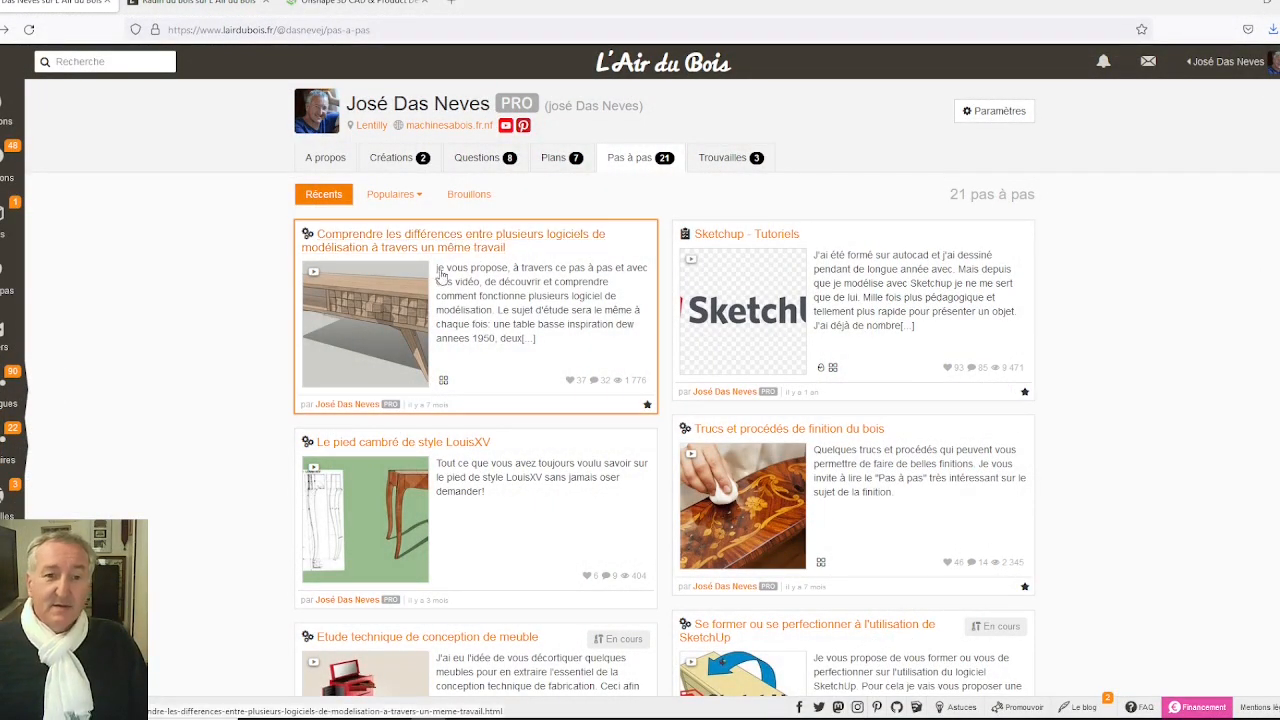
Open the step-by-step guides listing on L'Air du Bois and filter it by the author's first name
left_click(5, 286)
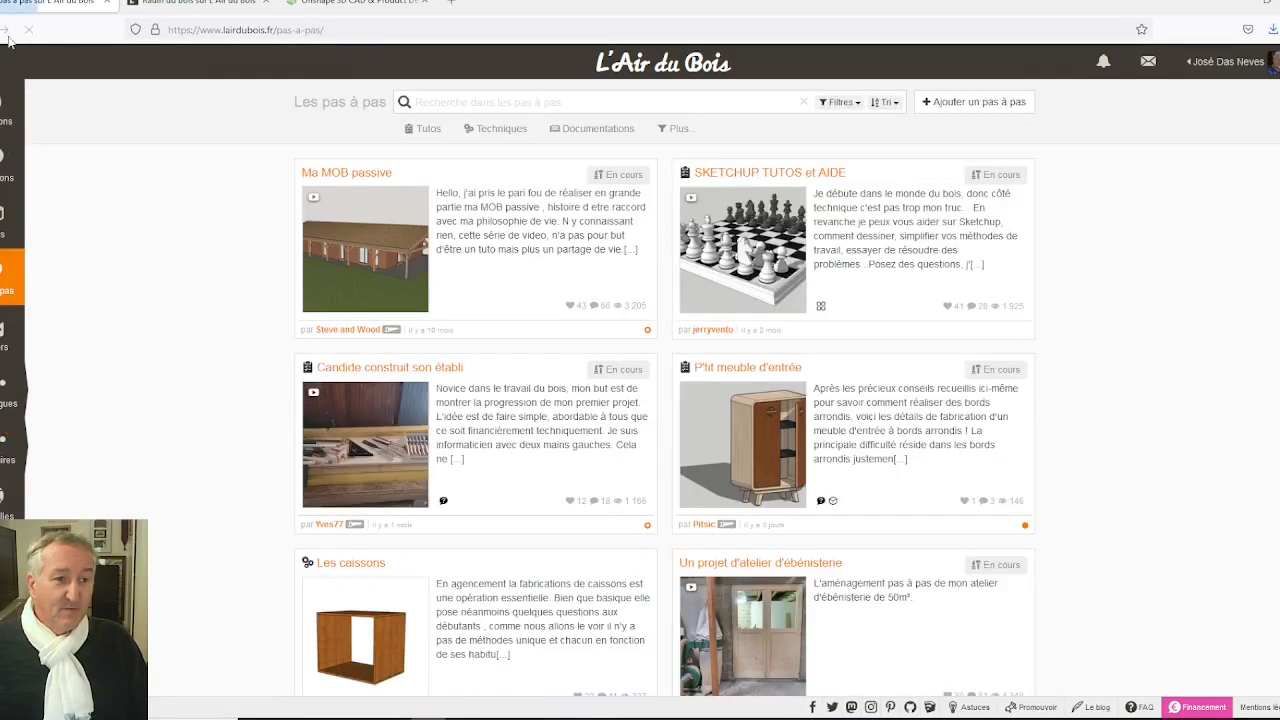
left_click(840, 102)
left_click(758, 483)
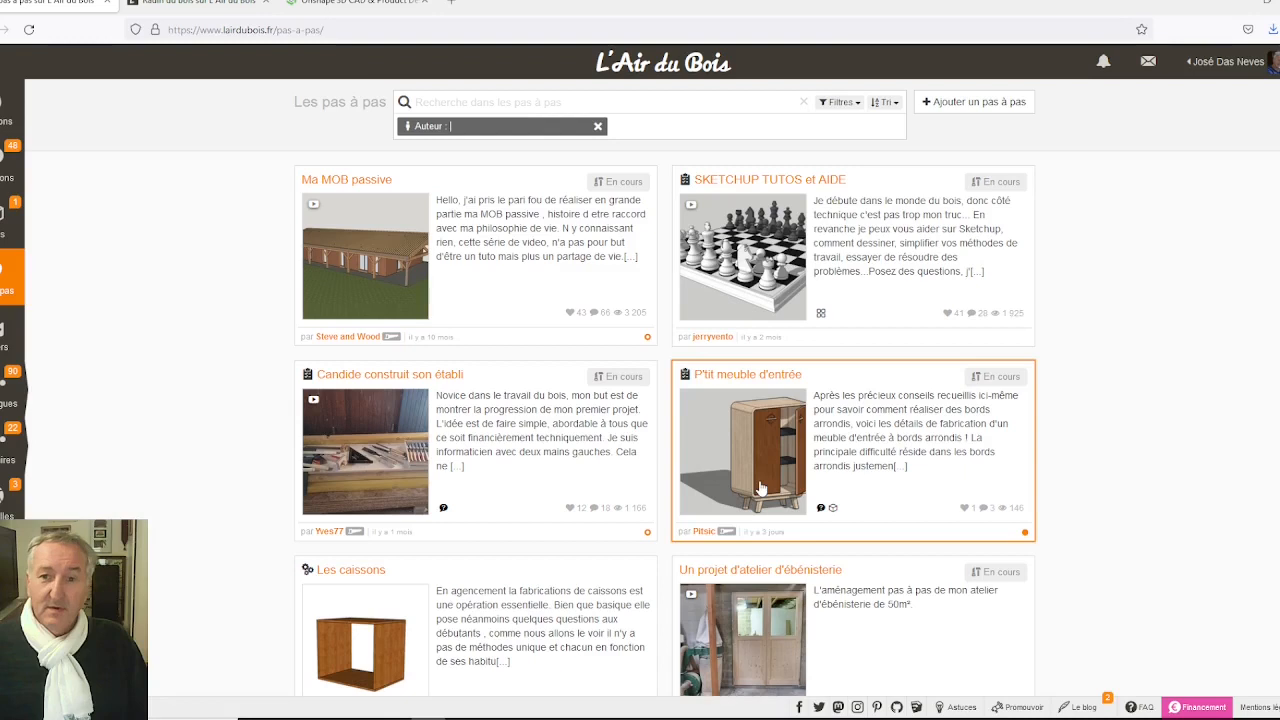
type("jose")
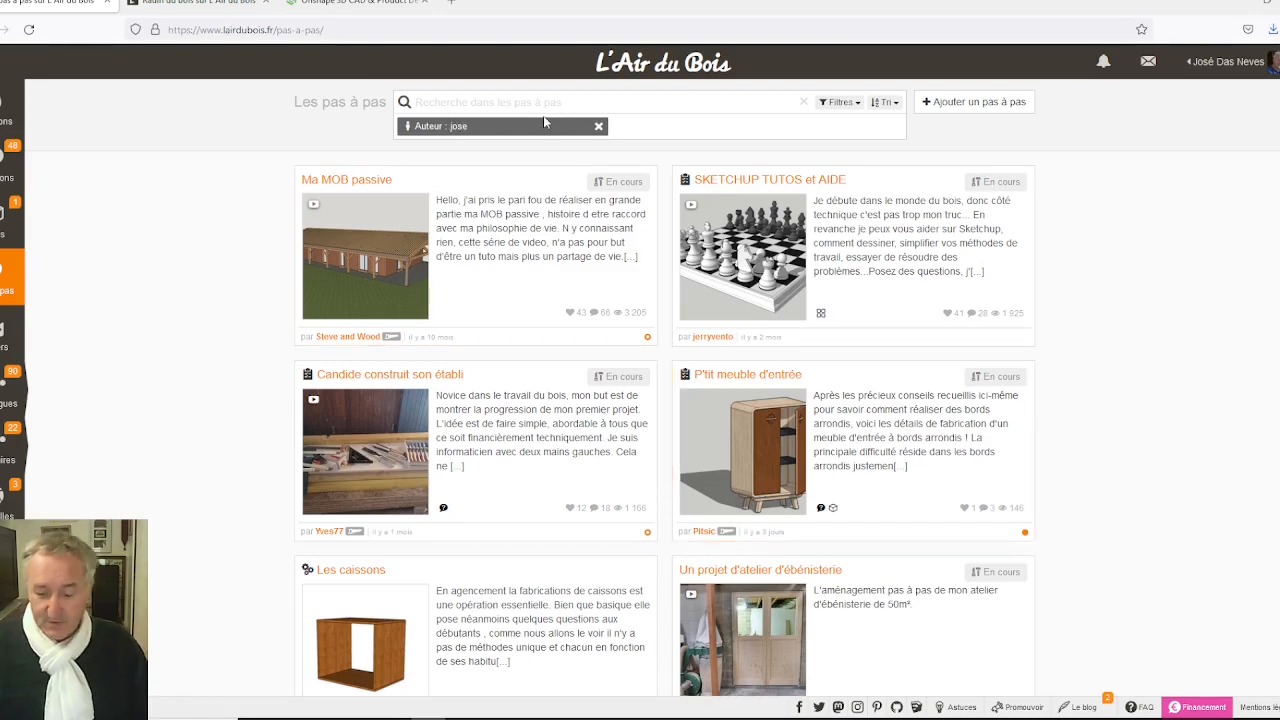
key("Return")
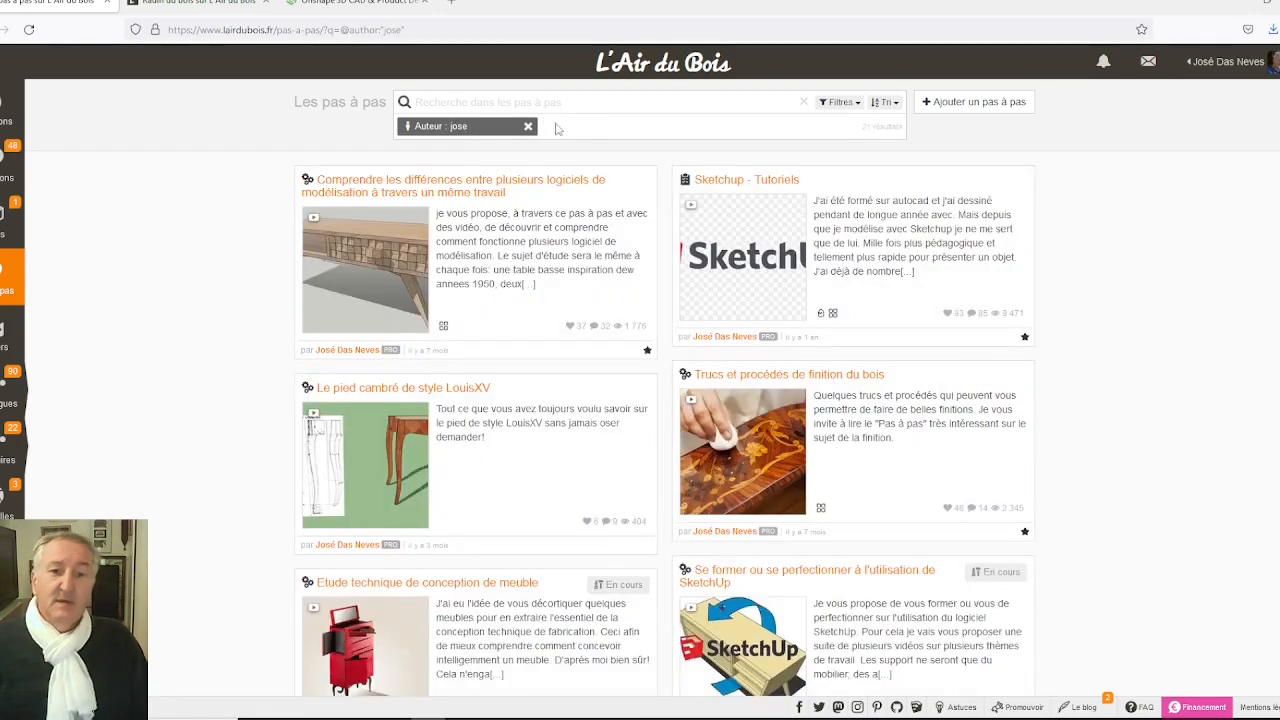
Open the guide "Comprendre les différences entre plusieurs logiciels de modélisation" and look through its SketchUp and AutoCAD articles
left_click(449, 195)
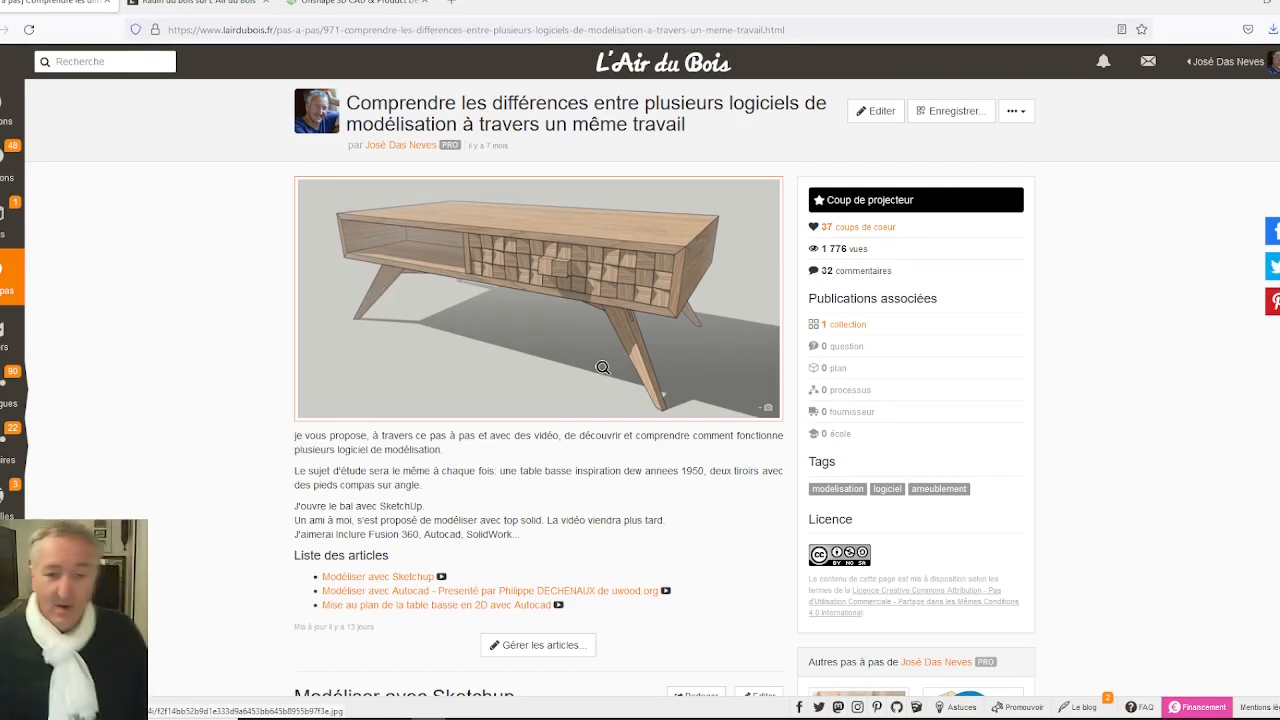
scroll(598, 365, "down", 2)
scroll(594, 363, "down", 4)
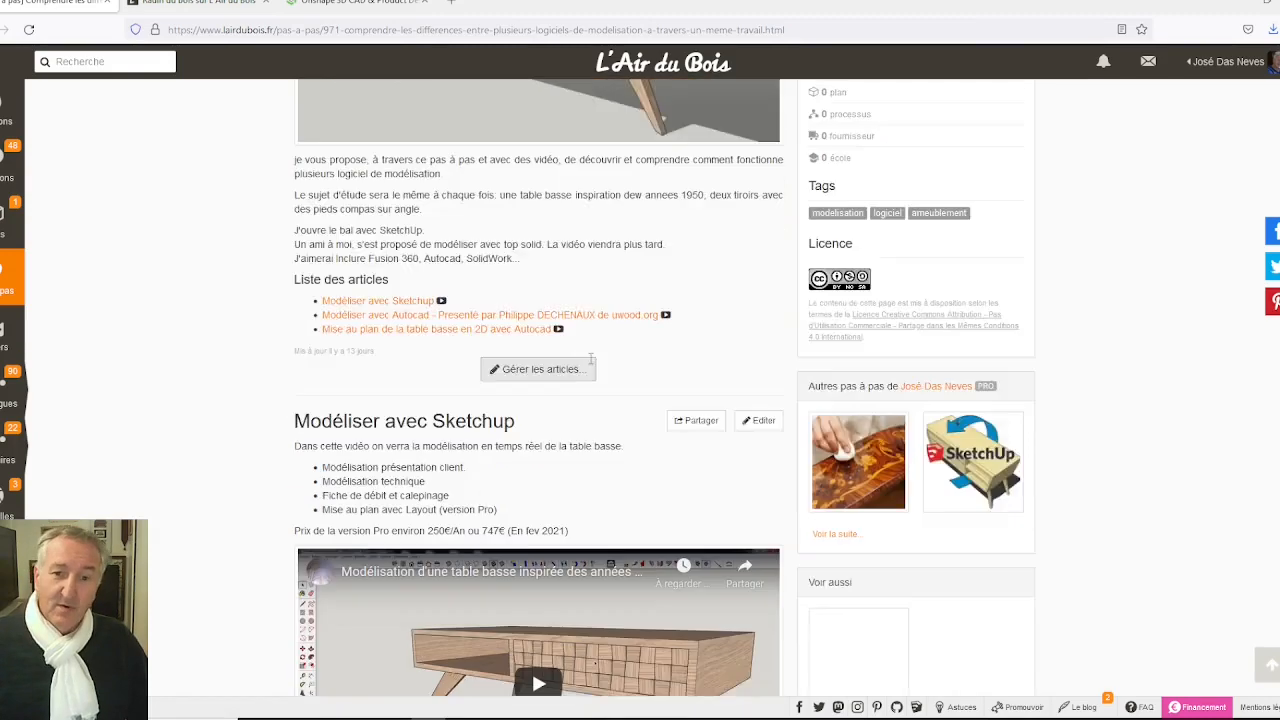
scroll(320, 340, "down", 2)
scroll(313, 341, "down", 7)
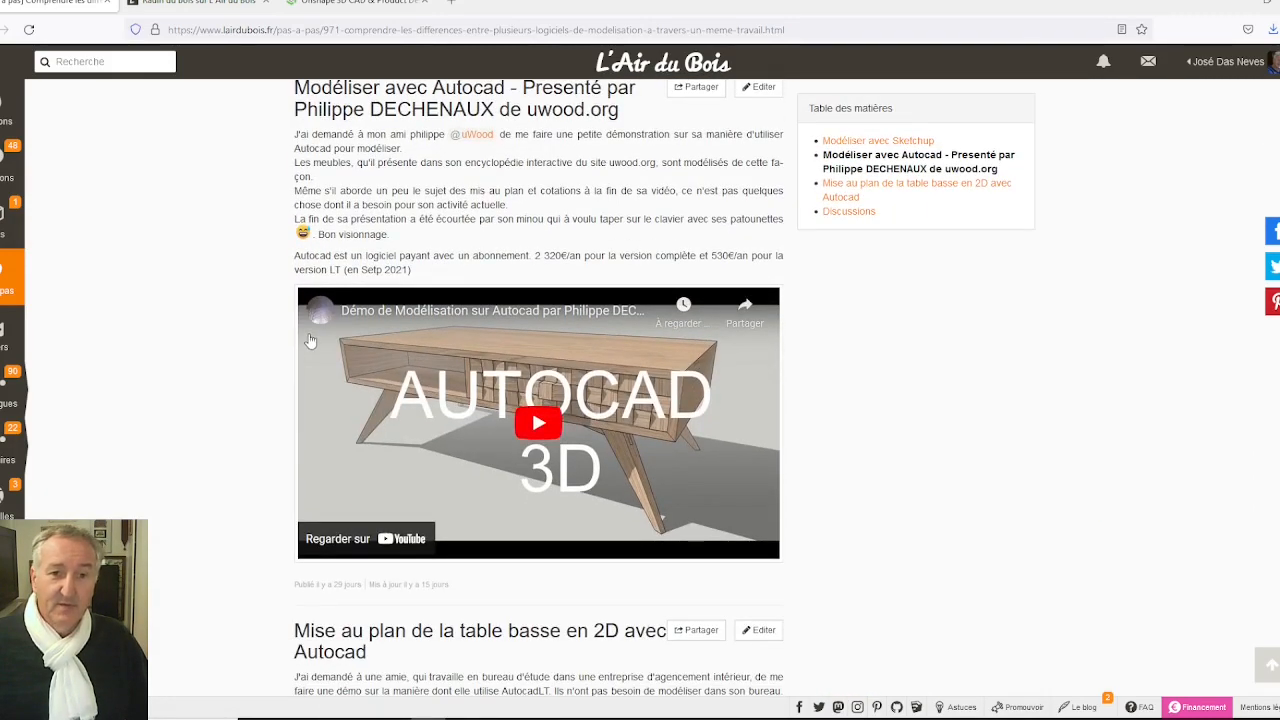
scroll(320, 330, "down", 3)
scroll(360, 240, "up", 1)
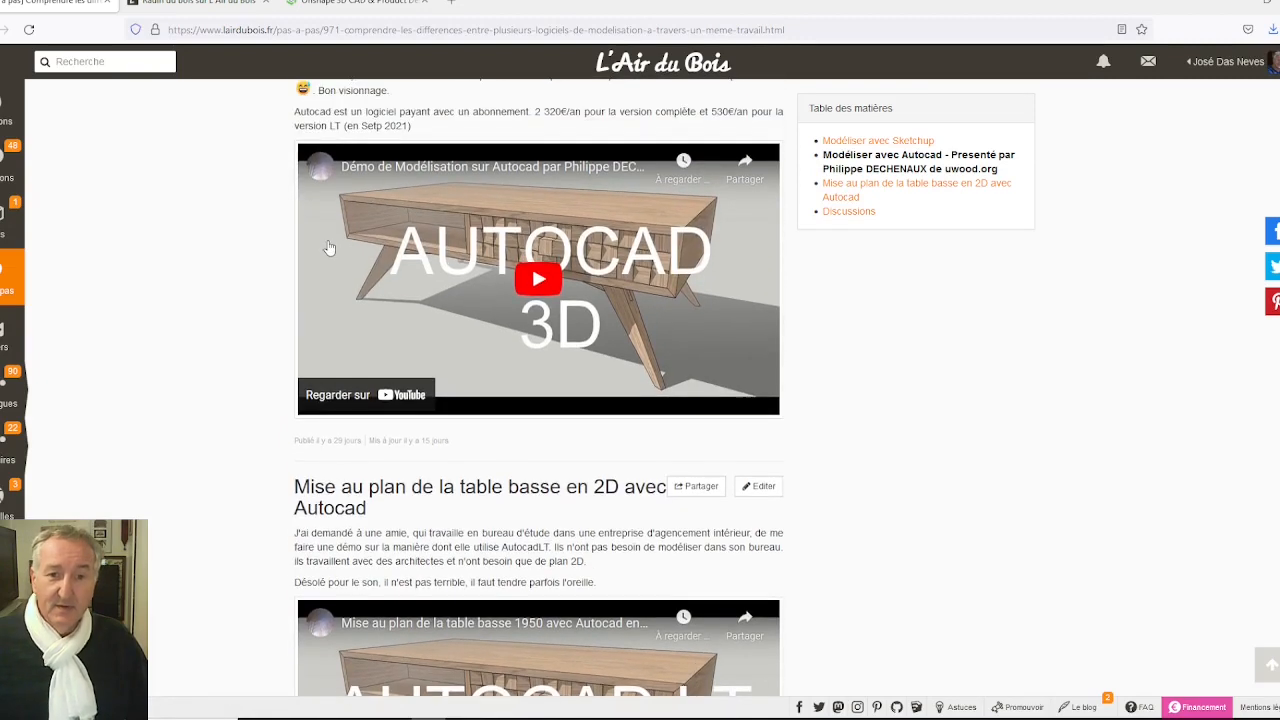
scroll(326, 272, "down", 4)
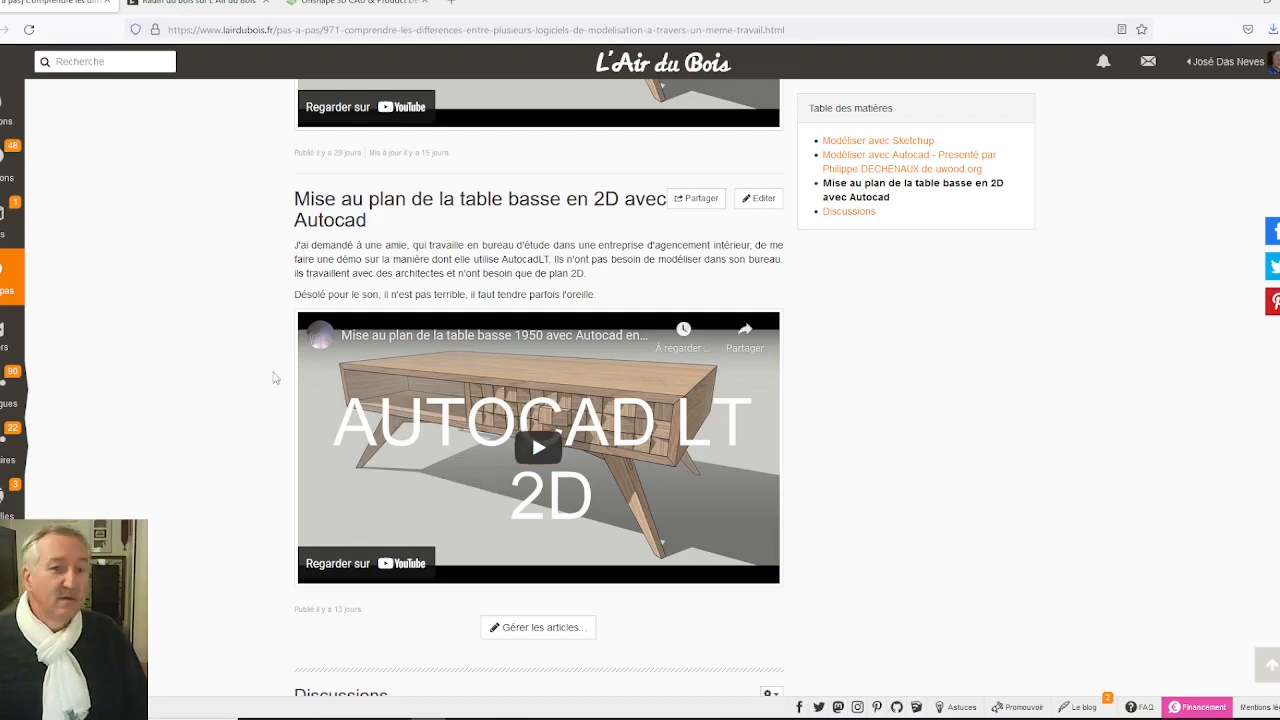
scroll(266, 363, "down", 3)
scroll(266, 363, "up", 3)
scroll(237, 208, "up", 3)
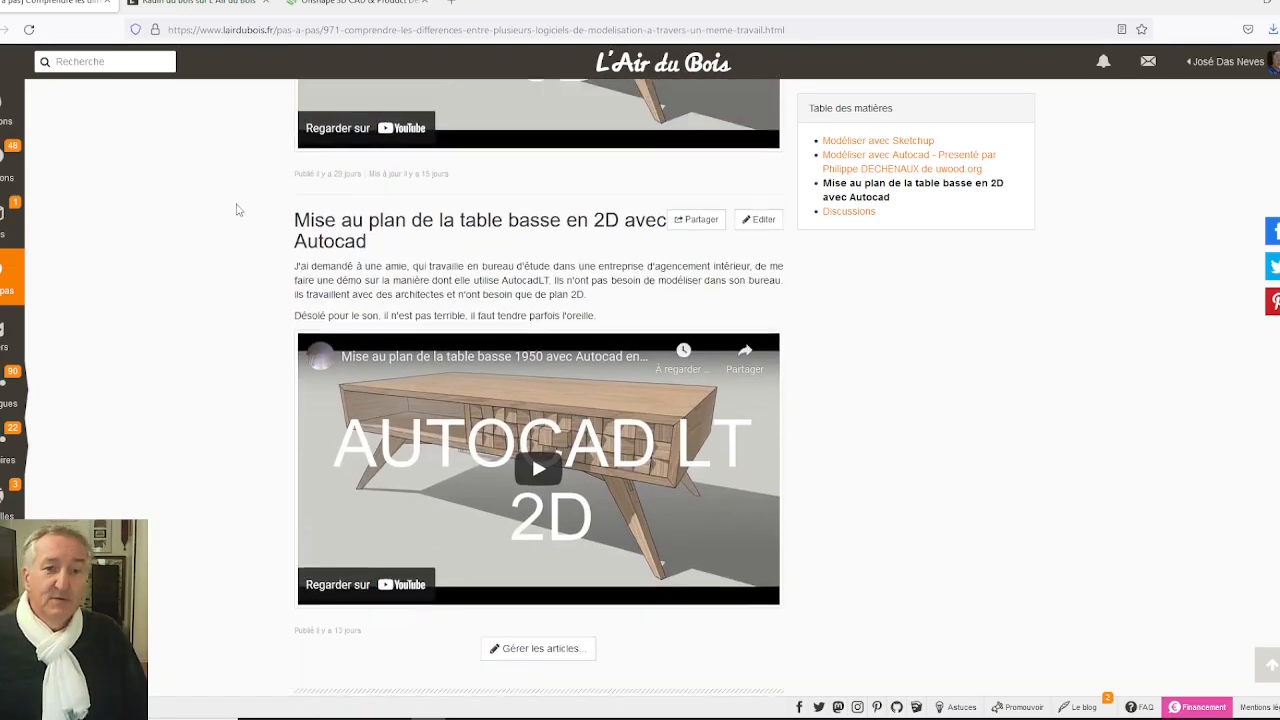
Switch to the other woodworker's L'Air du Bois profile and look through the published creations
key("ctrl+Tab")
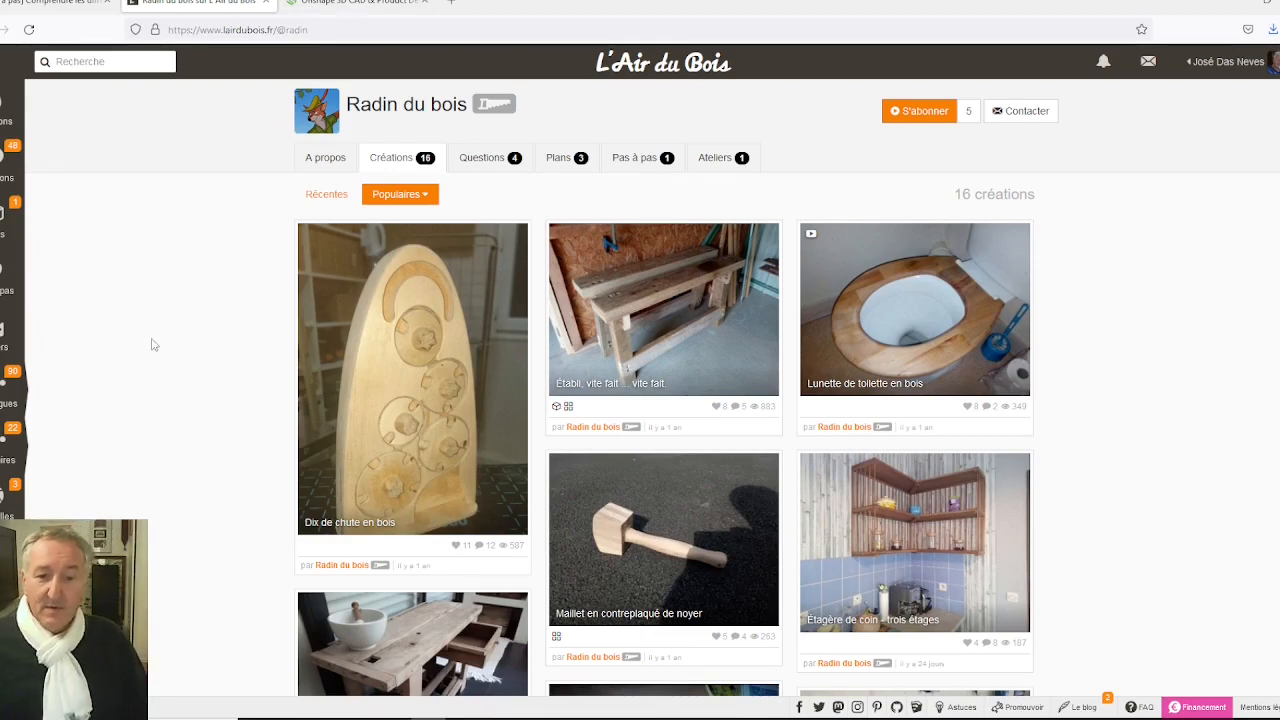
scroll(446, 295, "down", 3)
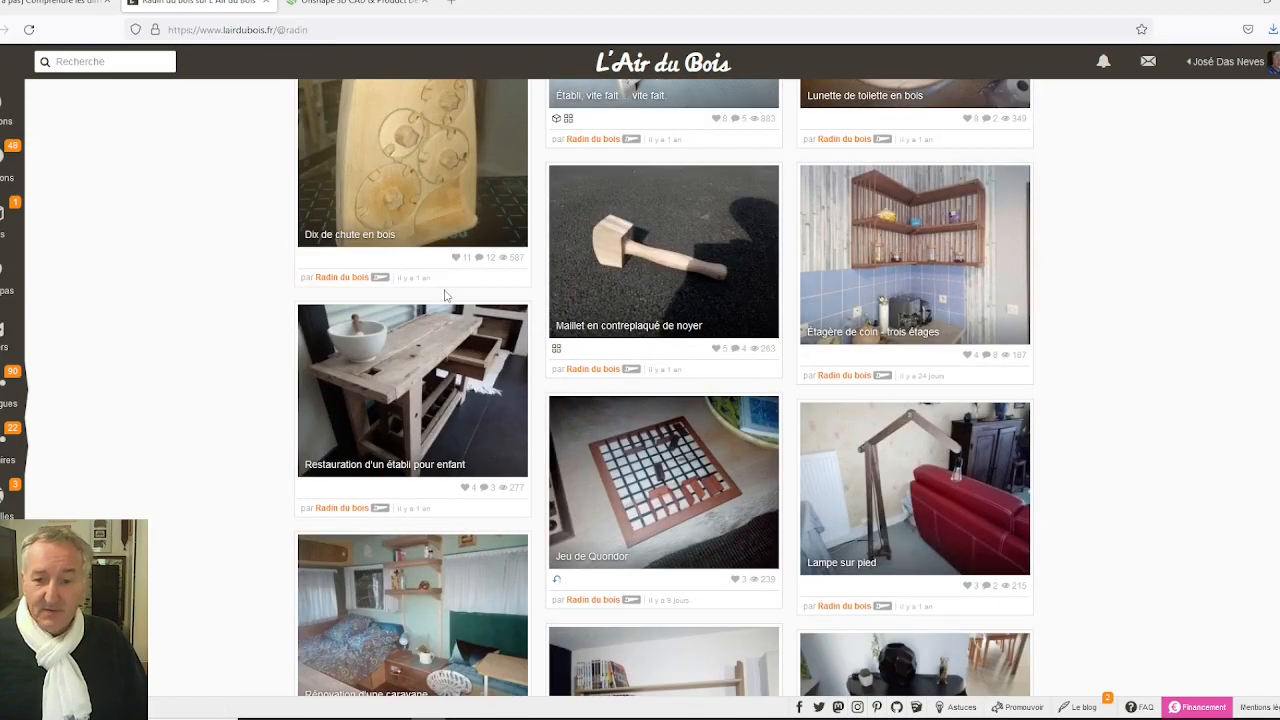
scroll(446, 295, "down", 1)
scroll(446, 295, "down", 4)
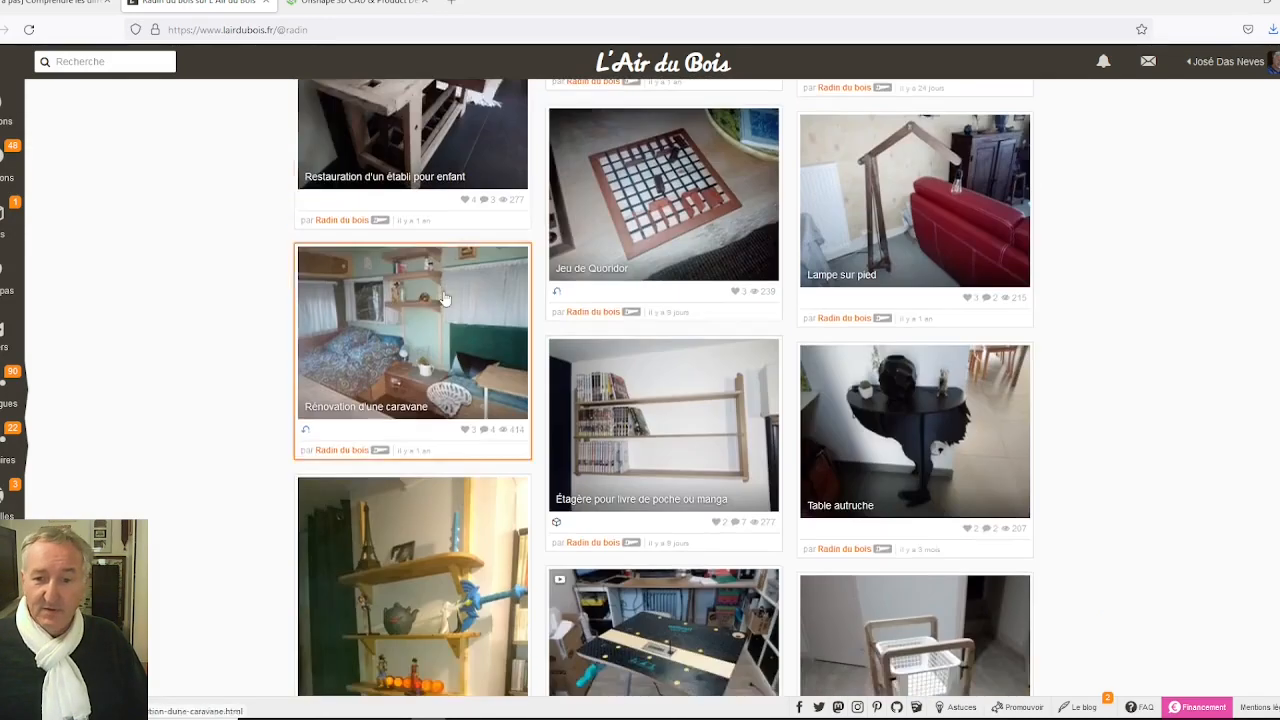
Switch to Onshape and examine the default planes of Part Studio 2 from the right, top and isometric views
left_click(357, 4)
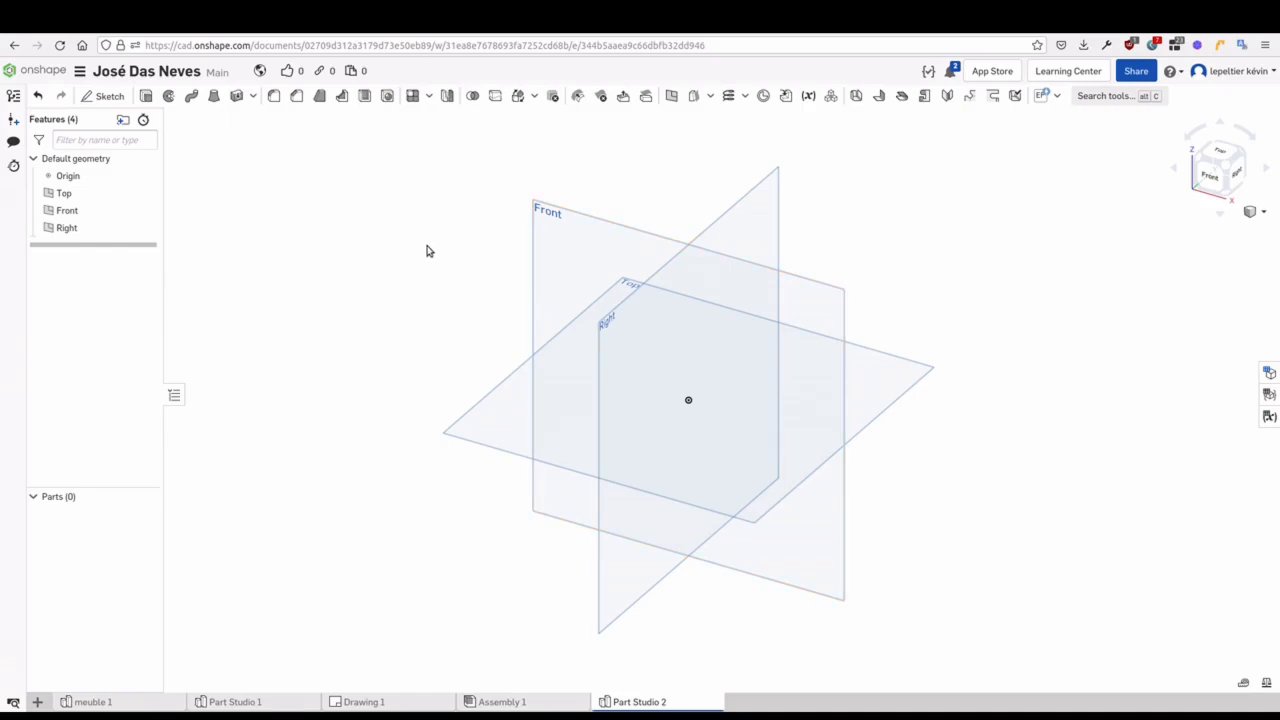
middle_click_drag(991, 274, 950, 263)
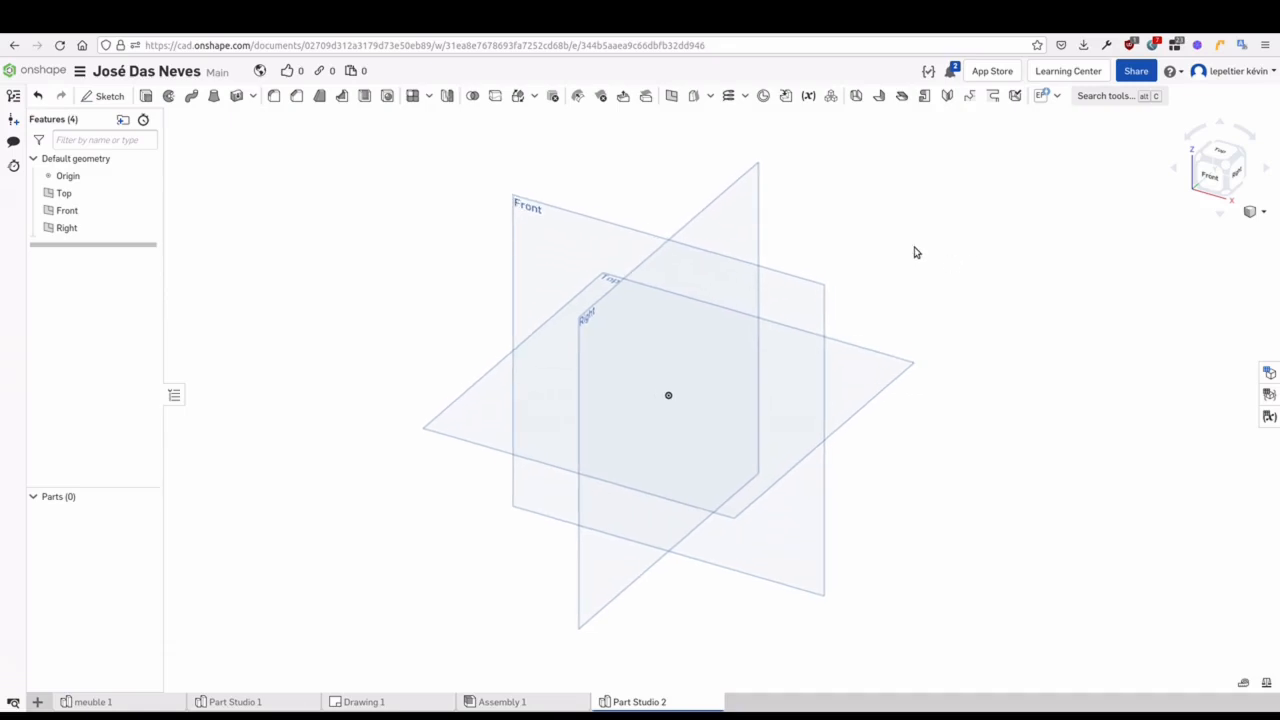
mouse_move(838, 230)
middle_mouse_down()
mouse_move(834, 245)
mouse_move(899, 225)
mouse_move(825, 249)
mouse_move(836, 243)
middle_mouse_up()
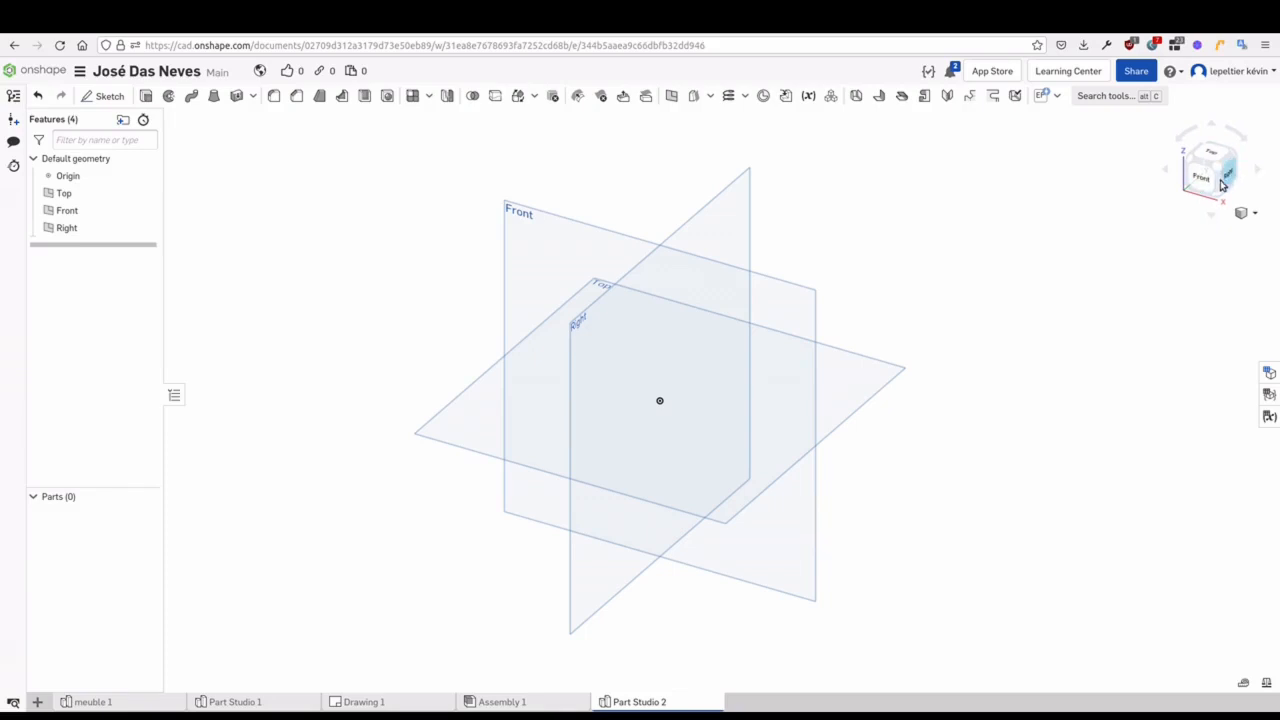
left_click(1228, 172)
left_click(1168, 171)
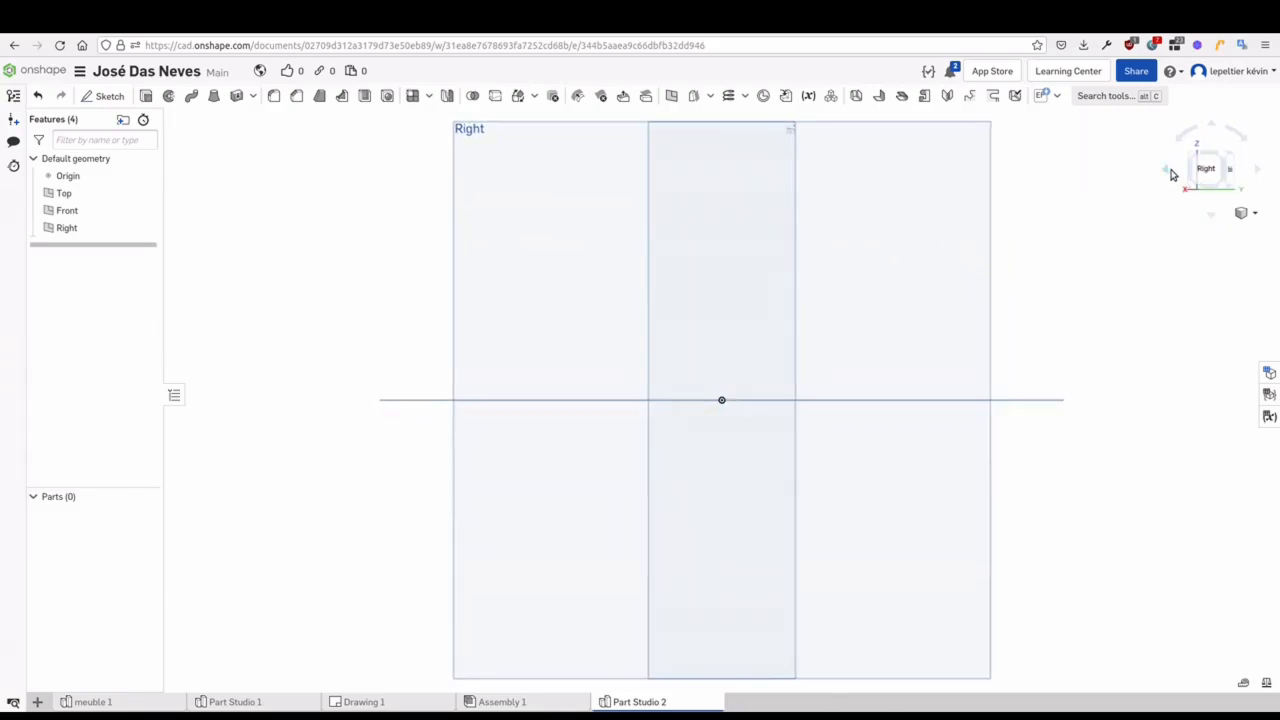
left_click(1218, 158)
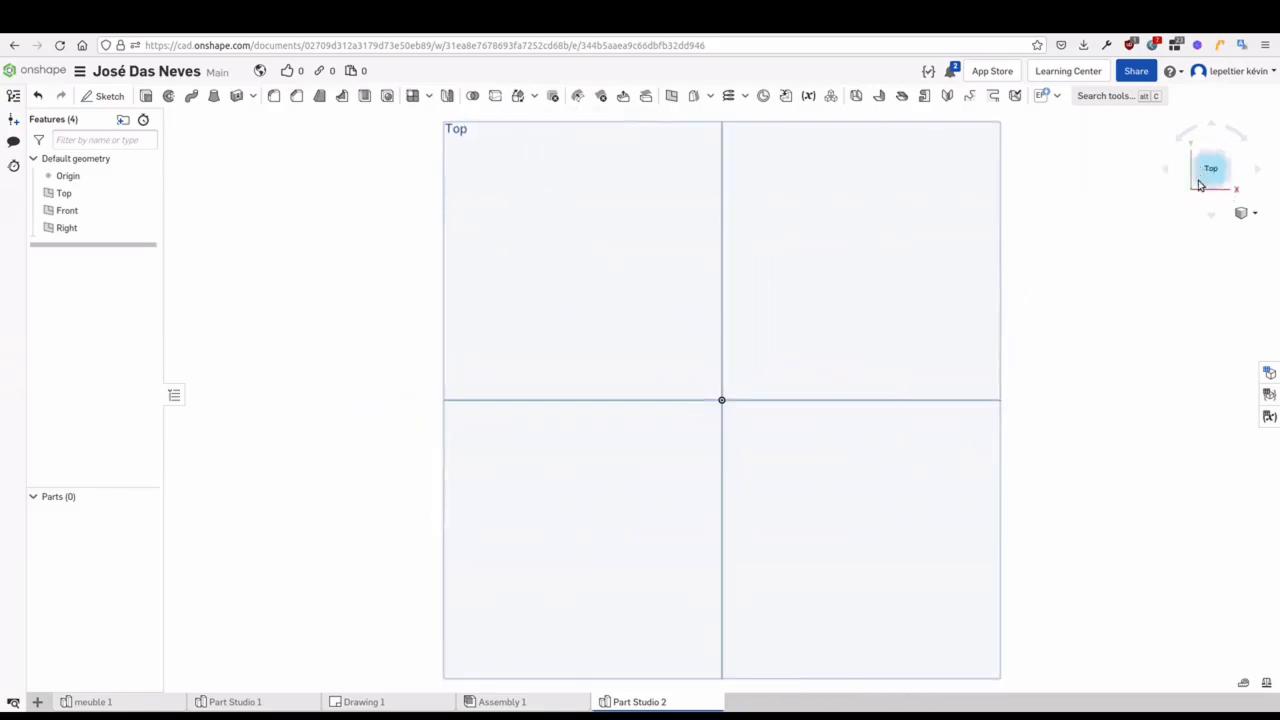
left_click(1200, 188)
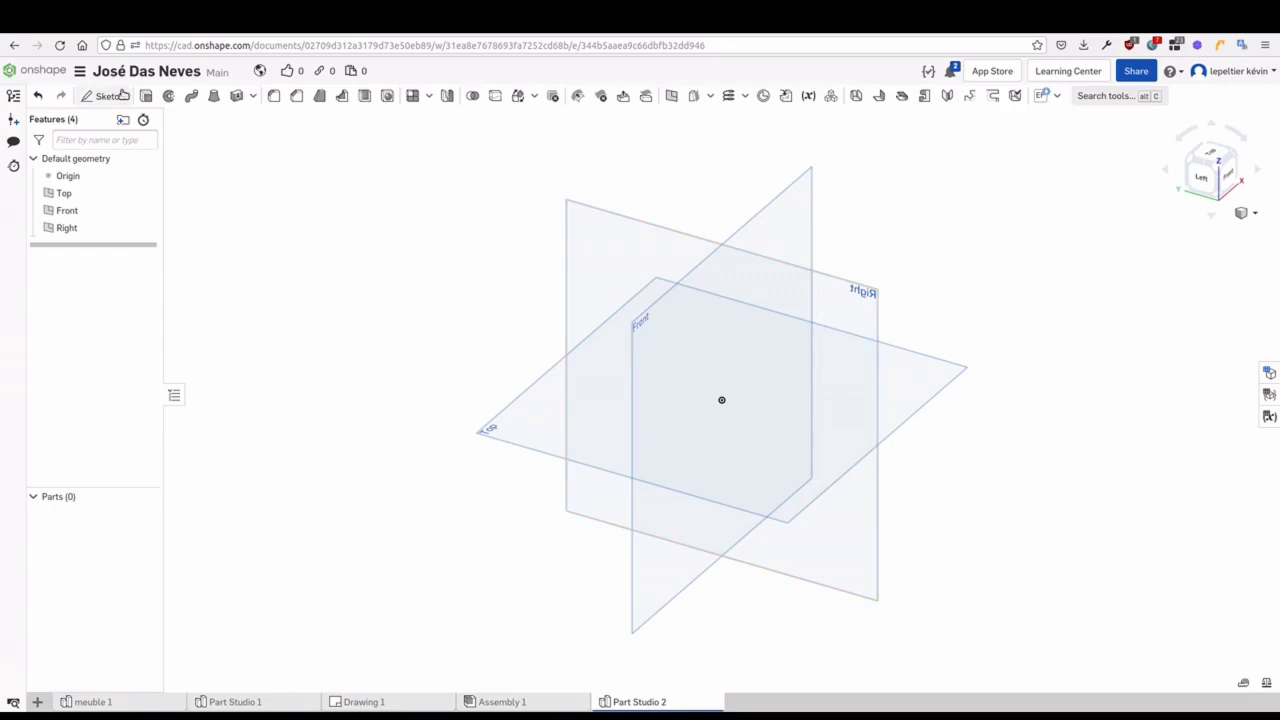
left_click(92, 97)
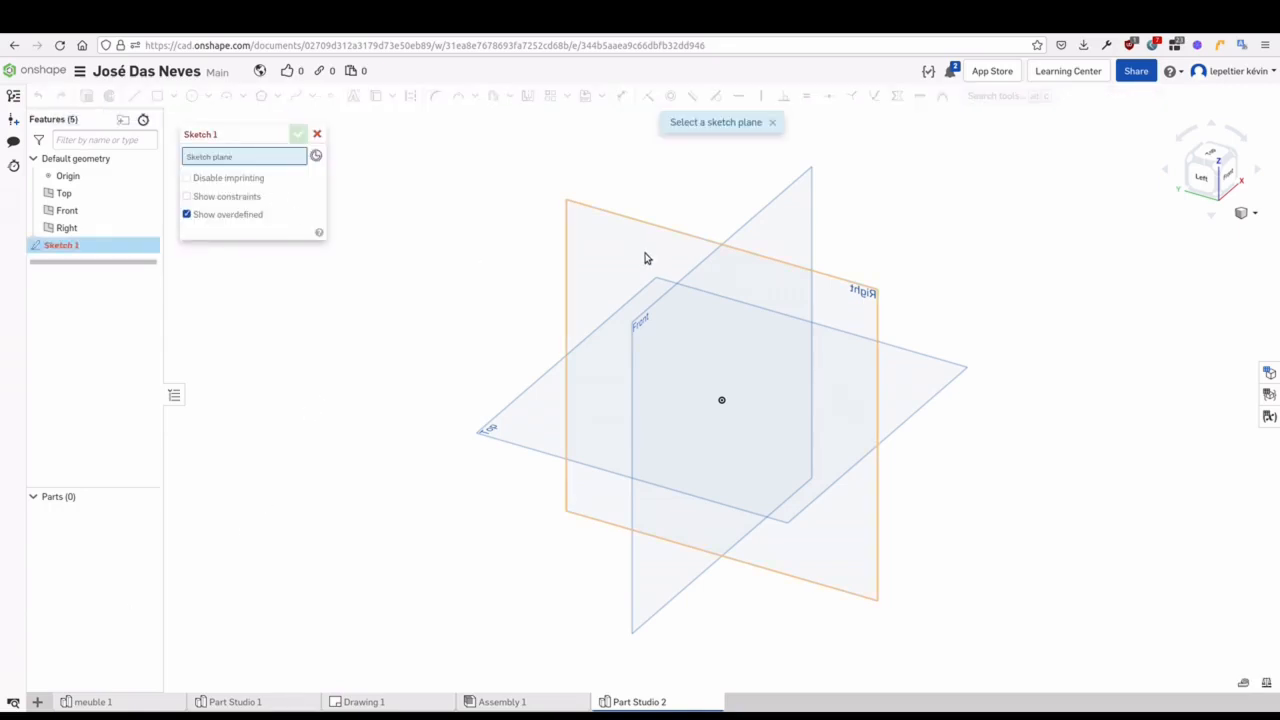
left_click(812, 240)
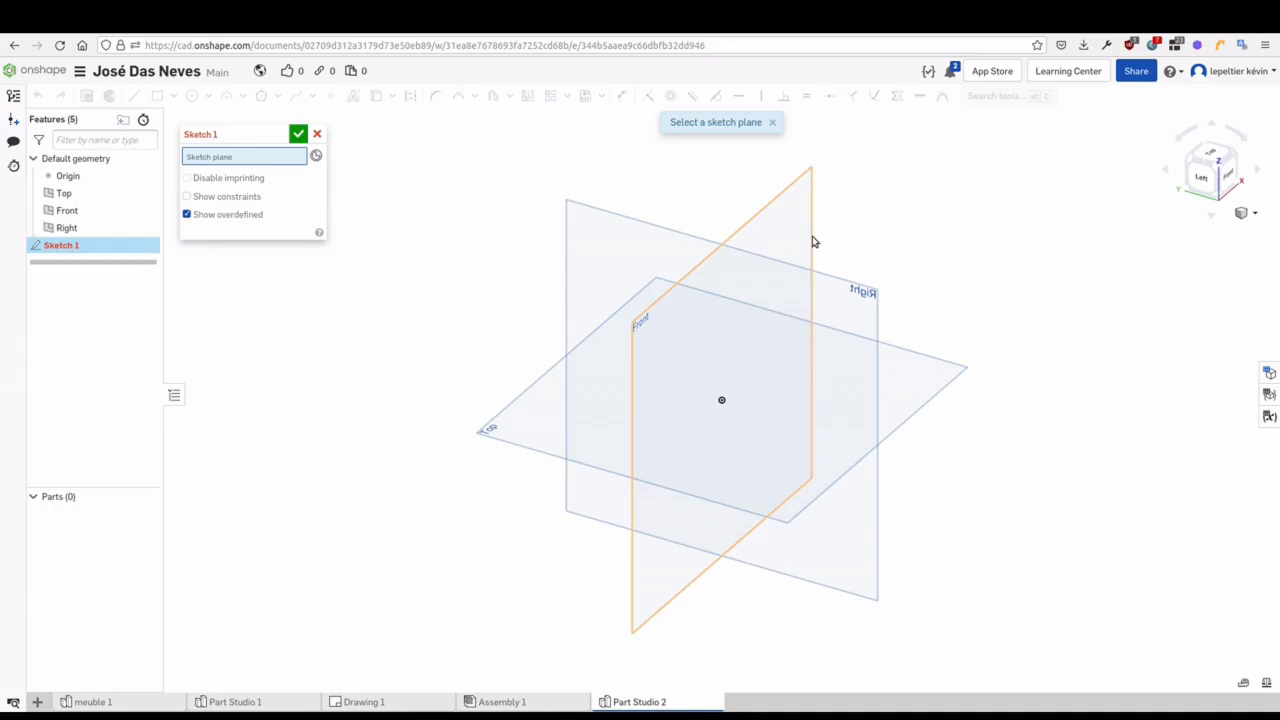
left_click(1226, 180)
scroll(1020, 310, "down", 1)
middle_click_drag(1034, 323, 867, 383)
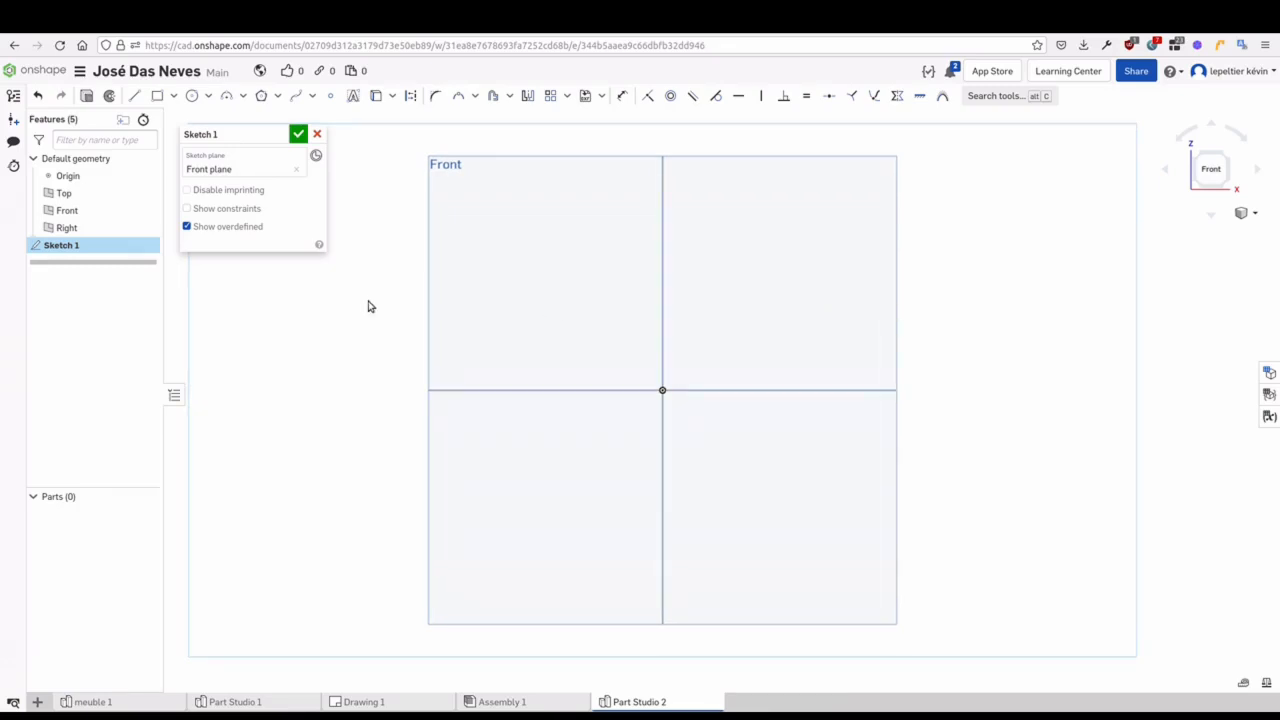
left_click(317, 134)
Start a new sketch on the Front plane and hide the Top, Front and Right default planes
mouse_move(350, 303)
right_mouse_down()
mouse_move(317, 334)
mouse_move(340, 326)
mouse_move(319, 329)
right_mouse_up()
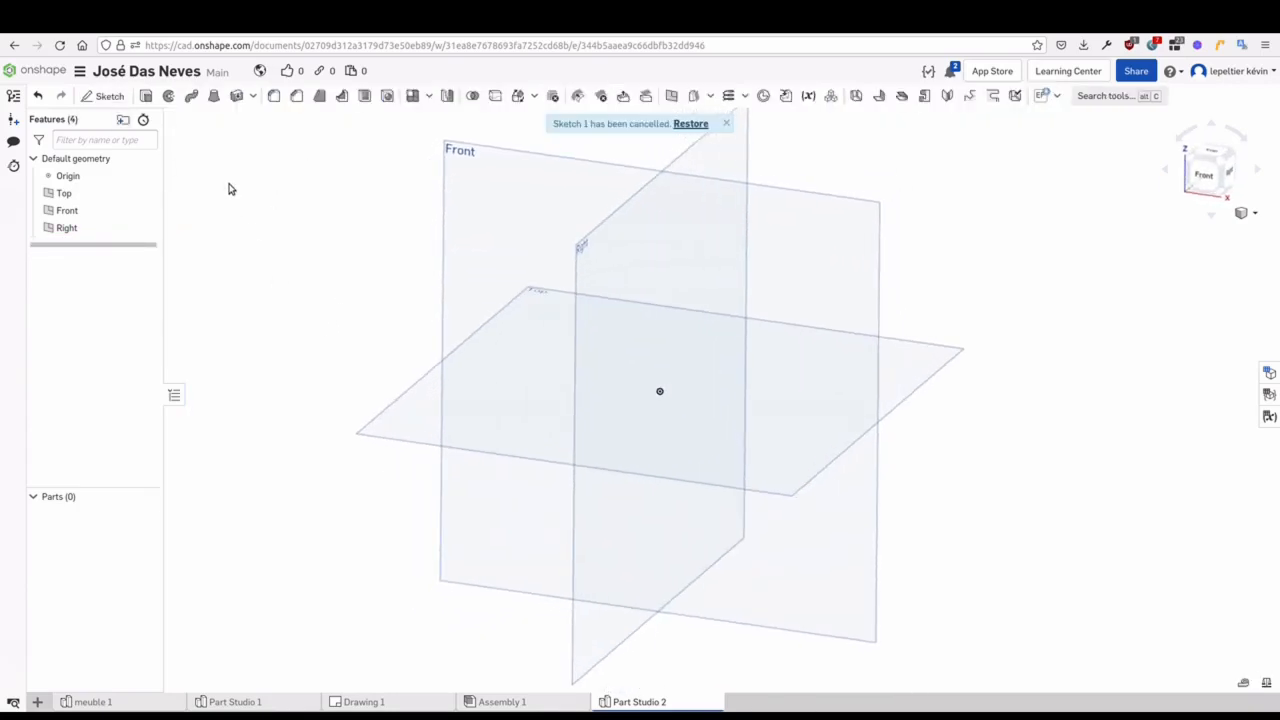
left_click(112, 96)
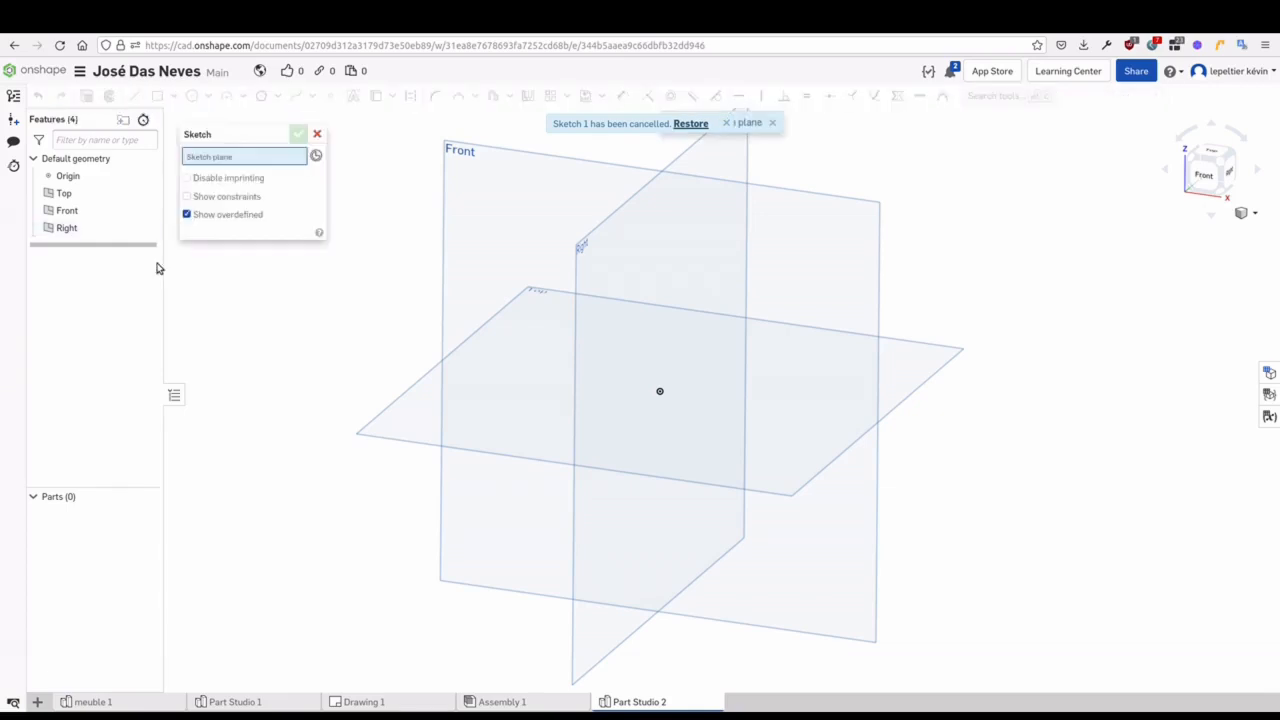
left_click(490, 204)
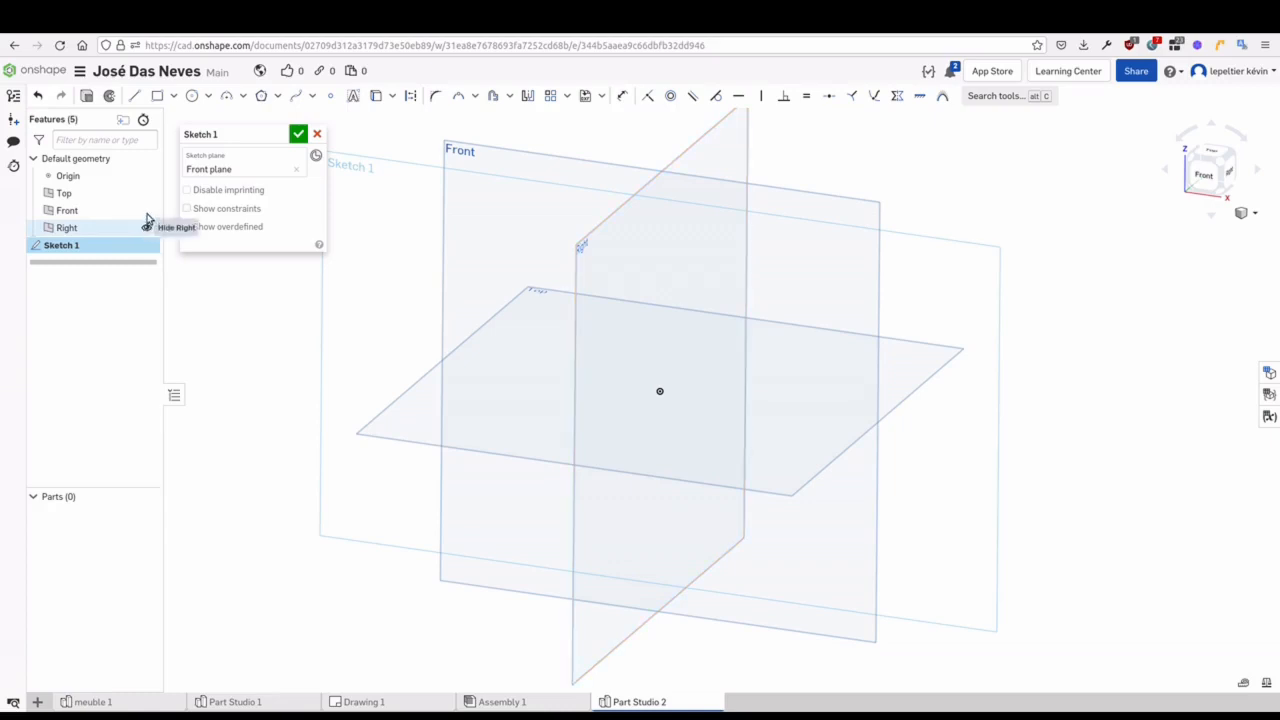
left_click(148, 227)
left_click(148, 209)
left_click(147, 193)
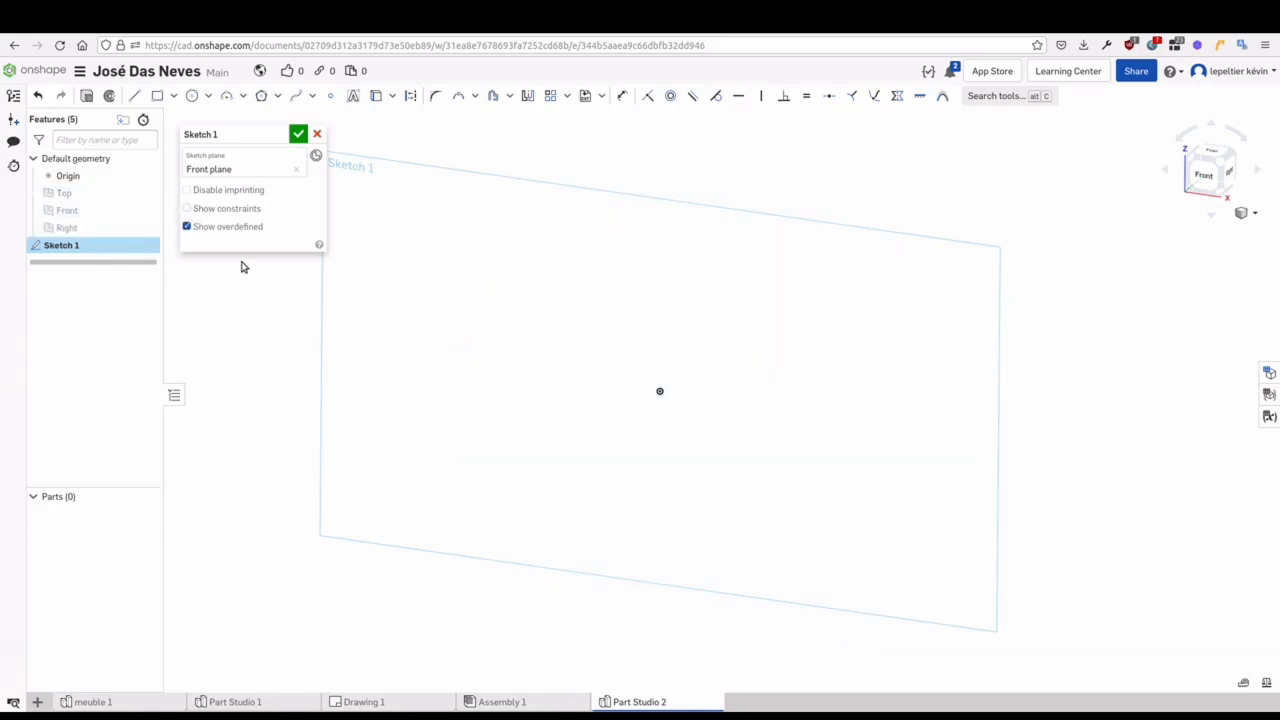
Sketch a corner rectangle about 133 by 26 around the origin, working square to the Front plane
left_click(1205, 179)
left_click(157, 95)
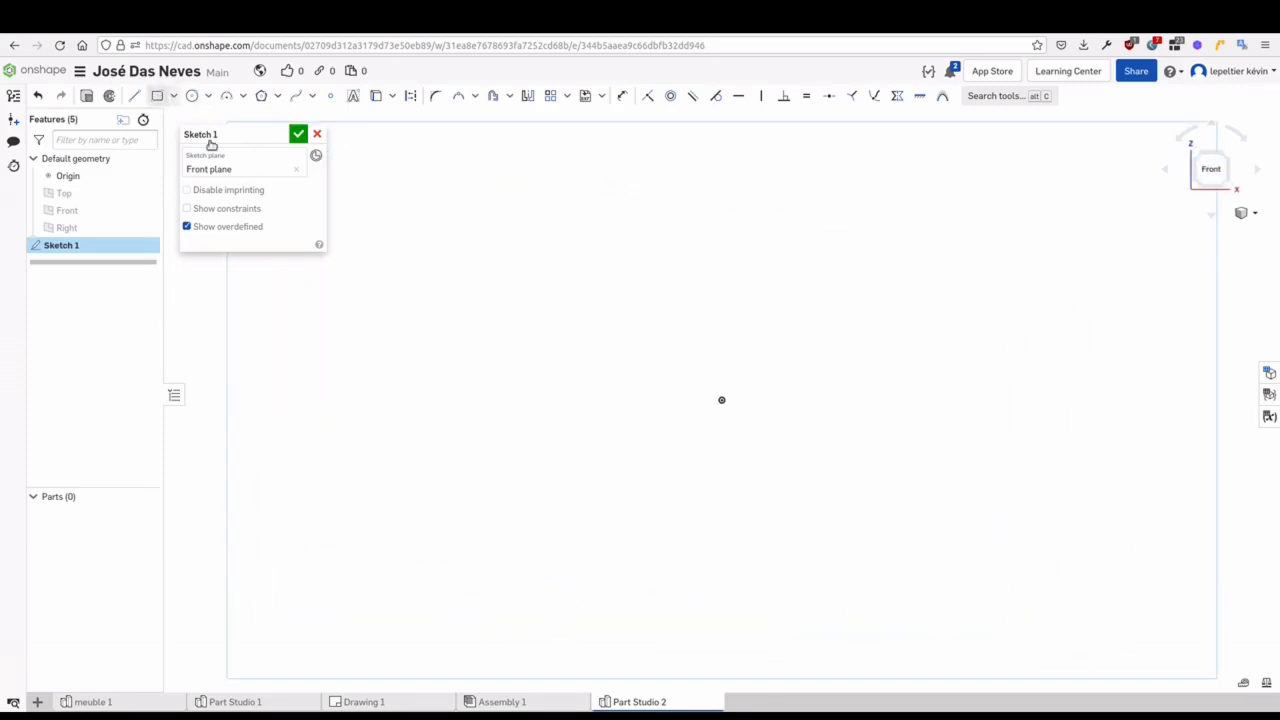
left_click(494, 329)
left_click(1062, 438)
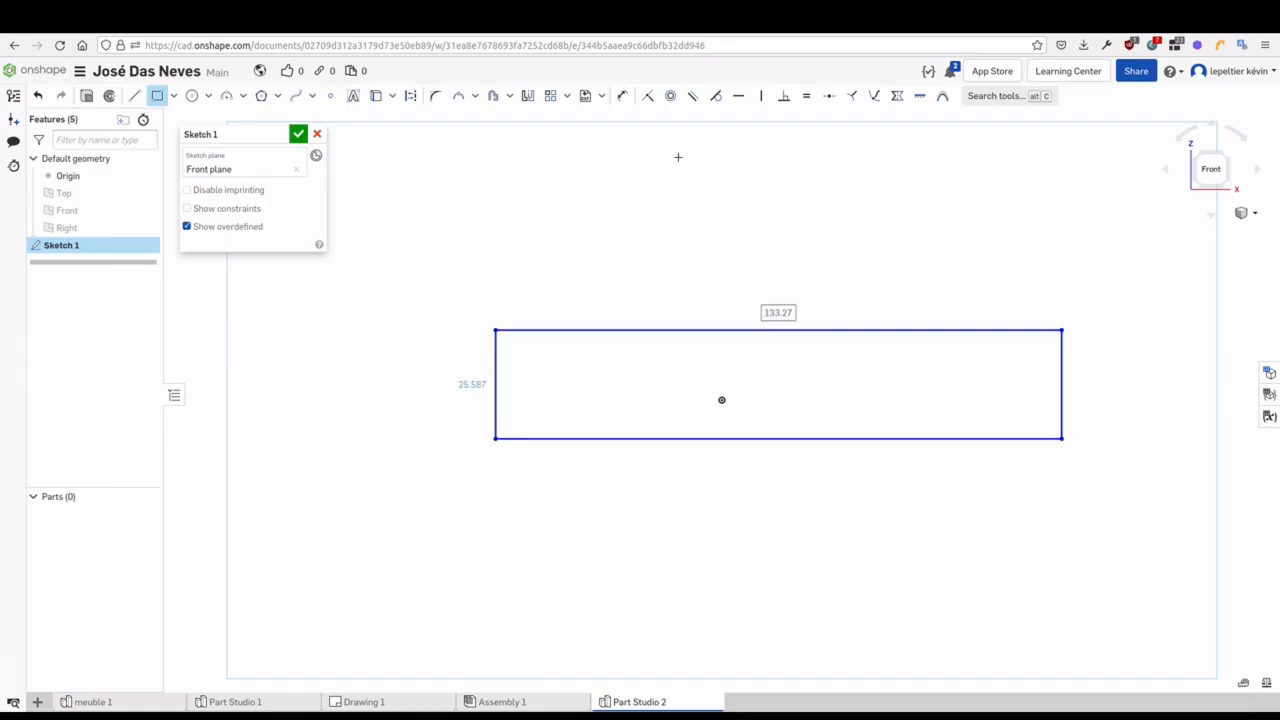
Dimension the rectangle's upper edge and set its length to 1180
left_click(622, 95)
left_click(657, 330)
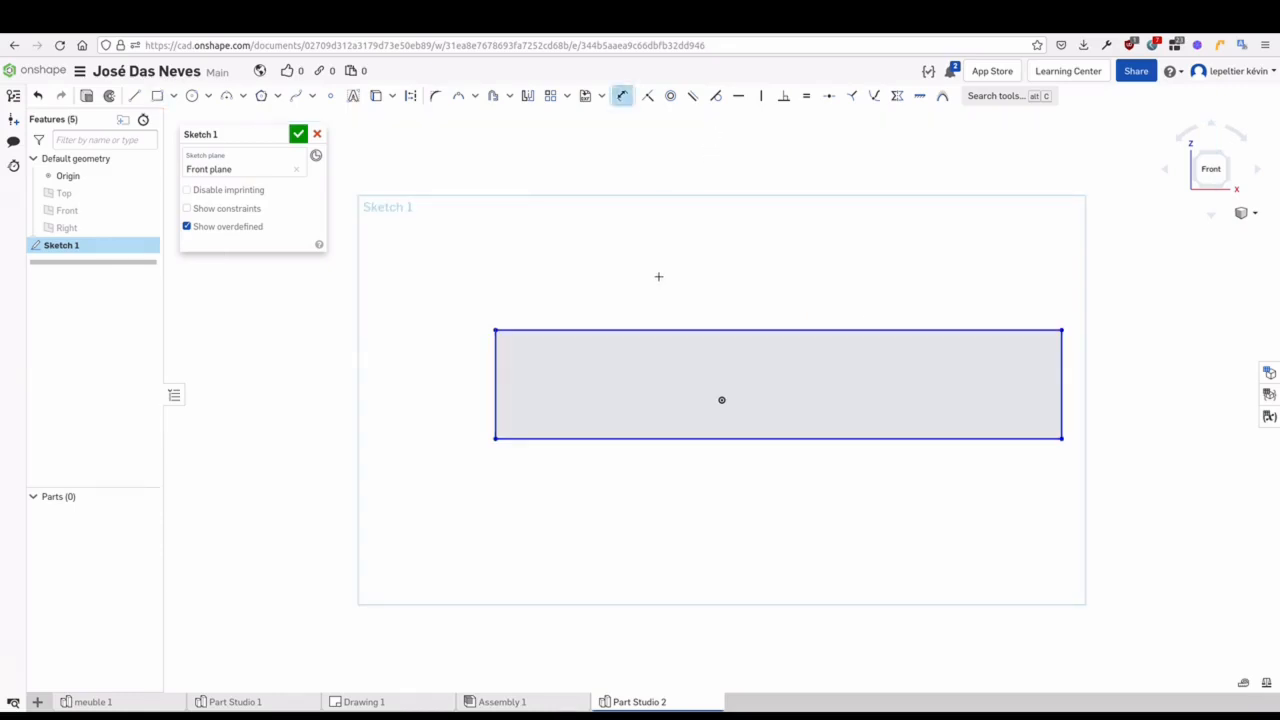
left_click(674, 289)
type("1800")
key("Return")
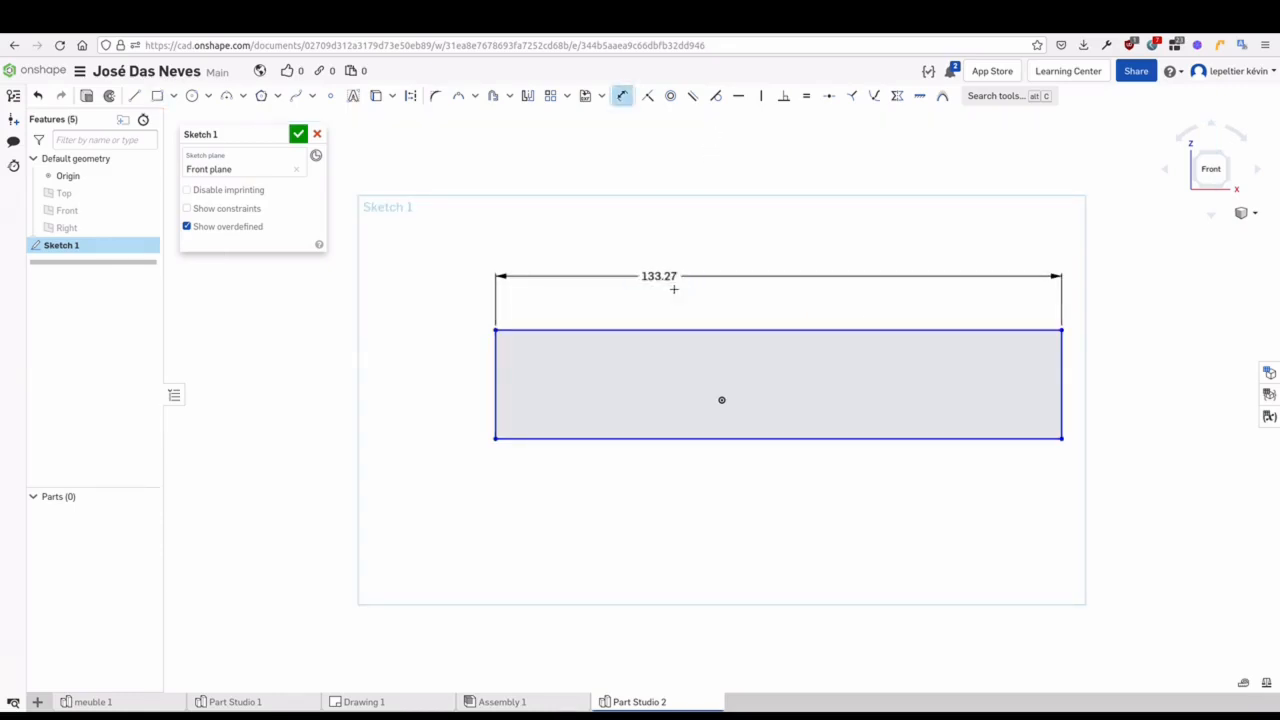
Dimension the rectangle's height as 160, and centre the length dimension's label a little higher above the rectangle
scroll(978, 470, "down", 4)
middle_click_drag(982, 474, 598, 427)
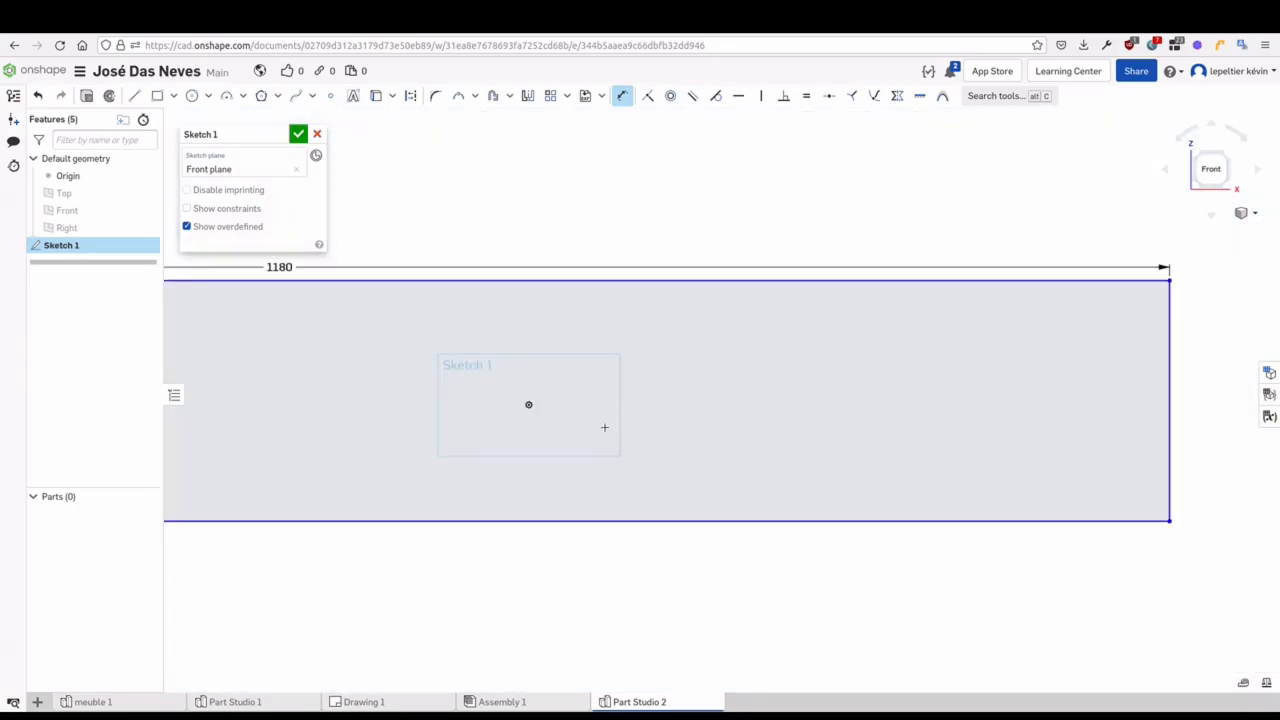
scroll(600, 428, "down", 1)
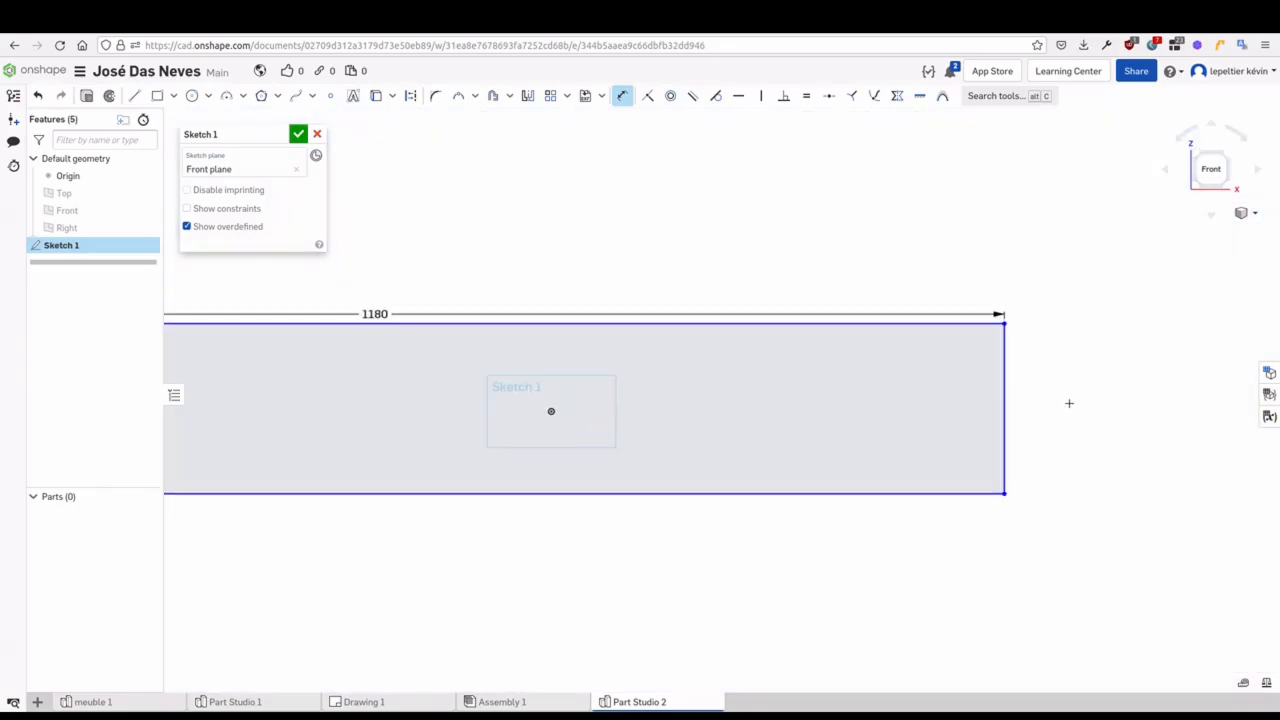
left_click(1004, 407)
left_click(1084, 427)
type("1")
key("Return")
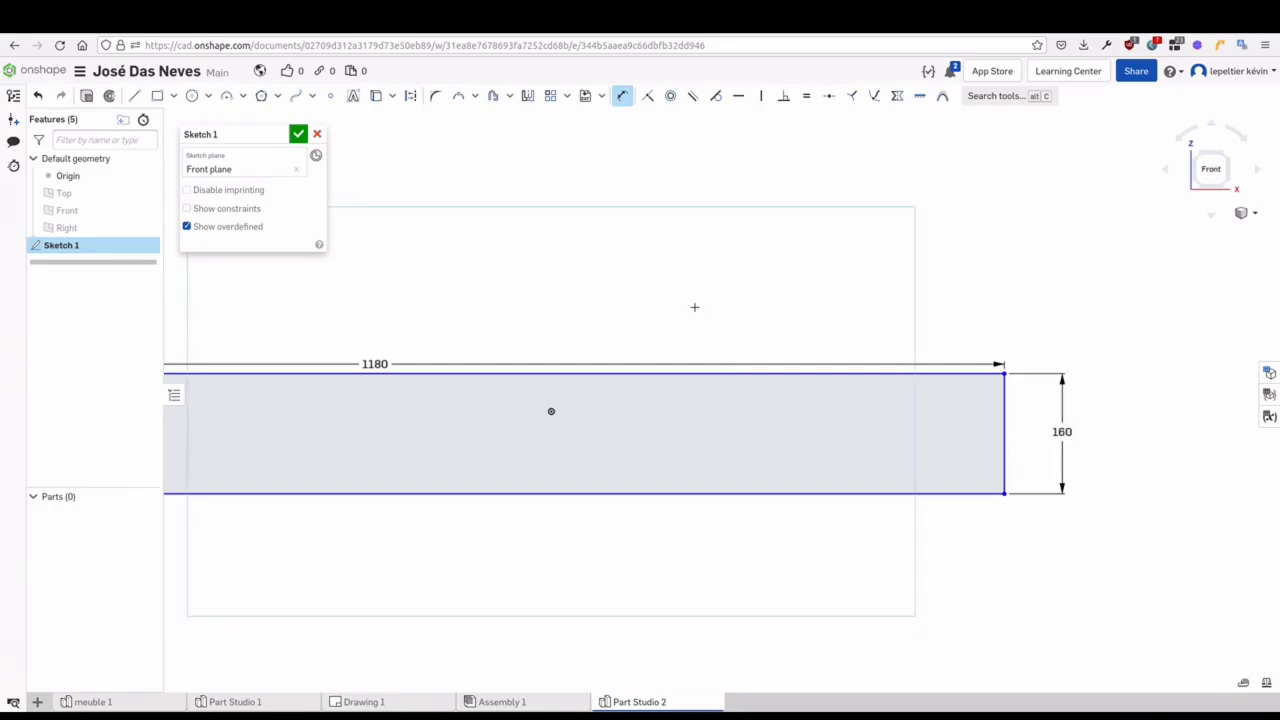
scroll(696, 309, "down", 1)
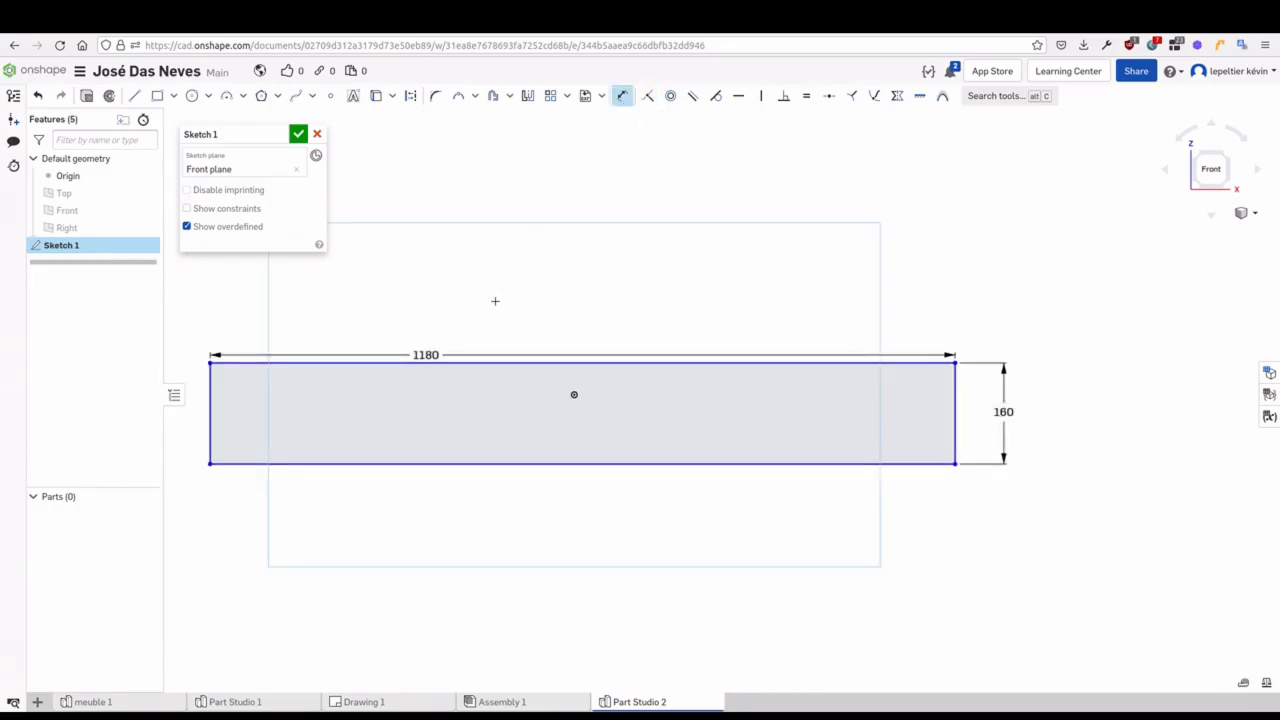
left_click_drag(428, 356, 571, 317)
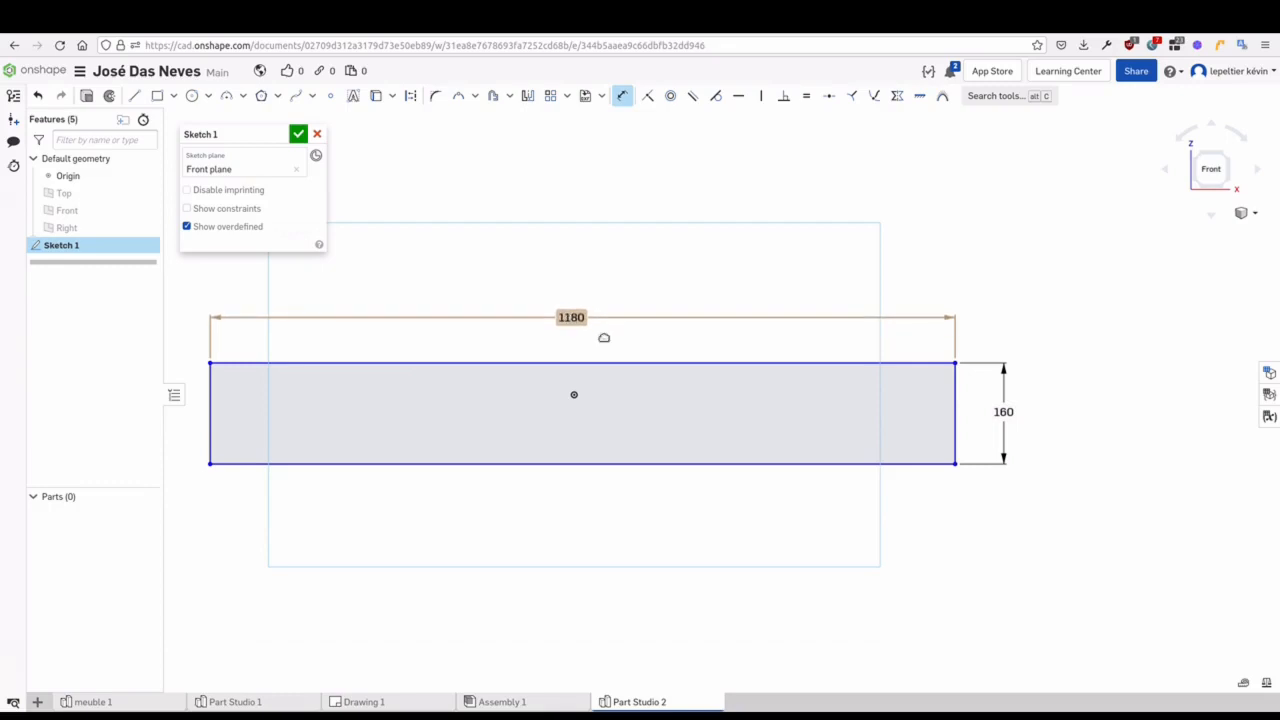
Move the dimensioned rectangle freely around the origin to test which movements the sketch still allows
left_click(1012, 412)
middle_click_drag(709, 226, 733, 214)
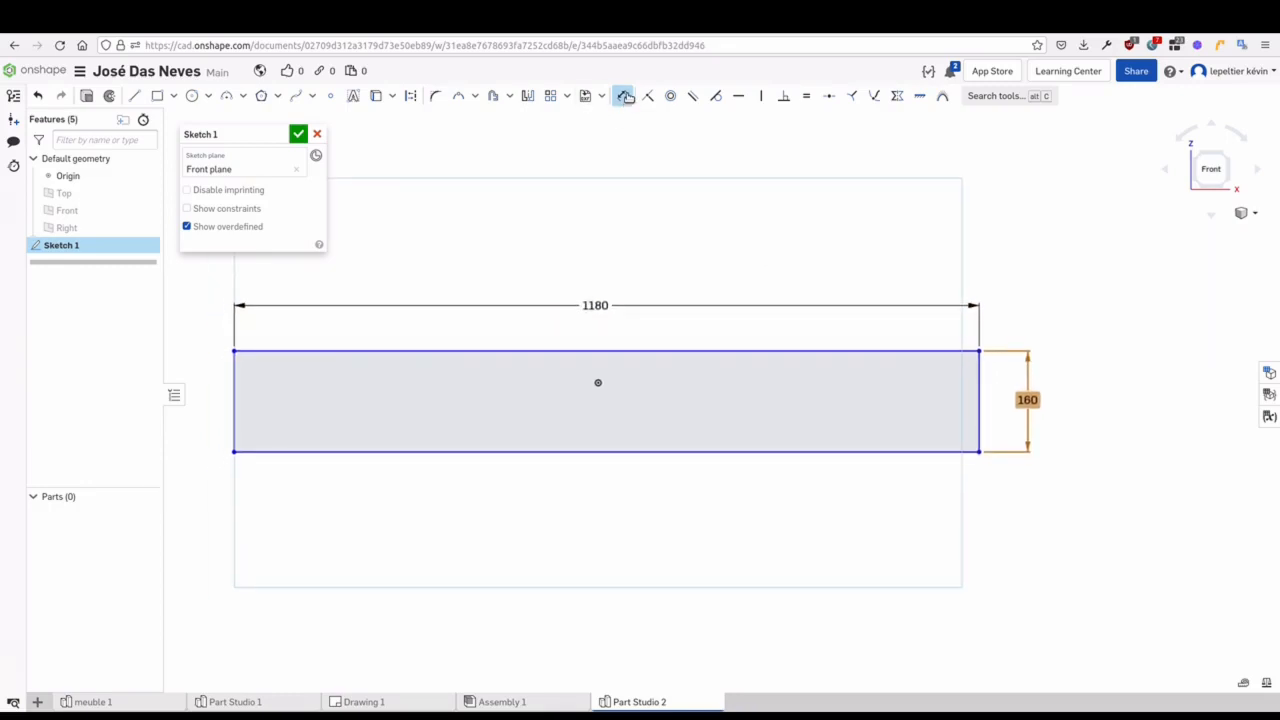
middle_click_drag(528, 244, 555, 265)
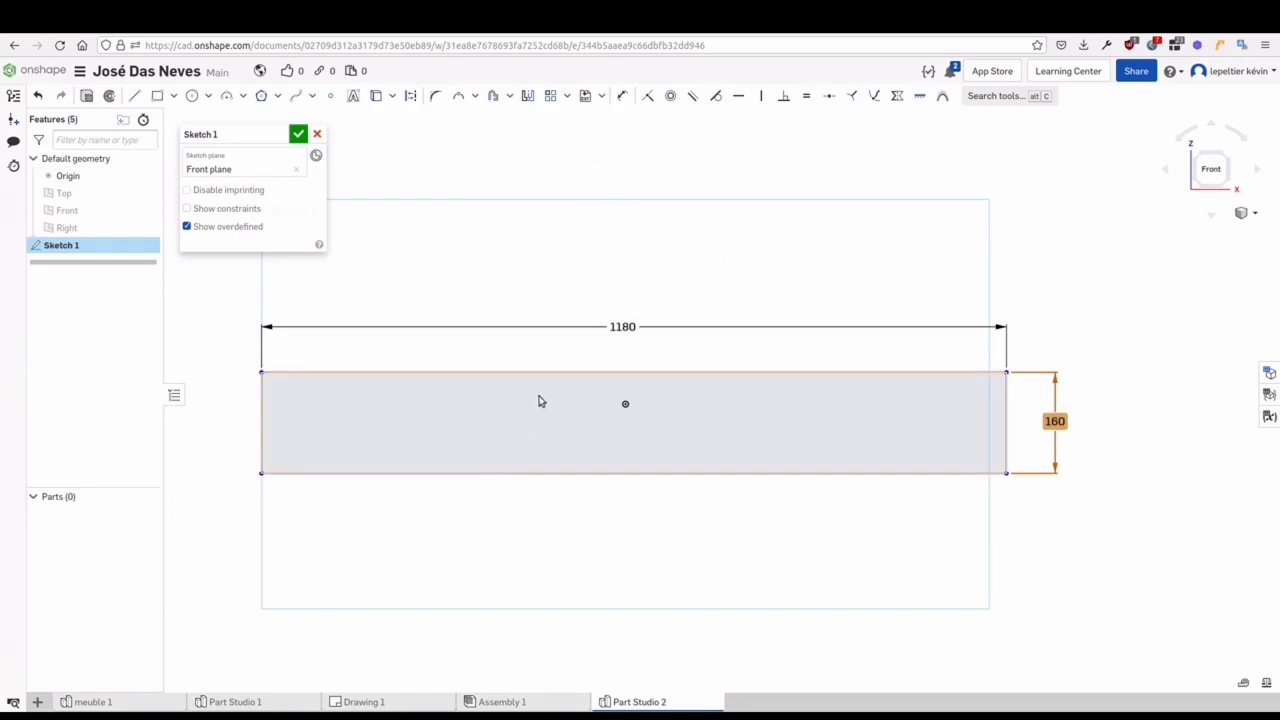
mouse_move(551, 374)
left_mouse_down()
mouse_move(554, 346)
mouse_move(531, 371)
left_mouse_up()
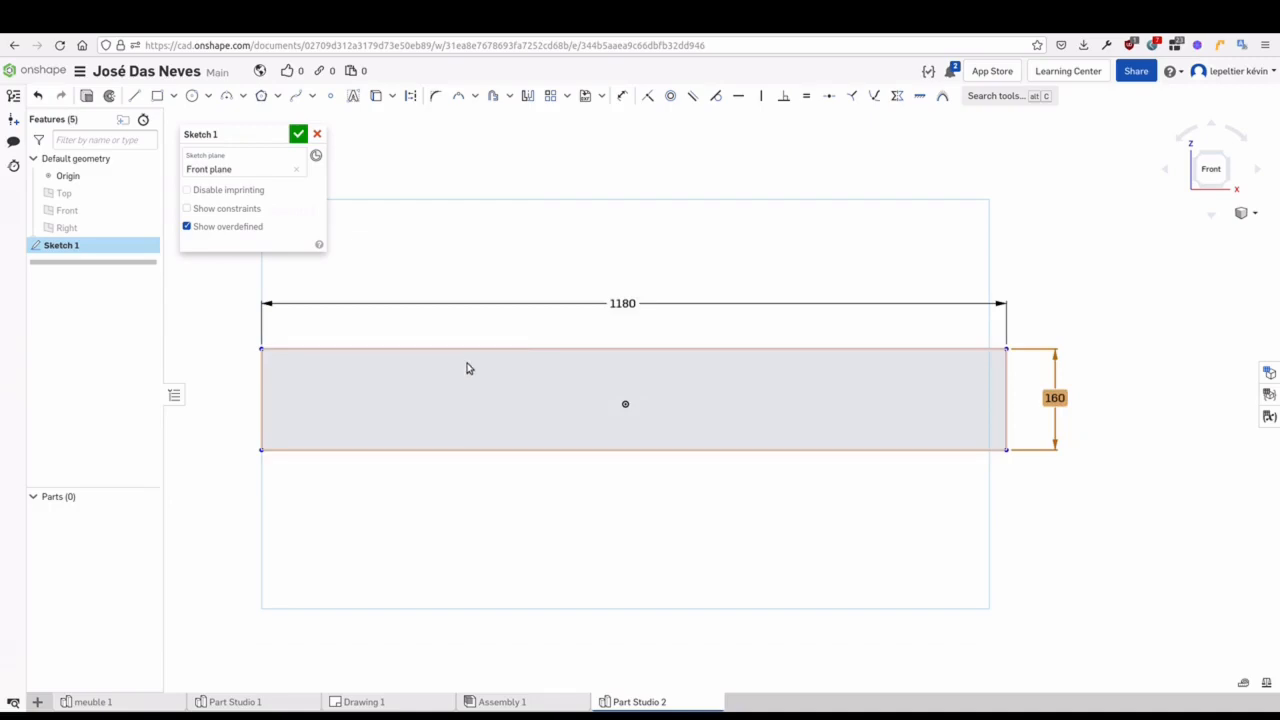
mouse_move(418, 355)
left_mouse_down()
mouse_move(468, 355)
mouse_move(229, 346)
mouse_move(277, 343)
mouse_move(251, 357)
mouse_move(272, 357)
left_mouse_up()
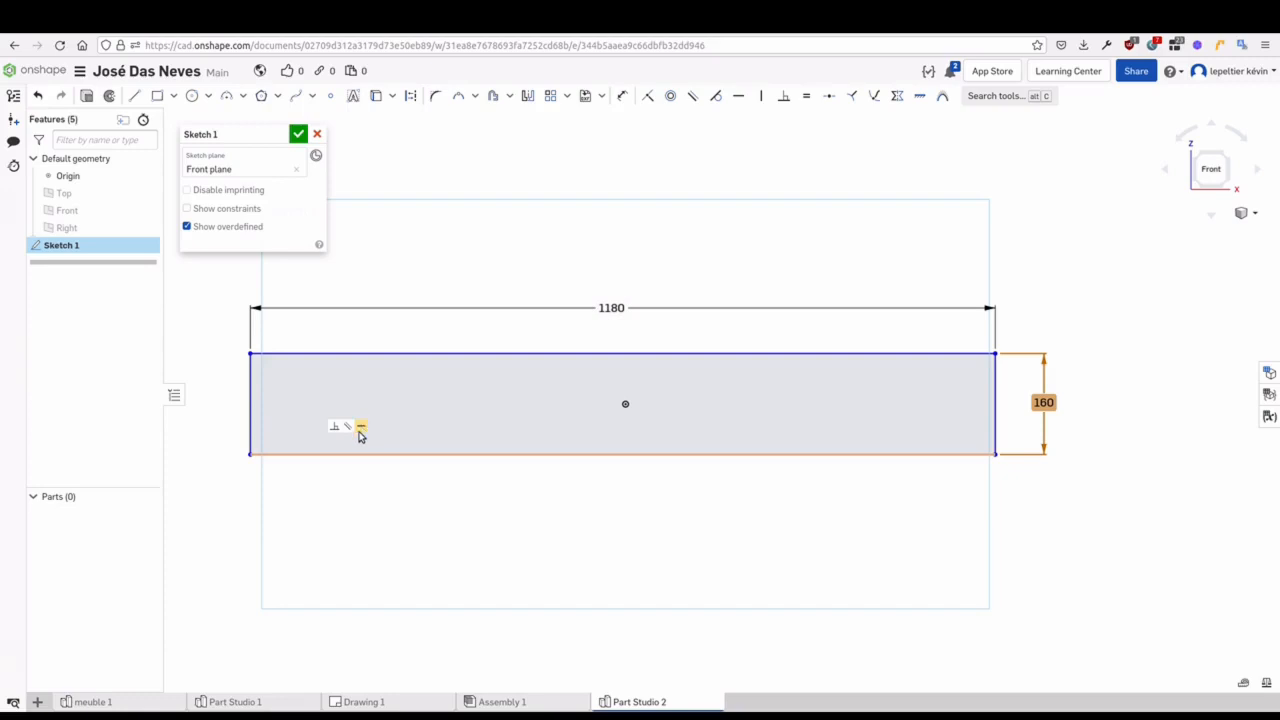
left_click(401, 249)
middle_click_drag(403, 249, 421, 247)
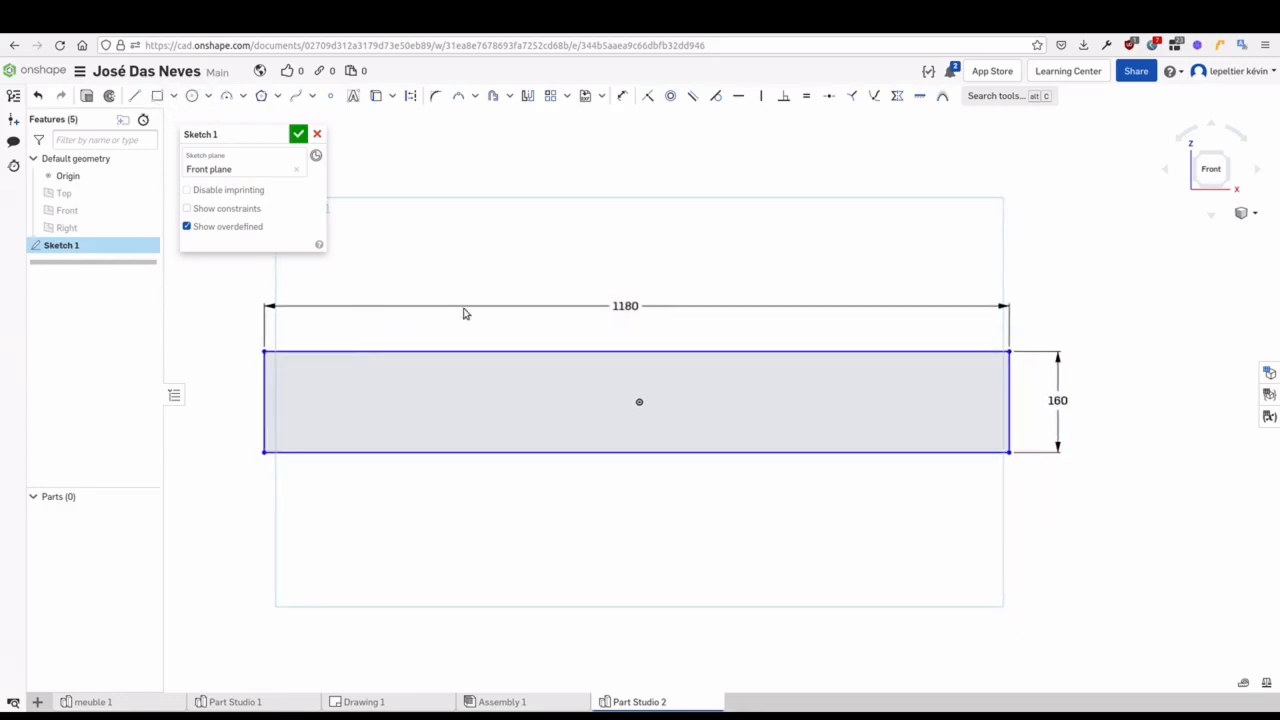
left_click_drag(471, 352, 462, 360)
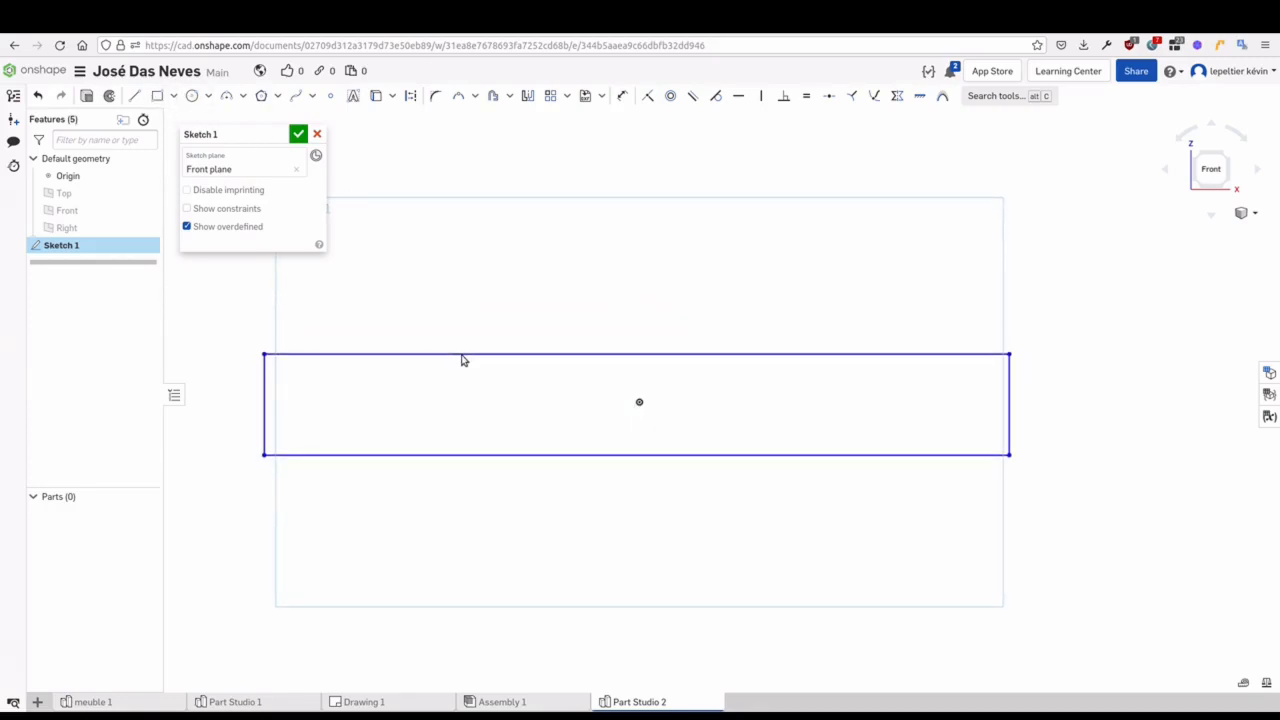
Centre the rectangle on the origin with a Midpoint constraint between two diagonally opposite corners and the origin
left_click(829, 96)
left_click(1008, 355)
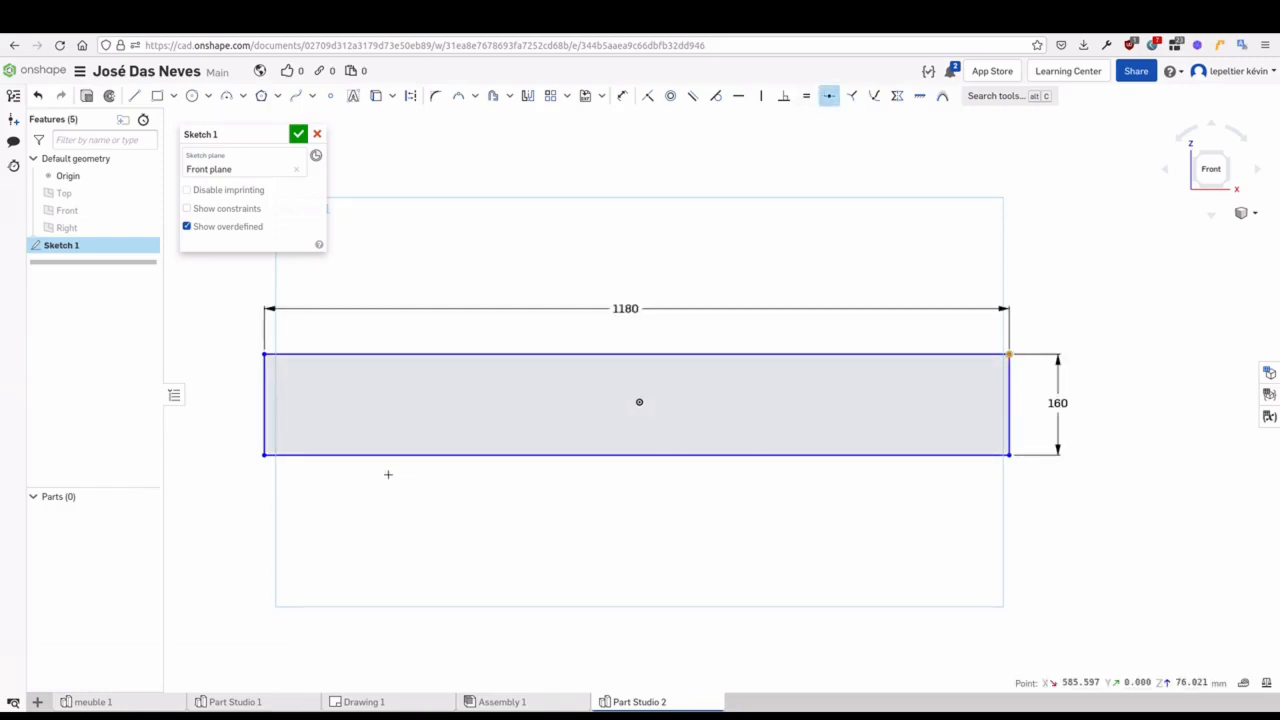
left_click(265, 455)
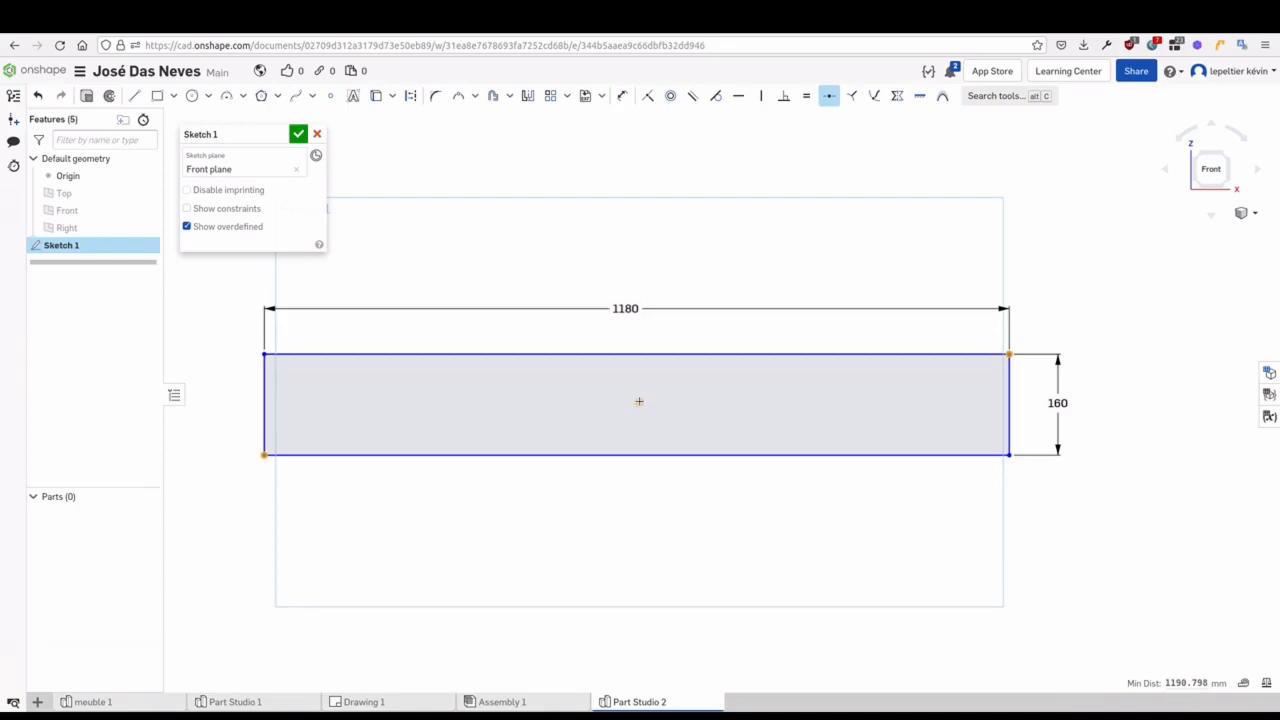
left_click(639, 401)
left_click(829, 96)
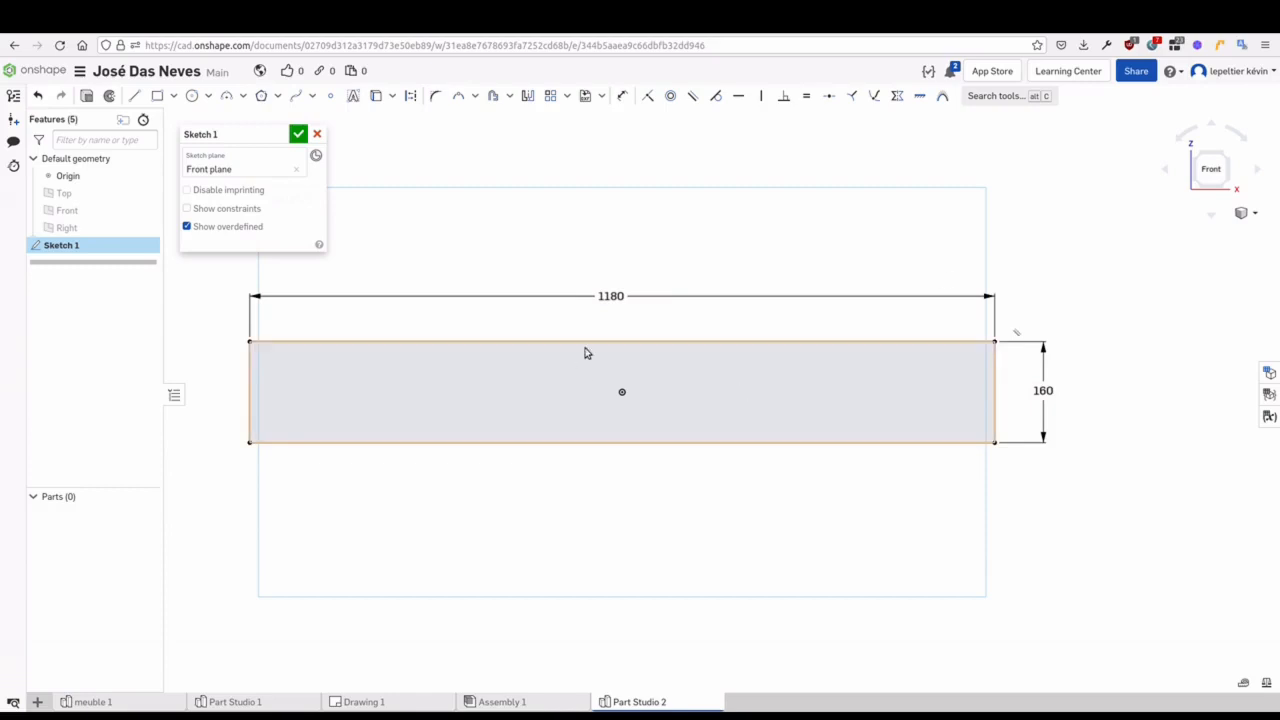
double_click(625, 296)
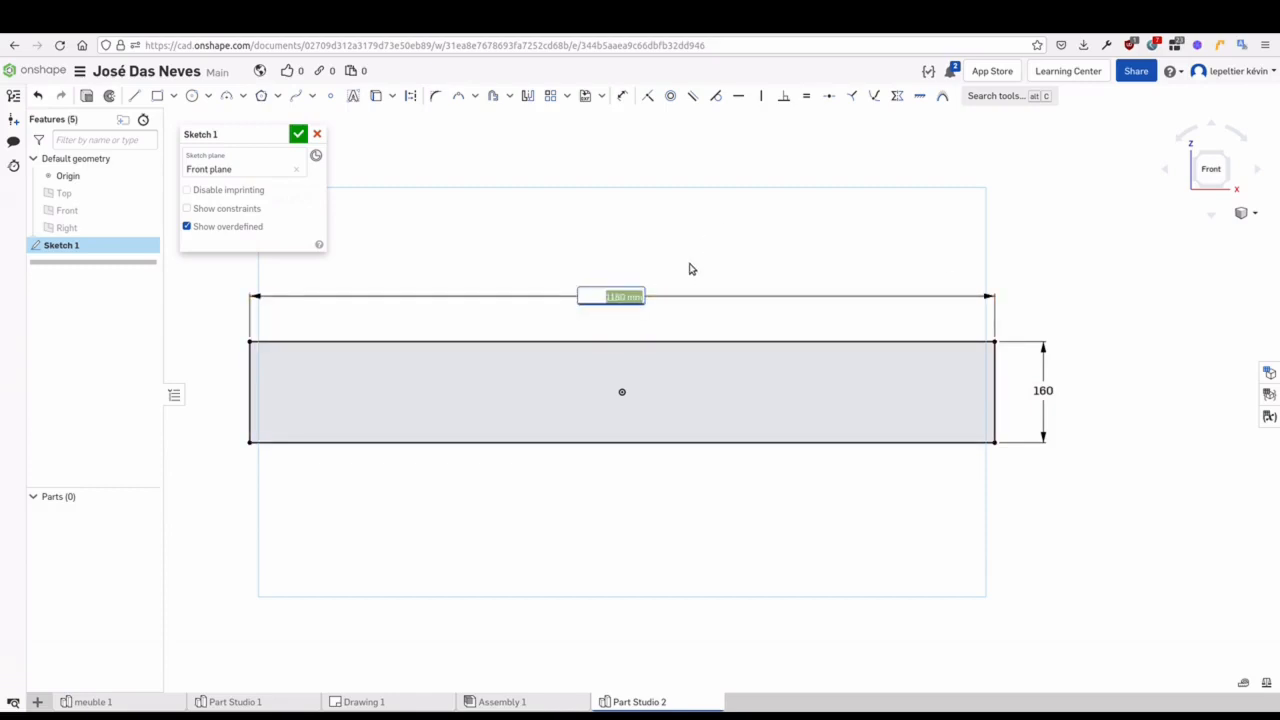
left_click(607, 299)
key("Escape")
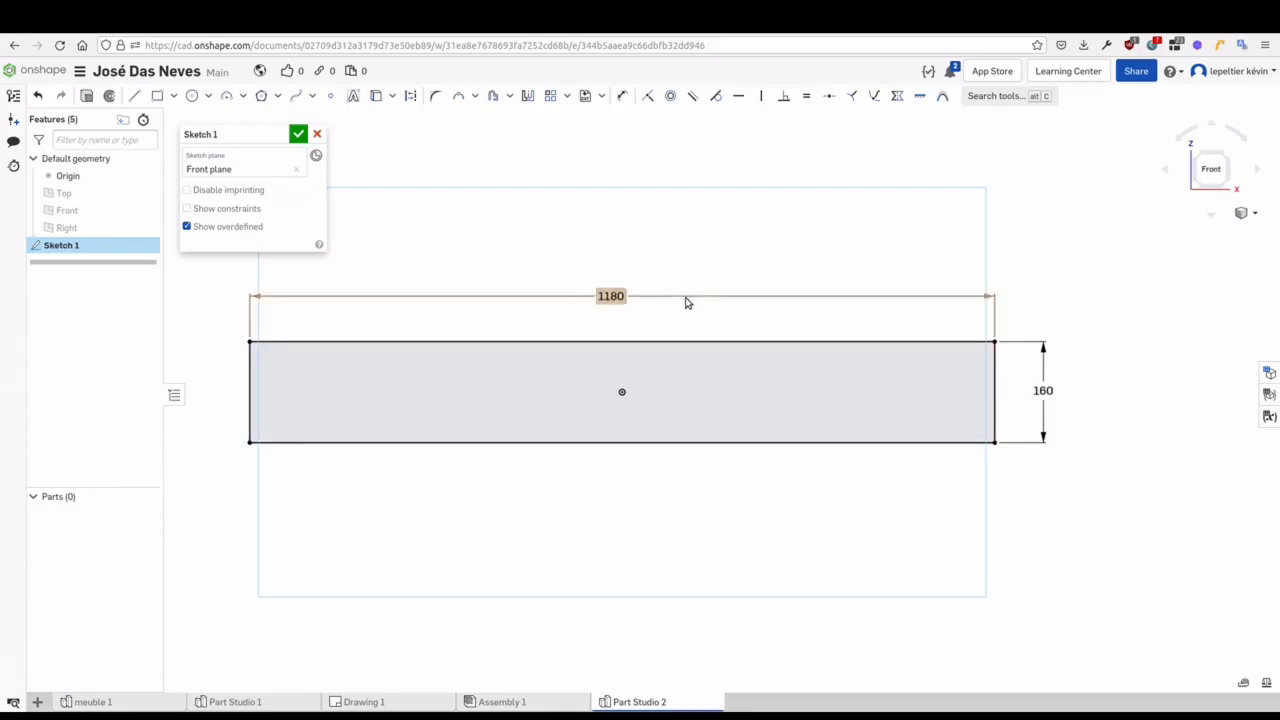
Offset the rectangle inward by 20 and place the offset dimension's label above its upper edge
middle_click_drag(675, 255, 701, 256)
left_click(493, 95)
left_click(439, 344)
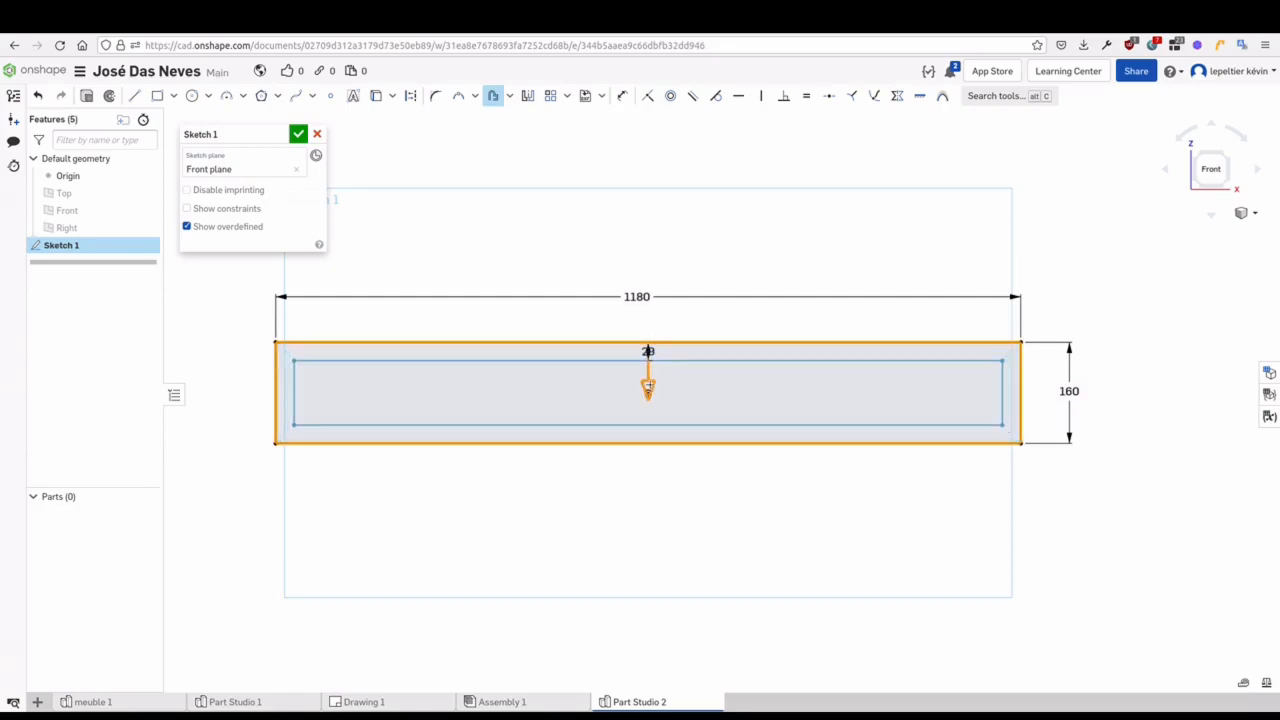
left_click(685, 399)
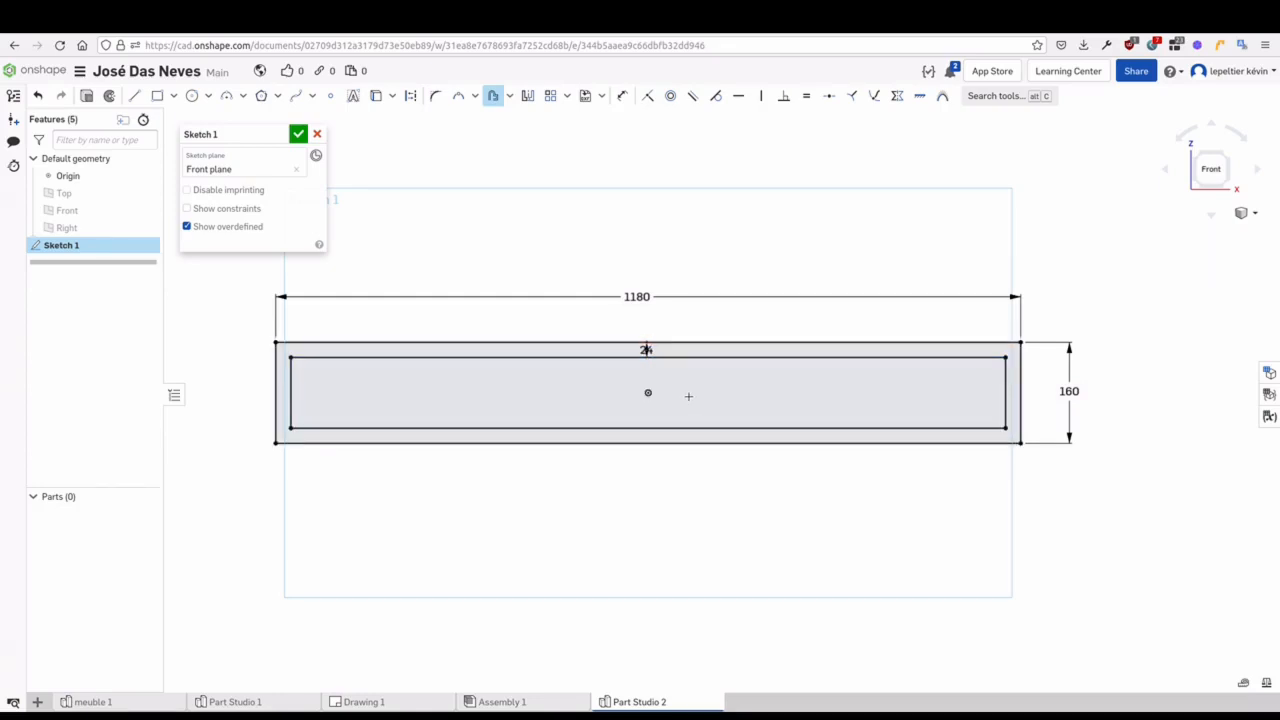
type("20")
key("Return")
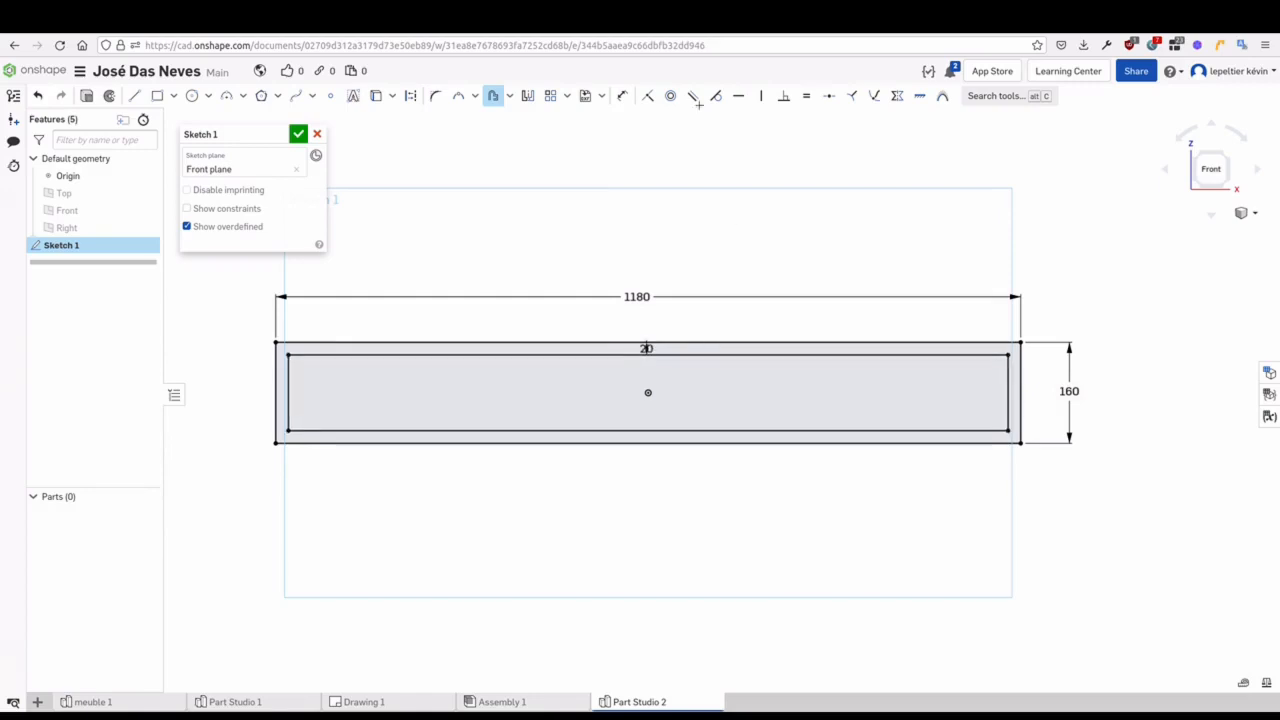
left_click_drag(646, 348, 682, 328)
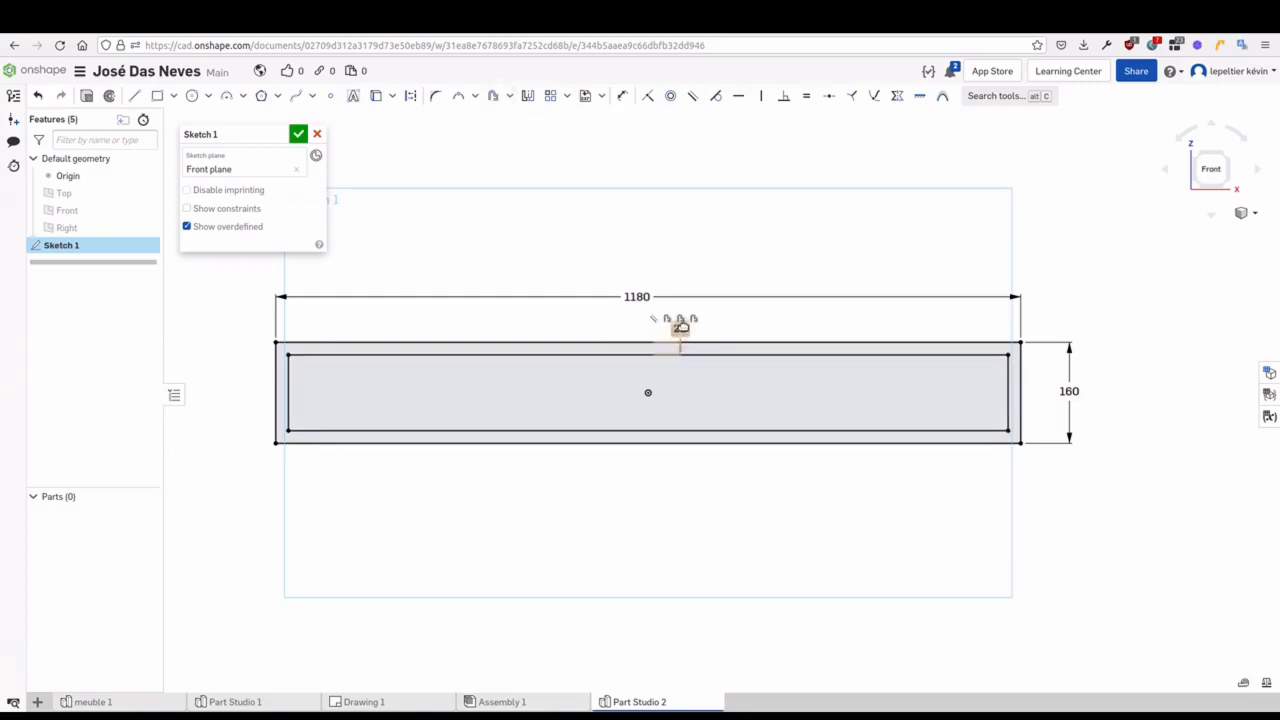
Draw diagonal mitre lines joining the outer and inner rectangles at all four corners
key("l")
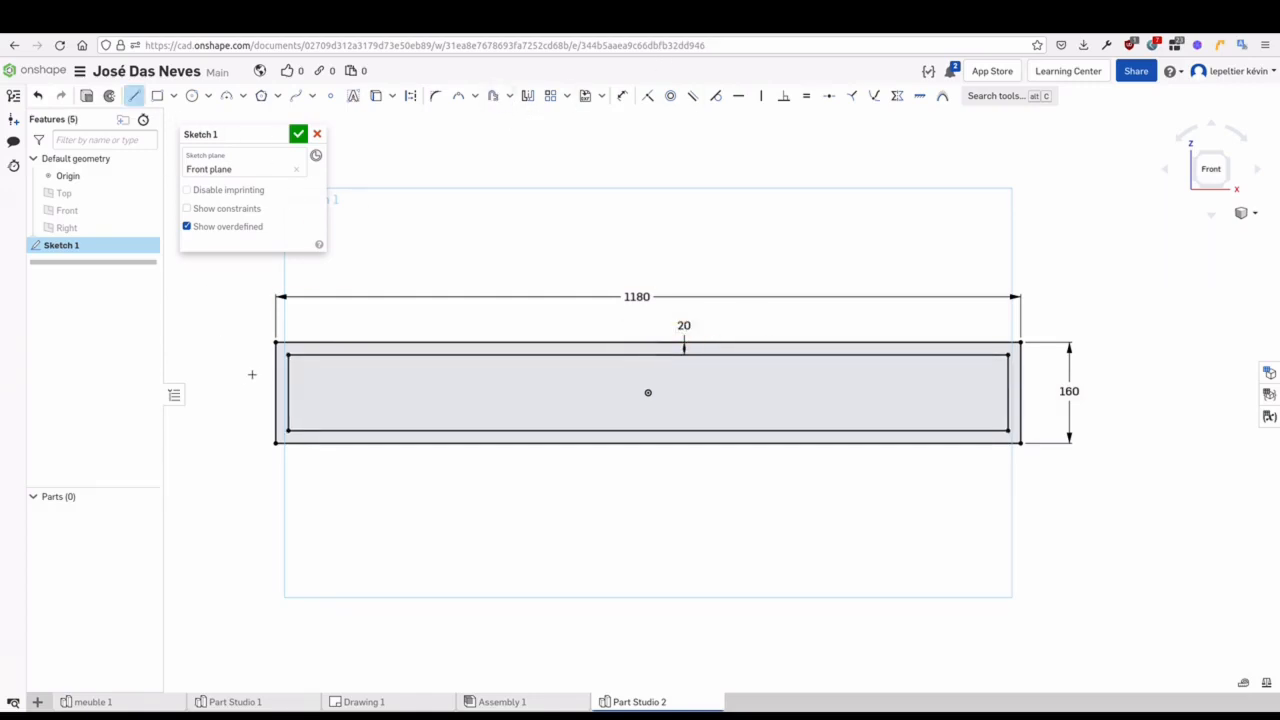
left_click(276, 343)
left_click(288, 354)
left_click(1020, 343)
left_click(1008, 354)
left_click(1008, 431)
left_click(1020, 443)
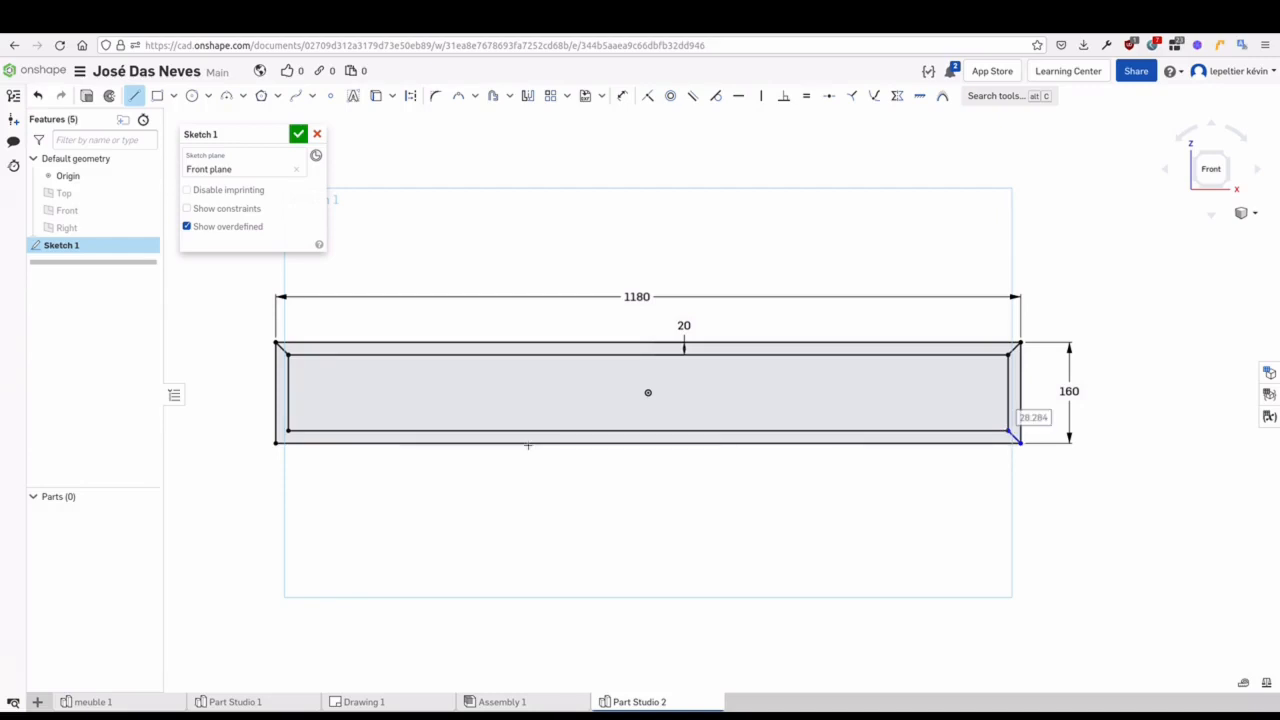
left_click(276, 443)
left_click(288, 431)
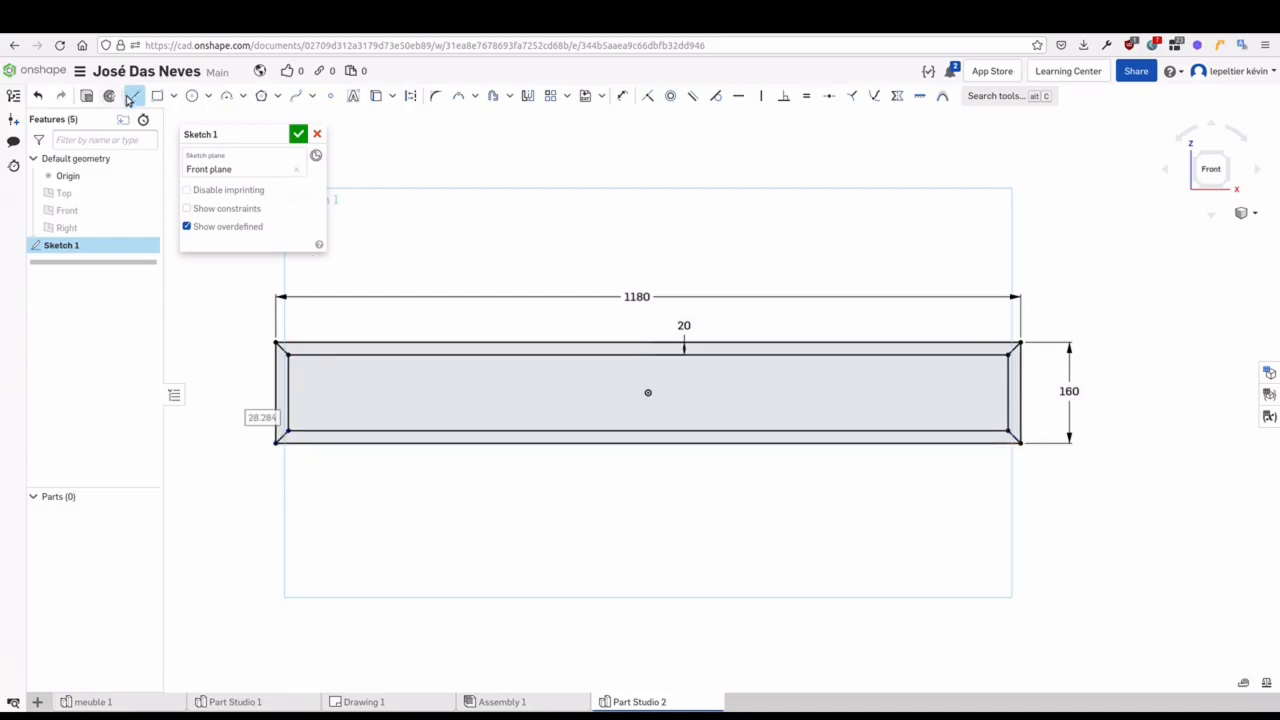
Draw two vertical lines between the inner rectangle's upper and lower edges, one on each side of the origin
scroll(710, 395, "up", 3)
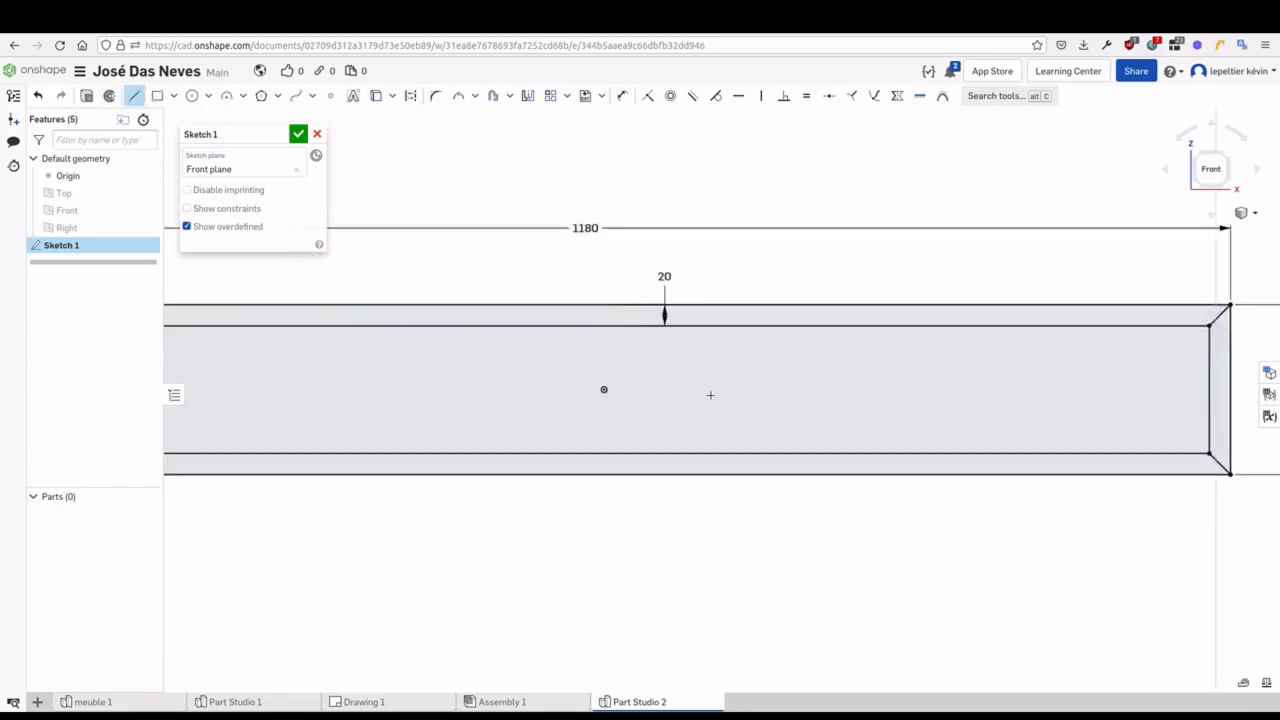
scroll(710, 395, "up", 1)
left_click(558, 314)
left_click(615, 470)
left_click(601, 463)
left_click(601, 314)
left_click(130, 103)
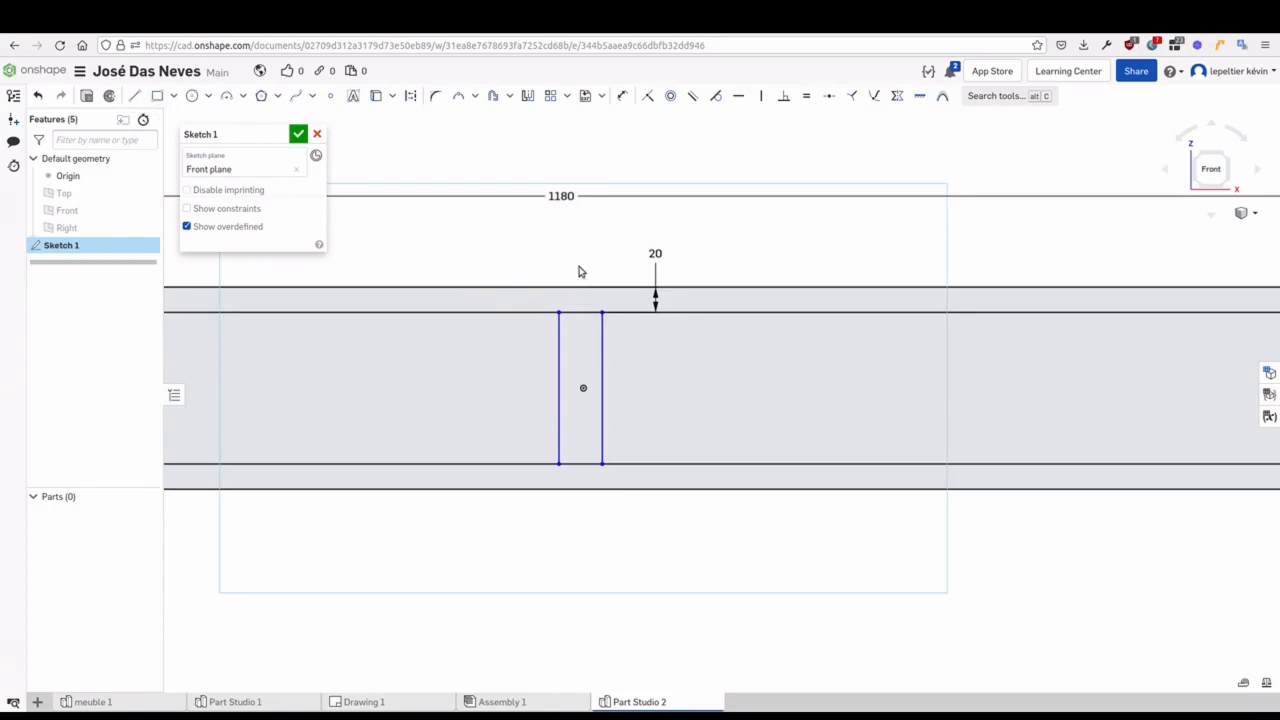
Draw a construction line through the origin, extending above and below the frame, and constrain it vertical
left_click(134, 95)
left_click(583, 240)
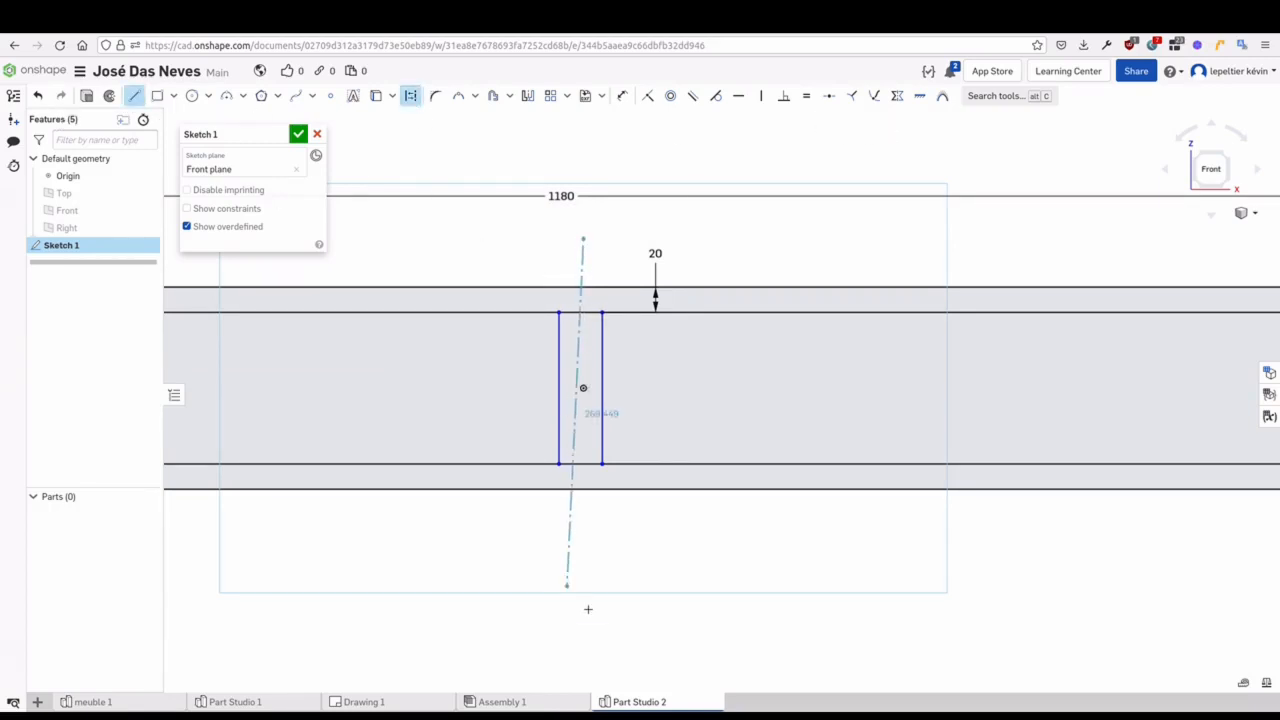
left_click(588, 570)
left_click(133, 98)
left_click(760, 103)
mouse_move(720, 122)
middle_mouse_down()
mouse_move(761, 107)
mouse_move(745, 146)
middle_mouse_up()
left_click(624, 238)
left_click(761, 104)
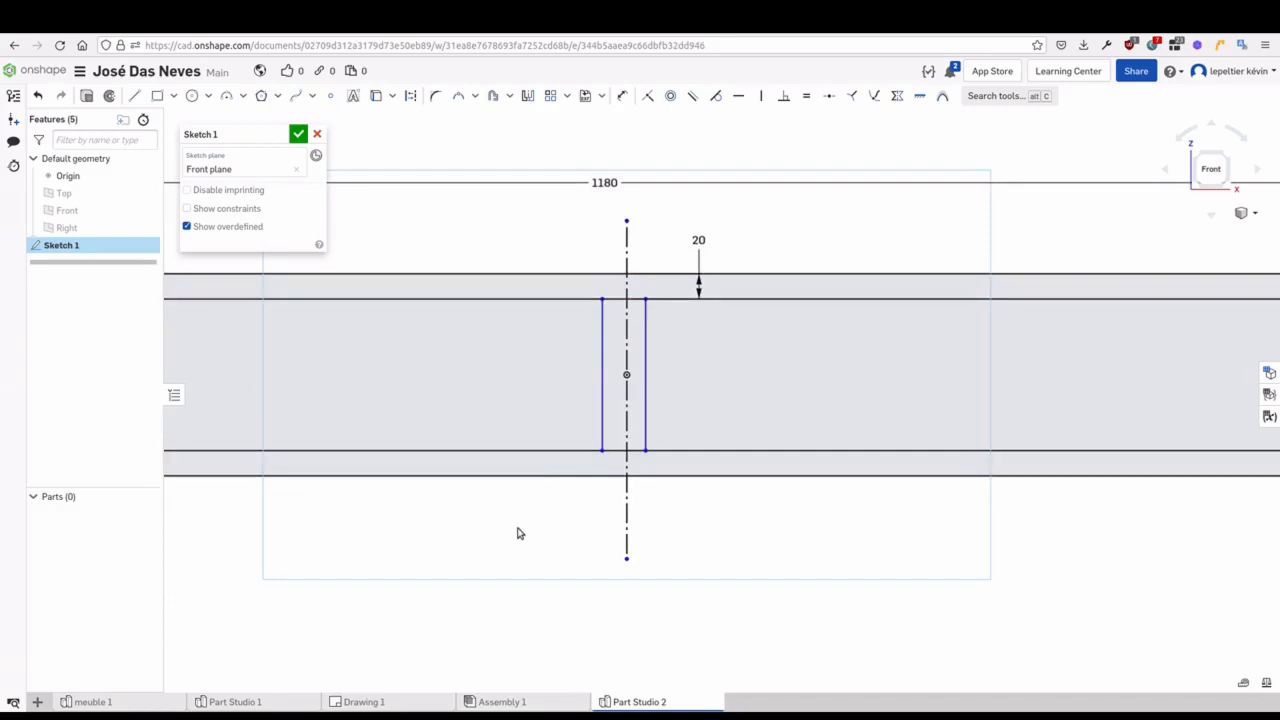
Make the two vertical divider lines symmetric about the vertical construction line
left_click(896, 96)
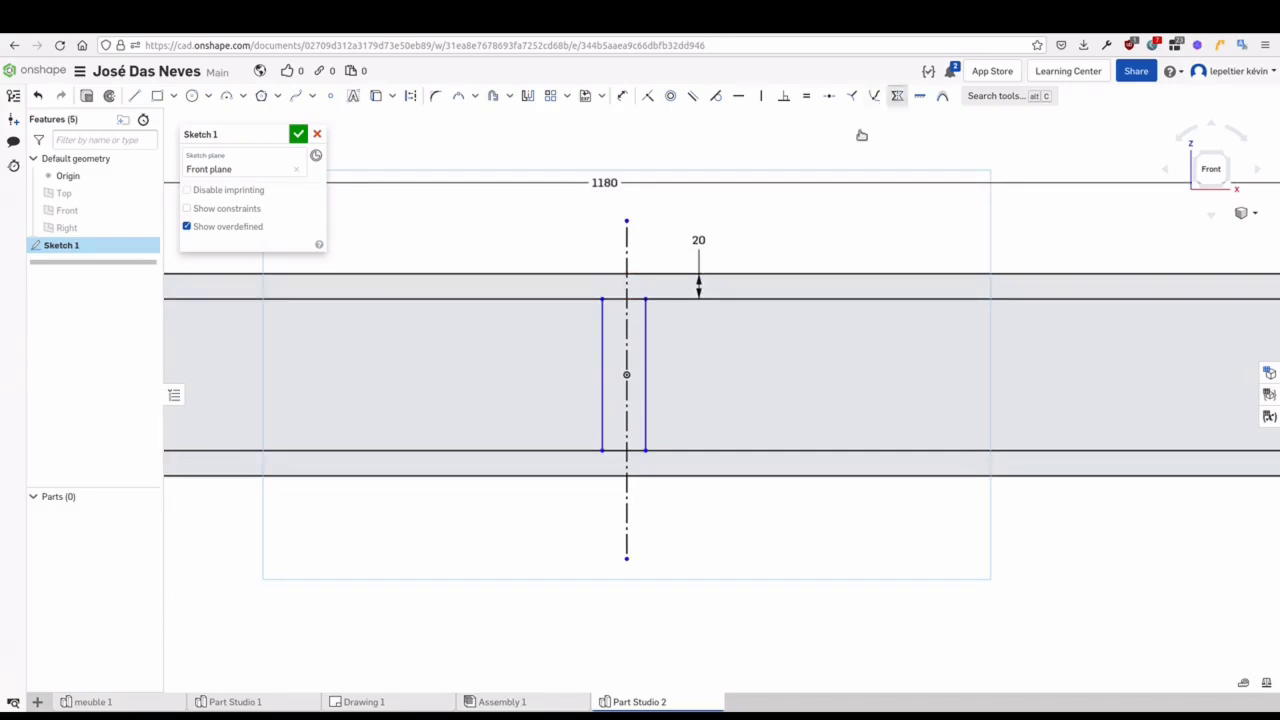
left_click(646, 338)
left_click(602, 340)
left_click(627, 320)
left_click(893, 98)
Dimension the spacing between the two vertical divider lines as 20
scroll(816, 216, "down", 1)
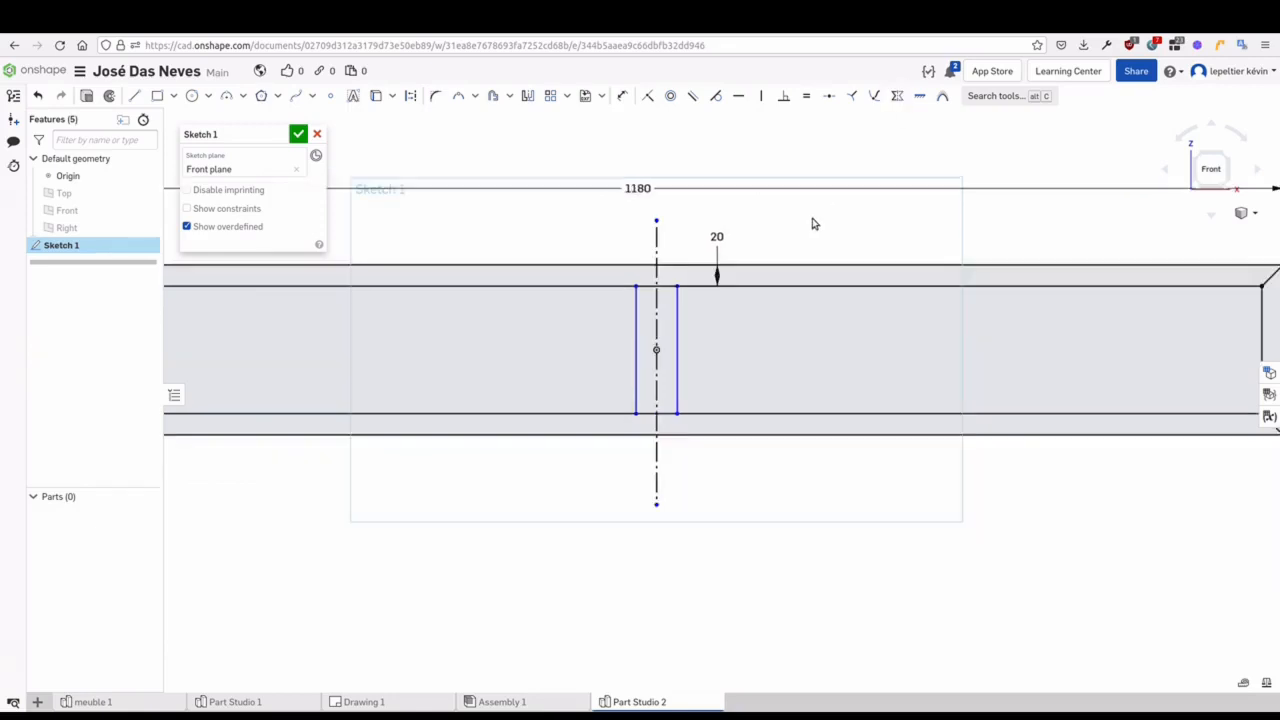
middle_click_drag(657, 194, 648, 214)
left_click(134, 95)
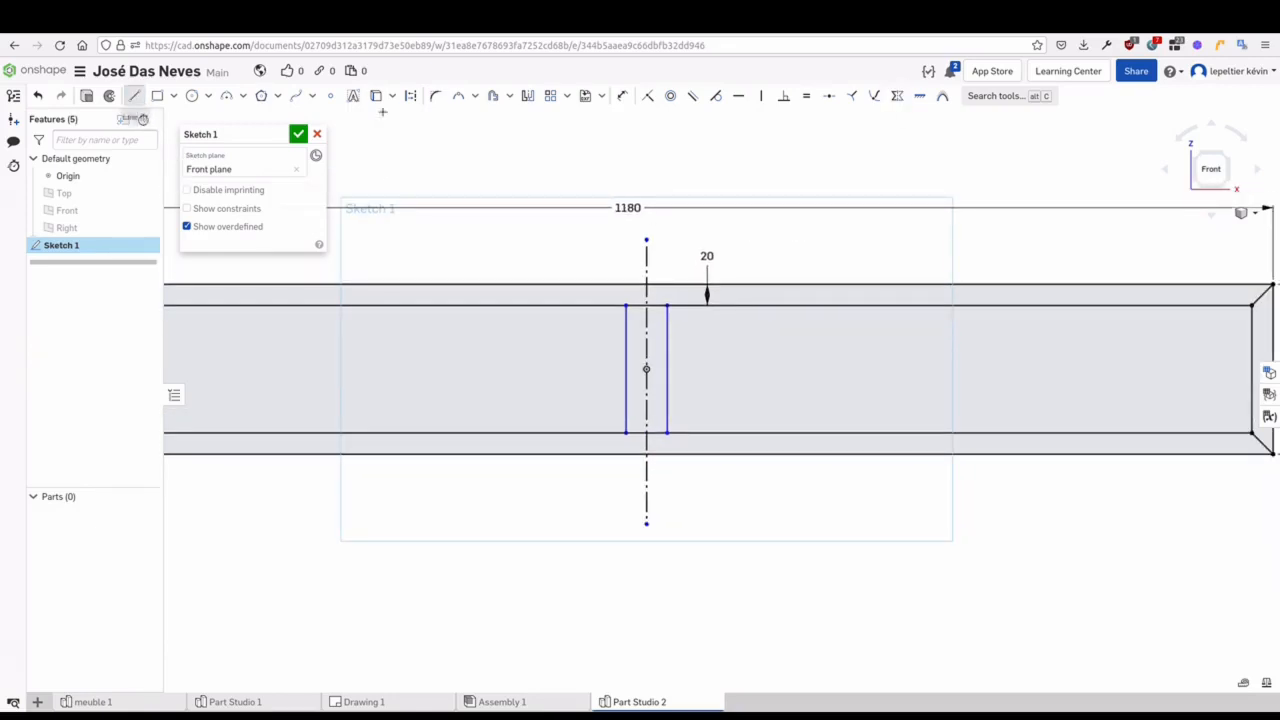
left_click(622, 95)
left_click(623, 330)
left_click(668, 330)
left_click(675, 260)
type("20")
key("Return")
Delete the spacing dimension between the two vertical divider lines
scroll(661, 256, "up", 1)
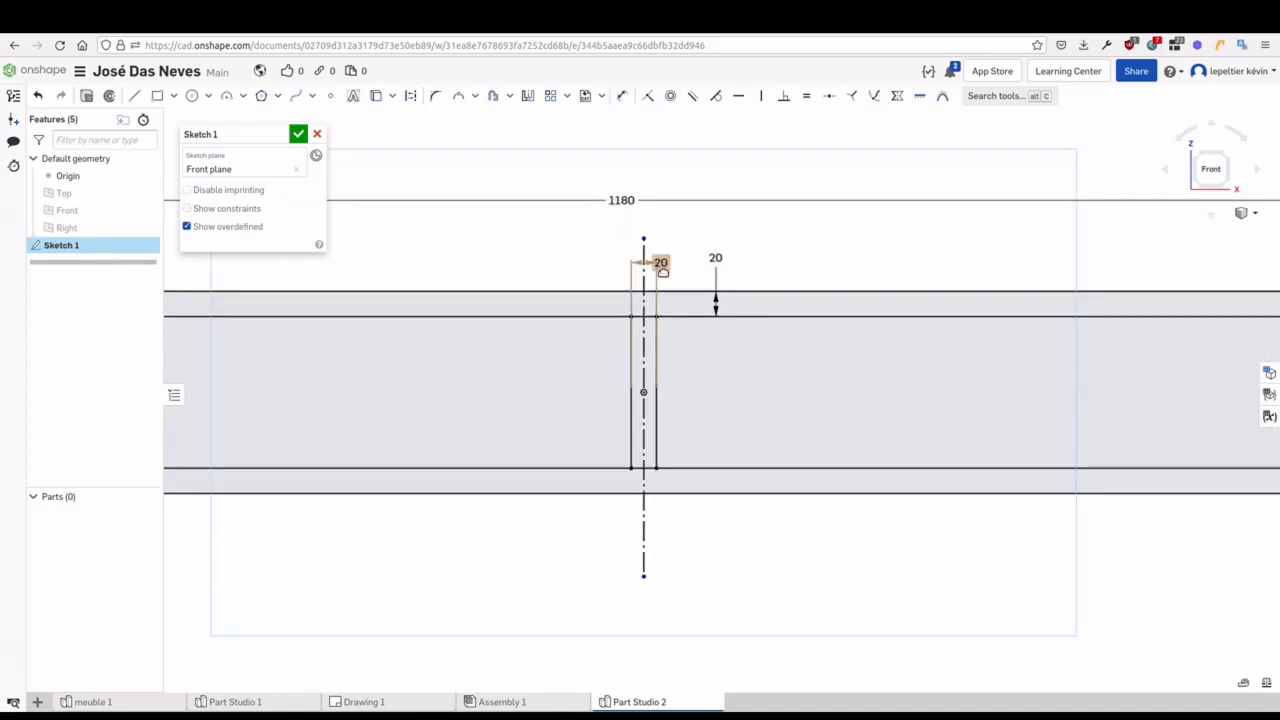
scroll(658, 277, "up", 1)
left_click(663, 264)
key("Delete")
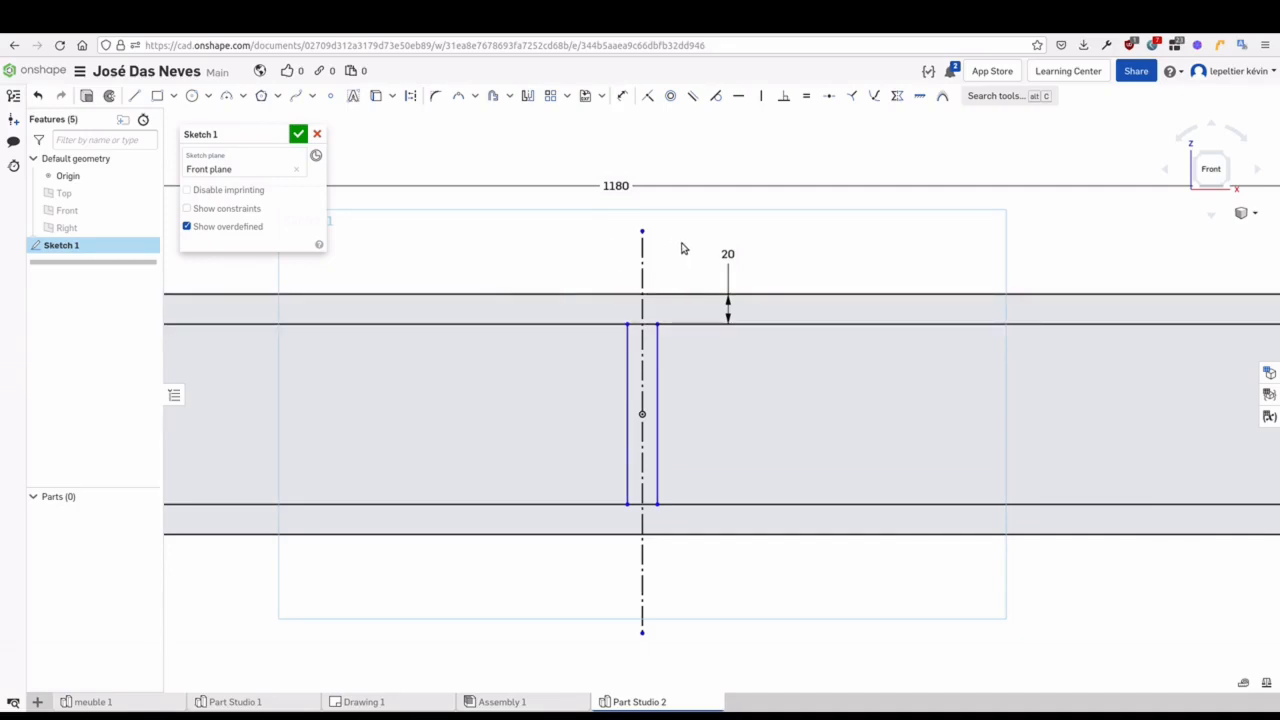
Draw a horizontal construction line through the origin, joining the two vertical divider lines
left_click(133, 95)
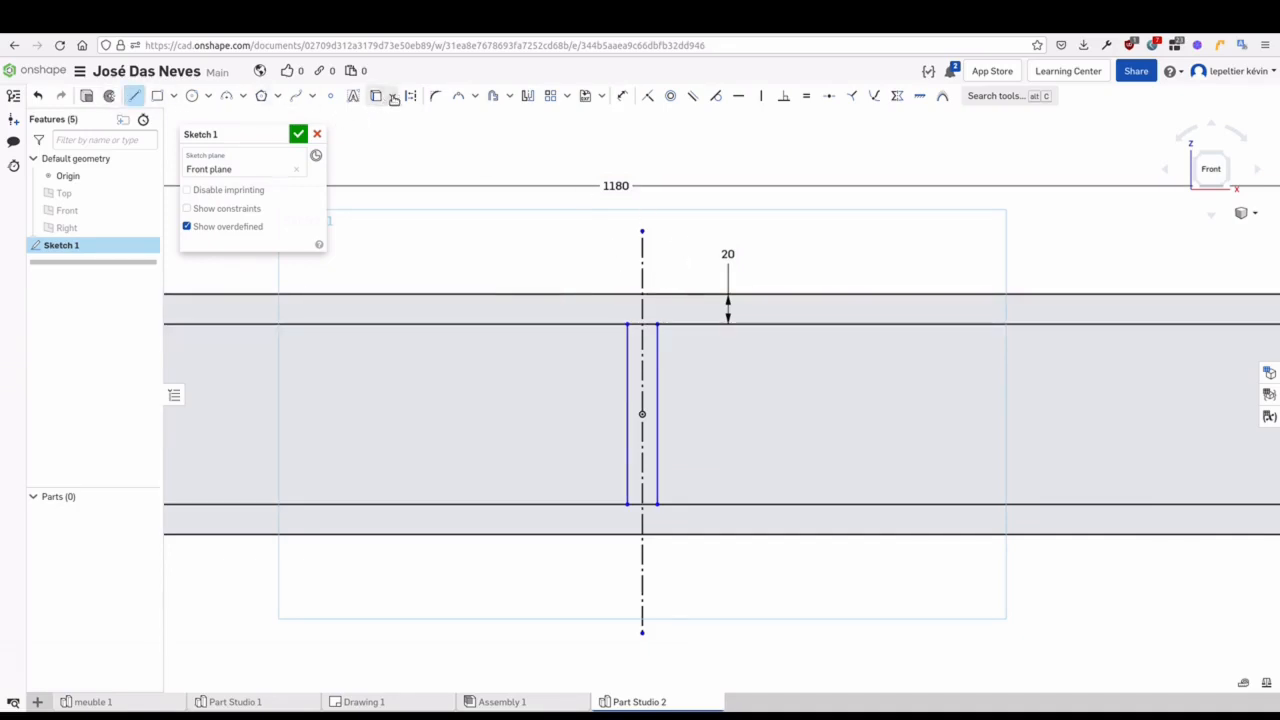
left_click(628, 414)
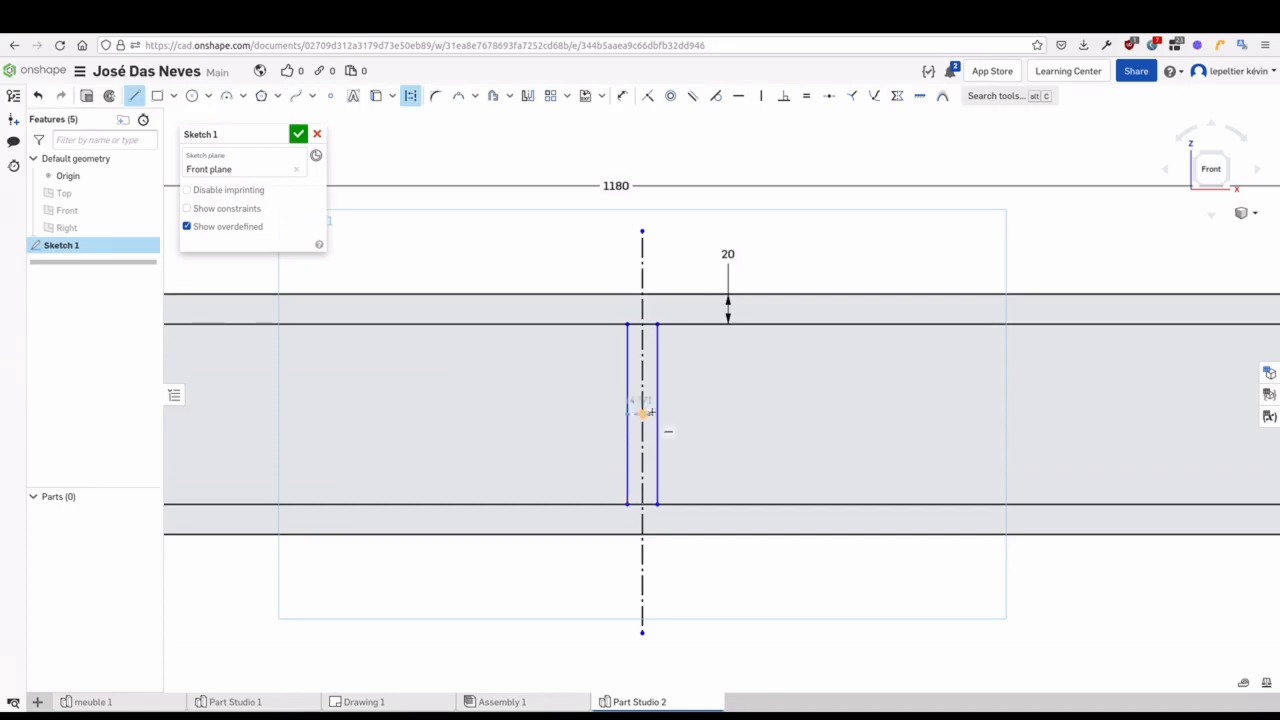
left_click(657, 414)
key("Escape")
Draw a short vertical construction line from the inner rectangle's upper-left corner up to the outer edge
middle_click_drag(311, 280, 976, 296)
key("l")
left_click(452, 340)
left_click(452, 310)
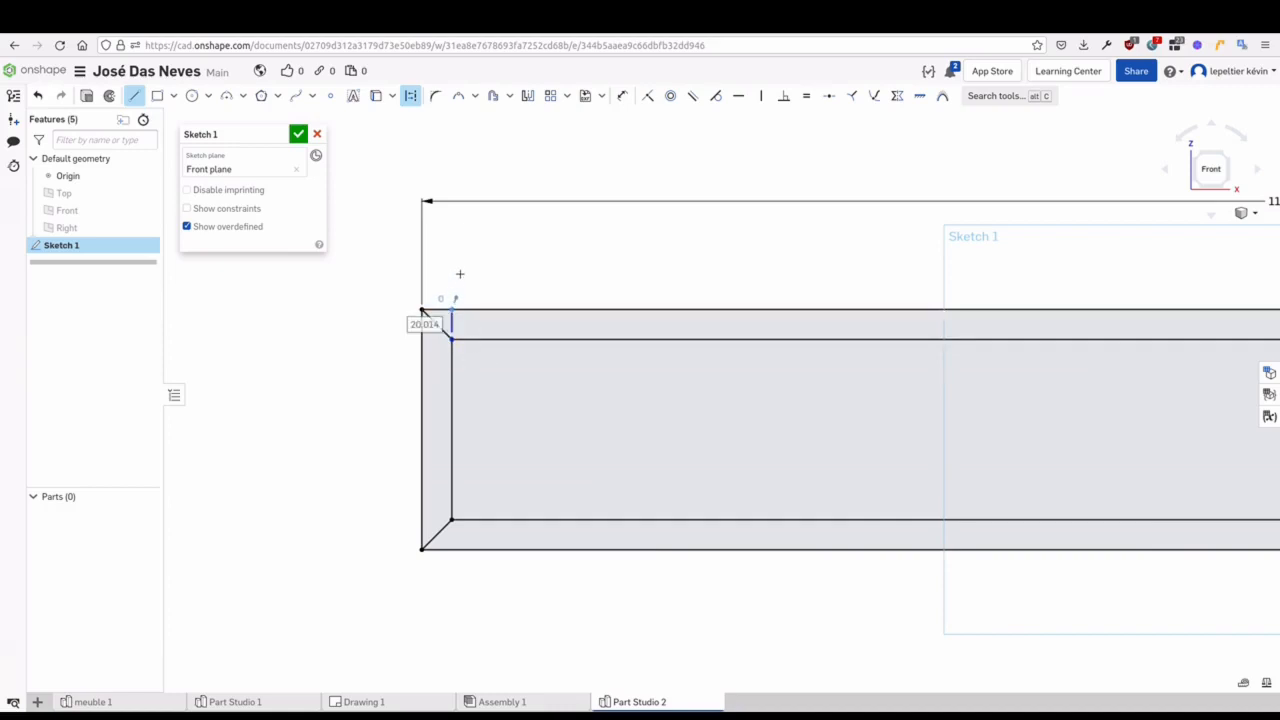
left_click(409, 101)
left_click(136, 94)
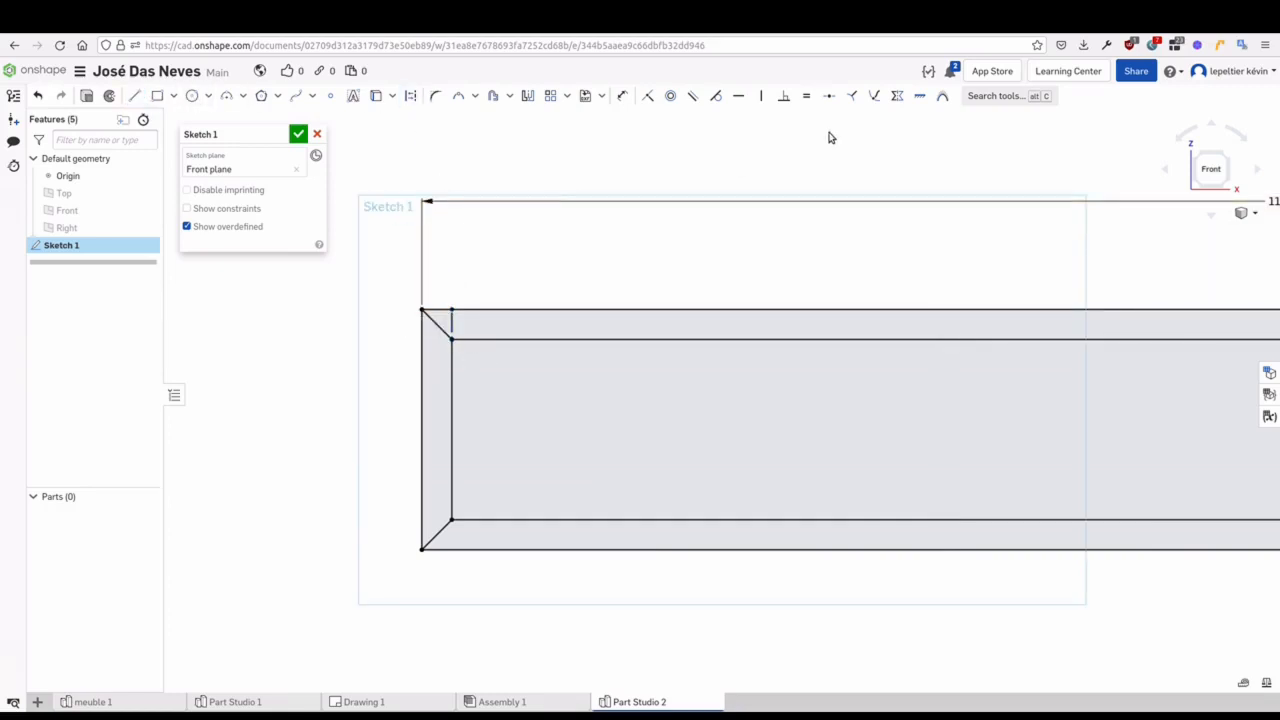
Apply an Equal constraint between the short corner construction line and the divider's horizontal construction line
left_click(806, 95)
middle_click_drag(645, 203, 60, 198)
scroll(722, 426, "up", 3)
left_click(690, 422)
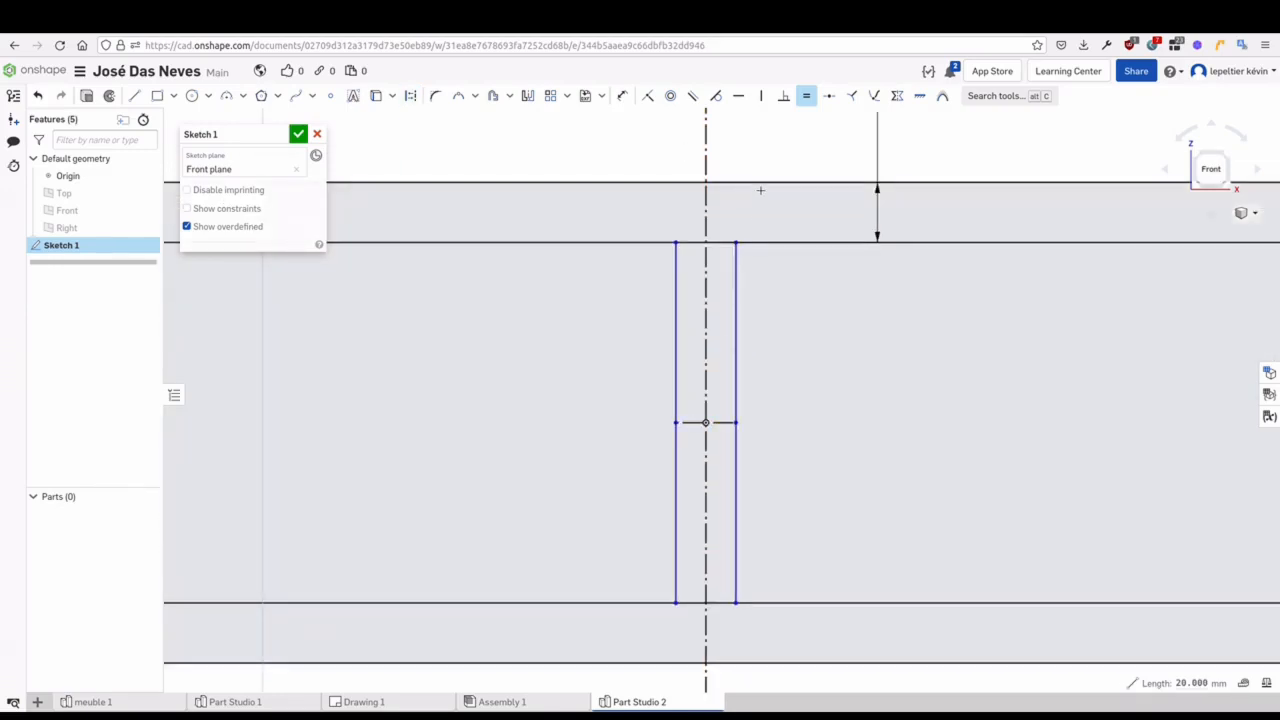
Test the linked divider thickness by setting the frame's offset dimension to 30, 20 and finally 15
scroll(792, 163, "down", 3)
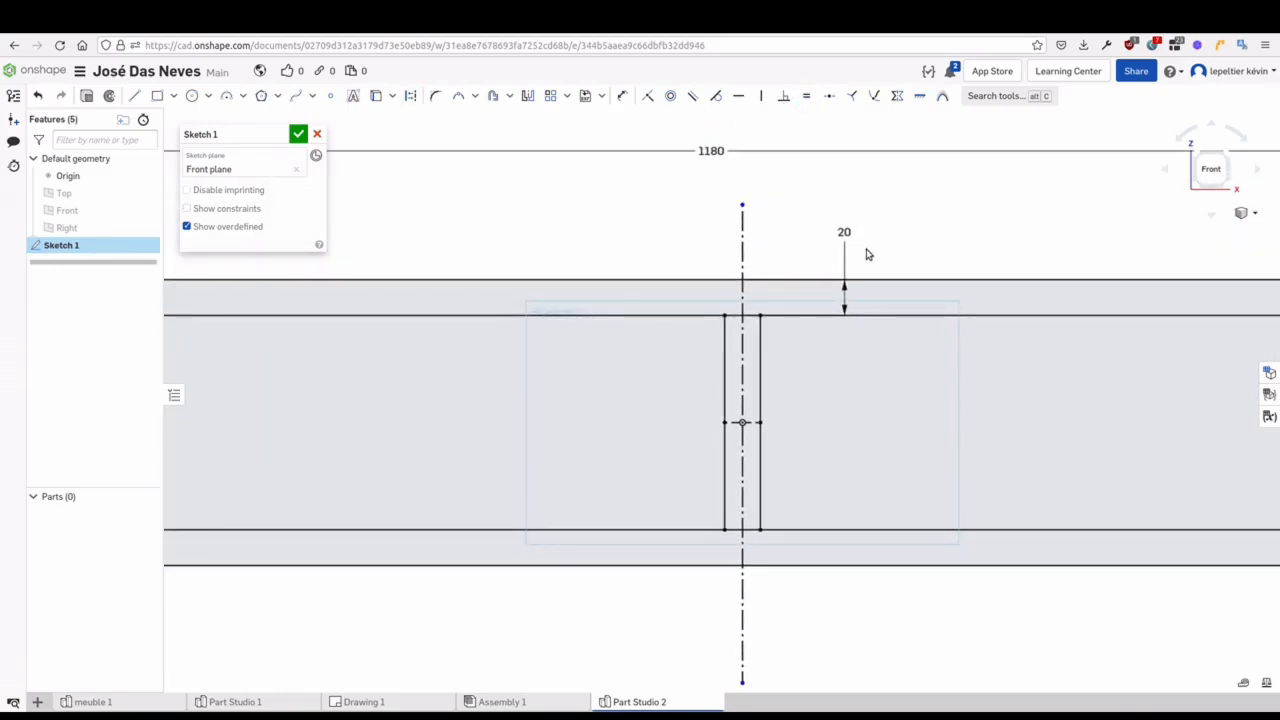
double_click(846, 232)
type("30")
key("Return")
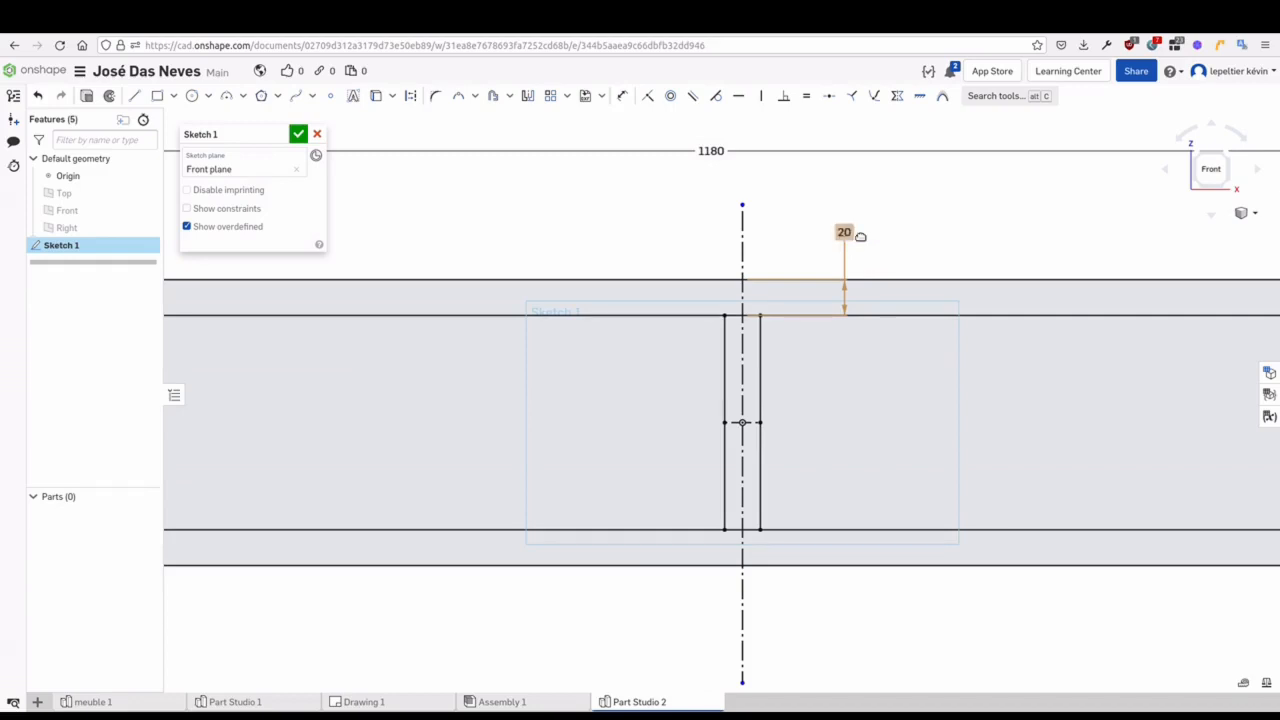
double_click(842, 209)
type("20")
key("Return")
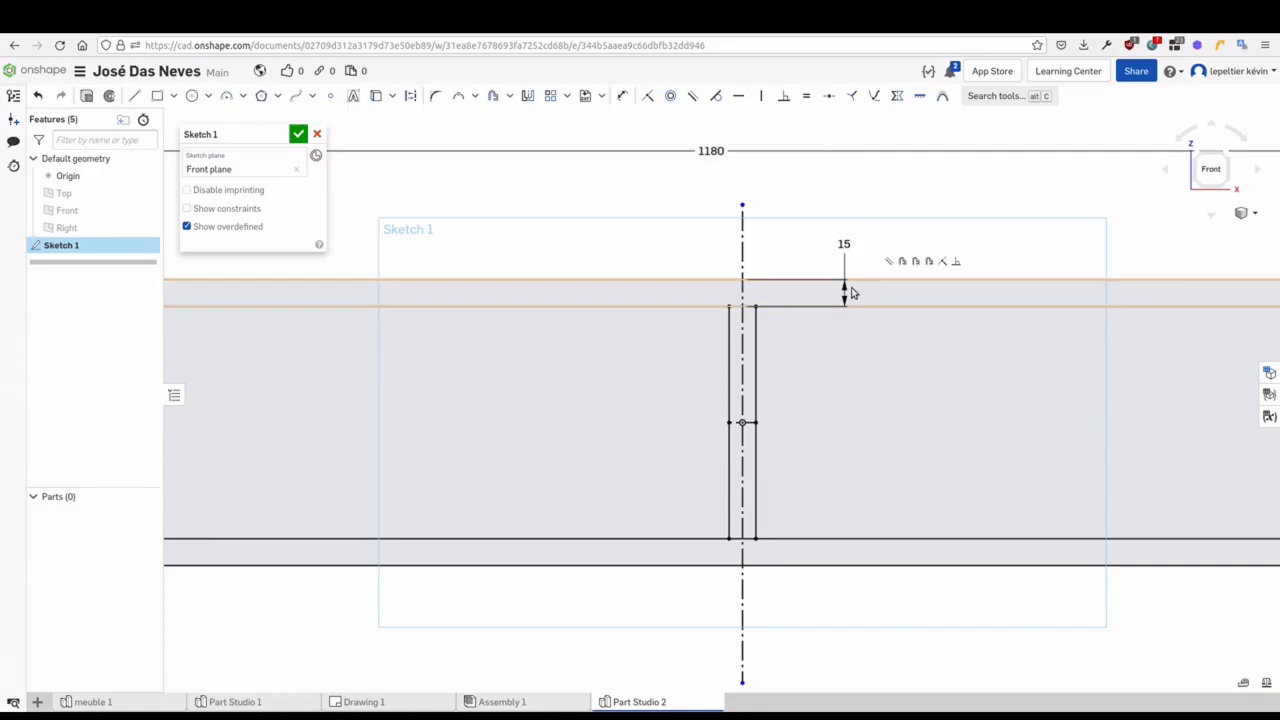
Set the frame's offset thickness to 20 mm and finish the sketch
double_click(842, 244)
type("20")
key("Return")
scroll(883, 240, "down", 5)
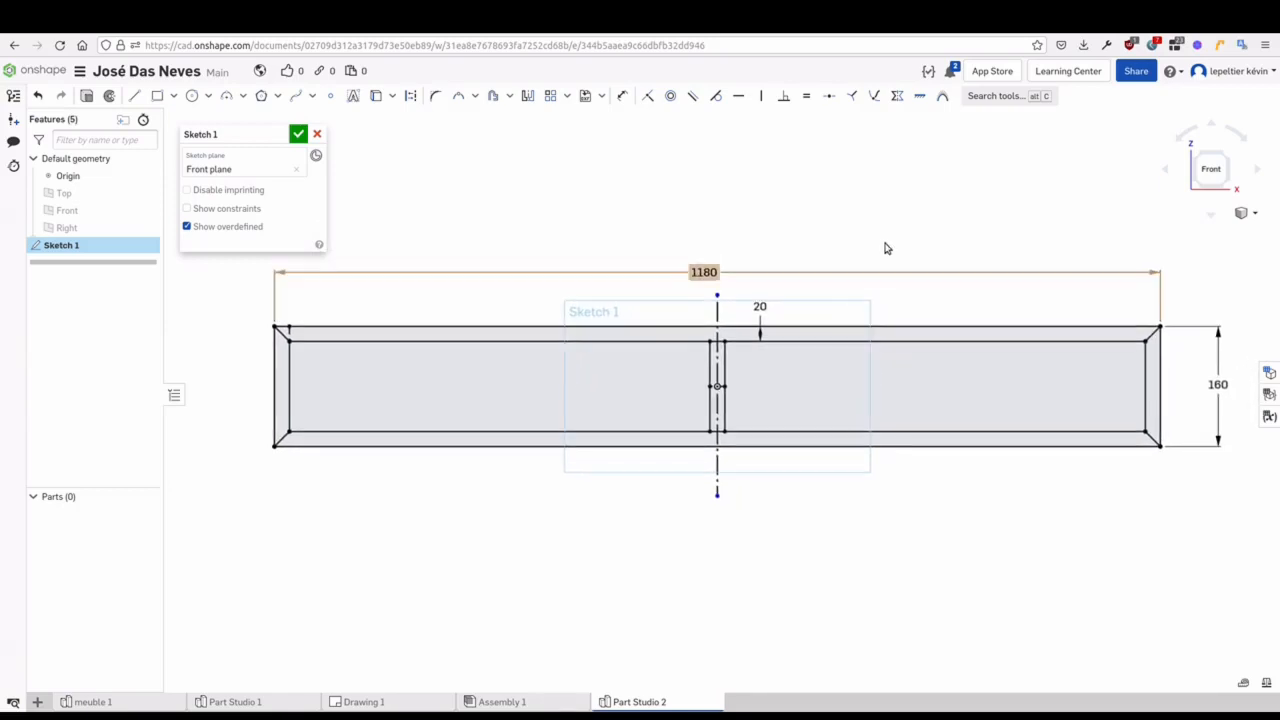
middle_click_drag(806, 251, 779, 260)
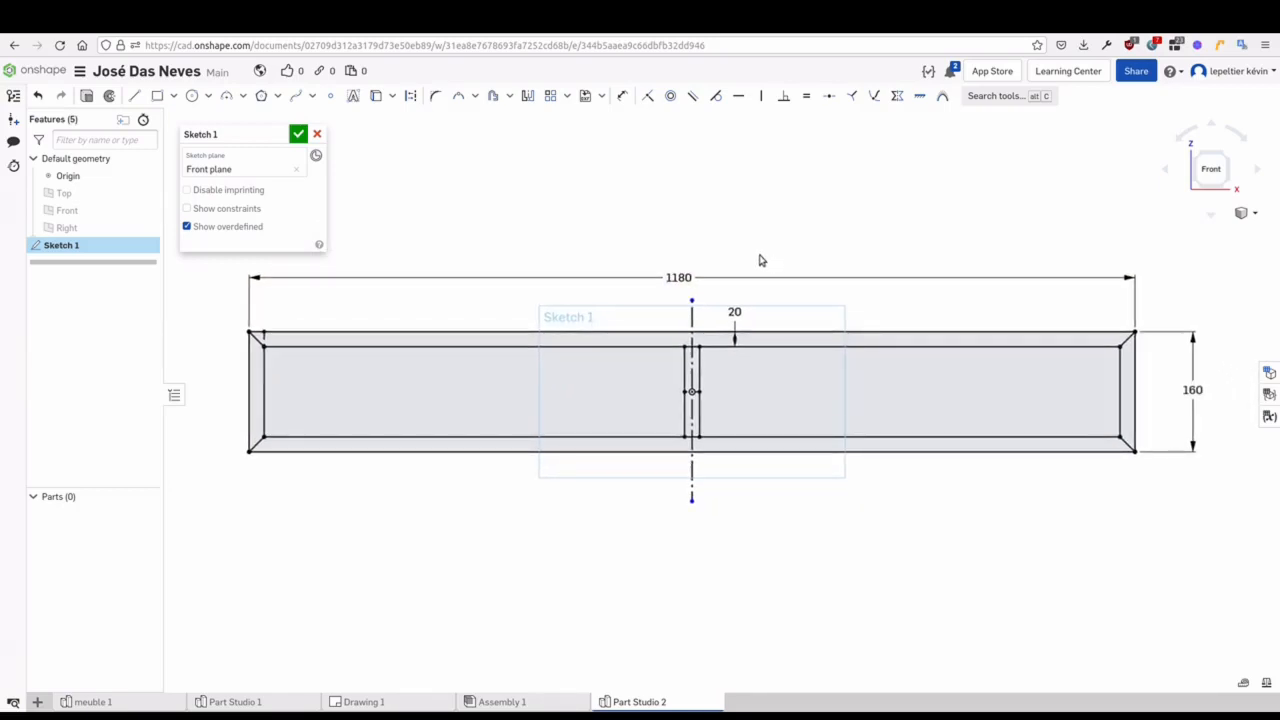
left_click(298, 135)
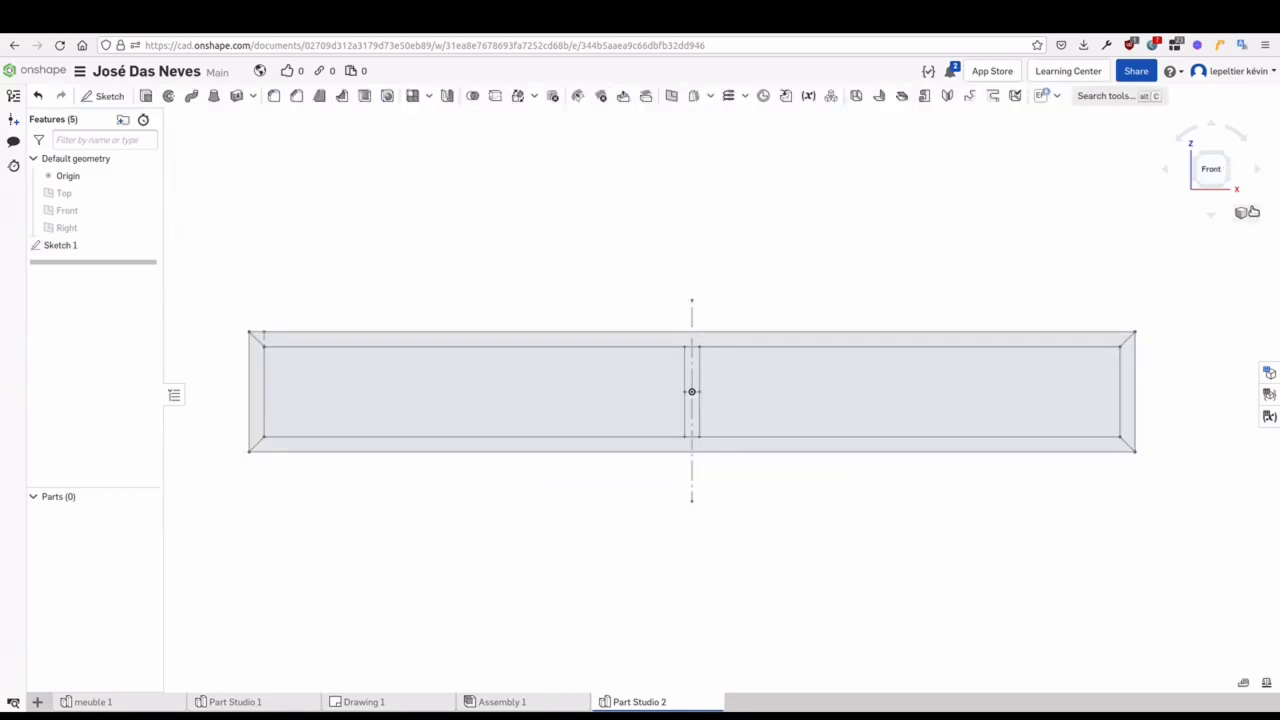
Extrude the four mitred frame regions and the central divider of the front sketch as a new solid, 600 mm deep
left_click(1227, 155)
mouse_move(1038, 232)
right_mouse_down()
mouse_move(869, 263)
mouse_move(854, 300)
mouse_move(740, 332)
mouse_move(854, 314)
mouse_move(817, 340)
mouse_move(916, 308)
mouse_move(846, 329)
mouse_move(883, 314)
mouse_move(705, 270)
right_mouse_up()
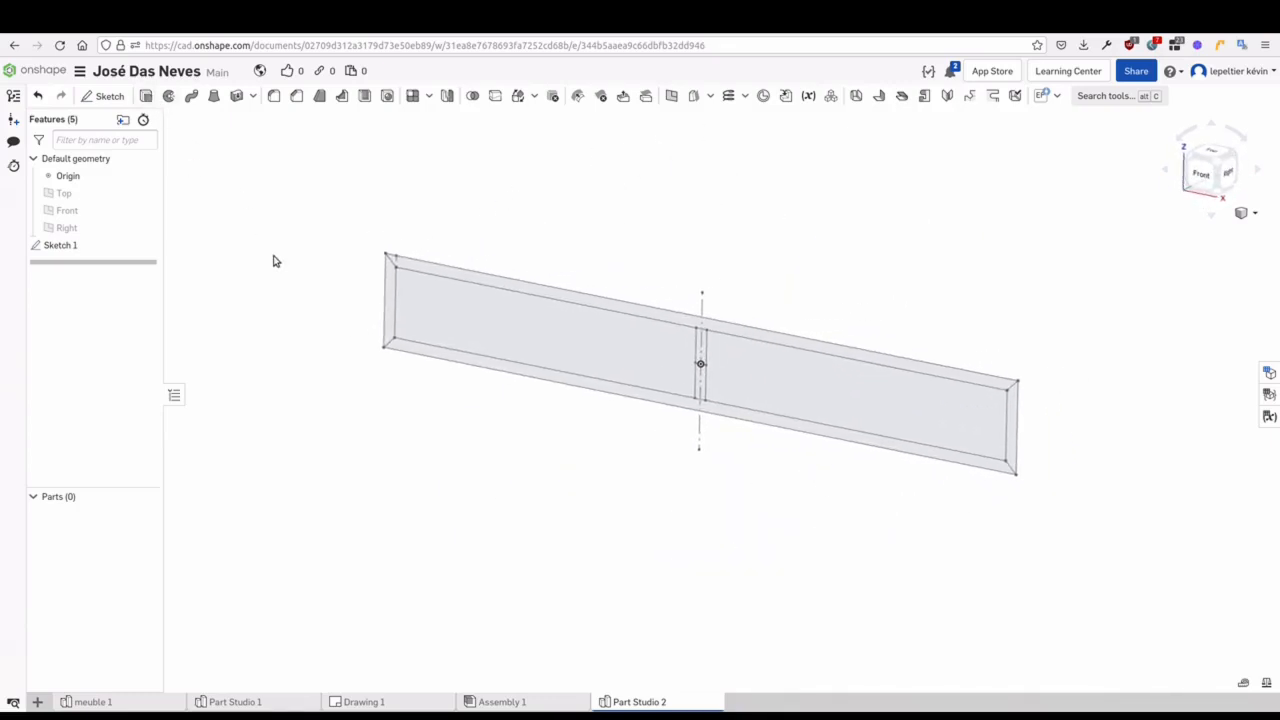
key("shift+e")
left_click(437, 274)
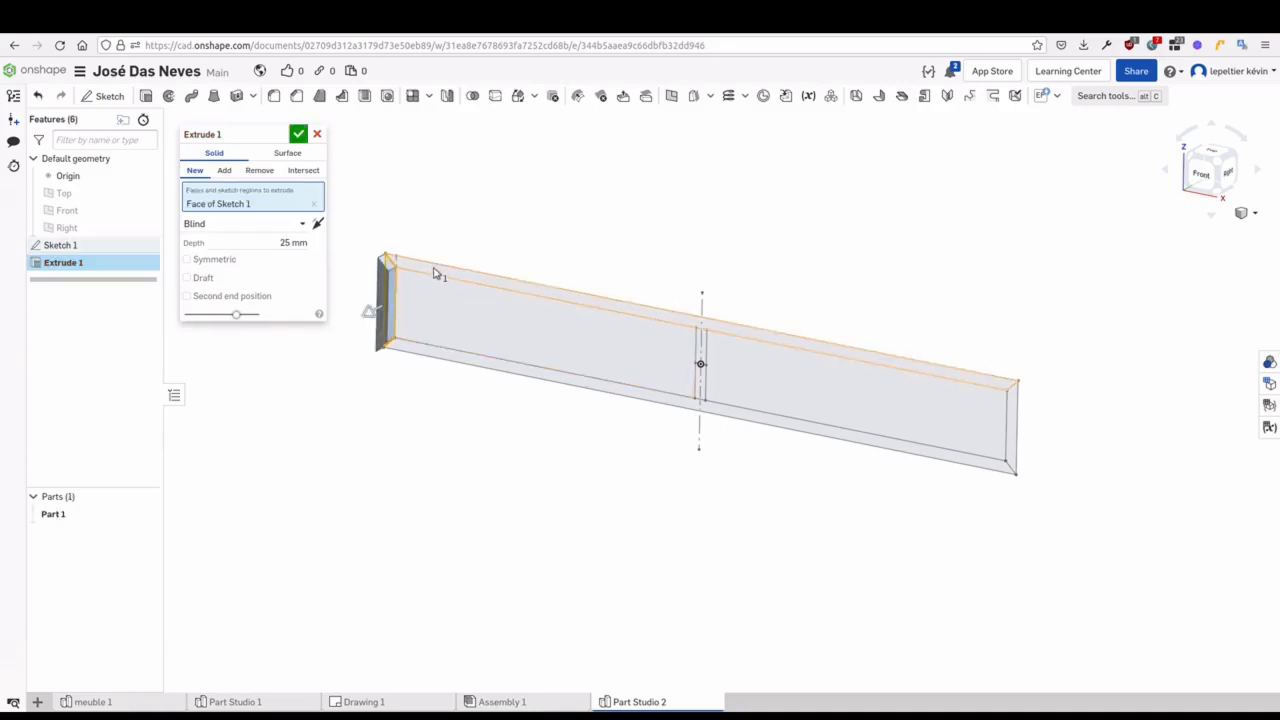
left_click(1000, 423)
left_click(1005, 445)
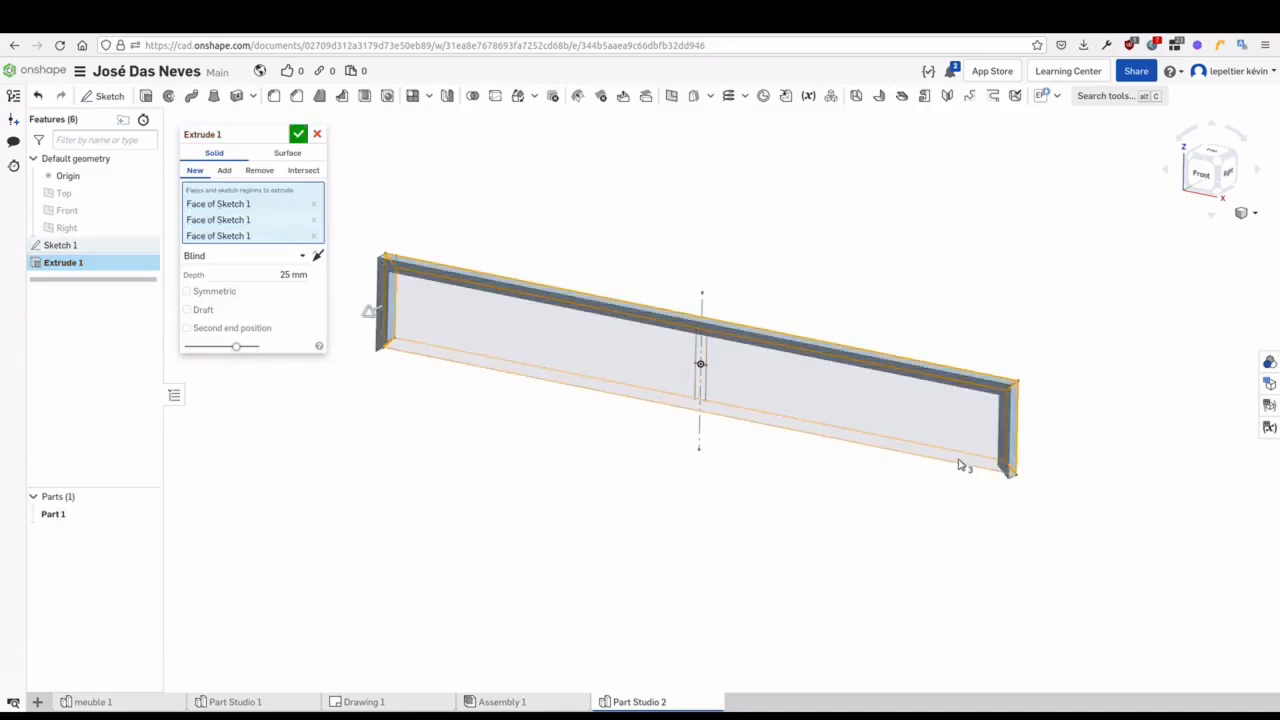
left_click(728, 396)
mouse_move(524, 468)
right_mouse_down()
mouse_move(500, 511)
mouse_move(457, 543)
mouse_move(537, 474)
mouse_move(522, 456)
right_mouse_up()
left_click(300, 282)
type("600")
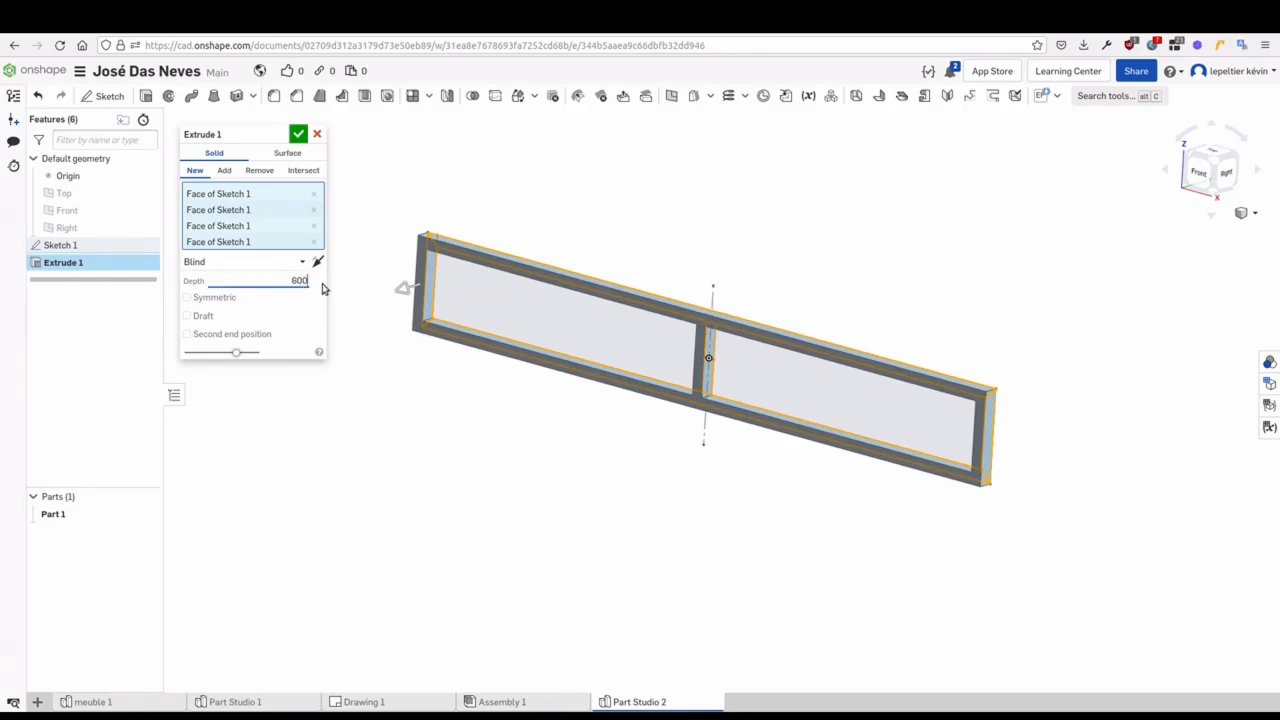
key("Return")
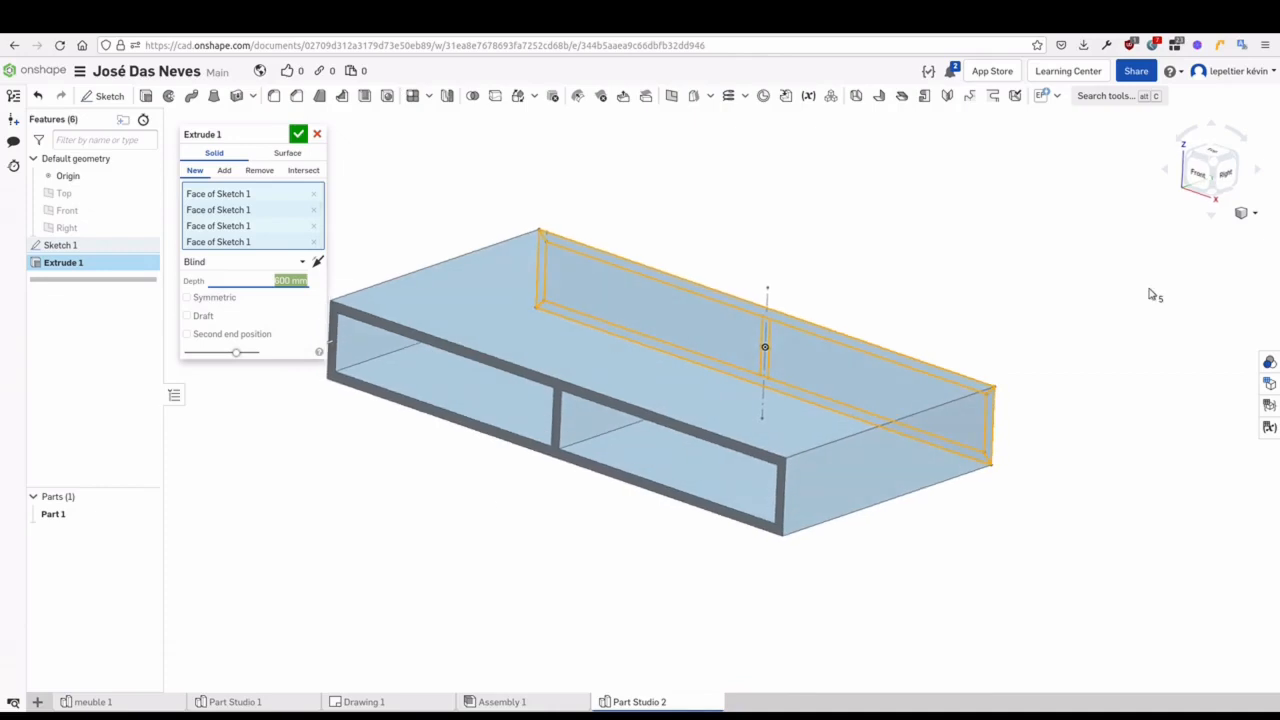
Make the 600 mm extrusion symmetric about the sketch plane, checking it from above
left_click(1215, 153)
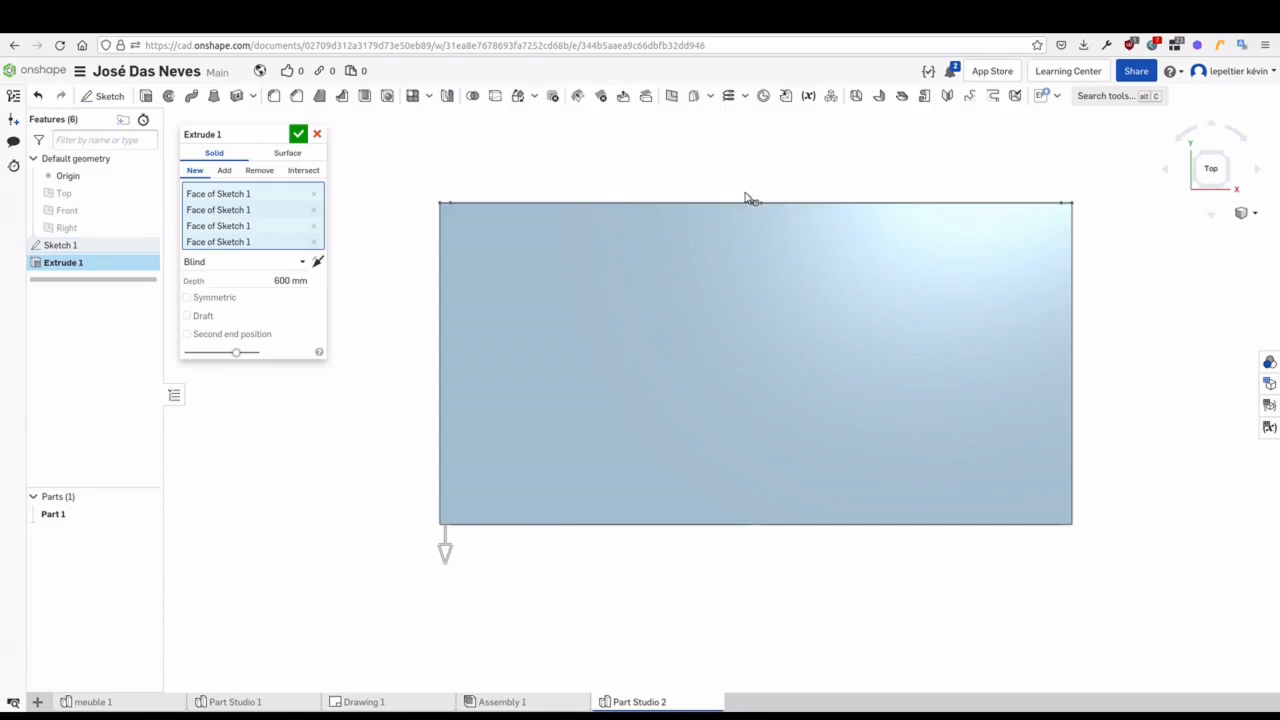
left_click(215, 297)
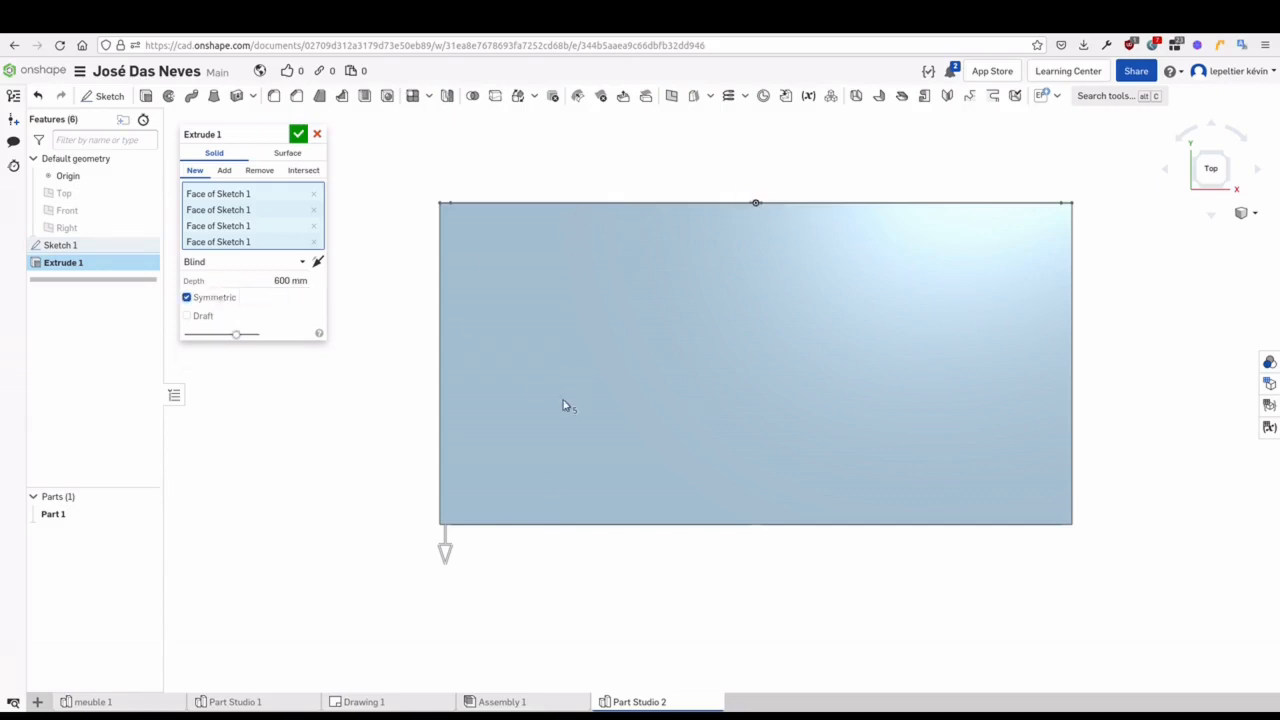
mouse_move(408, 281)
middle_mouse_down()
mouse_move(397, 451)
mouse_move(452, 447)
middle_mouse_up()
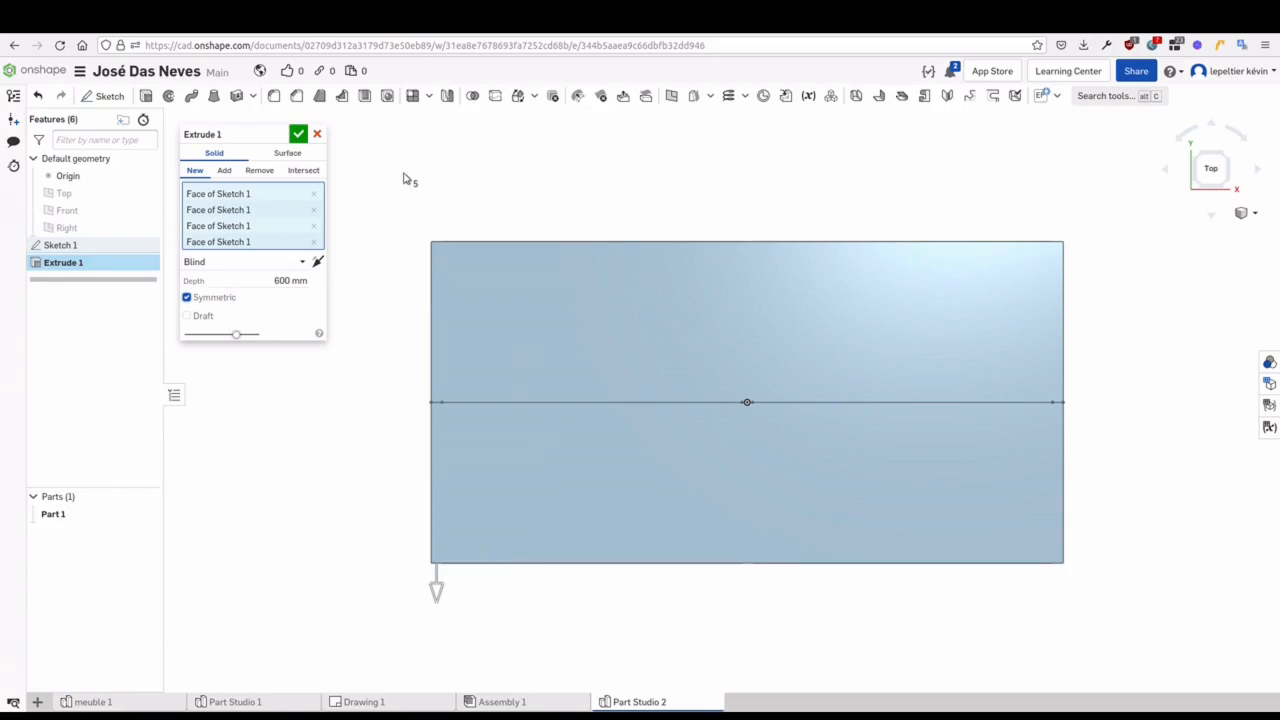
Examine the symmetric extrusion preview from an angle, looking closely at the frame's corners and the central divider joint
left_click(1226, 184)
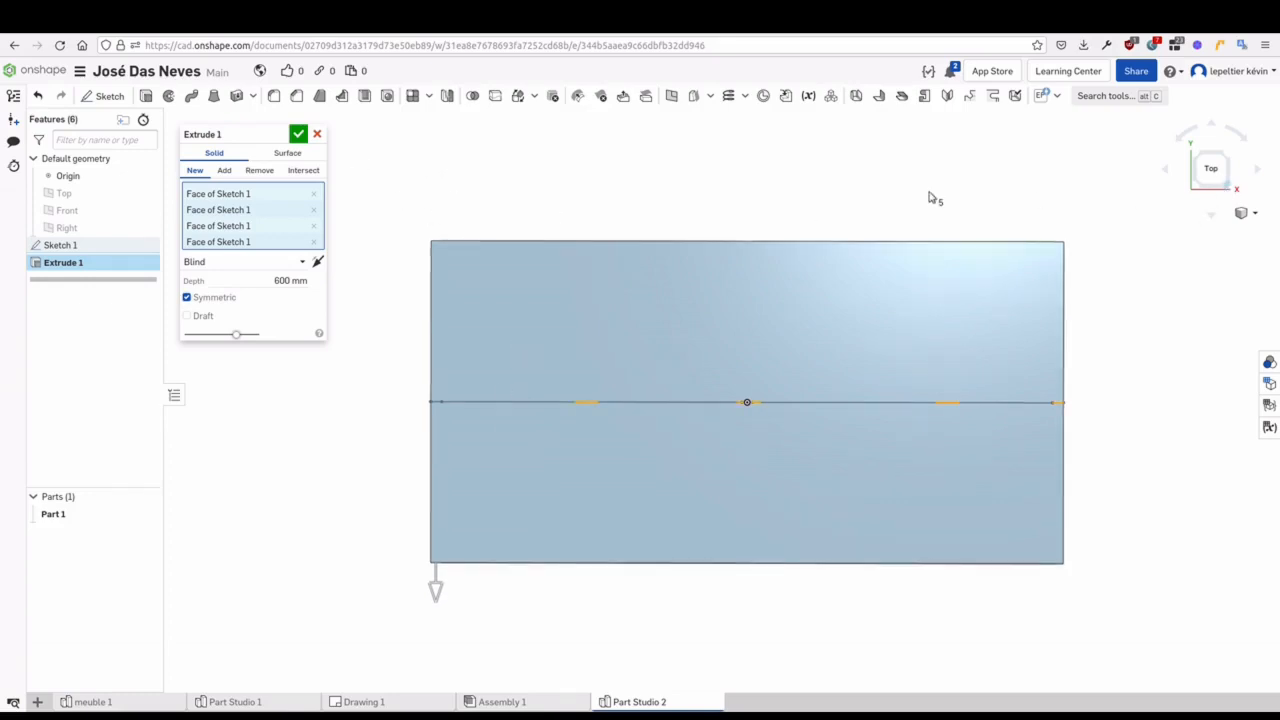
scroll(472, 575, "down", 1)
middle_click_drag(390, 550, 454, 517)
scroll(314, 394, "up", 5)
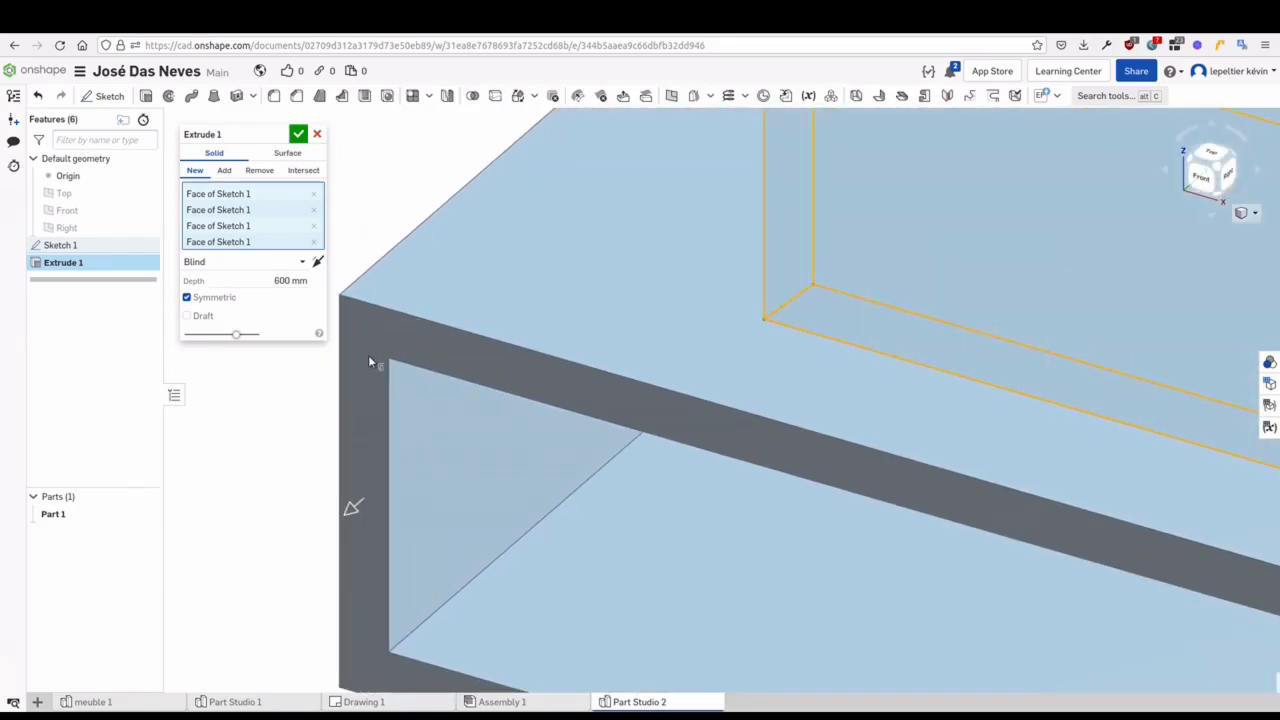
middle_click_drag(622, 494, 387, 302)
middle_click_drag(1040, 491, 415, 375)
scroll(783, 446, "down", 6)
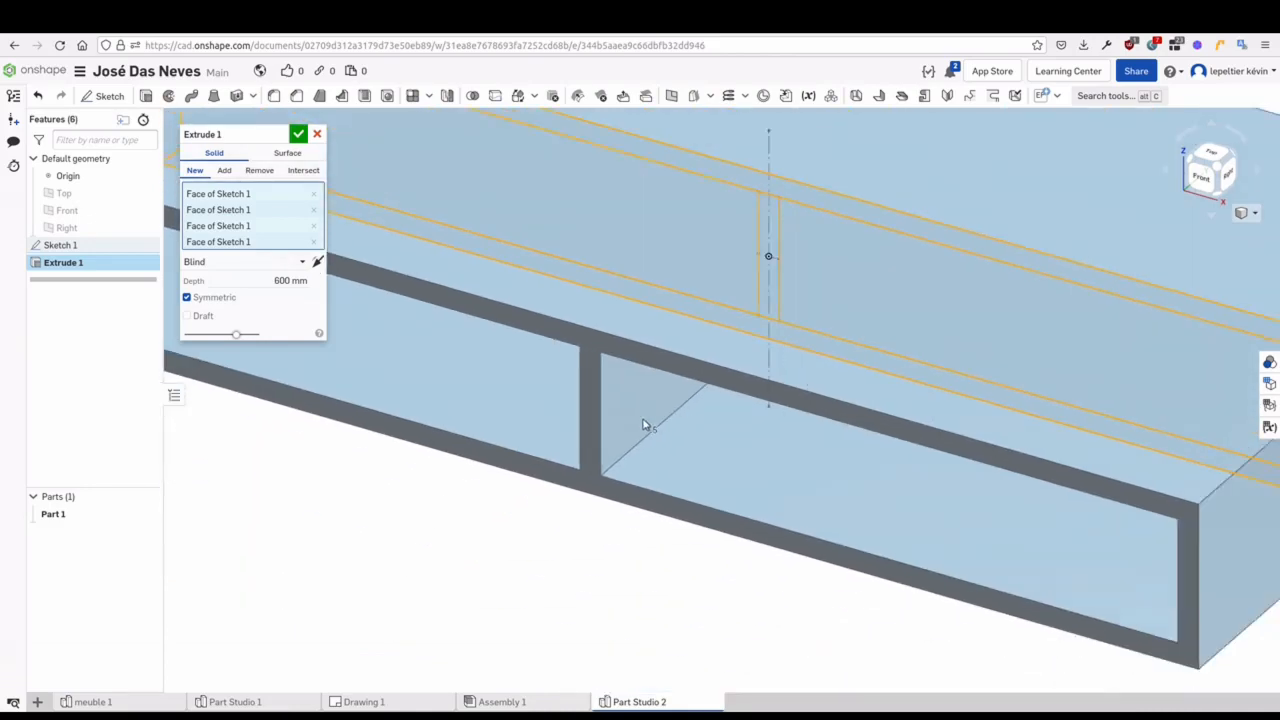
middle_click_drag(655, 513, 517, 507)
scroll(511, 501, "down", 1)
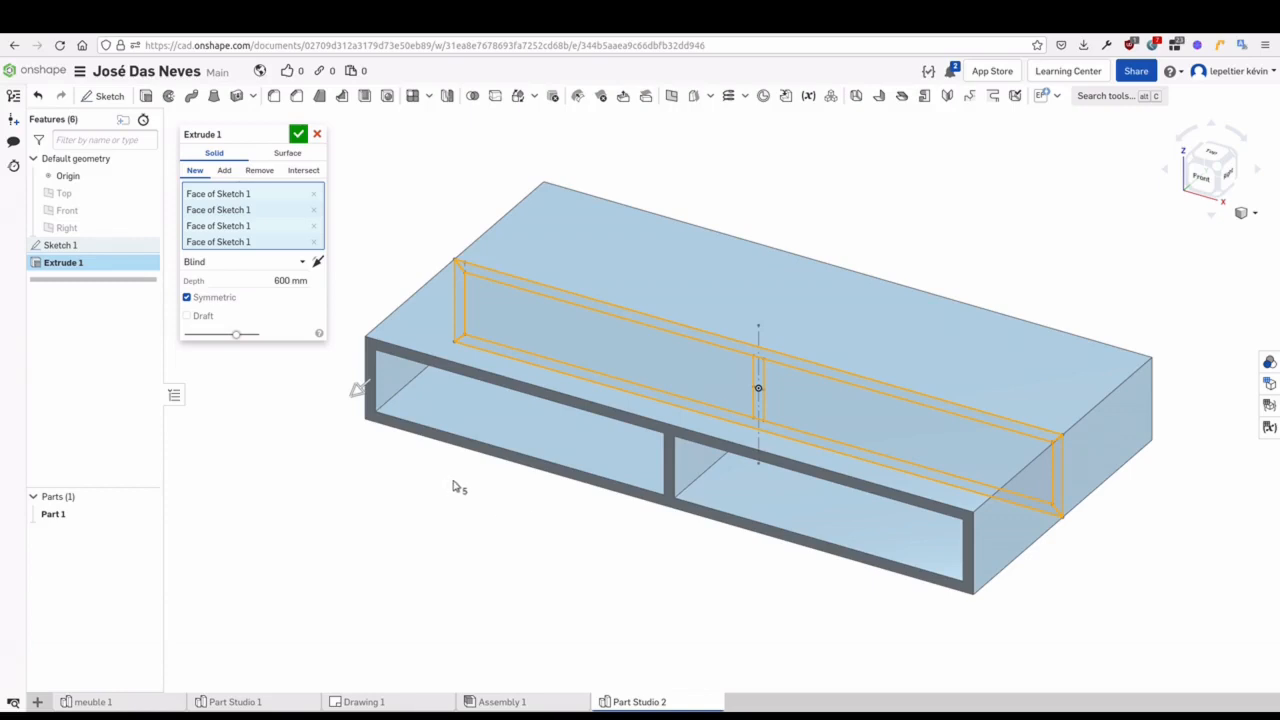
middle_click_drag(406, 476, 407, 485)
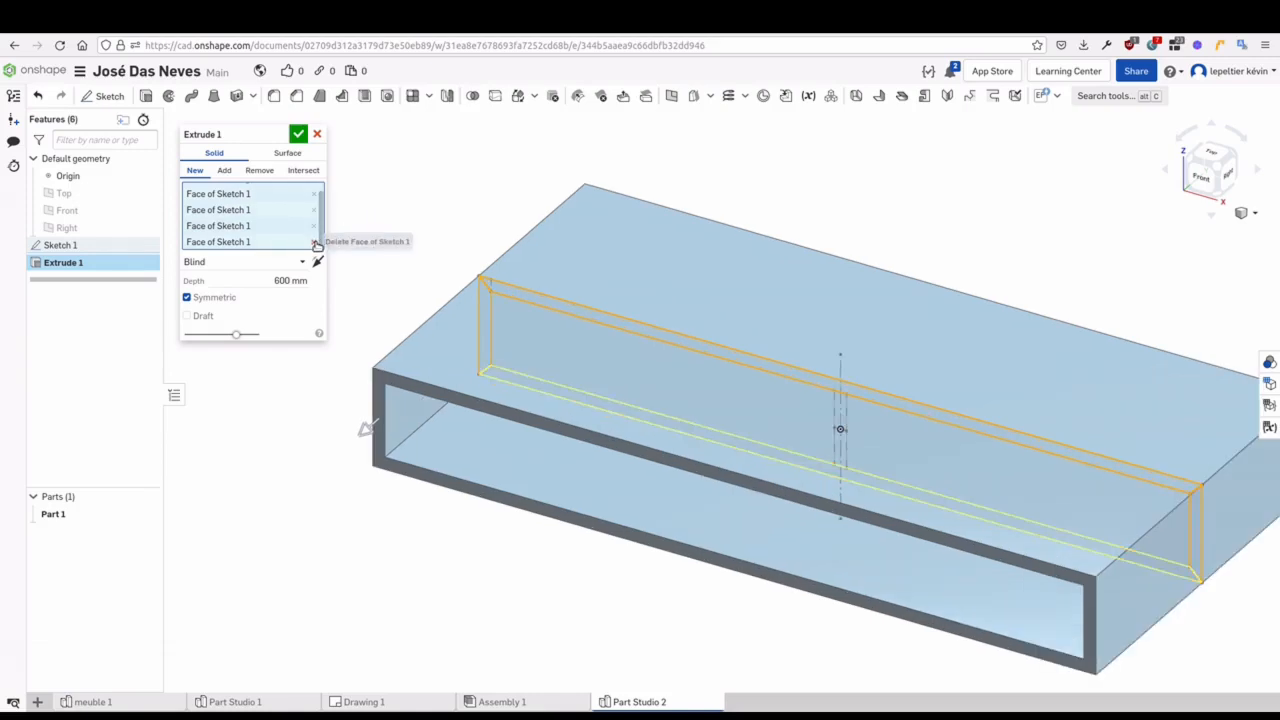
Drop the side and divider regions from the extrusion, keep only the top and bottom panels, and accept it
left_click(316, 243)
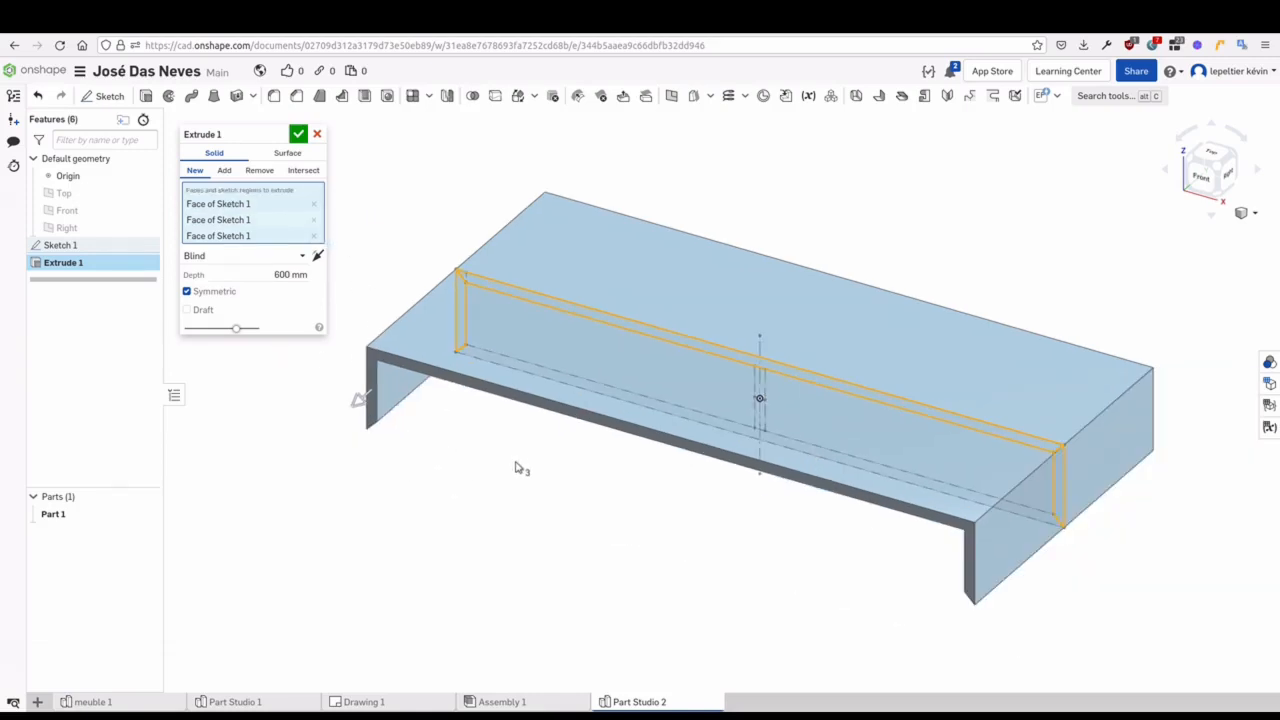
right_click_drag(516, 463, 516, 446)
left_click(453, 391)
left_click(478, 412)
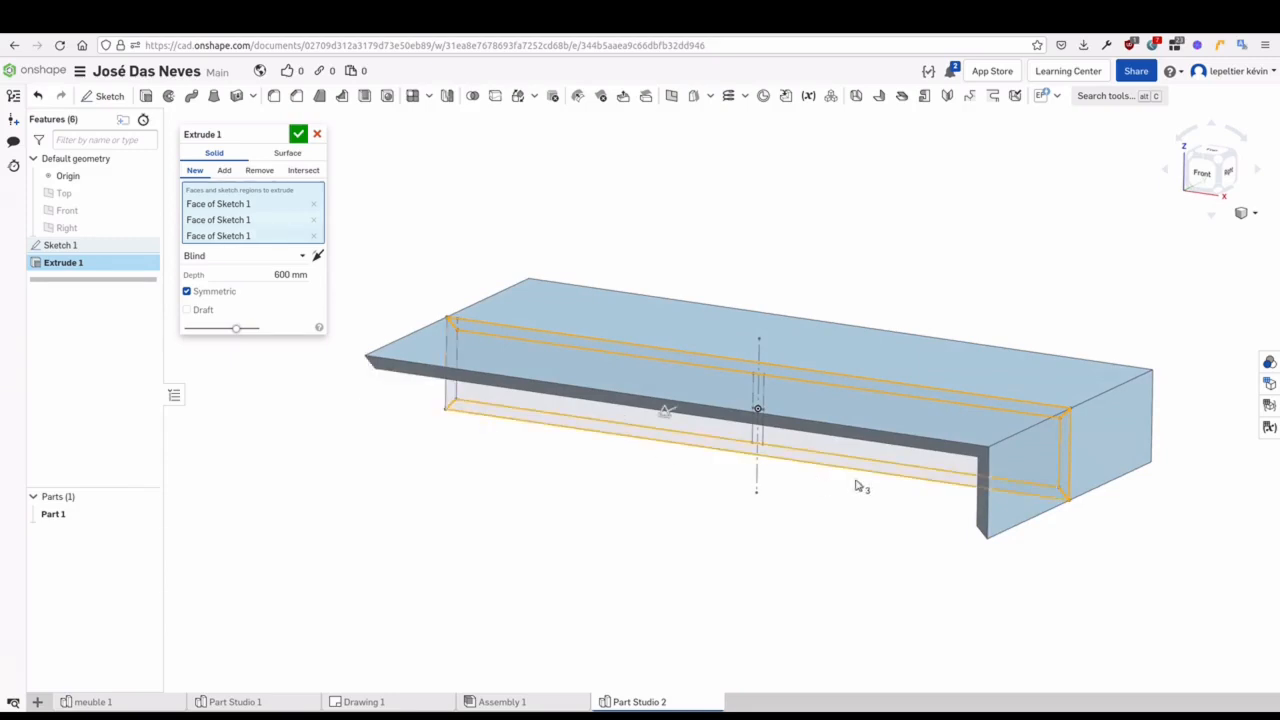
left_click(1068, 460)
scroll(1068, 460, "down", 1)
right_click_drag(868, 553, 857, 566)
mouse_move(682, 548)
middle_mouse_down()
mouse_move(641, 542)
mouse_move(626, 511)
middle_mouse_up()
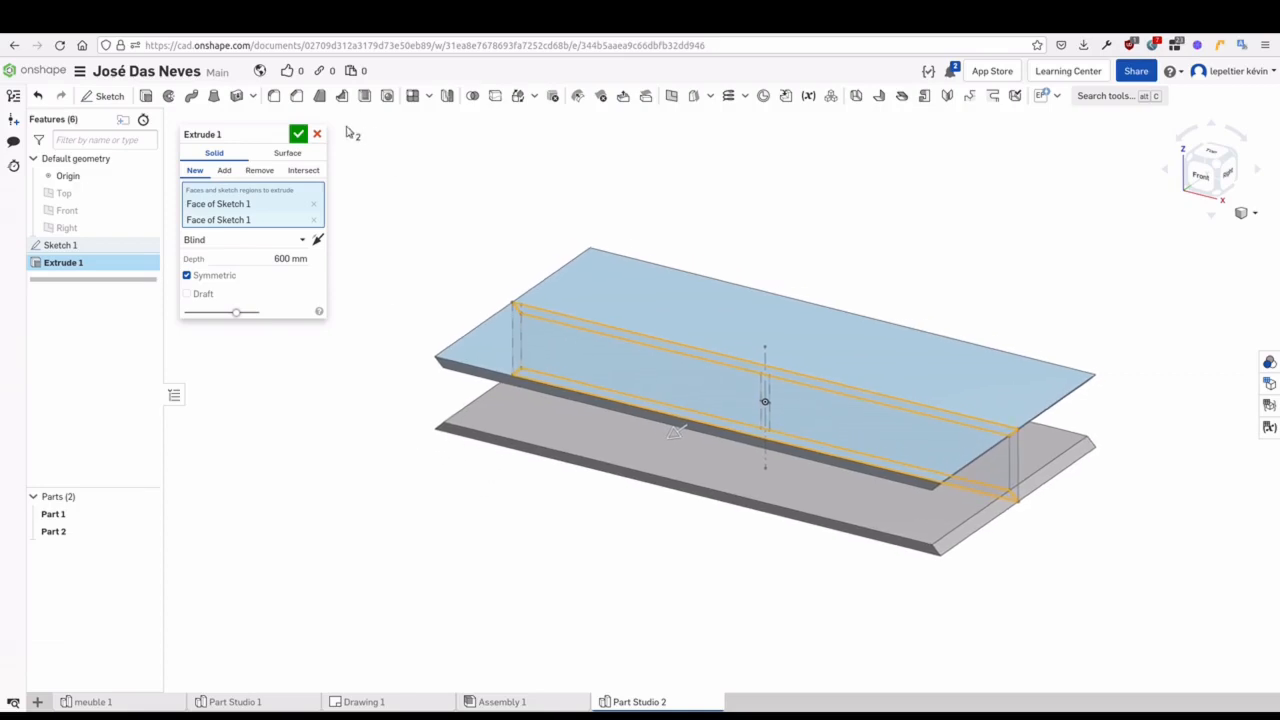
left_click(298, 133)
Start a second new-solid extrusion using the left, right and central upright regions of the front sketch
key("shift+e")
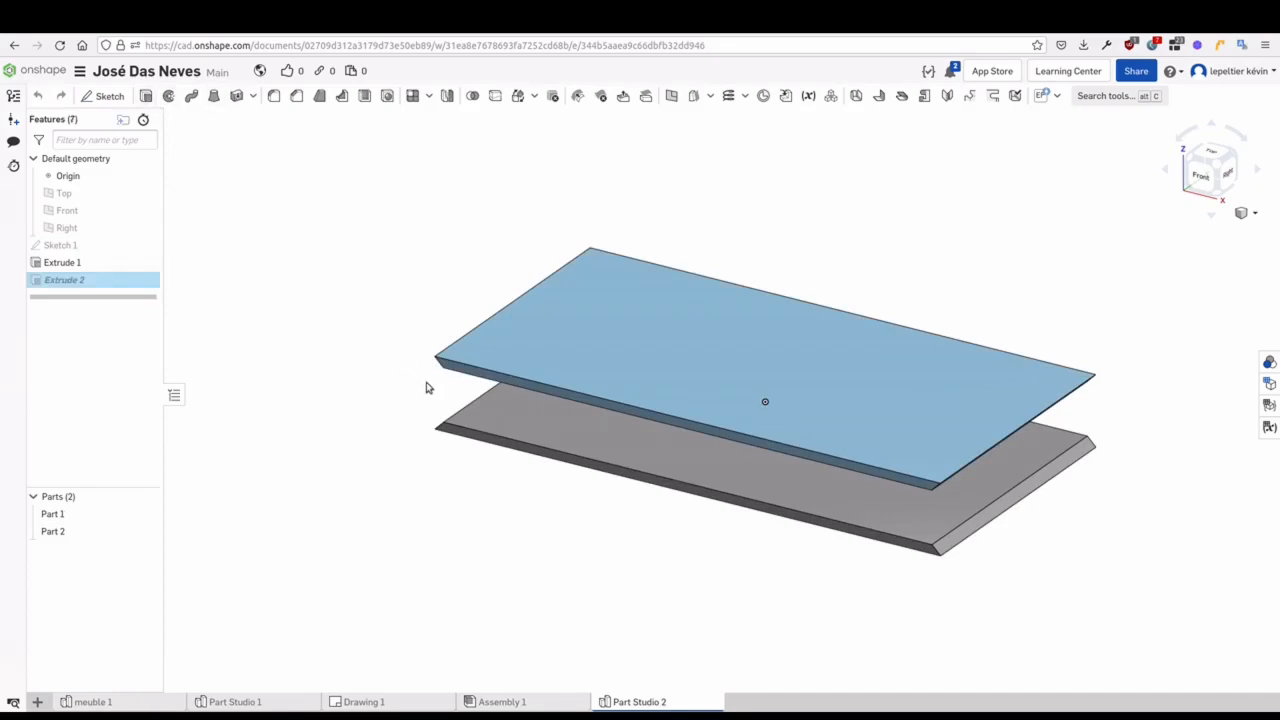
key("Up")
key("Up")
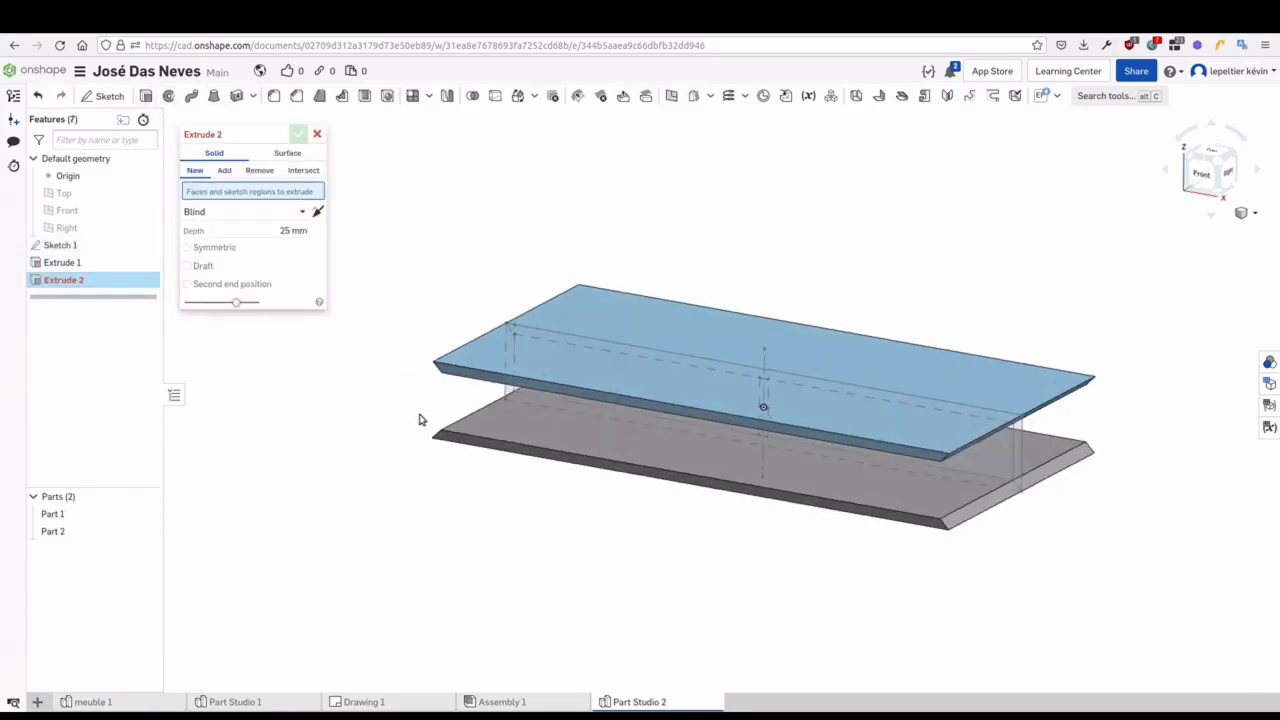
left_click(512, 405)
left_click(611, 408)
left_click(508, 400)
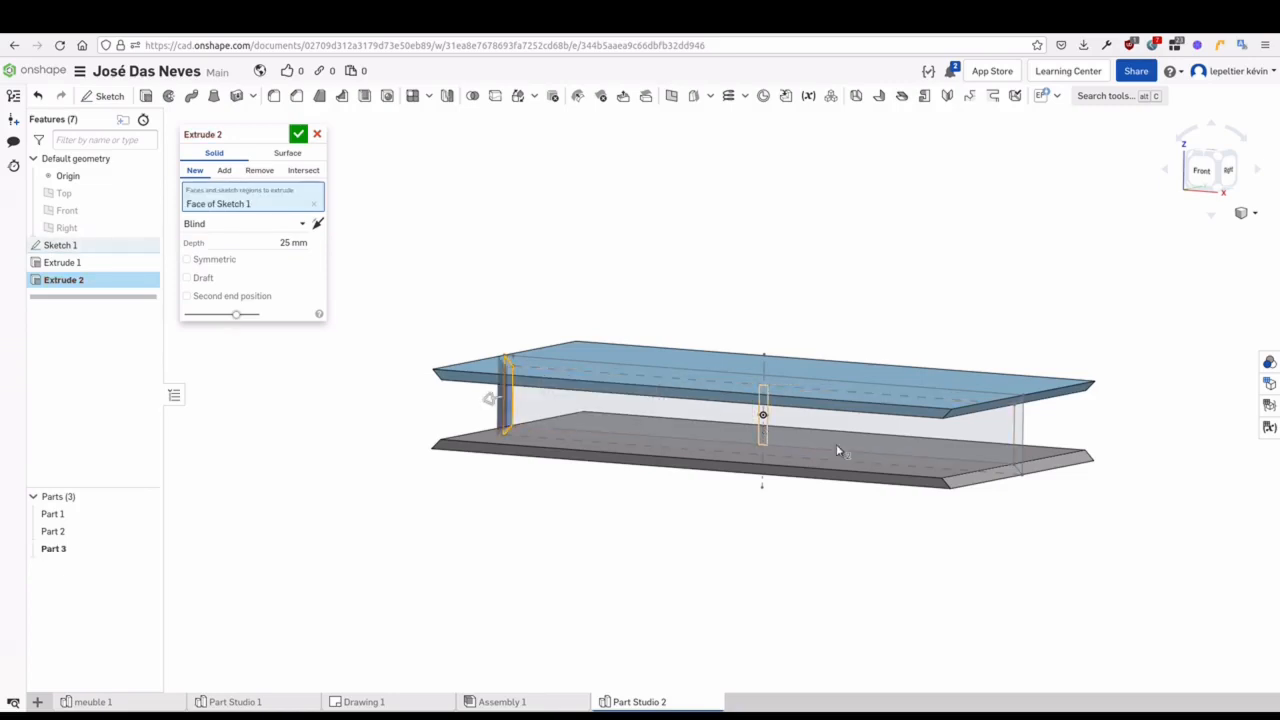
left_click(1018, 435)
middle_click_drag(687, 543, 698, 530)
key("Down")
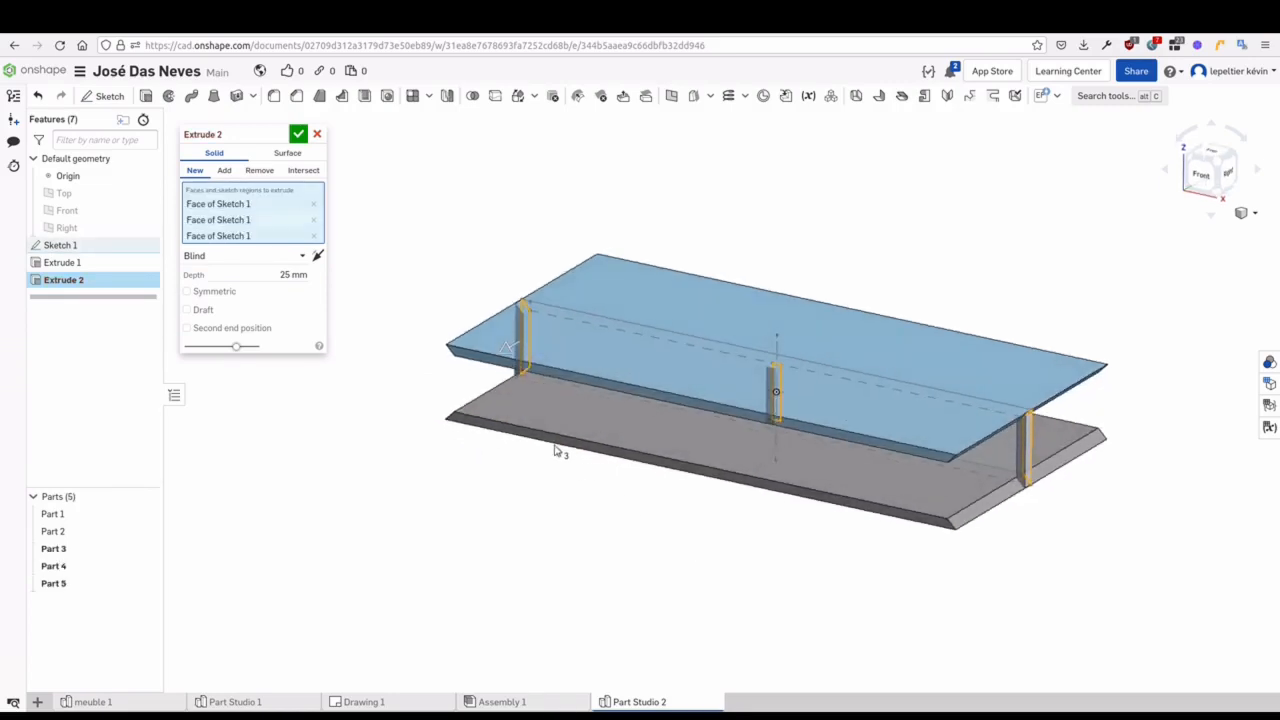
Set the uprights' extrusion to end Up to face at the top panel's front edge face
left_click(293, 274)
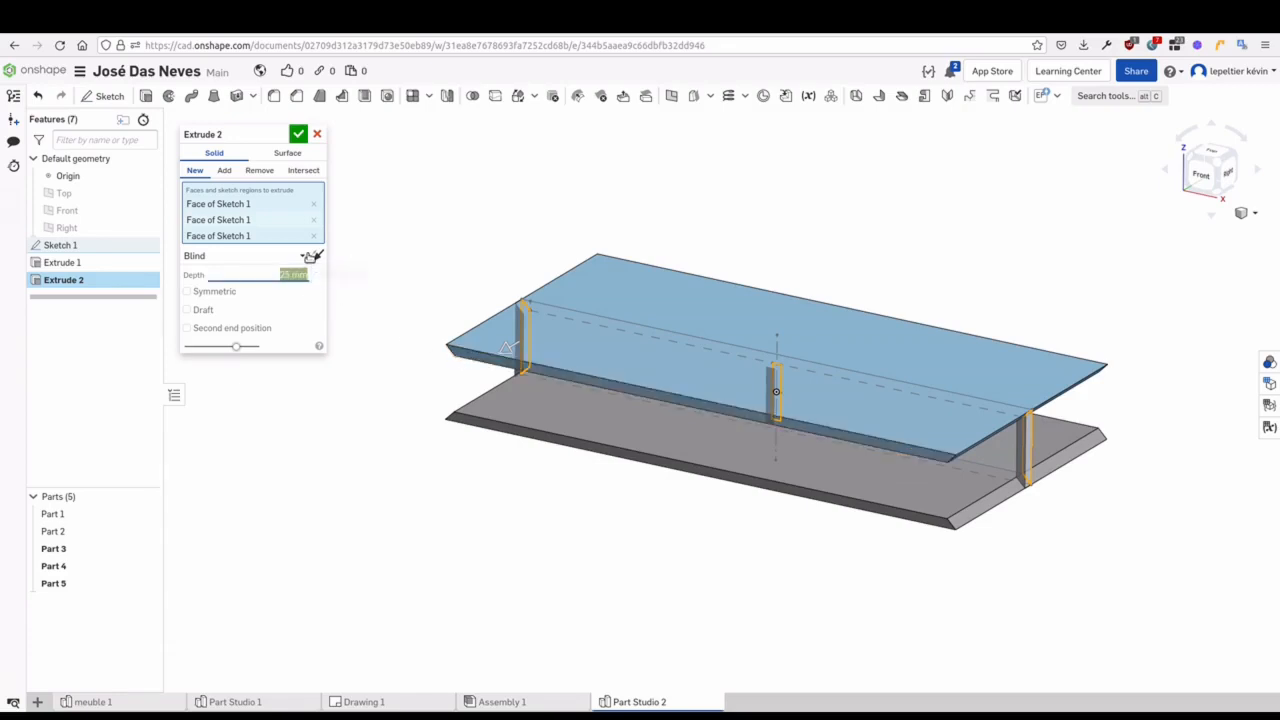
left_click(302, 257)
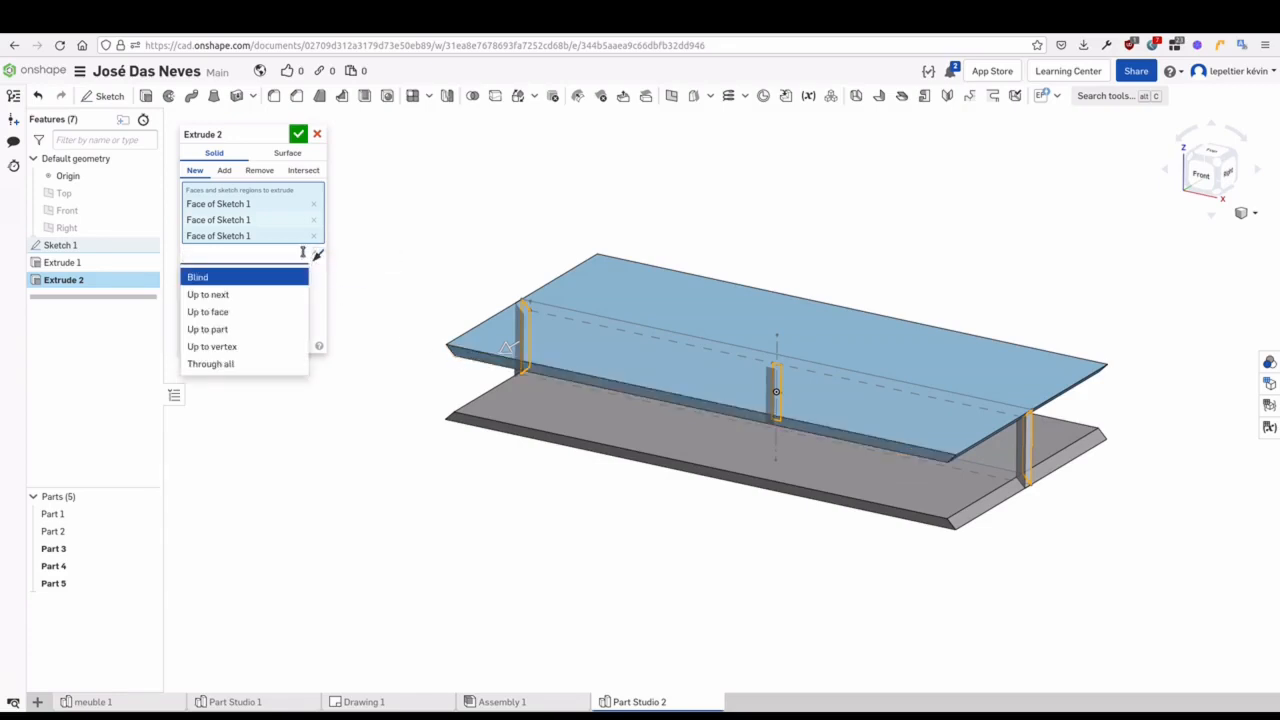
left_click(232, 312)
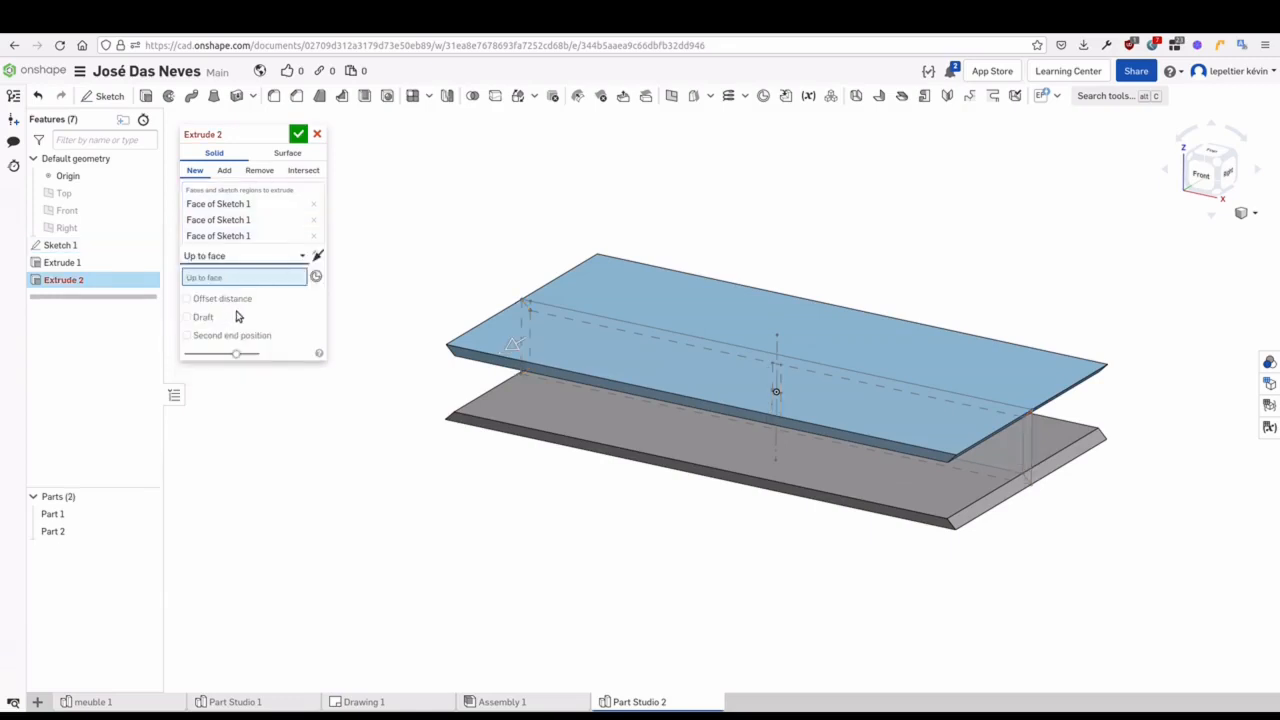
left_click(472, 360)
right_click_drag(565, 578, 440, 600)
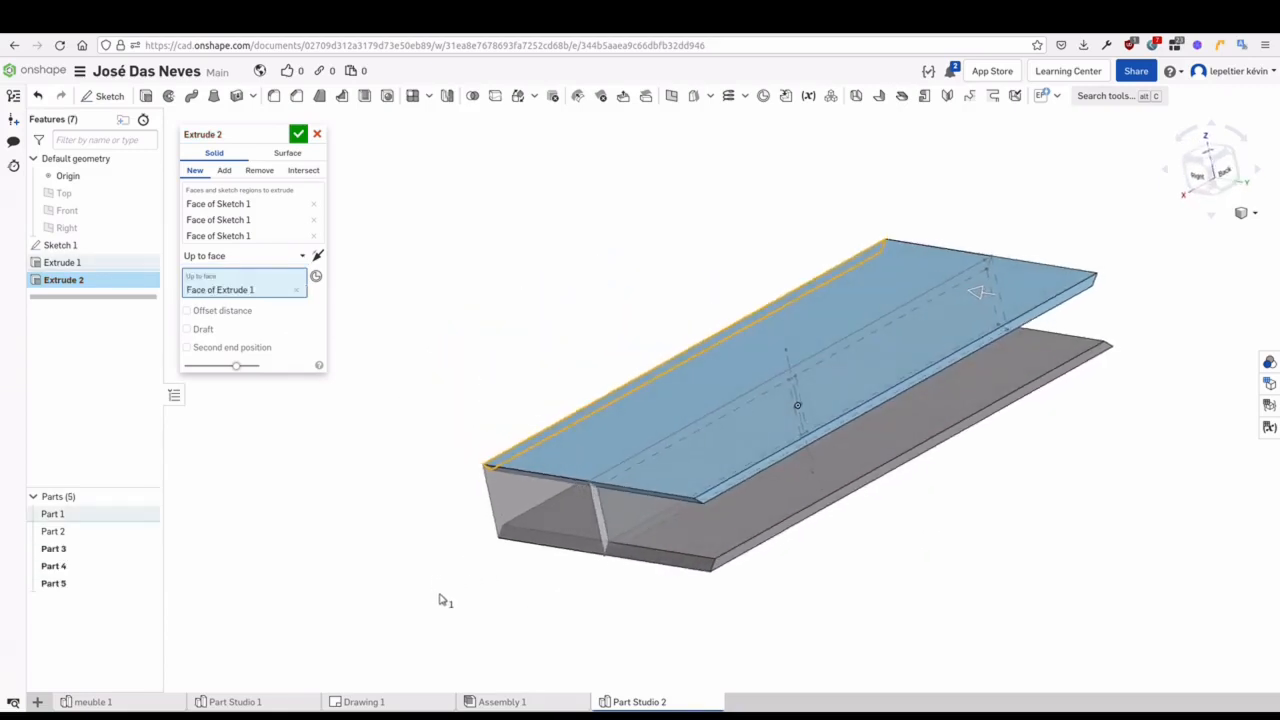
Add a second end position Up to face at the top panel's back edge face and accept the uprights' extrusion
left_click(222, 346)
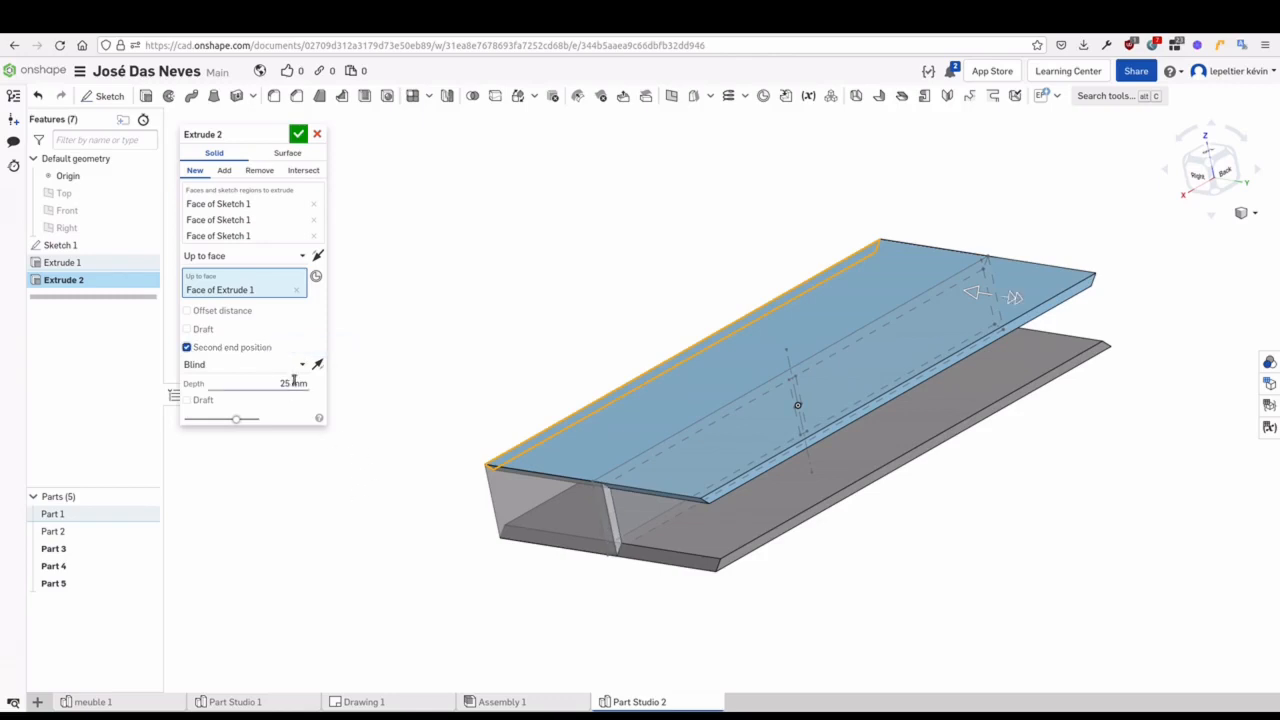
left_click(300, 366)
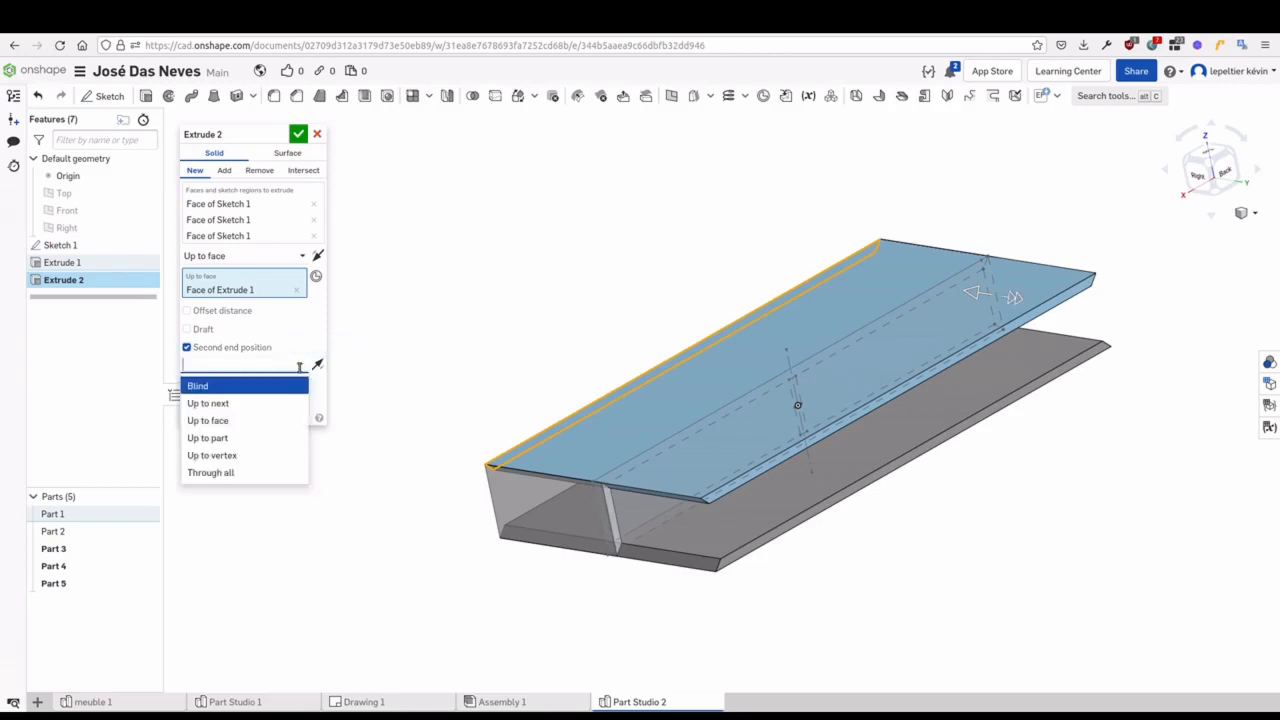
left_click(208, 420)
left_click(715, 497)
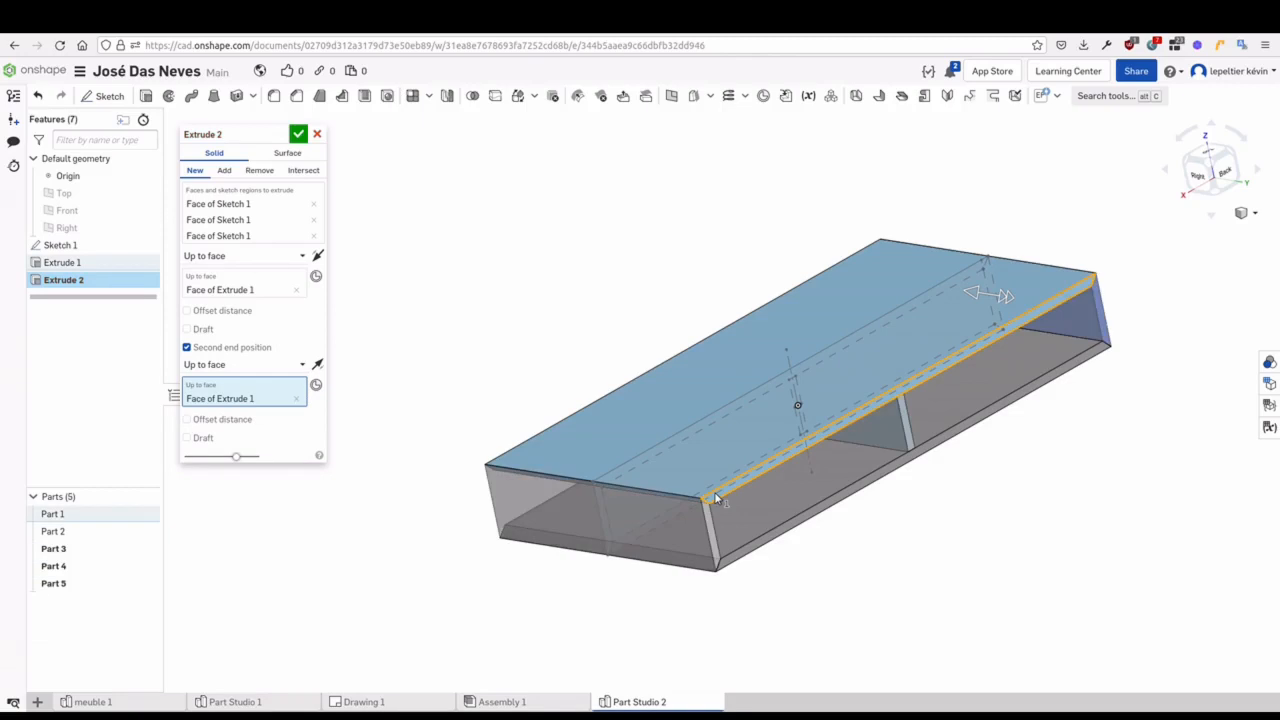
right_click_drag(632, 551, 555, 586)
left_click(298, 133)
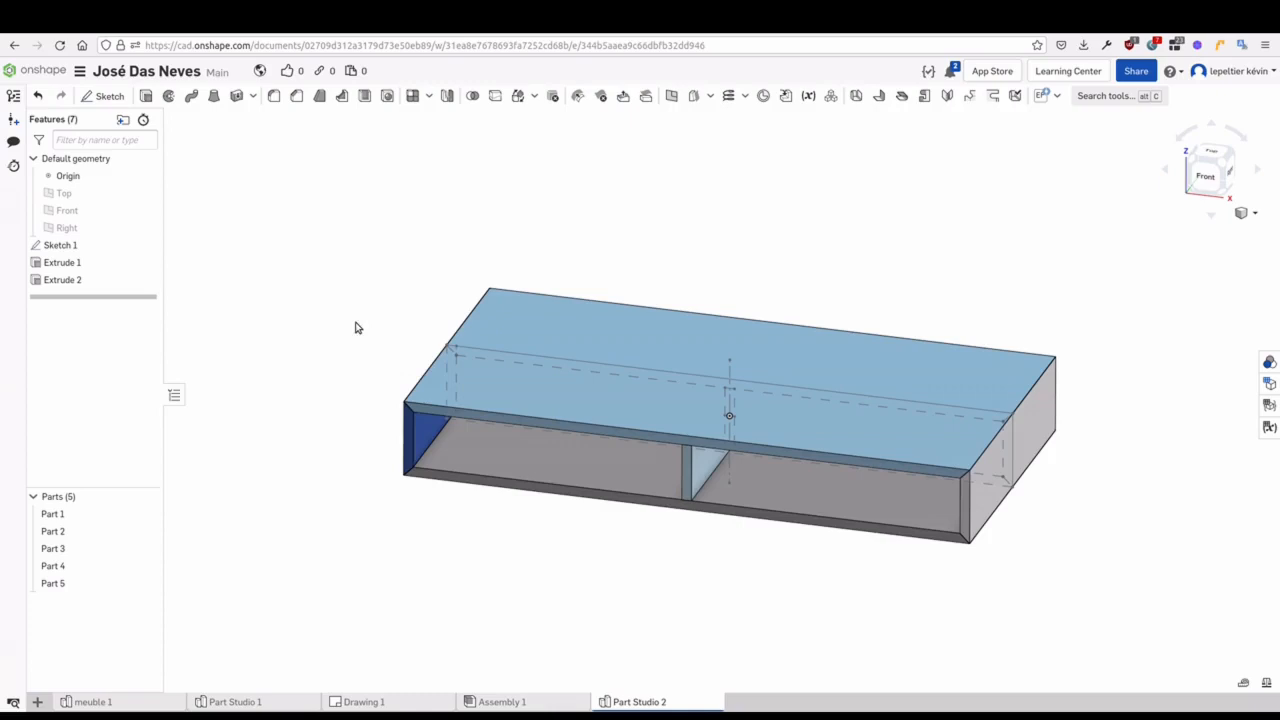
Hide Sketch 1 and rename Part 1, the top panel, as dessus
left_click(145, 246)
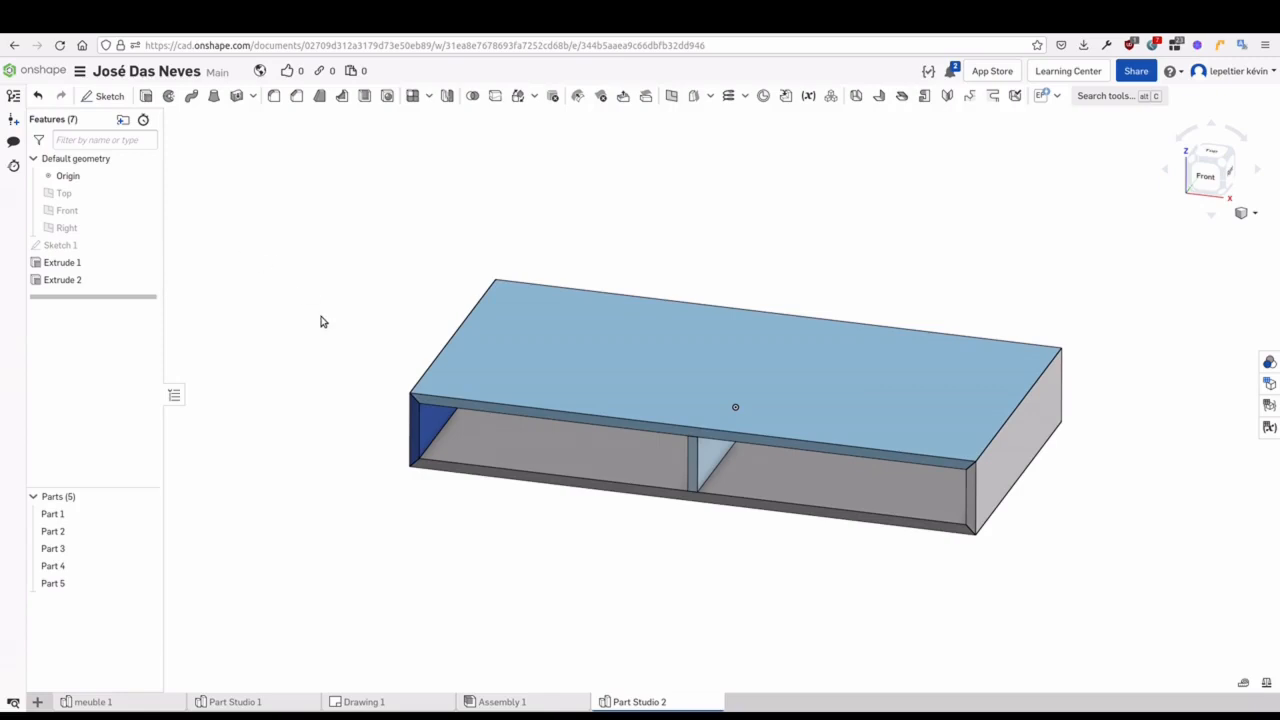
right_click(122, 514)
left_click(155, 295)
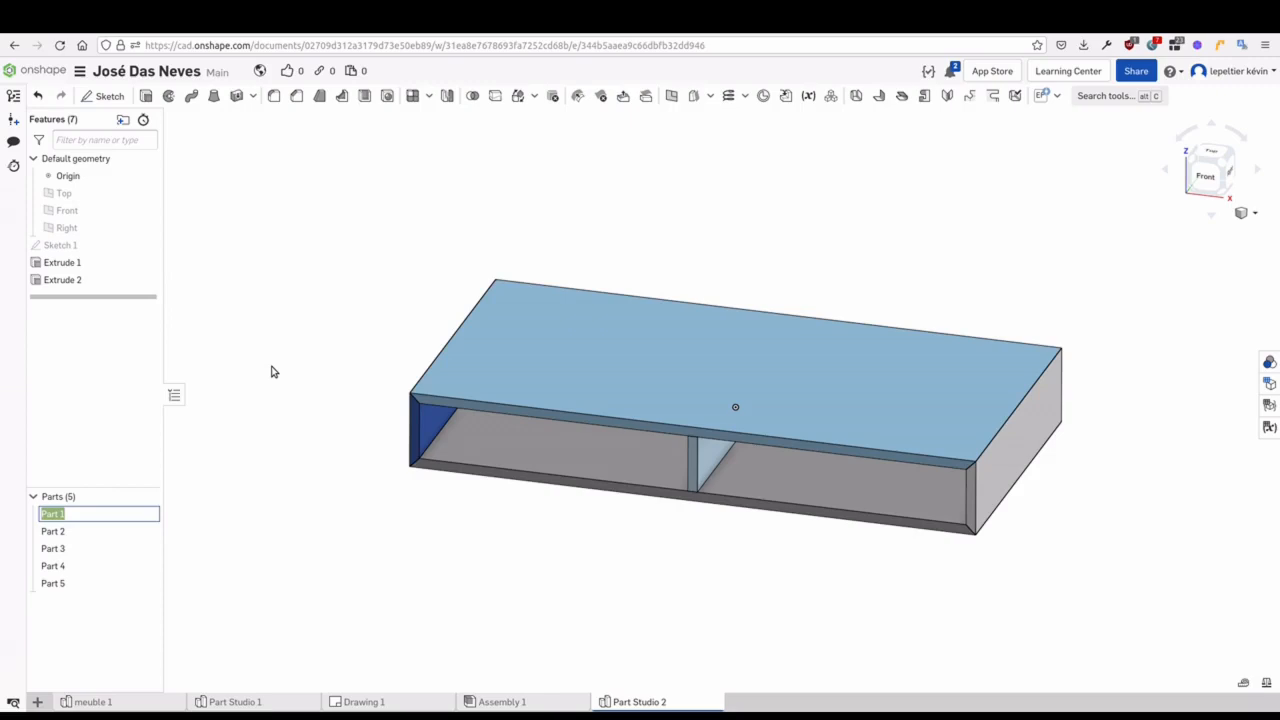
type("dessus")
key("Return")
Rename Part 2 as desous and Part 3 as gauche
right_click(171, 531)
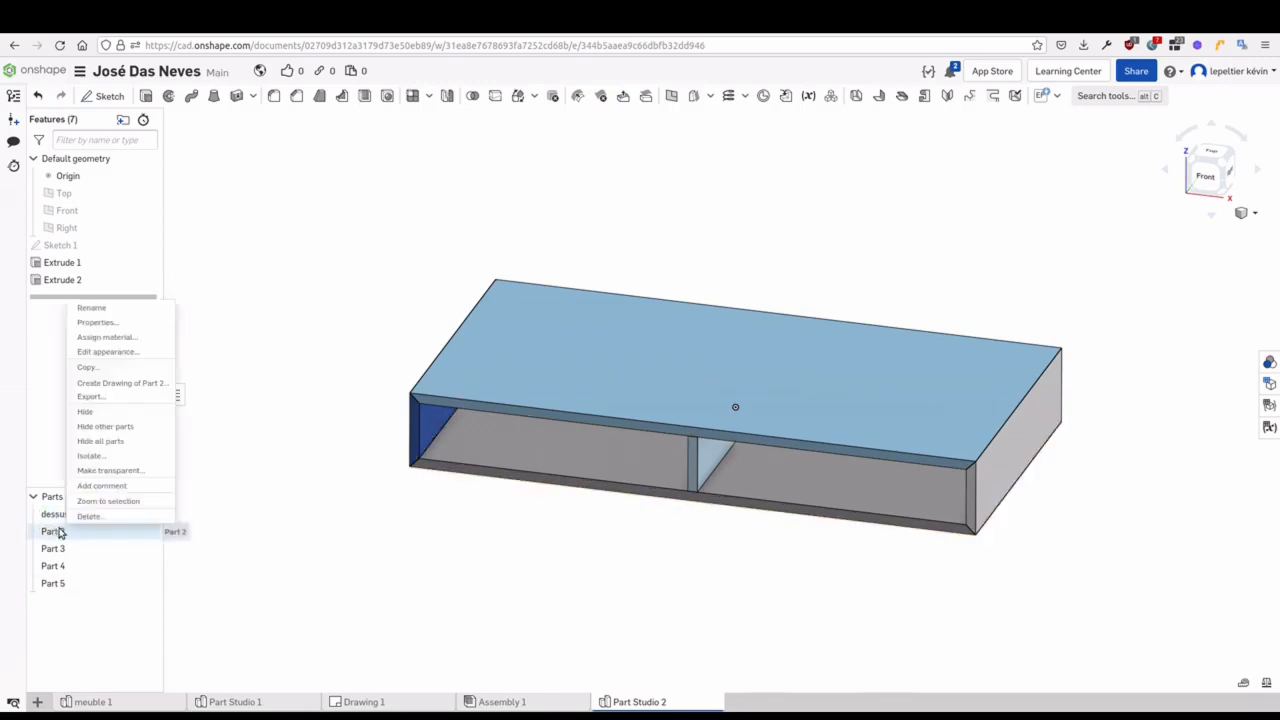
left_click(152, 312)
type("desous")
key("Return")
right_click(80, 549)
left_click(140, 330)
type("gauche")
Rename Part 4 as droite and Part 5, the central divider, as separation
right_click(63, 566)
left_click(138, 347)
type("droite")
key("Return")
right_click(52, 583)
left_click(166, 363)
type("sep")
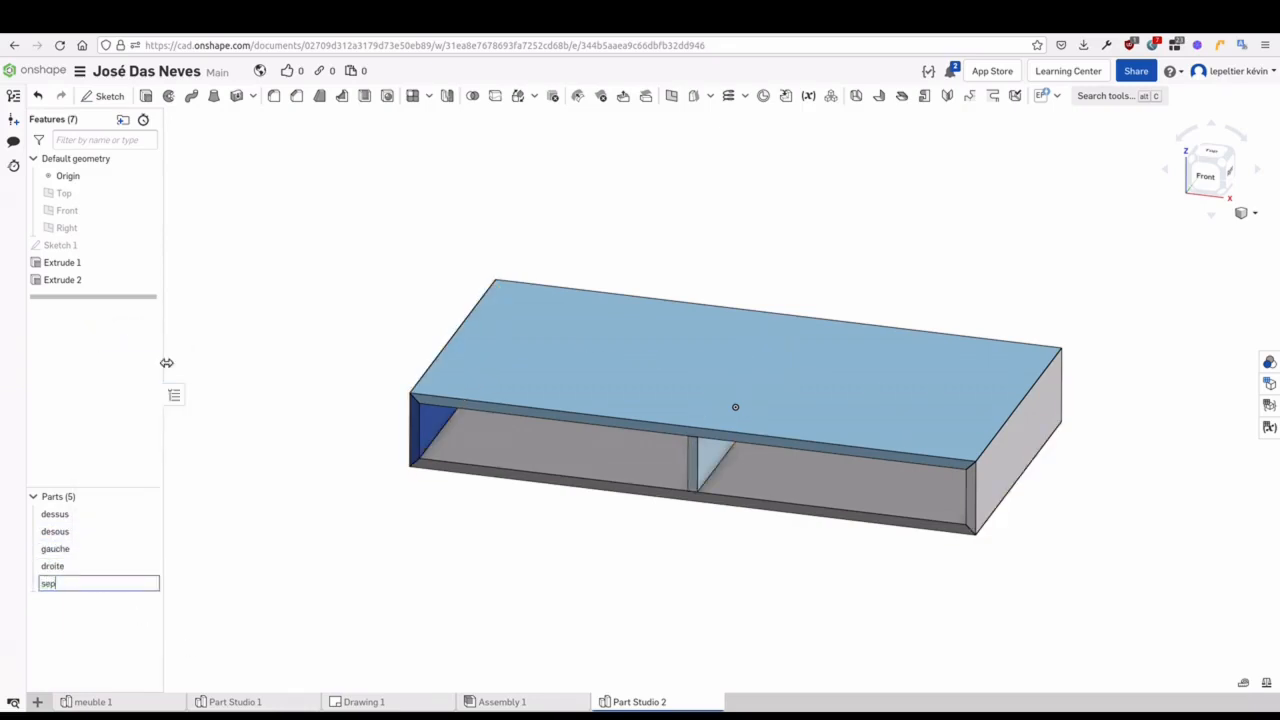
type("aration")
key("Return")
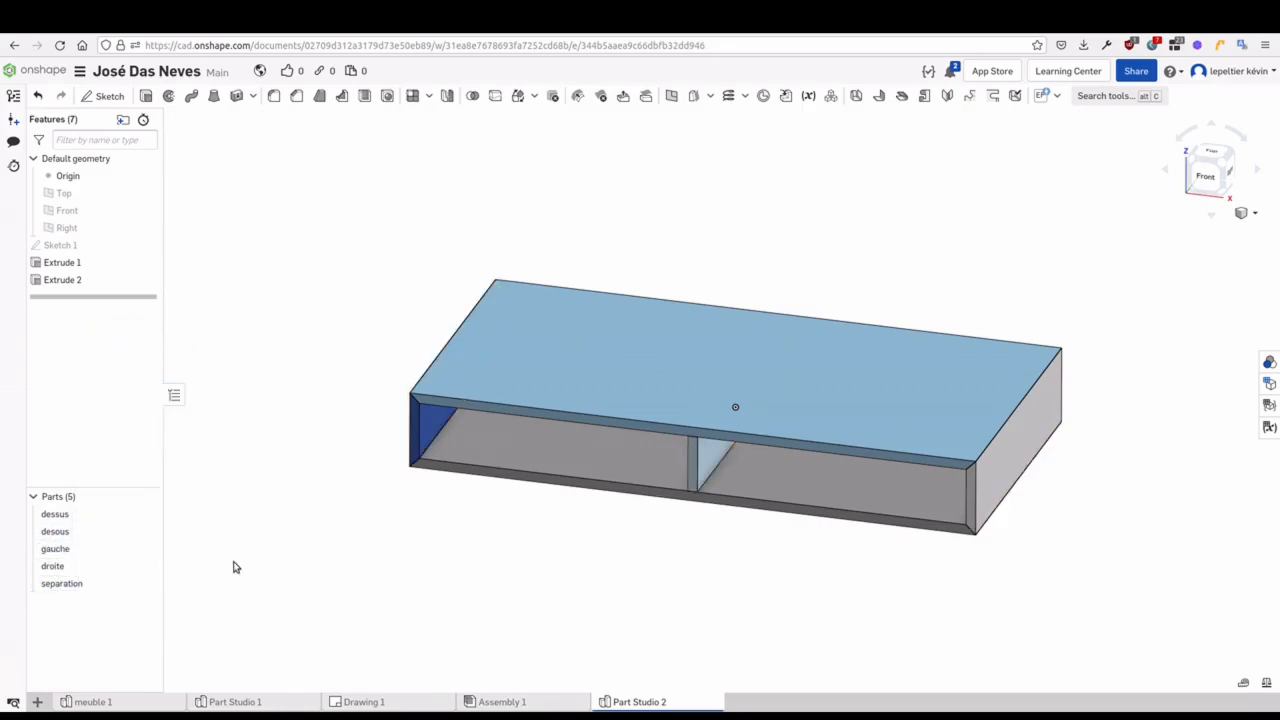
Hide the top panel dessus and start a sketch on the bottom panel's inner face, viewed from above
left_click(148, 515)
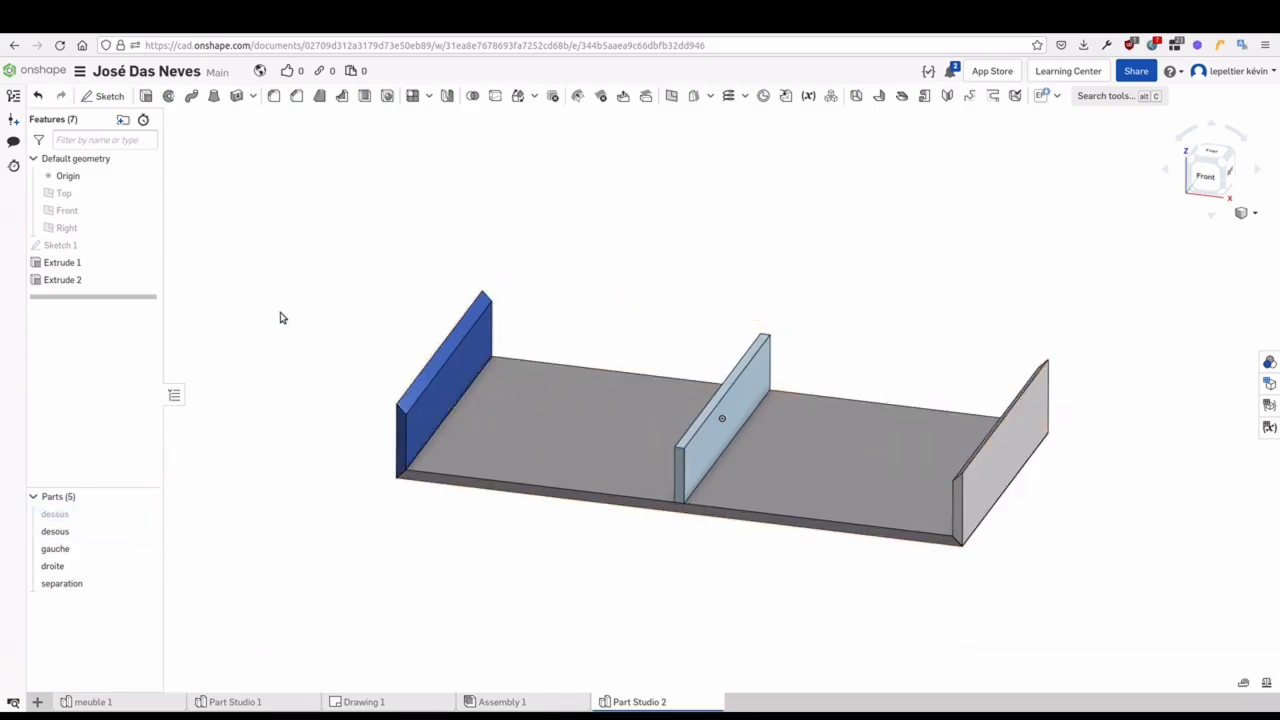
left_click(1216, 150)
left_click(107, 95)
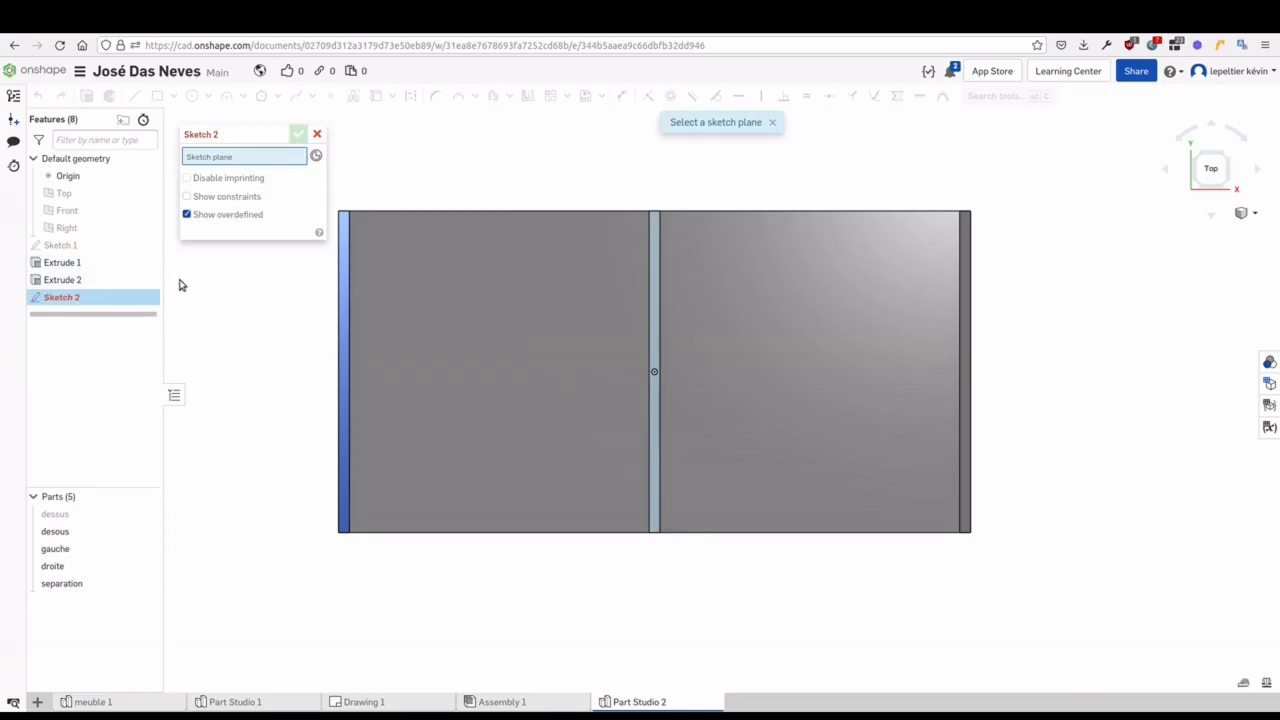
left_click(483, 350)
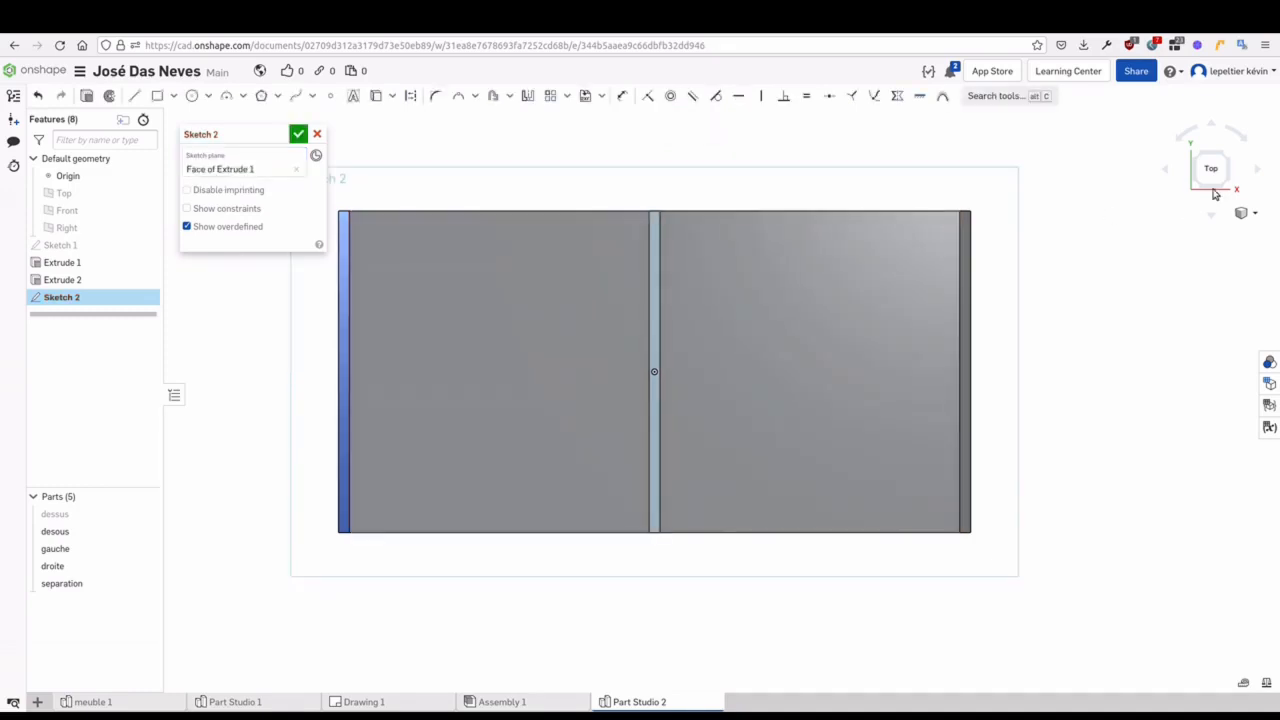
right_click_drag(1107, 379, 1043, 335)
key("n")
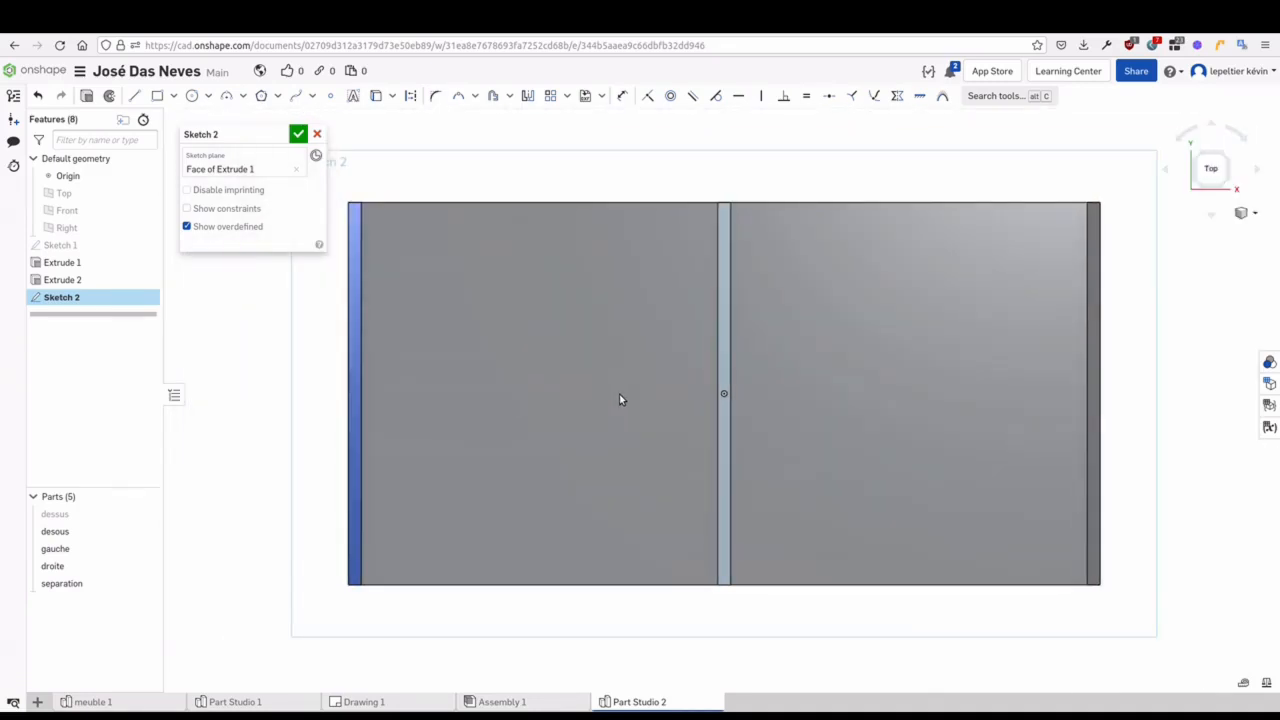
Sketch a long thin horizontal rectangle in each compartment, the left one nearer the front and the right one nearer the back
left_click(157, 95)
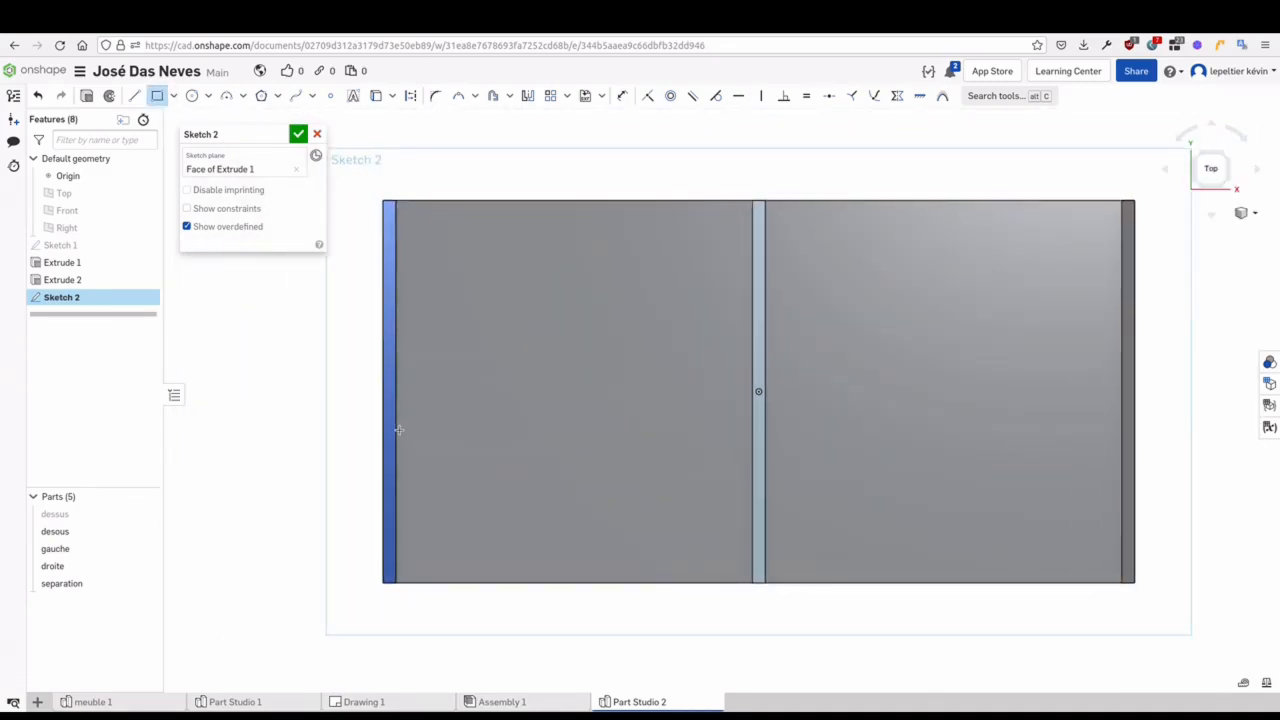
left_click(738, 453)
left_click(782, 280)
left_click(1102, 296)
left_click(163, 97)
middle_click_drag(496, 142, 437, 143)
Make both rectangles' end corners coincident with the inner edges of the side panels and the central divider
left_click(647, 95)
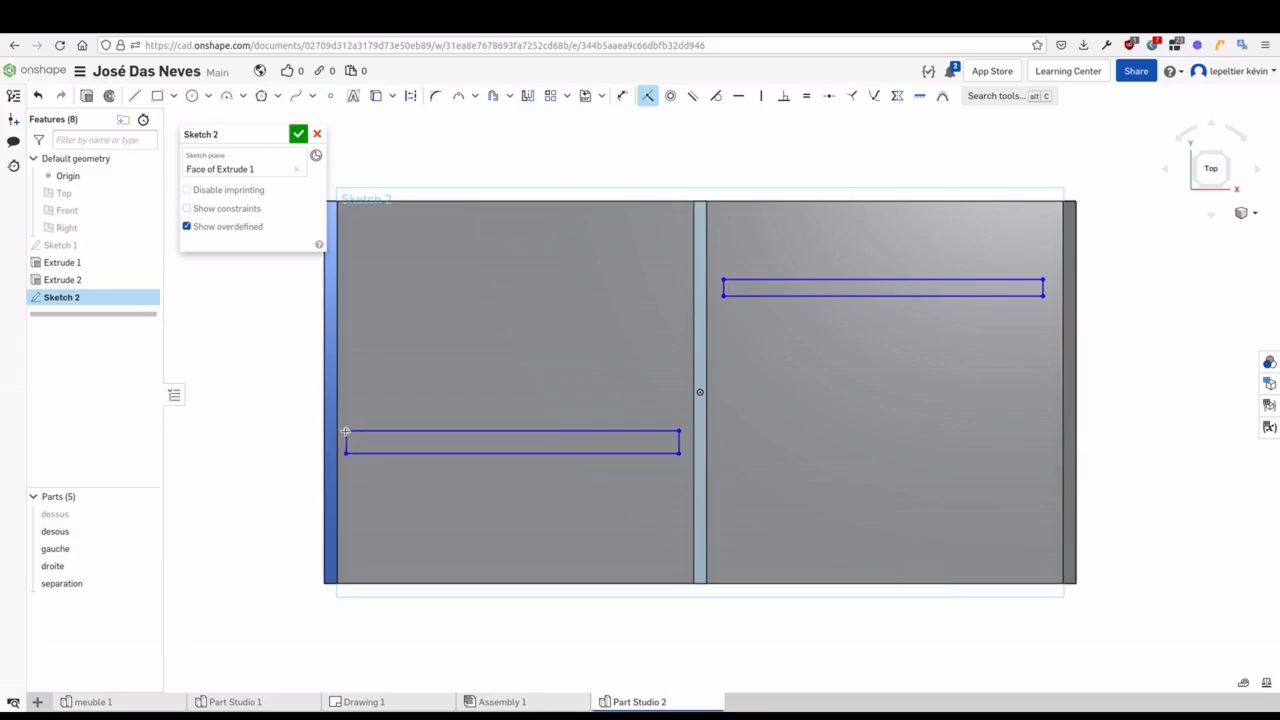
left_click(337, 412)
left_click(673, 430)
left_click(693, 421)
left_click(723, 281)
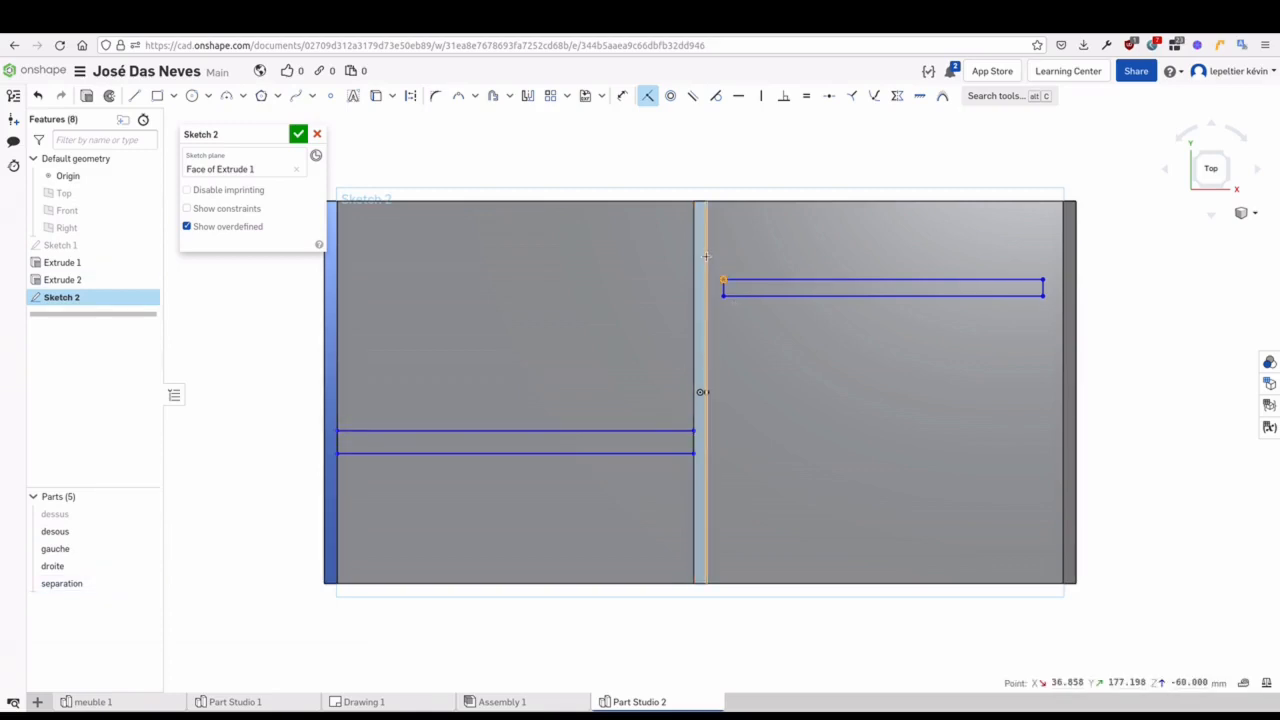
left_click(705, 258)
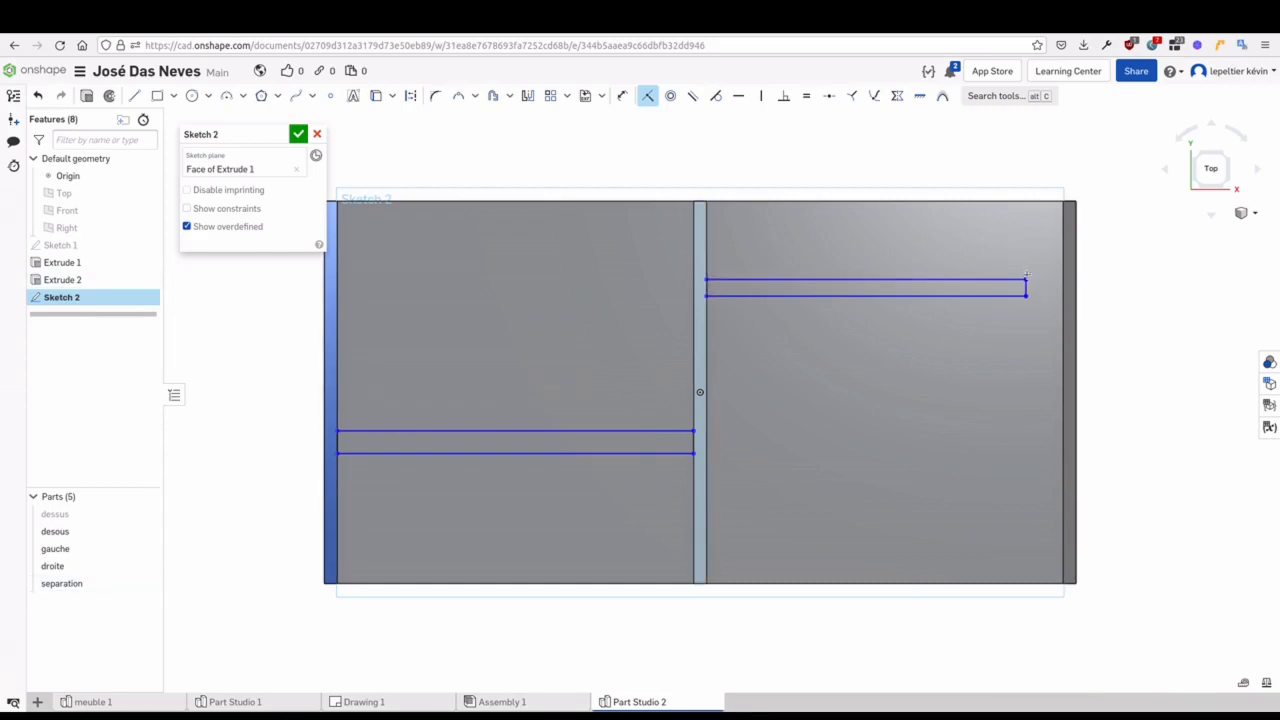
left_click(1063, 256)
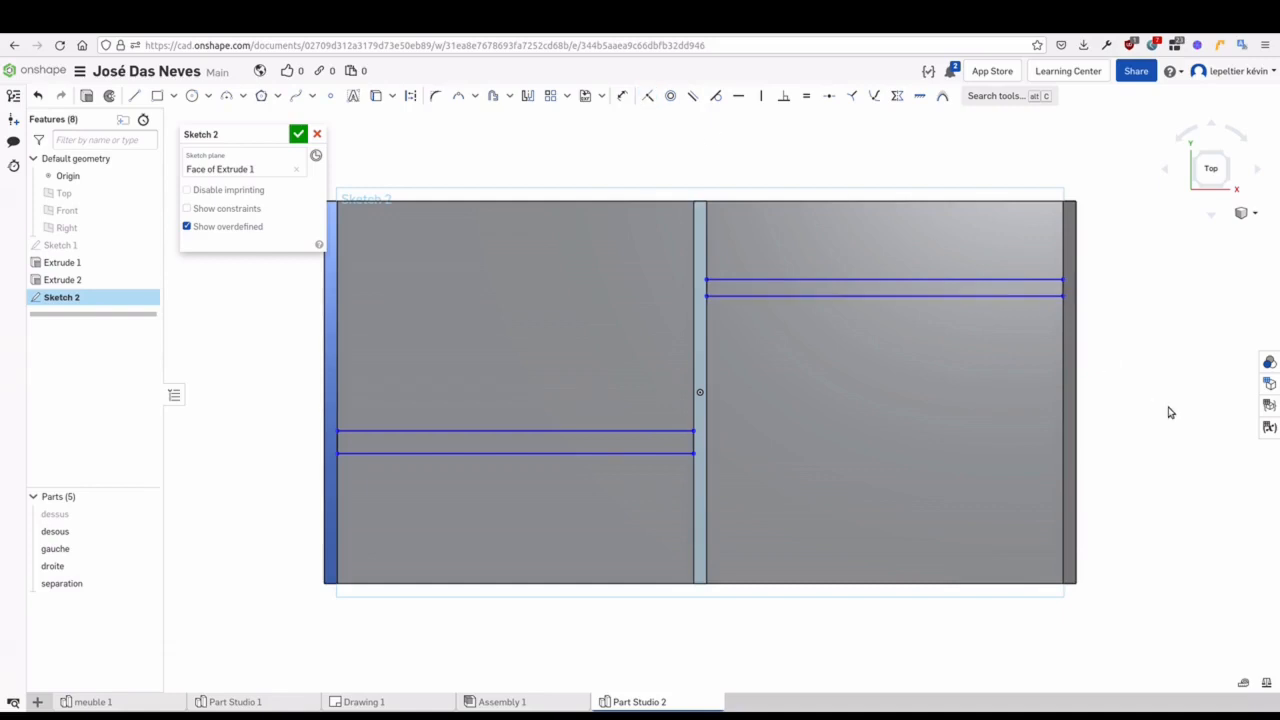
Add an Equal constraint between the short ends of the two thin rectangles
left_click(806, 97)
scroll(729, 280, "up", 3)
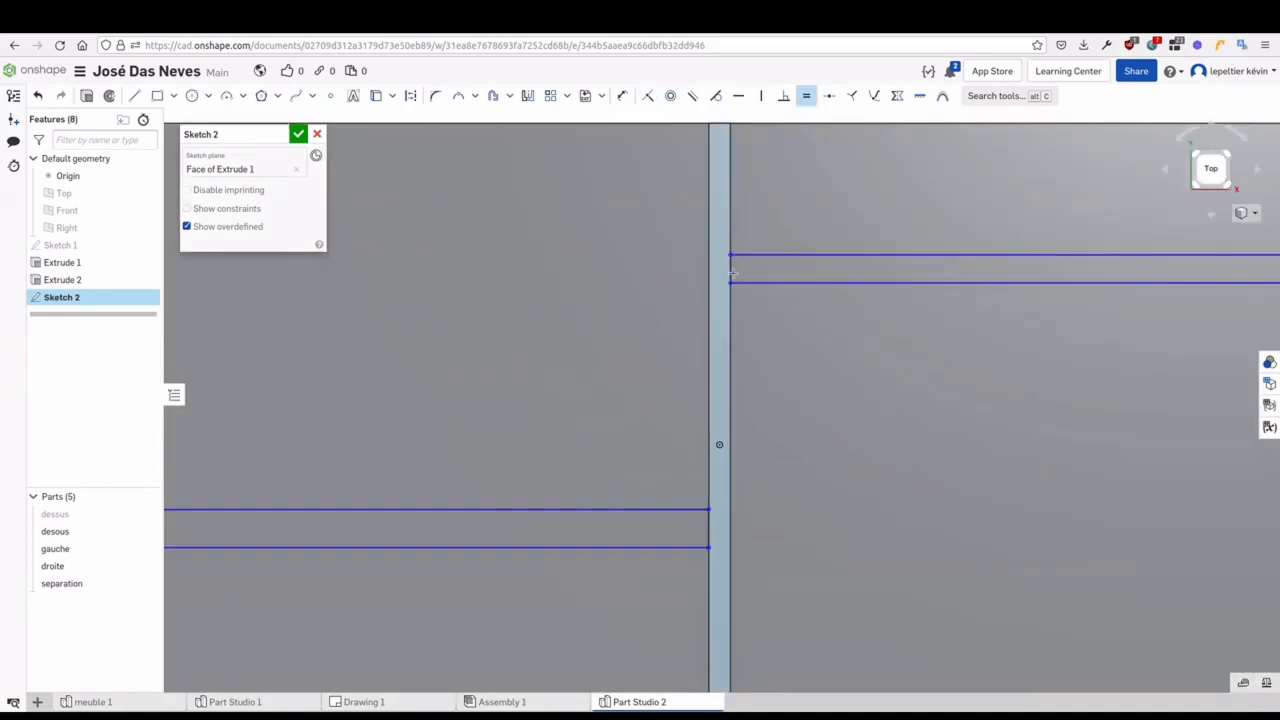
left_click(707, 535)
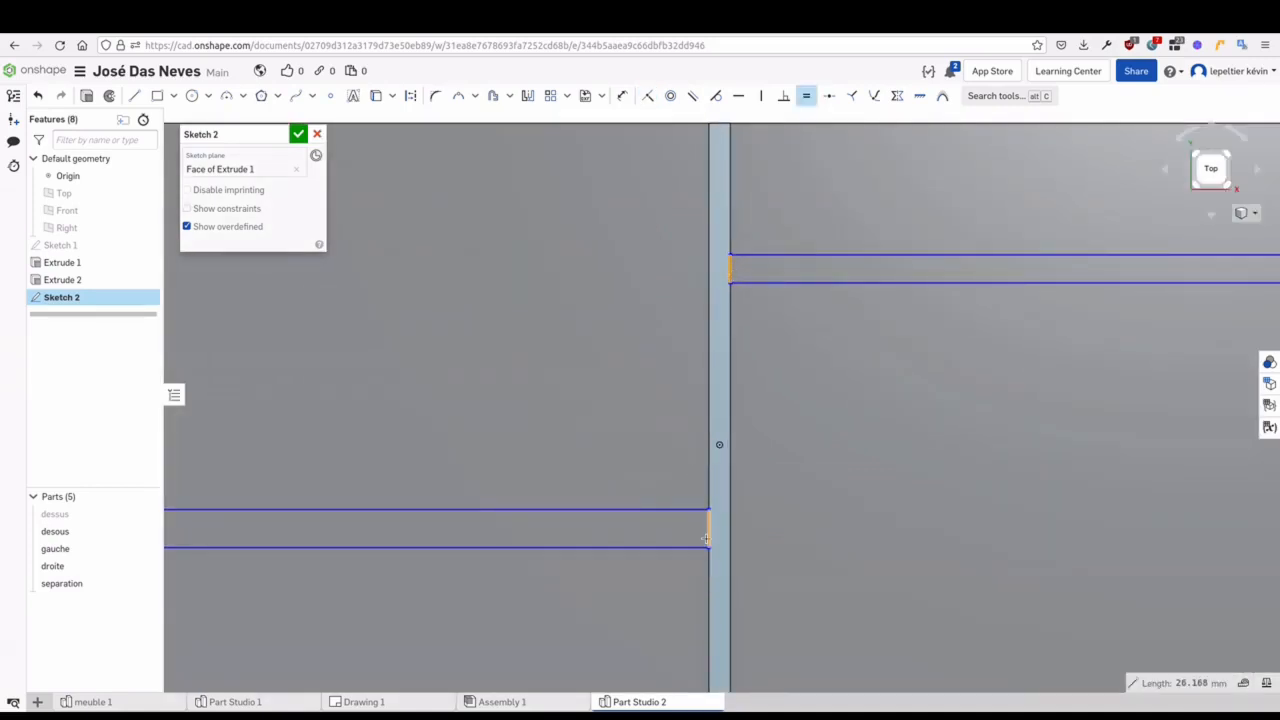
scroll(628, 329, "down", 3)
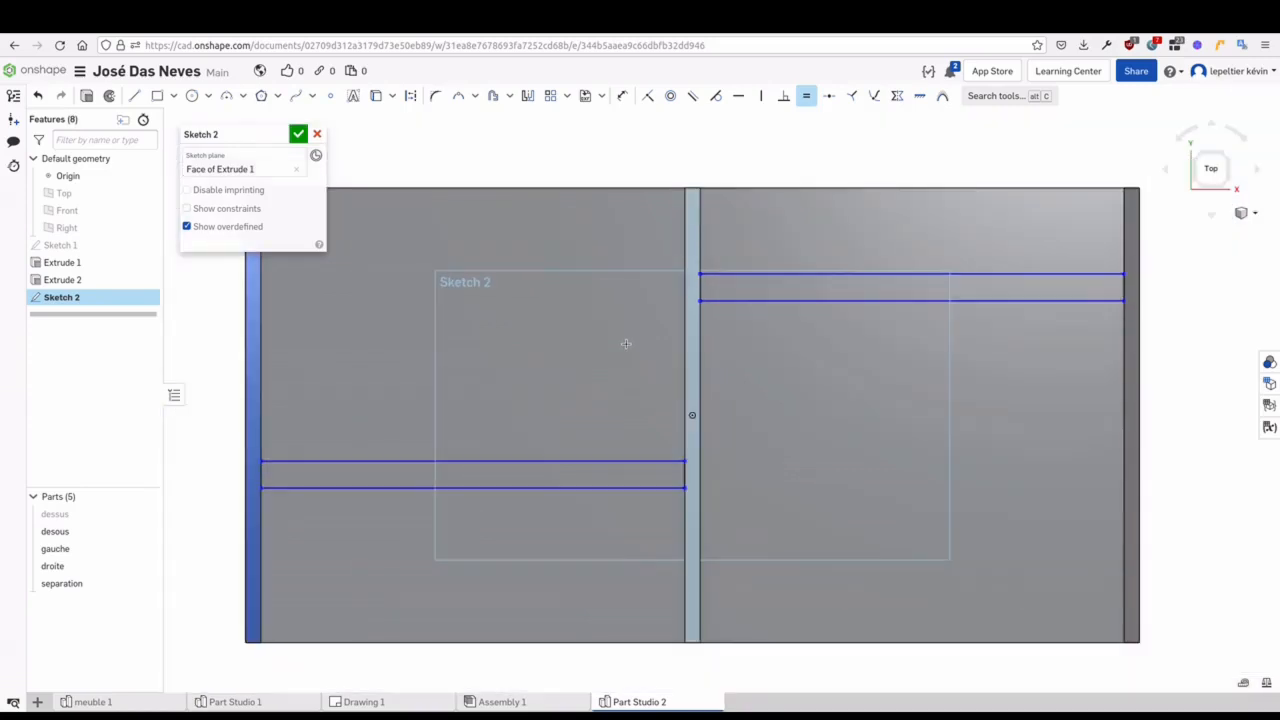
Make the right rectangle's short end equal to the central divider's thickness edge
mouse_move(1118, 385)
right_mouse_down()
mouse_move(1200, 343)
mouse_move(777, 243)
mouse_move(789, 242)
right_mouse_up()
middle_click_drag(789, 242, 827, 352)
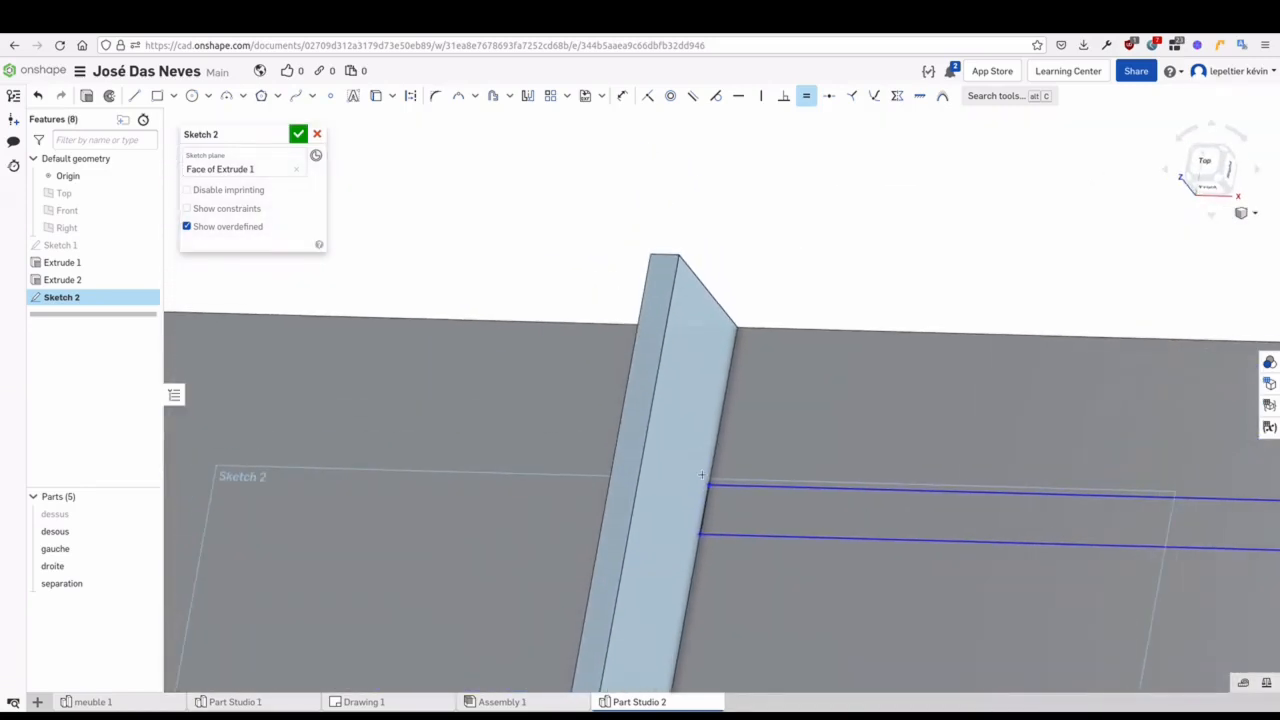
left_click(670, 251)
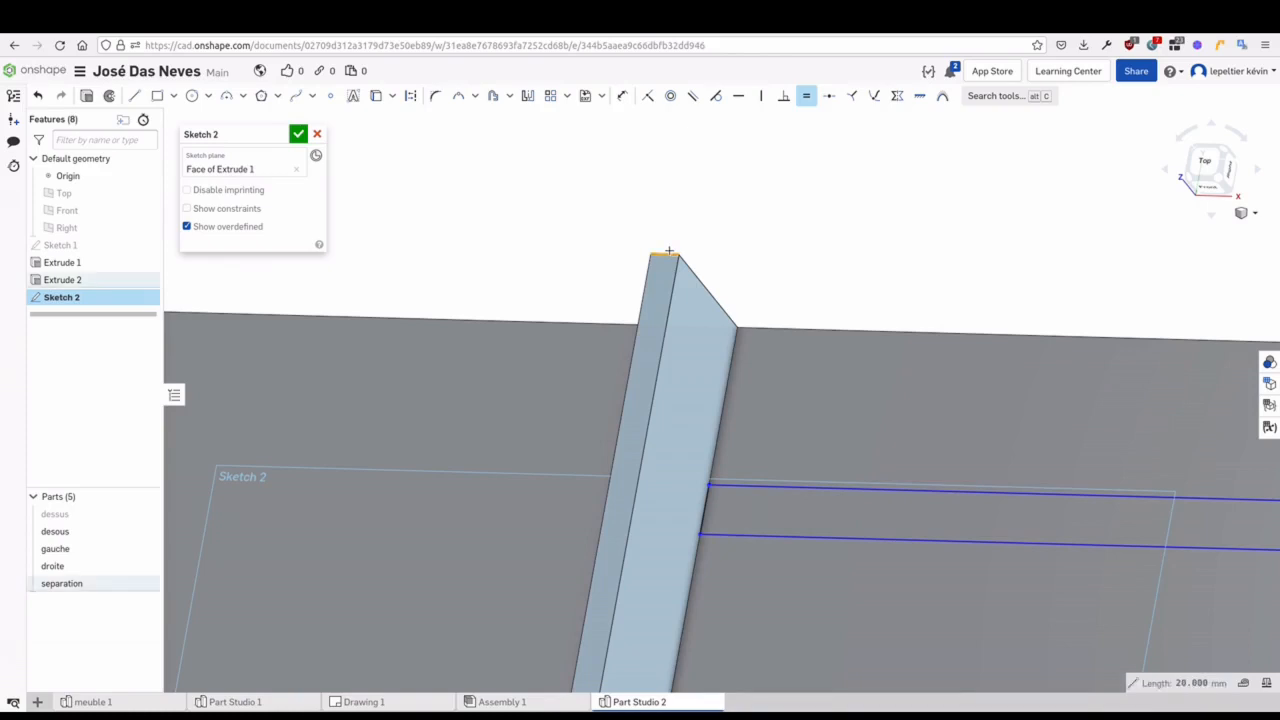
left_click(705, 500)
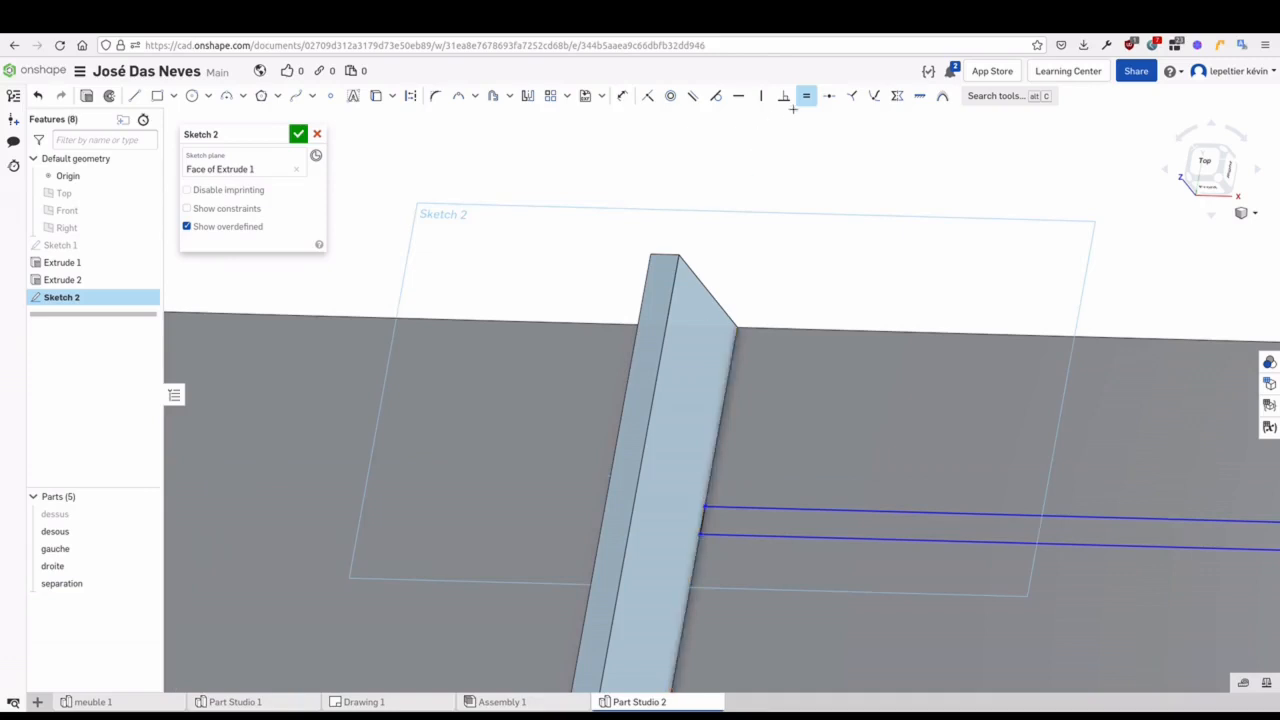
scroll(811, 283, "down", 3)
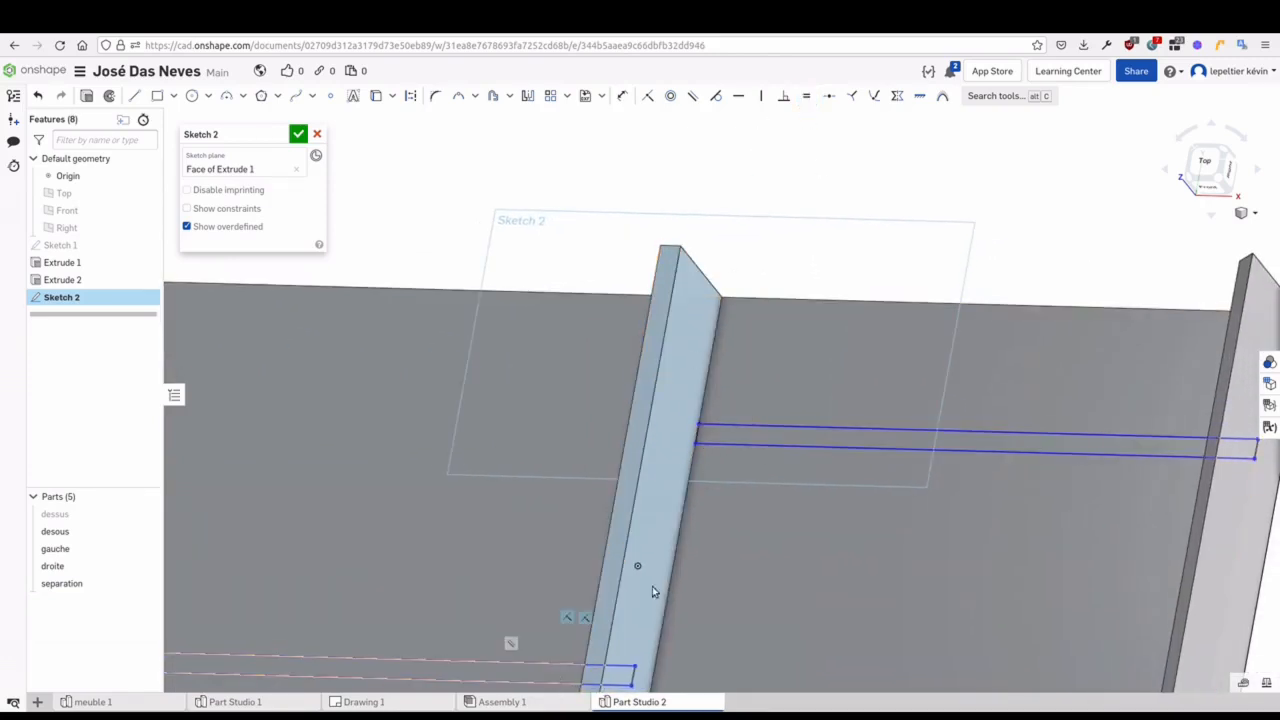
Dimension the left rectangle's upper line at 400 mm from the bottom panel's back edge
left_click(1206, 162)
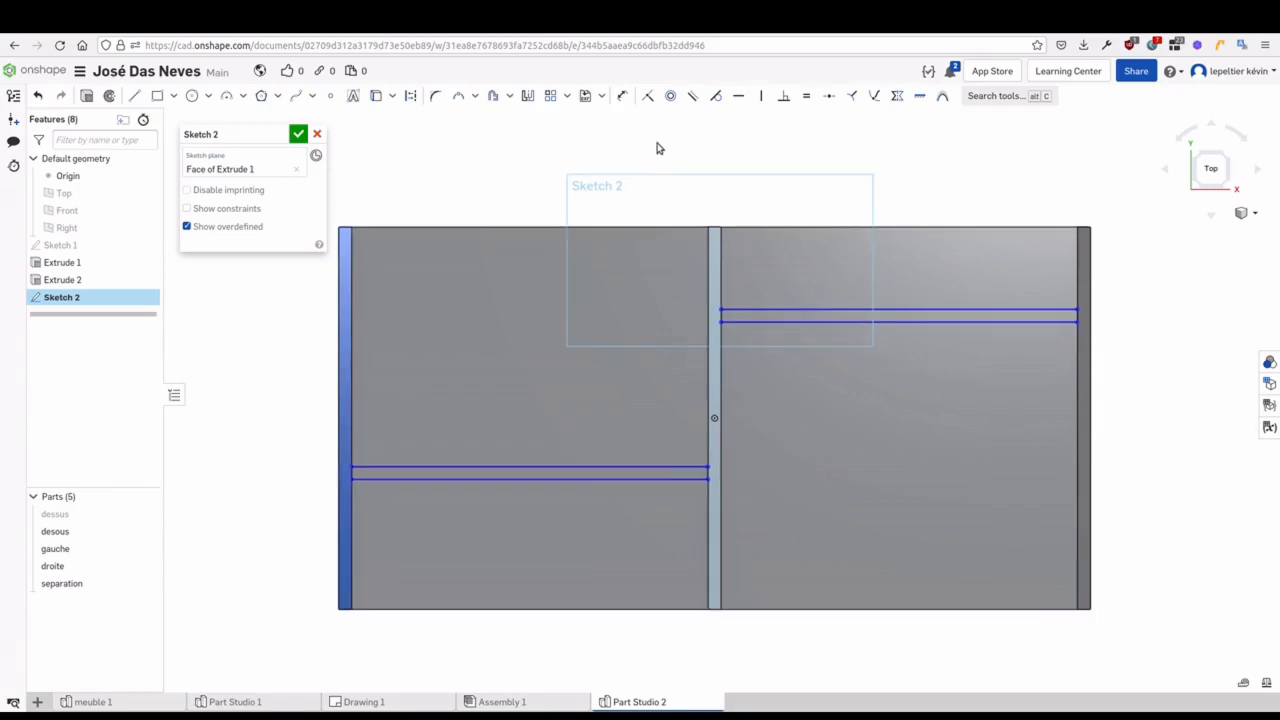
middle_click_drag(563, 190, 596, 191)
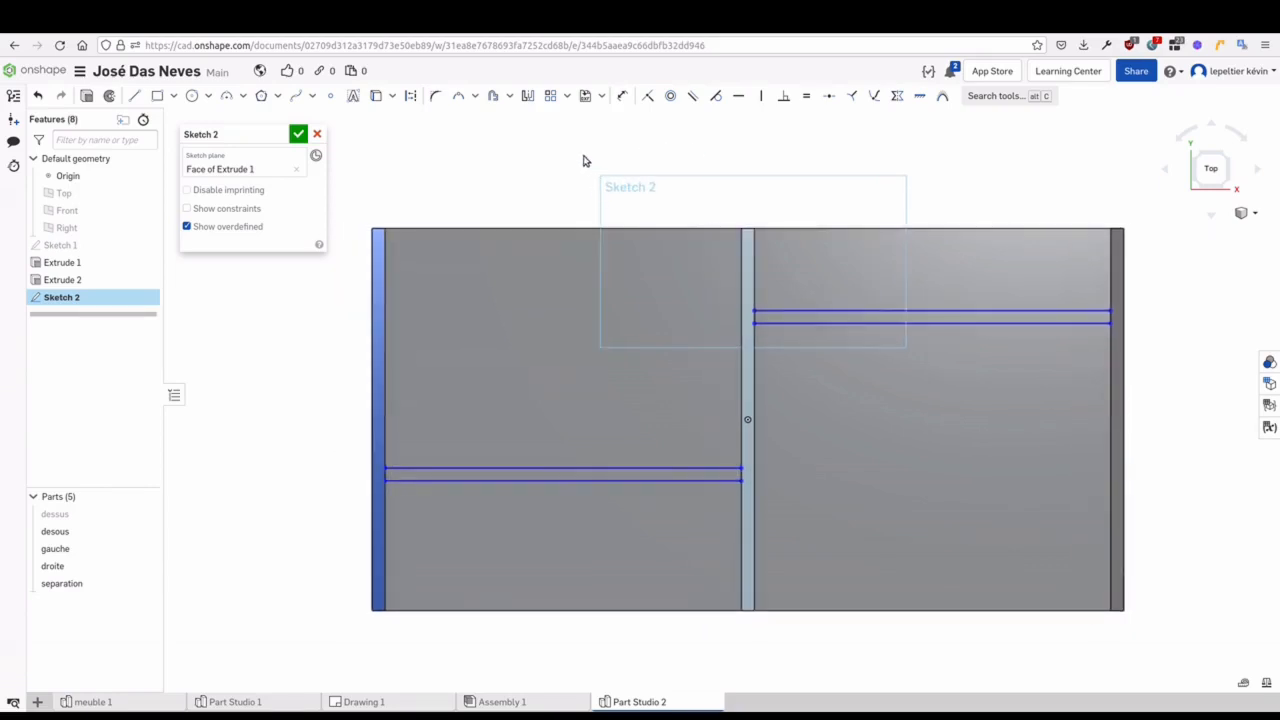
left_click(395, 228)
left_click(410, 468)
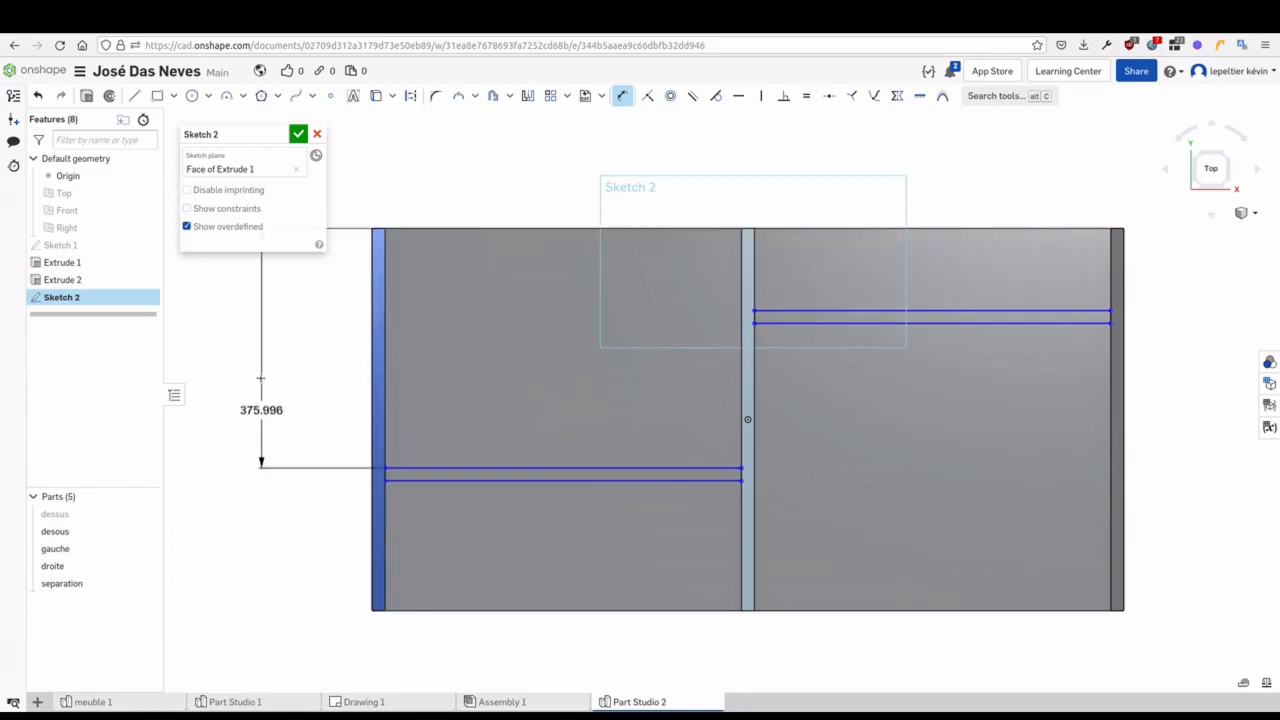
left_click(275, 344)
type("400")
key("Return")
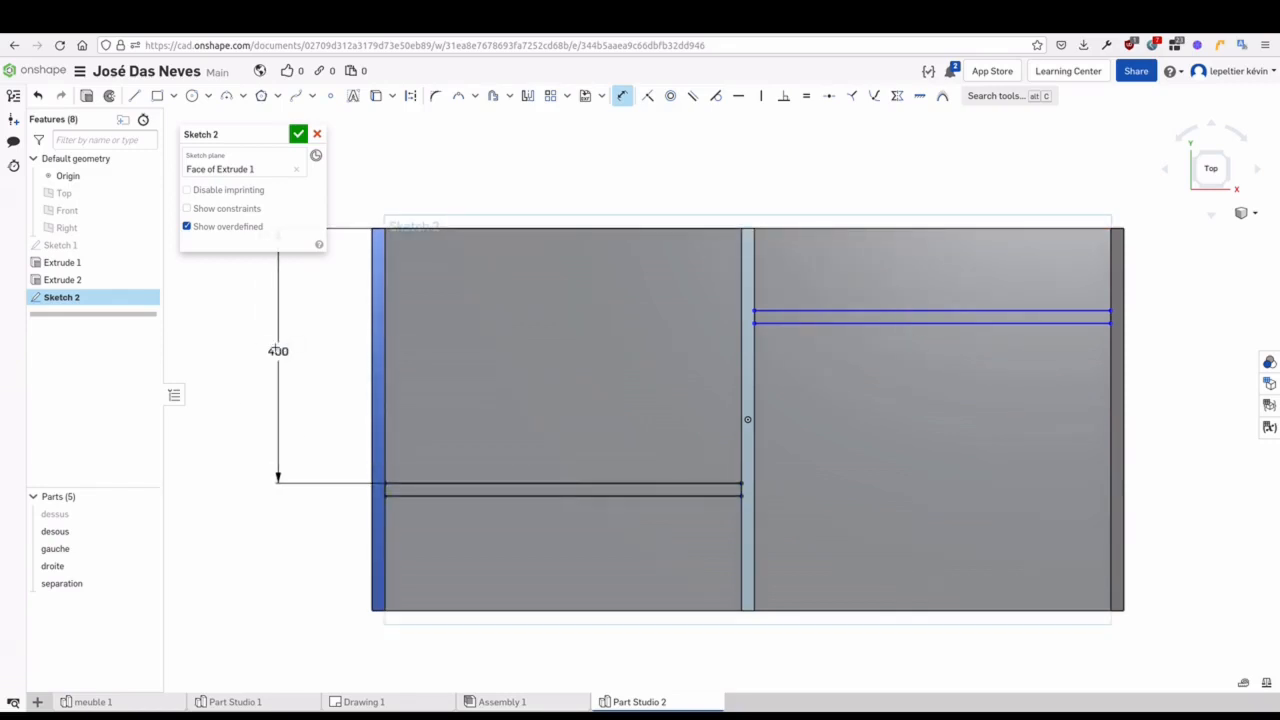
left_click(622, 95)
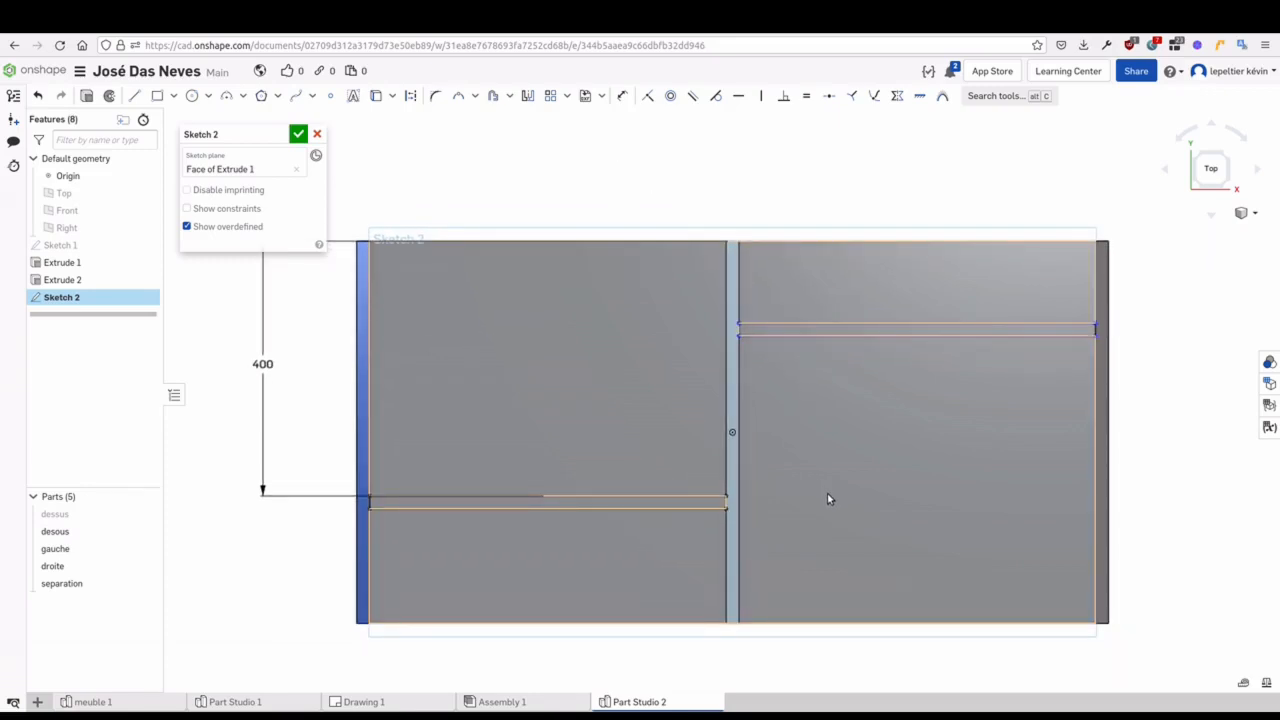
Add a Midpoint constraint placing the origin midway between the right rectangle's lower inner corner and the left rectangle's upper inner corner
left_click(700, 165)
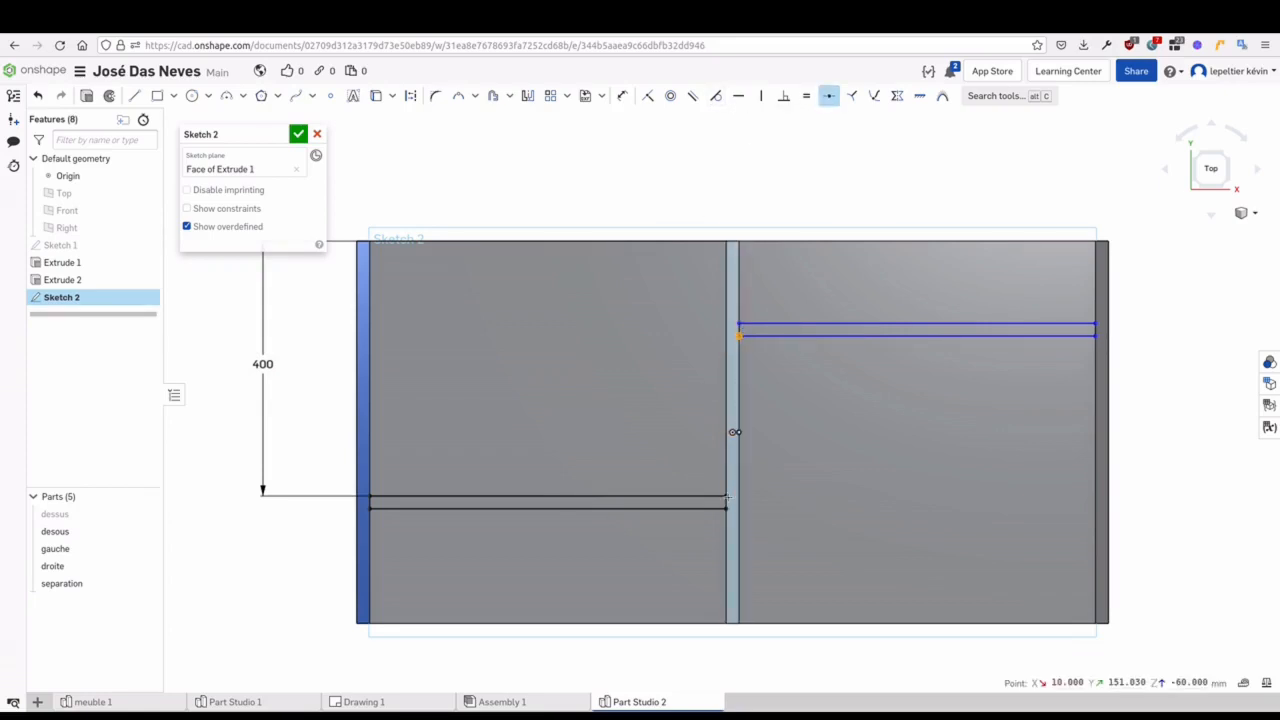
left_click(726, 496)
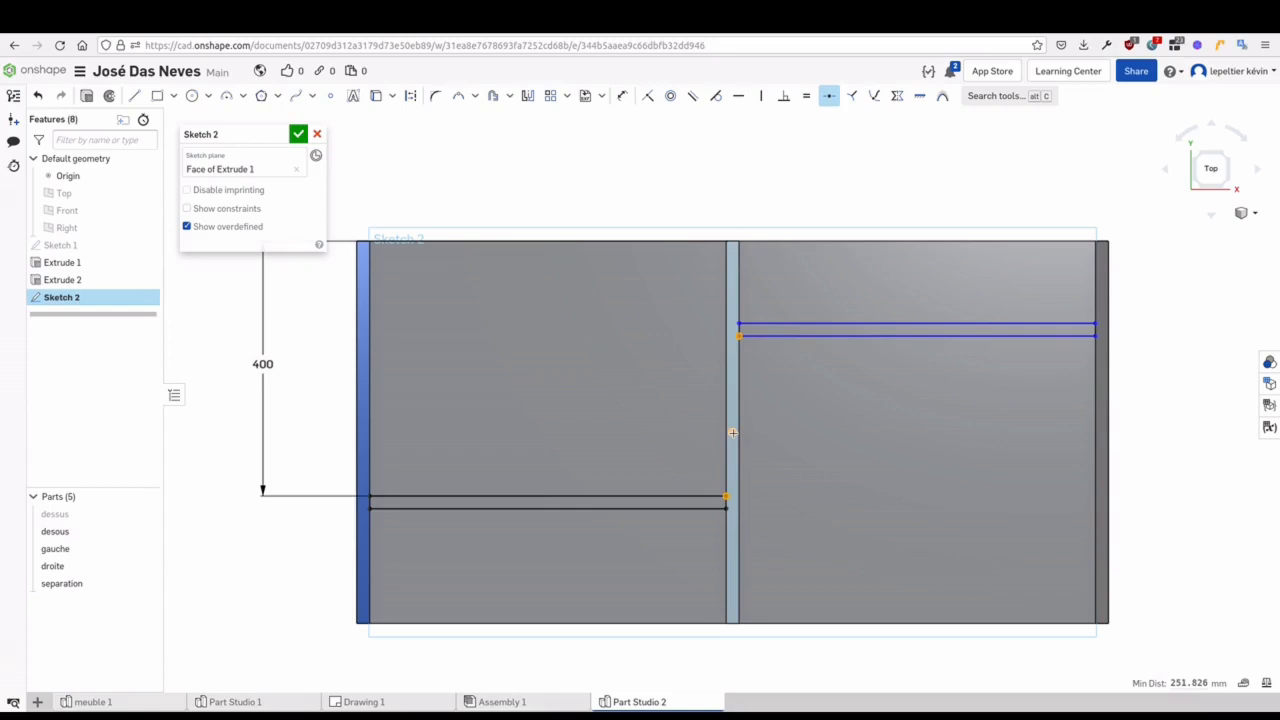
left_click(827, 96)
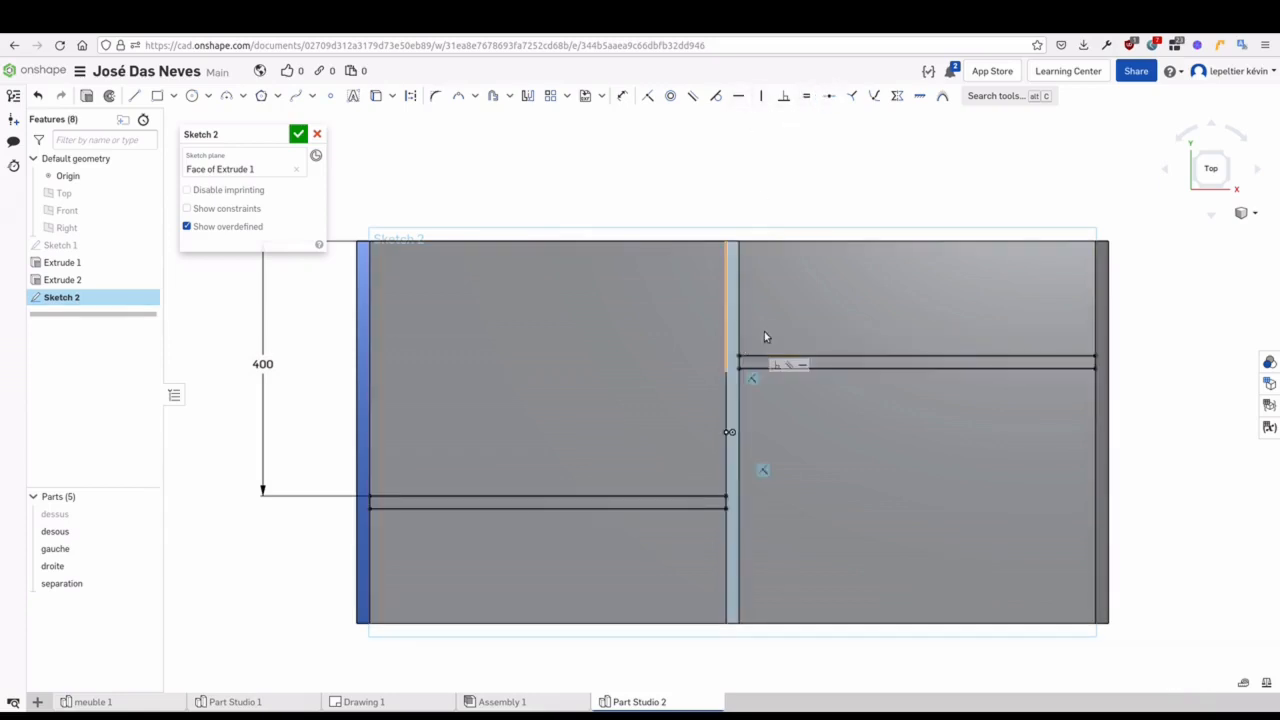
Try a 300 mm distance from the back edge to the left rectangle and set it back to 400 mm
double_click(263, 364)
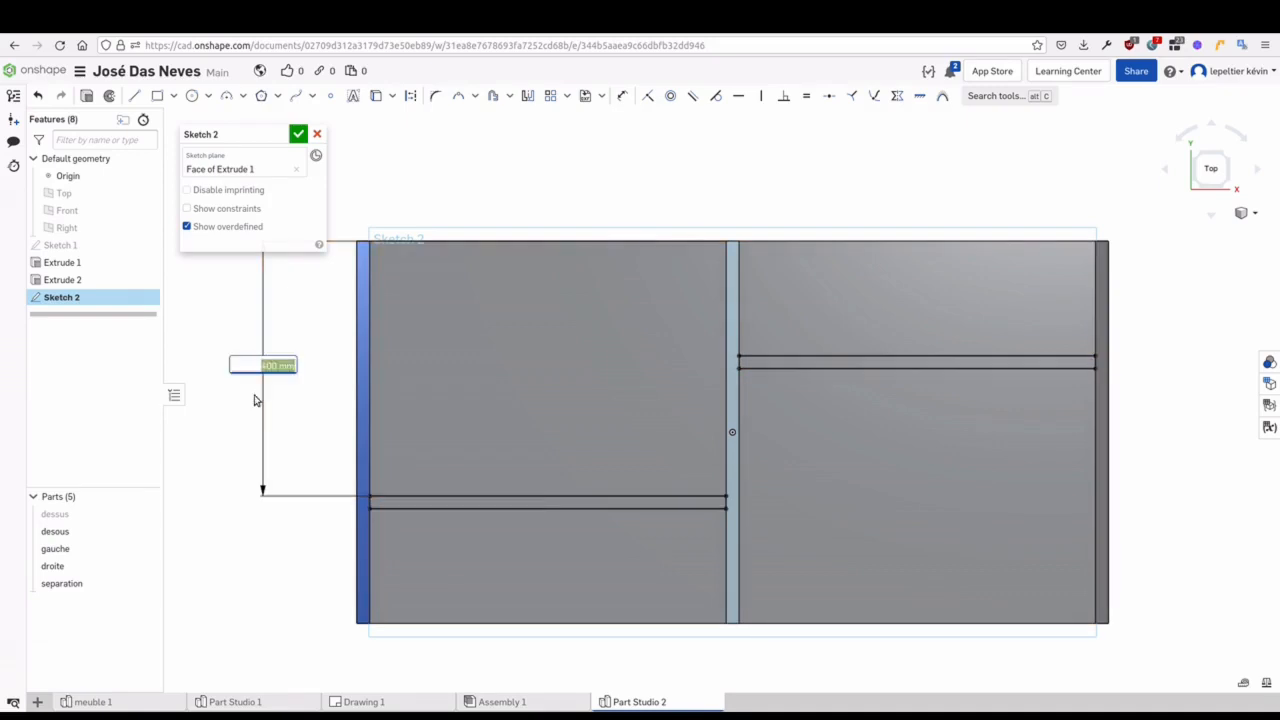
type("300")
key("Return")
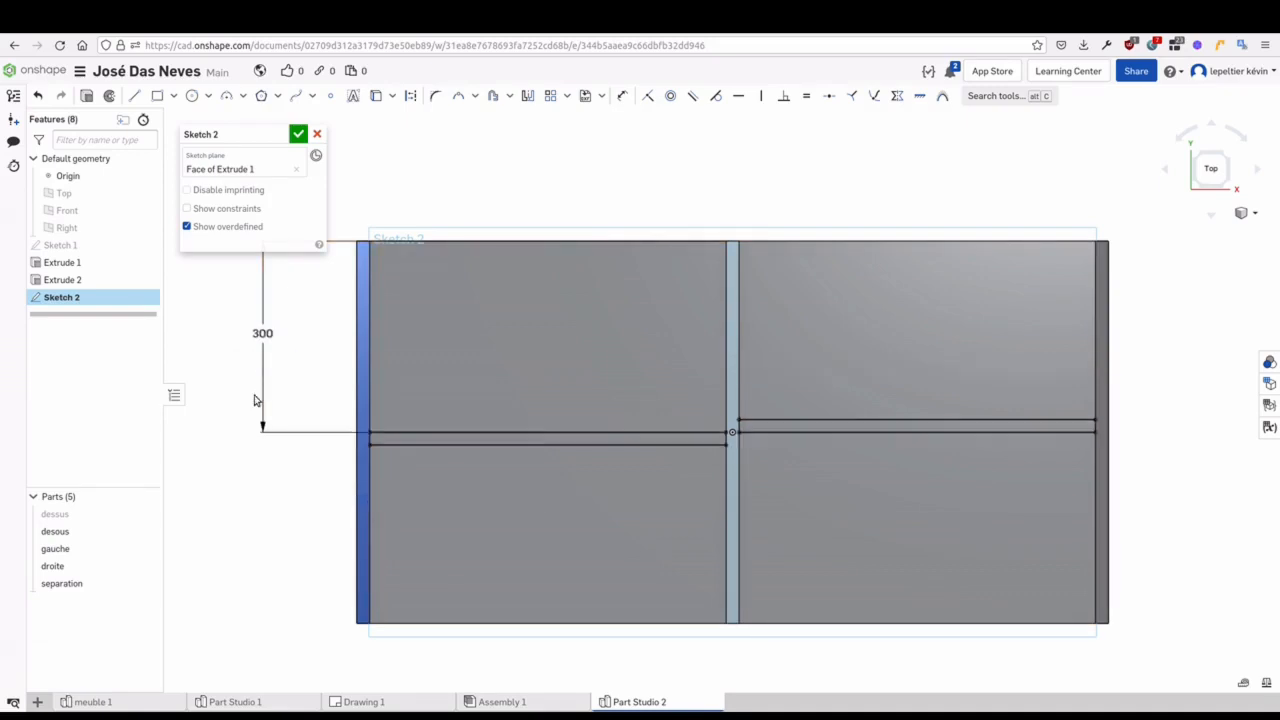
double_click(264, 334)
type("4")
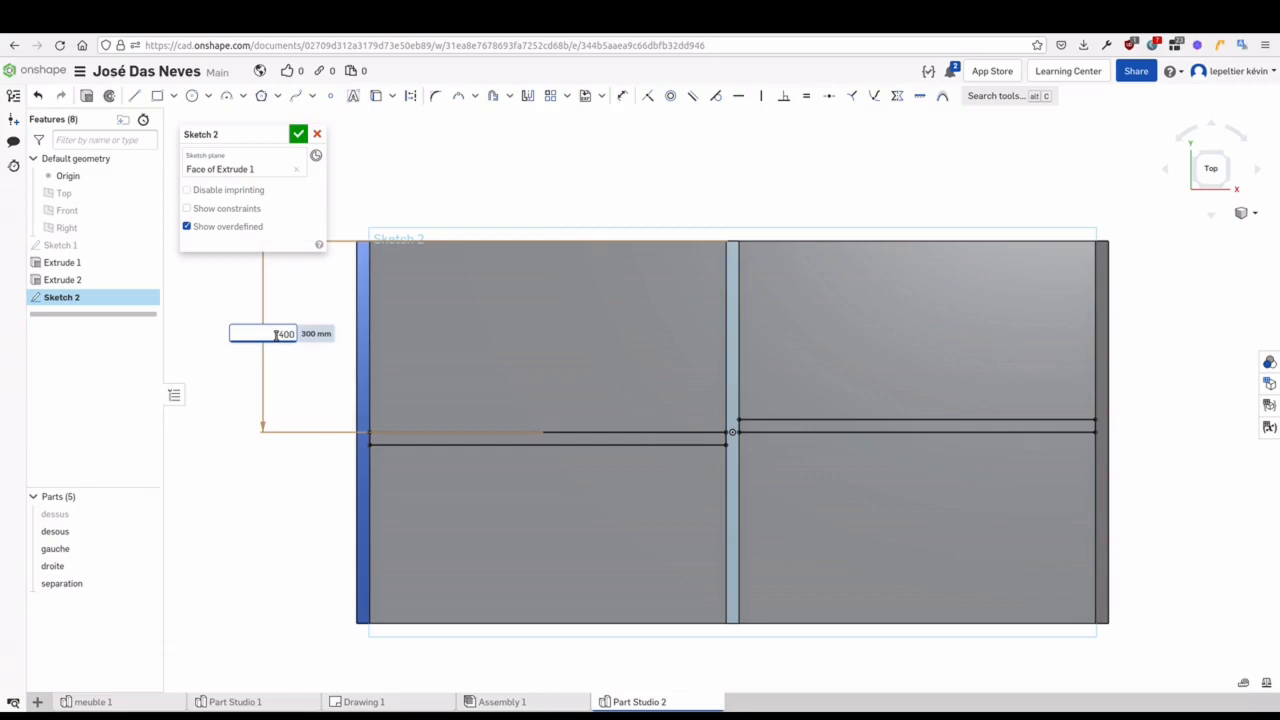
type("00")
key("Return")
Finish the sketch and extrude both thin back-panel rectangles 120 mm upward from the bottom panel as new parts
scroll(395, 152, "down", 1)
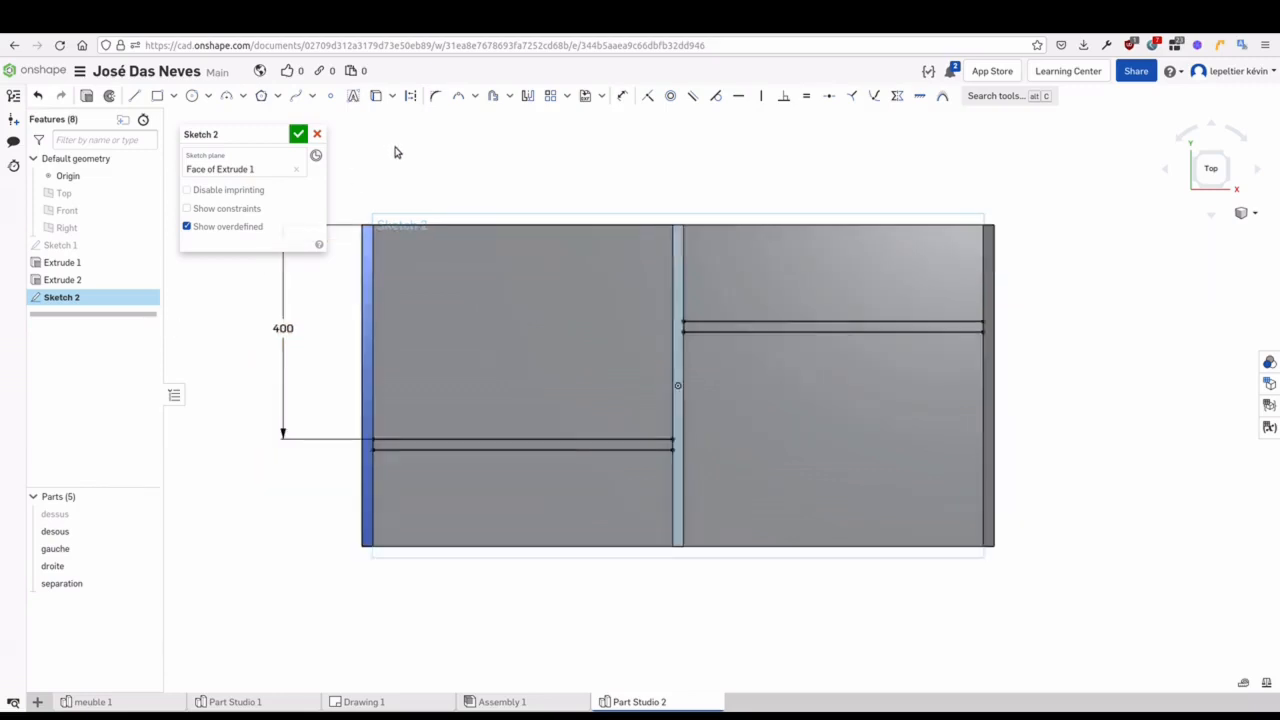
left_click(298, 134)
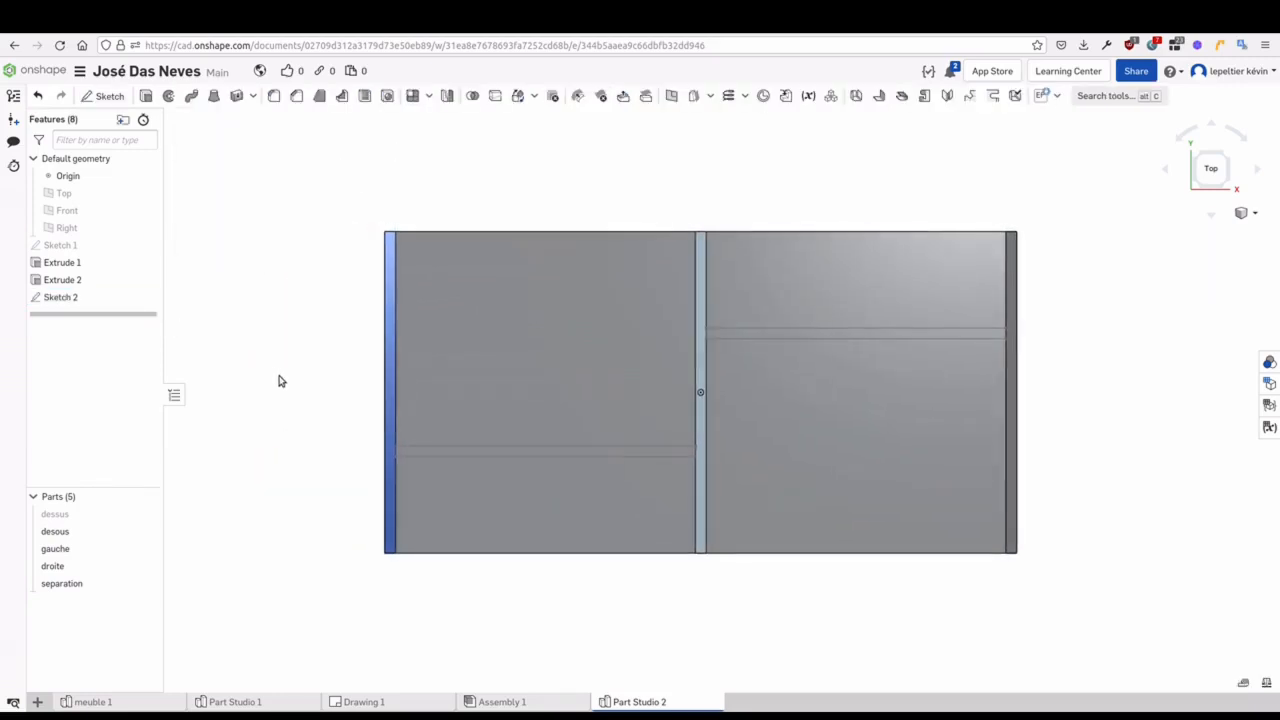
left_click(1227, 185)
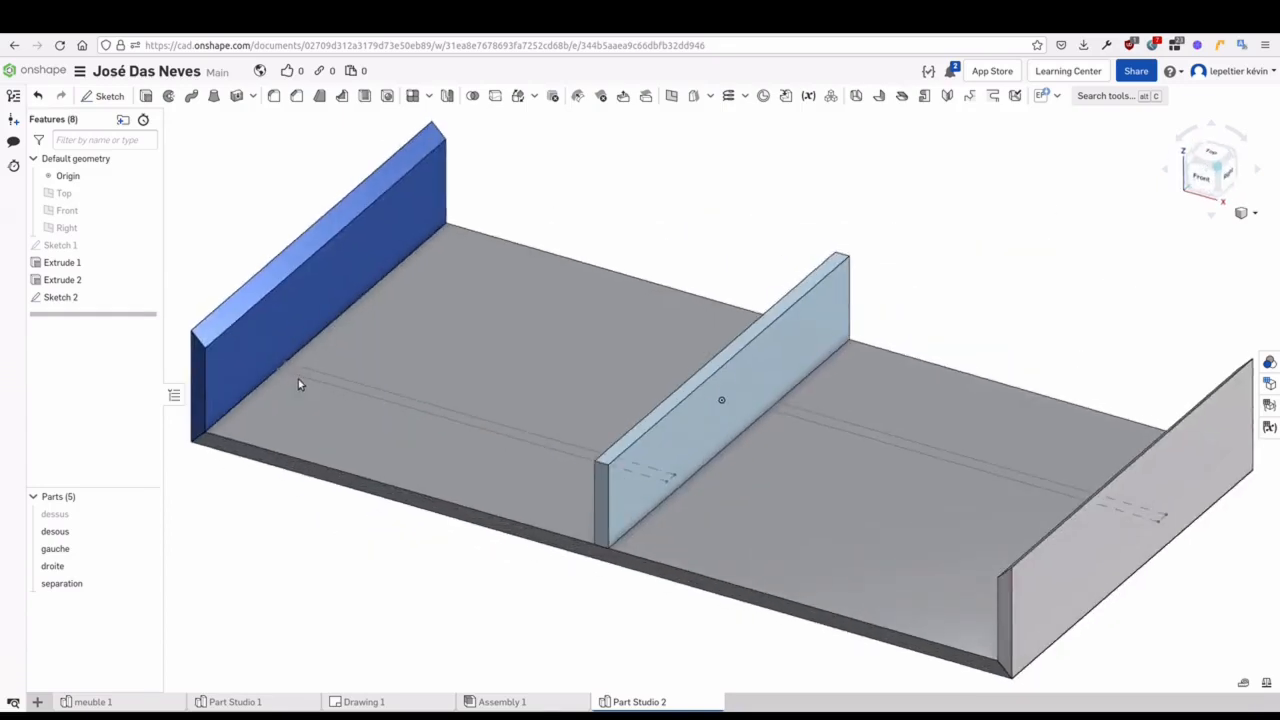
scroll(395, 379, "down", 2)
left_click(146, 95)
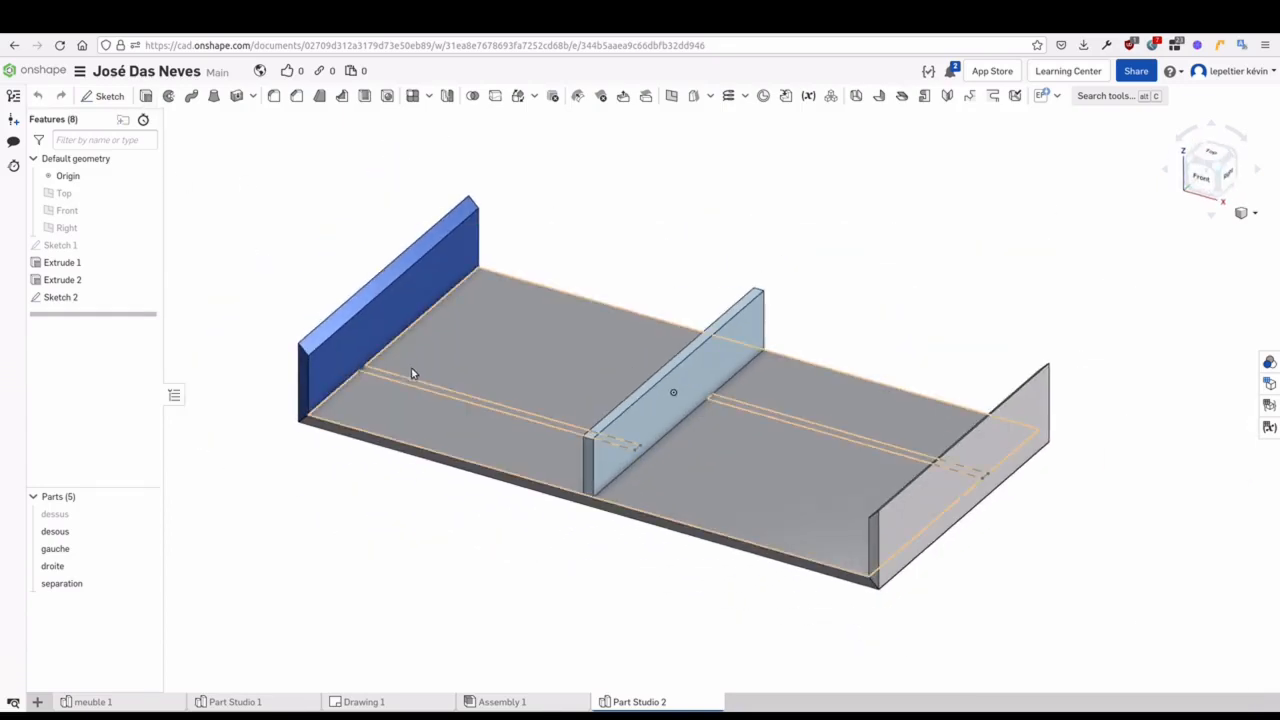
left_click(405, 380)
left_click(730, 405)
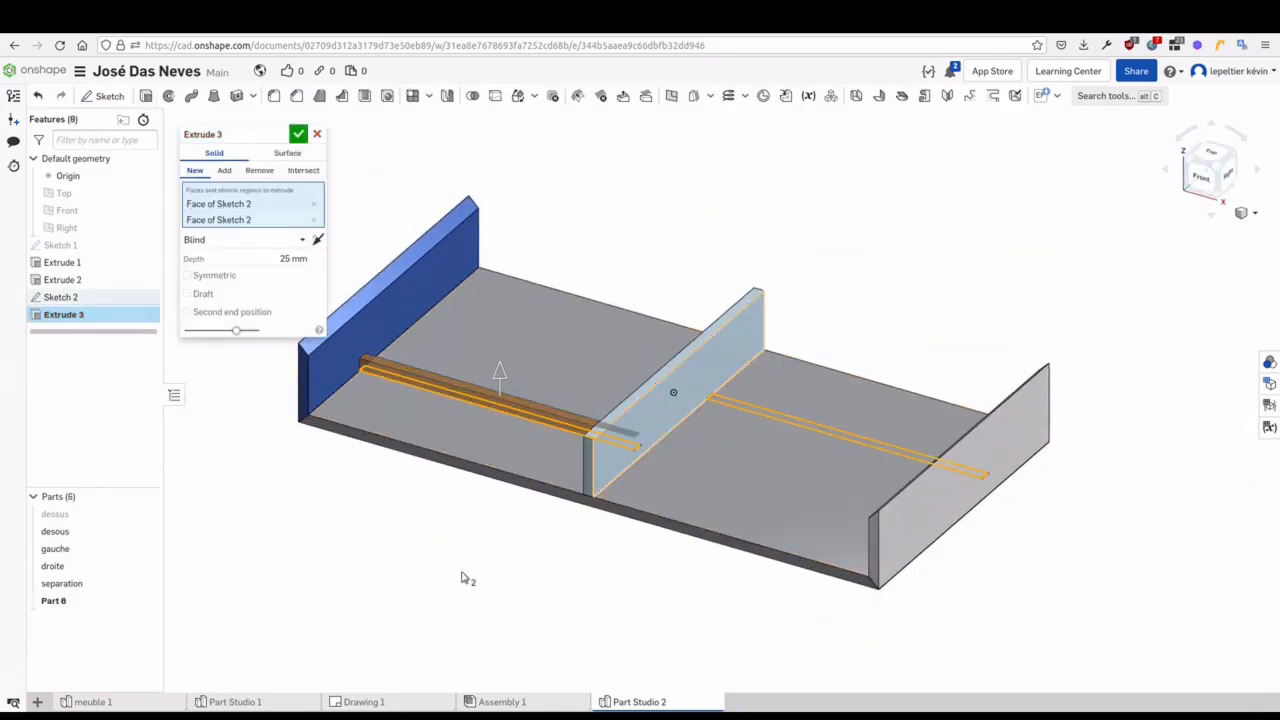
middle_click_drag(463, 577, 514, 577)
type("120")
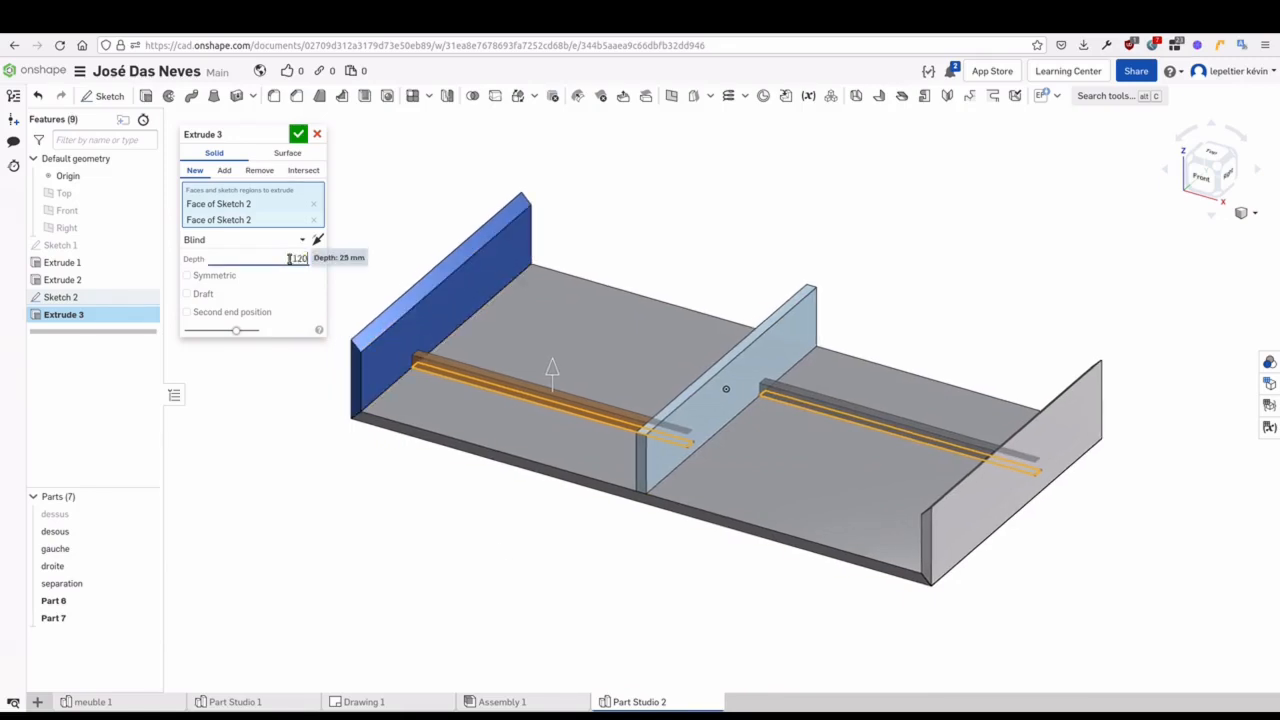
key("Return")
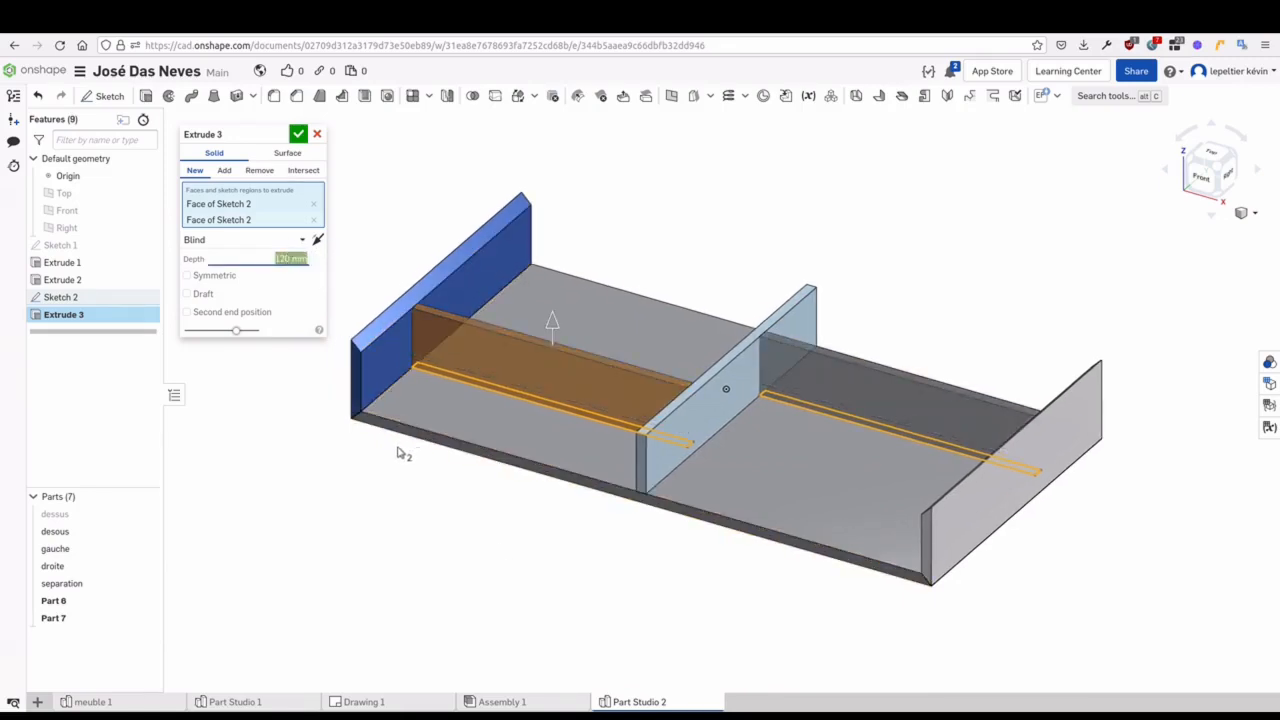
Show the dessus panel and change the back panels' extrusion to end up to its underside face
right_click_drag(429, 531, 423, 498)
scroll(413, 492, "up", 3)
middle_click_drag(343, 477, 345, 517)
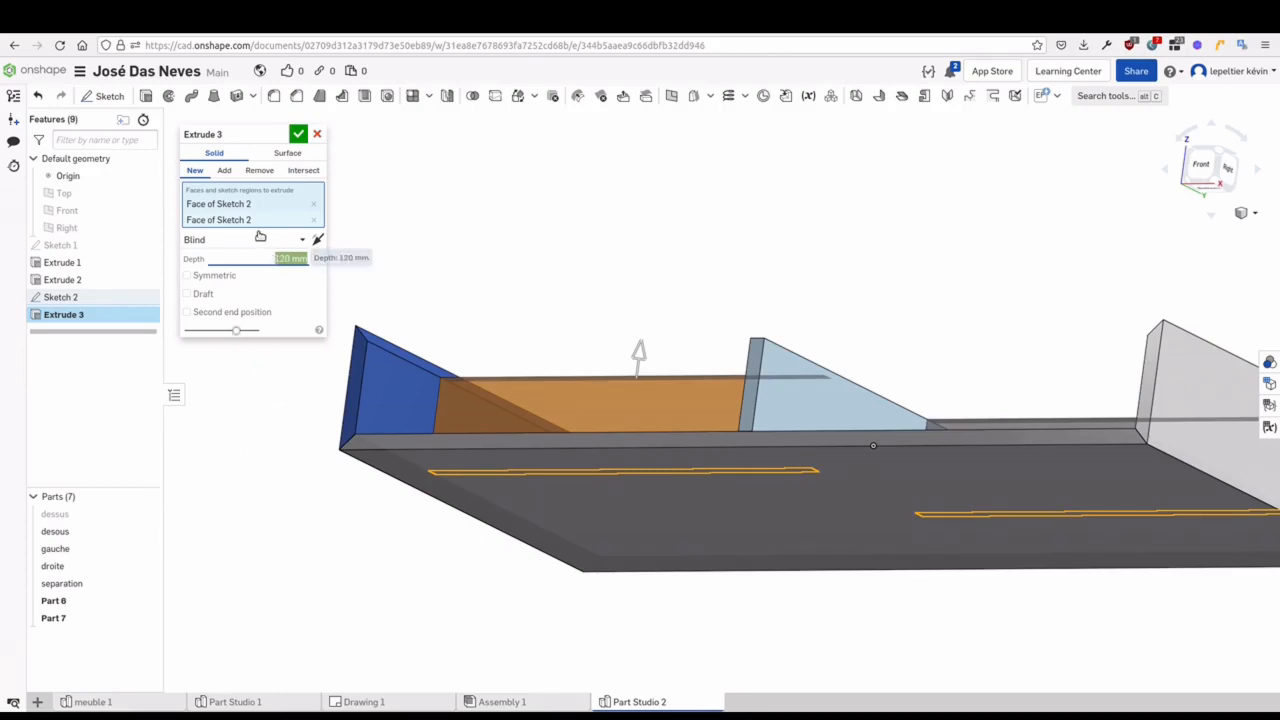
left_click(146, 515)
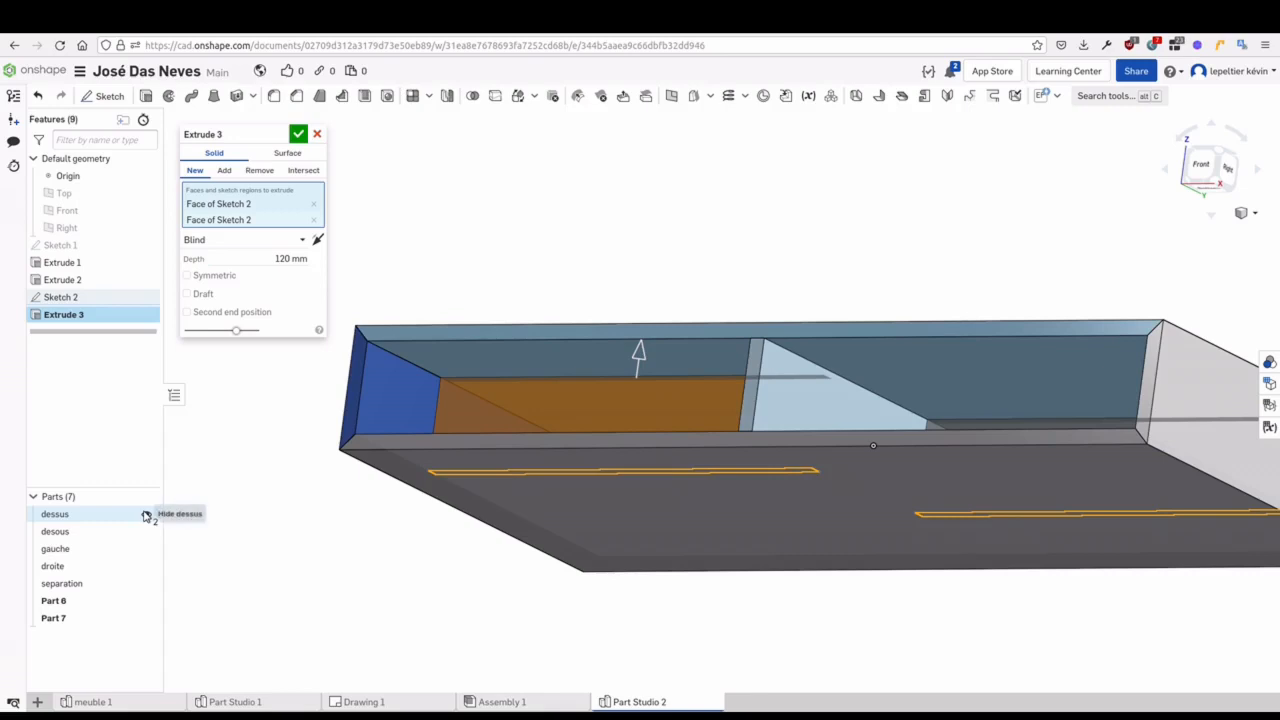
left_click(305, 244)
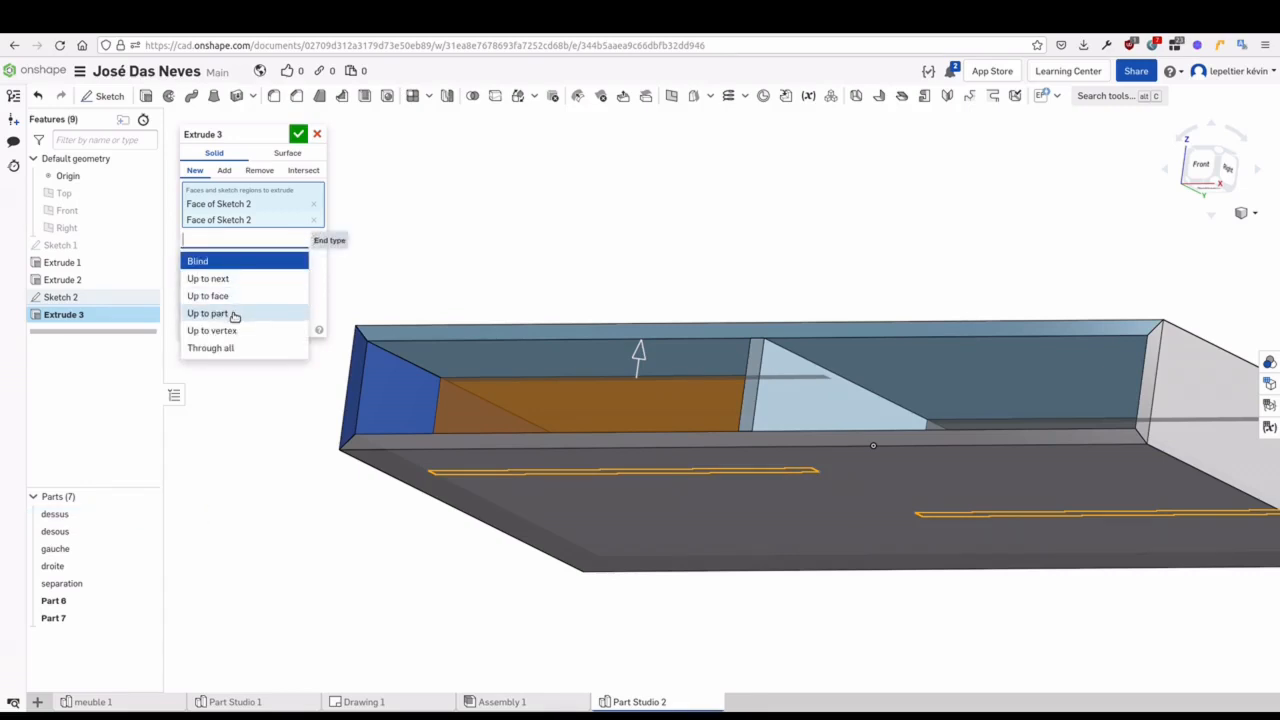
left_click(237, 297)
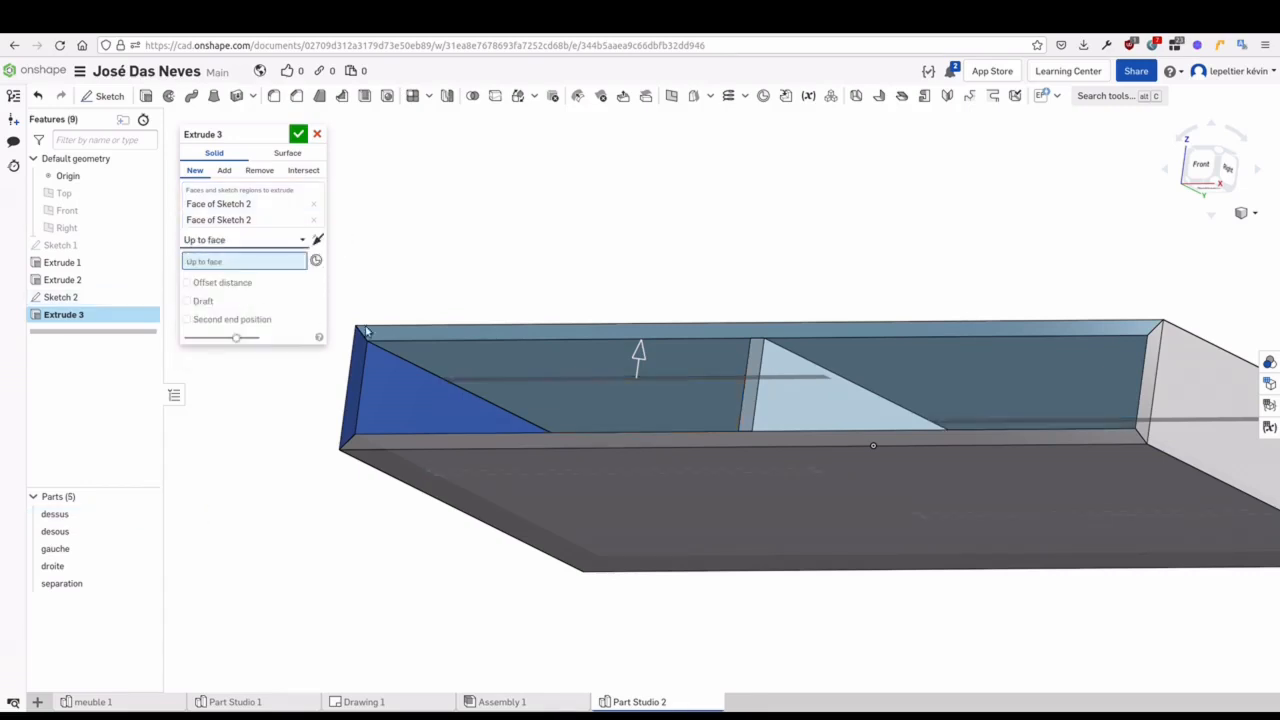
left_click(489, 358)
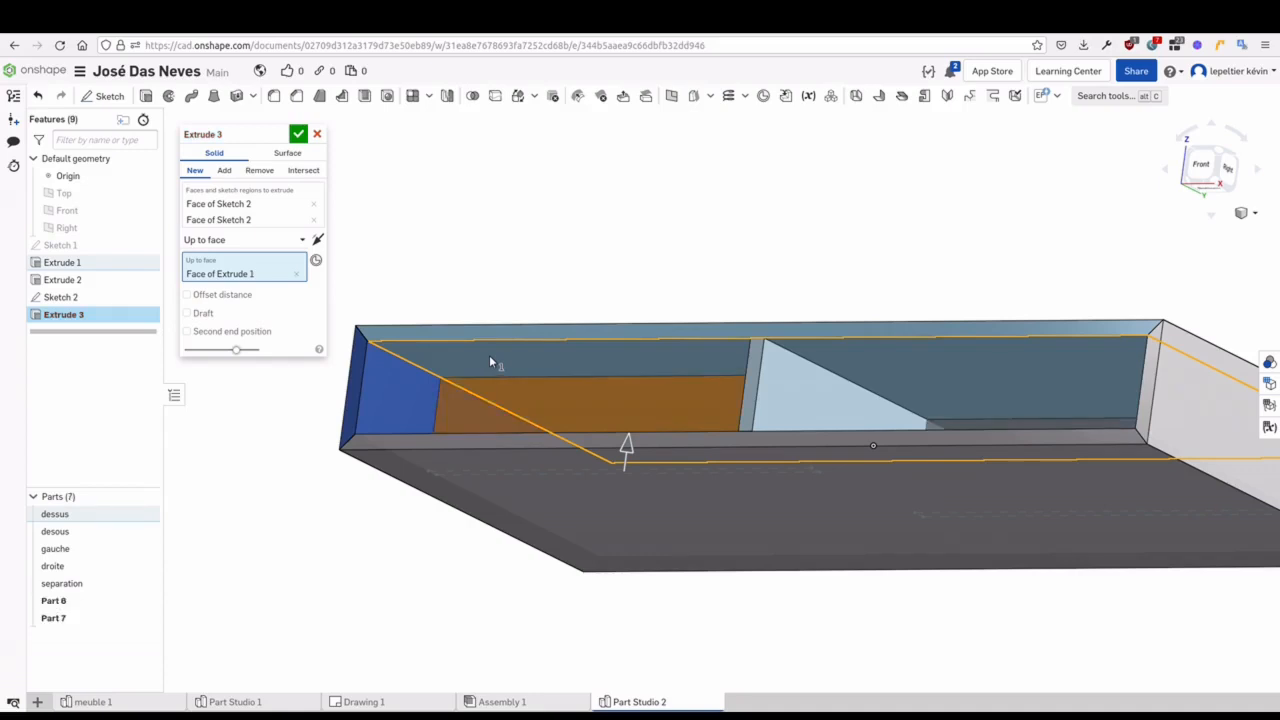
left_click(298, 133)
Edit the frame sketch with the final model shown and try overall heights of 110 mm and 200 mm
right_click_drag(176, 508, 388, 566)
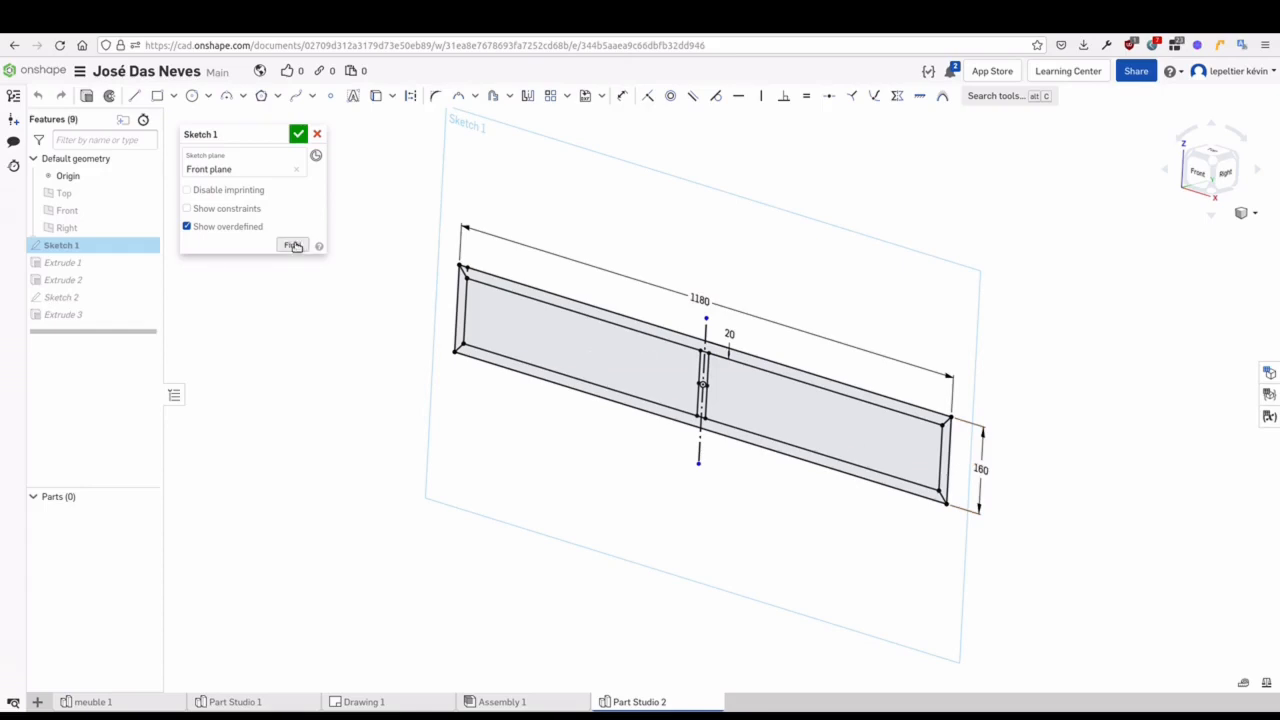
left_click(292, 245)
double_click(979, 469)
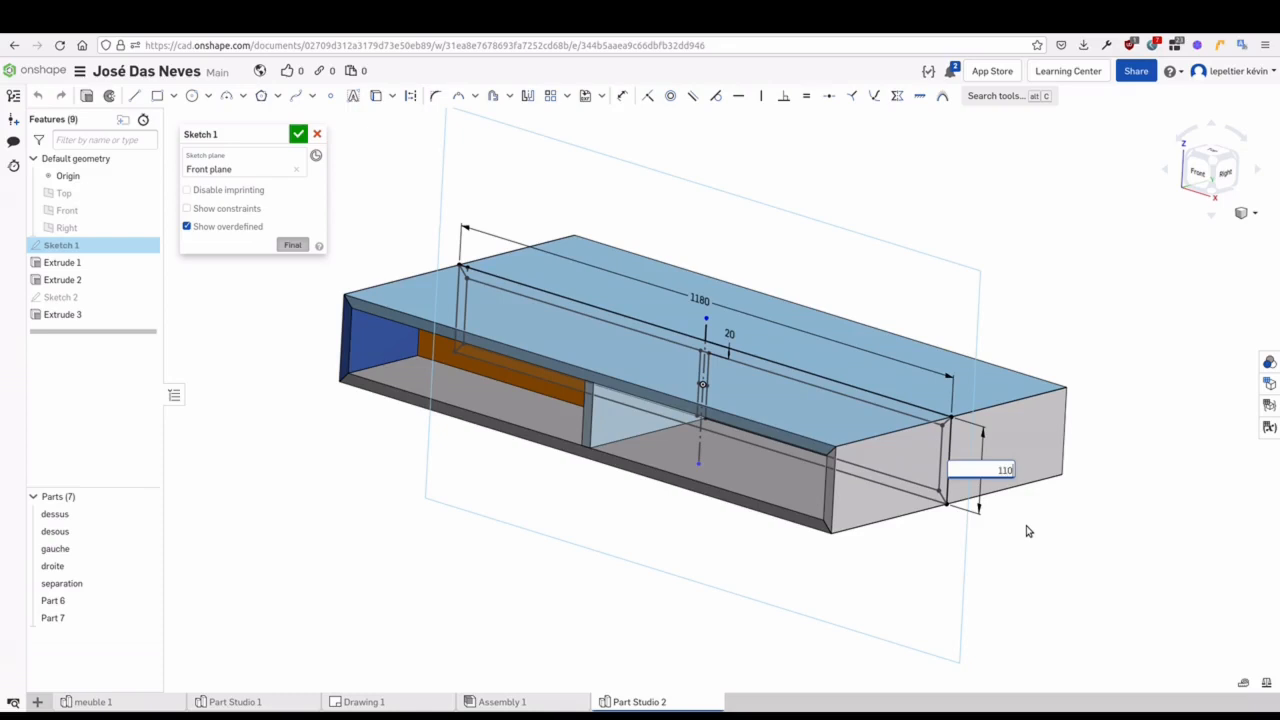
key("Return")
mouse_move(665, 563)
right_mouse_down()
mouse_move(671, 523)
mouse_move(675, 560)
right_mouse_up()
double_click(1015, 441)
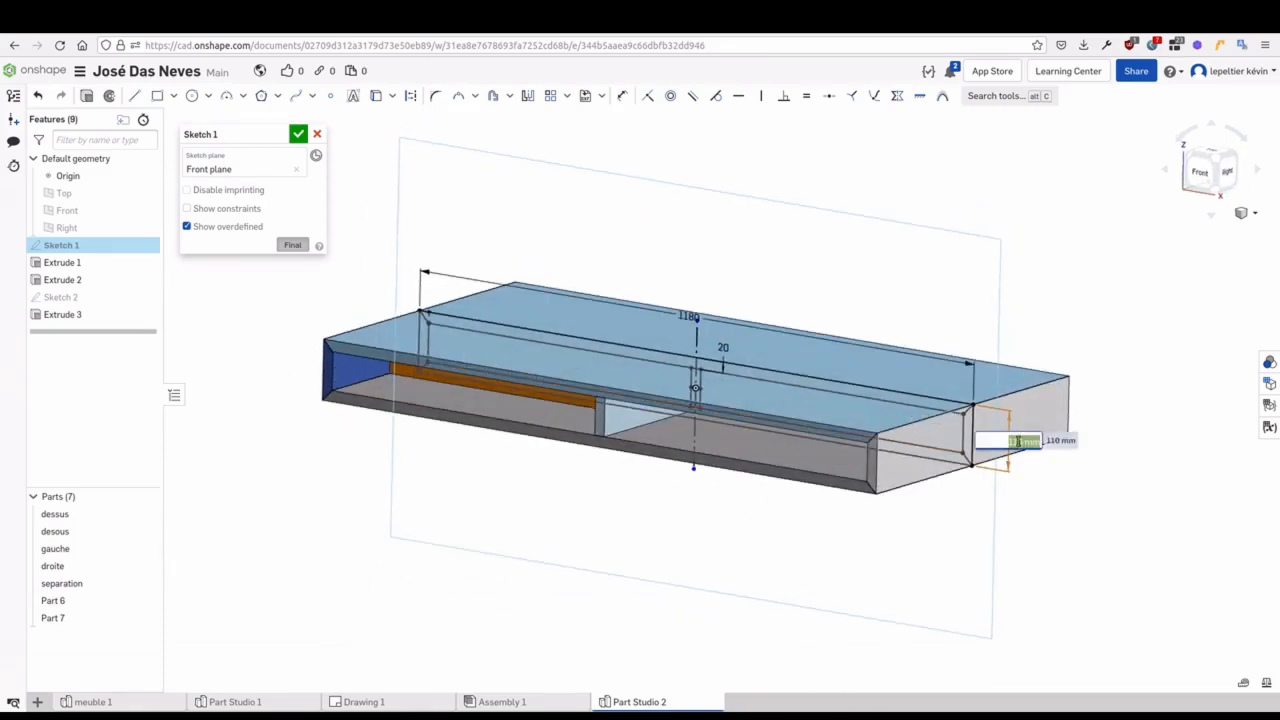
type("200")
key("Return")
Set the frame's overall height back to 160 mm and finish the sketch
right_click_drag(1012, 443, 930, 460)
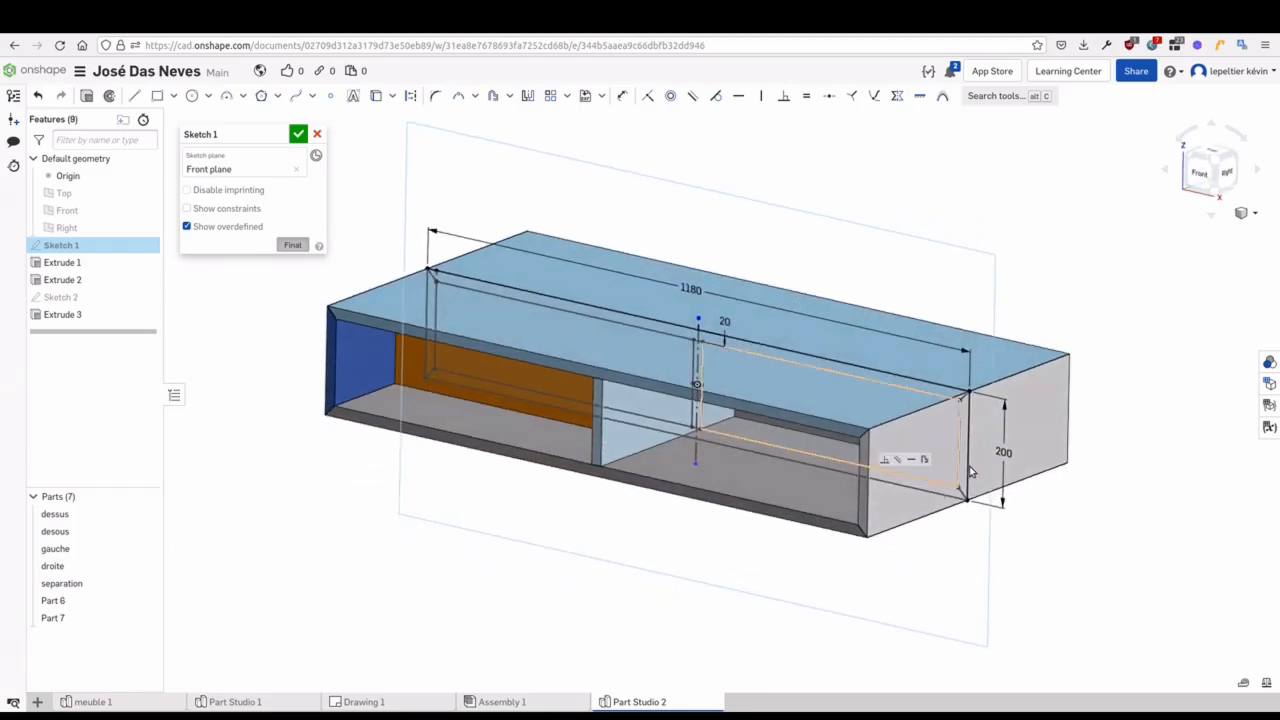
double_click(1000, 450)
type("160")
key("Return")
right_click_drag(723, 331, 727, 618)
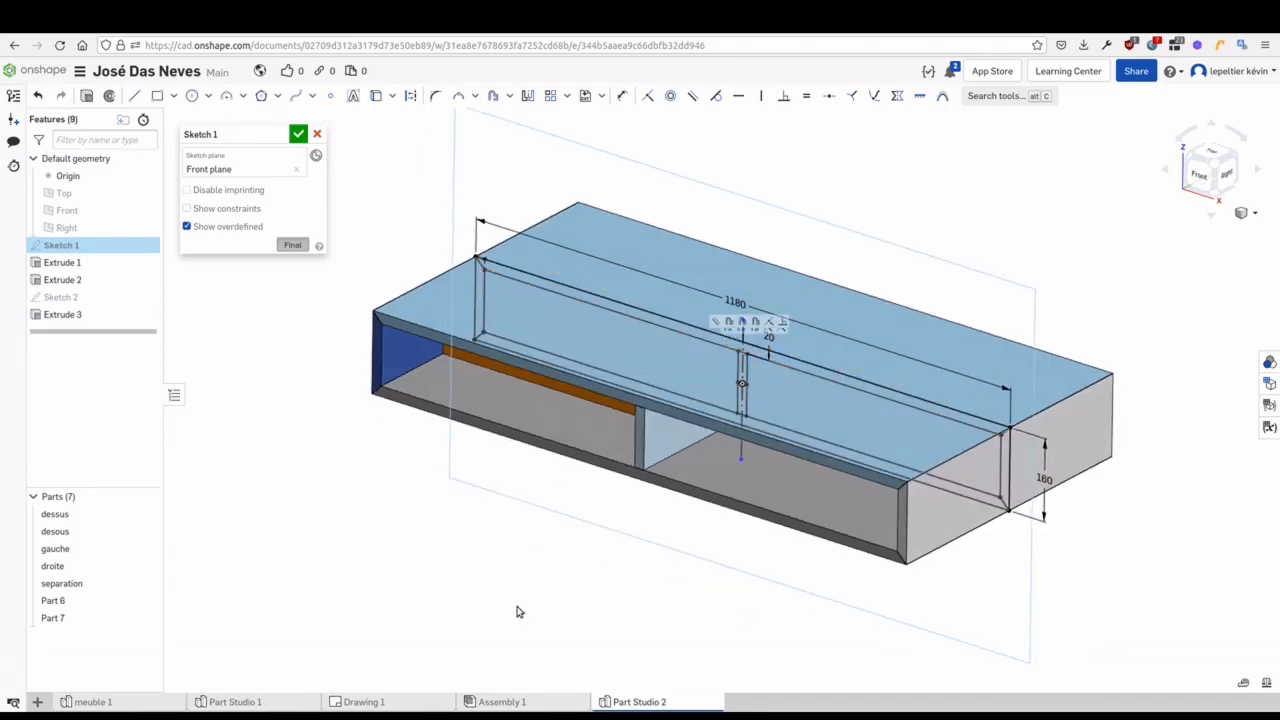
right_click_drag(517, 609, 566, 416)
left_click(298, 134)
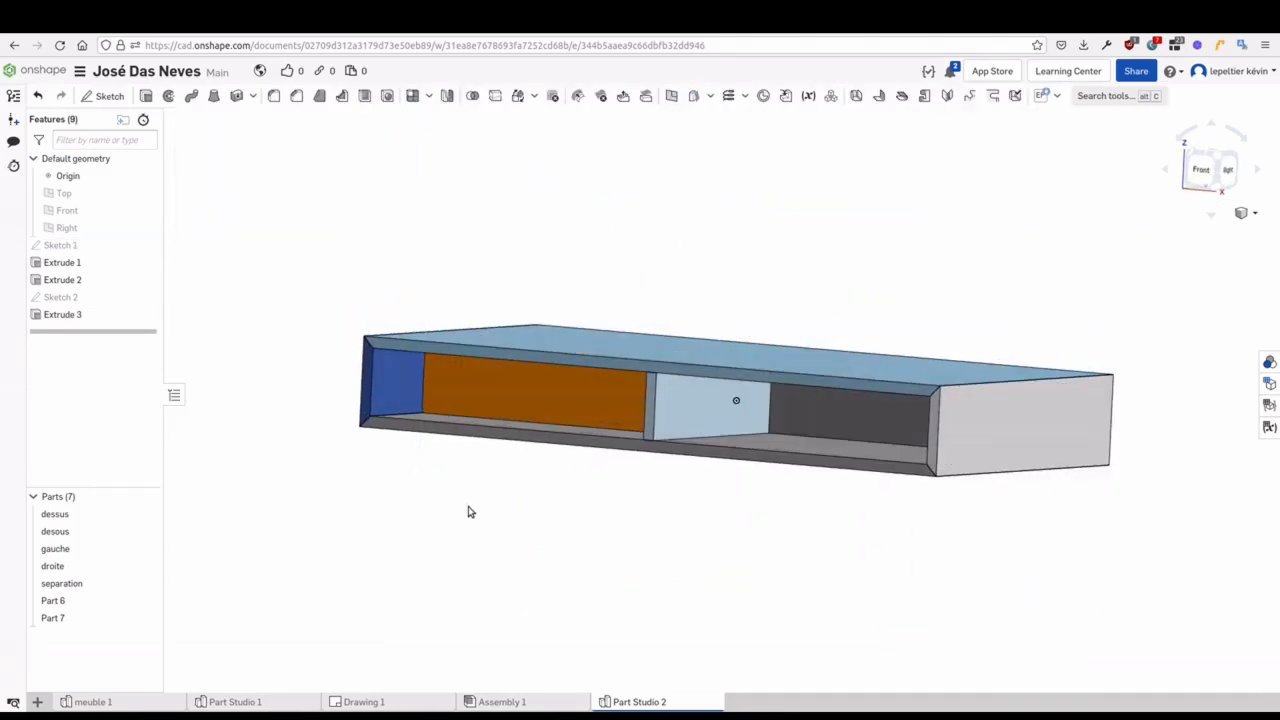
Copy the central divider's name and rename Part 6 as separation
right_click_drag(468, 509, 468, 519)
right_click(88, 584)
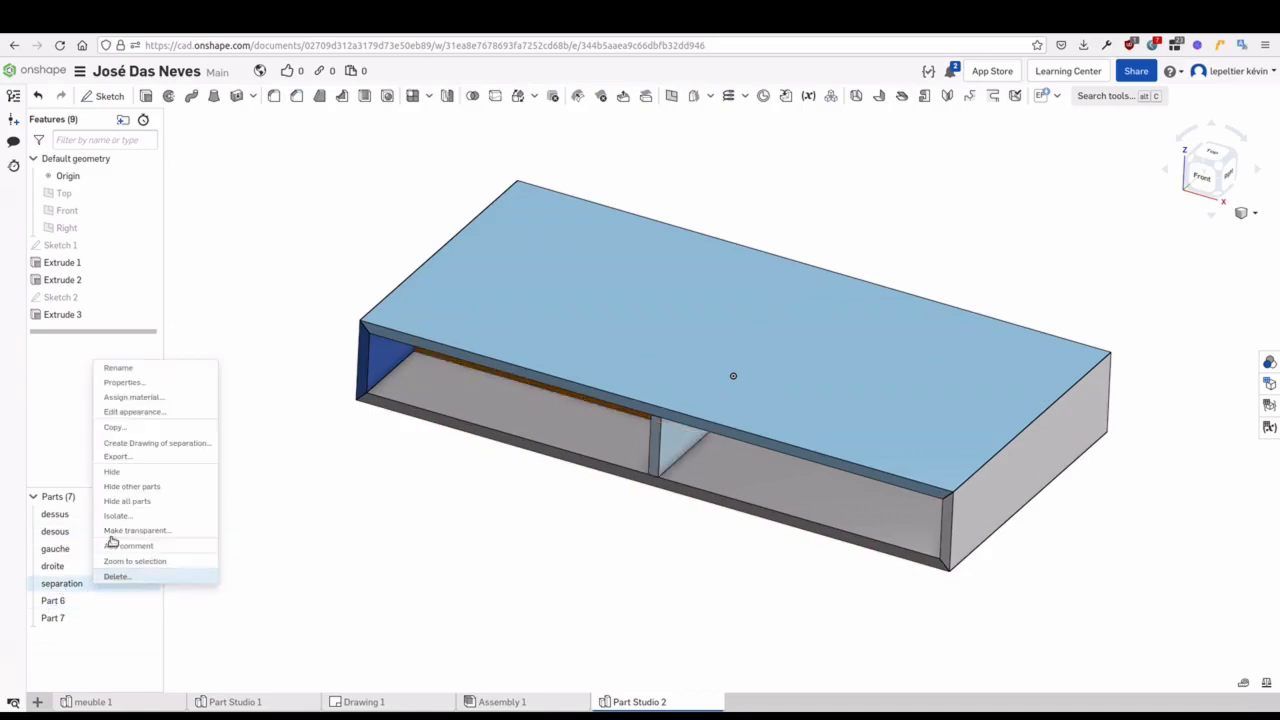
left_click(134, 367)
key("ctrl+c")
left_click(240, 590)
right_click(129, 602)
left_click(165, 380)
key("ctrl+v")
left_click(281, 527)
Rename Part 7 as separation using the copied name
right_click(94, 617)
left_click(148, 398)
key("ctrl+v")
left_click(332, 497)
middle_click_drag(336, 497, 316, 526)
mouse_move(314, 527)
right_mouse_down()
mouse_move(300, 511)
mouse_move(314, 503)
right_mouse_up()
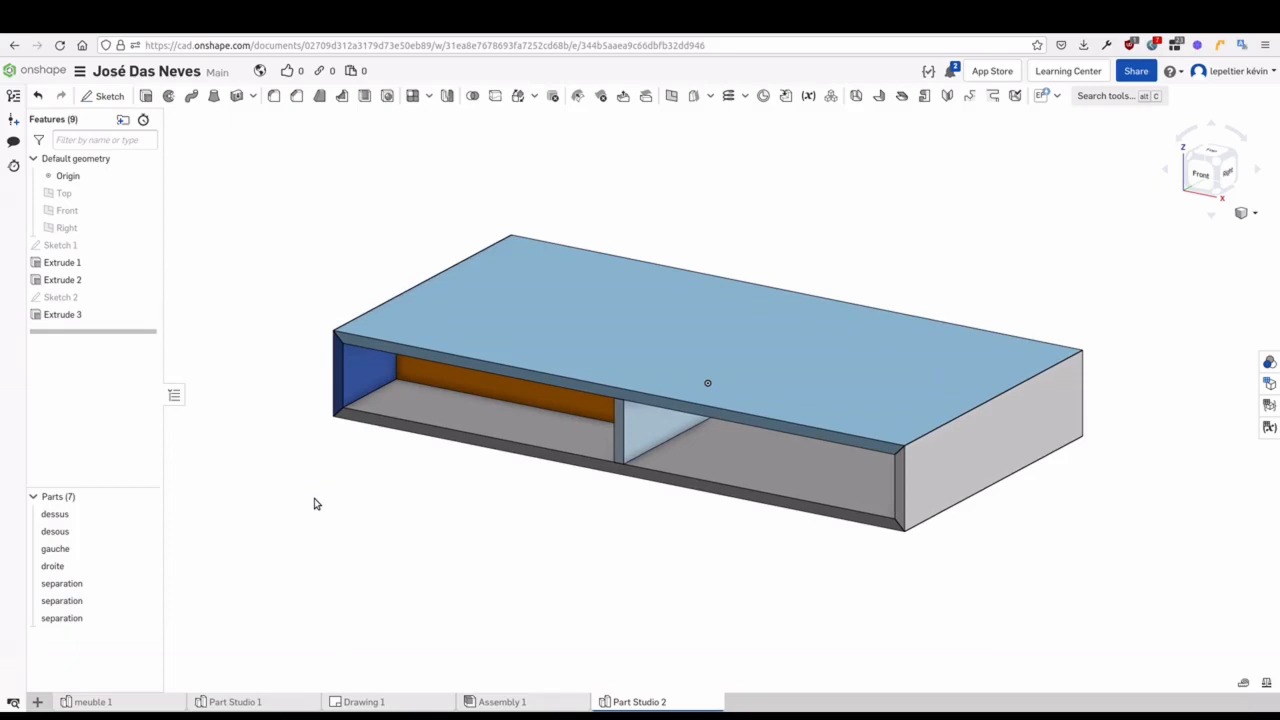
Create a feature folder named haute and place it above Sketch 1
left_click(123, 120)
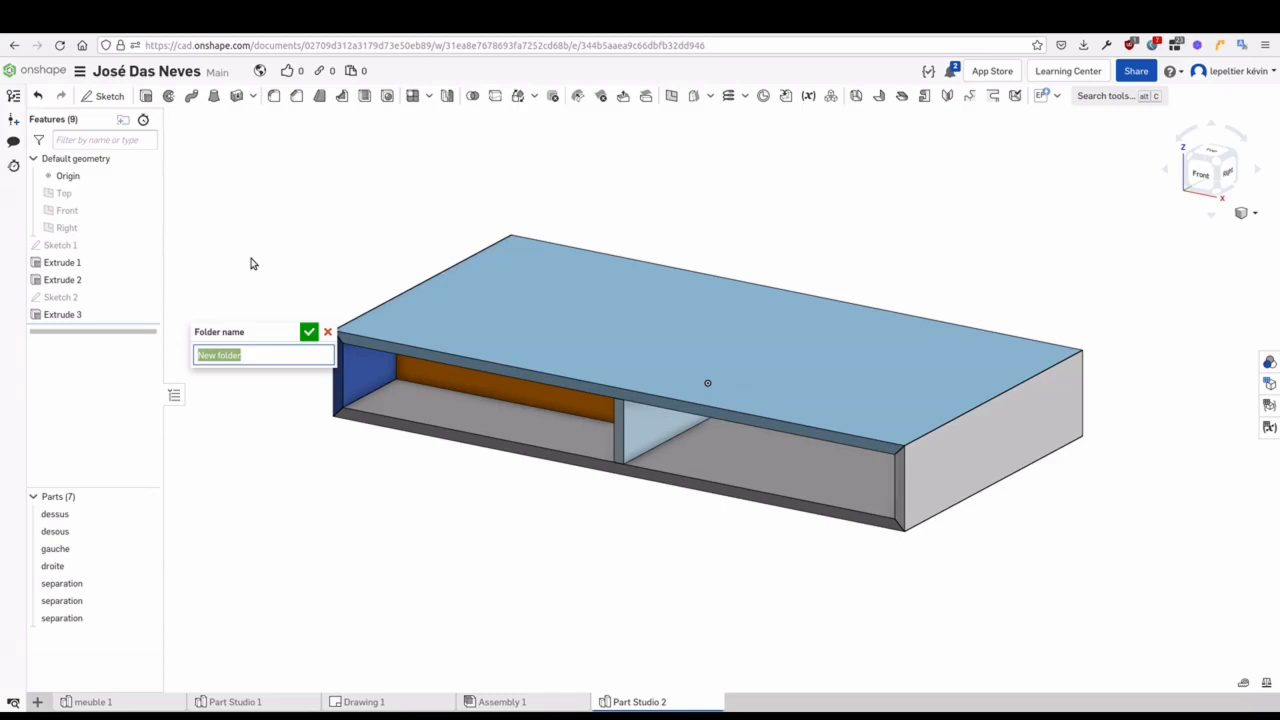
type("haute")
key("Return")
left_click_drag(52, 334, 82, 238)
Move all features from Sketch 1 through Extrude 3 into the haute folder and expand it
left_click(68, 264)
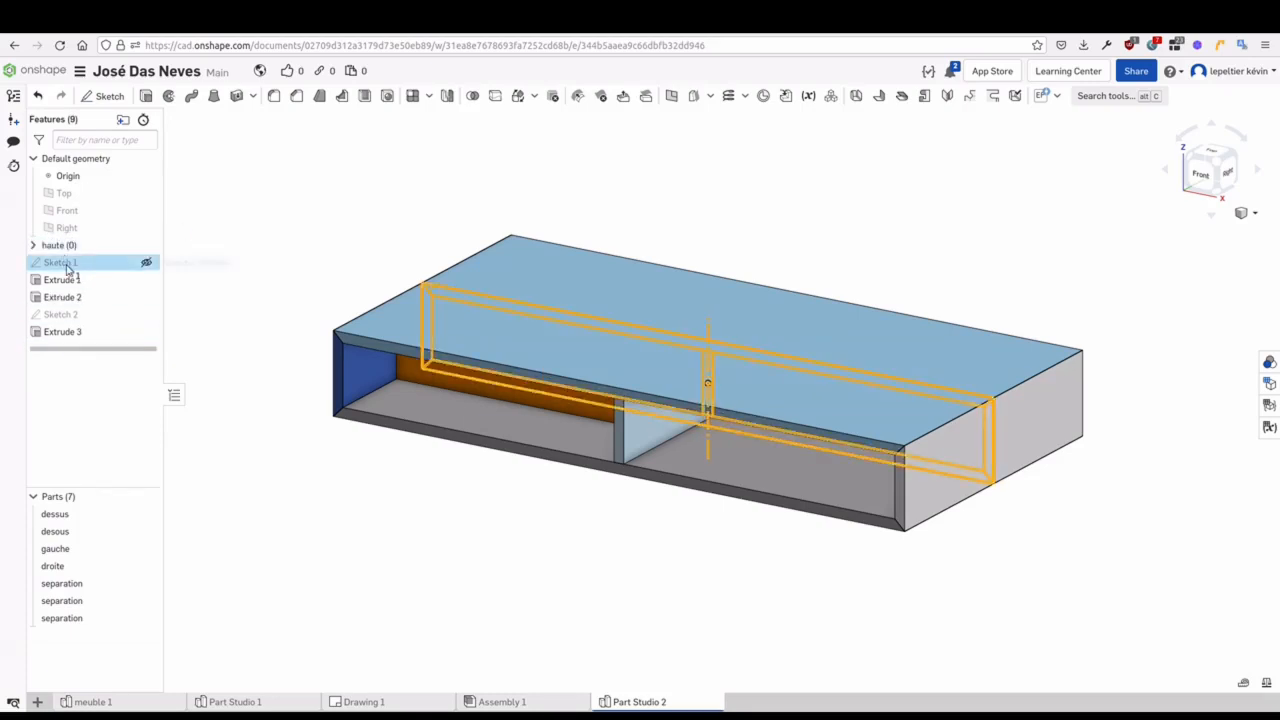
left_click(65, 336, "shift")
left_click_drag(65, 336, 52, 246)
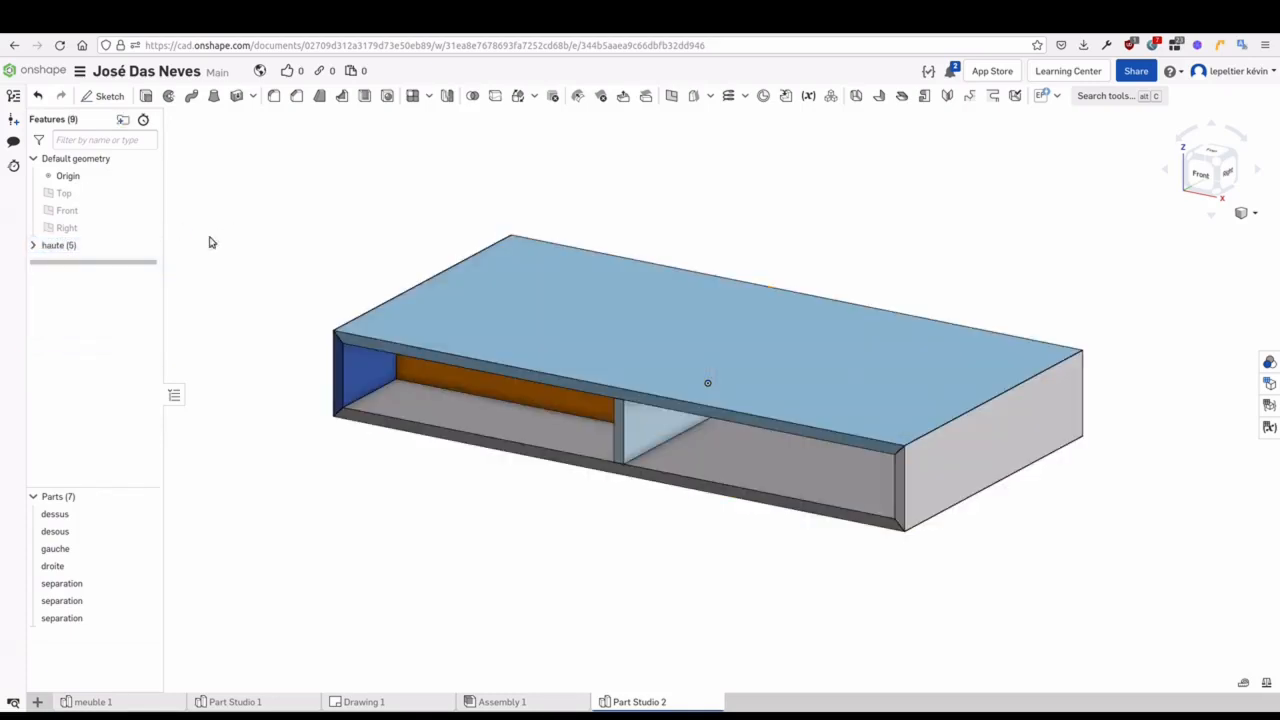
left_click(33, 246)
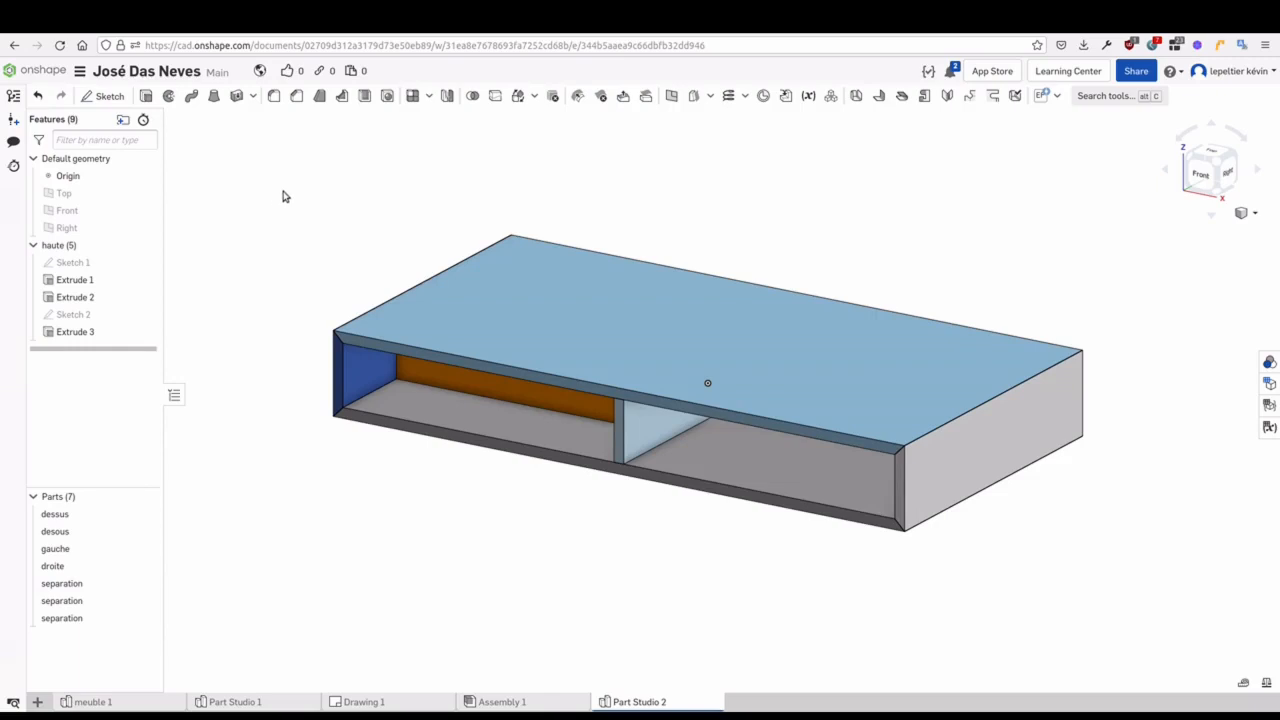
Sketch a diagonal construction line between opposite corners of the bottom panel's underside and finish the sketch
middle_click_drag(265, 268, 258, 280)
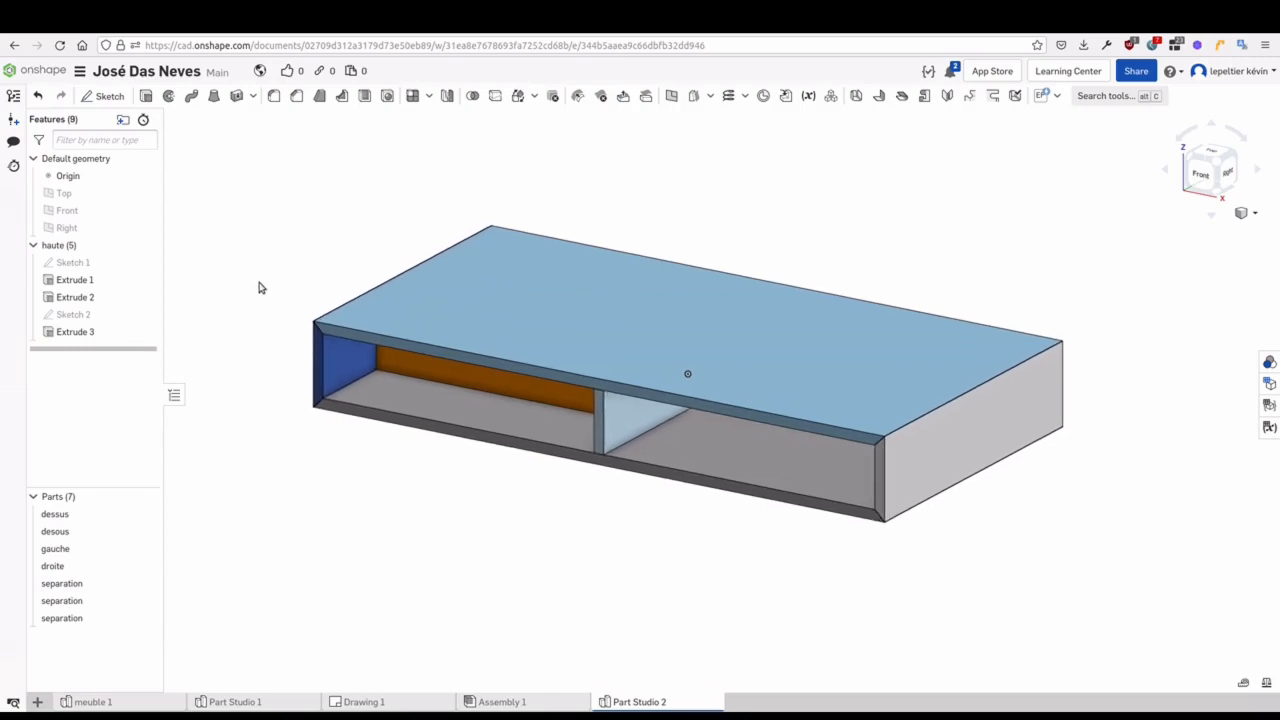
right_click_drag(258, 294, 258, 239)
middle_click_drag(248, 301, 253, 261)
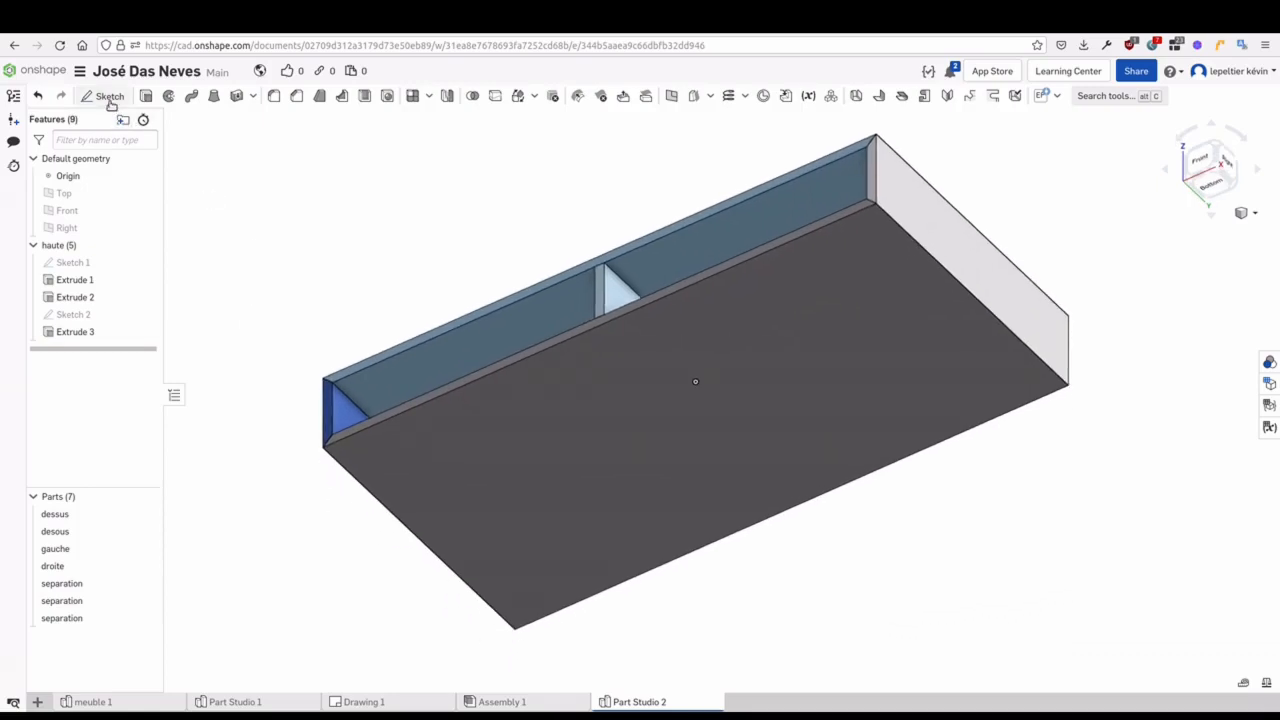
left_click(108, 99)
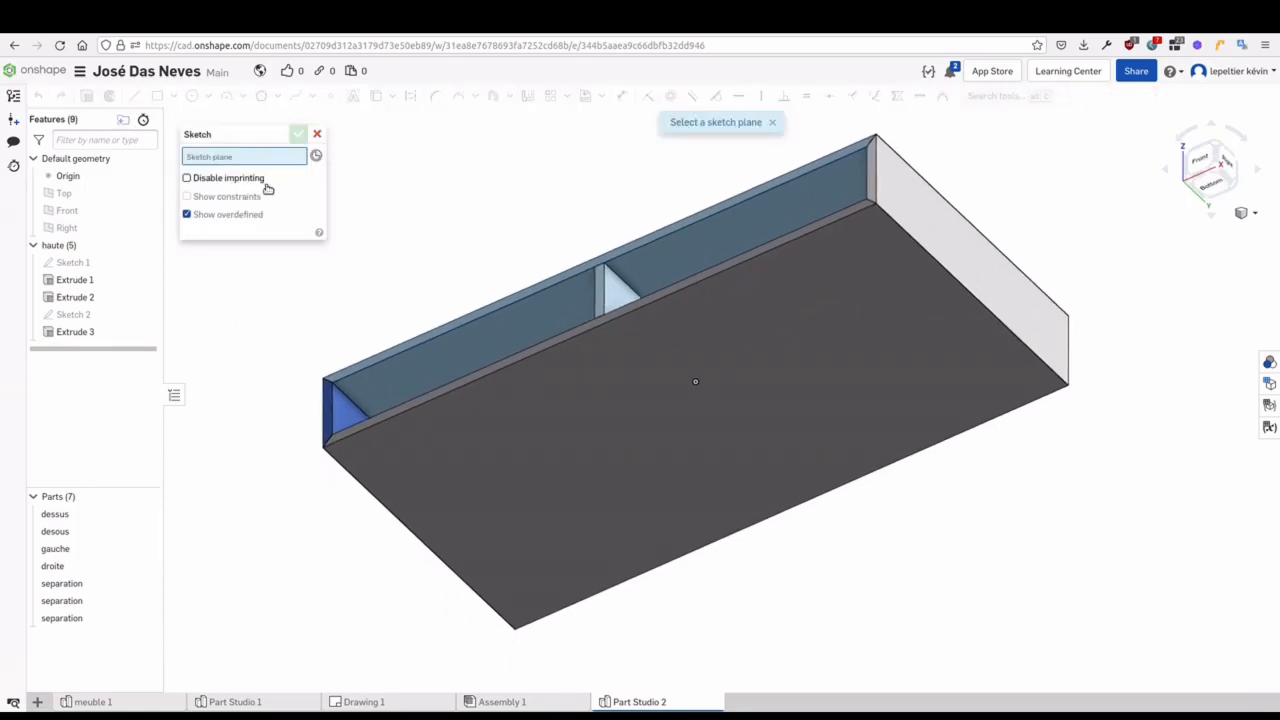
left_click(593, 421)
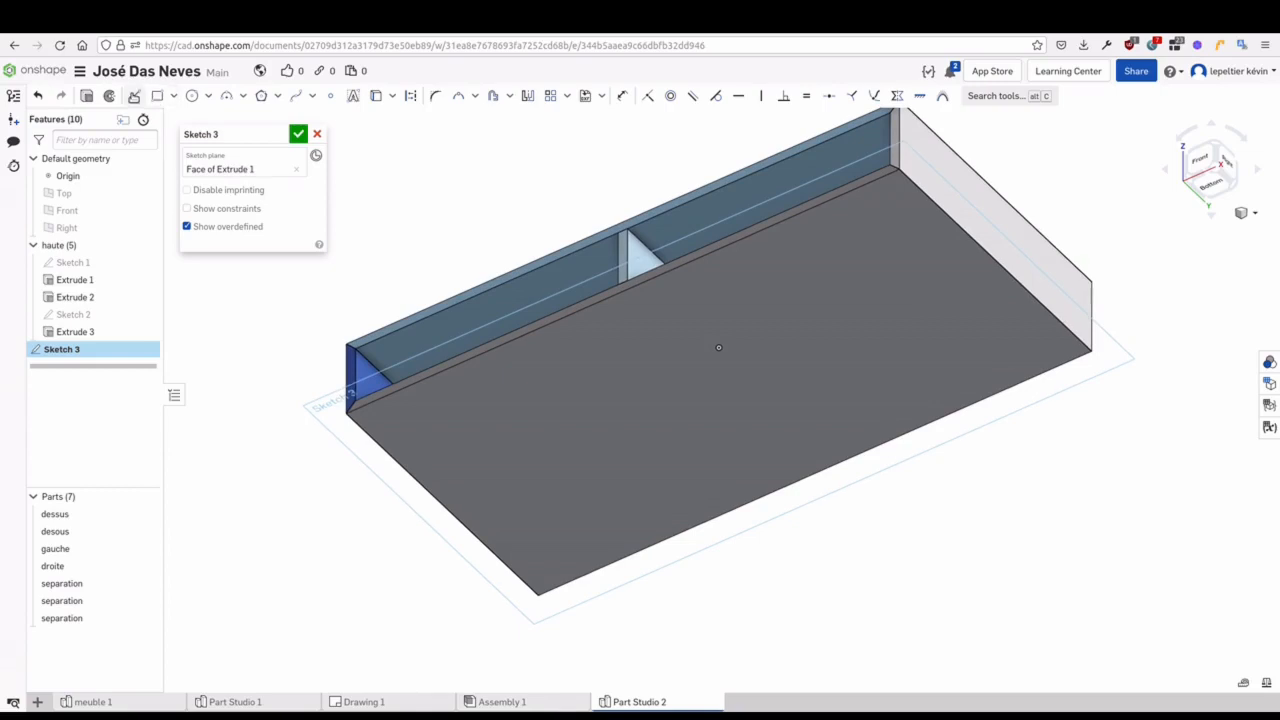
left_click(364, 430)
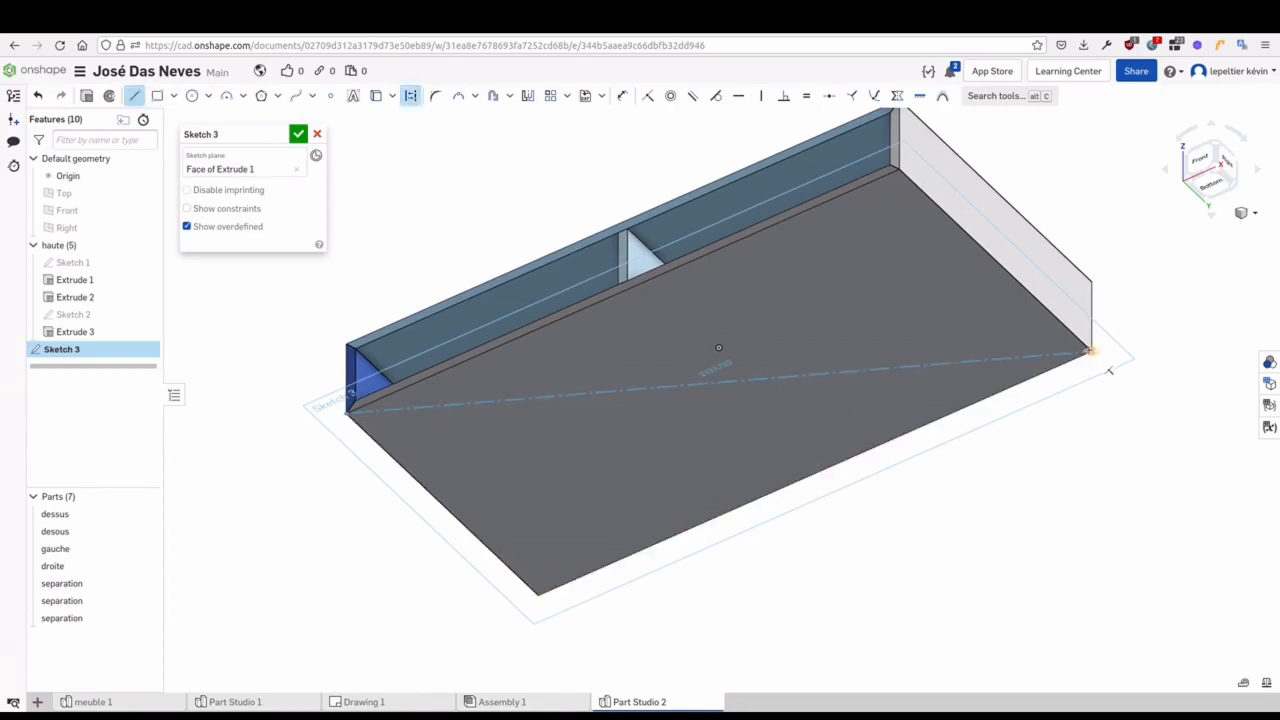
left_click(1090, 352)
key("Escape")
left_click(413, 100)
middle_click_drag(420, 230, 421, 238)
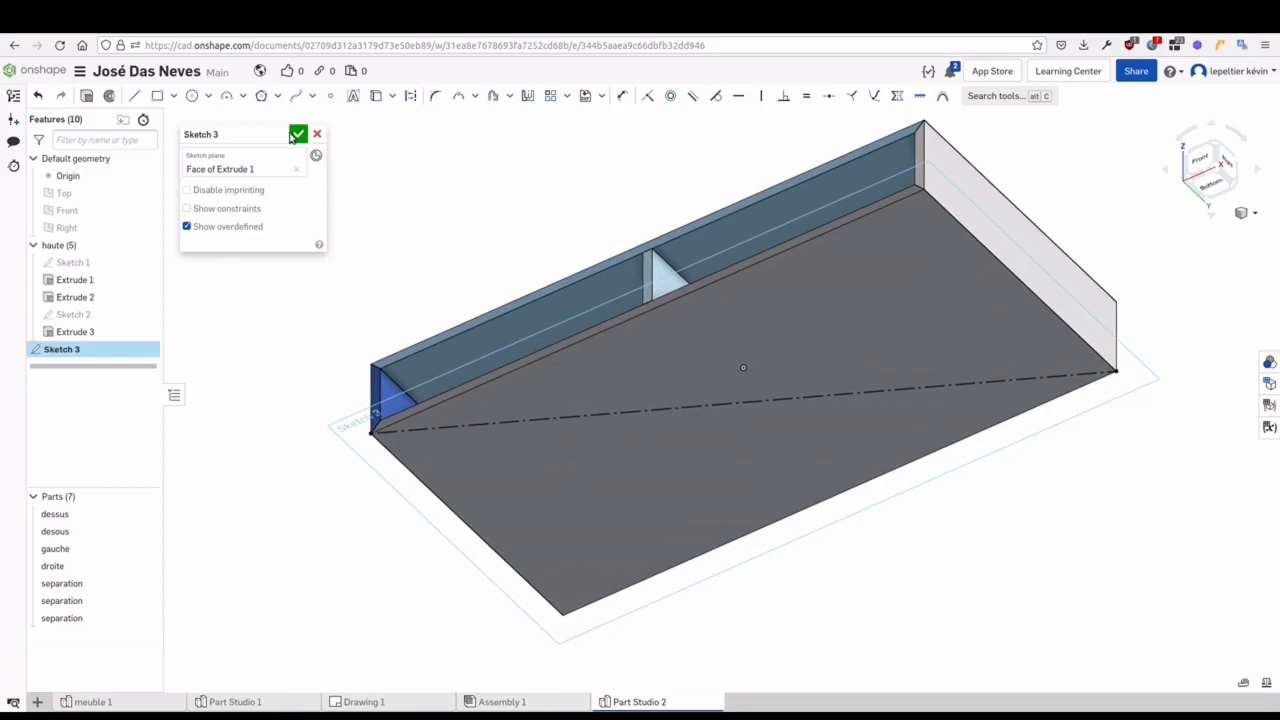
left_click(298, 133)
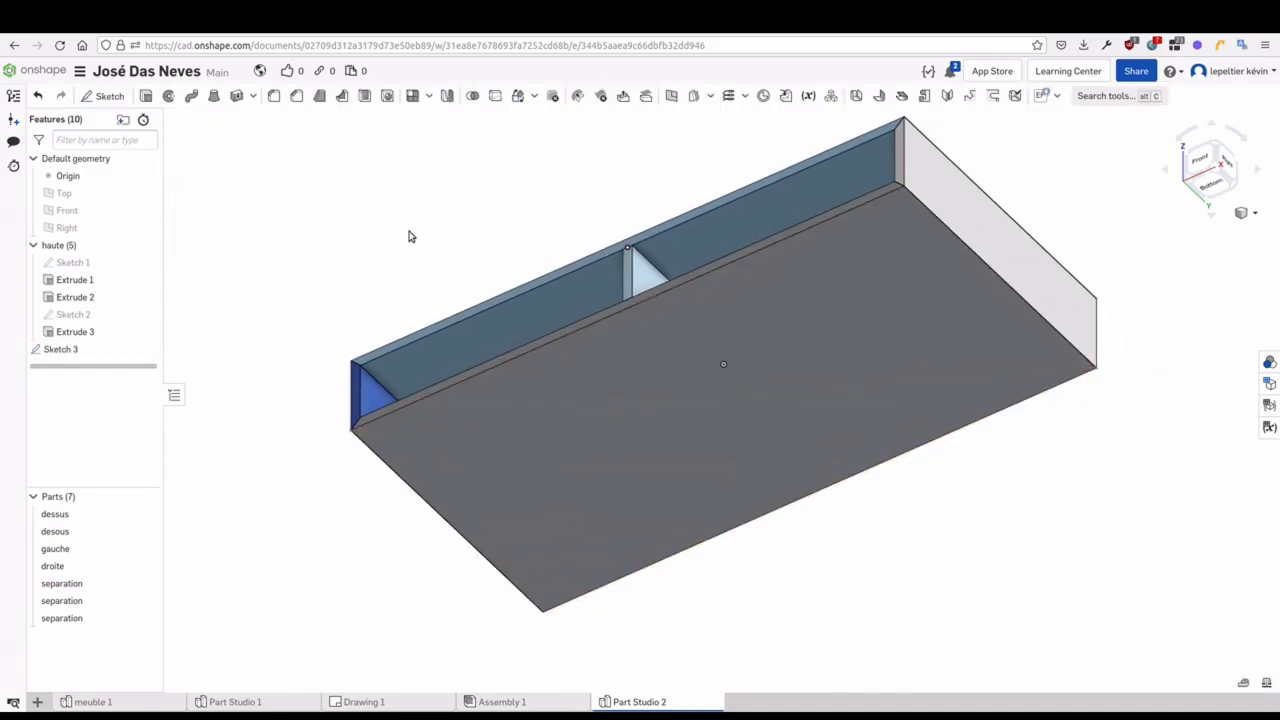
Show the default Top, Front and Right planes and examine their position around the central divider
left_click(669, 97)
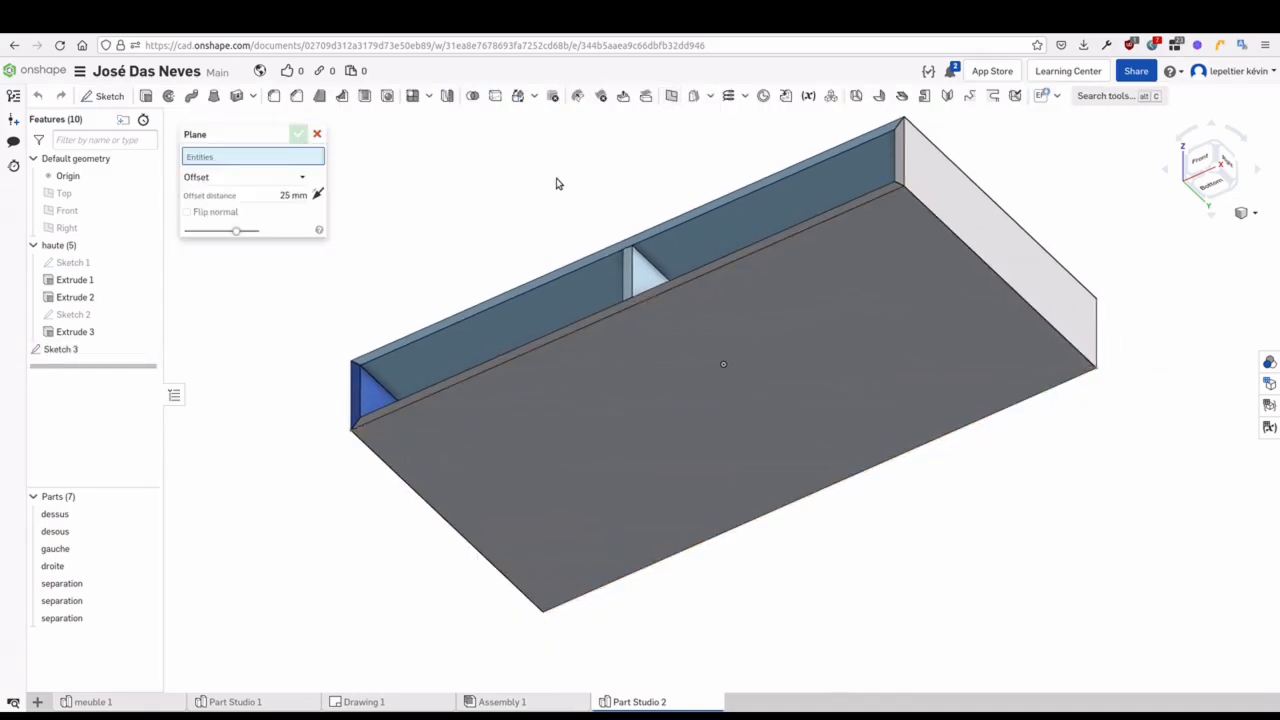
left_click(316, 132)
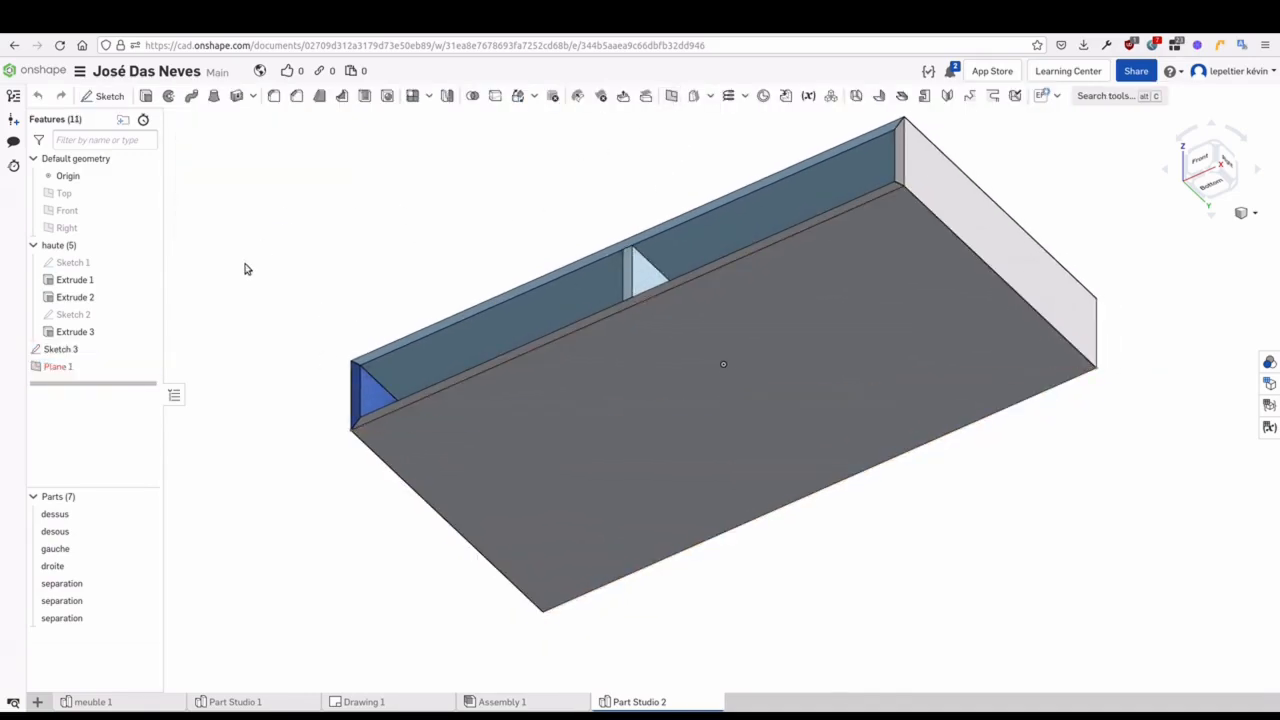
left_click(146, 194)
left_click(146, 211)
left_click(146, 229)
right_click_drag(685, 358, 803, 326)
scroll(764, 397, "up", 5)
right_click_drag(764, 397, 714, 489)
scroll(688, 488, "up", 3)
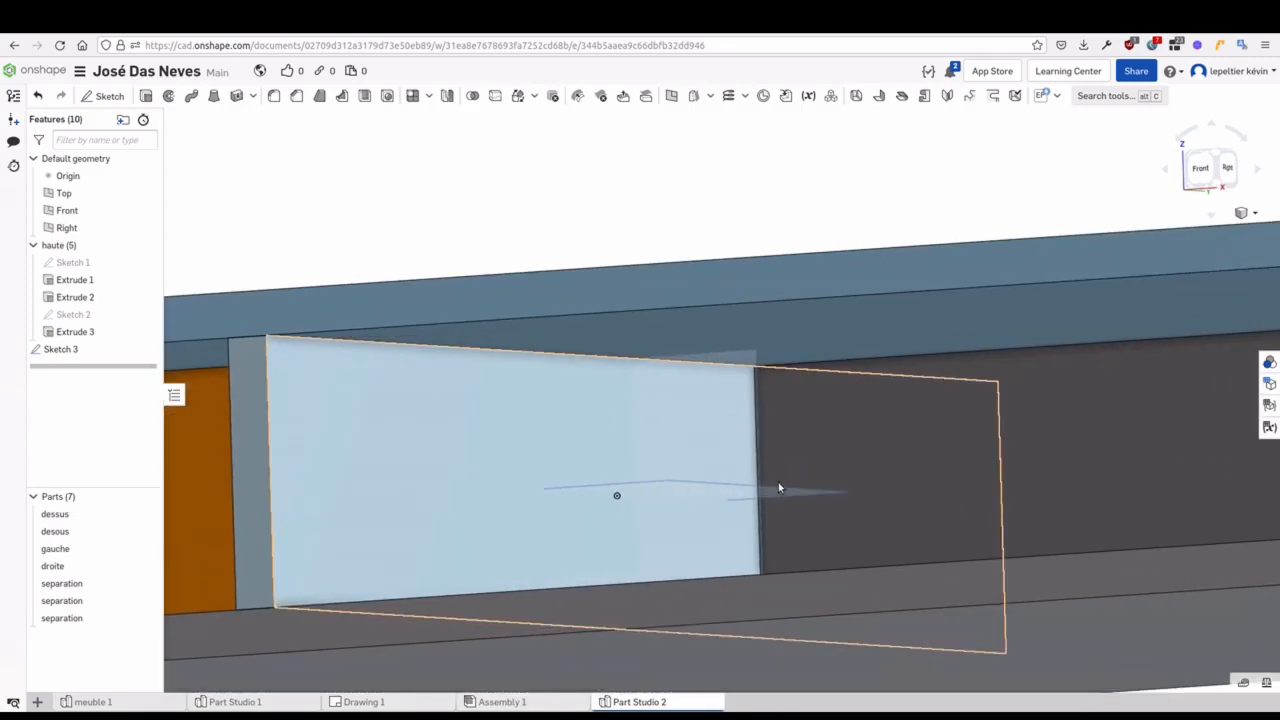
scroll(693, 490, "down", 6)
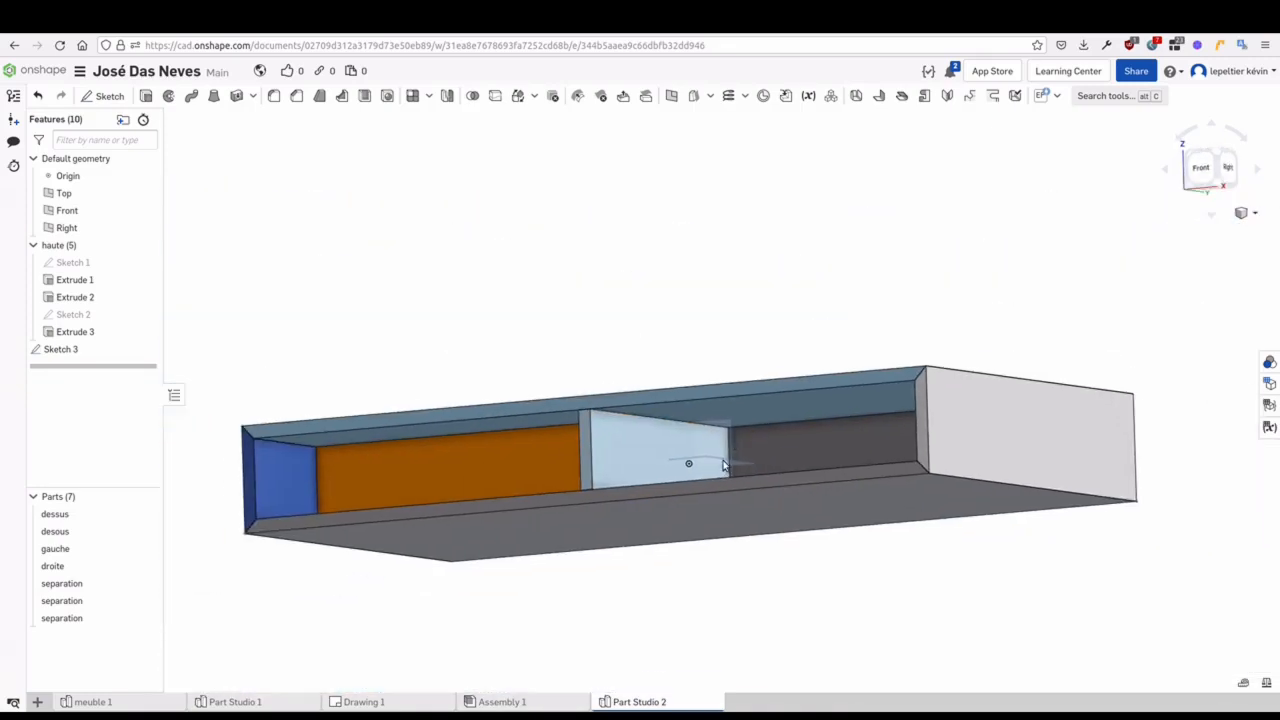
Hide the default planes and create a Line angle plane at 0 deg through the underside's diagonal construction line
left_click(146, 228)
left_click(146, 210)
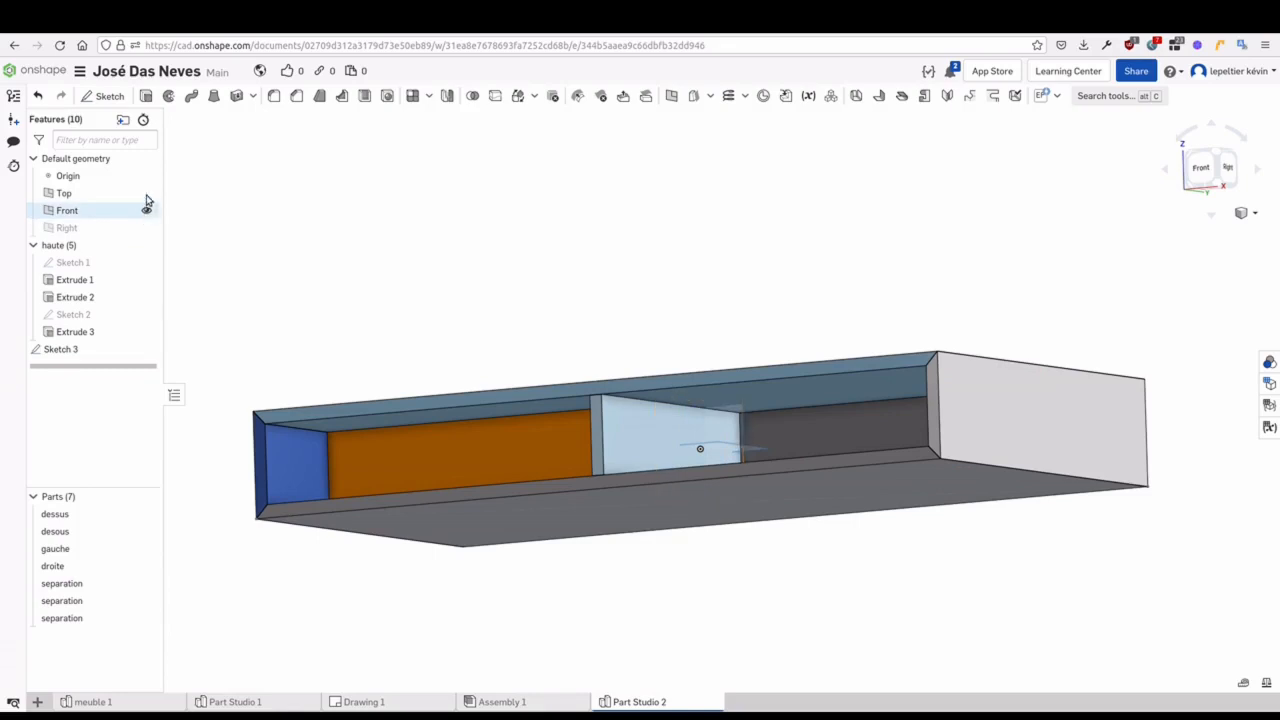
middle_click_drag(415, 272, 489, 244)
right_click_drag(521, 271, 730, 131)
left_click(578, 97)
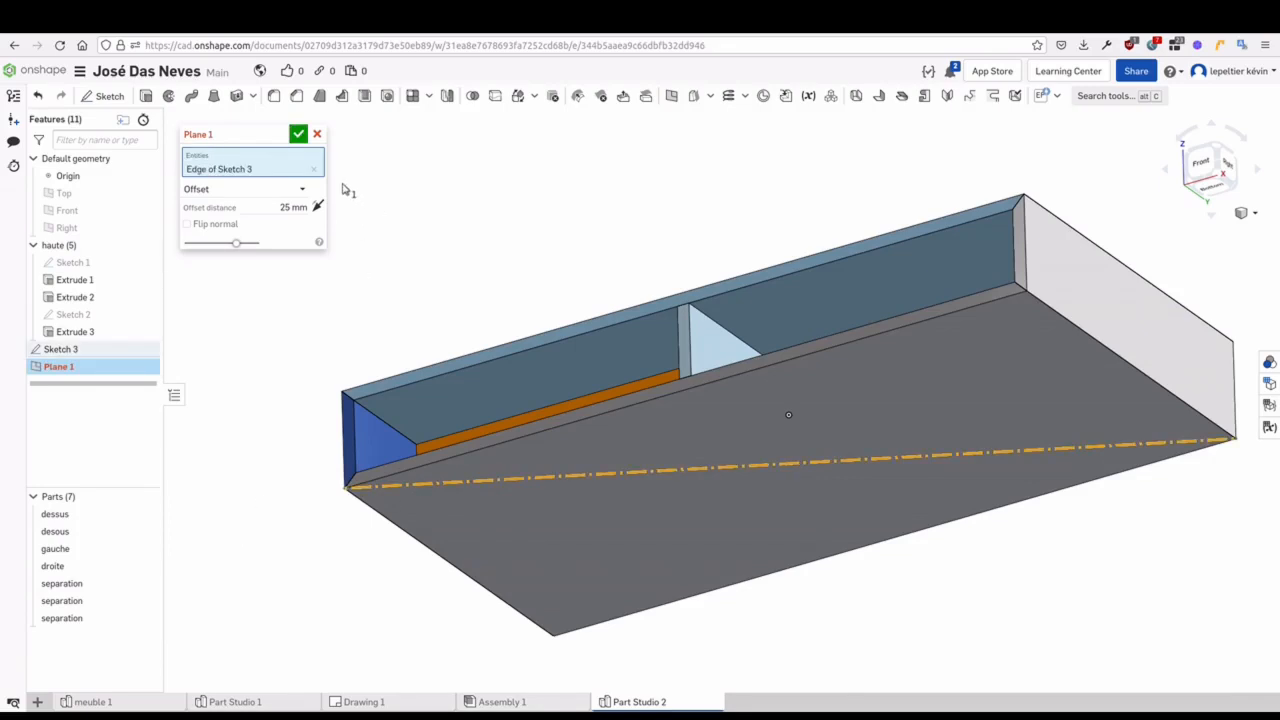
left_click(299, 190)
left_click(206, 248)
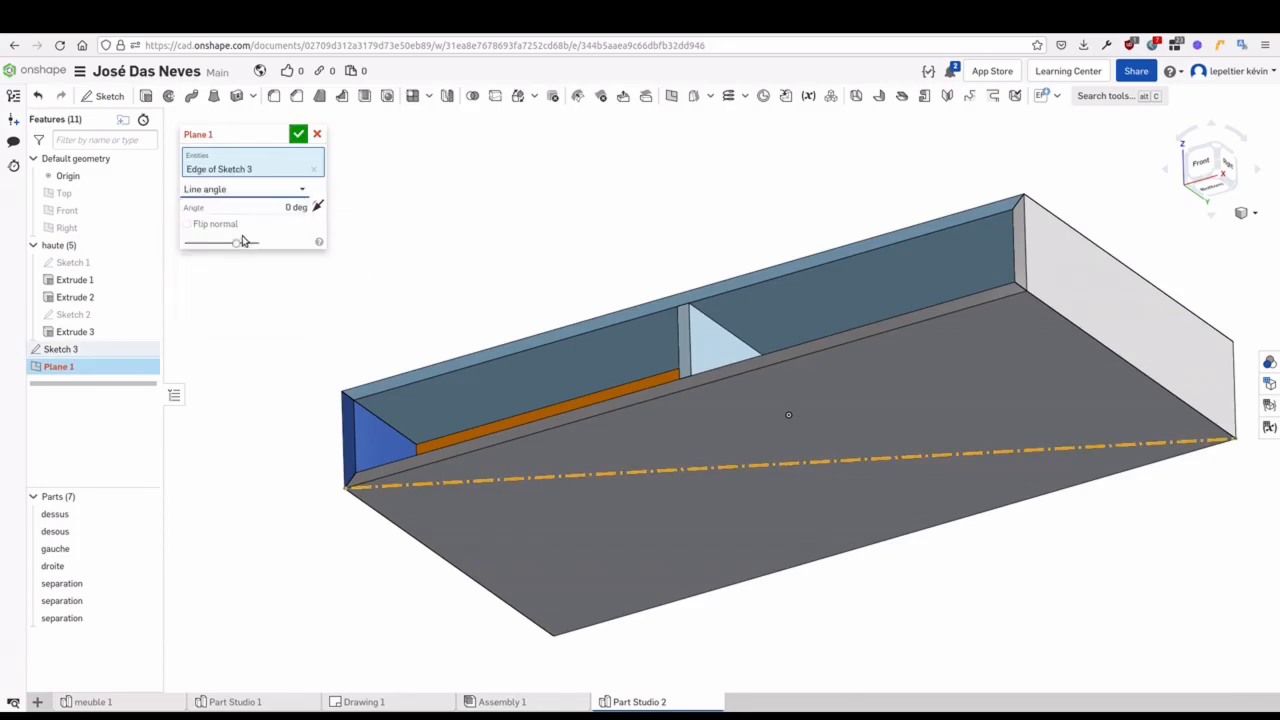
left_click(283, 211)
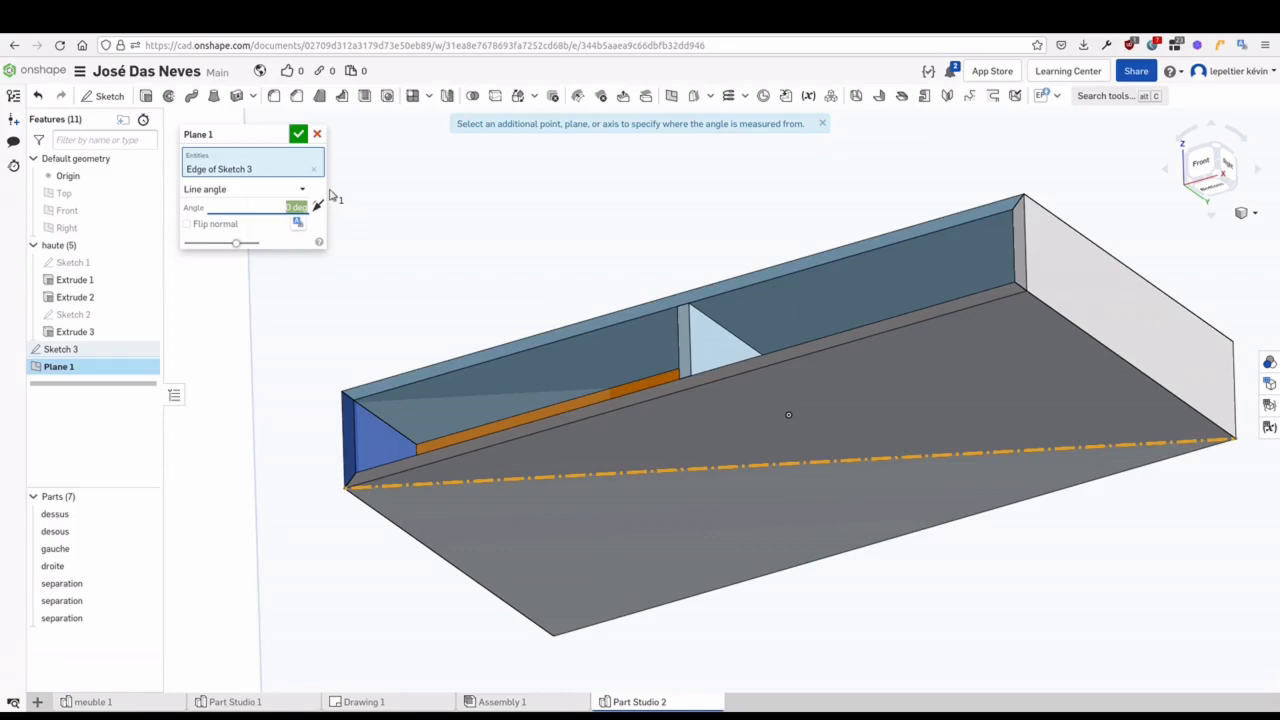
left_click(299, 137)
Create an empty sketch on the new diagonal plane and hide that plane
scroll(547, 343, "down", 3)
right_click_drag(556, 358, 516, 394)
middle_click_drag(248, 342, 266, 314)
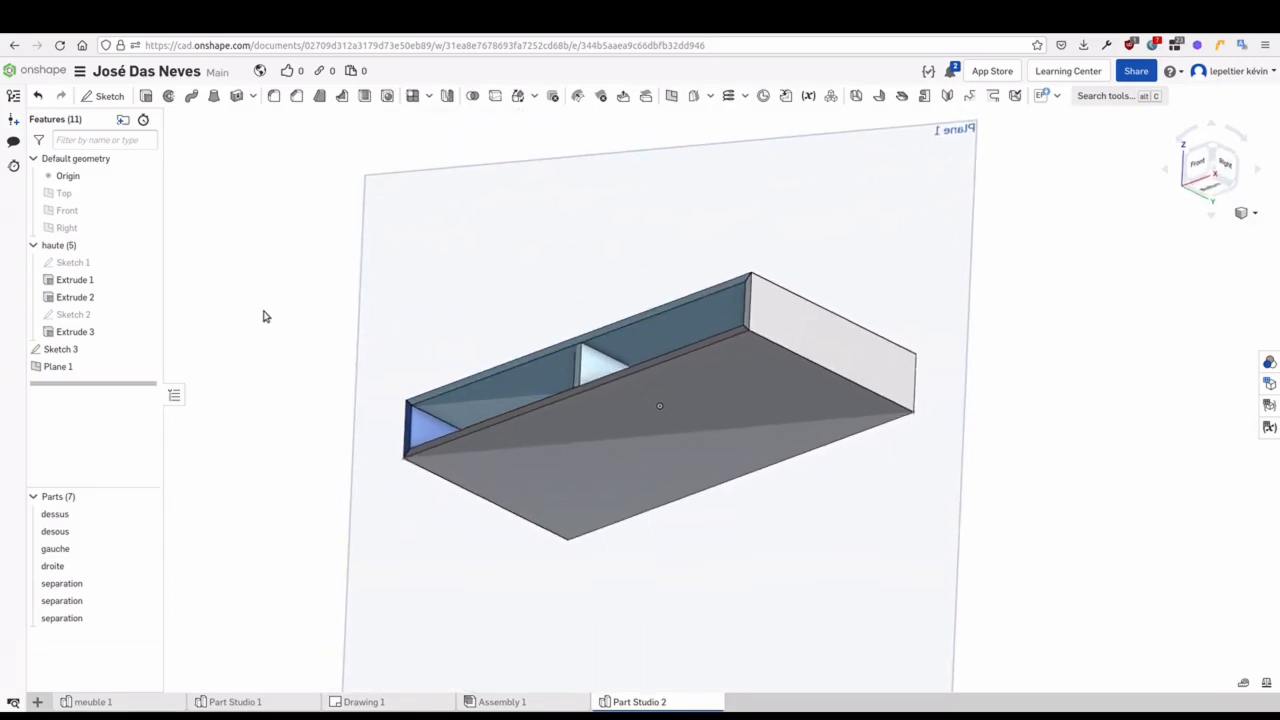
left_click(107, 96)
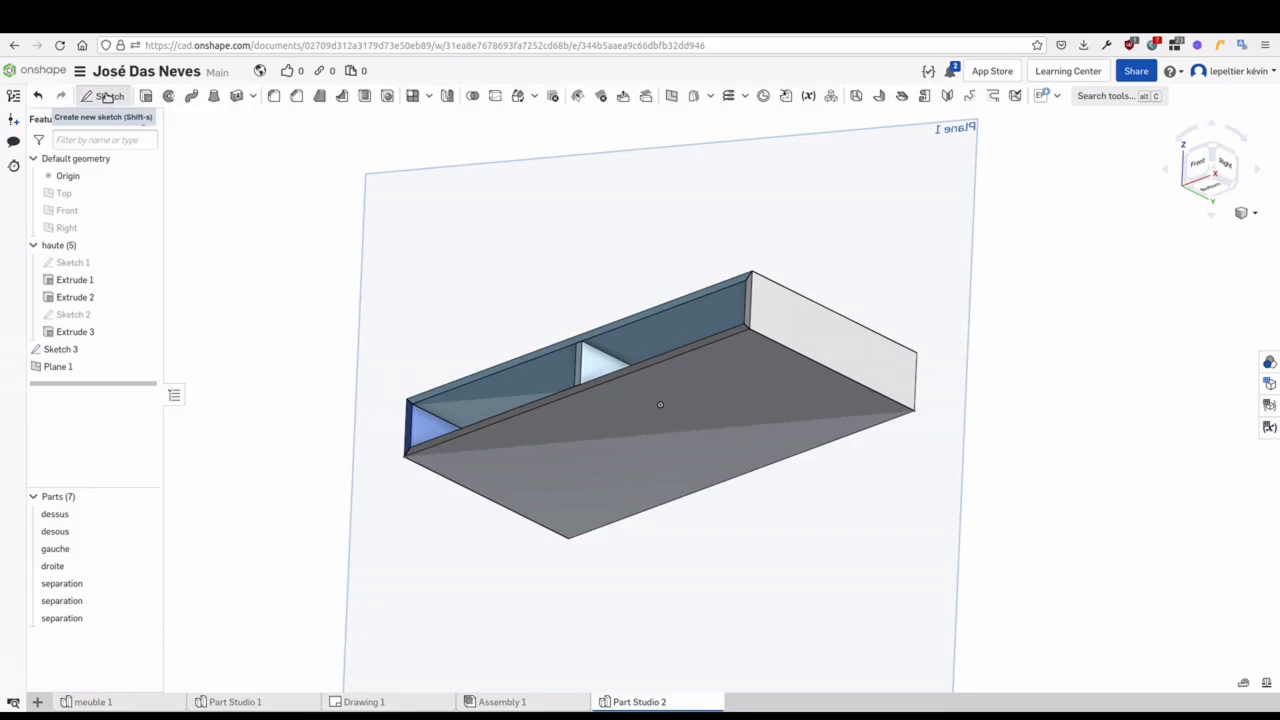
left_click(418, 218)
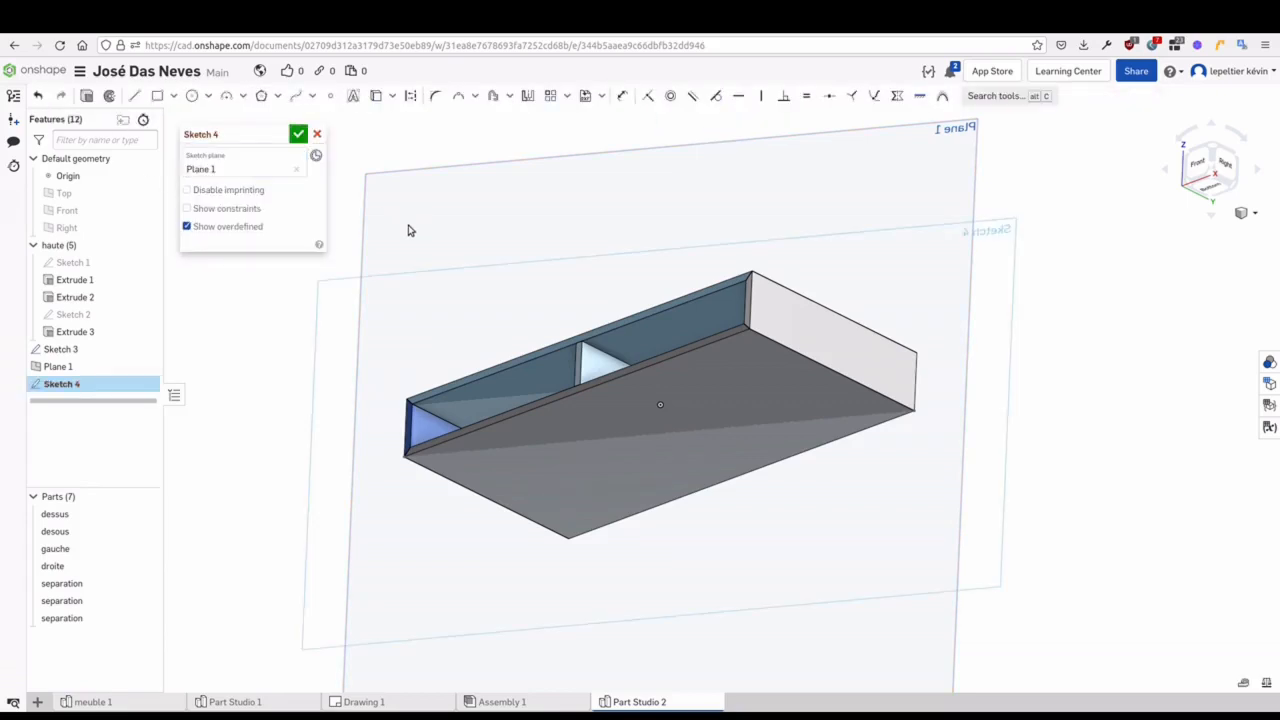
middle_click_drag(398, 255, 405, 249)
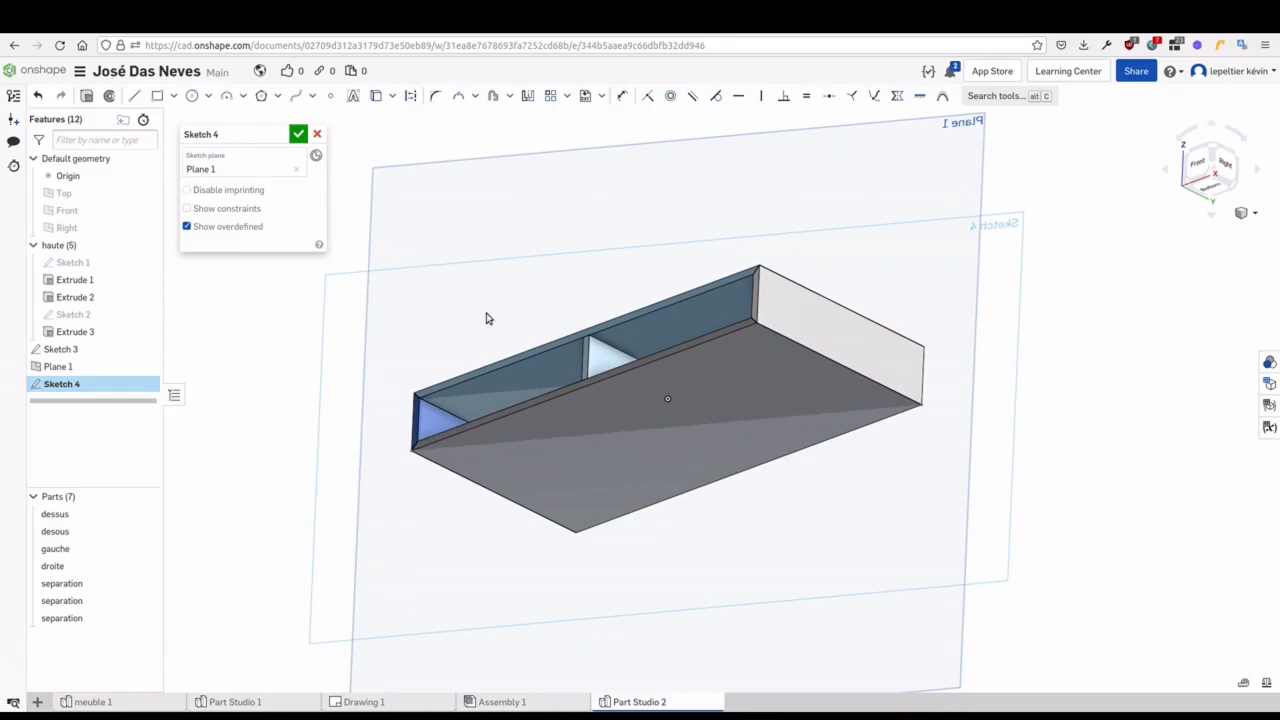
right_click_drag(455, 527, 328, 507)
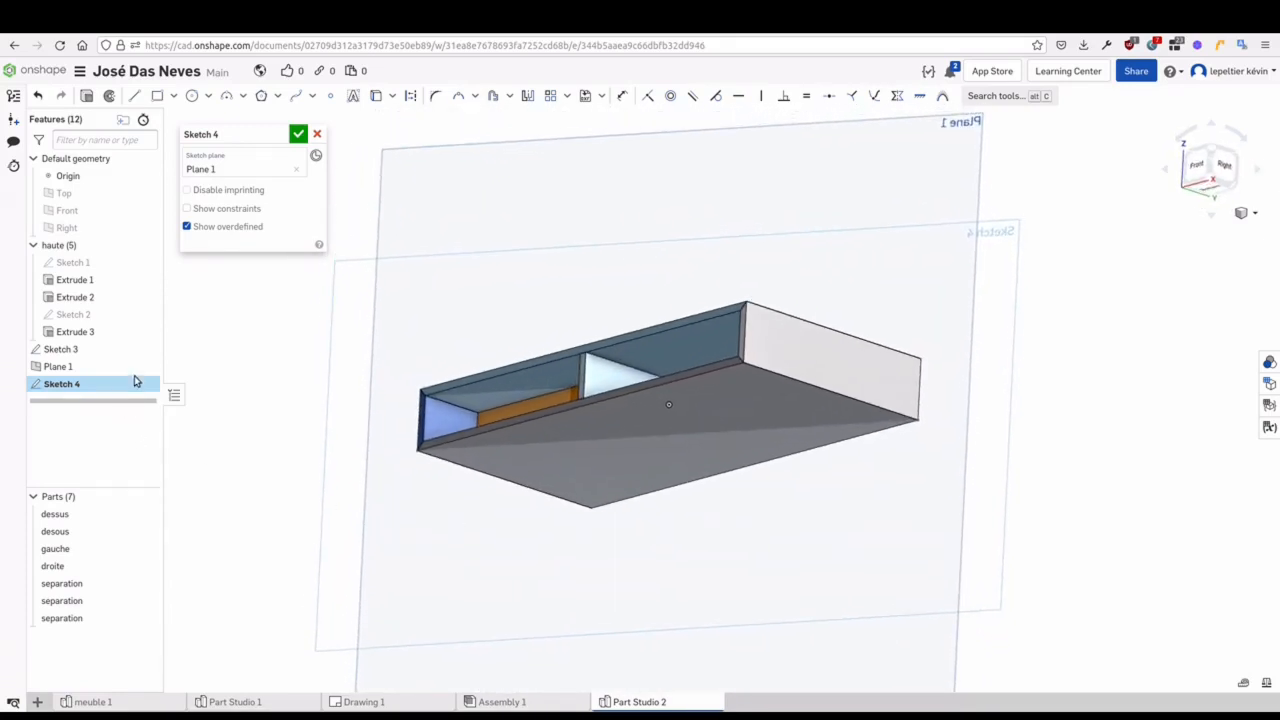
left_click(147, 369)
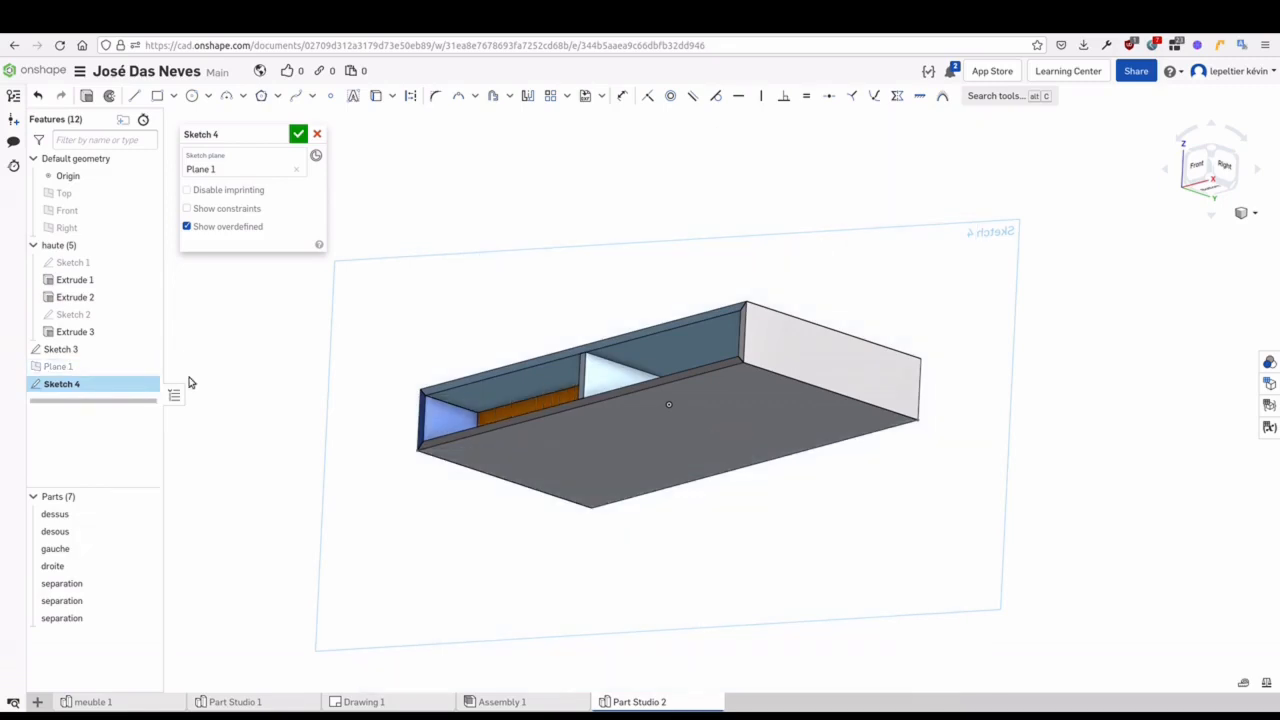
left_click(300, 136)
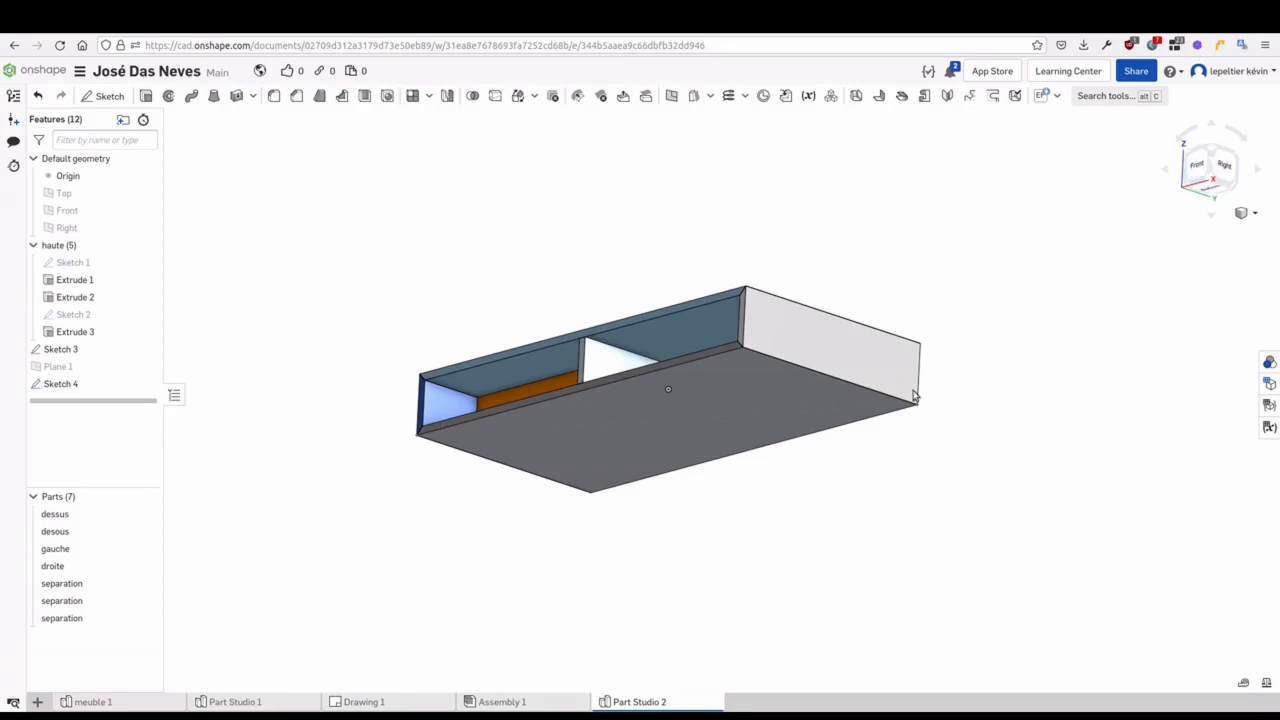
Orient the view normal to Sketch 4 and reopen the sketch for editing
right_click(76, 388)
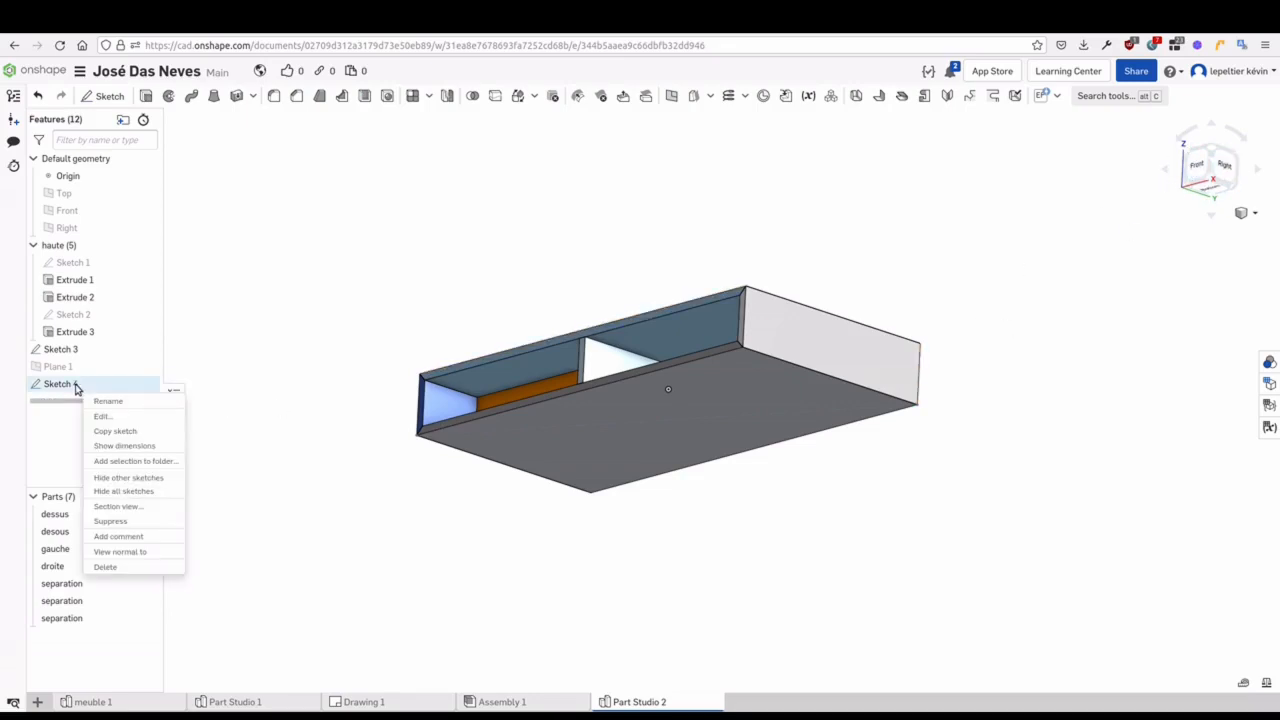
left_click(120, 552)
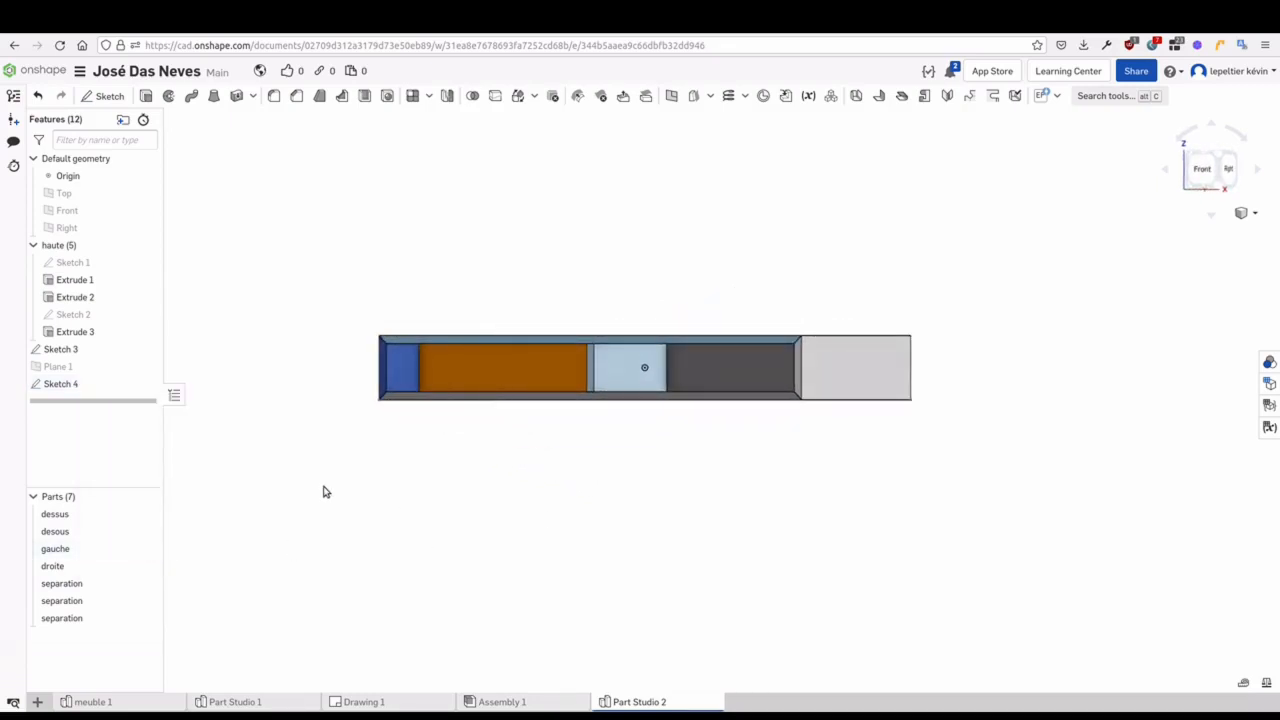
double_click(72, 388)
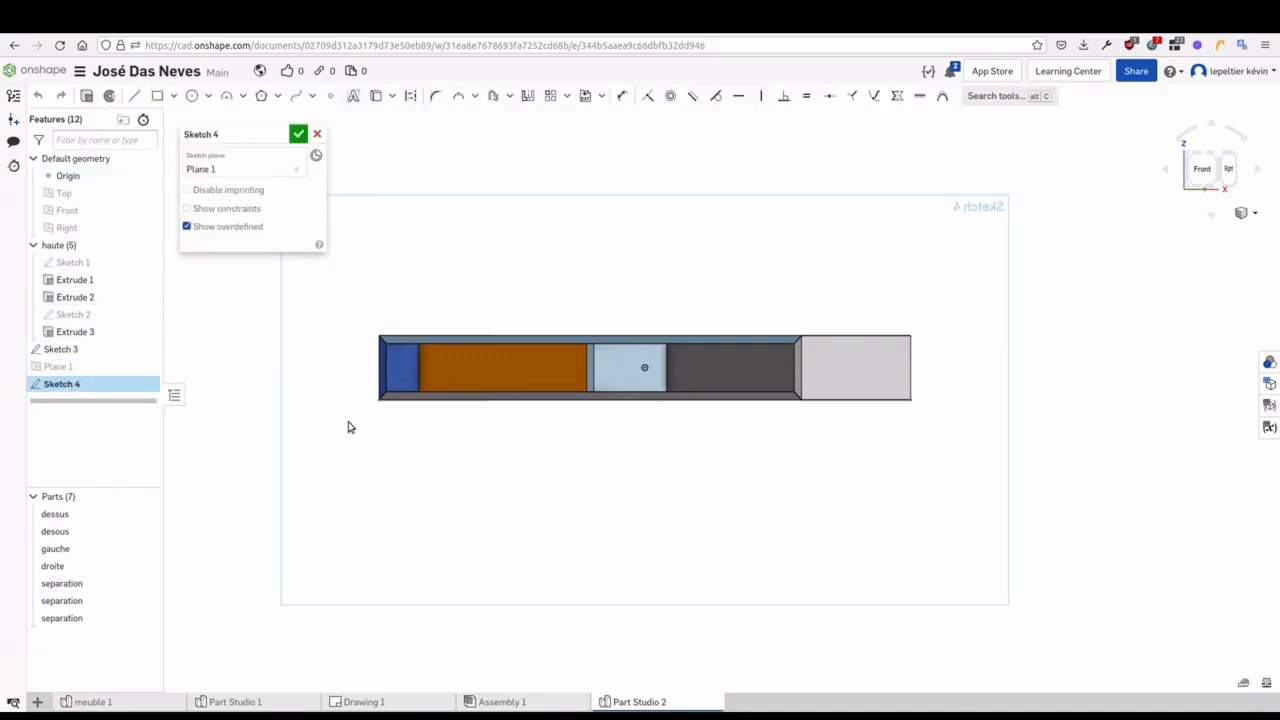
Sketch a slanted tapering leg below the box's underside with a foot about 24 mm wide and an inner edge about 260 mm long
left_click(135, 96)
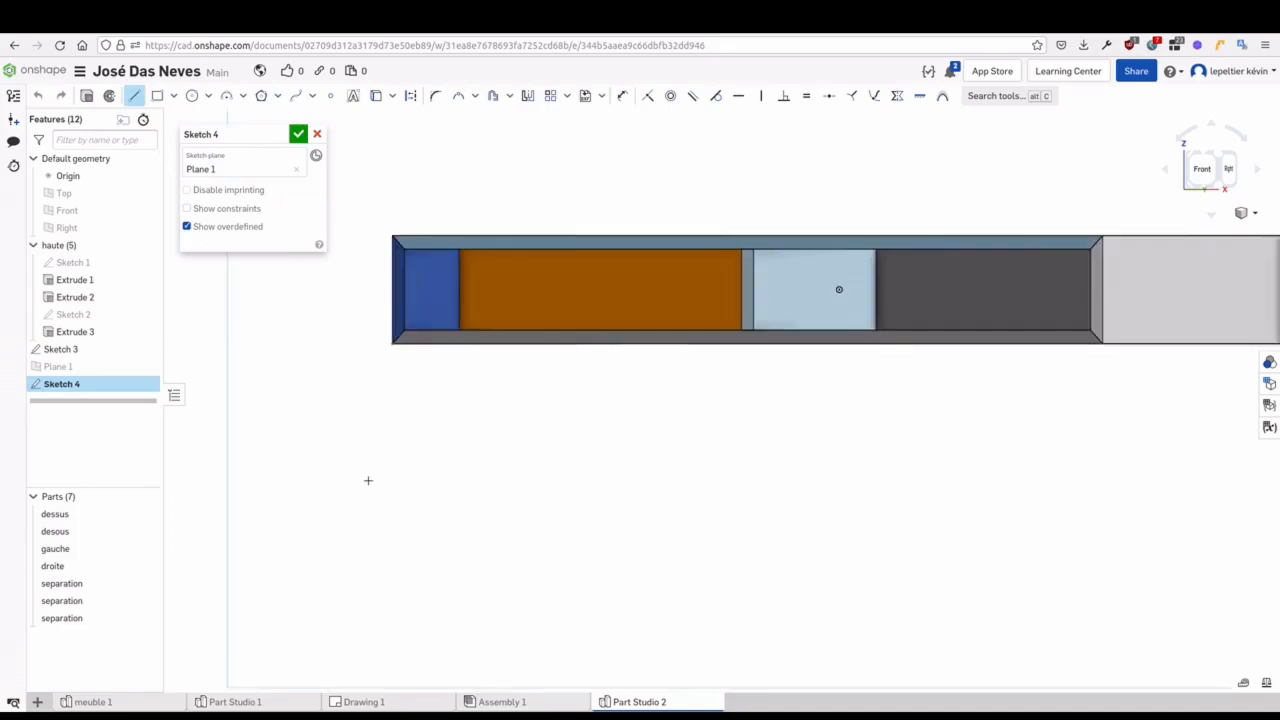
scroll(366, 480, "up", 3)
left_click(503, 293)
left_click(418, 492)
left_click(440, 491)
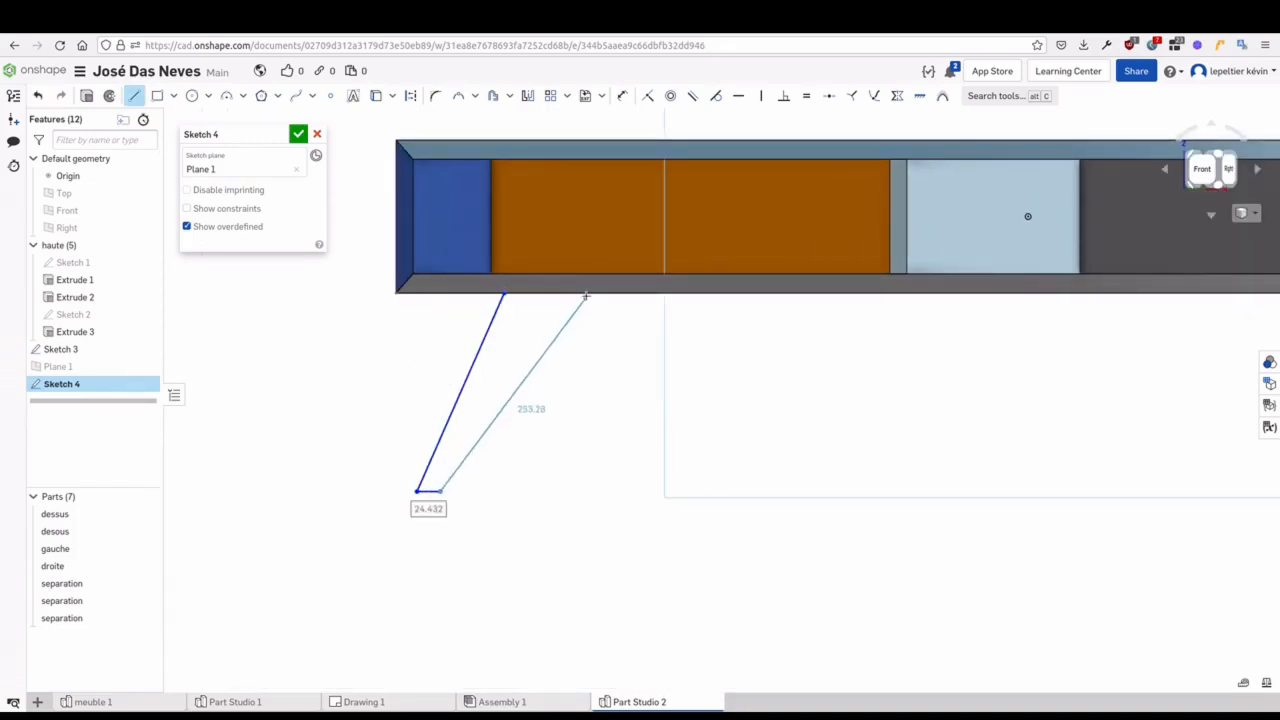
left_click(590, 293)
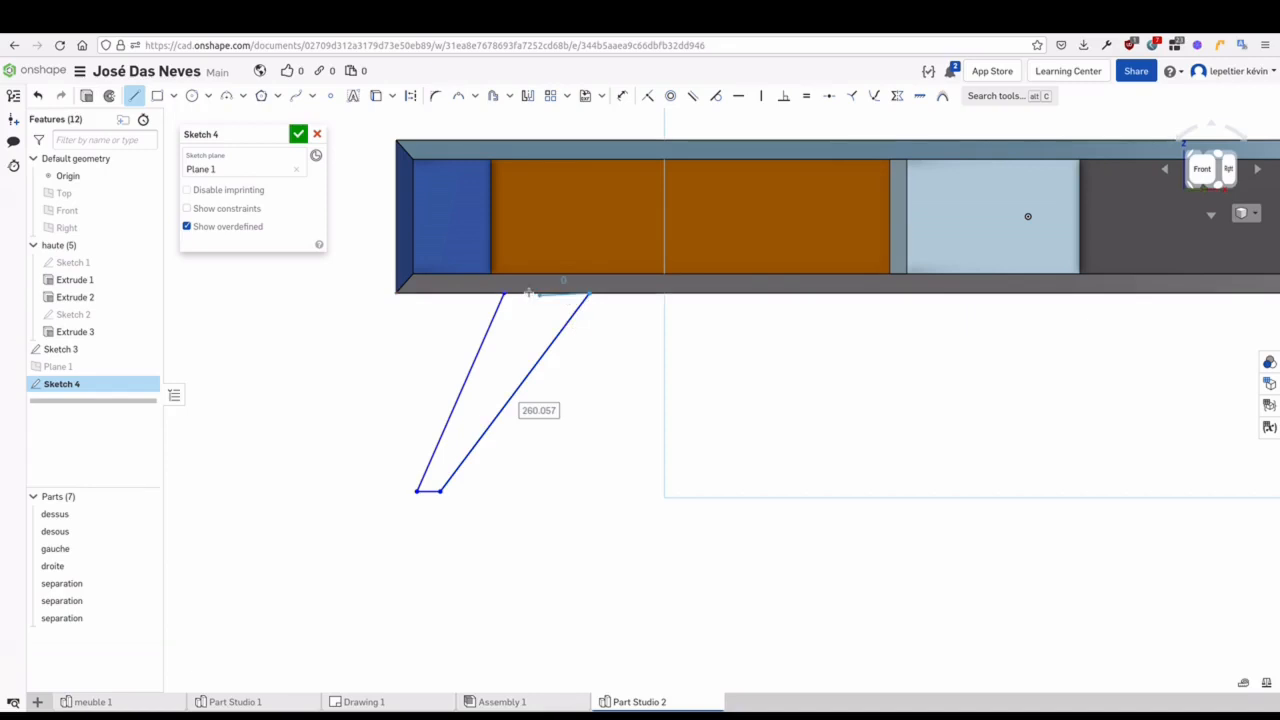
Sketch a horizontal rail under the box, about 468 mm along its upper edge and 54 mm high, ending on the leg's outer edge
left_click(135, 96)
left_click(504, 294)
left_click(950, 294)
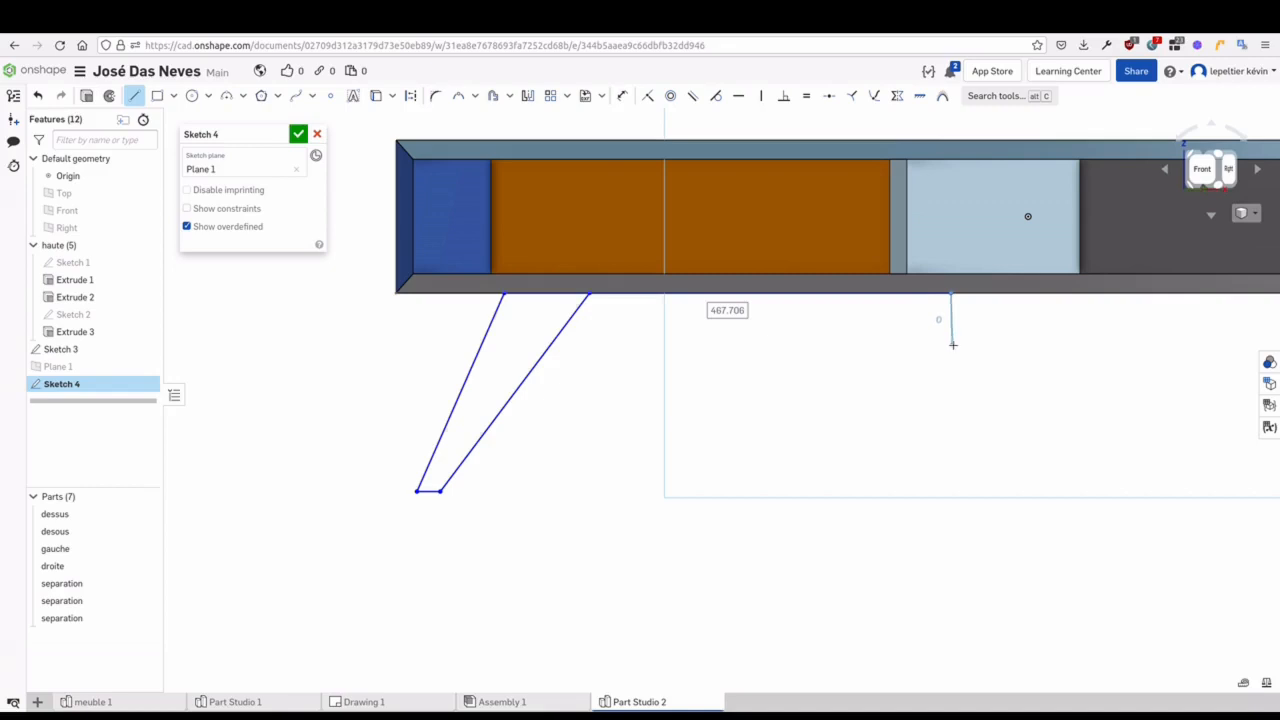
left_click(950, 344)
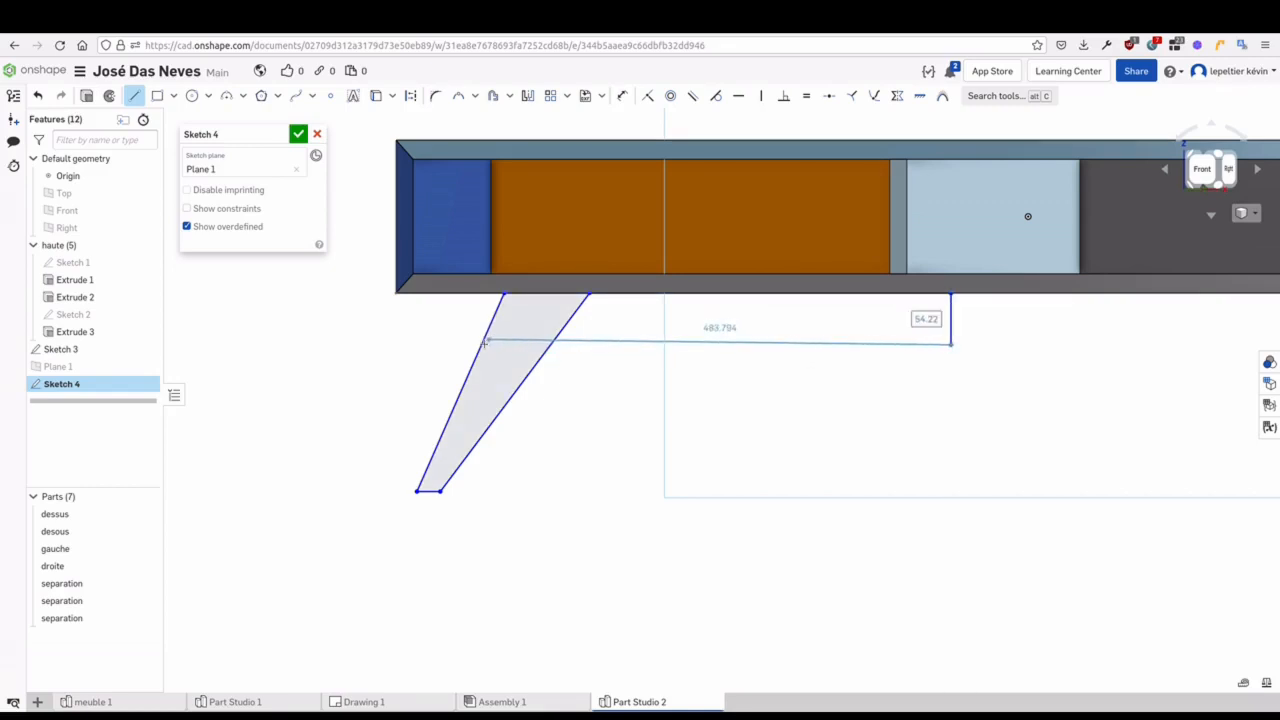
left_click(481, 345)
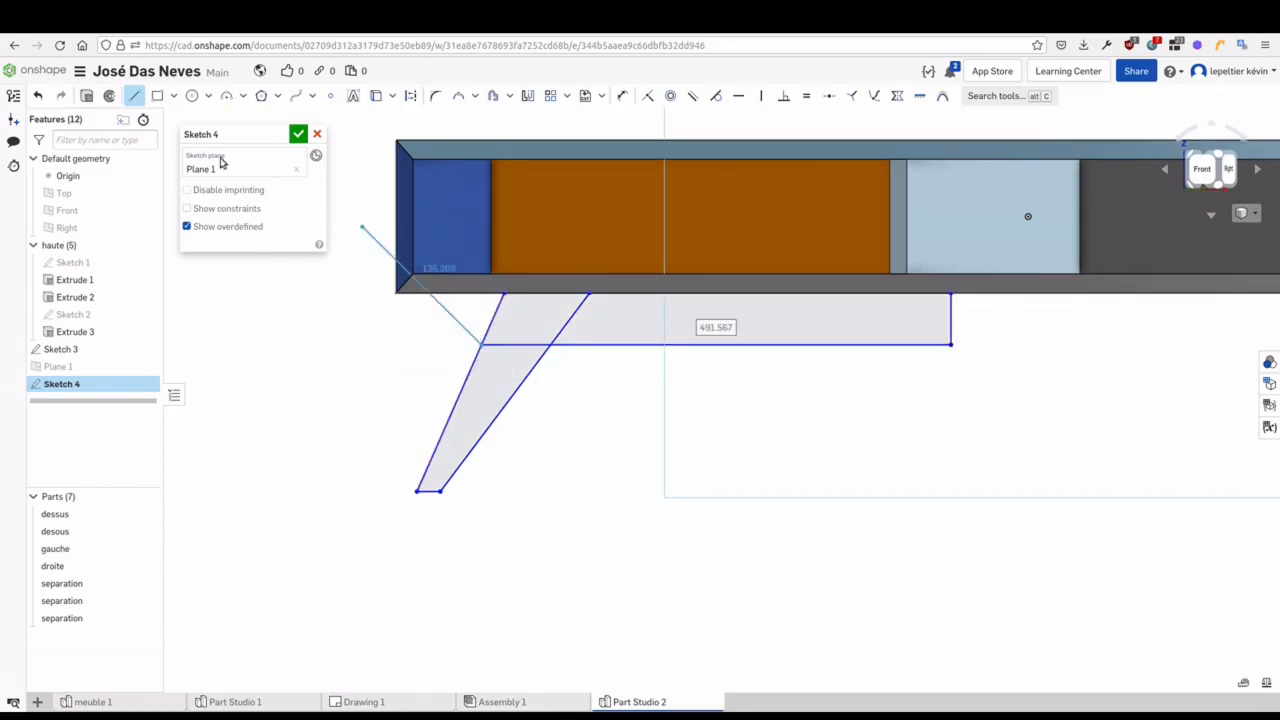
key("Escape")
Dimension the rail's end height at 60 mm and constrain that end vertically in line with the origin
mouse_move(567, 398)
right_mouse_down()
mouse_move(580, 434)
mouse_move(579, 409)
mouse_move(570, 497)
right_mouse_up()
mouse_move(480, 314)
right_mouse_down()
mouse_move(720, 451)
mouse_move(703, 417)
right_mouse_up()
left_click(622, 97)
left_click(902, 367)
left_click(929, 367)
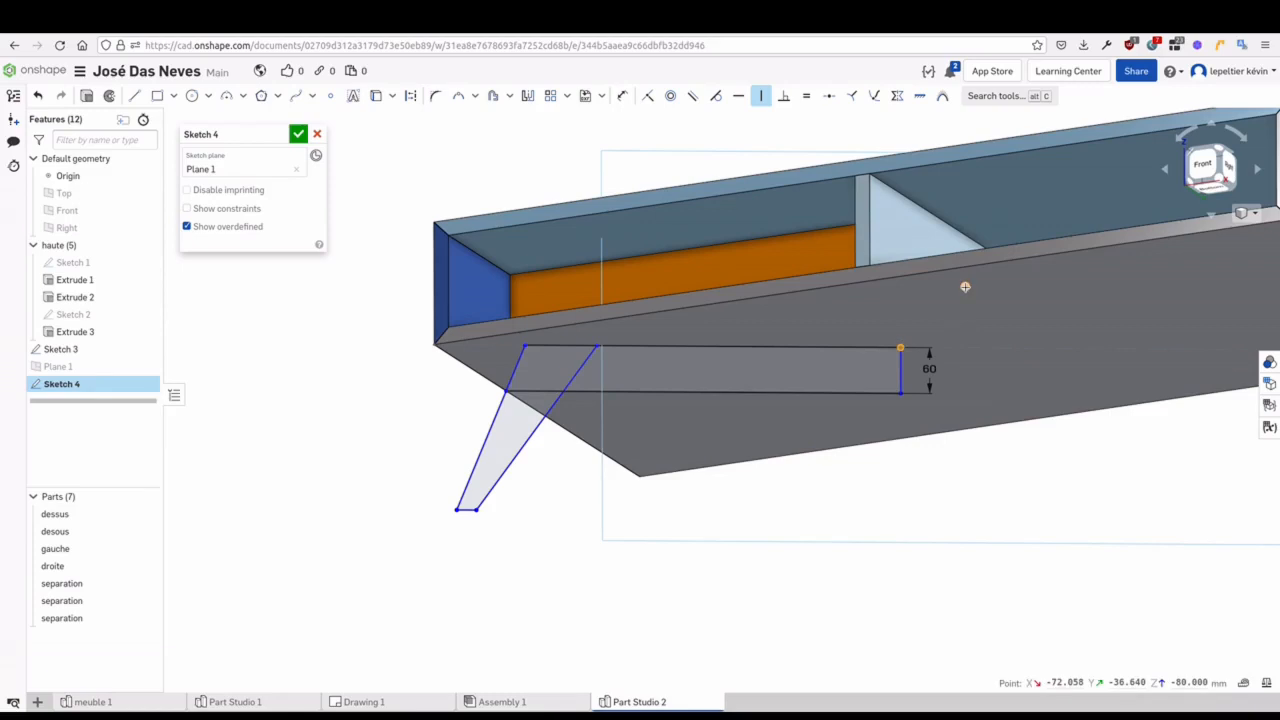
right_click_drag(870, 297, 889, 334)
middle_click_drag(765, 368, 792, 397)
key("Escape")
middle_click_drag(717, 461, 715, 454)
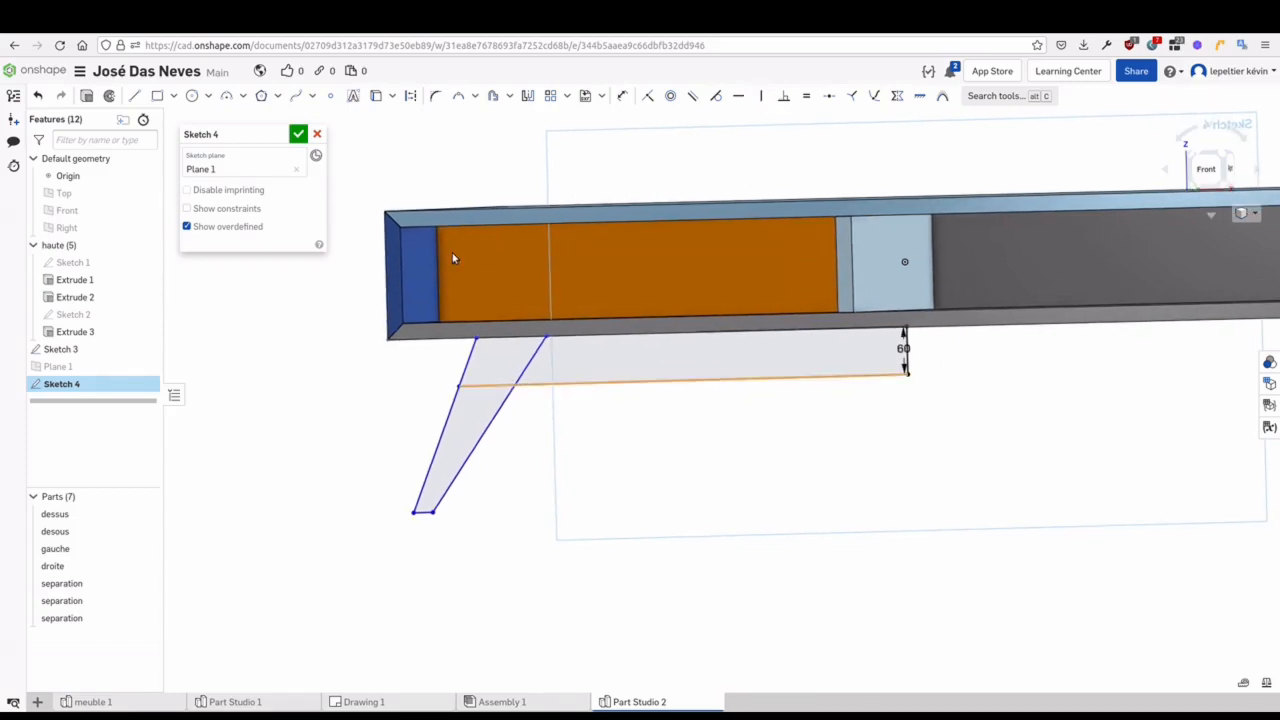
Dimension the leg's upper width at 100 mm and its foot width at 20 mm
left_click(476, 338)
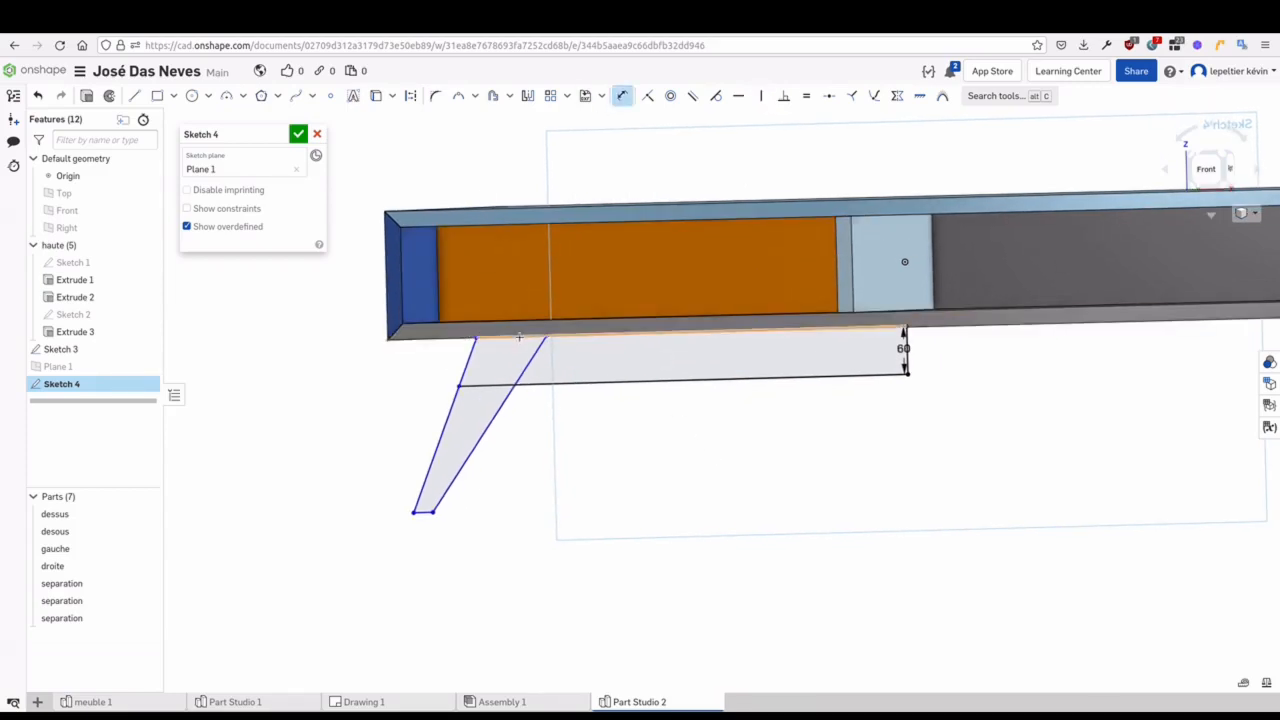
left_click(547, 336)
left_click(524, 298)
type("90")
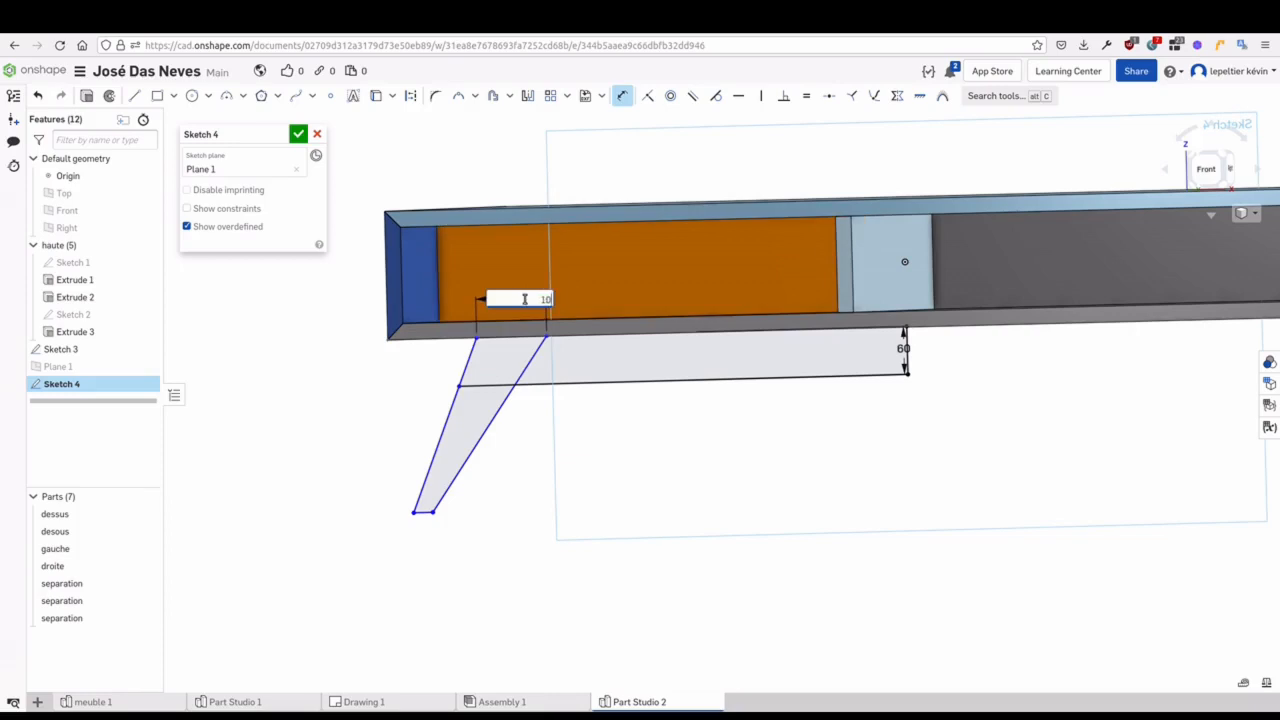
key("Return")
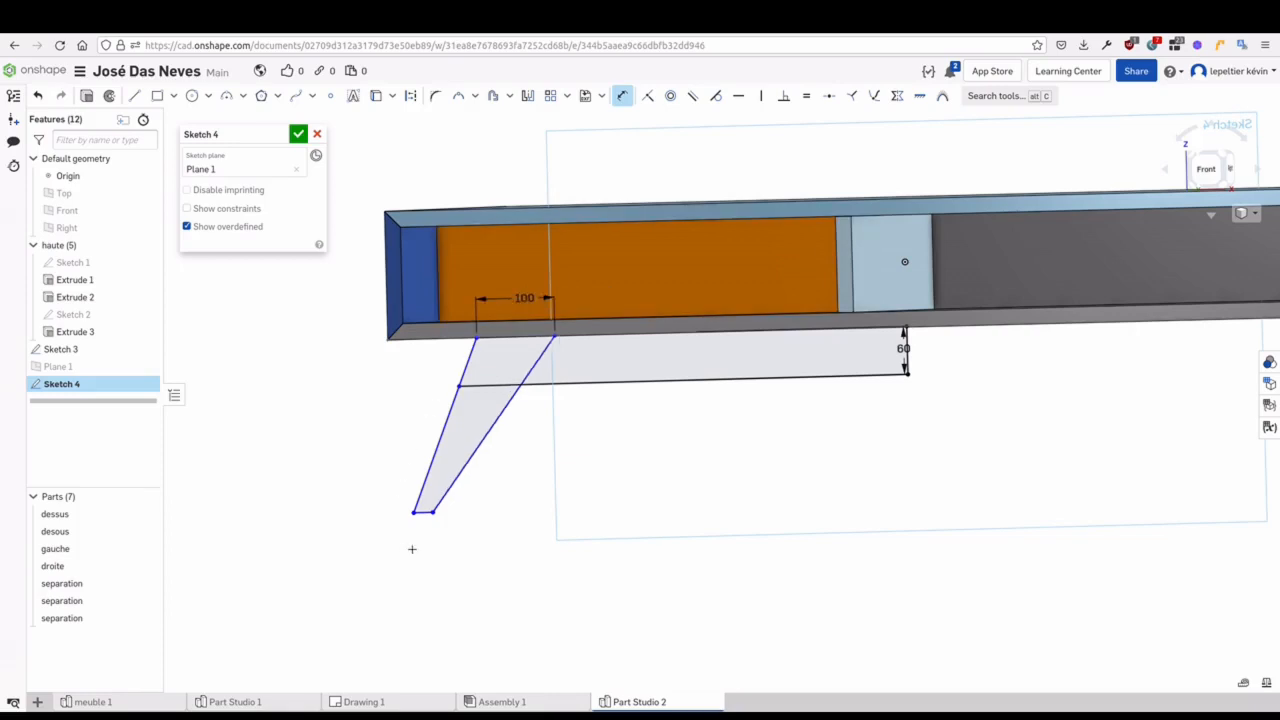
double_click(385, 533)
key("Return")
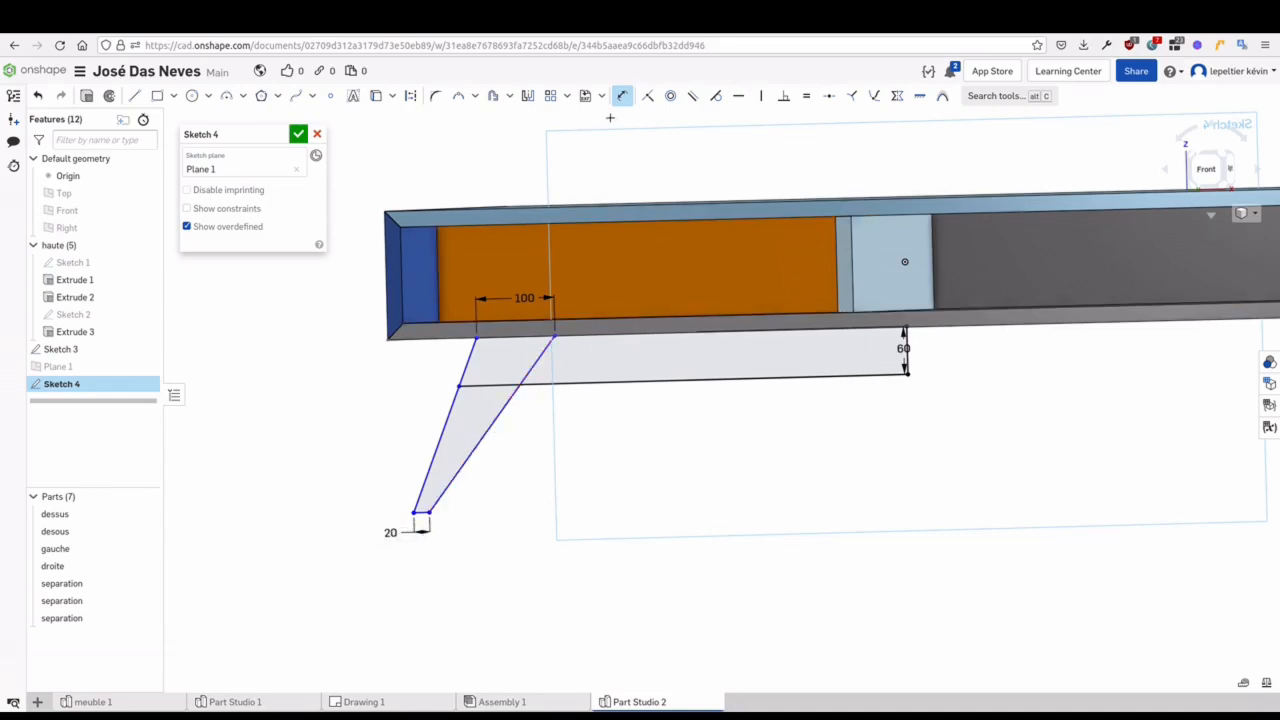
key("Escape")
Draw a diagonal construction line across the leg from foot to inner upper corner and set its angle to the rail's upper edge to 45°
mouse_move(580, 453)
middle_mouse_down()
mouse_move(596, 452)
mouse_move(585, 451)
middle_mouse_up()
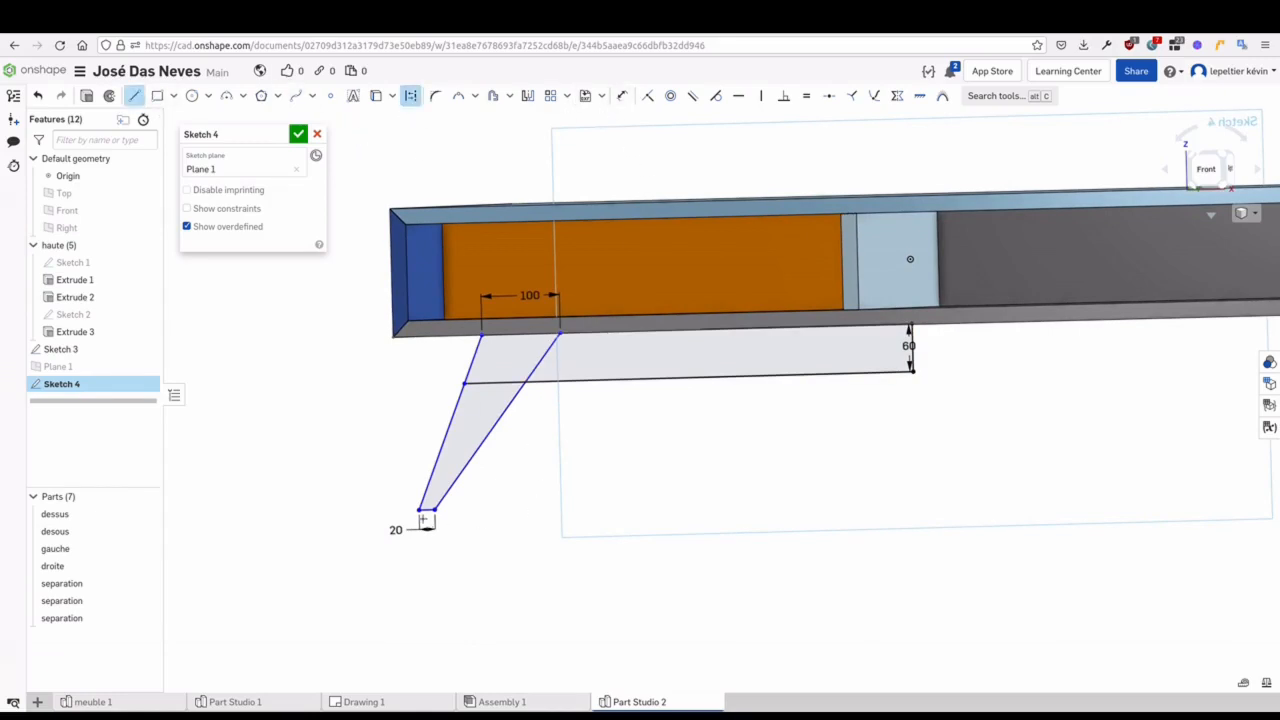
left_click(558, 334)
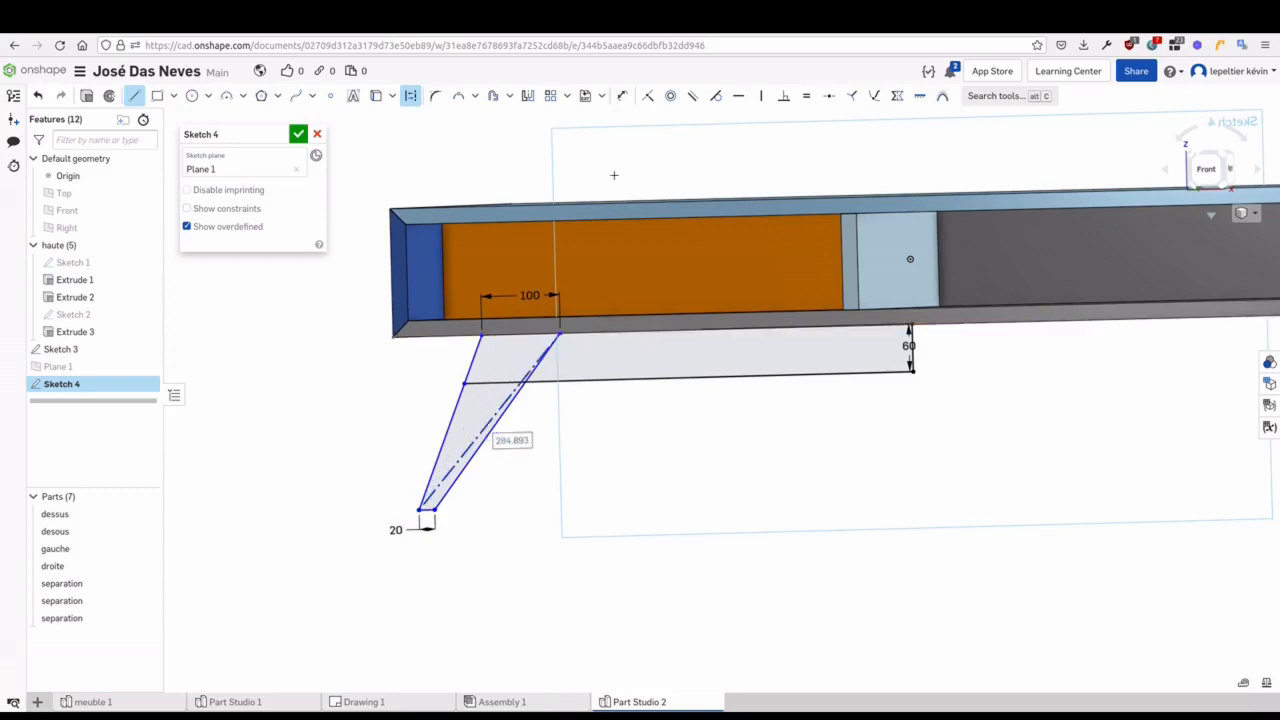
left_click(621, 95)
left_click(524, 332)
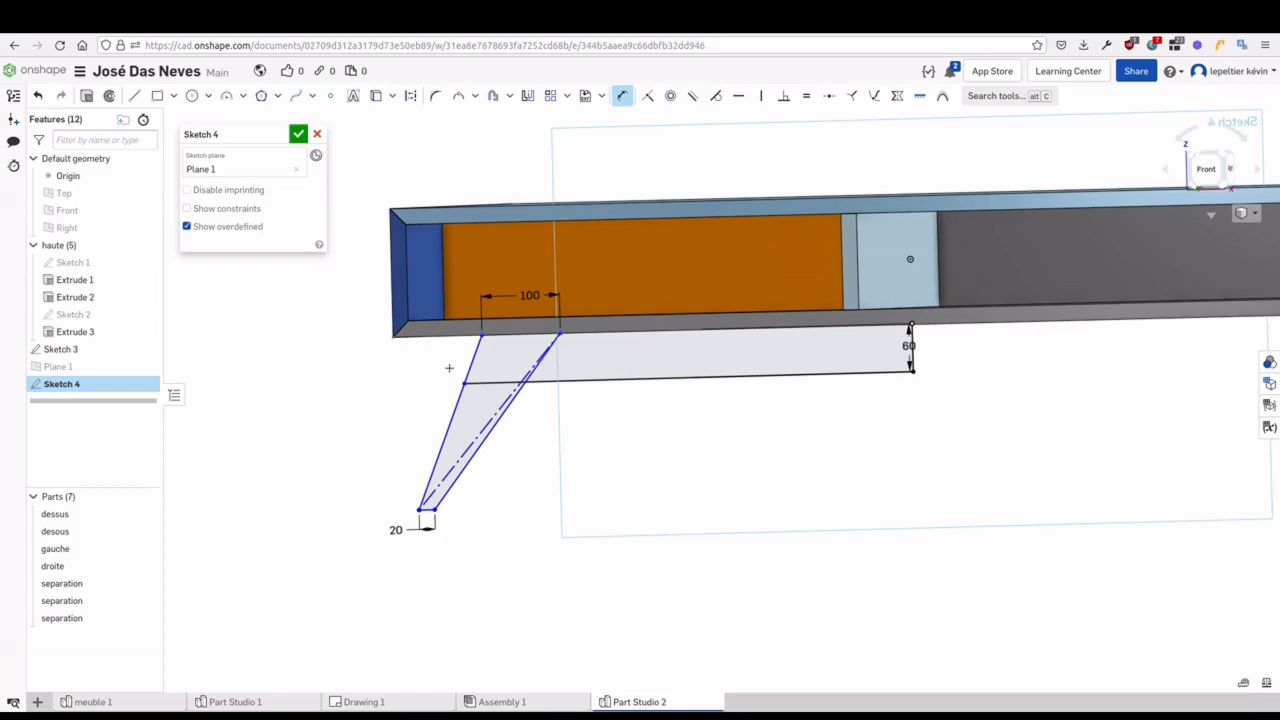
left_click(491, 413)
left_click(431, 391)
type("45")
key("Return")
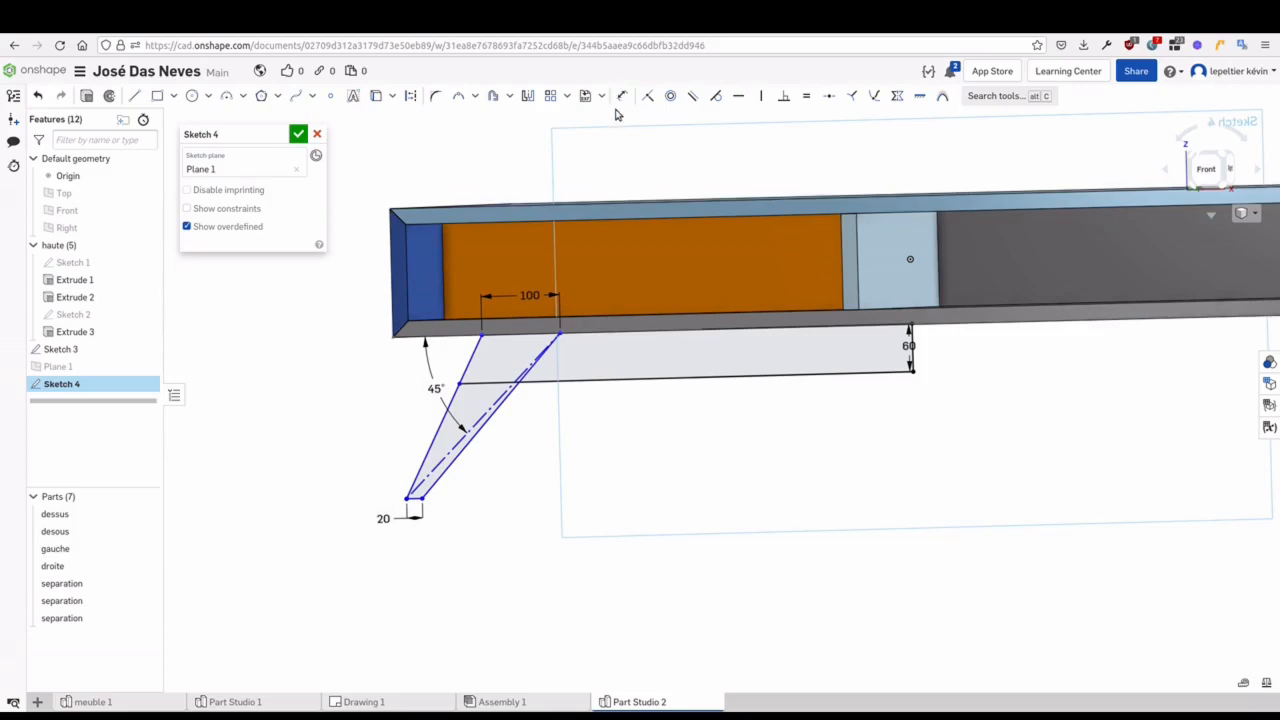
Dimension the leg's vertical height from the box's underside to the foot at 140 mm
left_click(434, 336)
left_click(406, 498)
left_click(362, 412)
type("140")
key("Return")
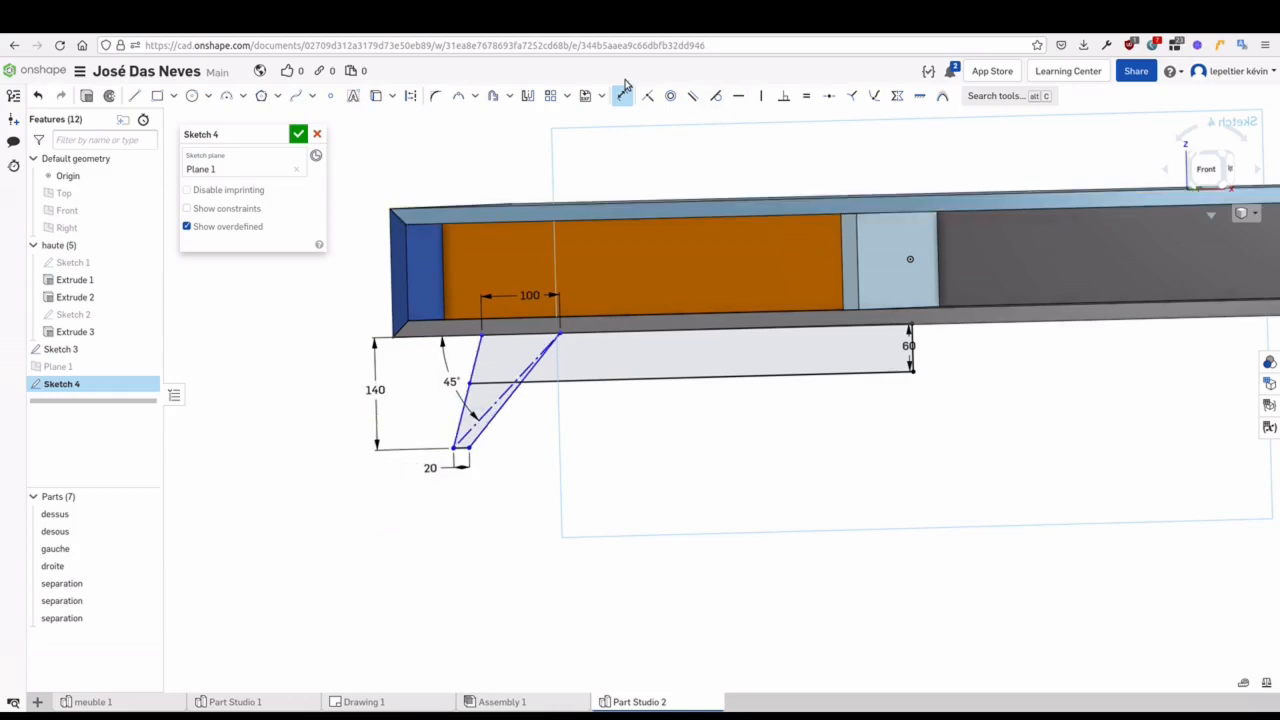
Shift the leg profile slightly outward, close the sketch and view it normal to its plane
middle_click_drag(691, 462, 699, 480)
right_click_drag(699, 480, 699, 475)
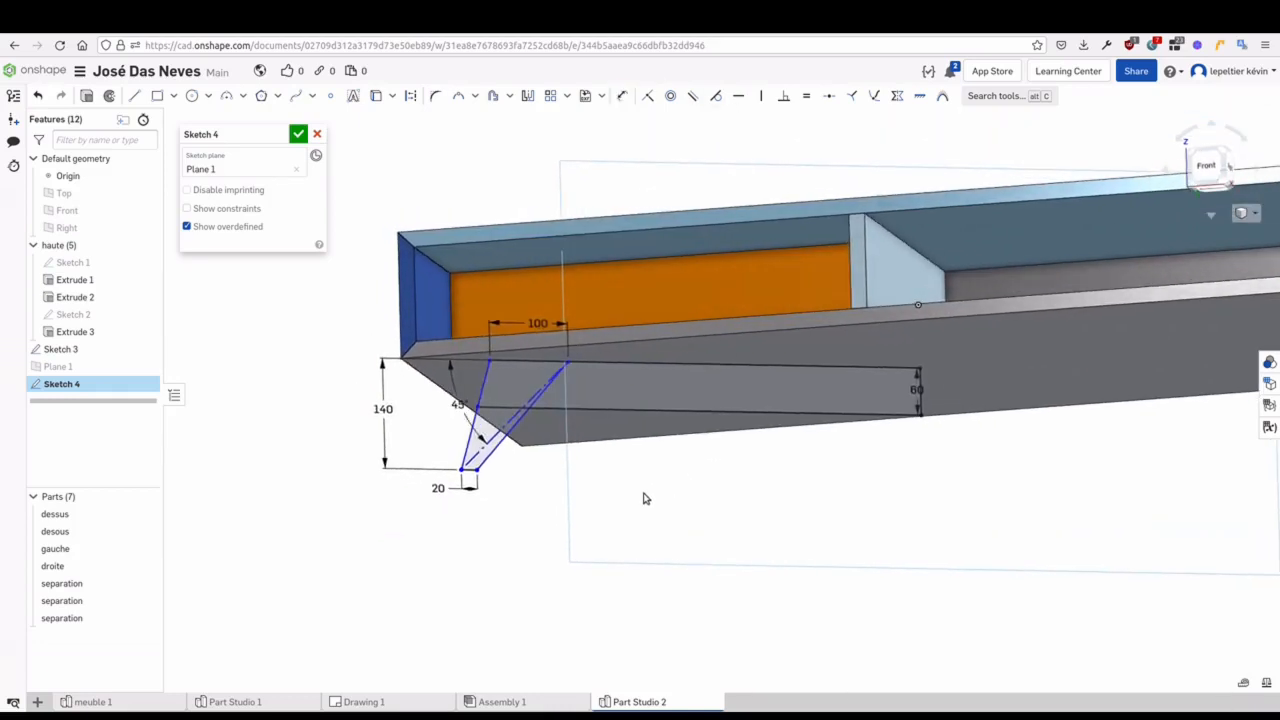
middle_click_drag(645, 498, 625, 480)
right_click_drag(625, 480, 613, 487)
mouse_move(456, 451)
left_mouse_down()
mouse_move(527, 447)
mouse_move(430, 441)
mouse_move(520, 445)
mouse_move(460, 445)
mouse_move(530, 430)
mouse_move(380, 442)
mouse_move(480, 437)
mouse_move(432, 441)
left_mouse_up()
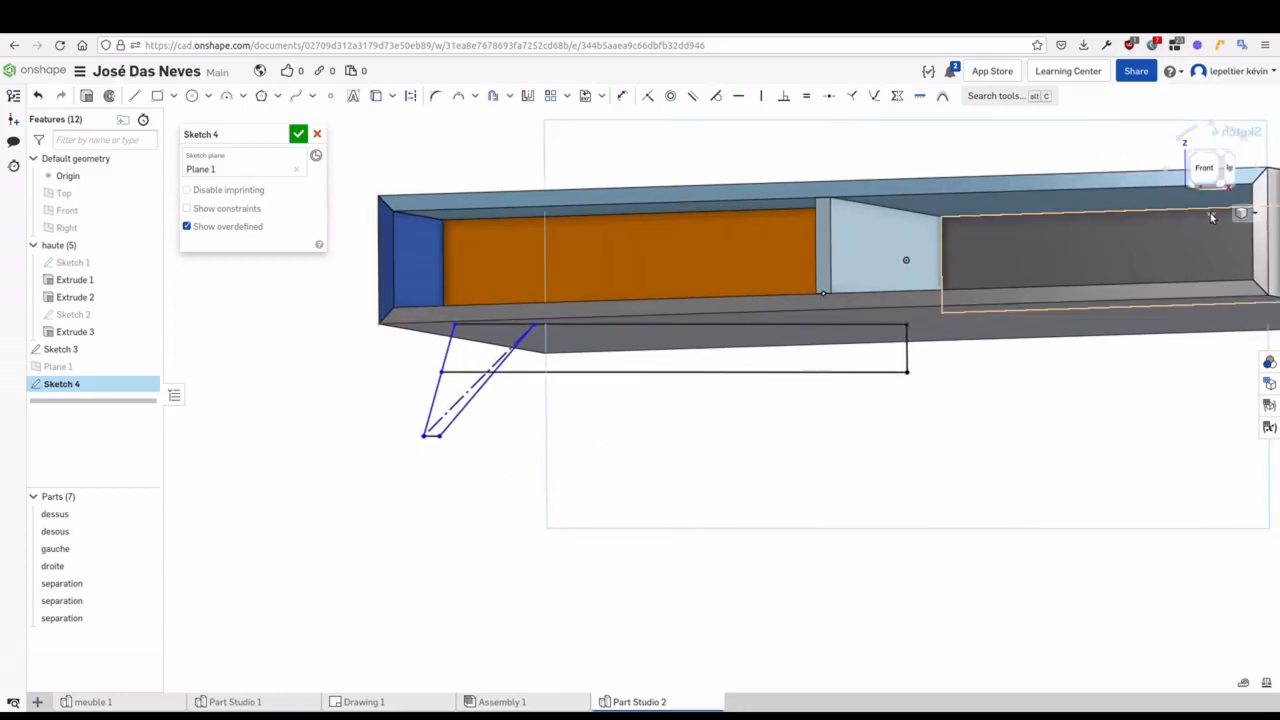
left_click(298, 133)
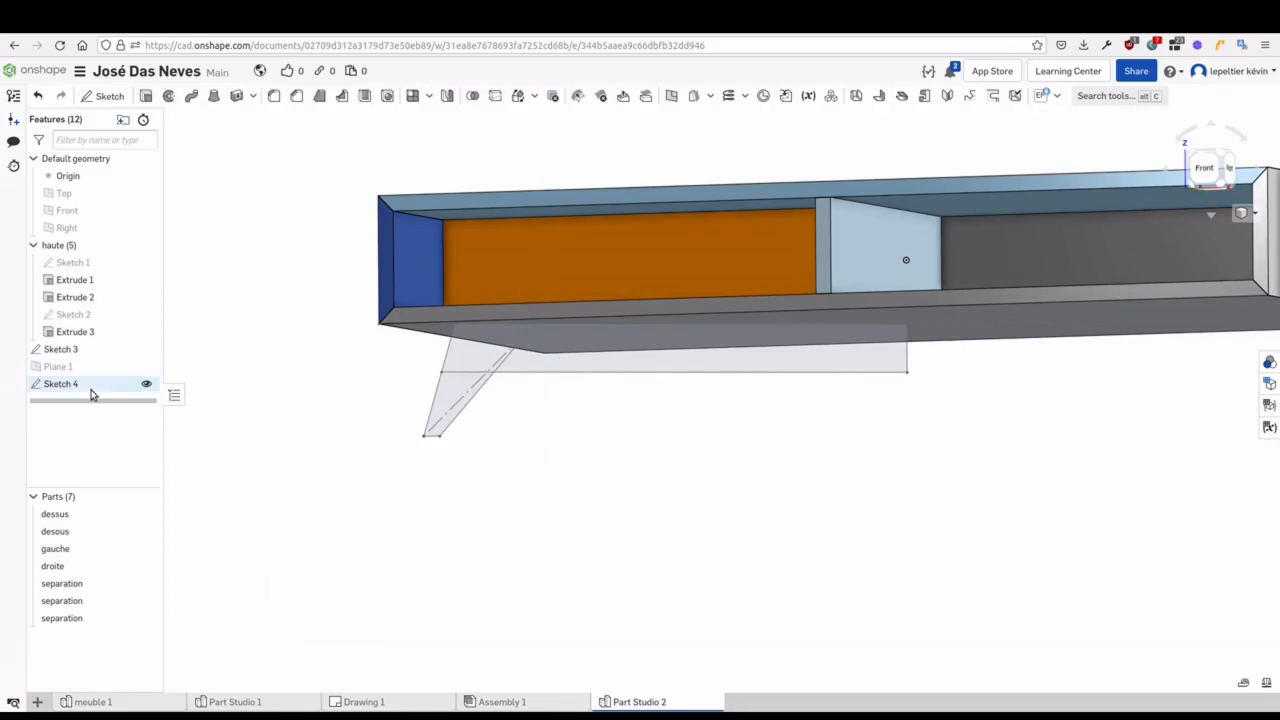
right_click(90, 388)
left_click(142, 609)
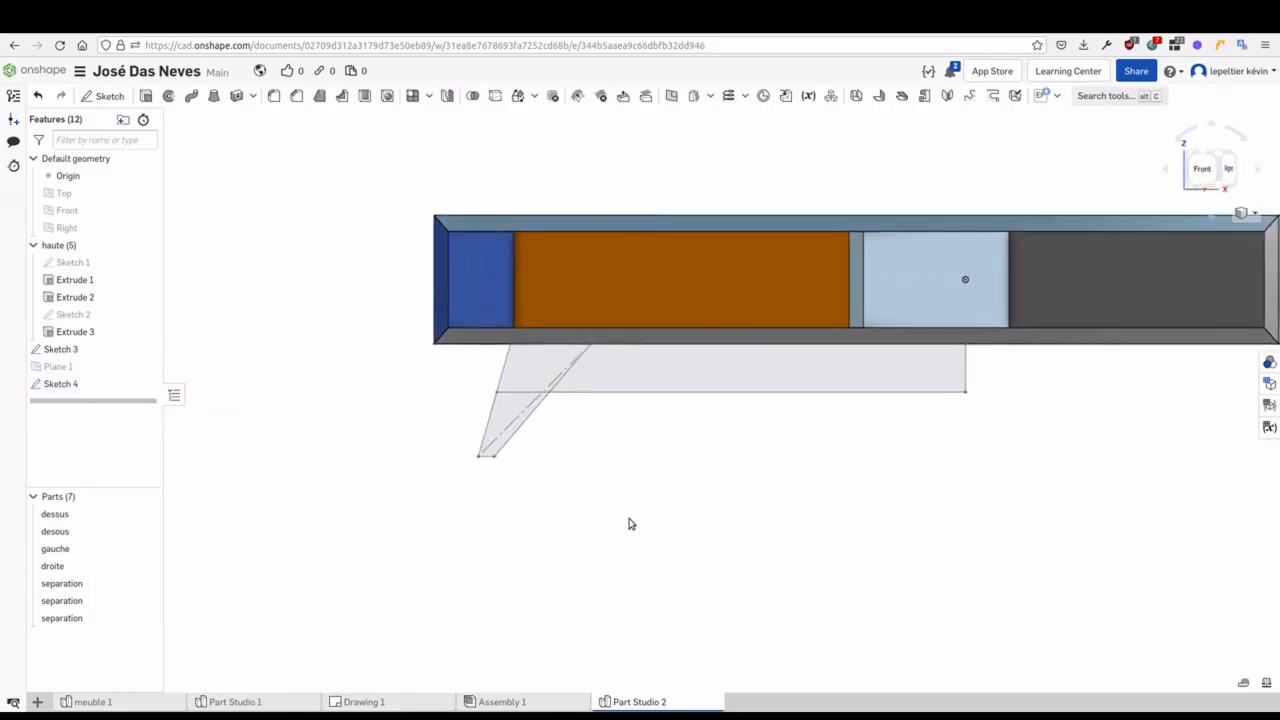
Reopen the leg and rail sketch (Sketch 4) and set the leg's vertical height to 240 mm
scroll(569, 460, "up", 3)
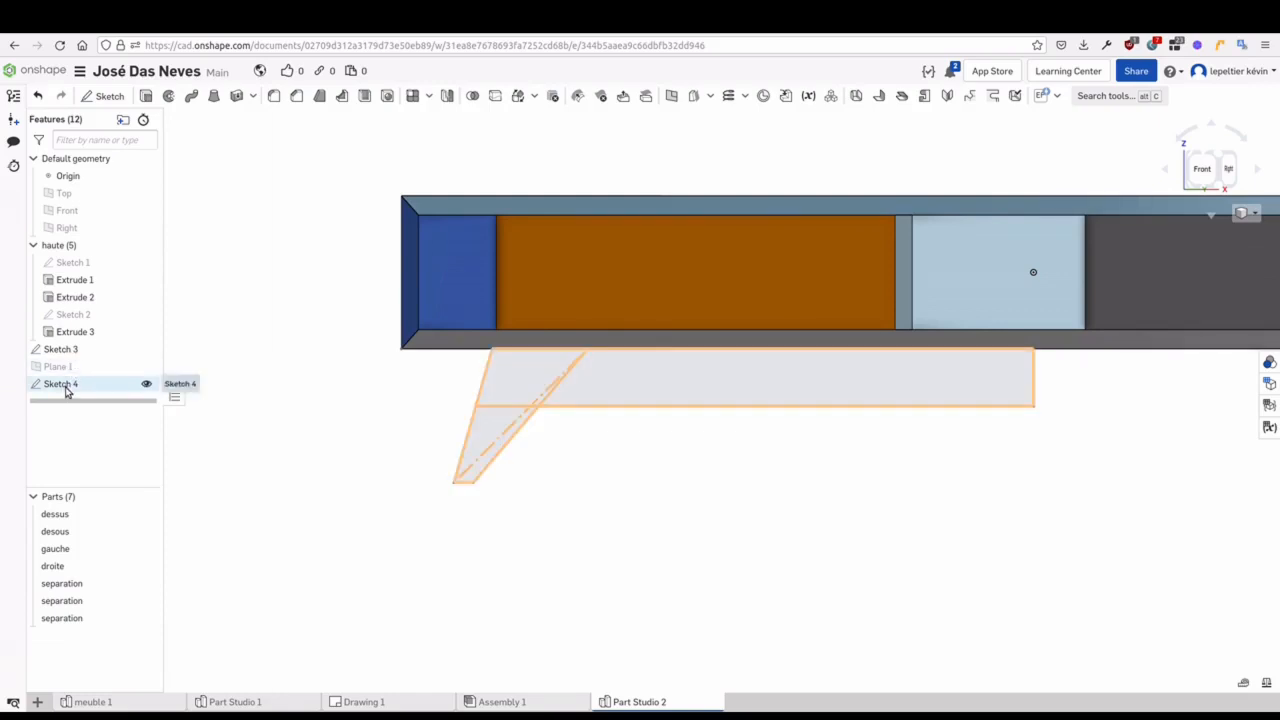
double_click(62, 384)
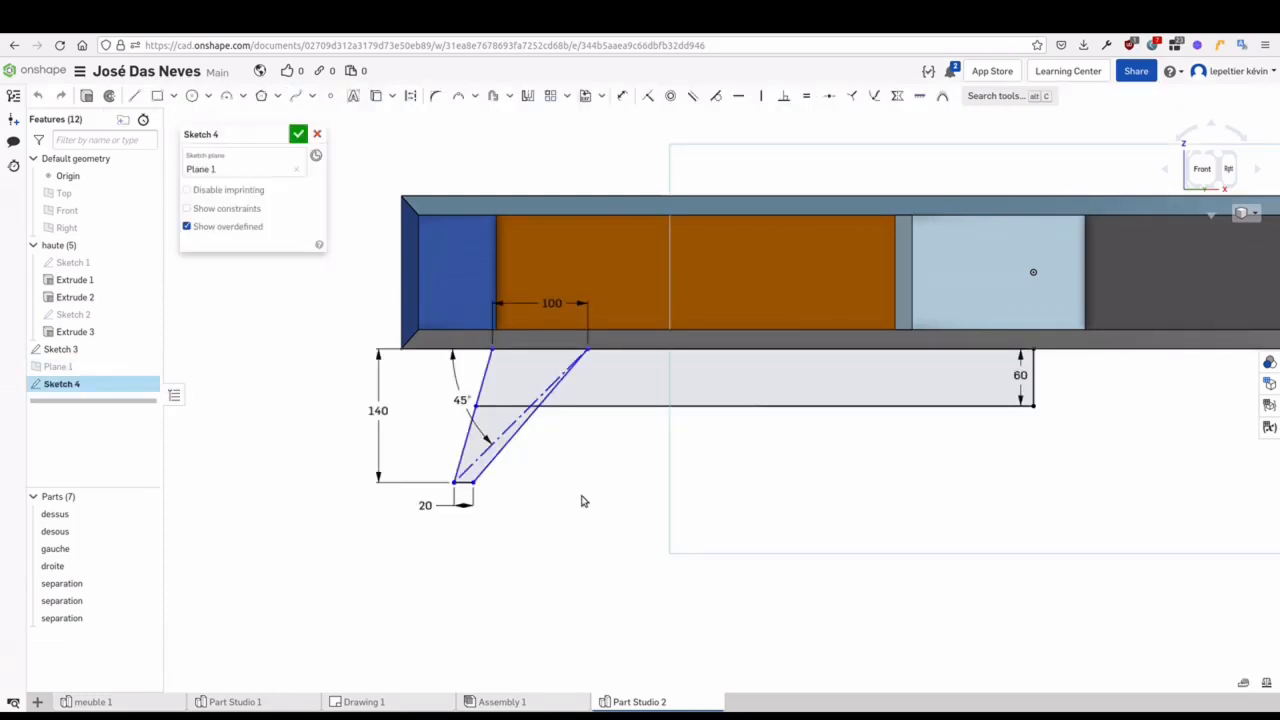
double_click(377, 411)
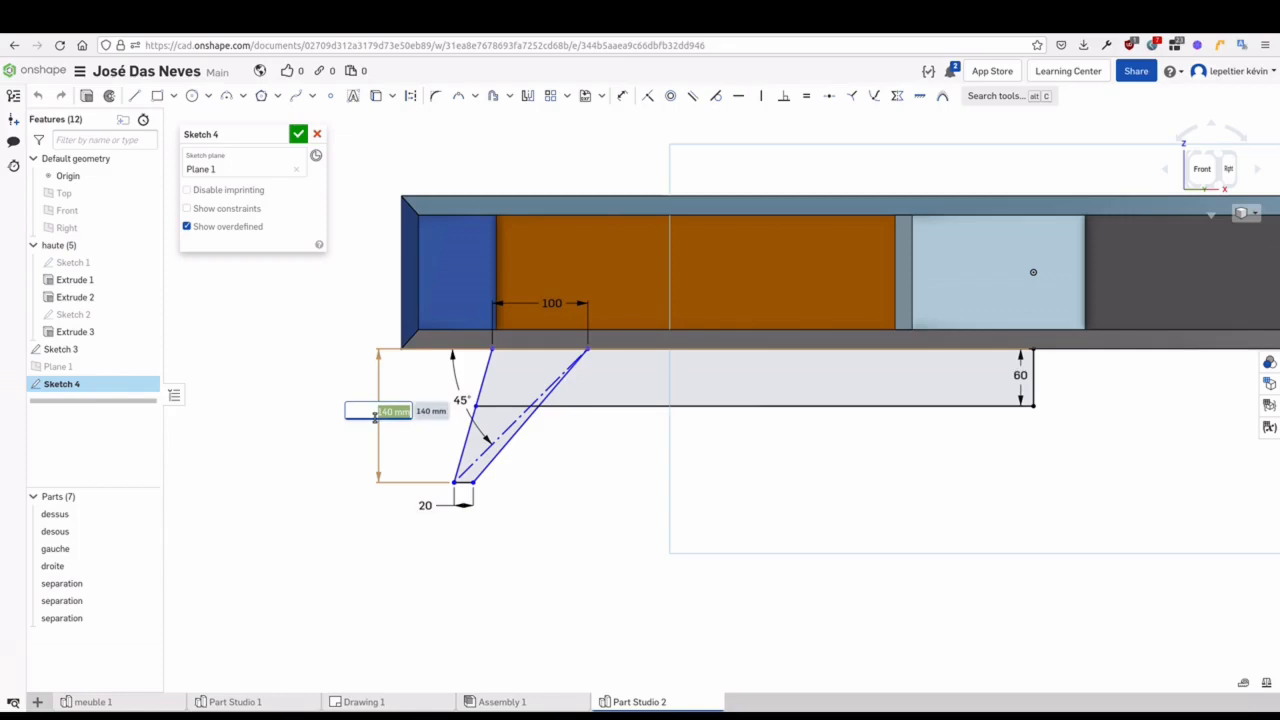
type("240")
key("Return")
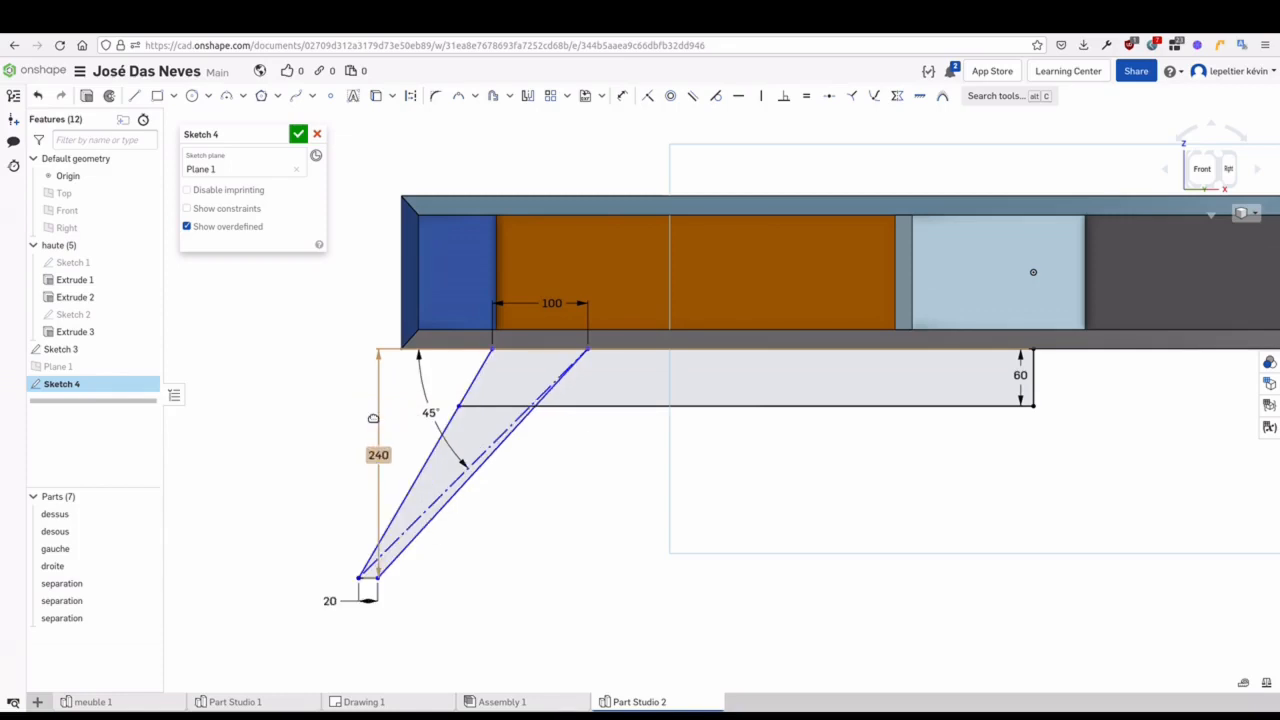
Move the leg inward, align its outer foot corner vertically with the box's outer end, and close the sketch
scroll(500, 515, "down", 2)
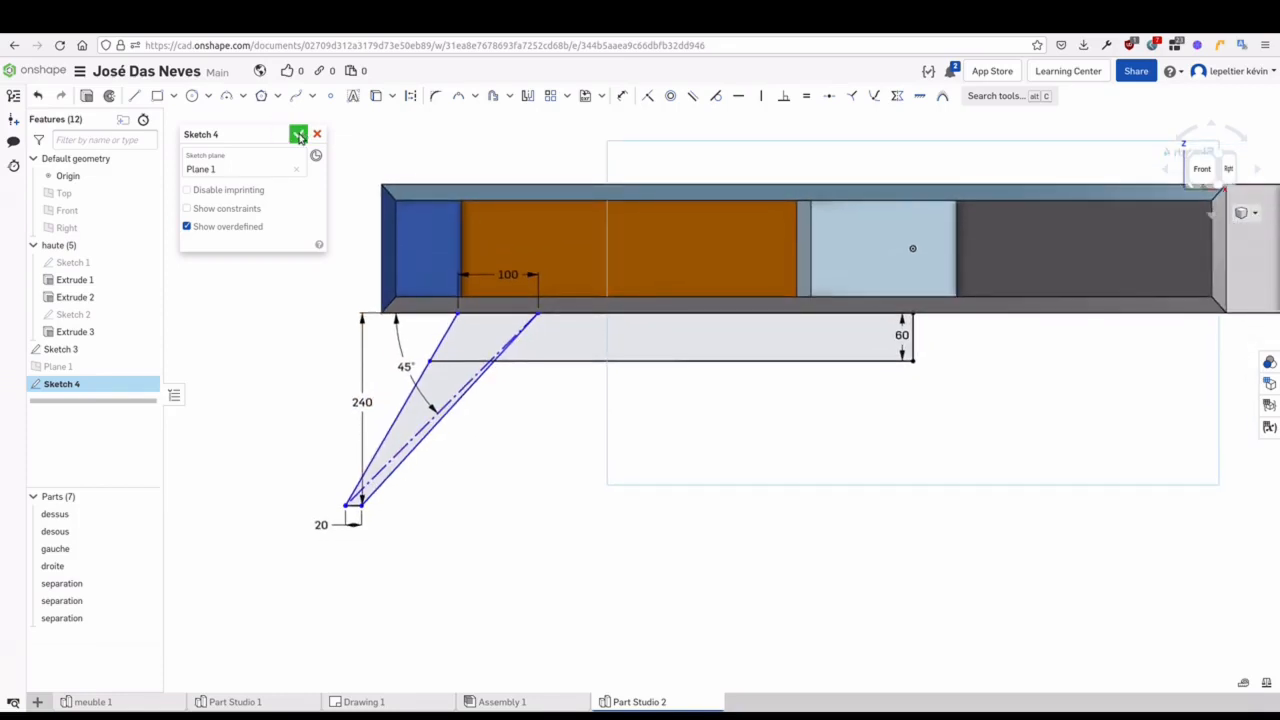
mouse_move(381, 509)
left_mouse_down()
mouse_move(399, 509)
mouse_move(386, 506)
left_mouse_up()
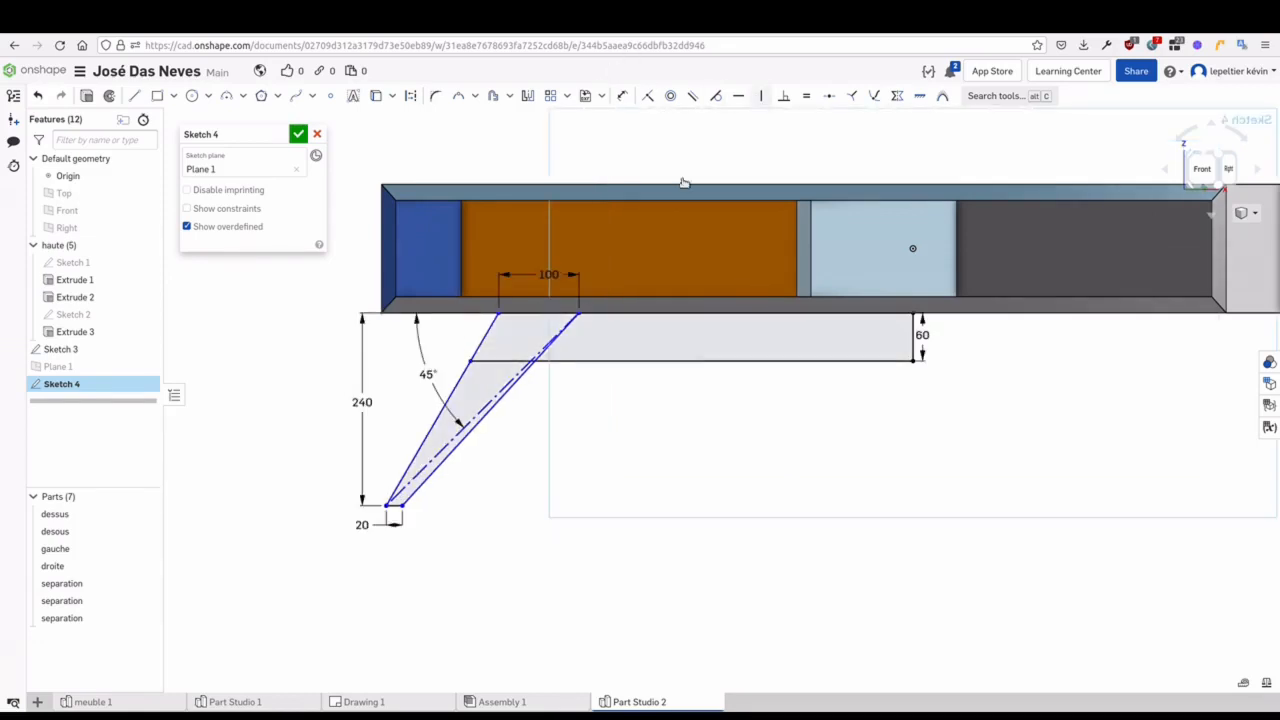
left_click(386, 505)
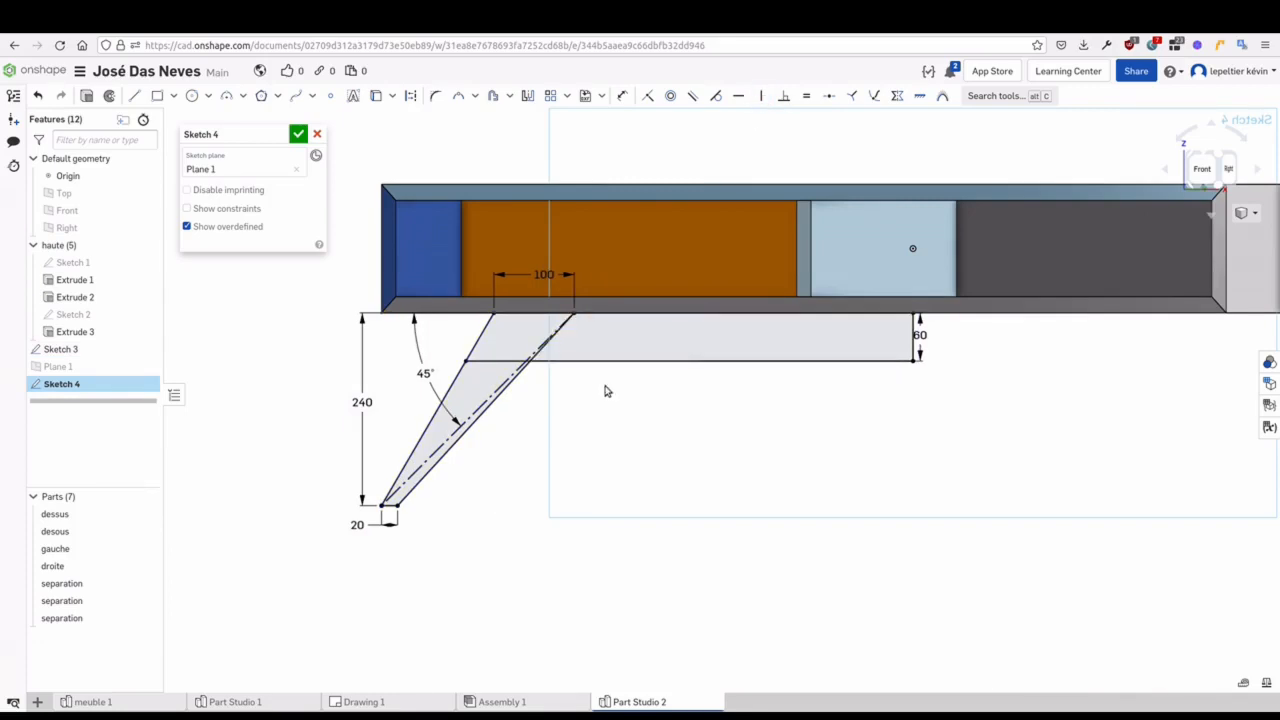
left_click(298, 134)
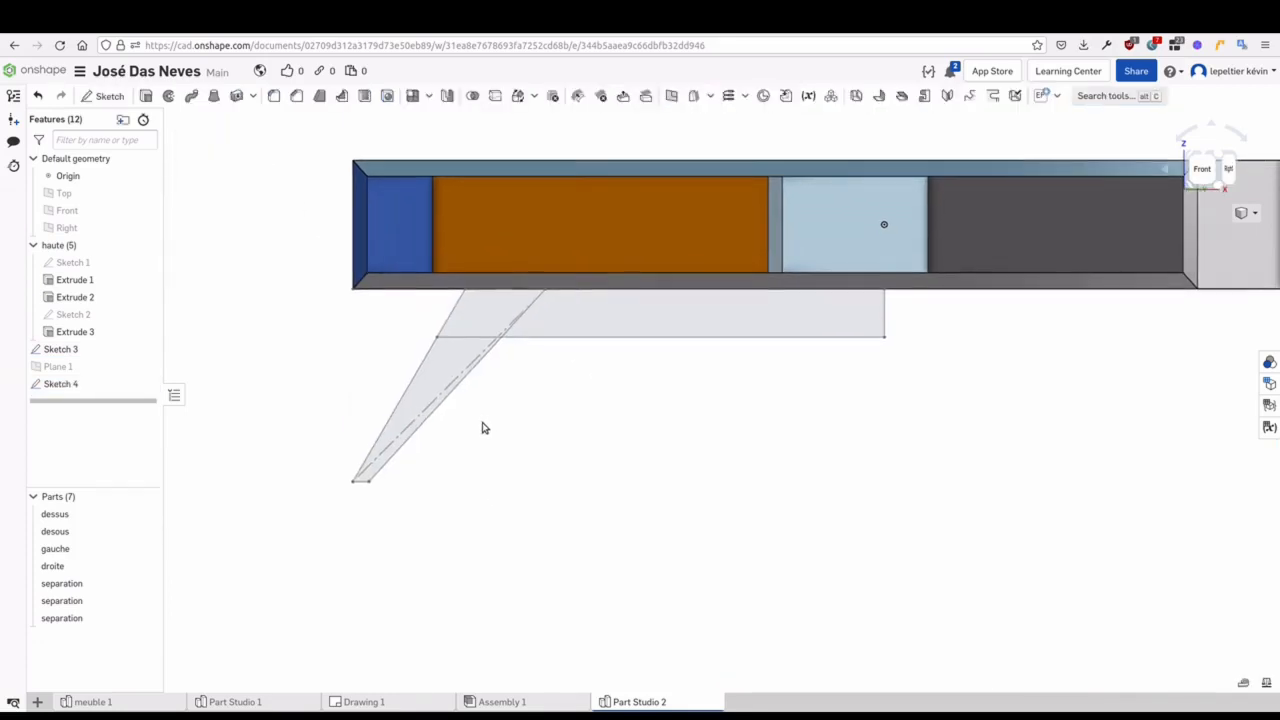
Extrude both leg regions of Sketch 4 symmetrically to a depth of 30 mm, added to the bottom panel
mouse_move(535, 437)
right_mouse_down()
mouse_move(549, 429)
mouse_move(565, 458)
right_mouse_up()
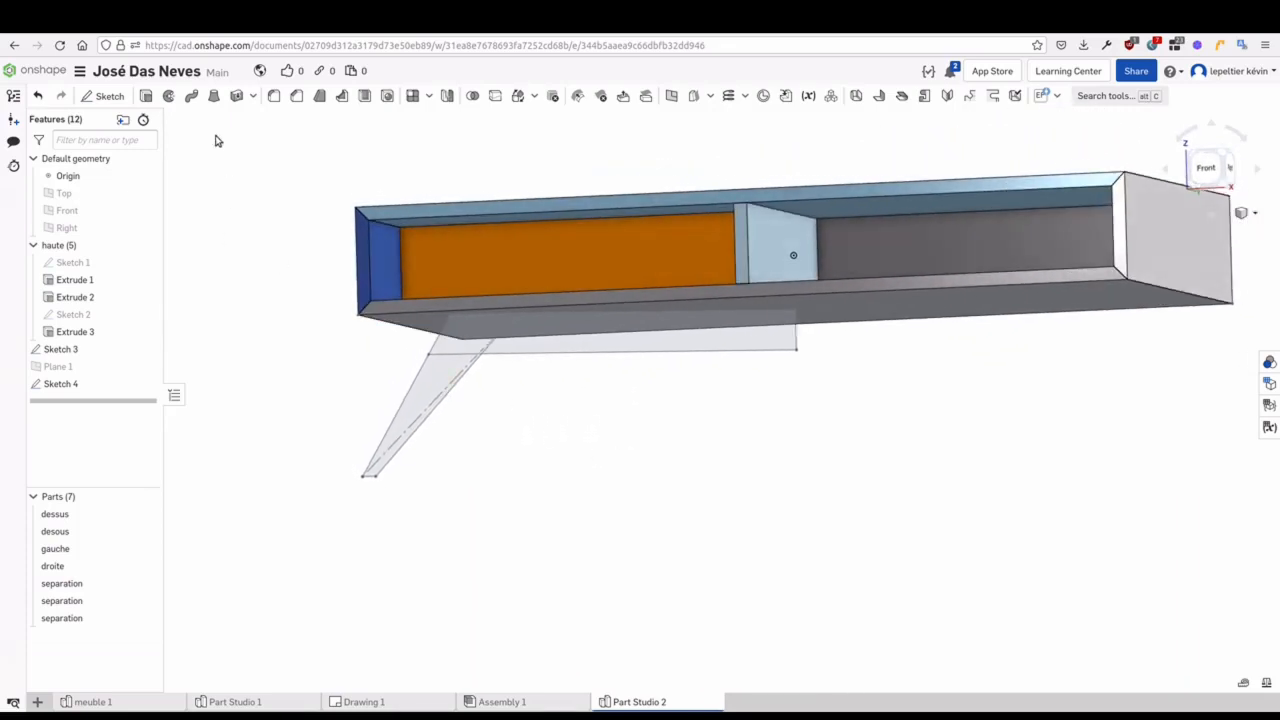
left_click(148, 100)
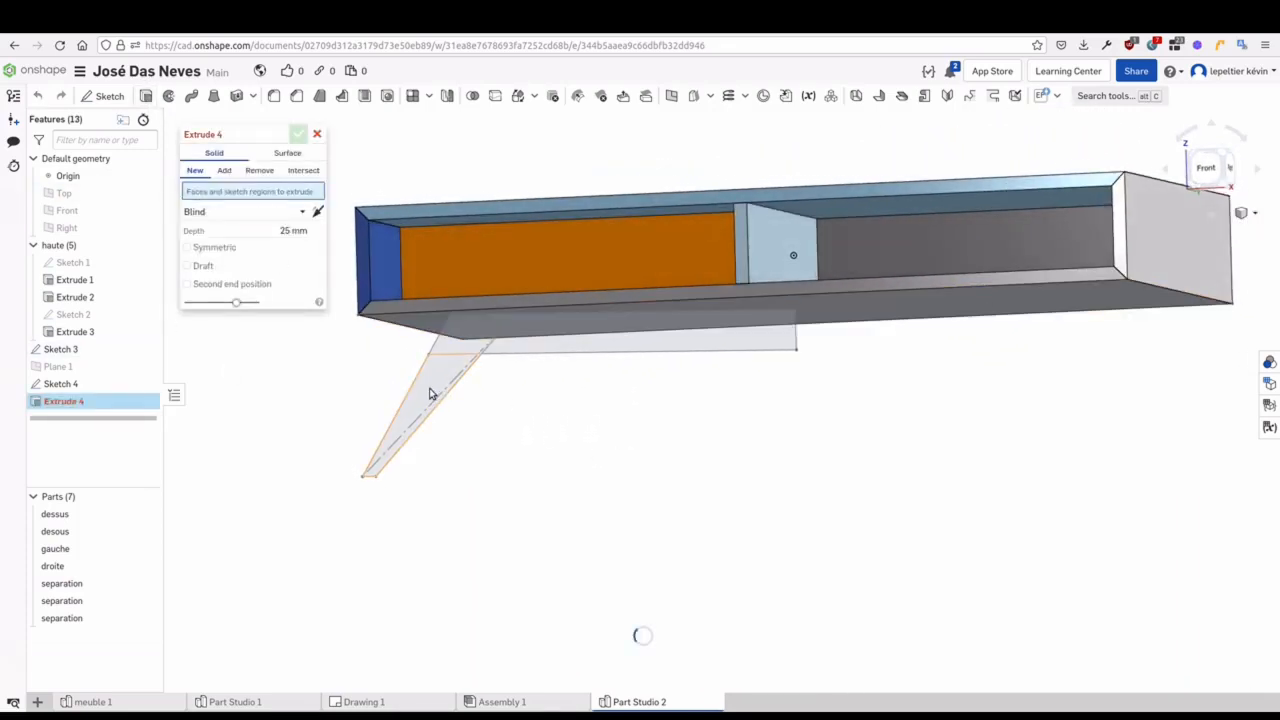
left_click(455, 347)
left_click(455, 347)
right_click_drag(508, 454, 560, 477)
scroll(557, 479, "up", 5)
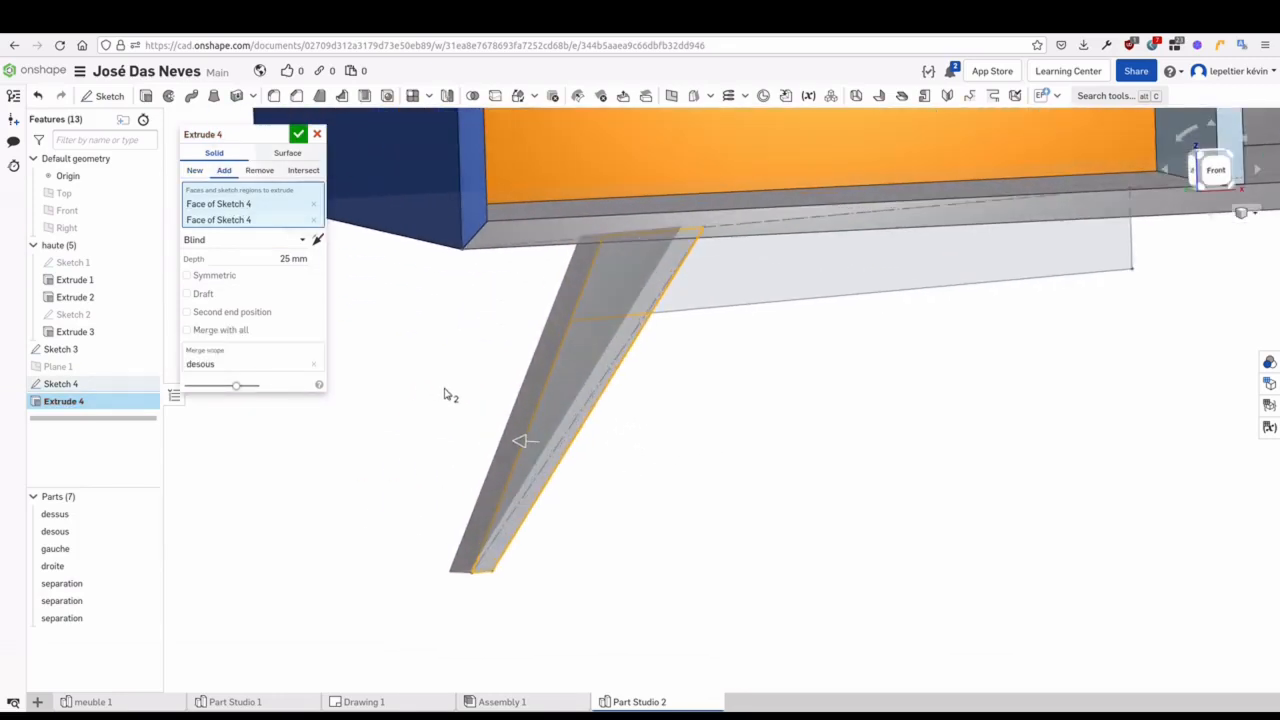
left_click(228, 276)
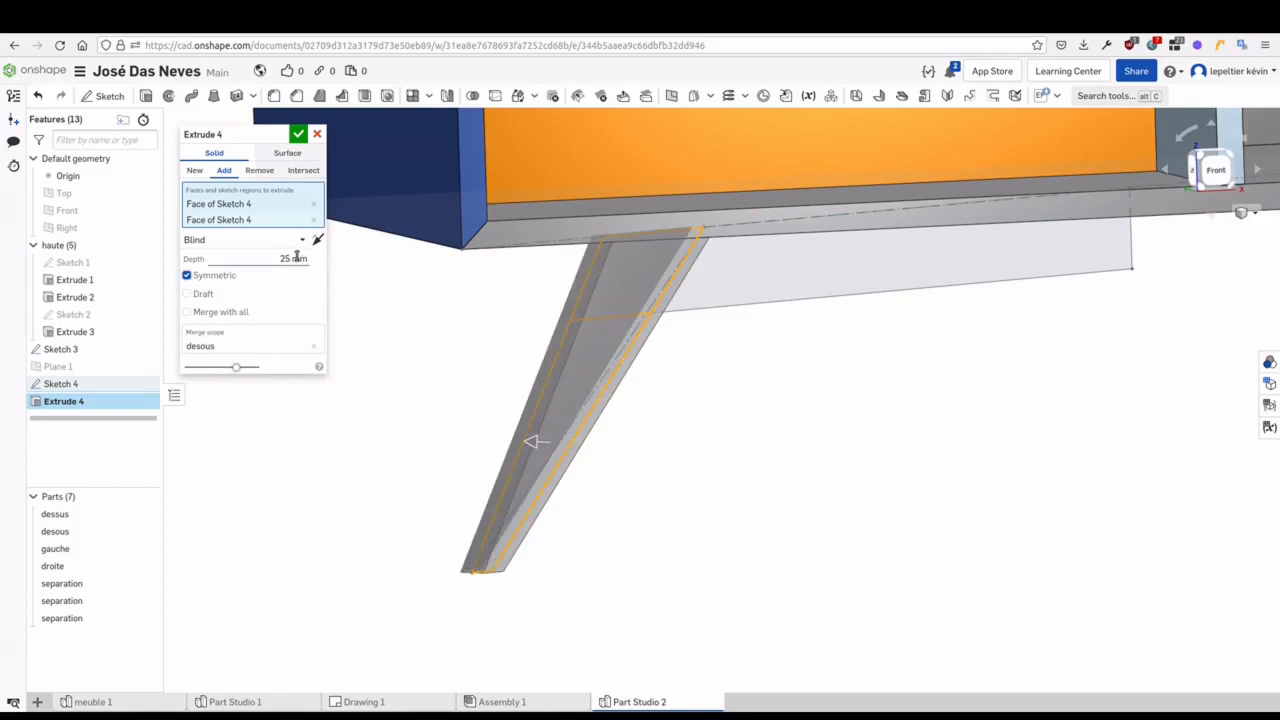
right_click_drag(551, 529, 646, 487)
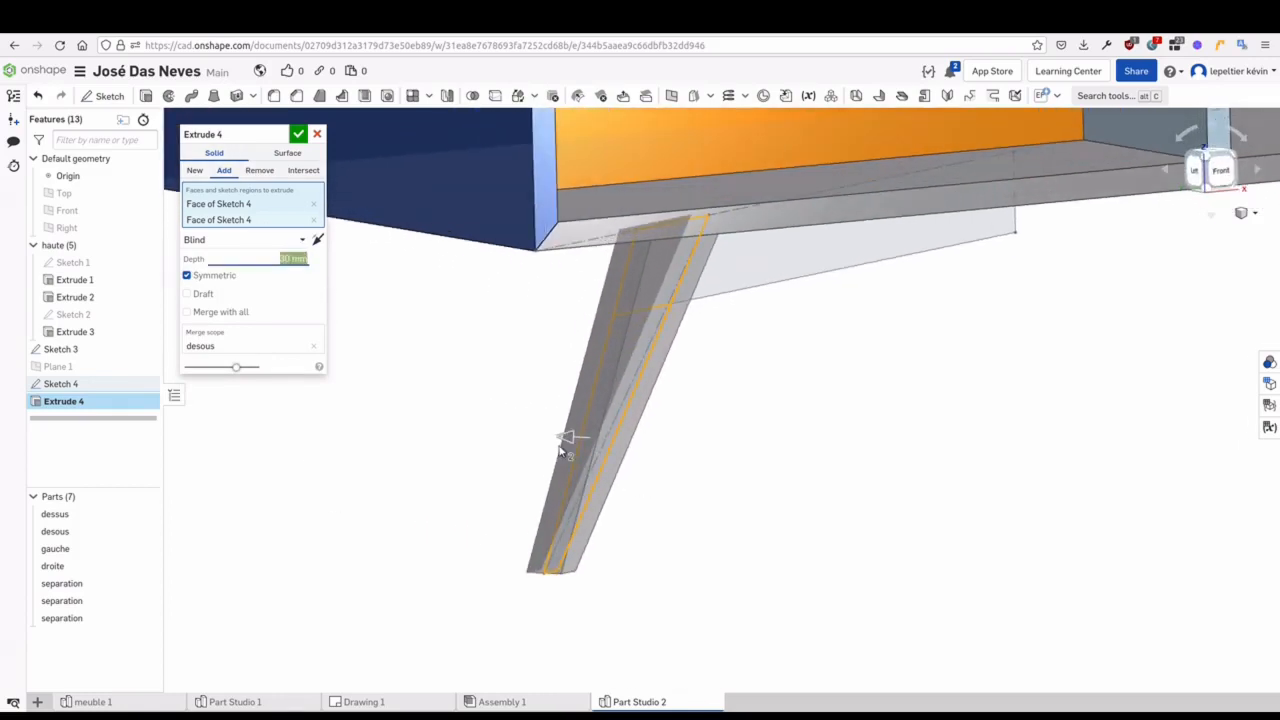
left_click(298, 133)
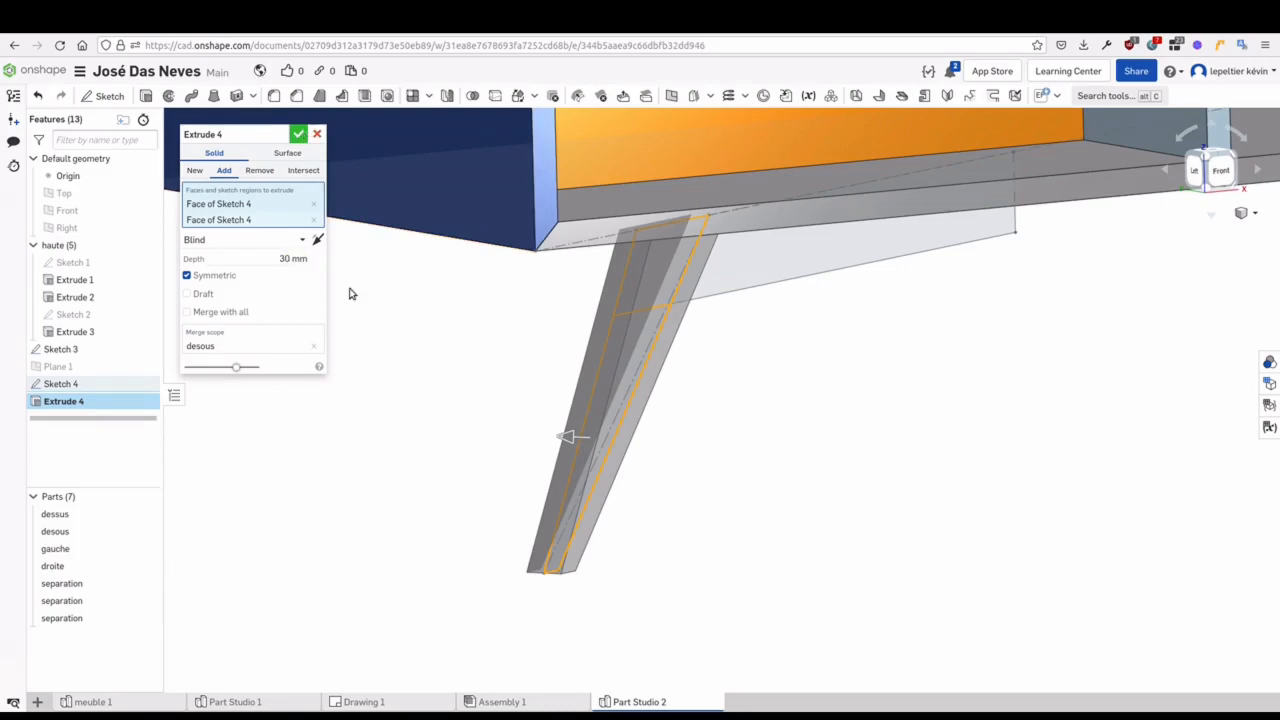
right_click(438, 479)
left_click(266, 312)
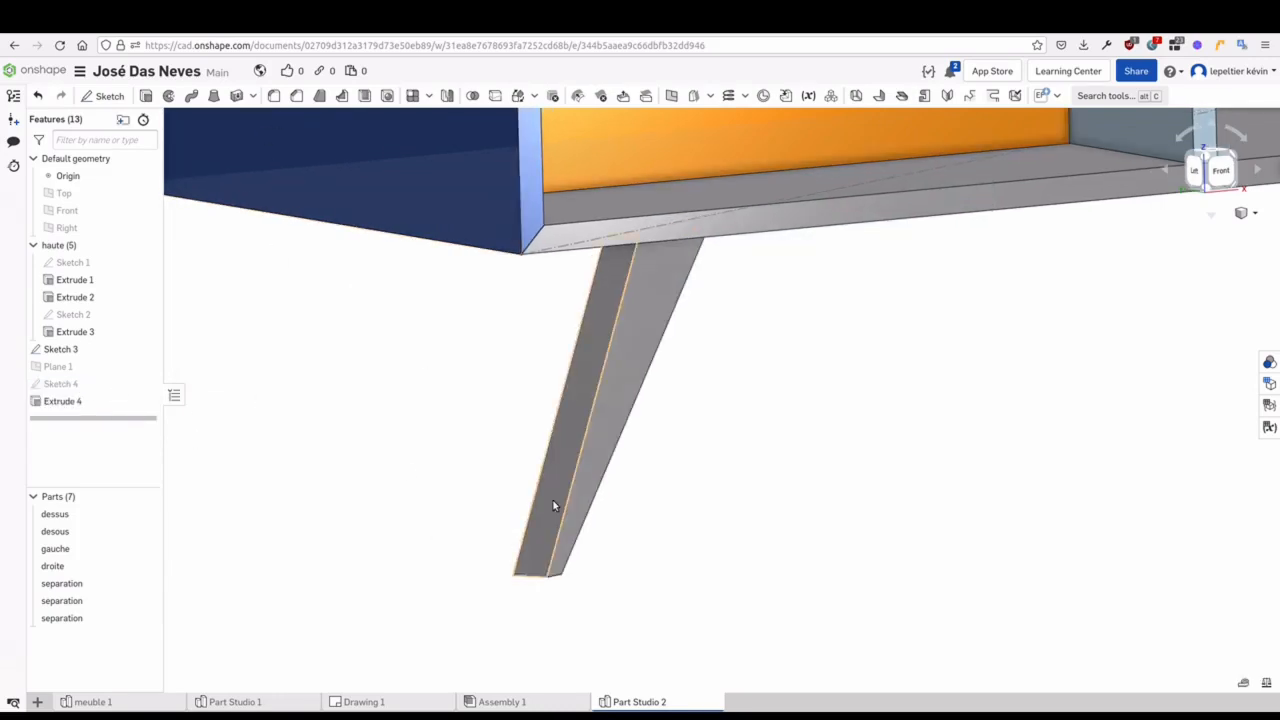
Hide the parts dessus and desous to check whether the leg is a separate part
right_click_drag(721, 540, 740, 524)
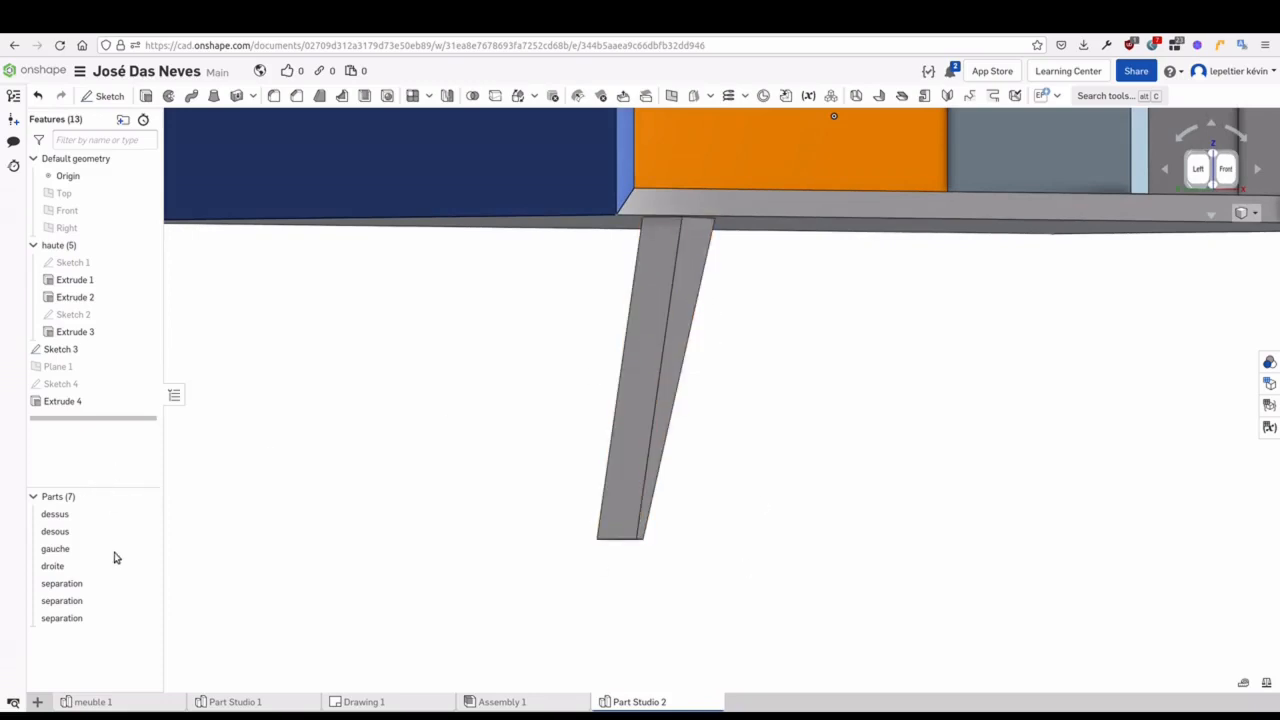
left_click(146, 514)
right_click_drag(443, 440, 434, 446)
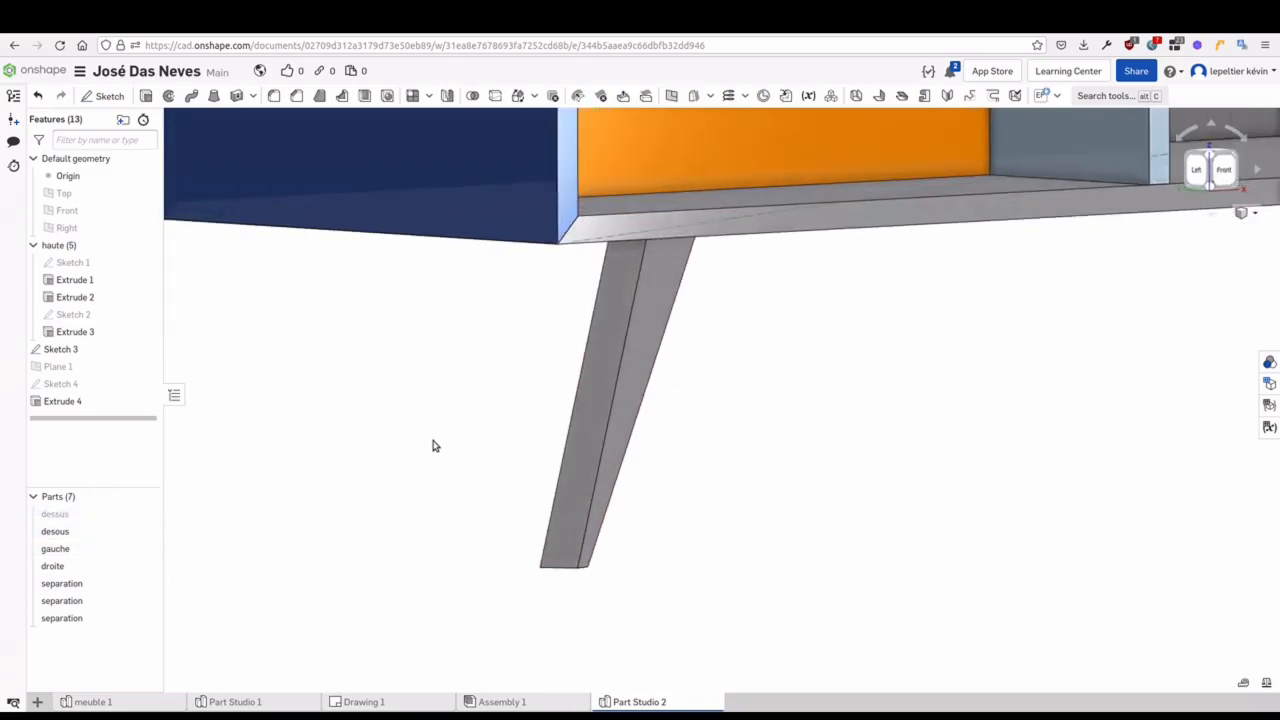
left_click(148, 531)
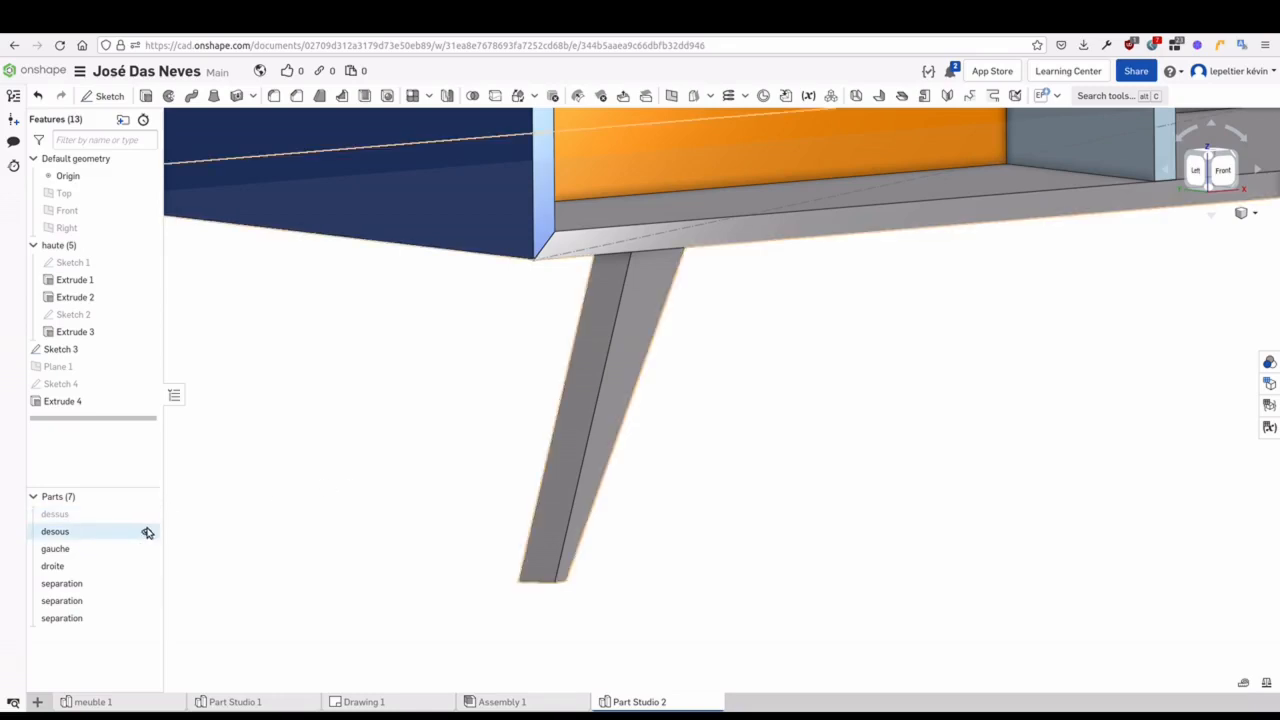
right_click_drag(403, 490, 230, 518)
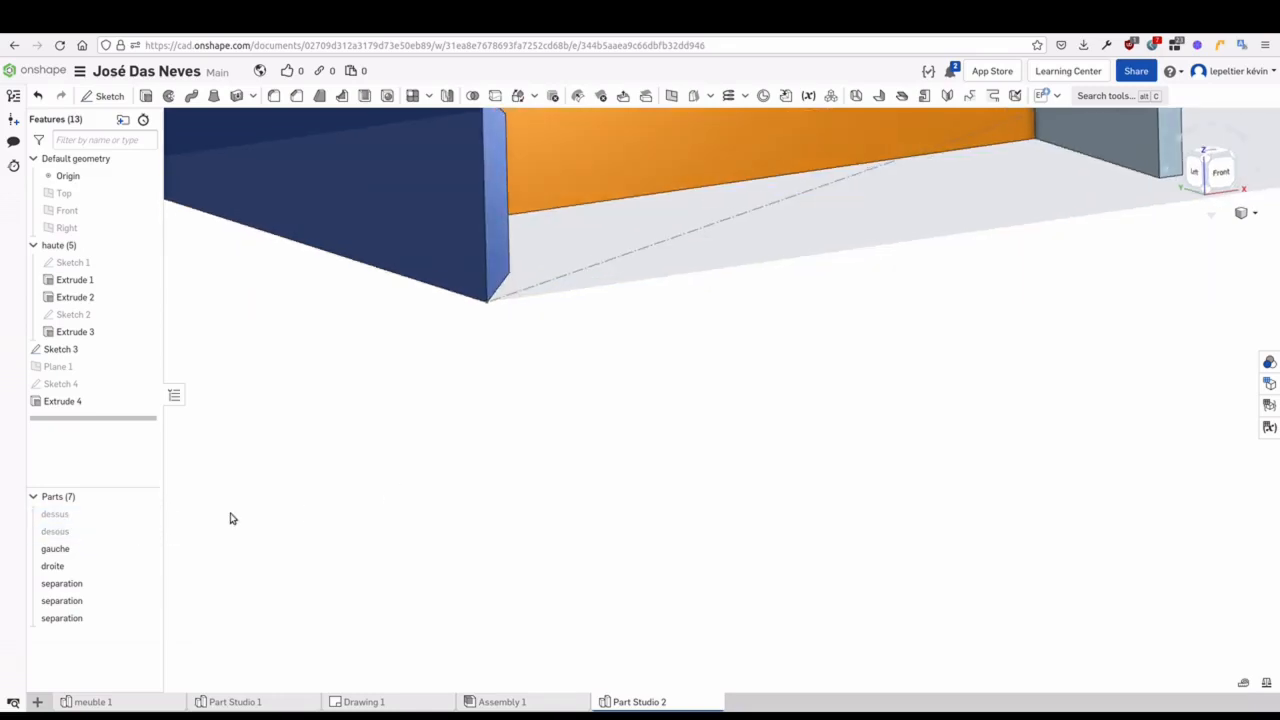
Change the leg's extrude operation to New so it forms its own part, and leave the desous panel hidden
double_click(116, 401)
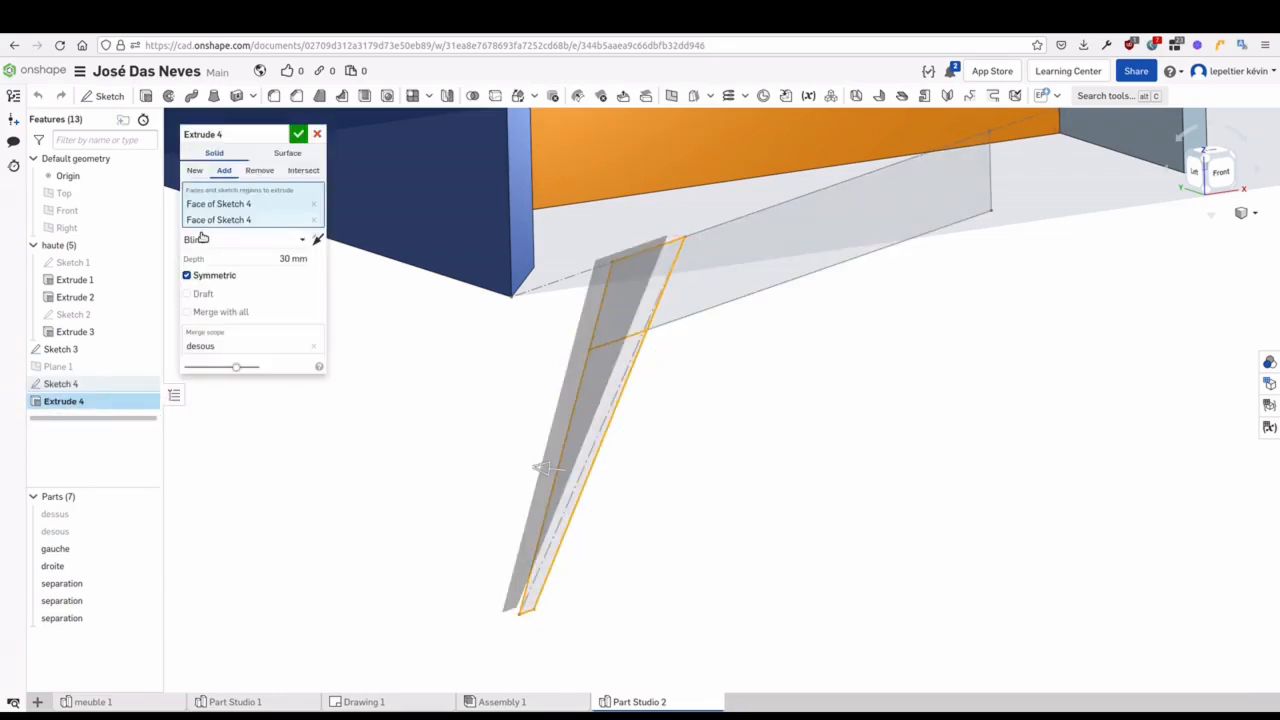
left_click(146, 531)
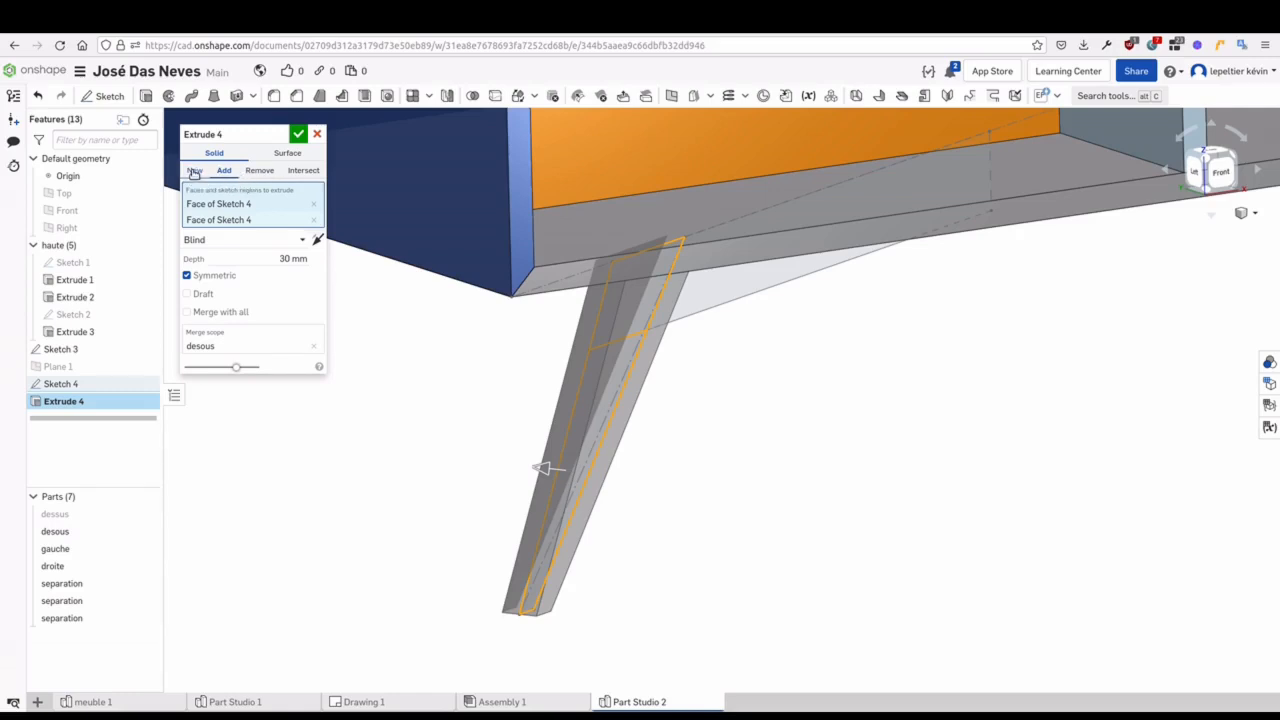
left_click(195, 171)
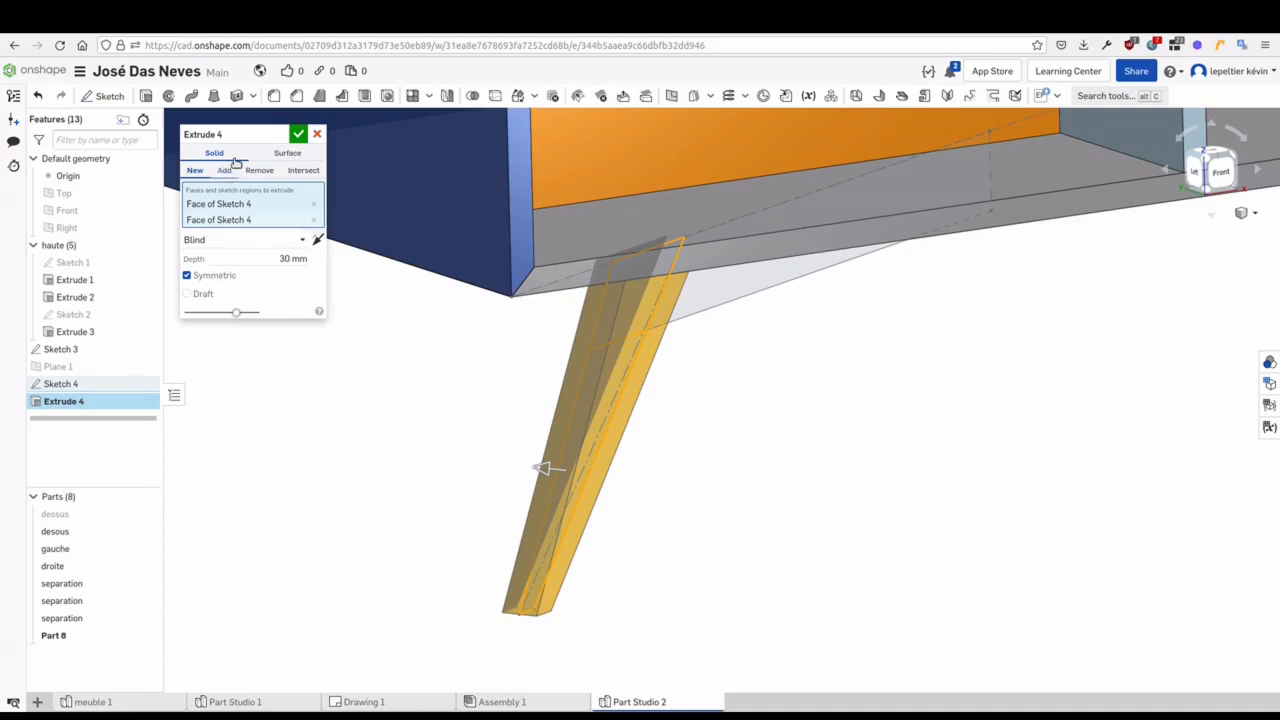
key("Return")
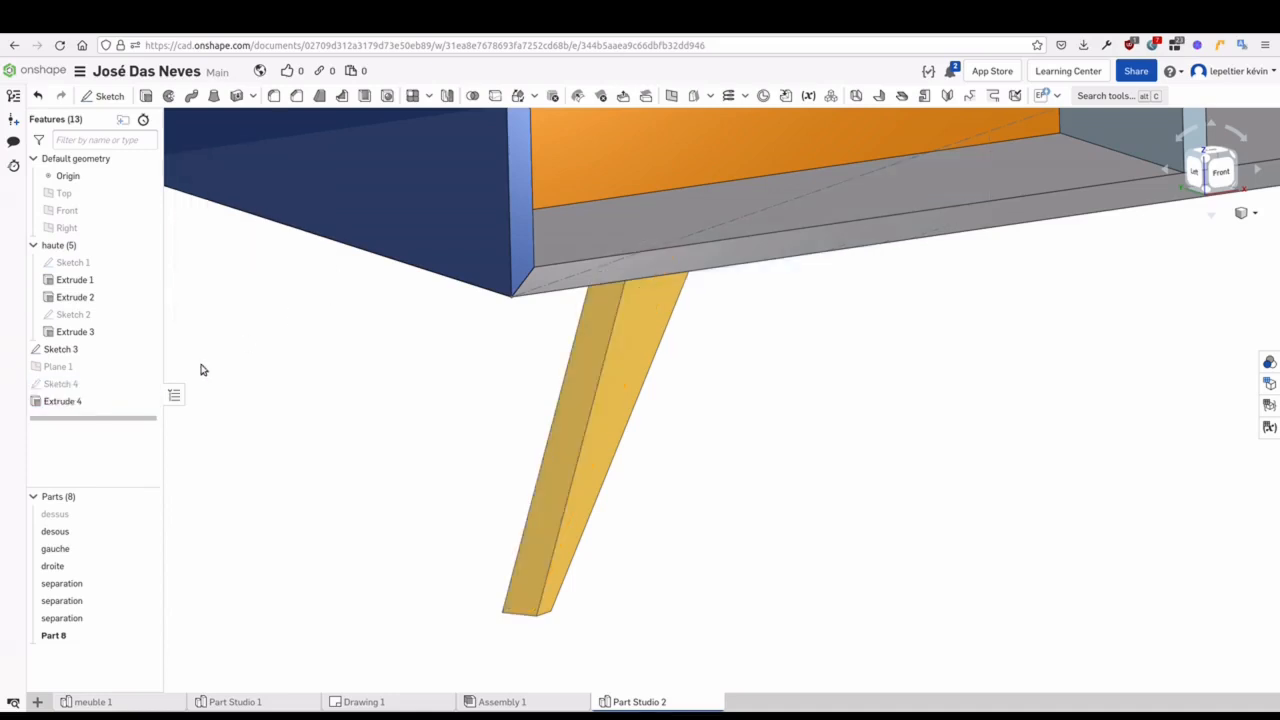
left_click(146, 534)
right_click_drag(340, 517, 317, 531)
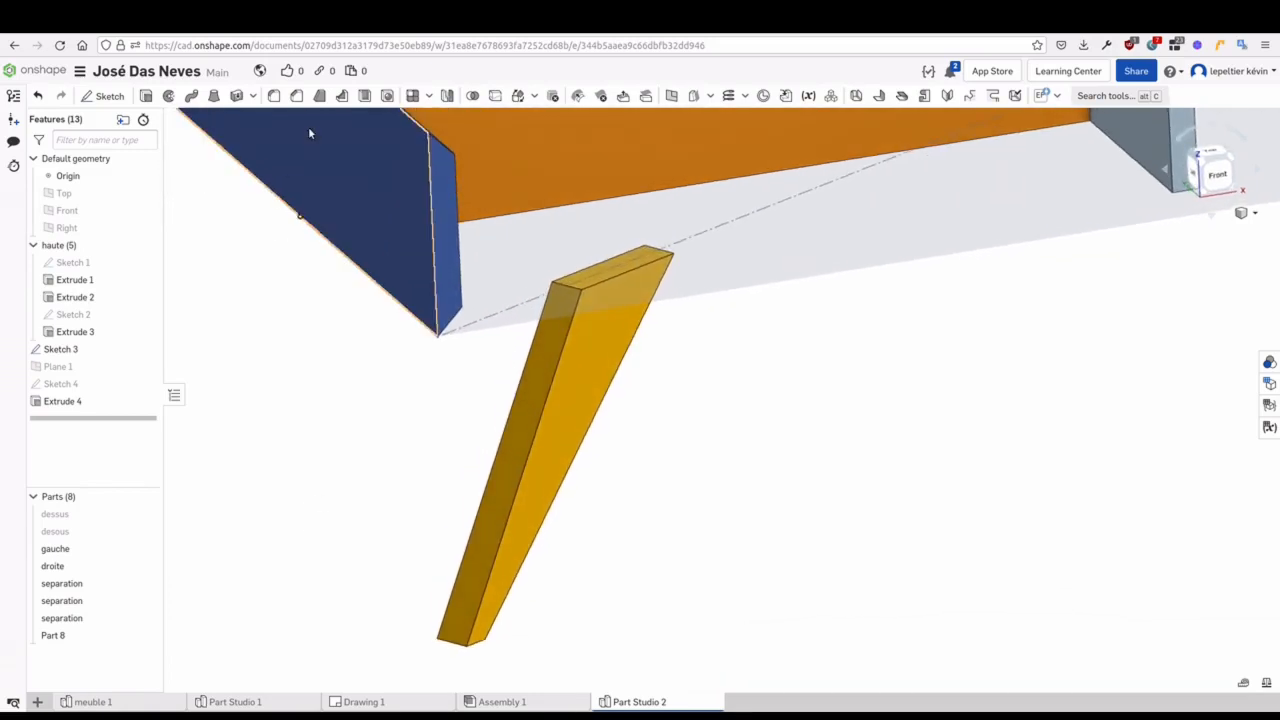
Start a Draft with the leg's top face as neutral plane and its two wide side faces as entities to draft
left_click(319, 97)
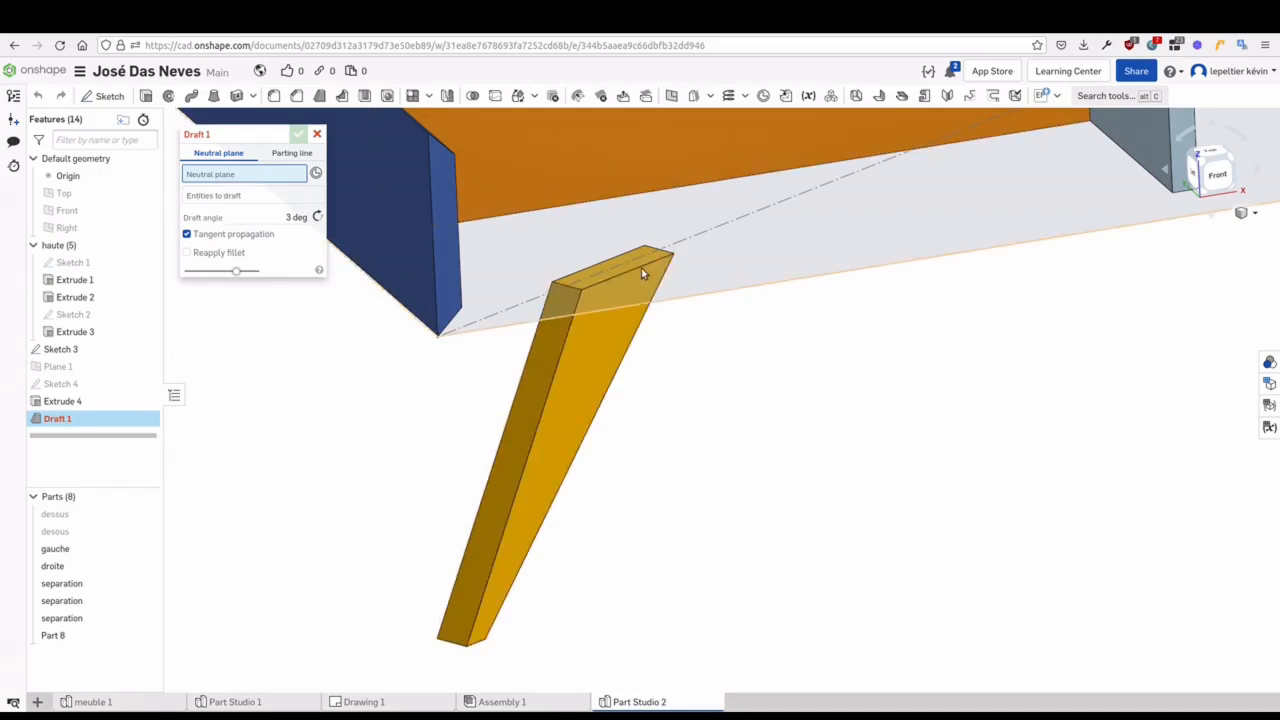
scroll(640, 270, "up", 2)
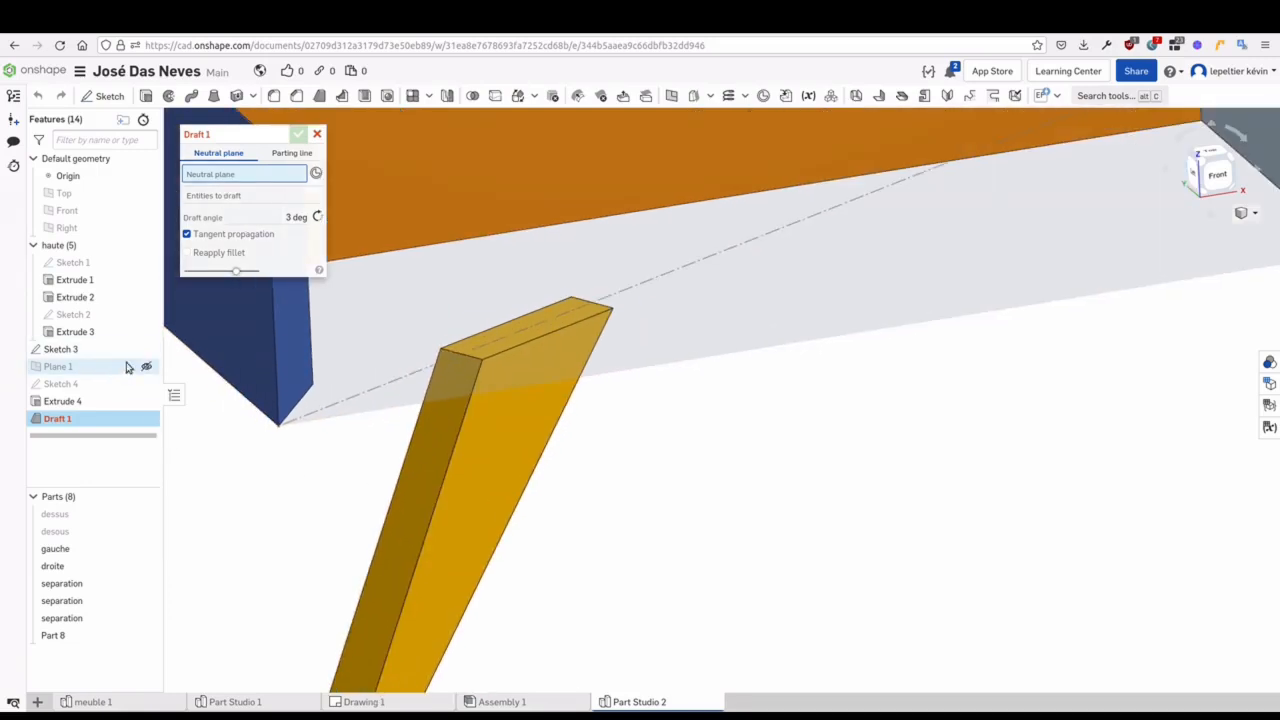
left_click(505, 338)
middle_click_drag(381, 472, 526, 369)
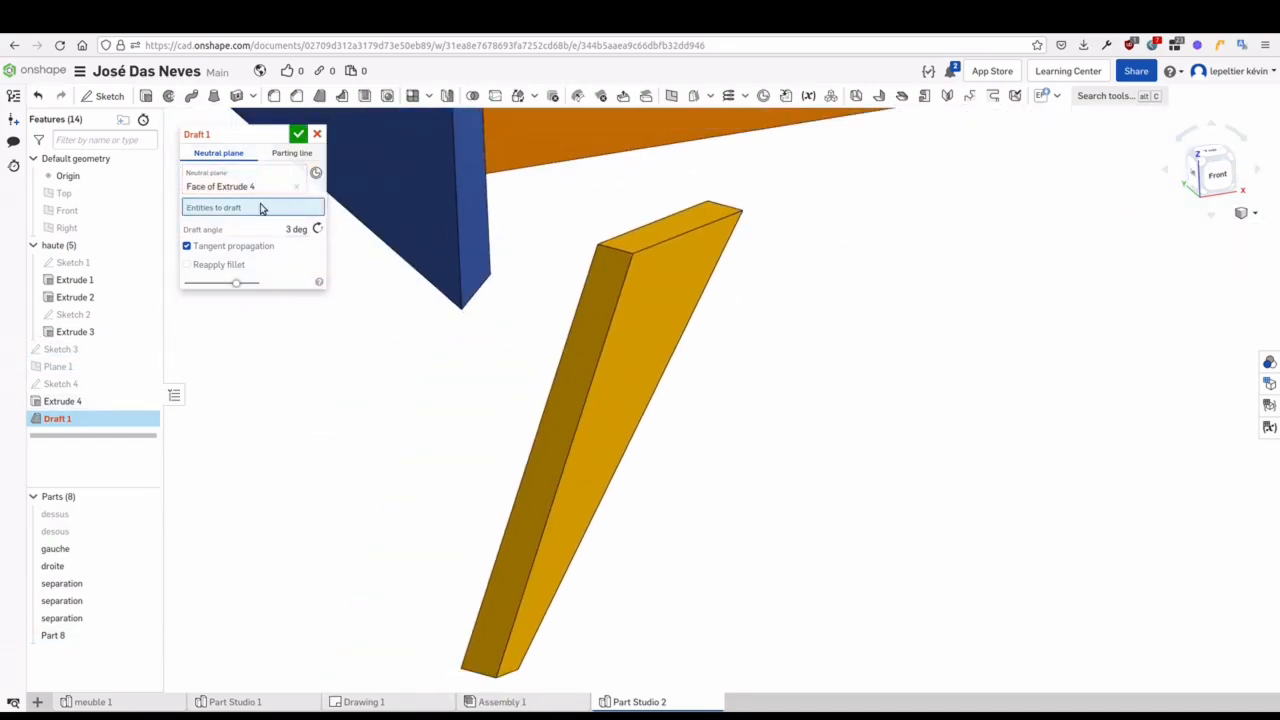
left_click(598, 372)
right_click_drag(717, 483, 468, 516)
left_click(592, 449)
Set the draft angle to 1.86 deg, reverse its direction so the leg tapers toward the foot, and accept the draft
left_click(294, 257)
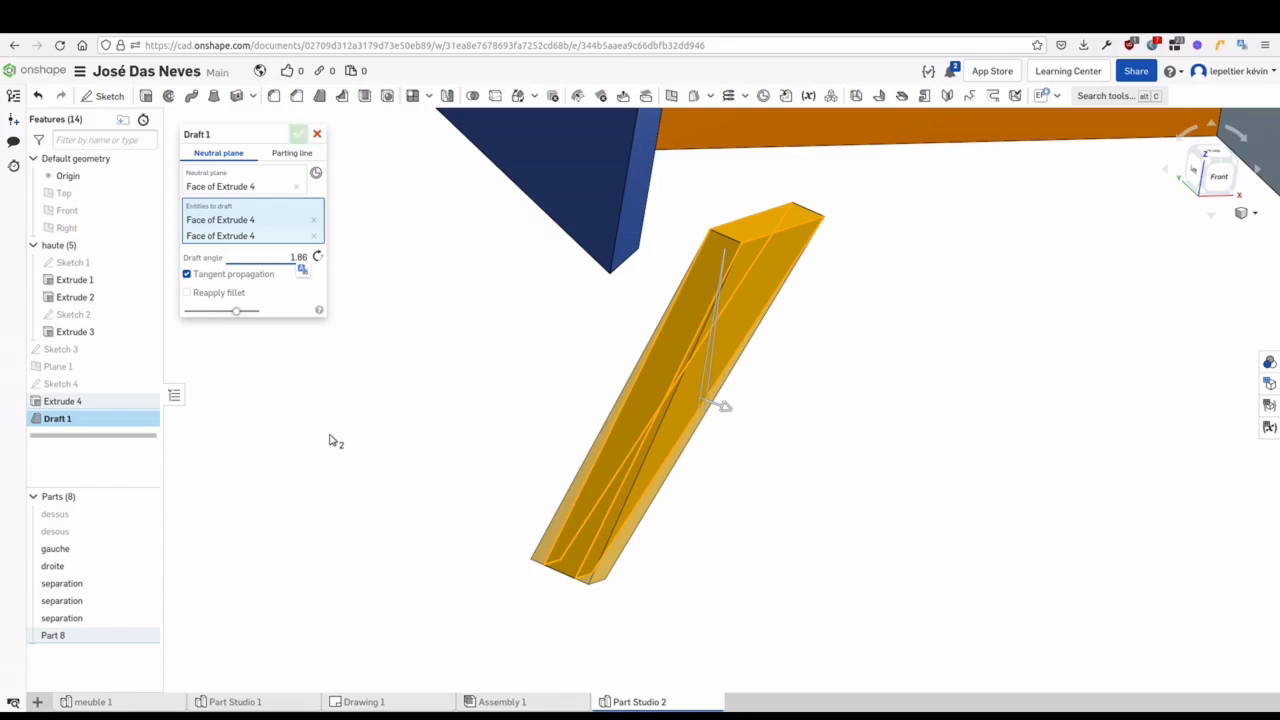
key("Return")
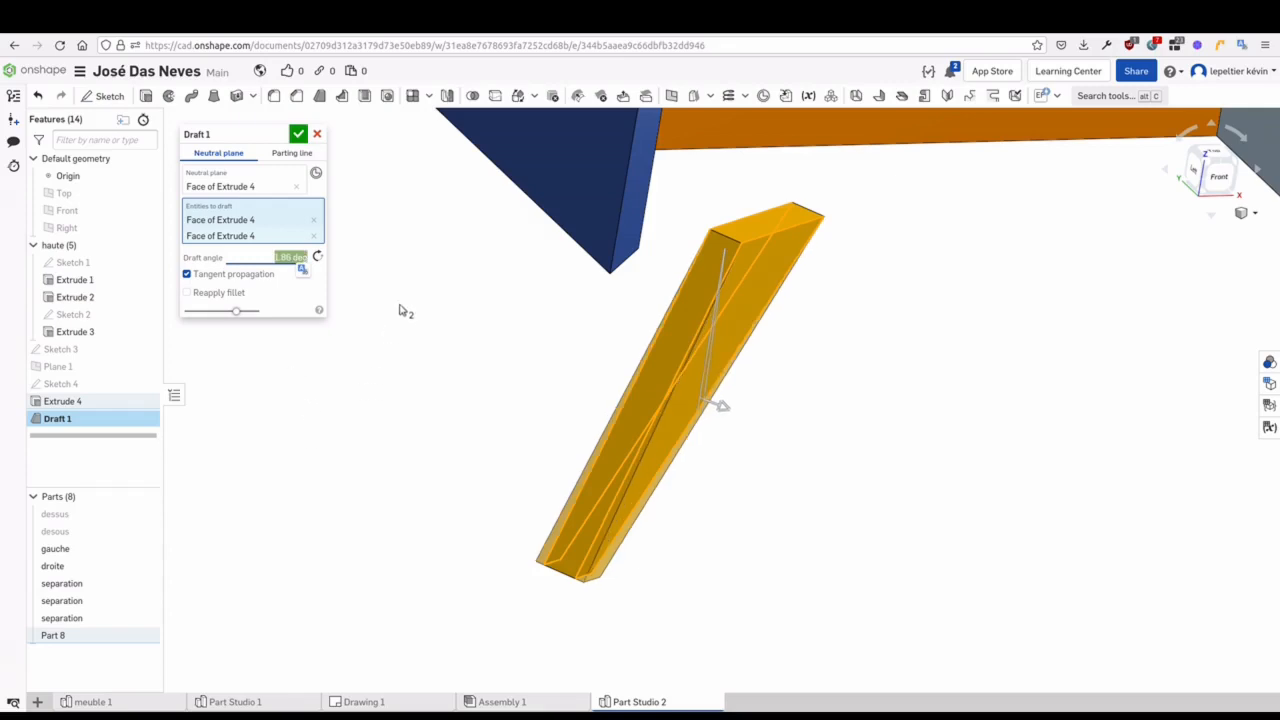
left_click(318, 257)
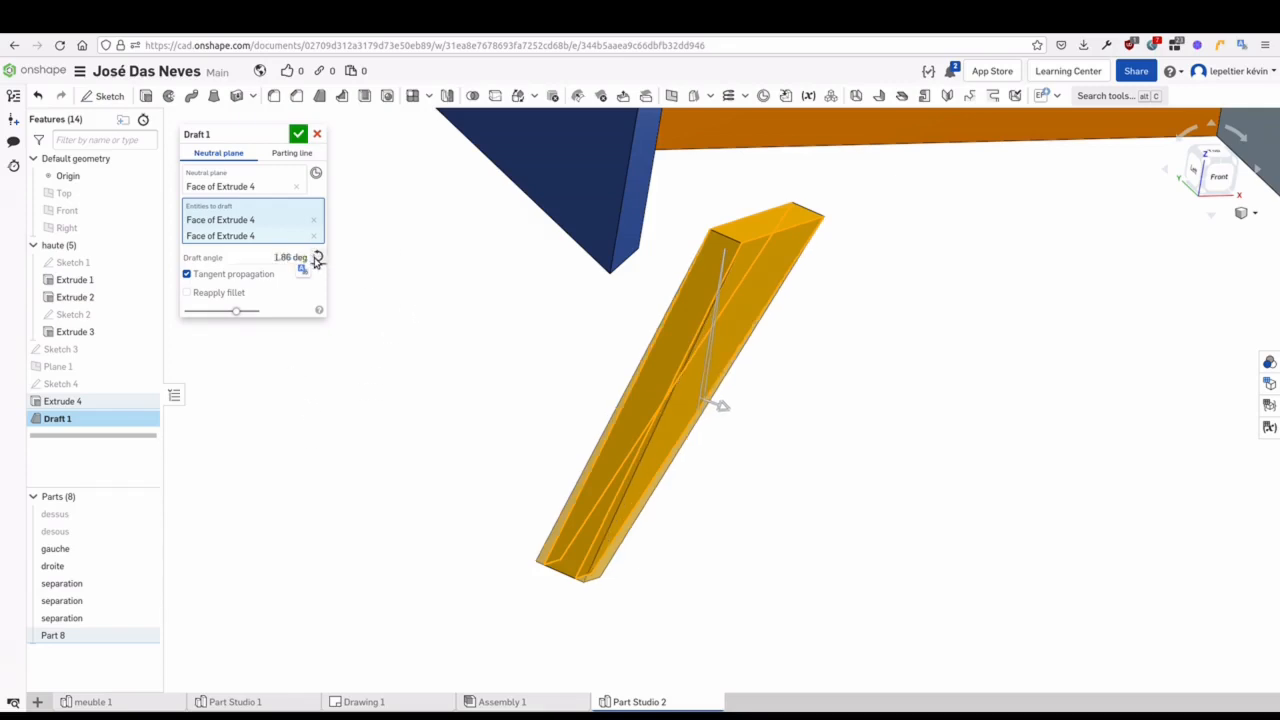
right_click_drag(509, 451, 490, 467)
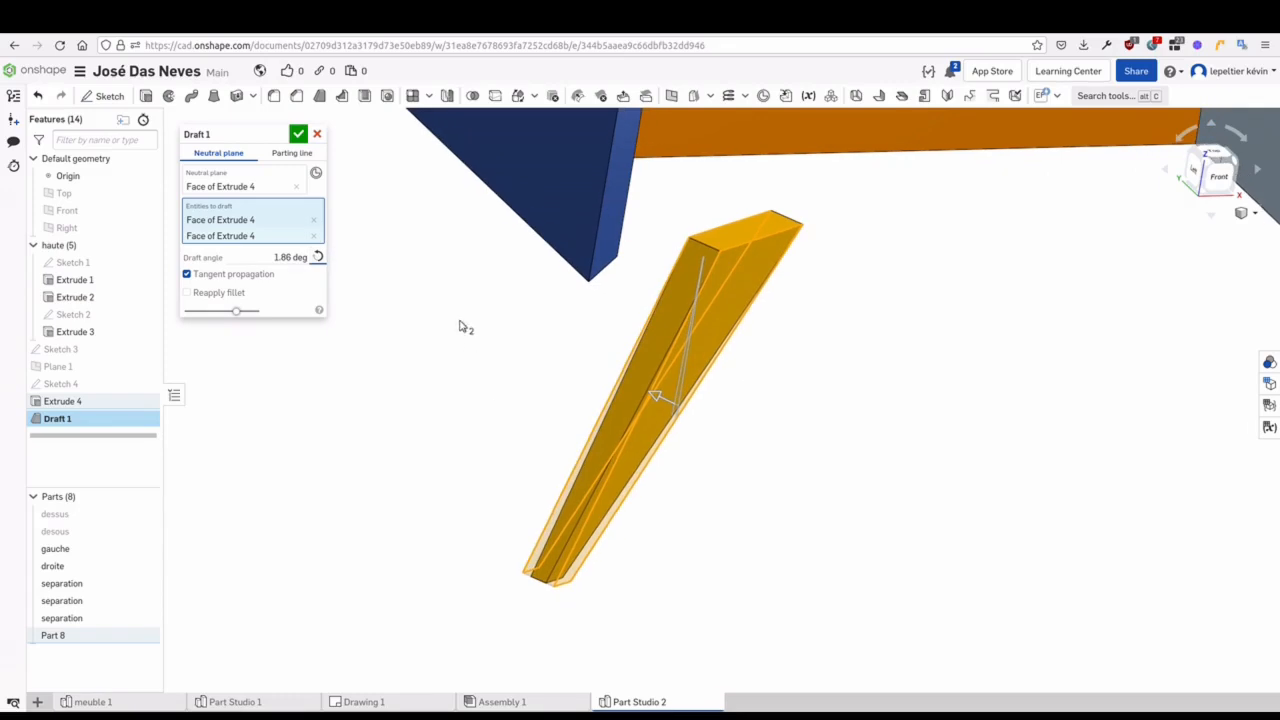
left_click(299, 134)
Show Sketch 4, start an Extrude and hide the leg part so the rail profile is exposed
right_click_drag(731, 611, 648, 464)
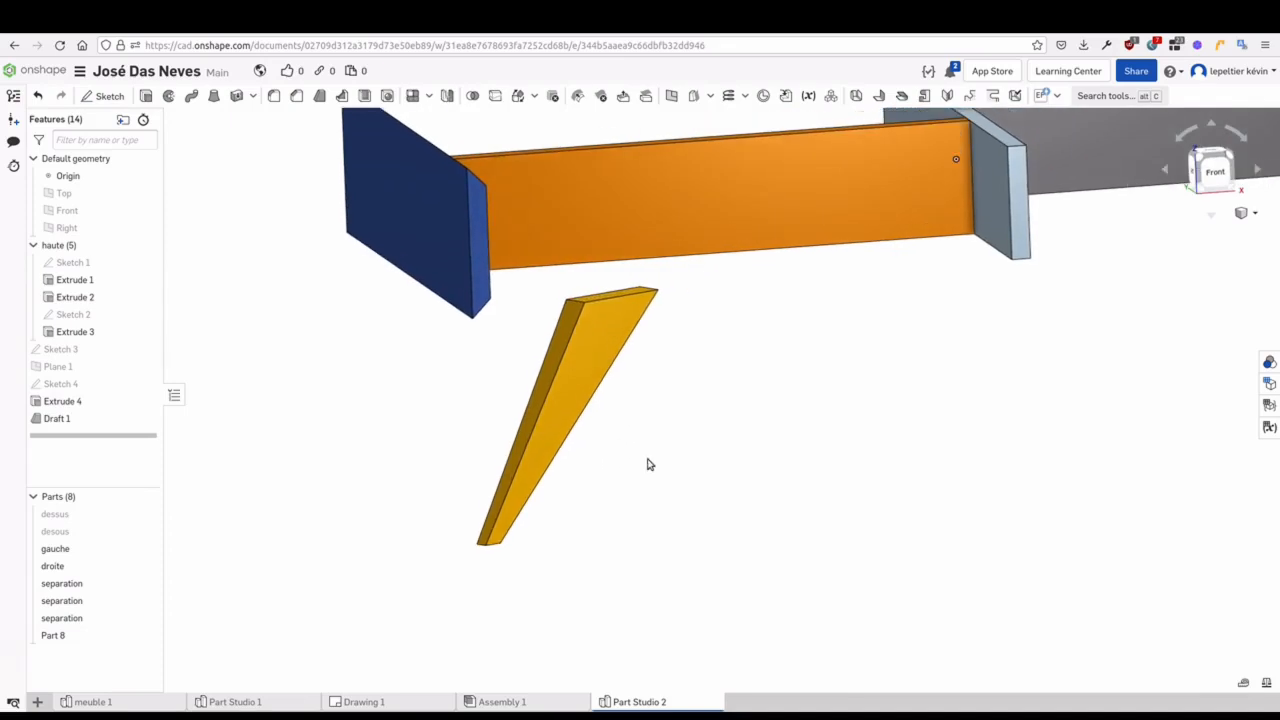
middle_click_drag(647, 459, 639, 456)
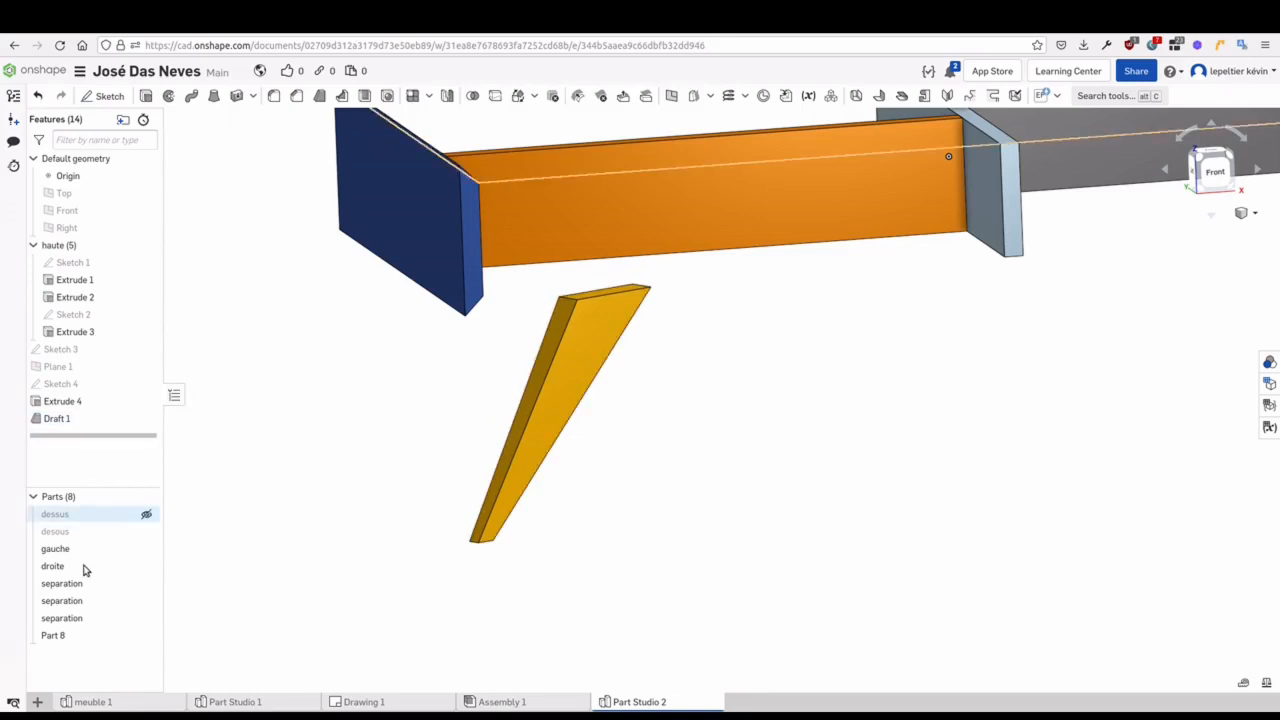
left_click(150, 383)
middle_click_drag(340, 411, 324, 415)
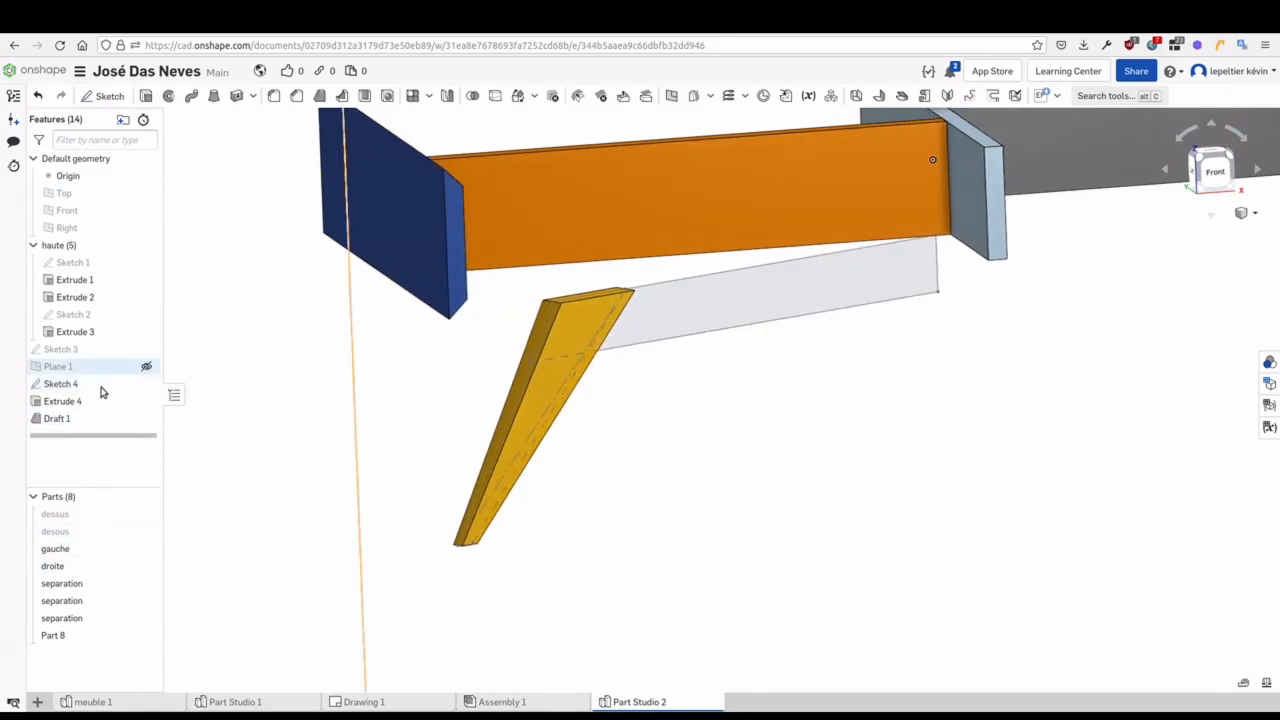
left_click(146, 95)
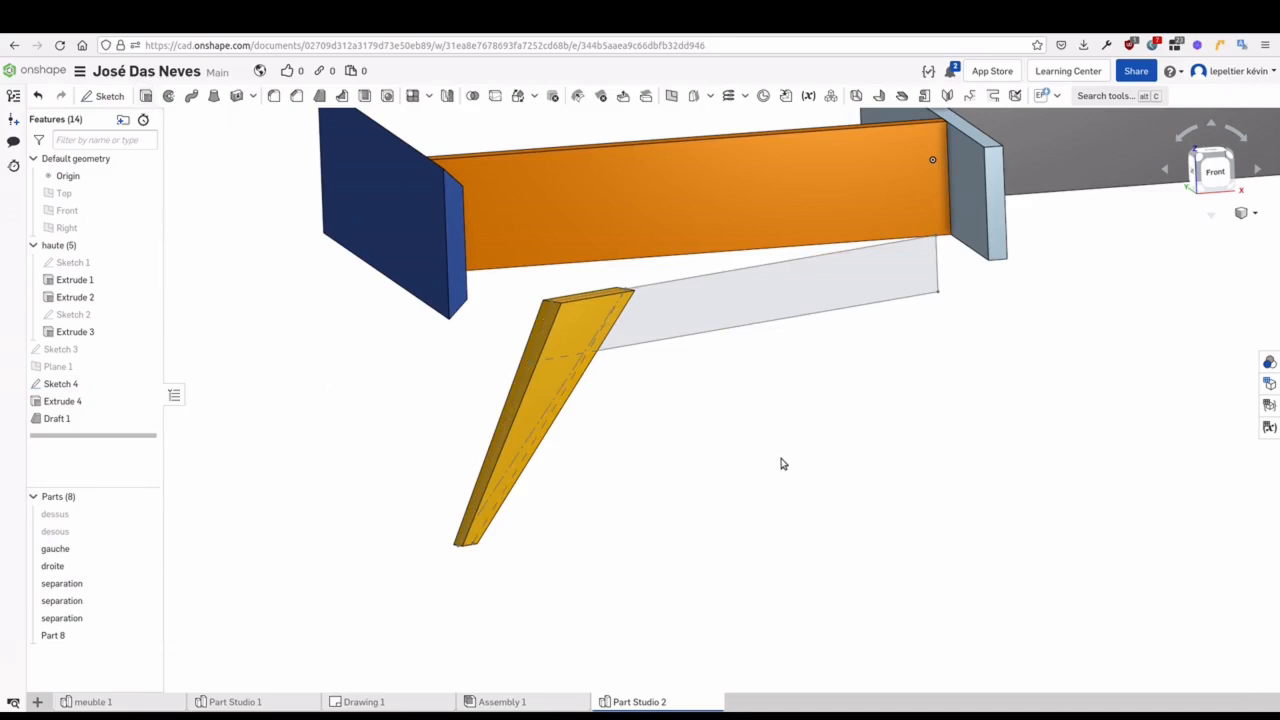
left_click(146, 635)
Extrude the two rail regions of Sketch 4 as a new part, 30 mm deep and symmetric about the sketch plane
left_click(576, 320)
left_click(577, 319)
mouse_move(620, 491)
right_mouse_down()
mouse_move(647, 483)
mouse_move(629, 477)
right_mouse_up()
middle_click_drag(507, 388, 479, 445)
right_click(478, 440)
left_click(423, 408)
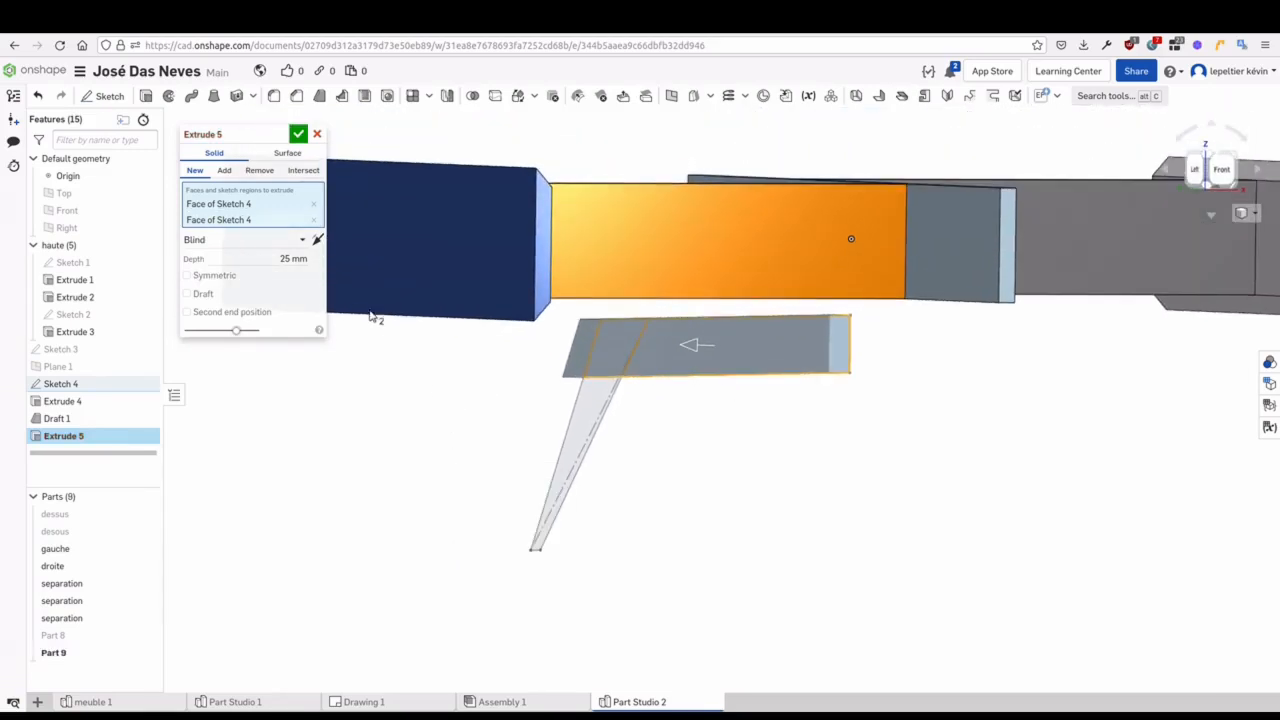
left_click(289, 258)
type("30")
left_click(238, 280)
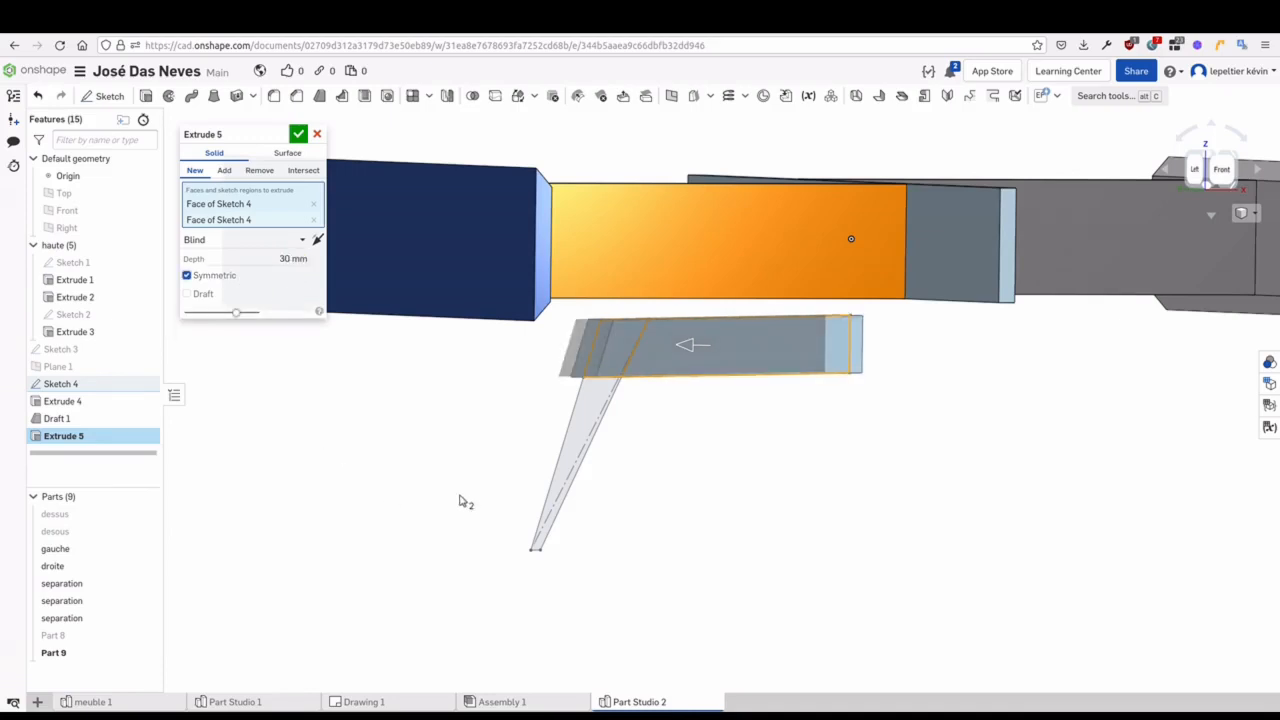
left_click(298, 134)
Show the leg part again and examine how it overlaps the end of the rail
right_click_drag(679, 482, 674, 486)
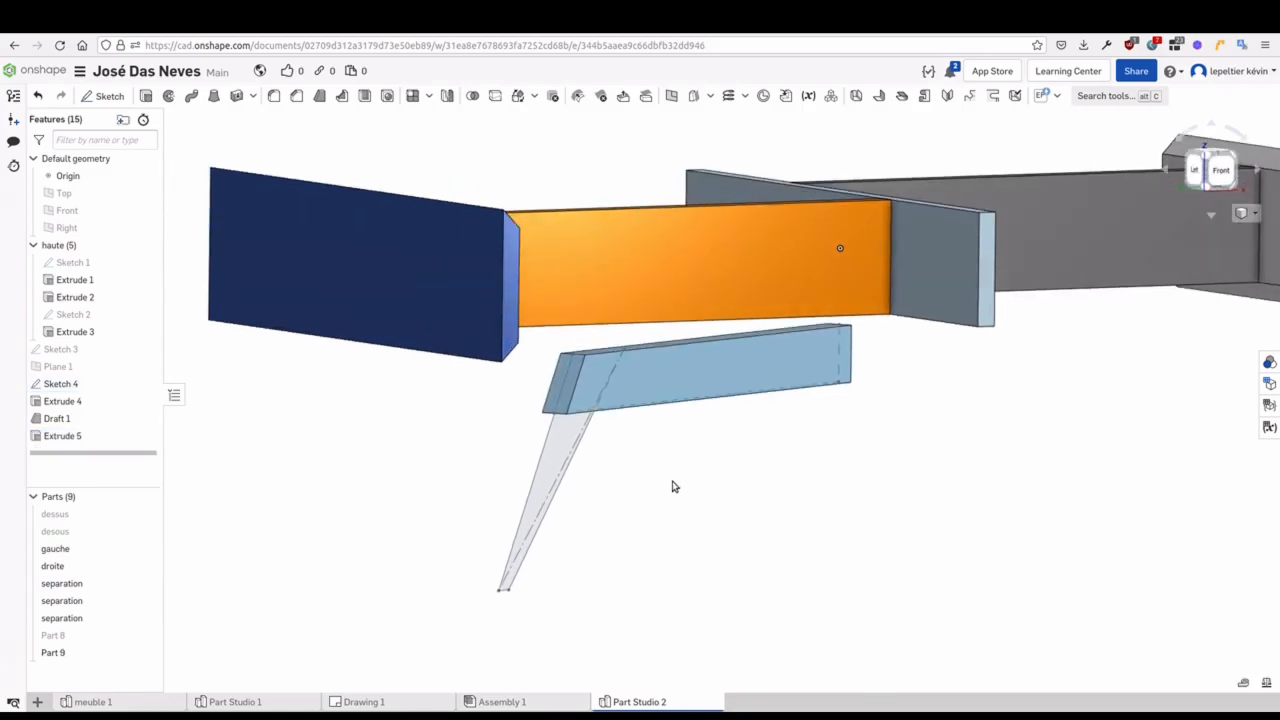
scroll(672, 479, "up", 1)
middle_click_drag(672, 478, 688, 487)
left_click(130, 640)
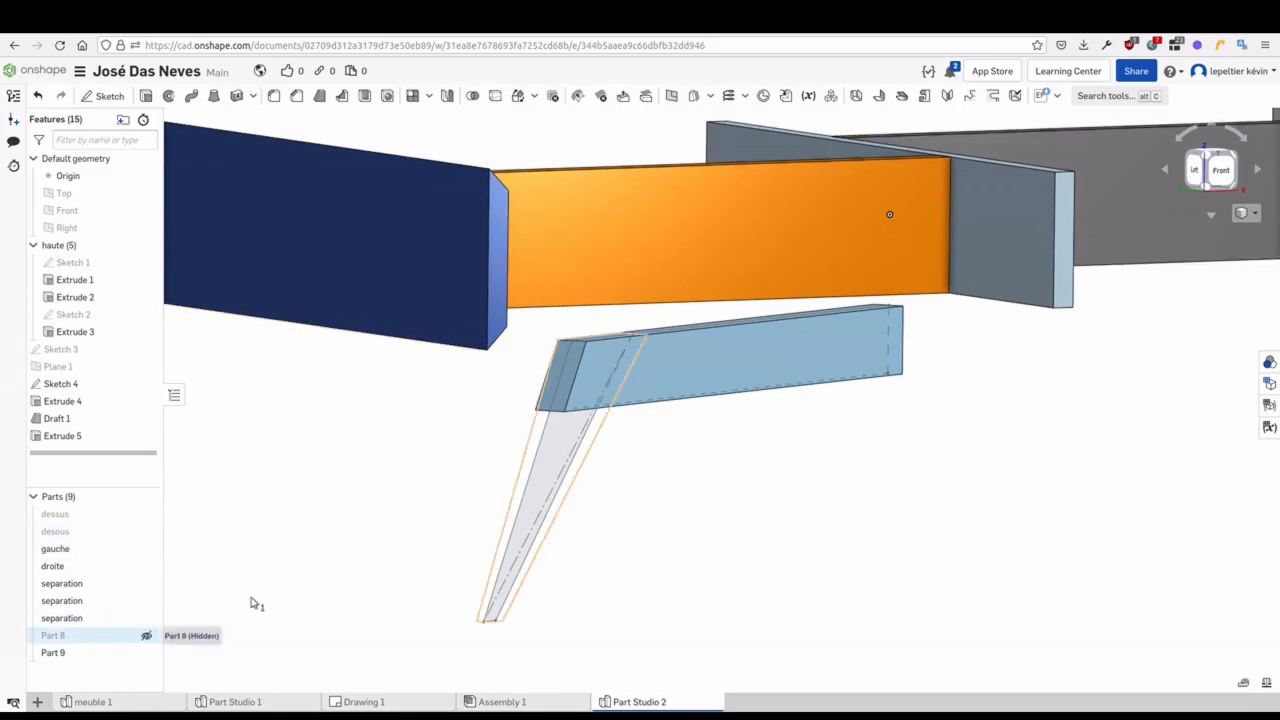
scroll(577, 477, "up", 3)
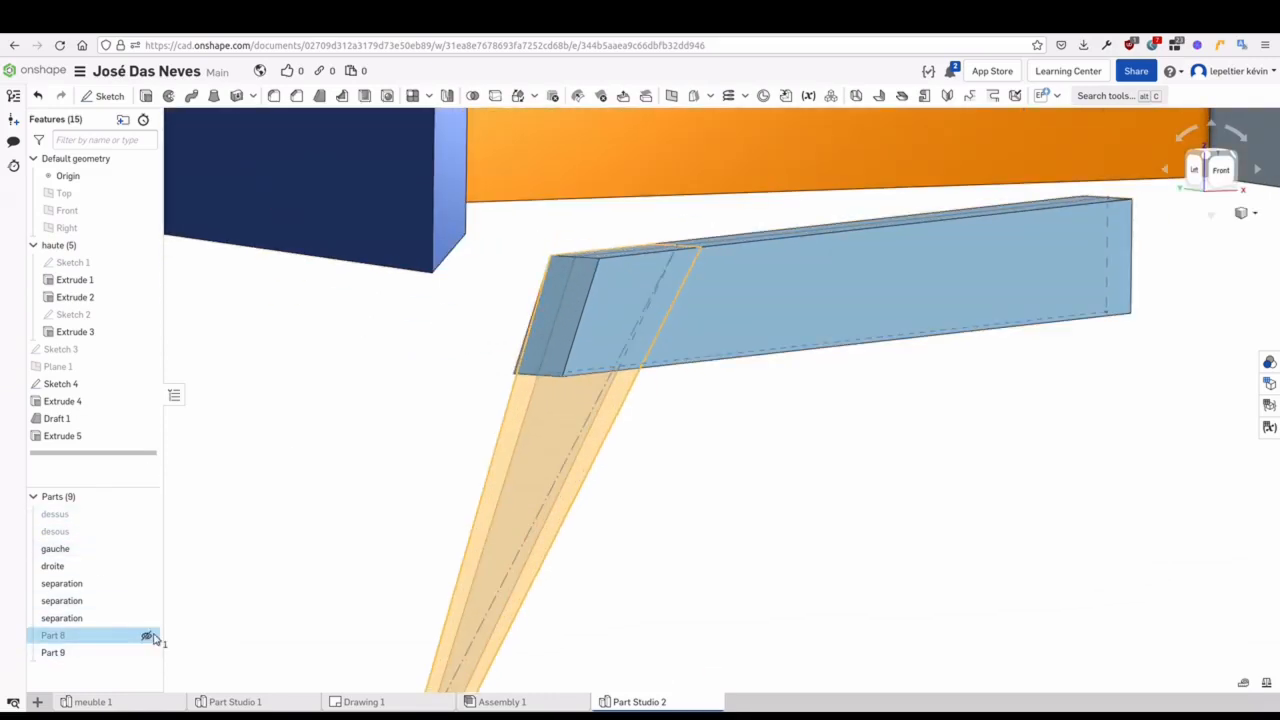
left_click(146, 635)
middle_click_drag(342, 498, 367, 462)
right_click_drag(765, 415, 586, 357)
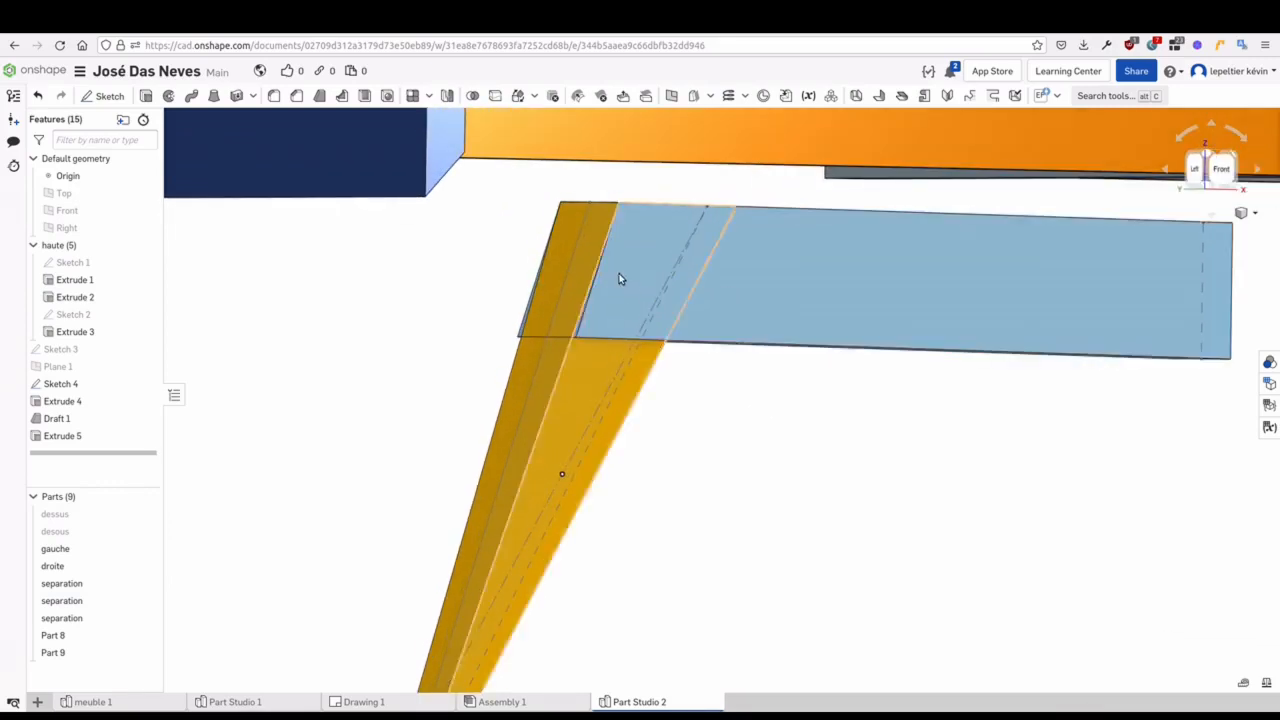
scroll(700, 445, "down", 3)
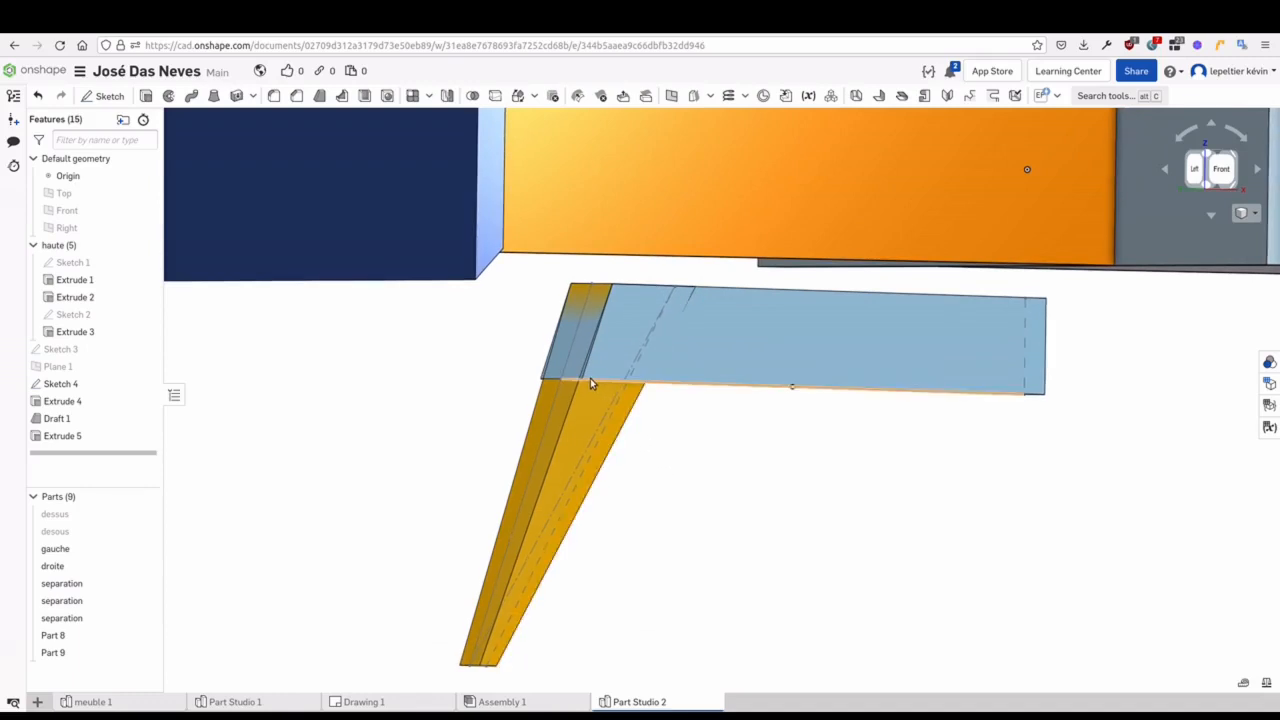
middle_click_drag(669, 454, 635, 490)
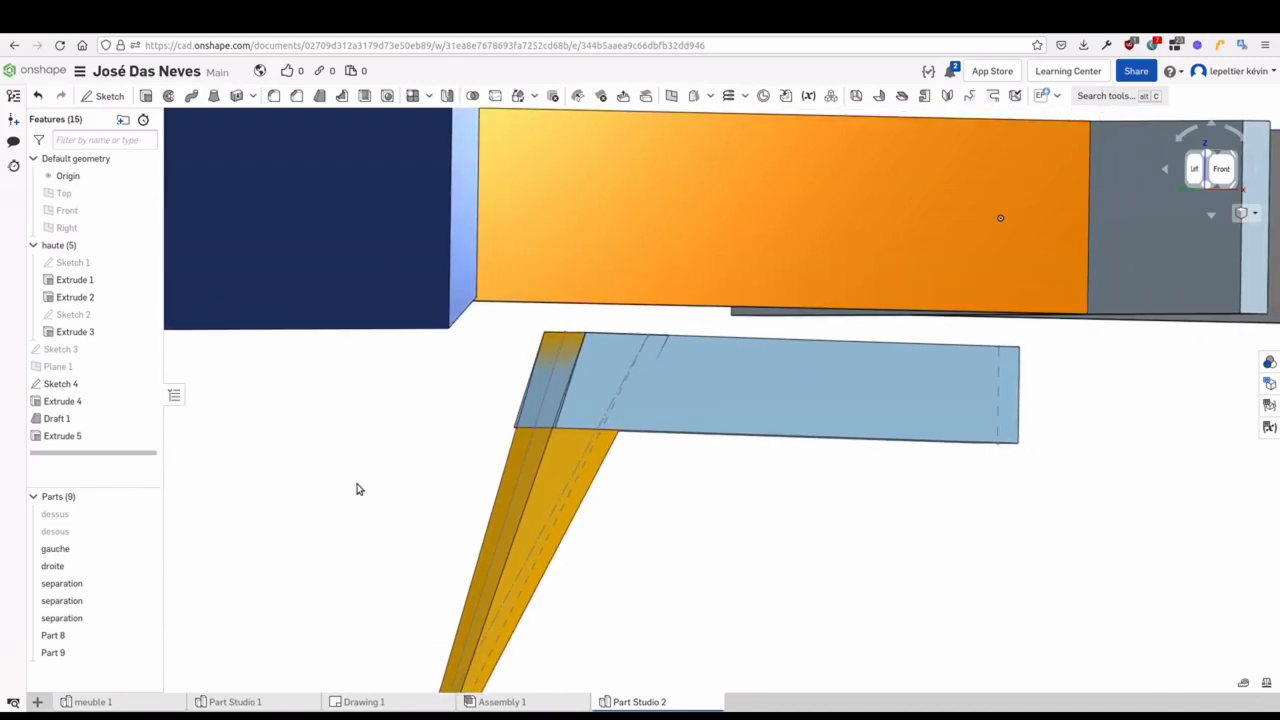
middle_click_drag(358, 489, 361, 460)
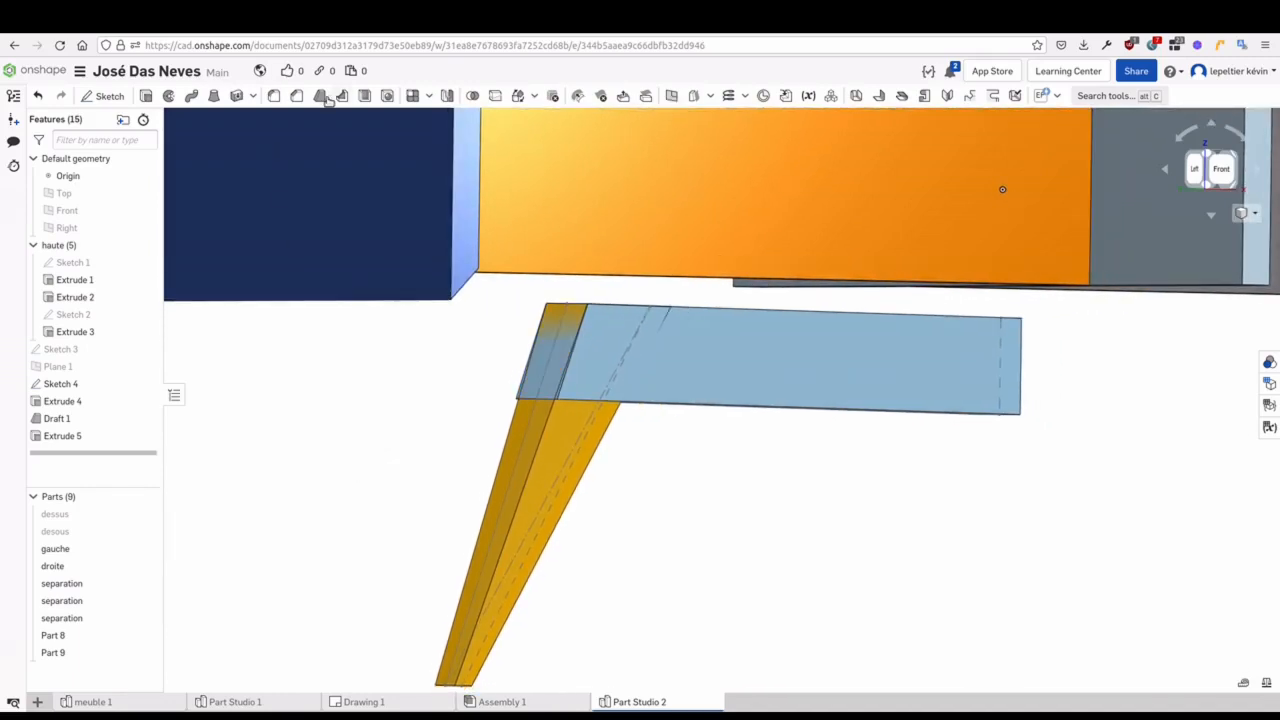
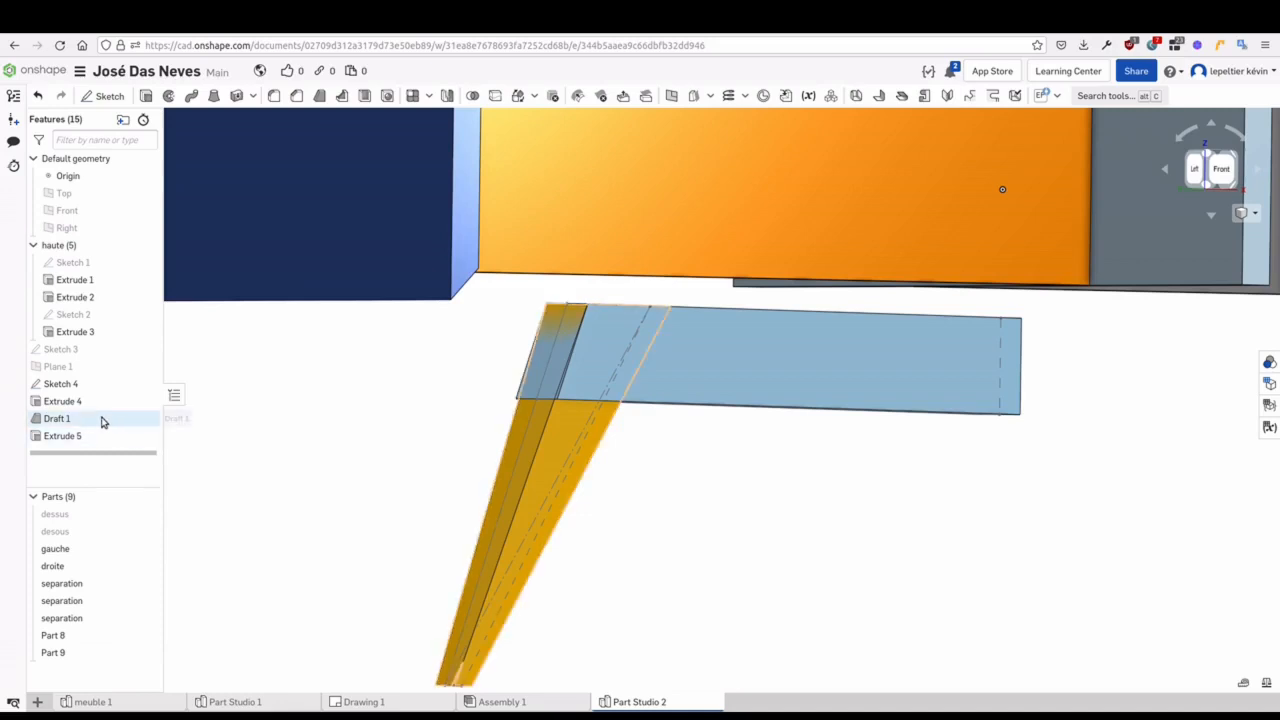
Reorder Draft 1 to follow Extrude 5, then reopen it and try picking the rail's side faces as entities to draft
left_click_drag(87, 421, 108, 443)
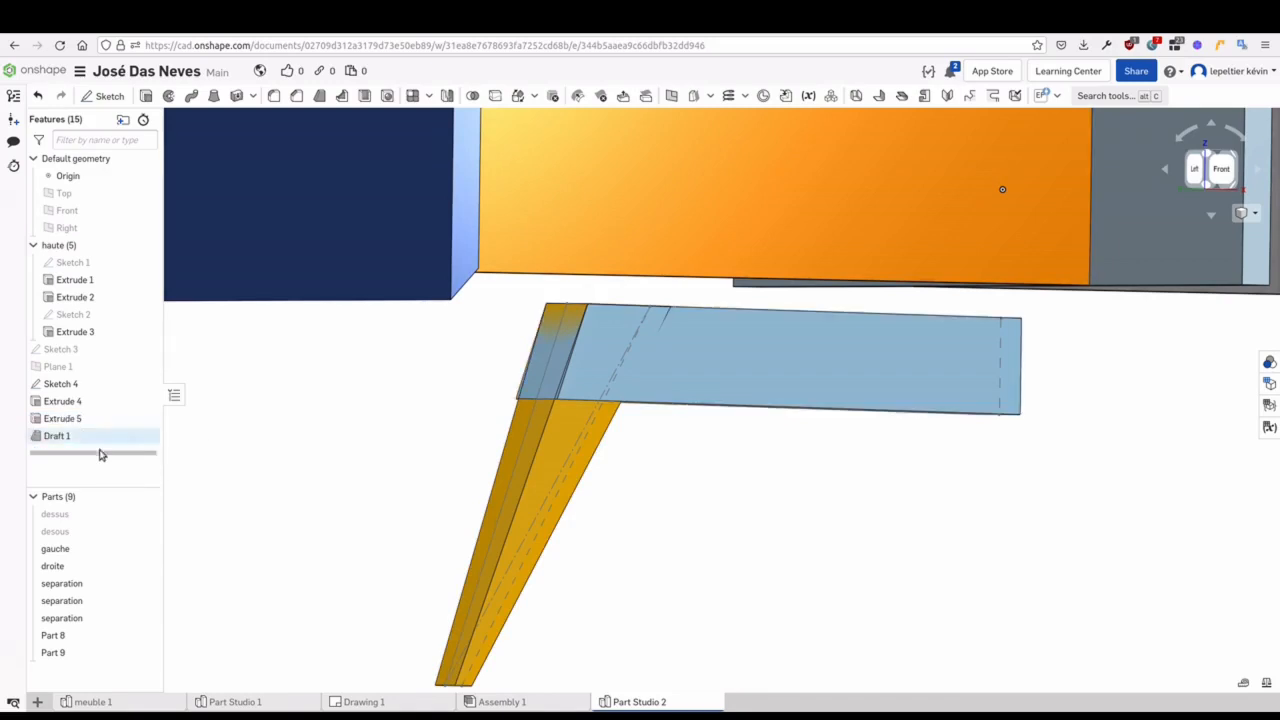
double_click(94, 437)
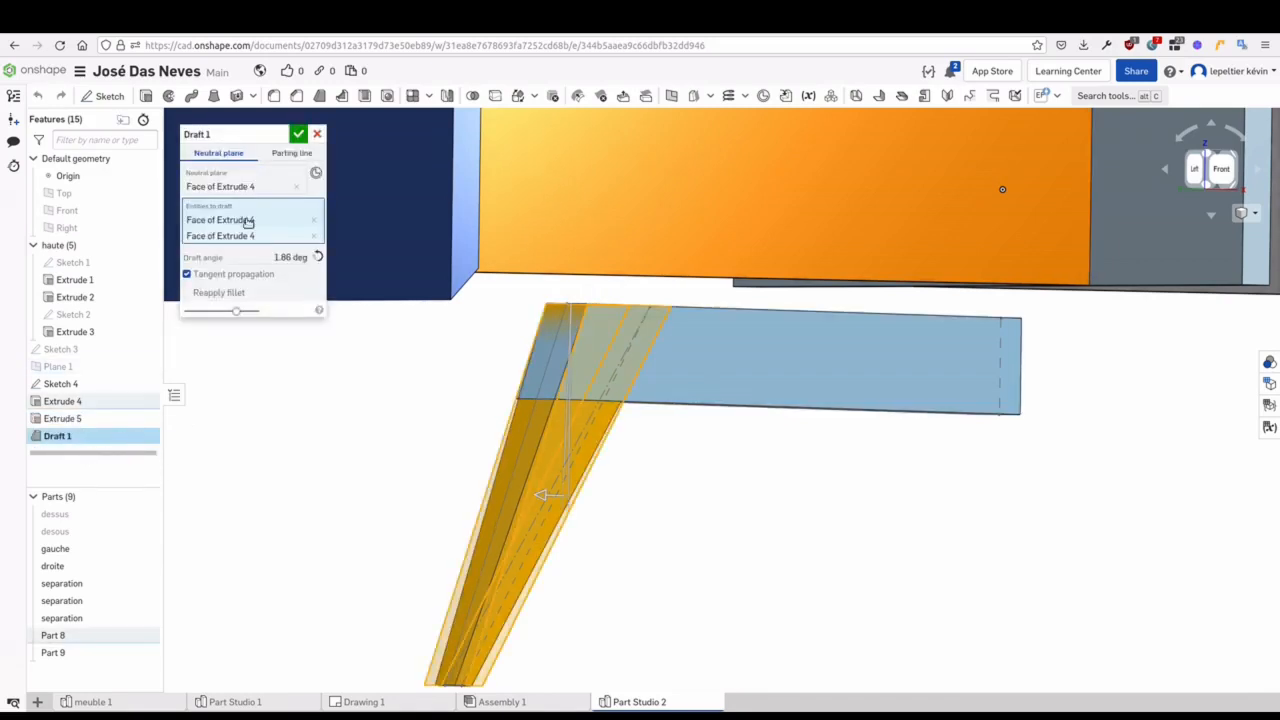
left_click(722, 365)
right_click_drag(626, 511, 693, 399)
left_click(689, 372)
right_click_drag(608, 526, 543, 531)
left_click(298, 134)
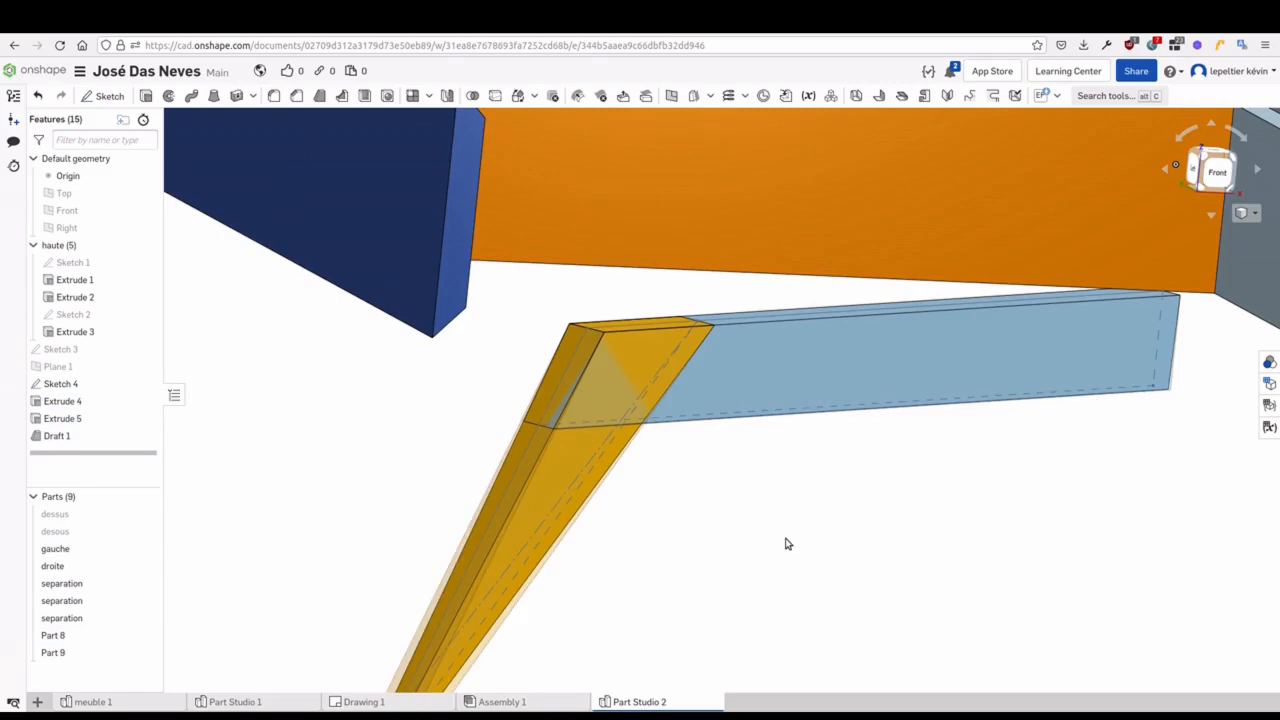
Examine the joint where the leg and the rail overlap
right_click_drag(731, 482, 670, 485)
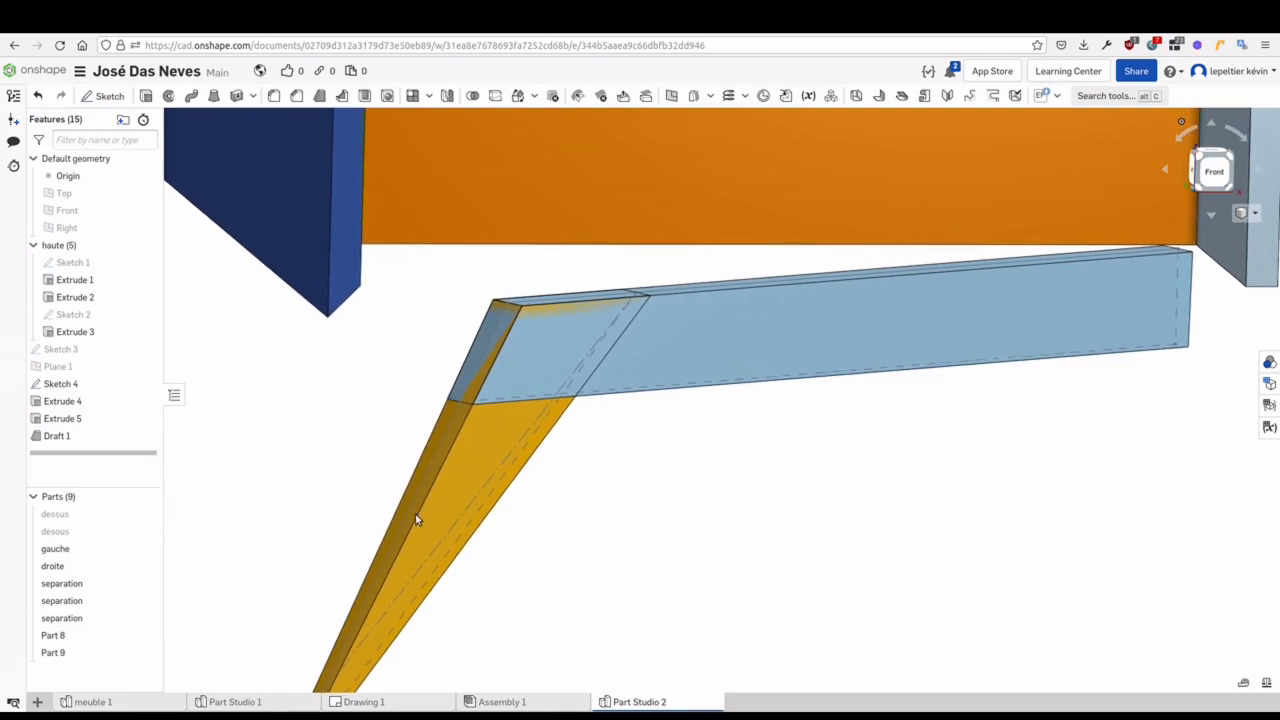
right_click_drag(417, 517, 412, 477)
middle_click_drag(653, 497, 657, 517)
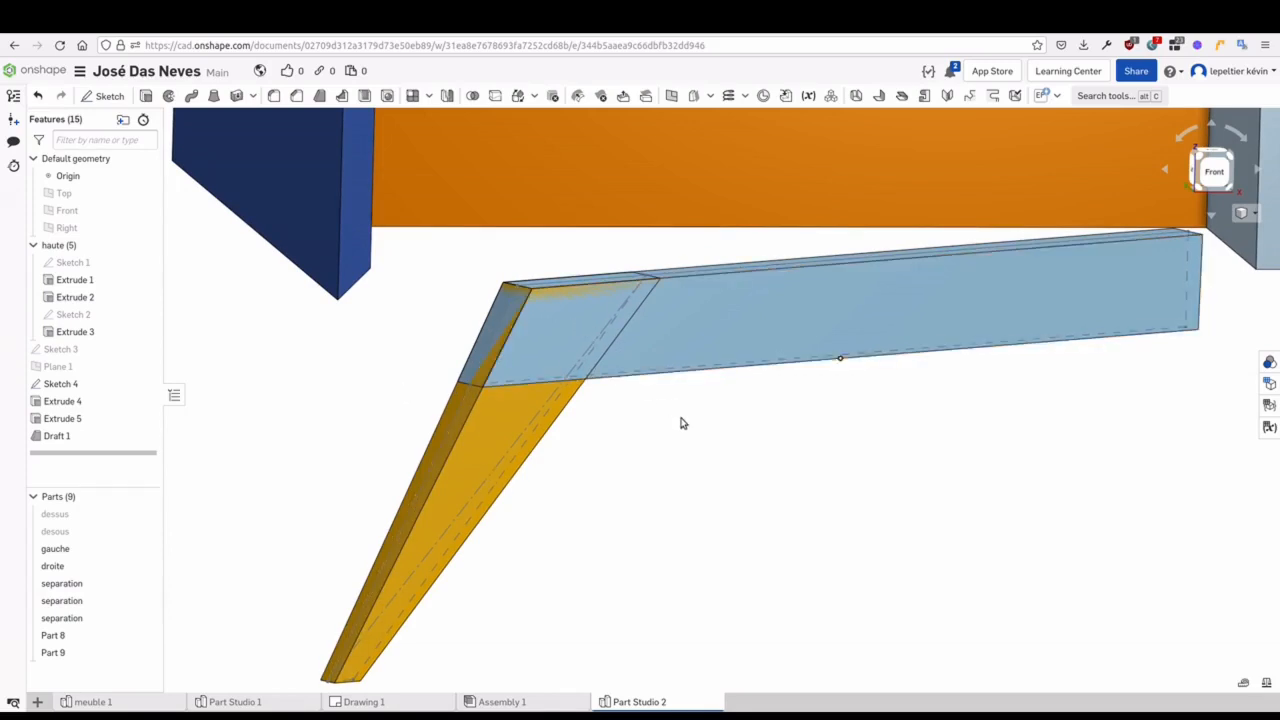
middle_click_drag(632, 468, 629, 489)
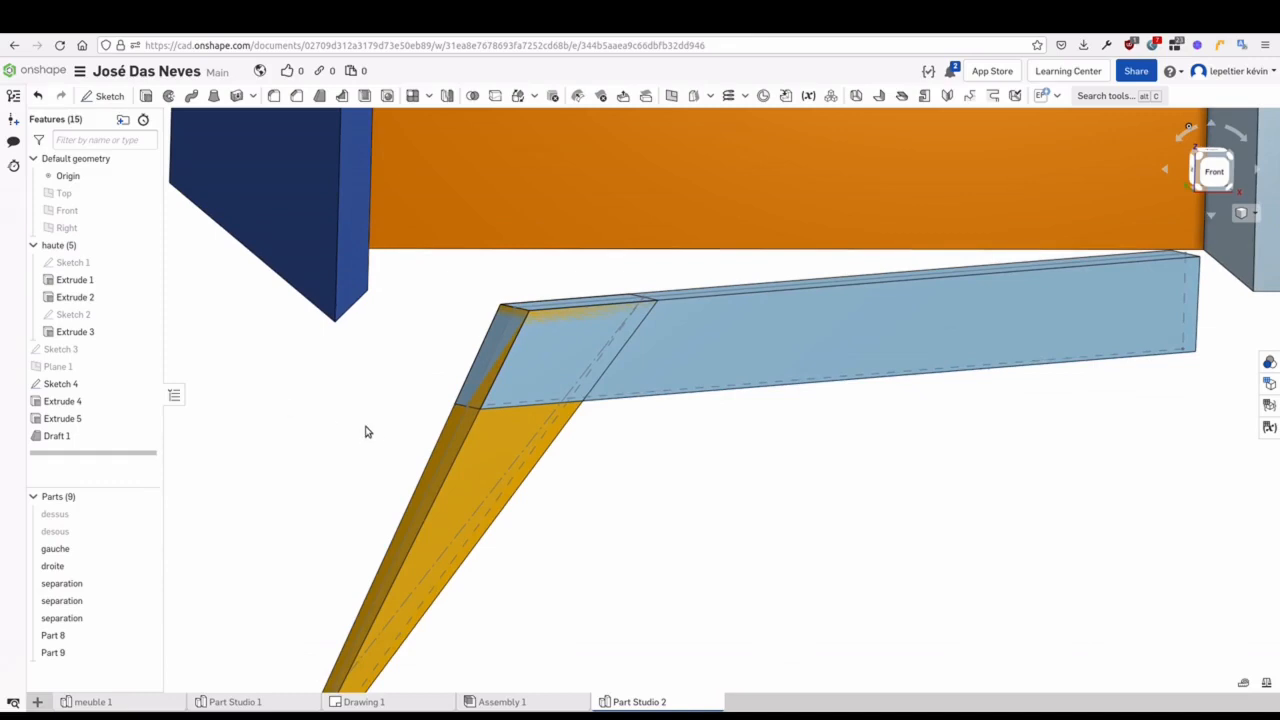
middle_click_drag(367, 432, 346, 428)
middle_click_drag(569, 471, 561, 472)
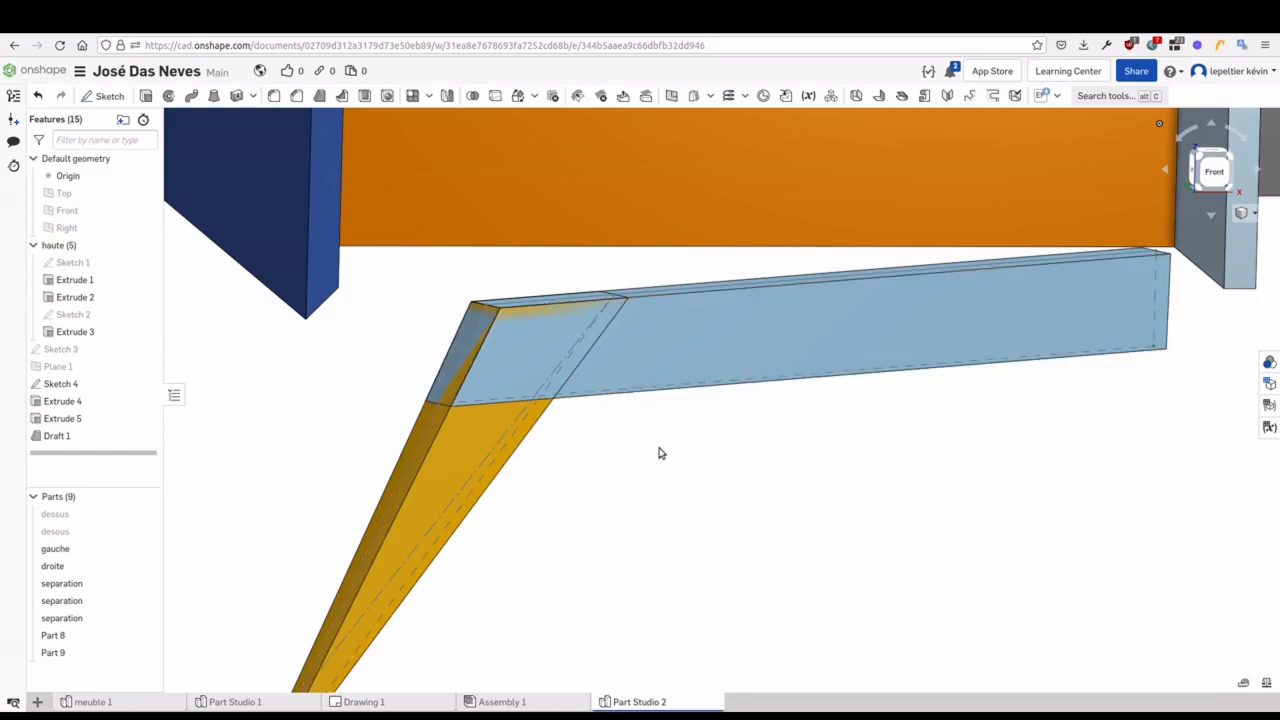
middle_click_drag(240, 449, 268, 438)
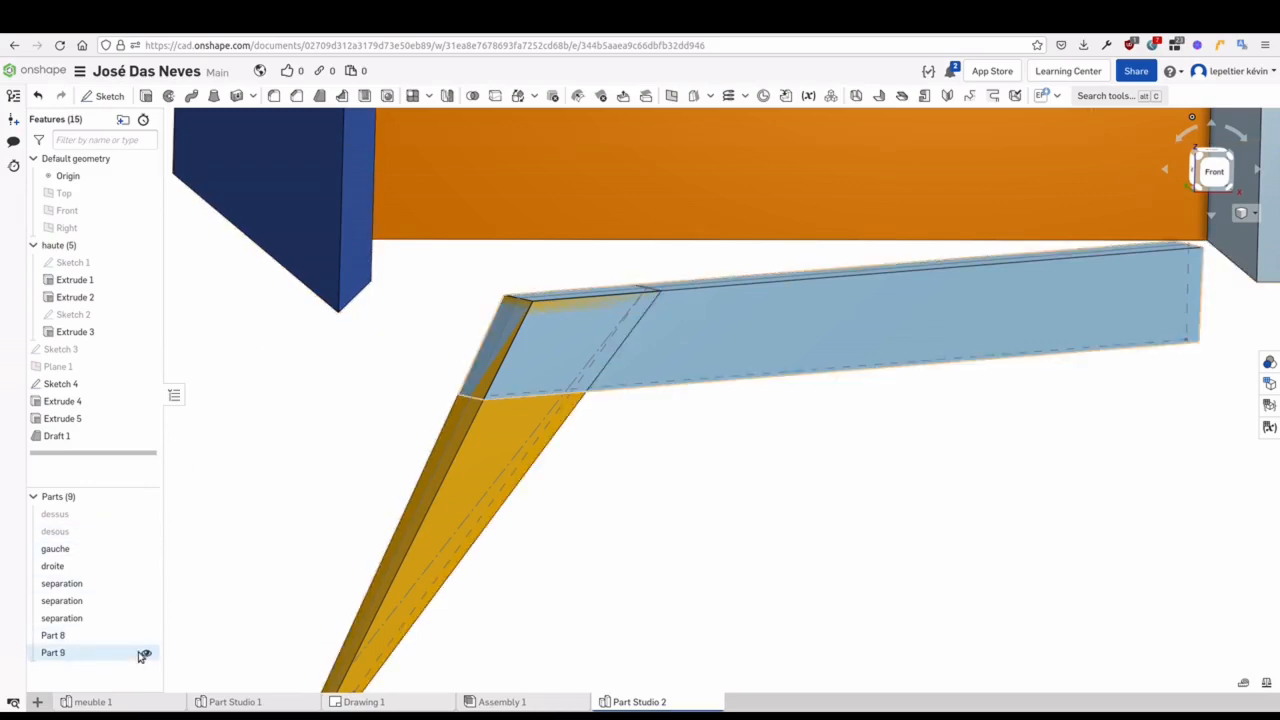
Rename the rail Part 9 as traverse and the leg Part 8 as pied
right_click(102, 652)
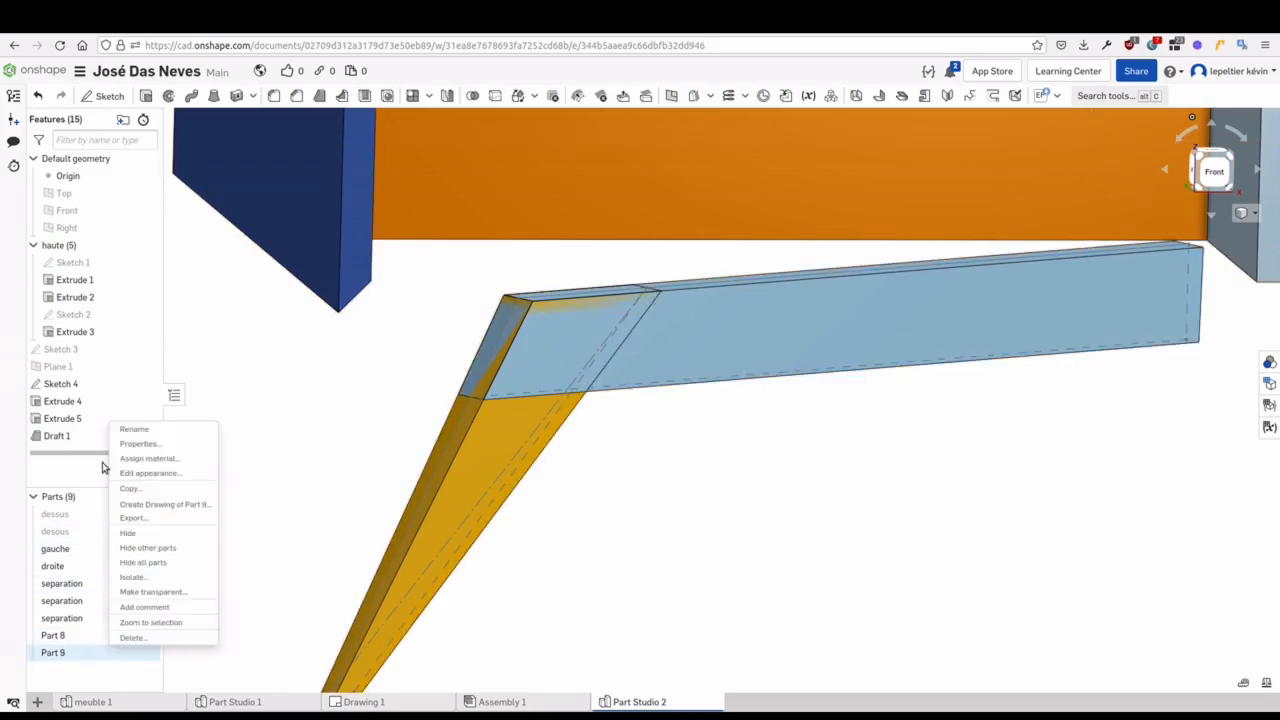
left_click(140, 429)
type("traverse")
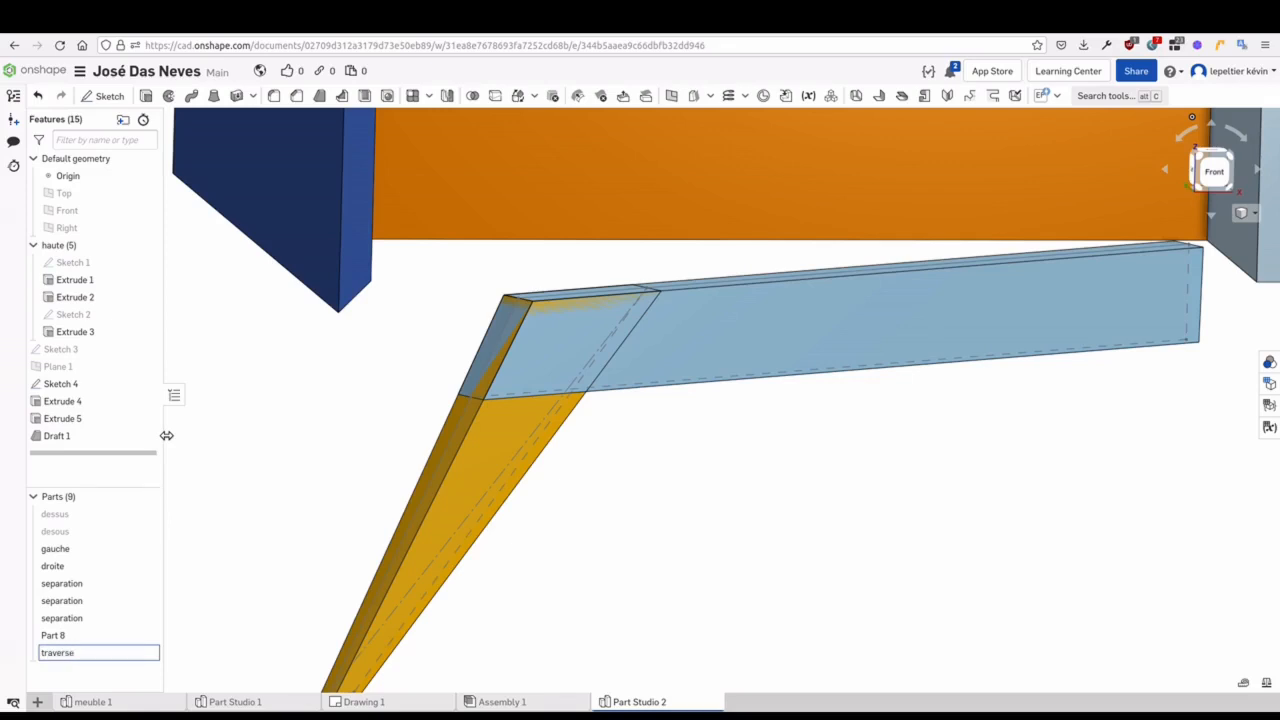
key("Return")
right_click(60, 635)
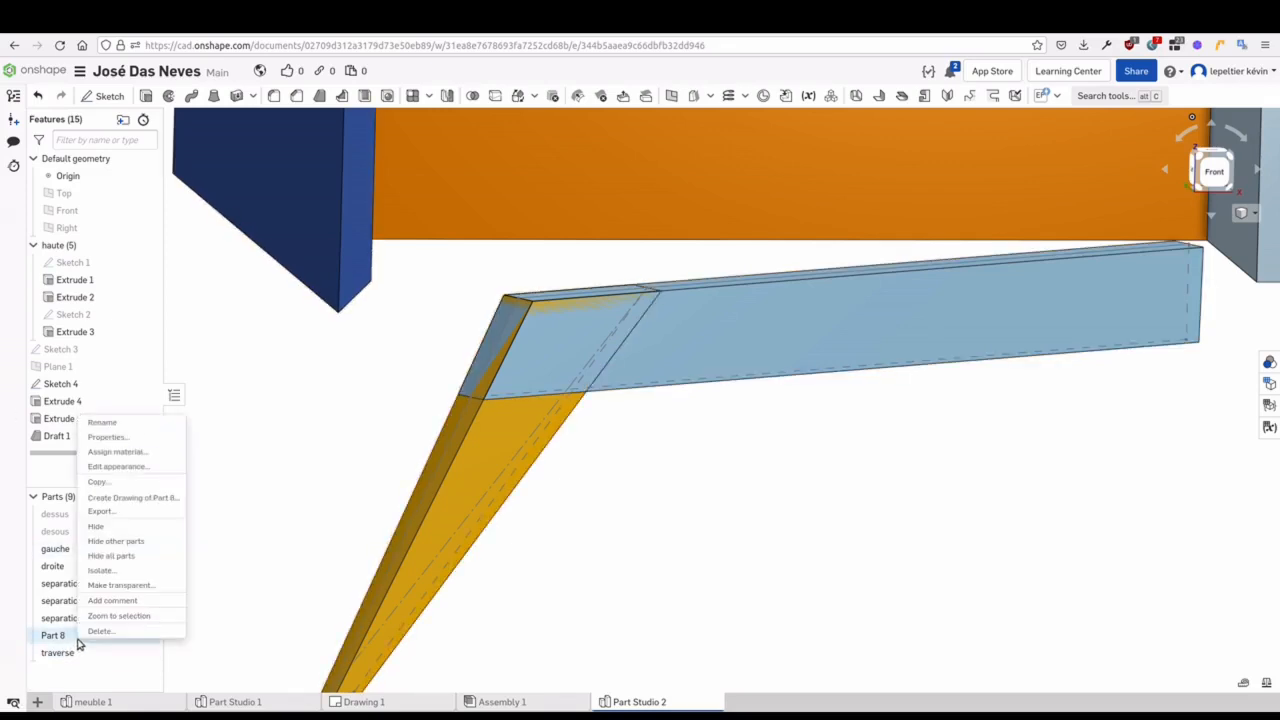
left_click(148, 423)
type("pied")
key("Return")
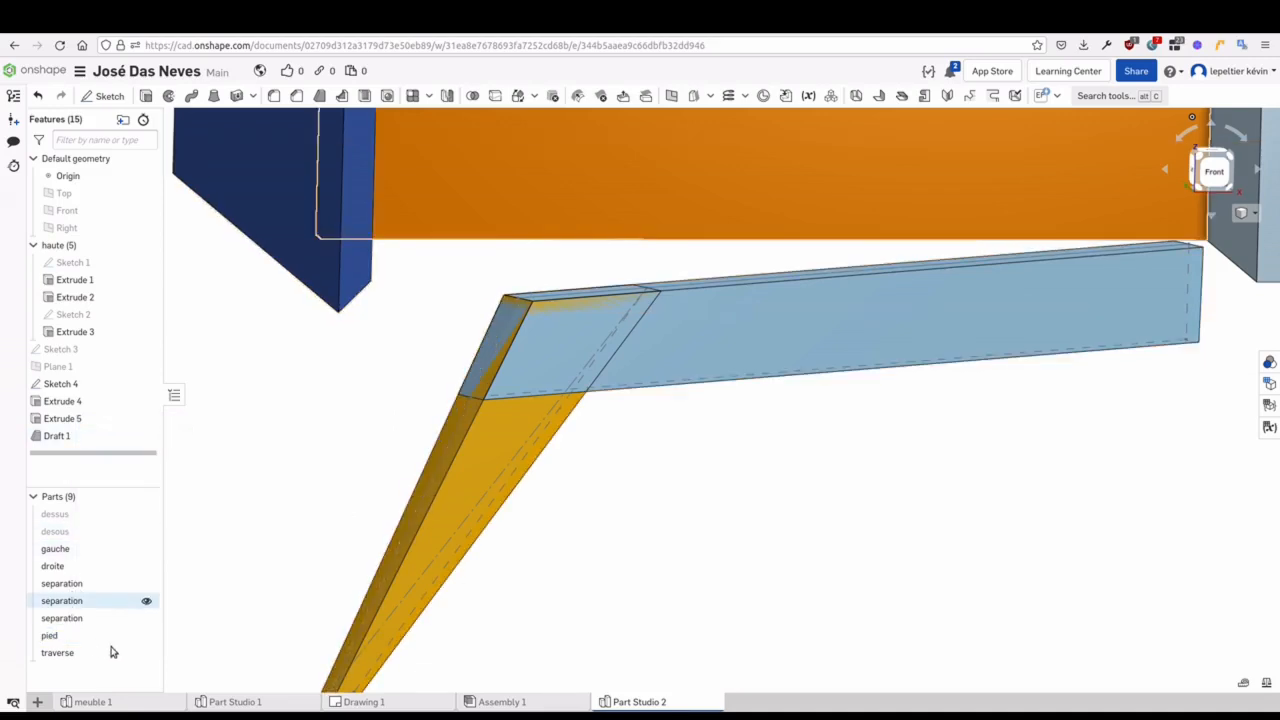
Hide the traverse and pied parts and start extruding the Sketch 4 region where leg and rail overlap
left_click(147, 652)
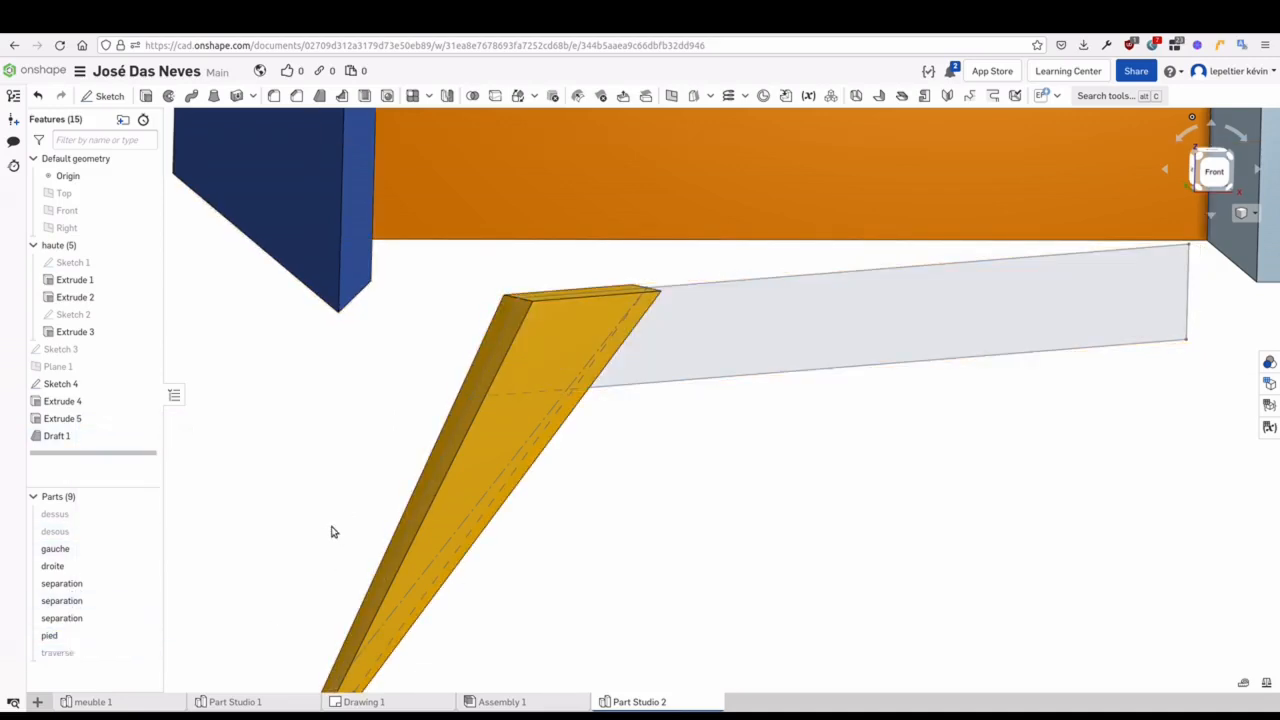
left_click(147, 635)
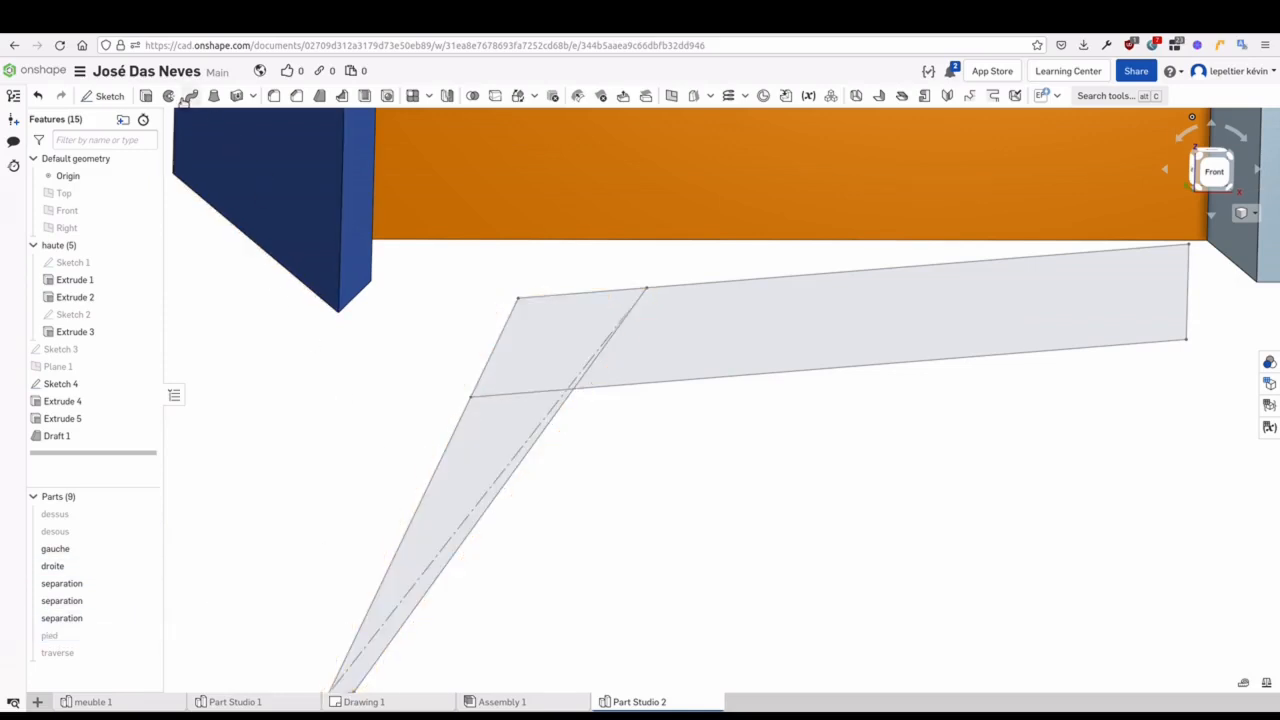
left_click(146, 95)
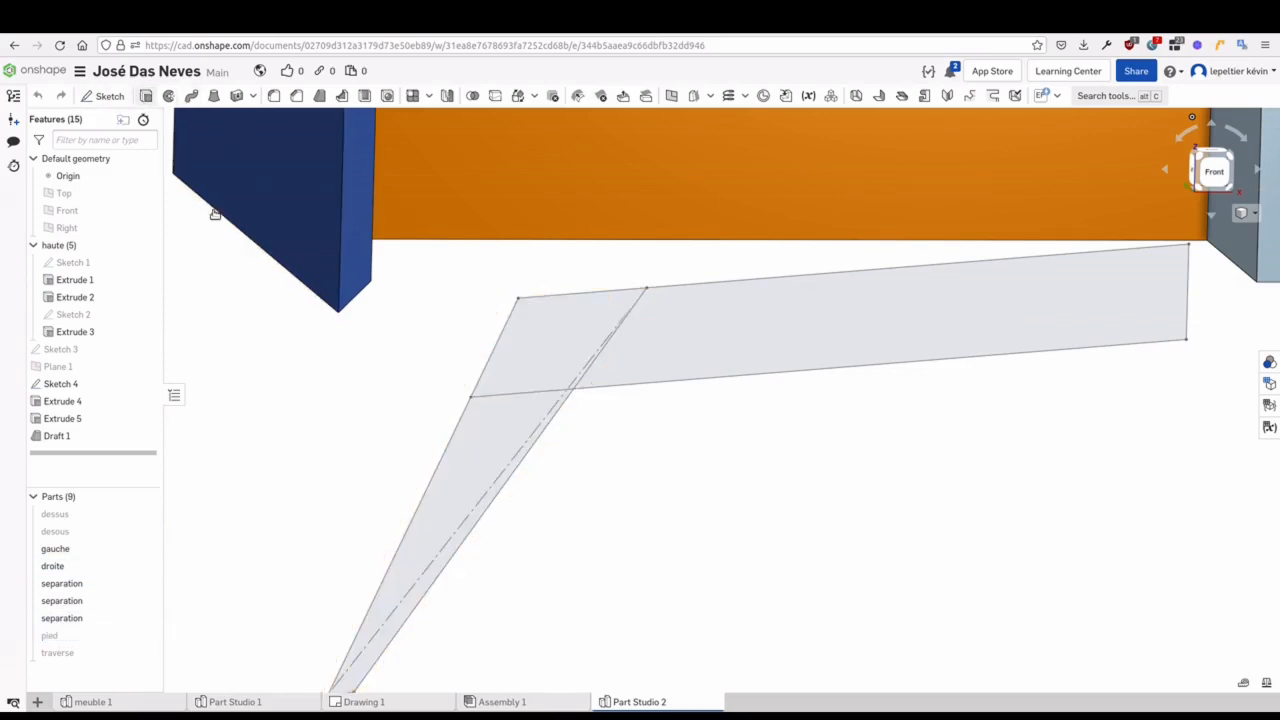
left_click(534, 337)
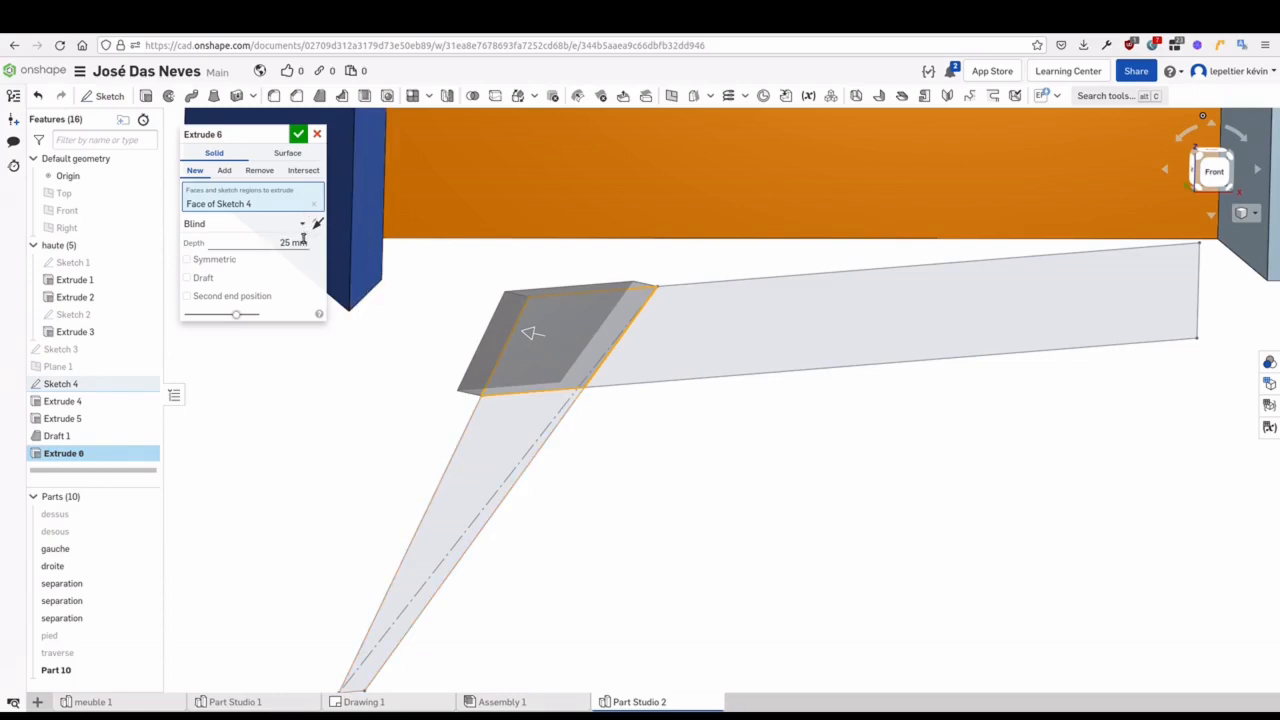
Set the overlap region's extrusion to a depth of 10 mm, symmetric about the sketch plane
left_click(297, 243)
type("10")
key("Return")
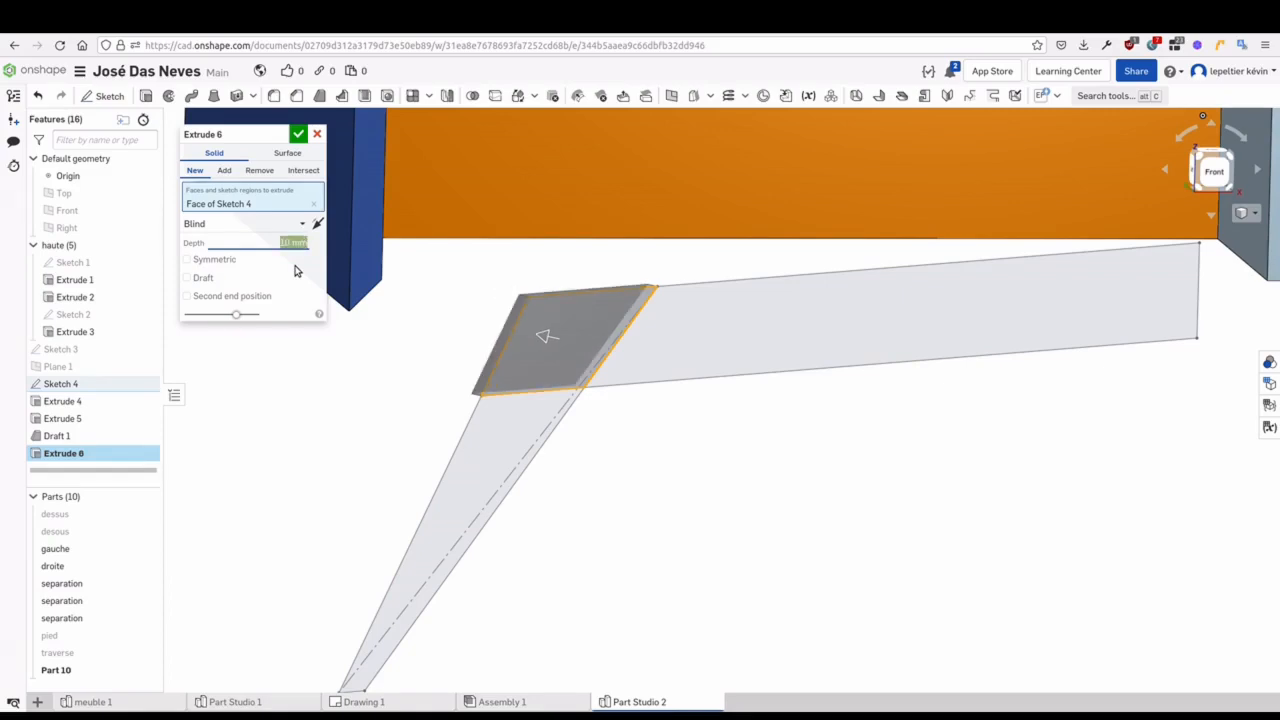
left_click(299, 225)
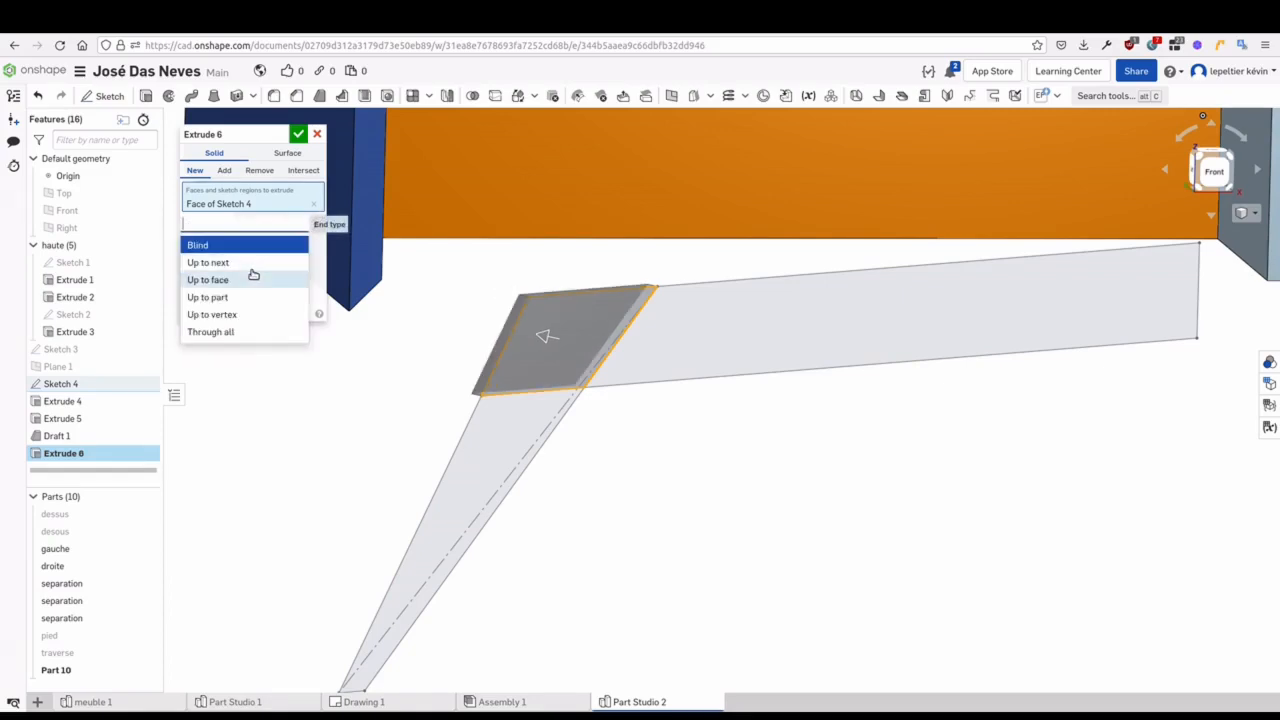
left_click(360, 308)
left_click(207, 261)
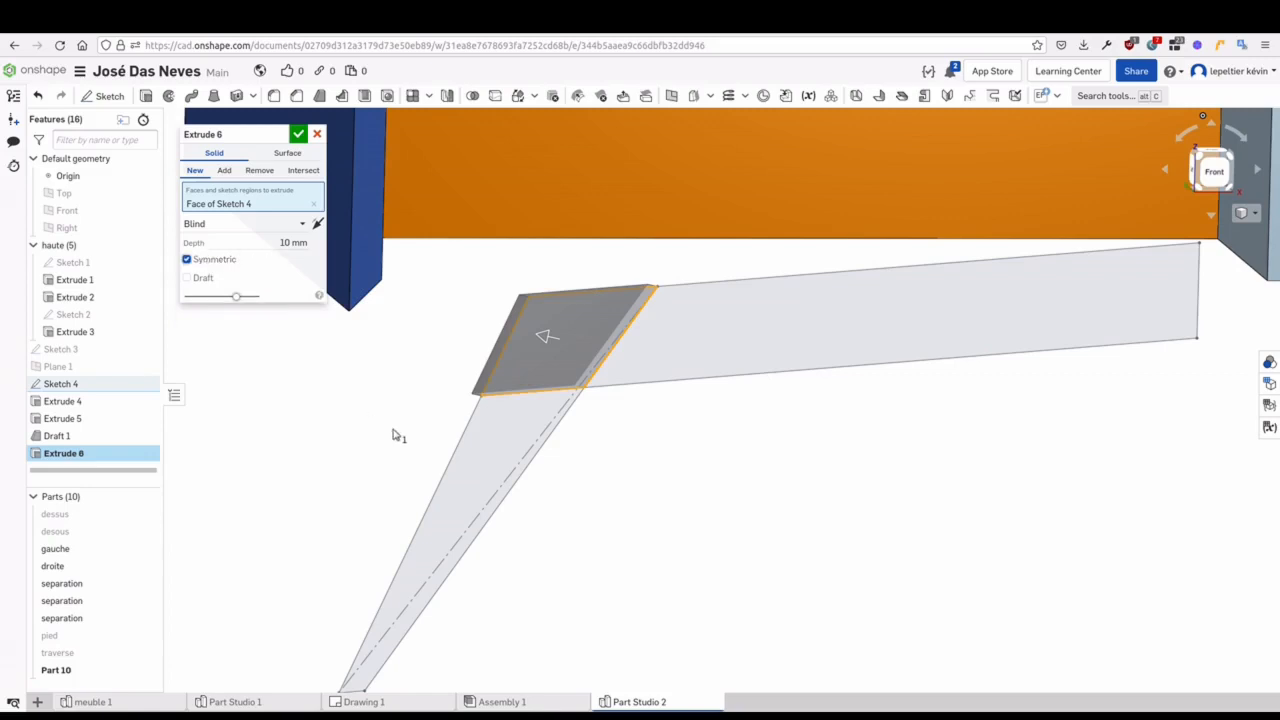
middle_click_drag(332, 394, 344, 398)
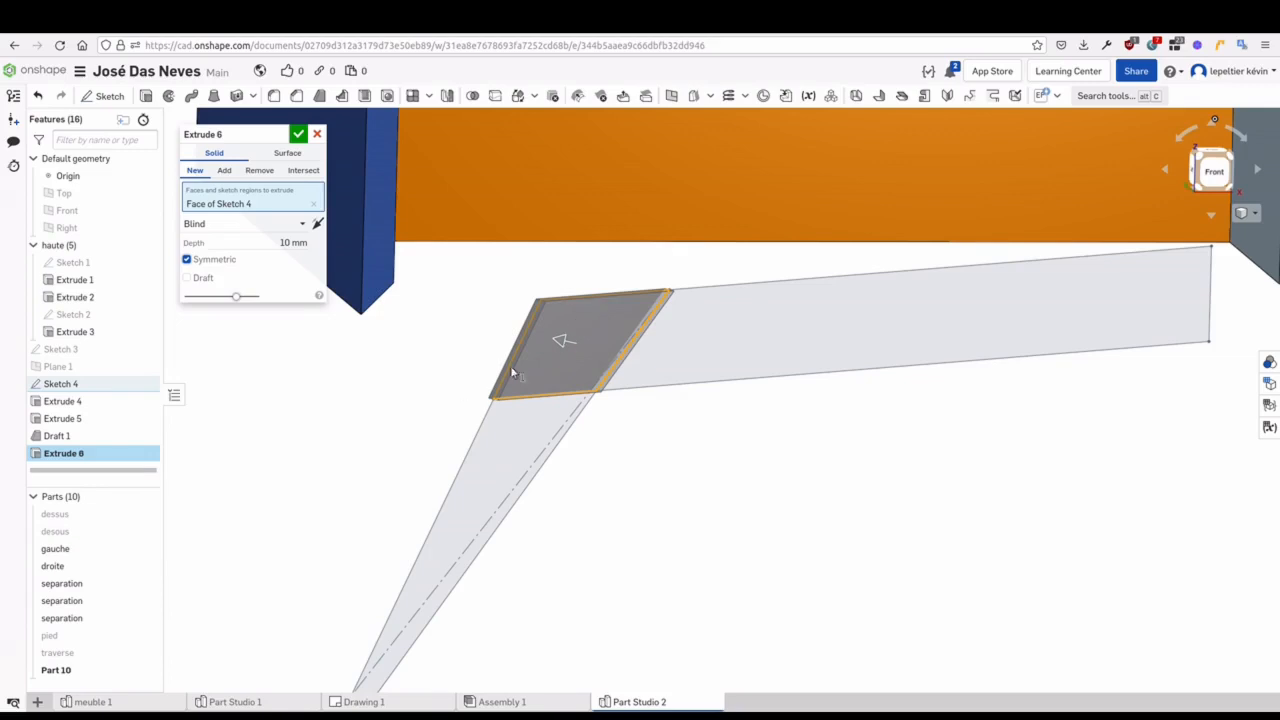
Make the extrusion remove material with pied as the merge scope, cutting the slot through the leg's upper end
left_click(259, 171)
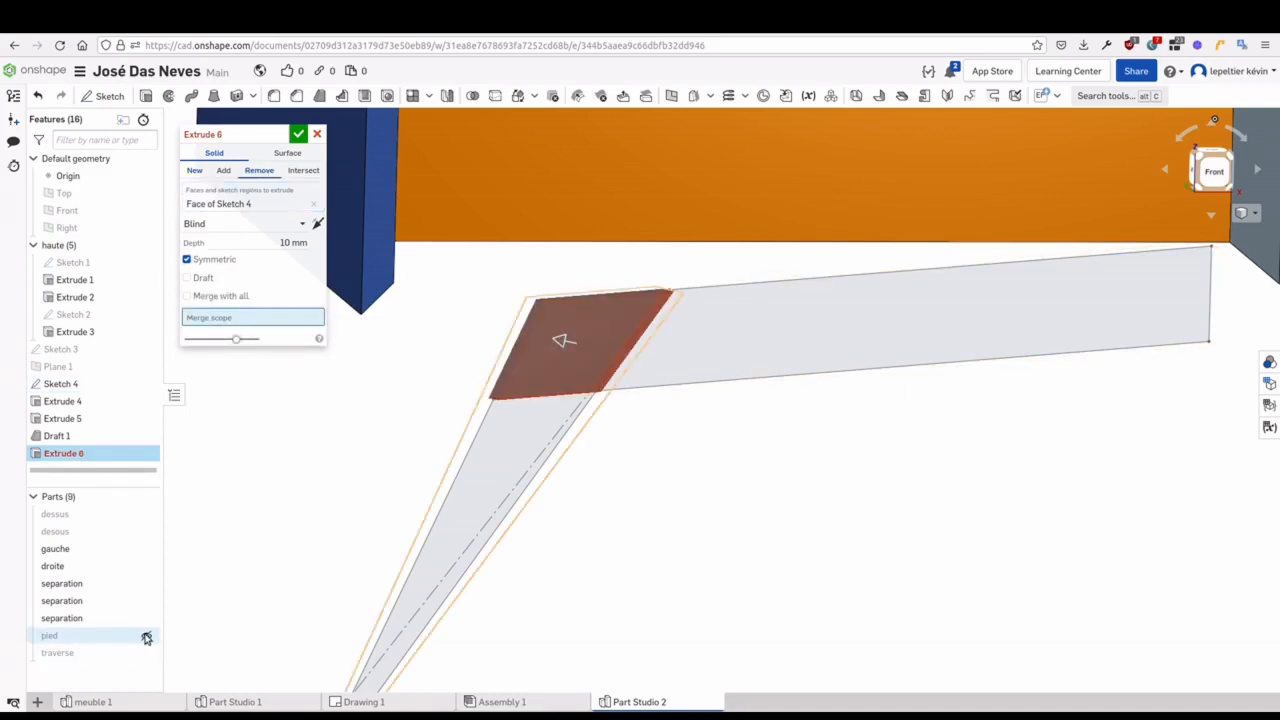
left_click(495, 473)
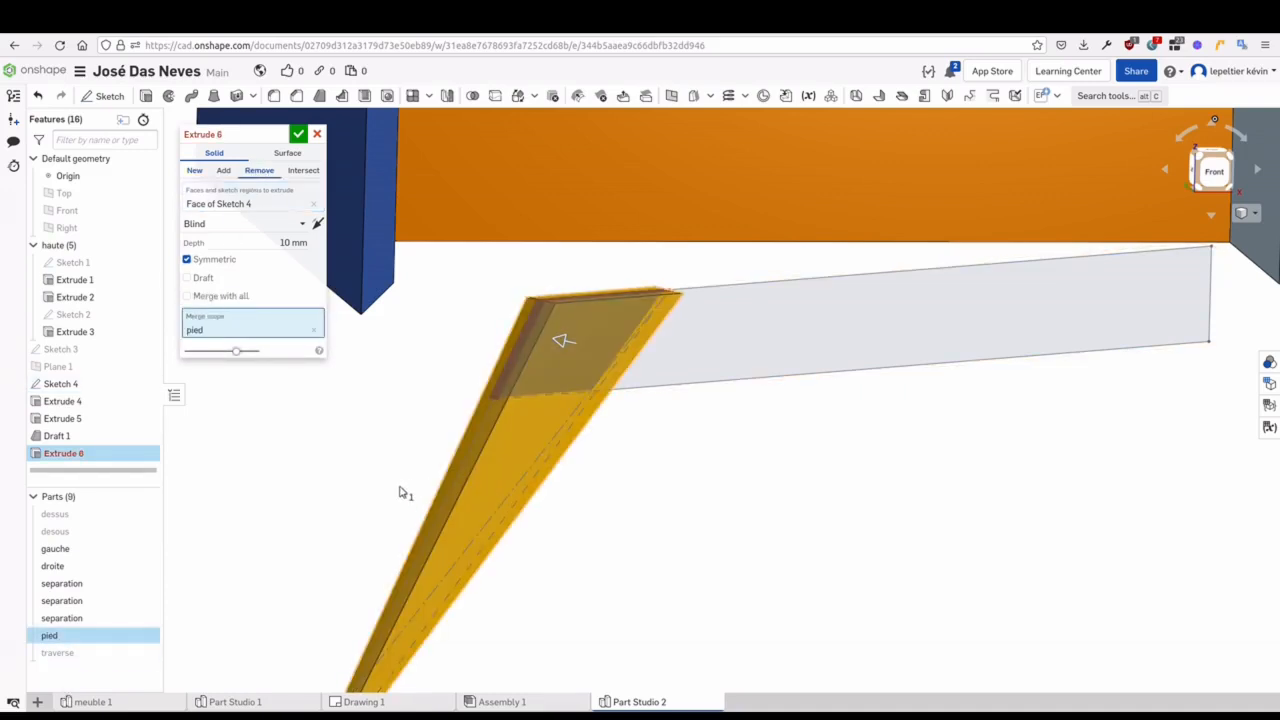
right_click_drag(397, 449, 652, 580)
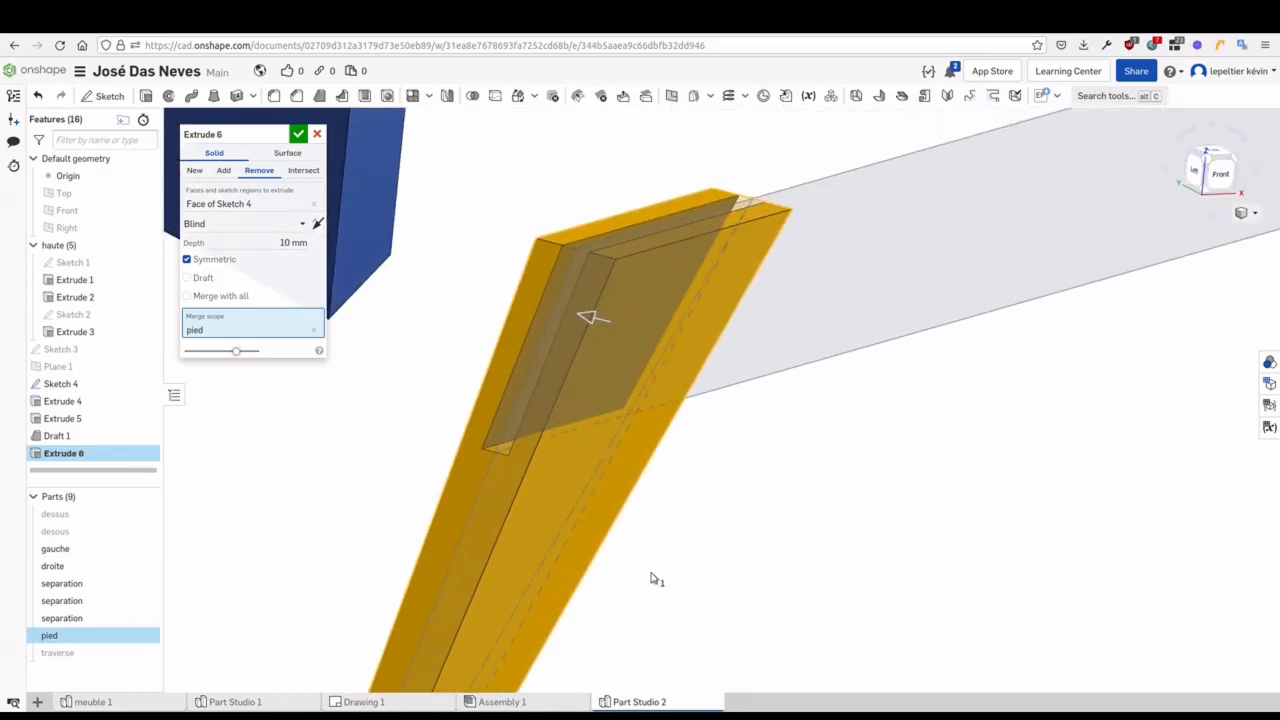
scroll(545, 360, "up", 3)
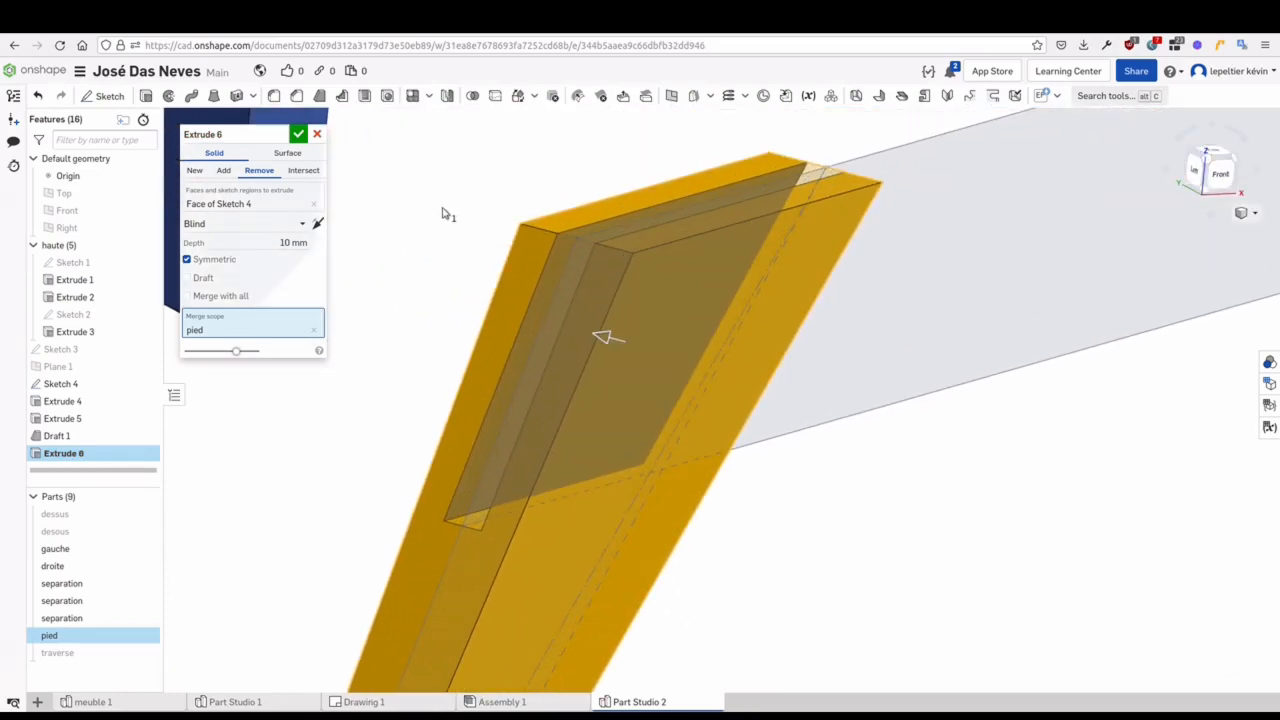
right_click_drag(395, 346, 520, 400)
left_click(298, 133)
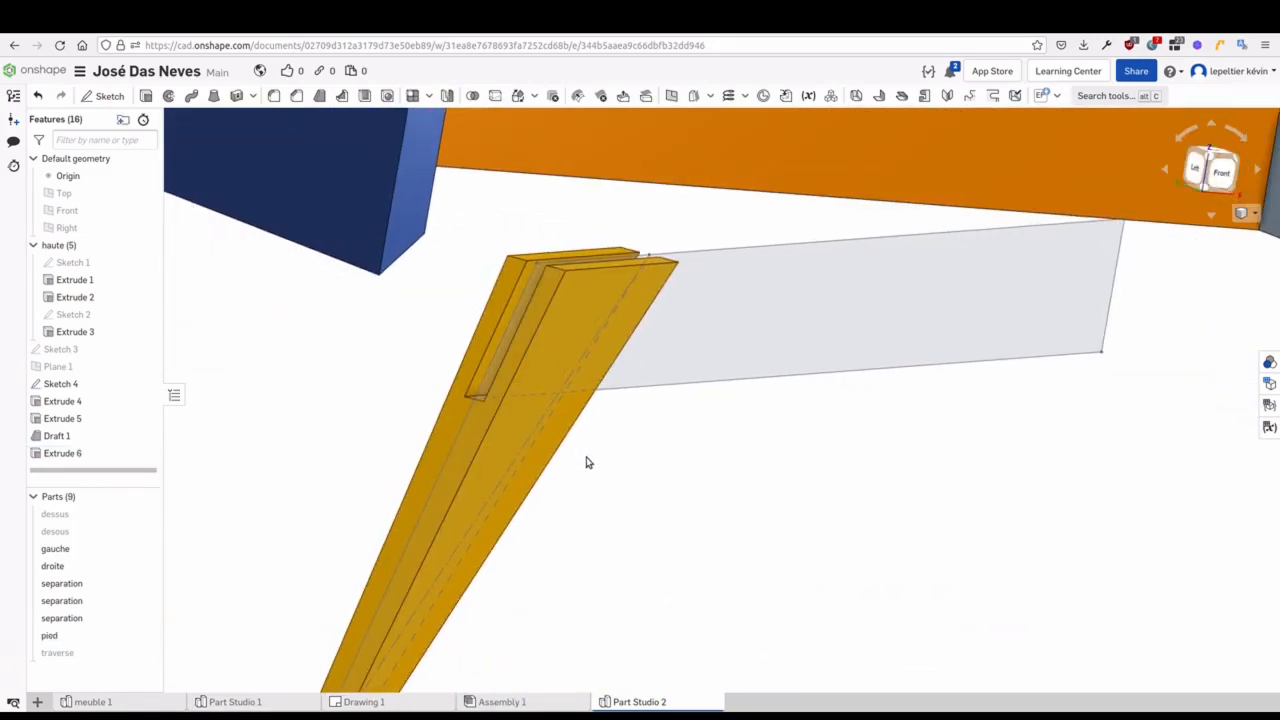
Hide Sketch 4 and show the traverse part together with the slotted leg
right_click_drag(586, 462, 566, 463)
left_click(146, 388)
mouse_move(500, 526)
right_mouse_down()
mouse_move(543, 500)
mouse_move(483, 500)
right_mouse_up()
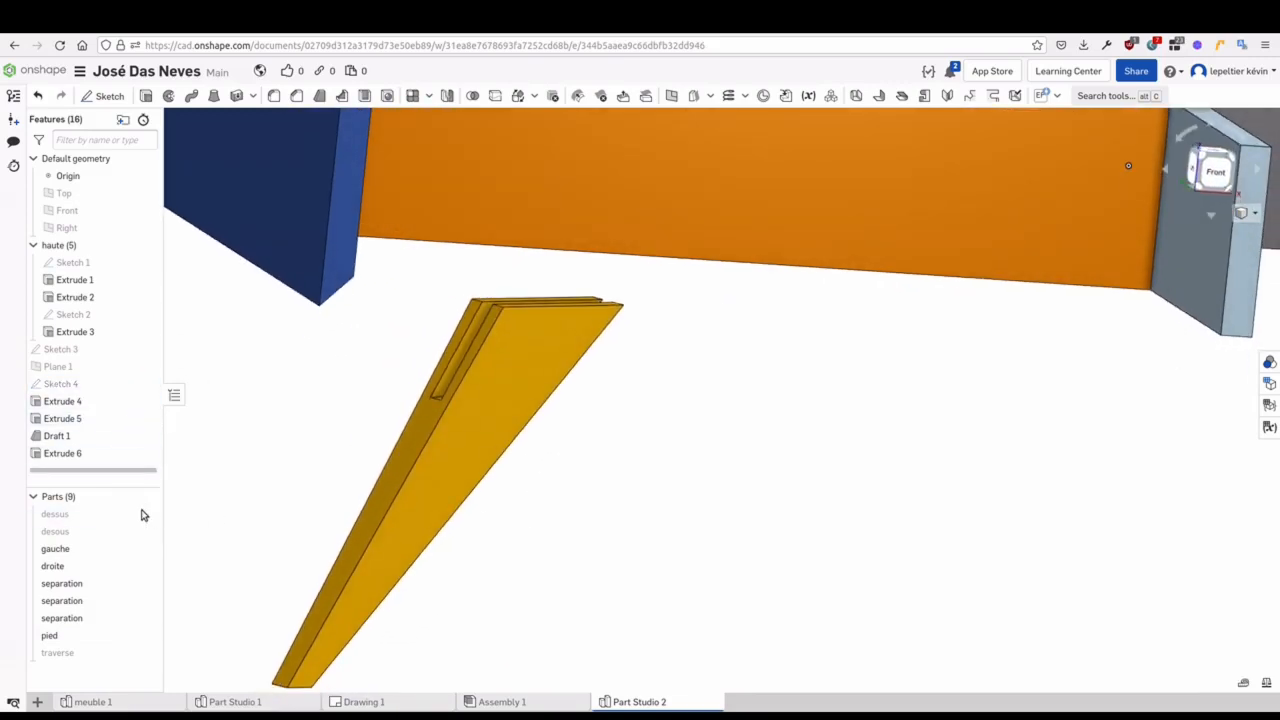
left_click(146, 655)
right_click_drag(560, 563, 553, 574)
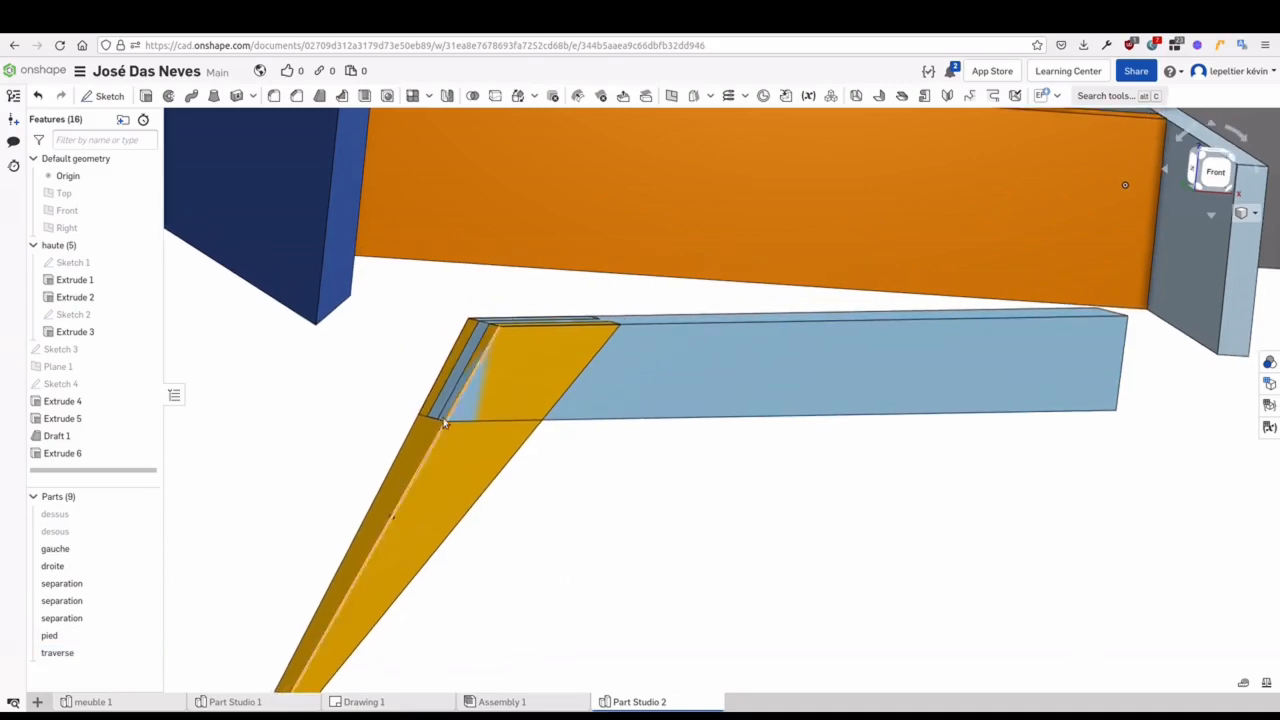
right_click_drag(606, 406, 575, 496)
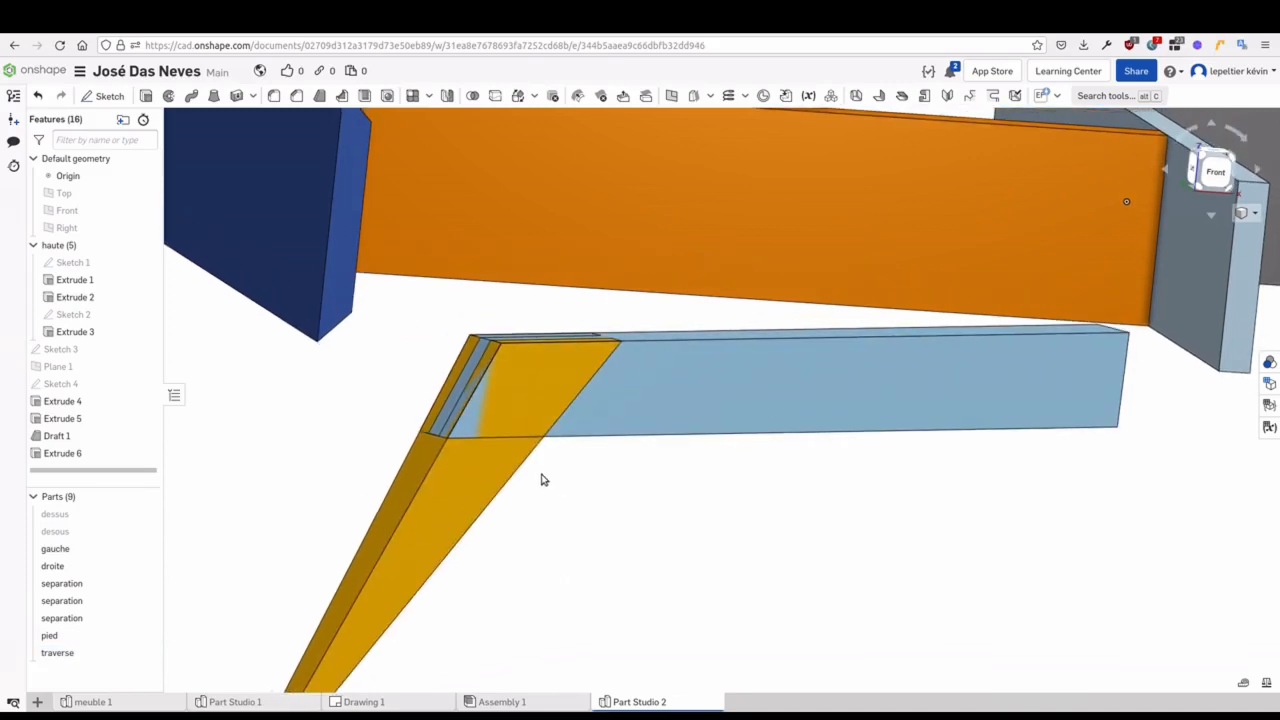
Subtract the pied part from the traverse part with a Boolean, keeping the tool part
left_click(473, 96)
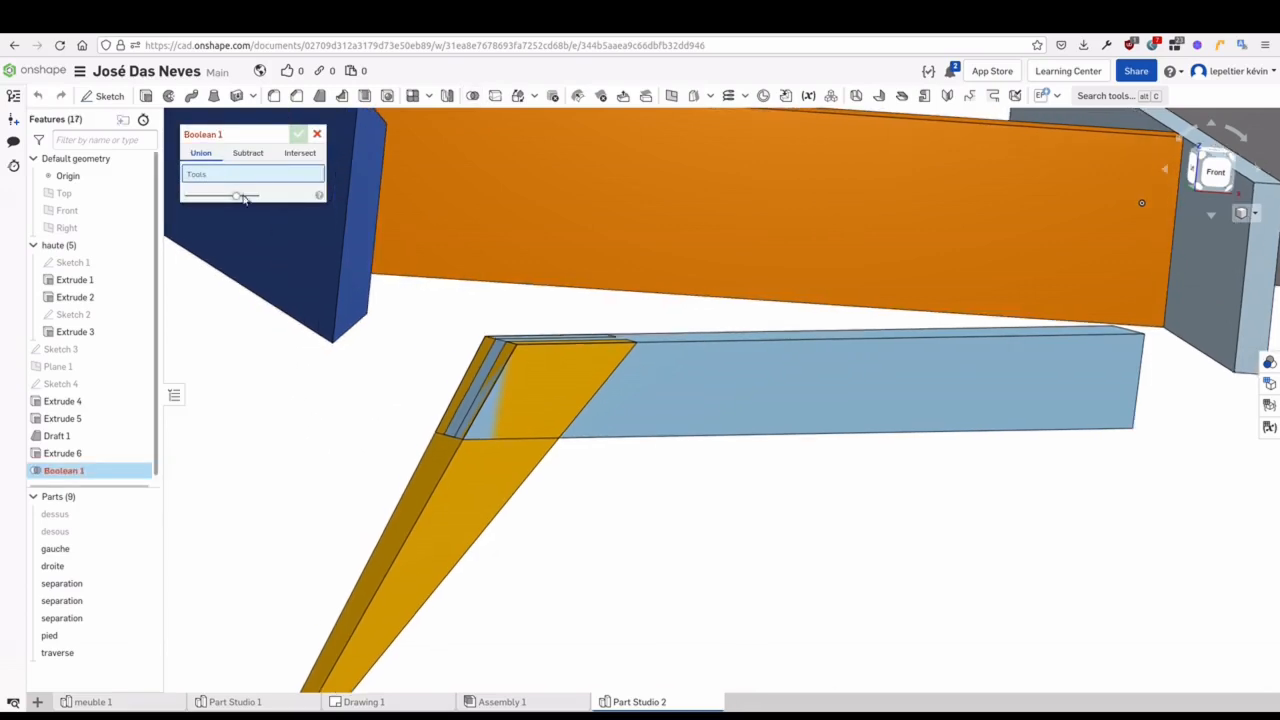
left_click(252, 151)
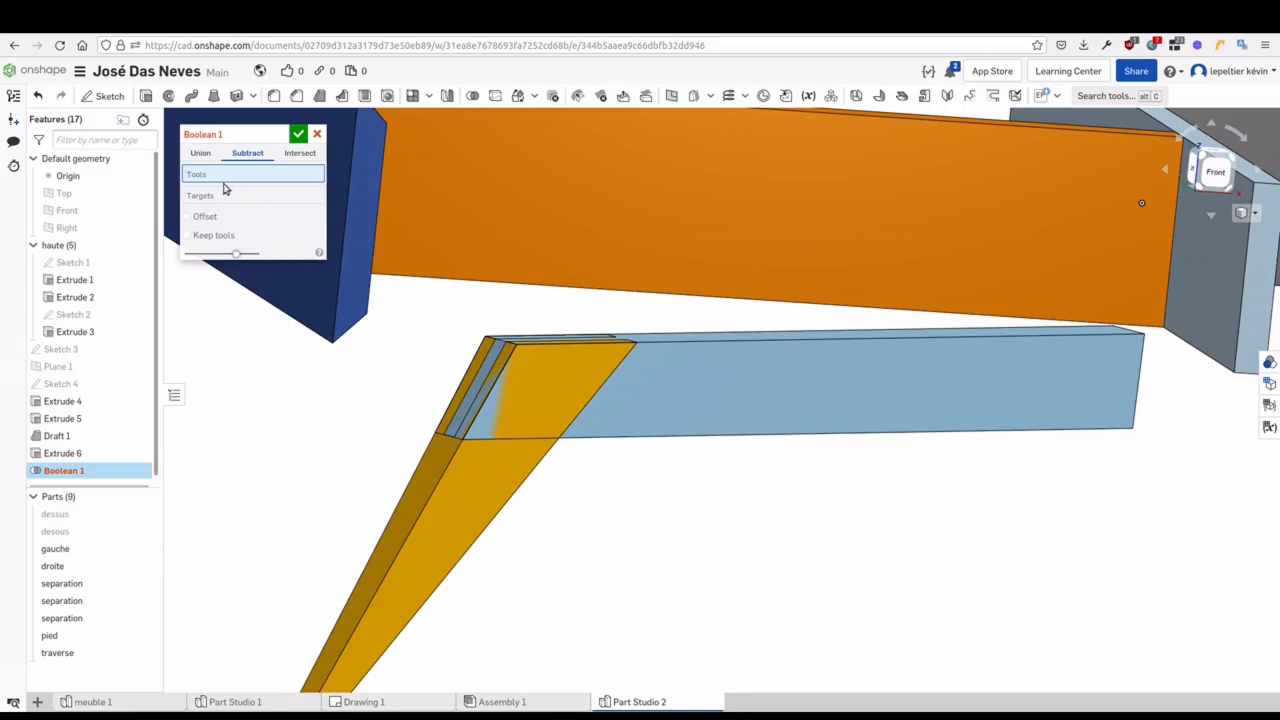
left_click(433, 544)
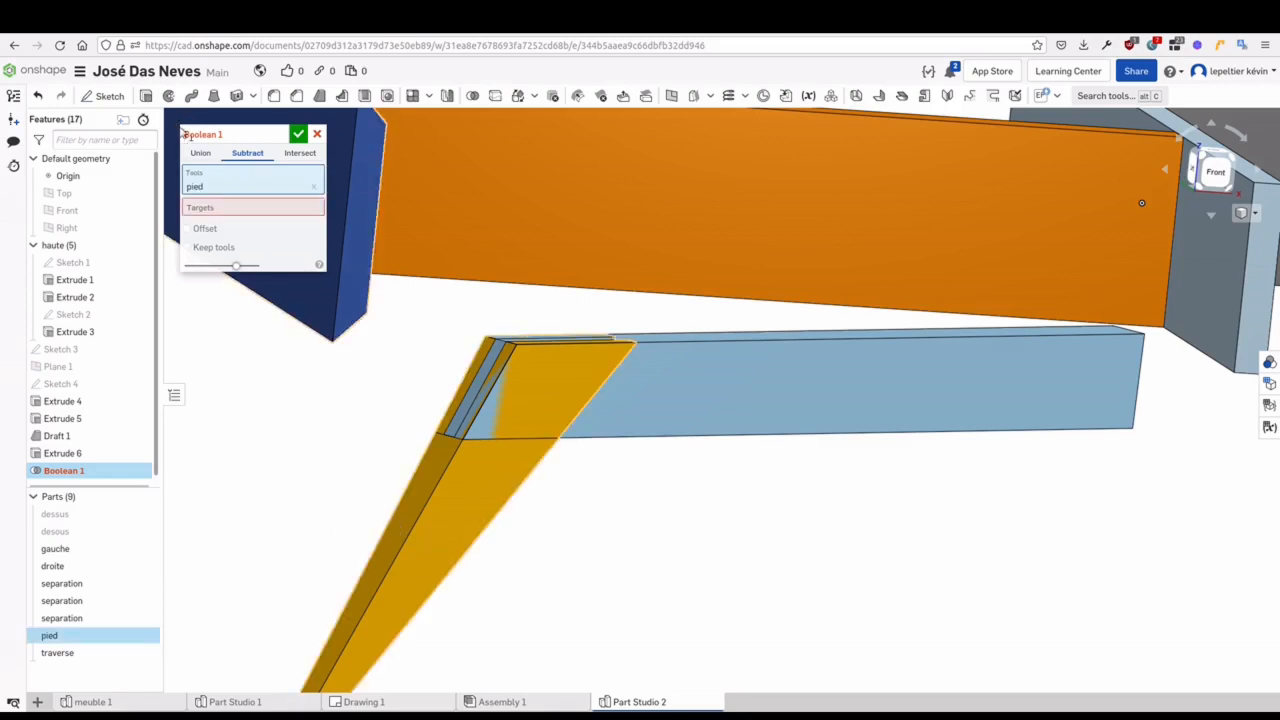
left_click(235, 218)
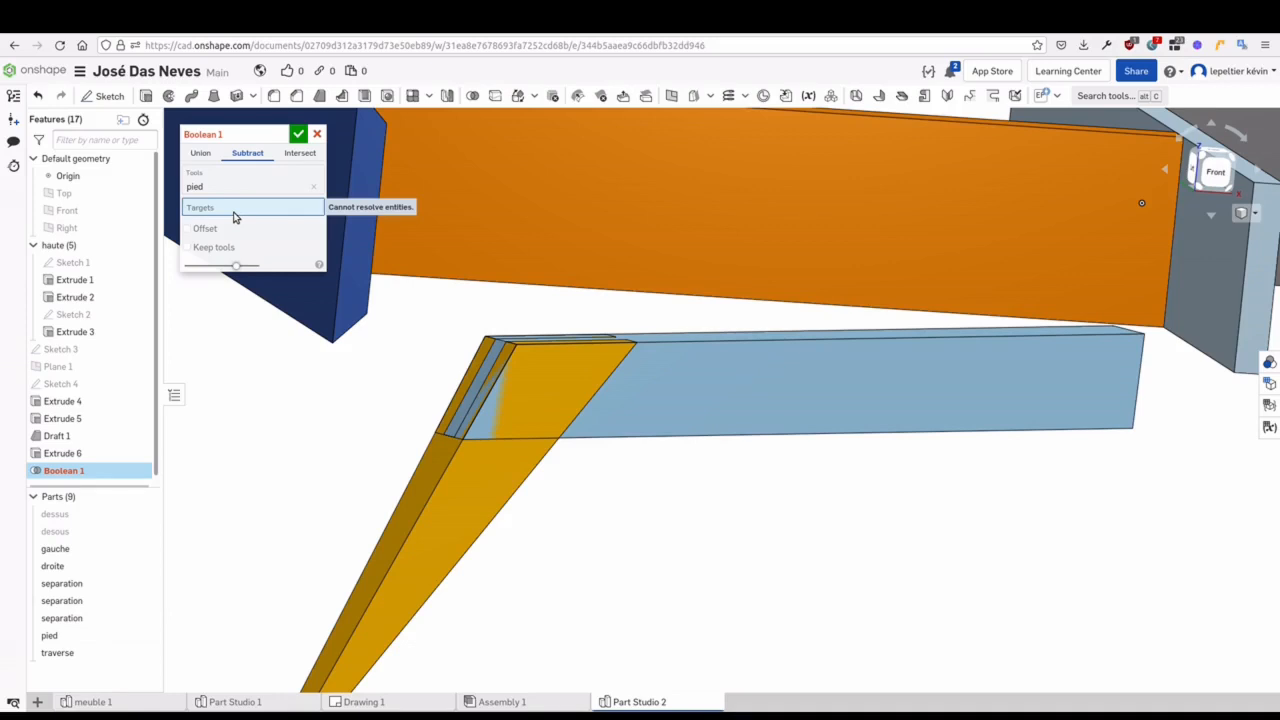
left_click(626, 398)
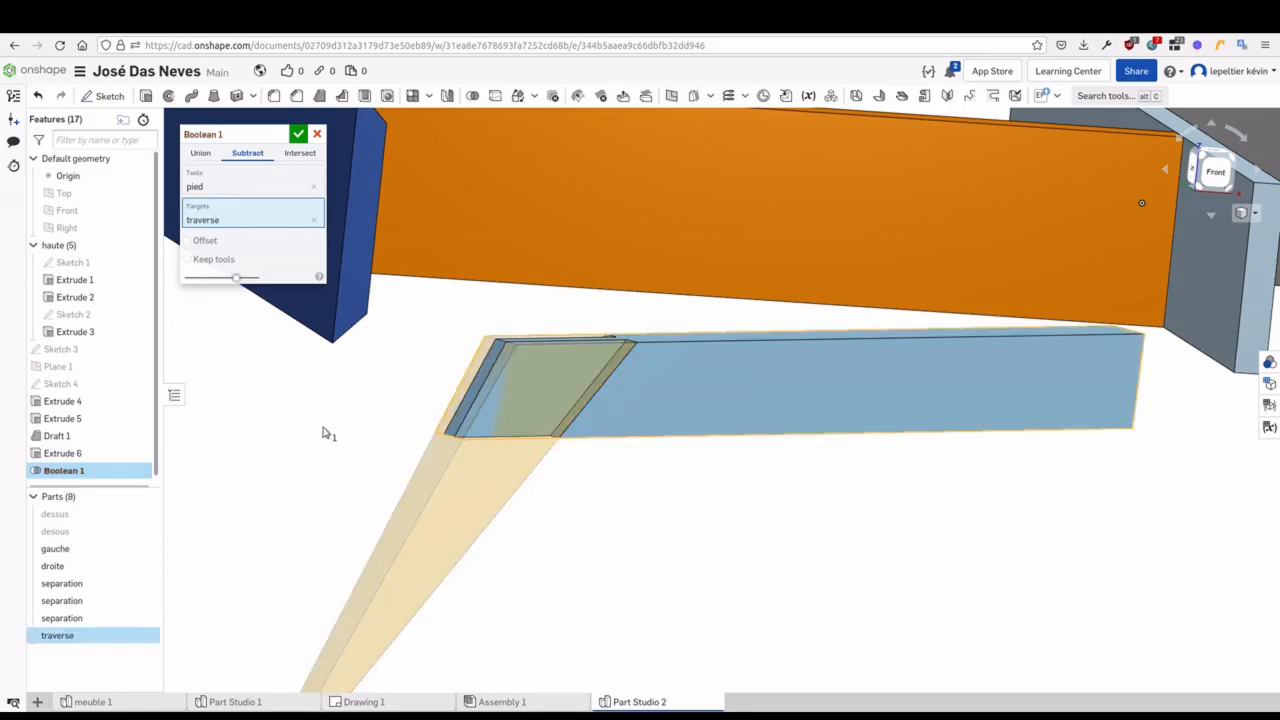
scroll(323, 434, "up", 5)
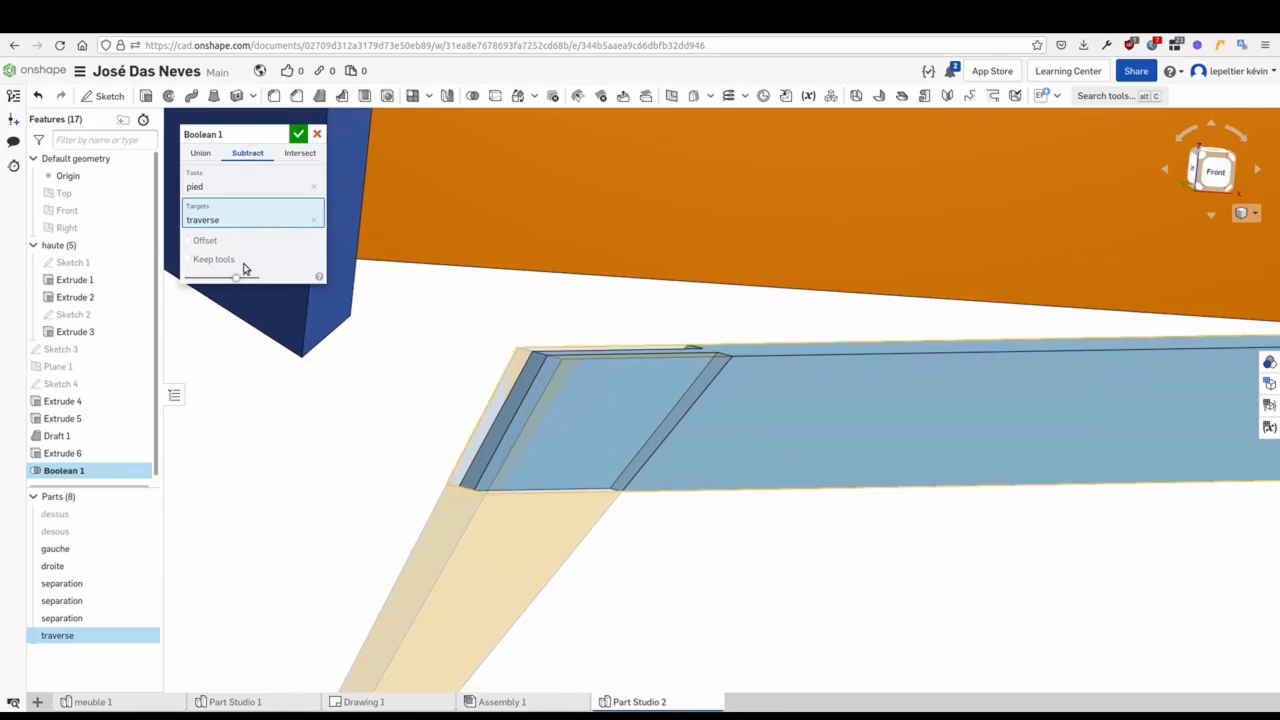
left_click(187, 259)
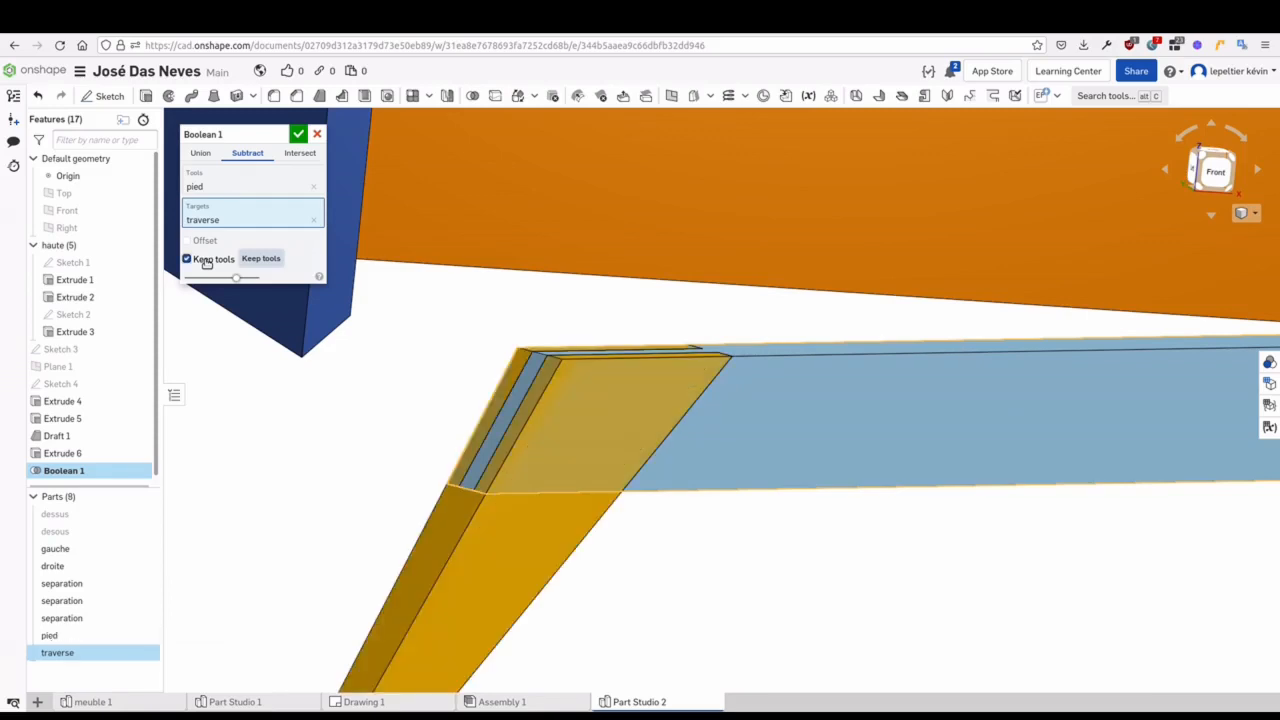
left_click(298, 133)
Check the slotted joint by toggling the visibility of the pied and traverse parts in turn
right_click_drag(346, 517, 307, 489)
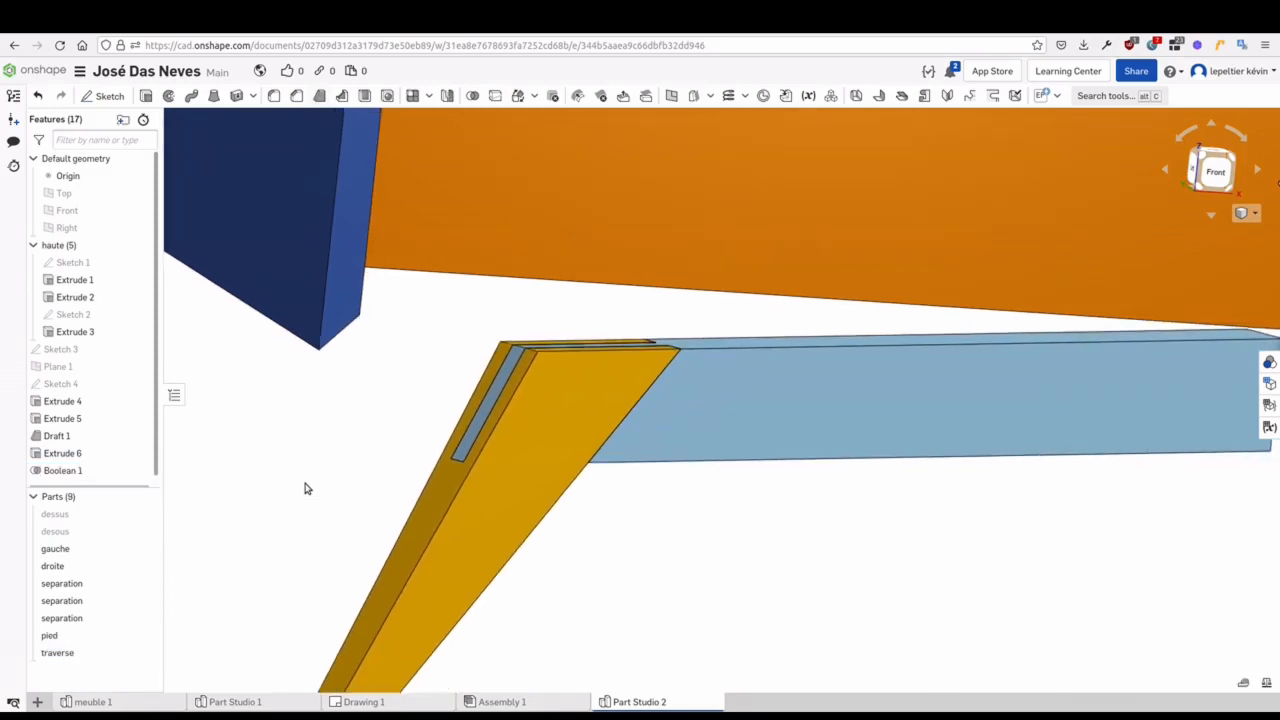
left_click(146, 638)
left_click(146, 638)
left_click(146, 653)
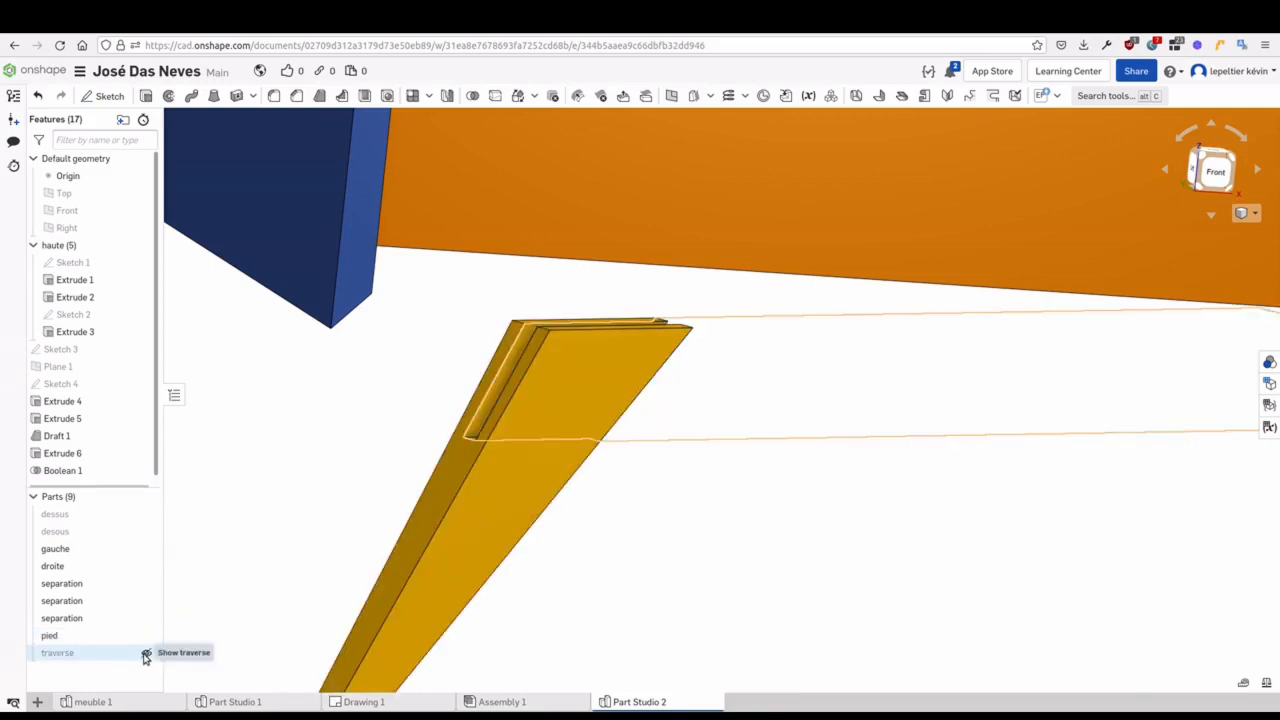
left_click(146, 653)
right_click_drag(303, 460, 609, 501)
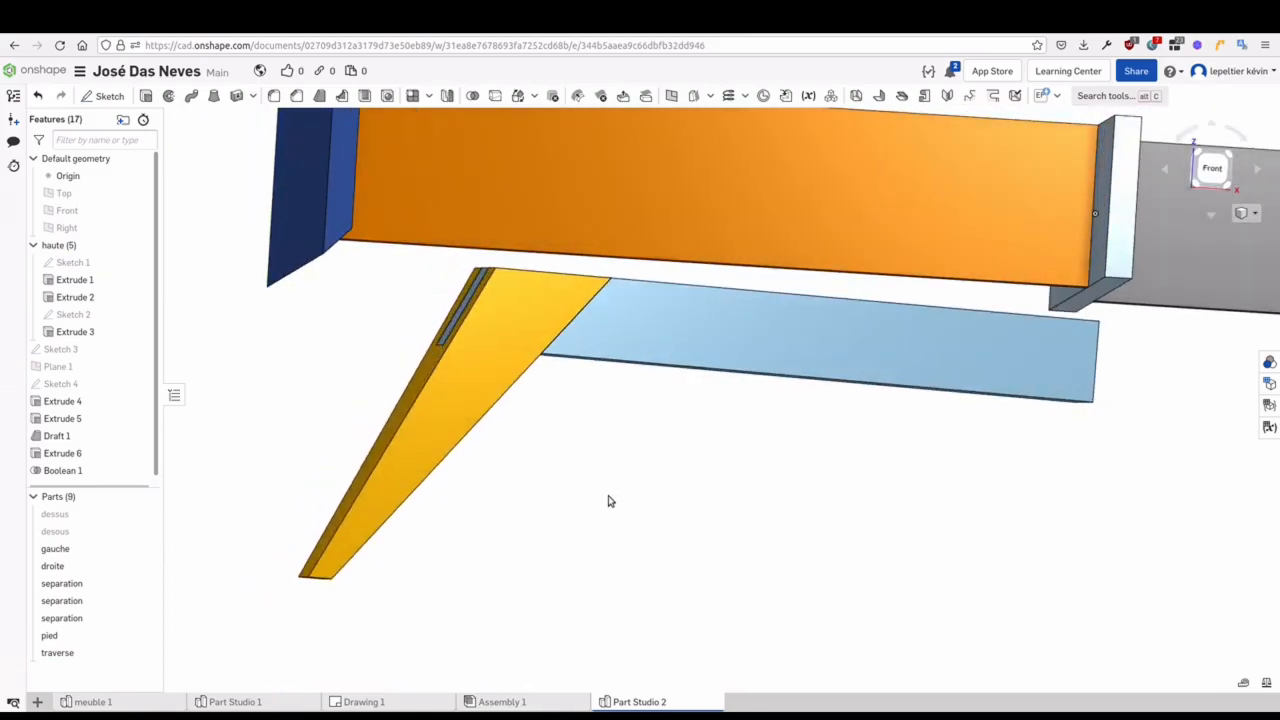
Collapse the haute feature folder and show the desous and dessus parts
left_click(32, 246)
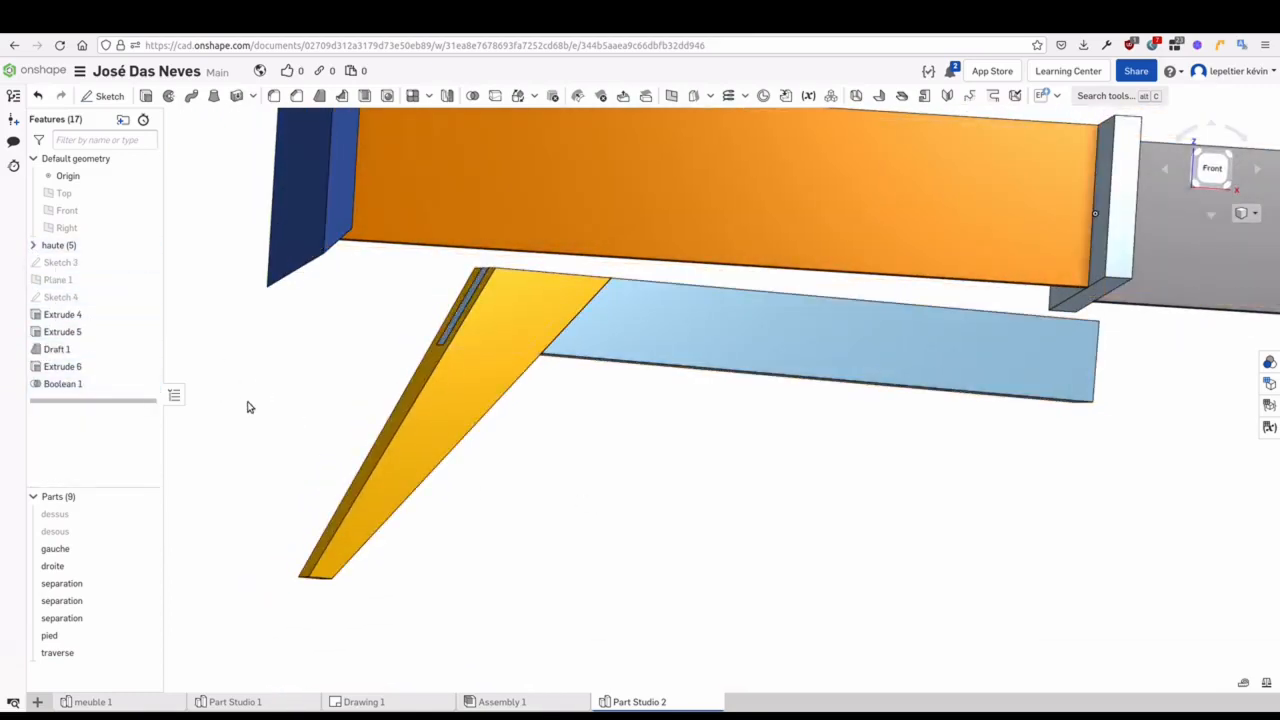
left_click(146, 531)
left_click(146, 514)
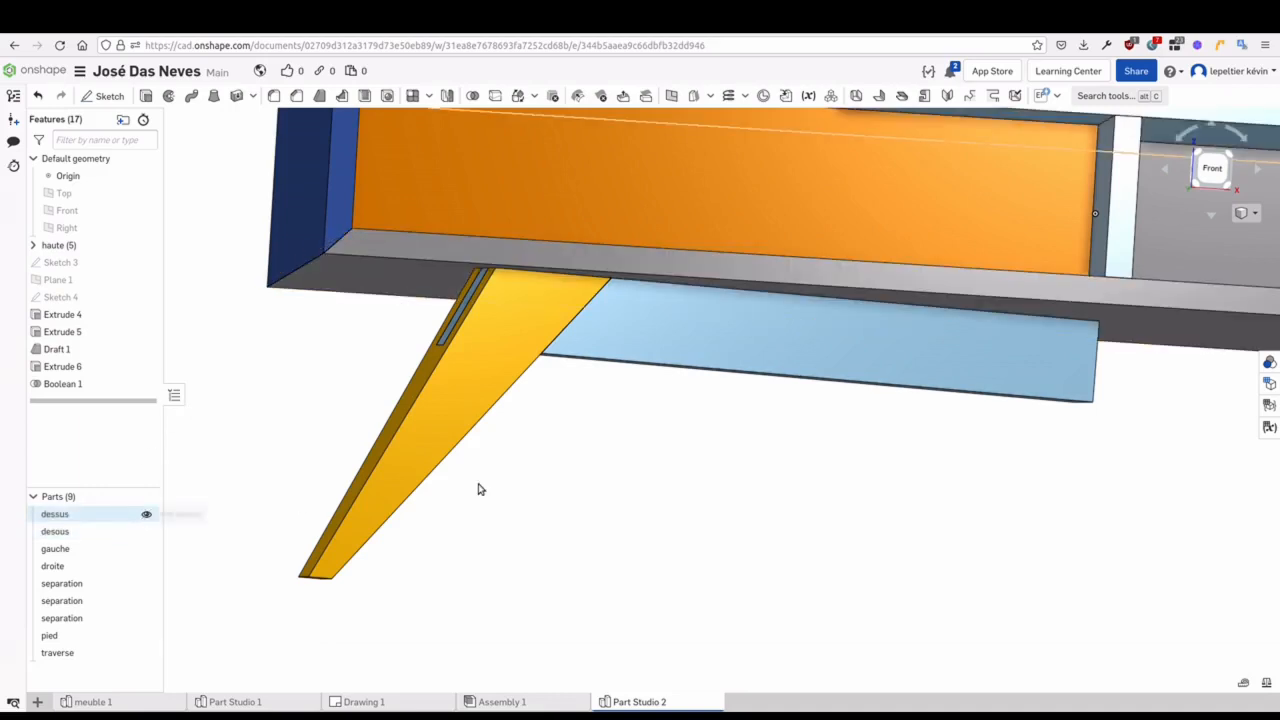
Examine from the bottom view how the leg's foot lines up with the corner of the tabletop box
left_click(1228, 186)
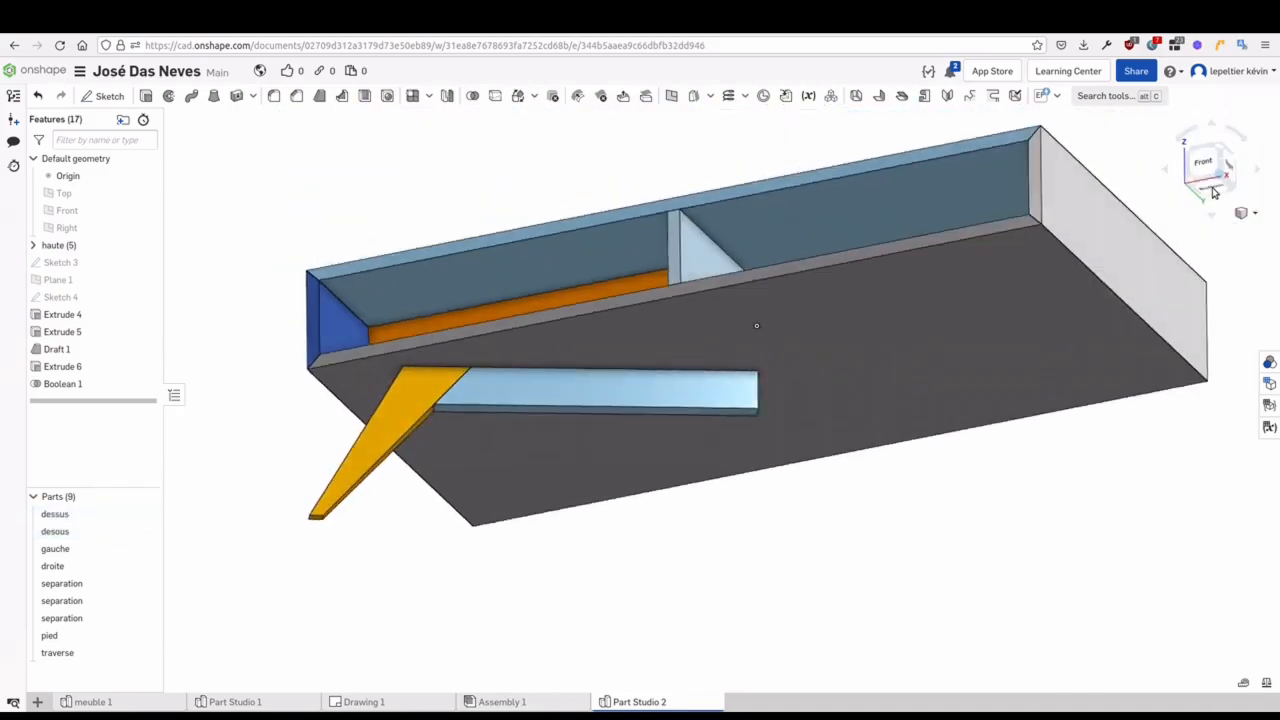
left_click(1207, 193)
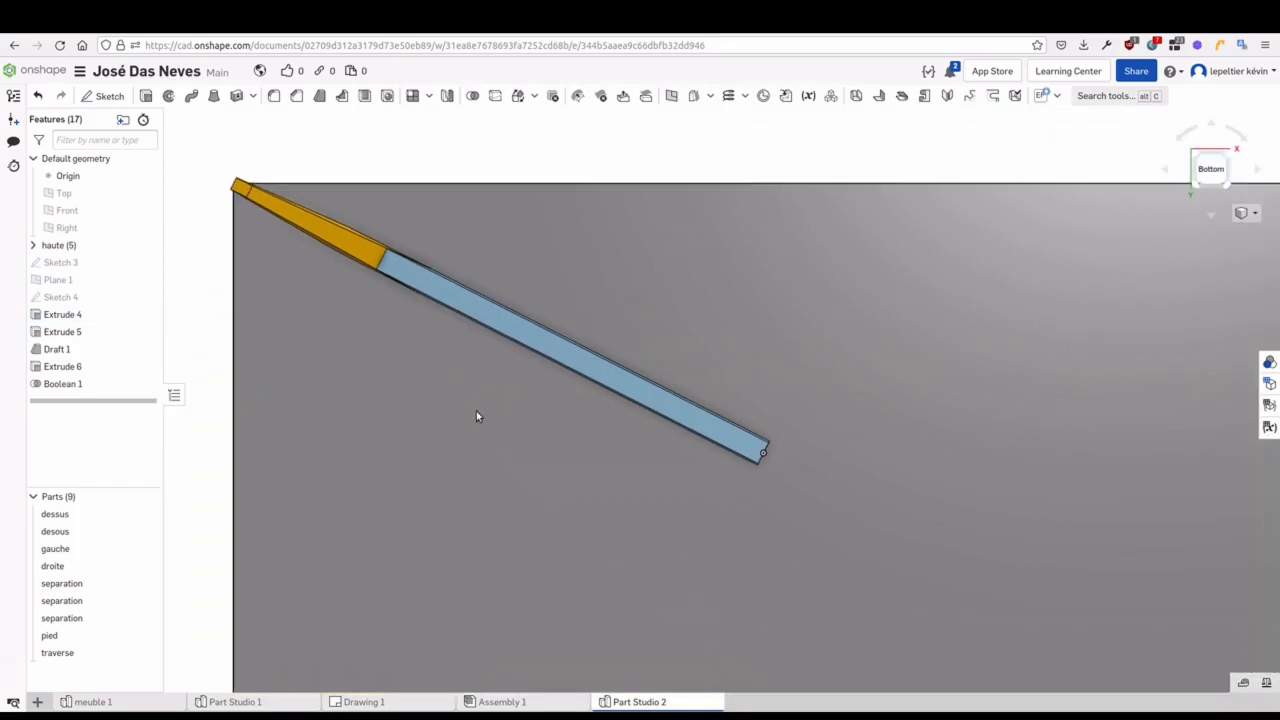
scroll(380, 345, "up", 2)
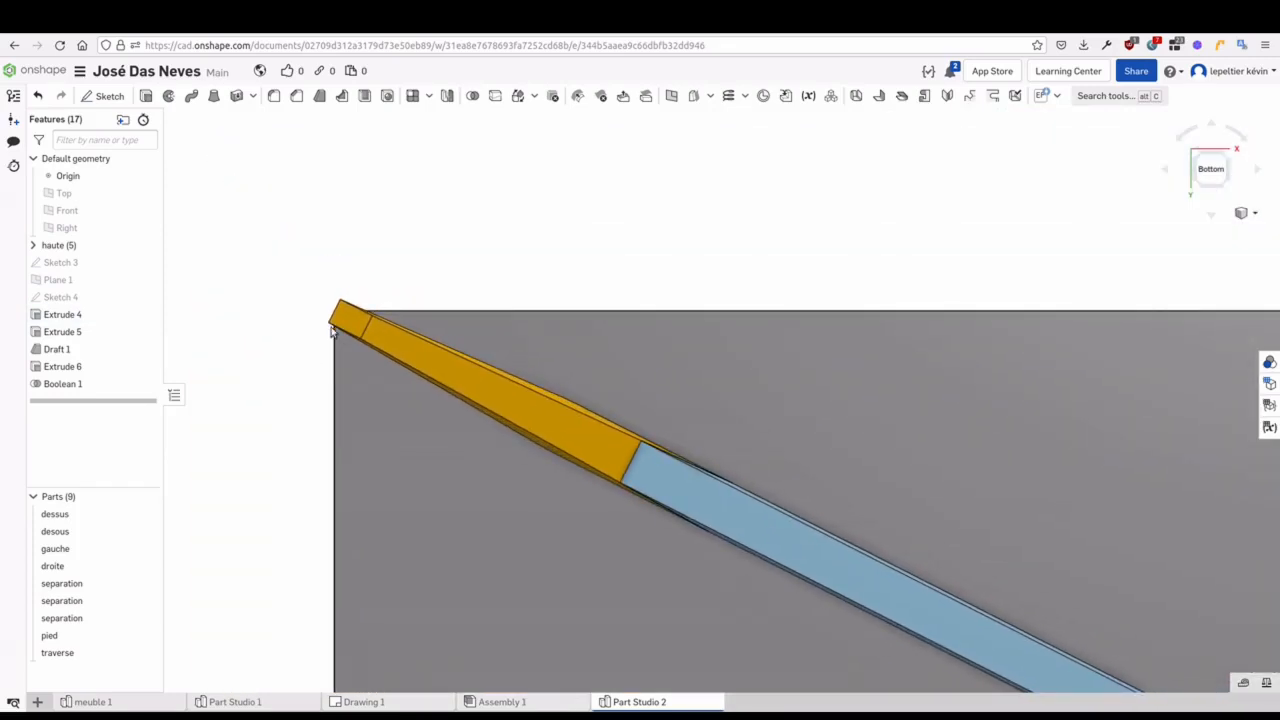
scroll(340, 300, "up", 2)
scroll(334, 346, "down", 3)
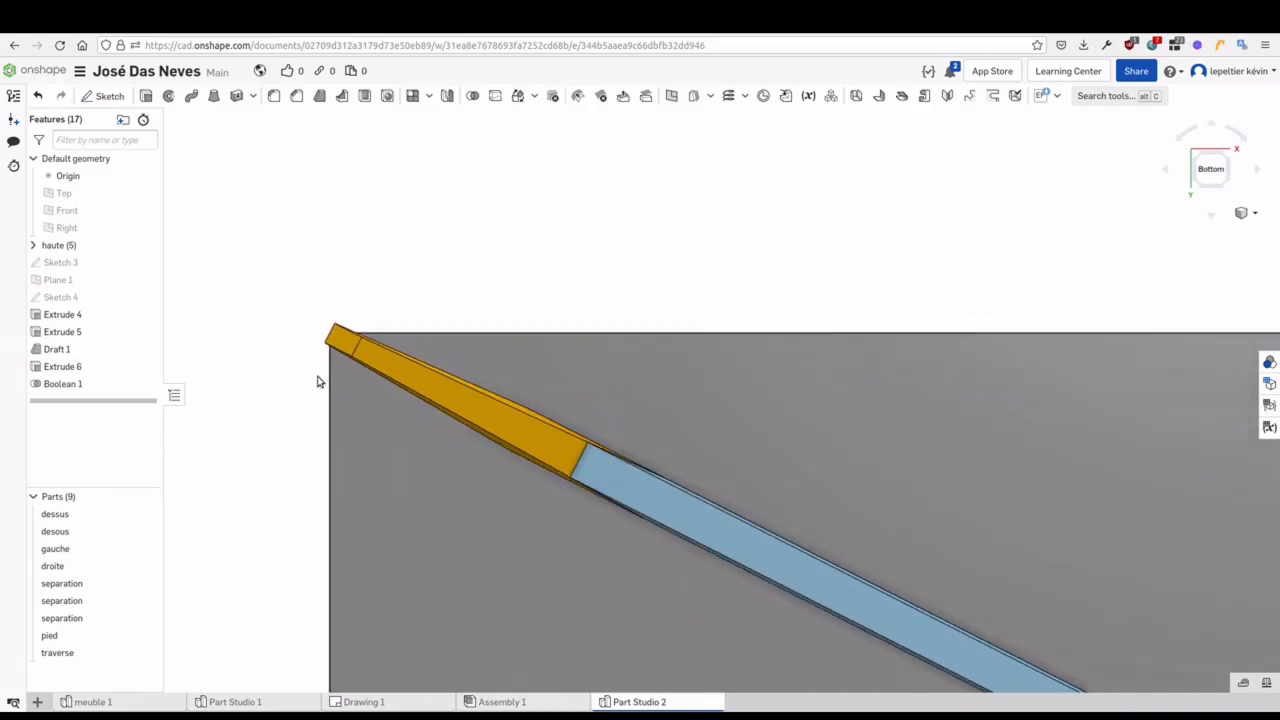
scroll(316, 376, "down", 3)
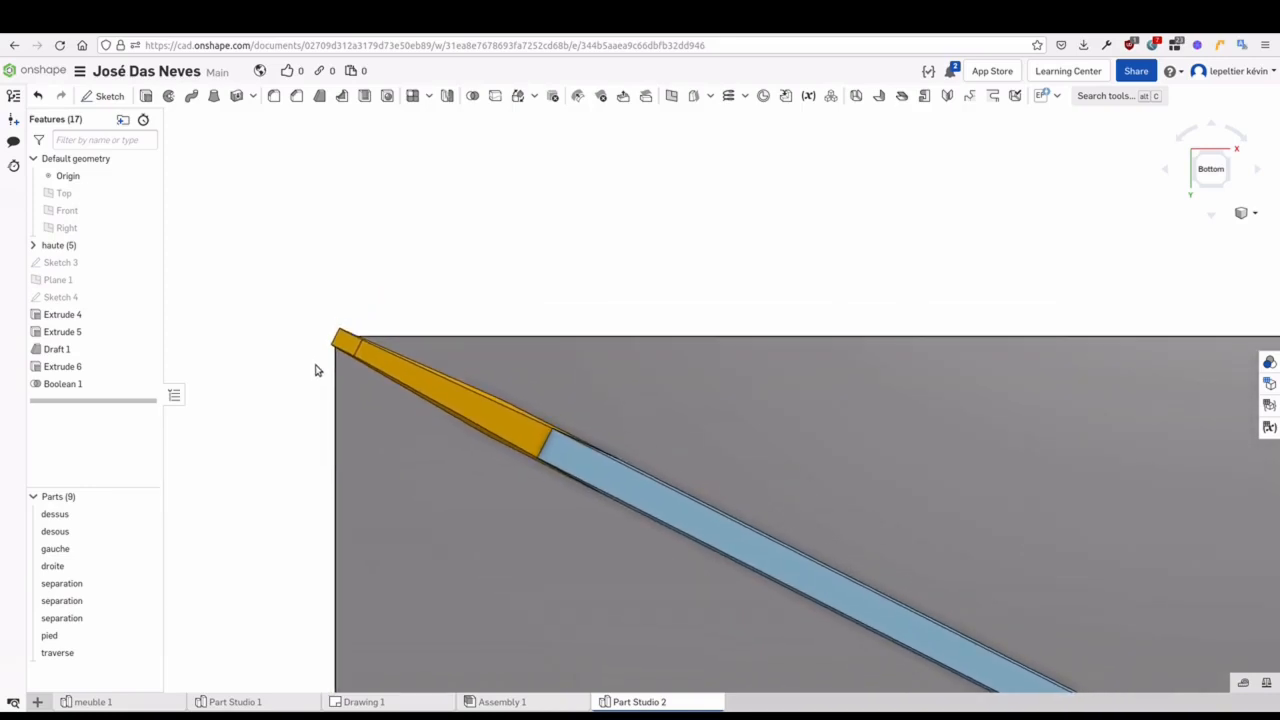
scroll(323, 364, "up", 2)
scroll(356, 314, "up", 2)
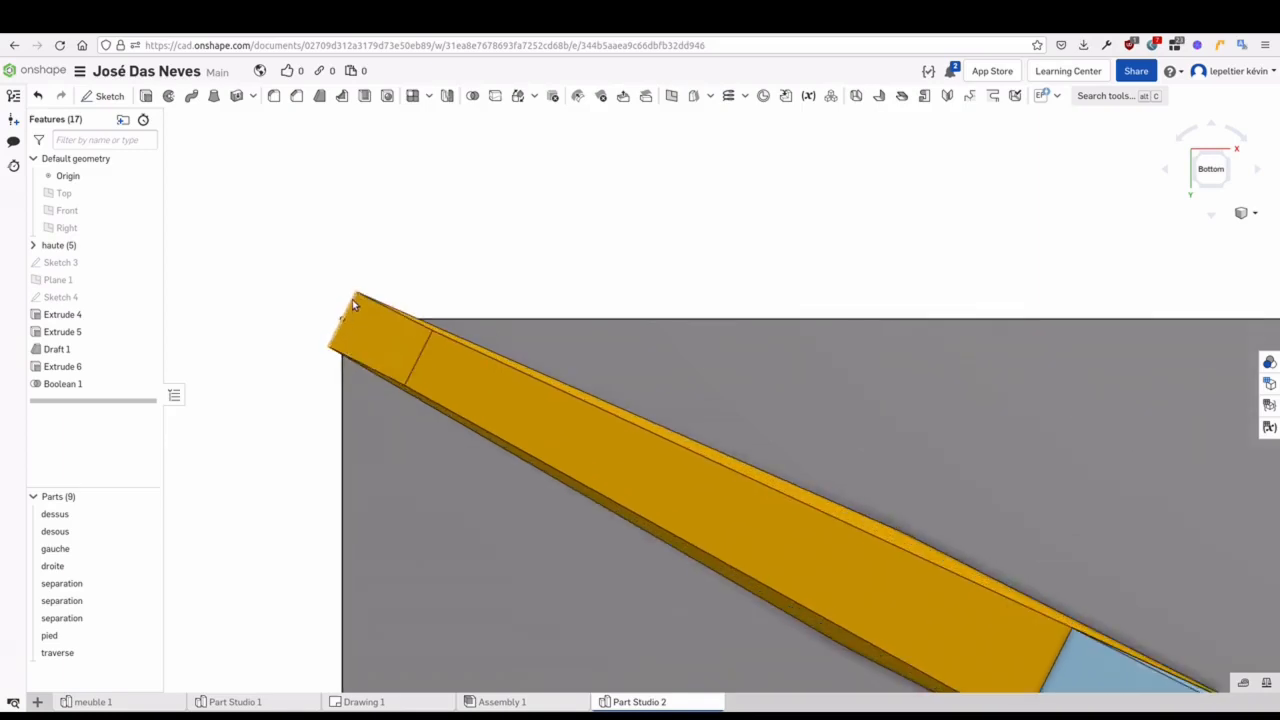
right_click_drag(292, 427, 292, 431)
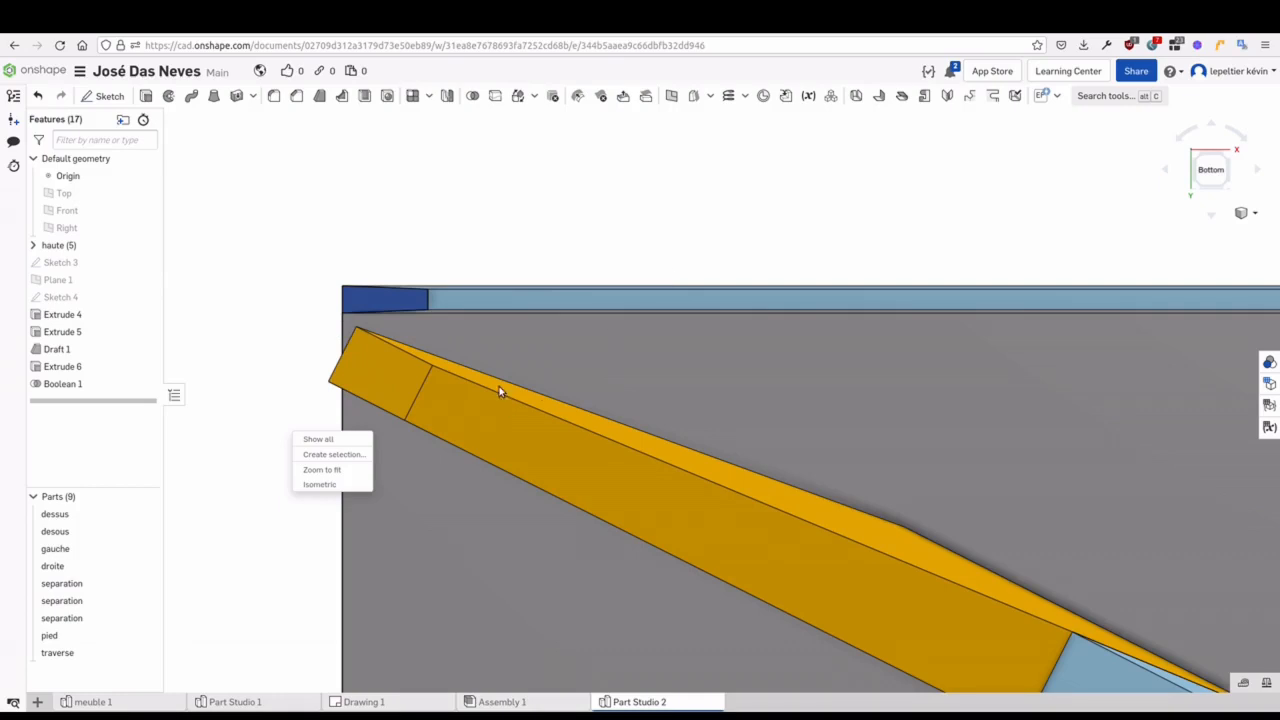
left_click(391, 306)
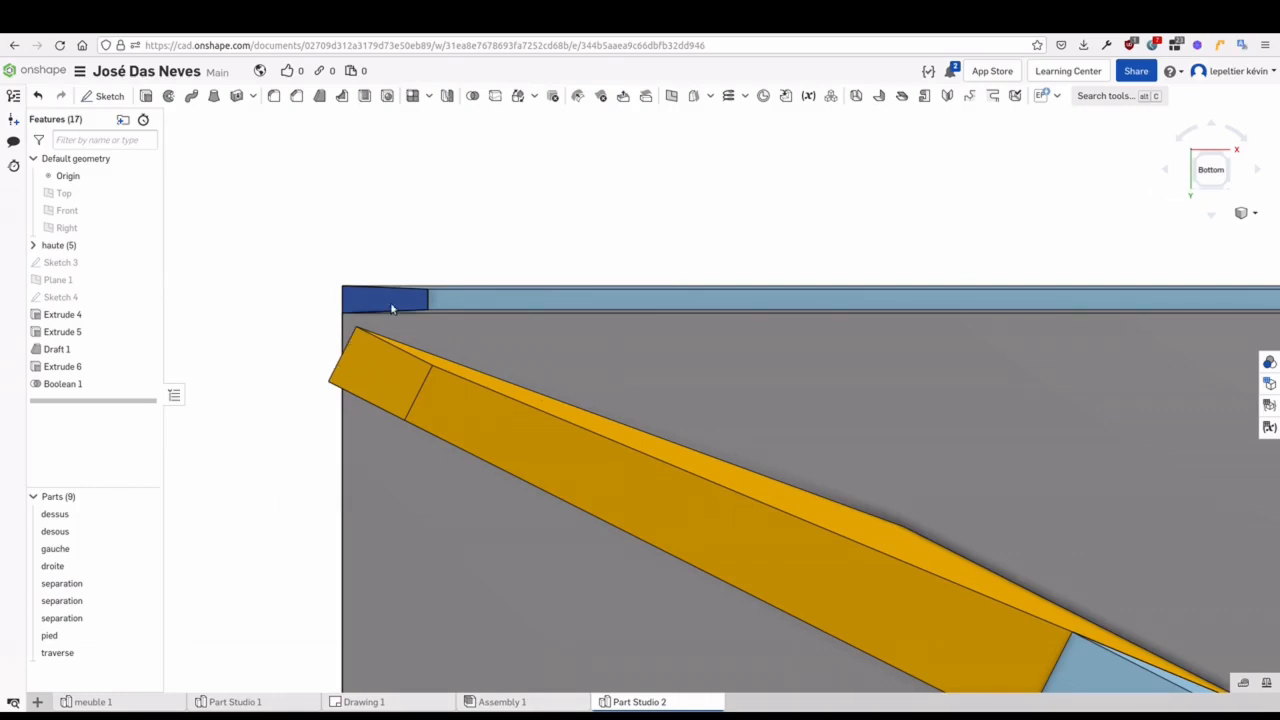
left_click(1211, 170)
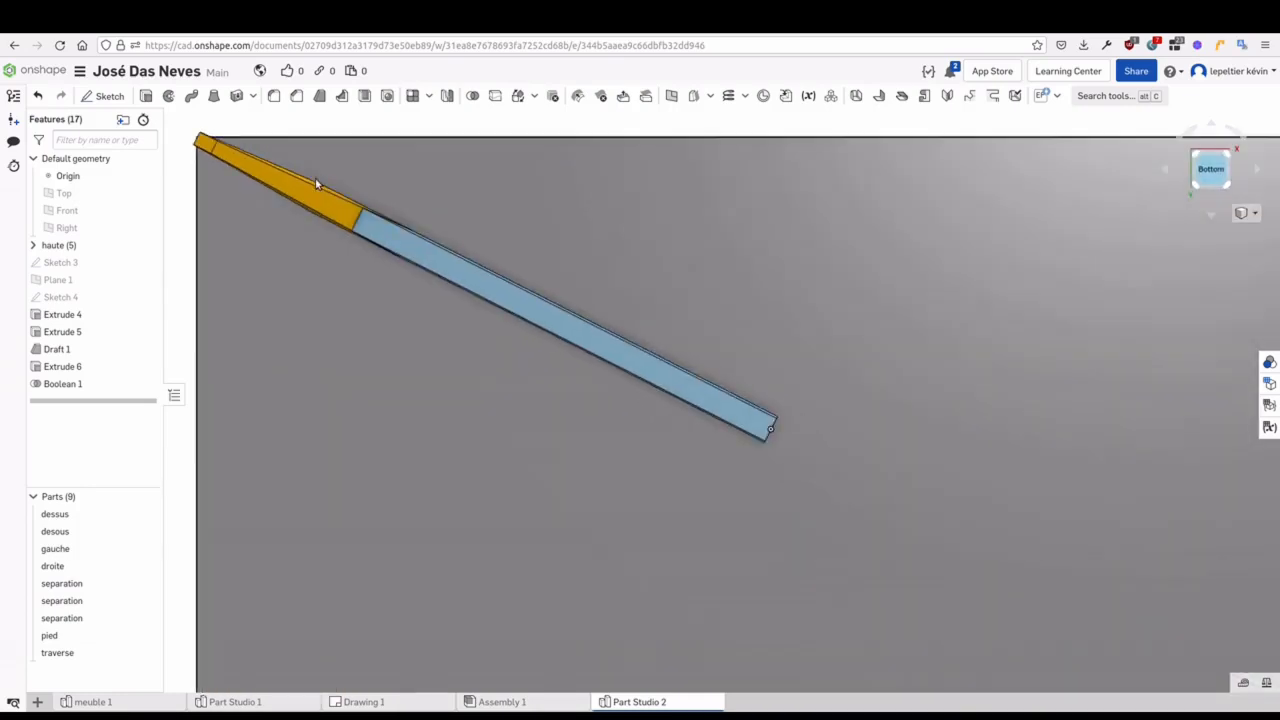
scroll(686, 500, "up", 5)
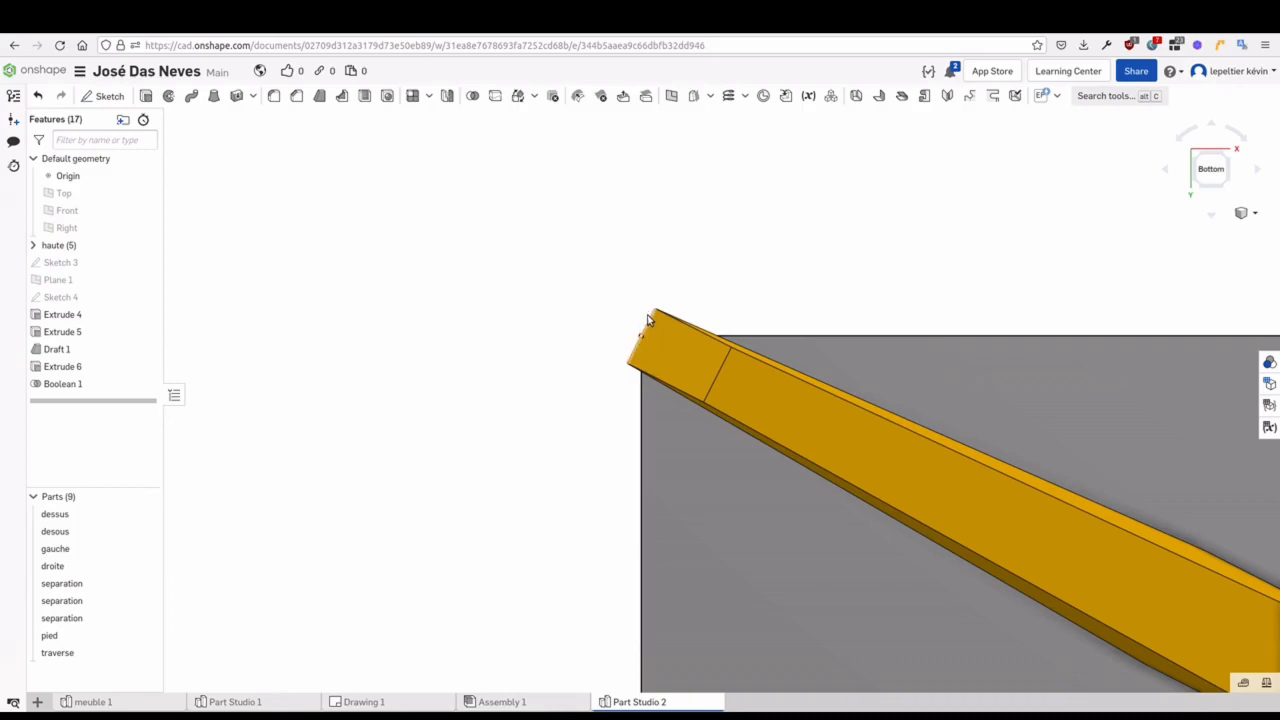
middle_click_drag(651, 320, 485, 300)
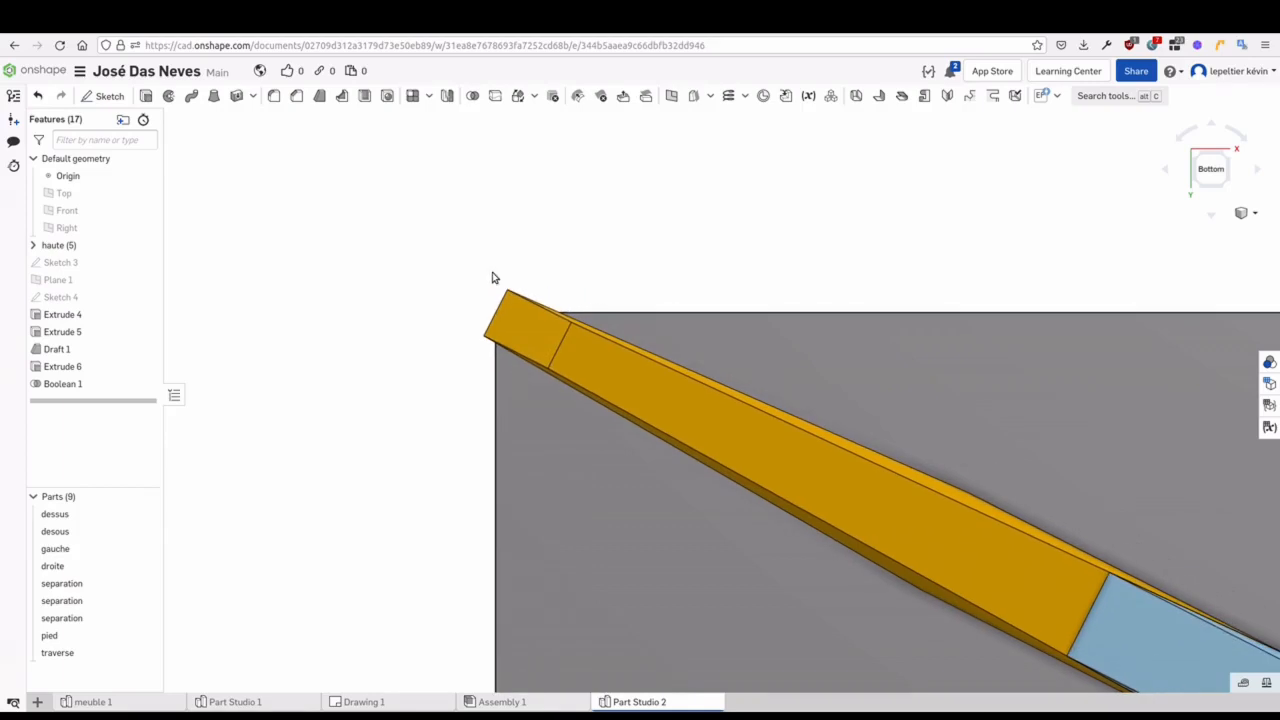
Edit Sketch 3 and draw a rectangle about 22 by 19 mm just outside the box corner where the diagonal starts
right_click_drag(499, 260, 451, 308)
scroll(446, 328, "down", 2)
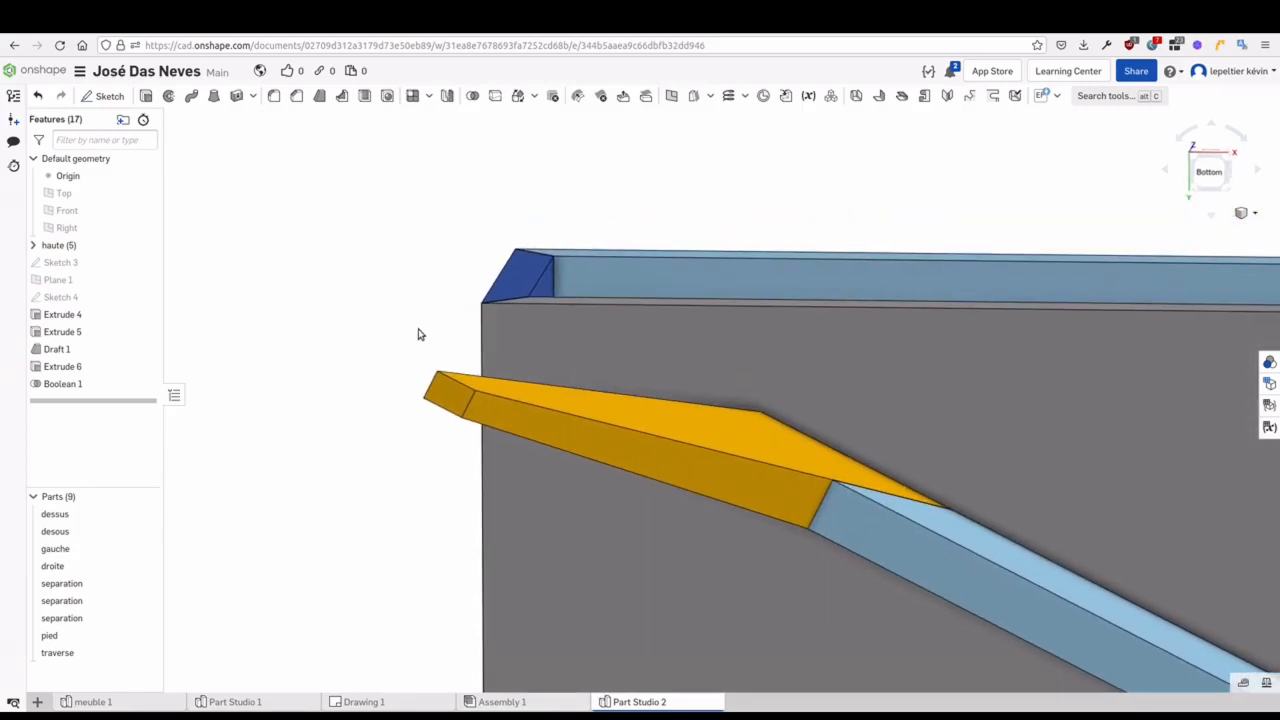
double_click(55, 266)
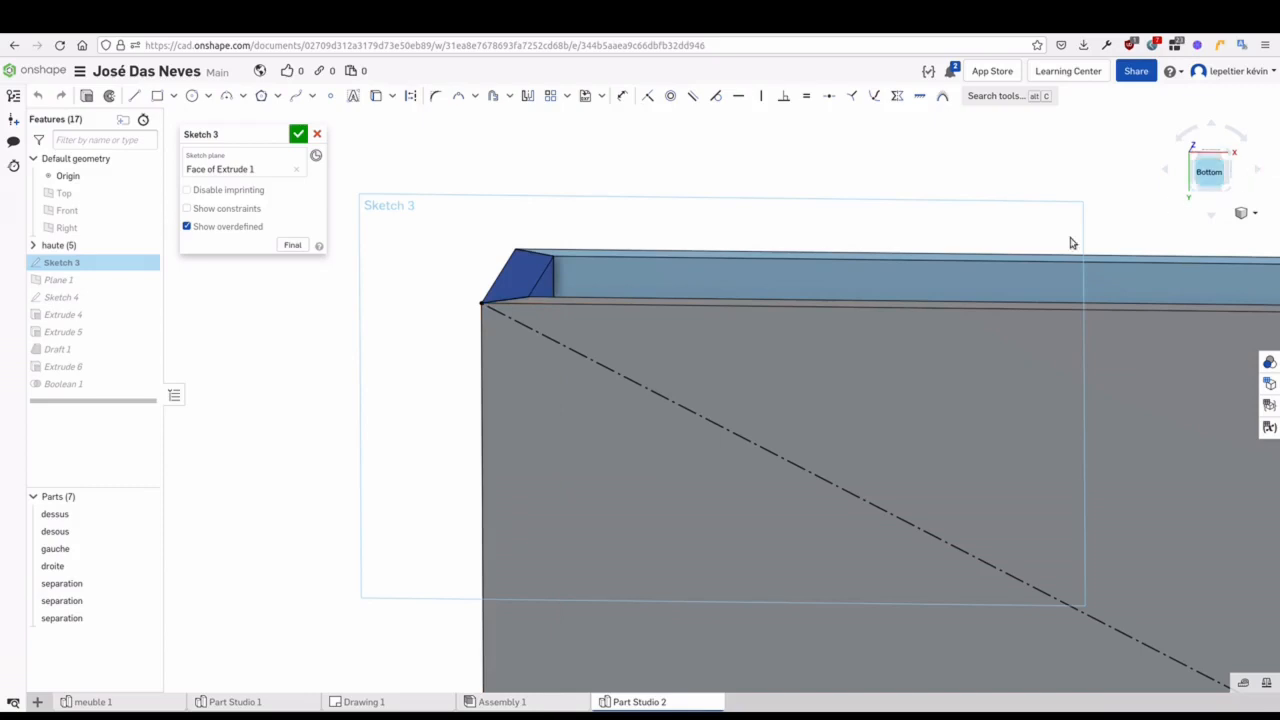
key("n")
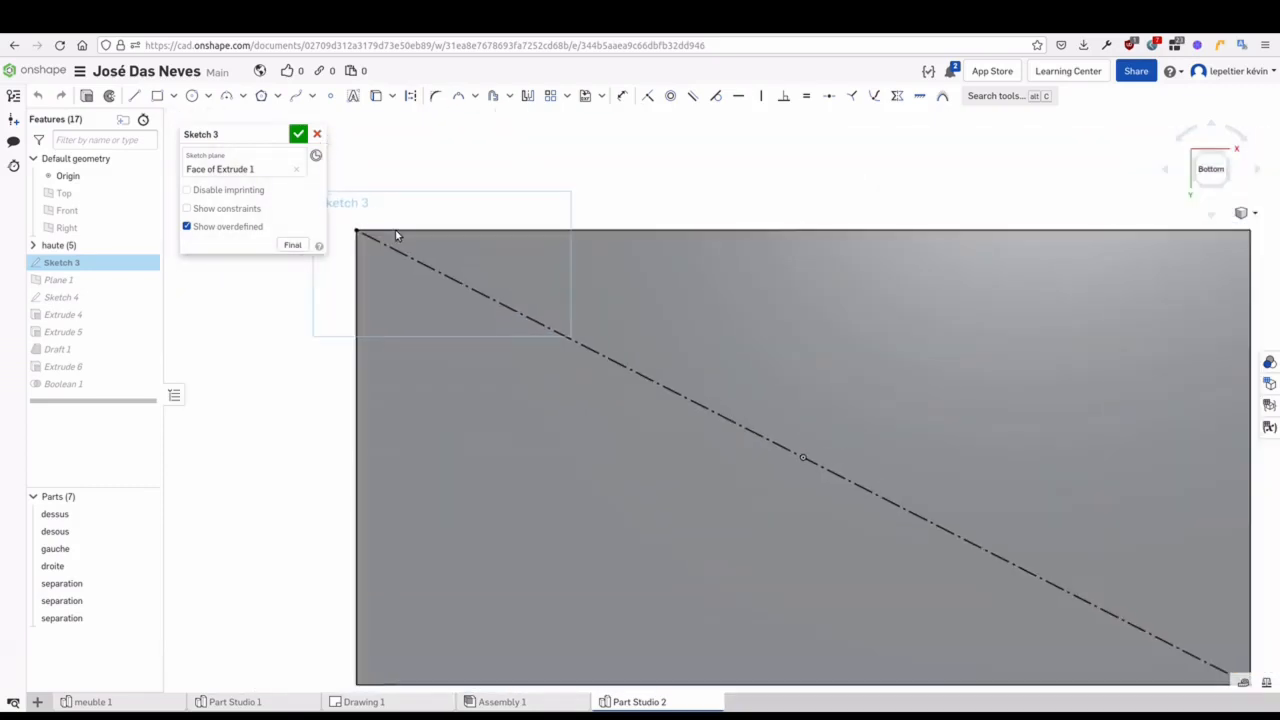
scroll(447, 298, "up", 5)
scroll(485, 192, "up", 1)
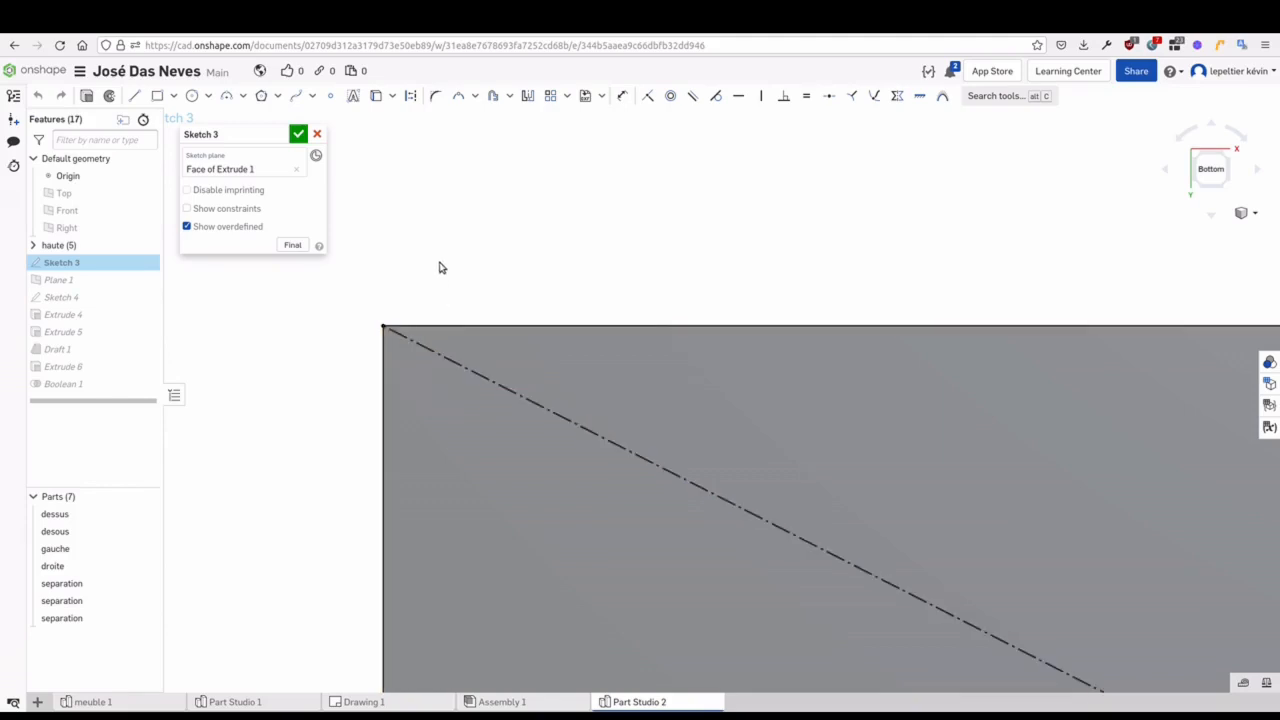
left_click(157, 95)
left_click(446, 168)
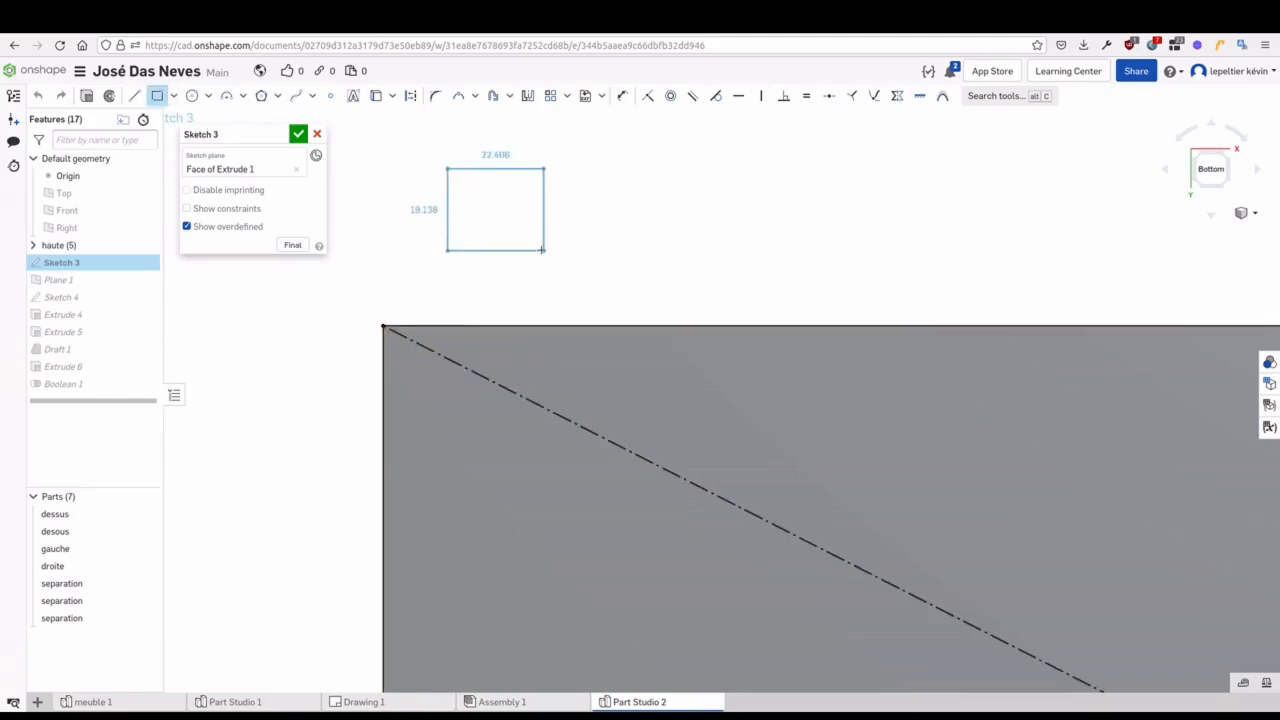
left_click(544, 250)
left_click(158, 96)
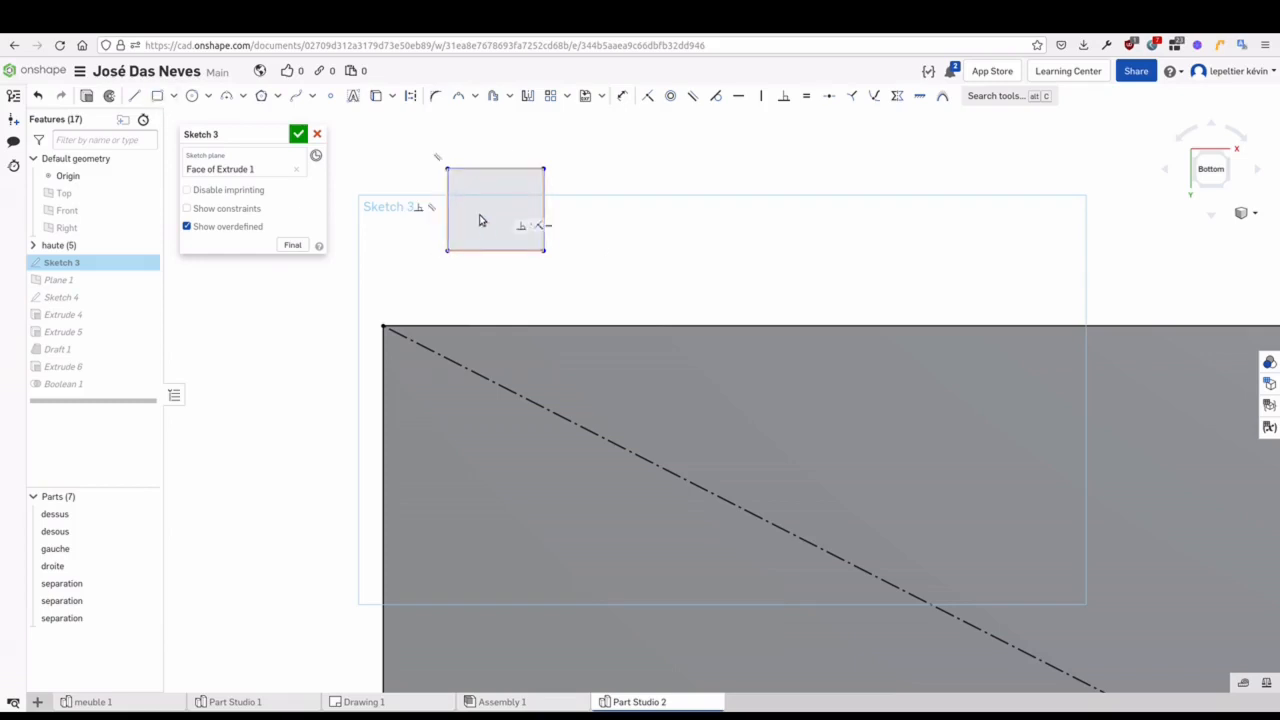
Remove the horizontal constraint from the rectangle's edge nearest the box and make that edge parallel to the diagonal
scroll(487, 237, "up", 1)
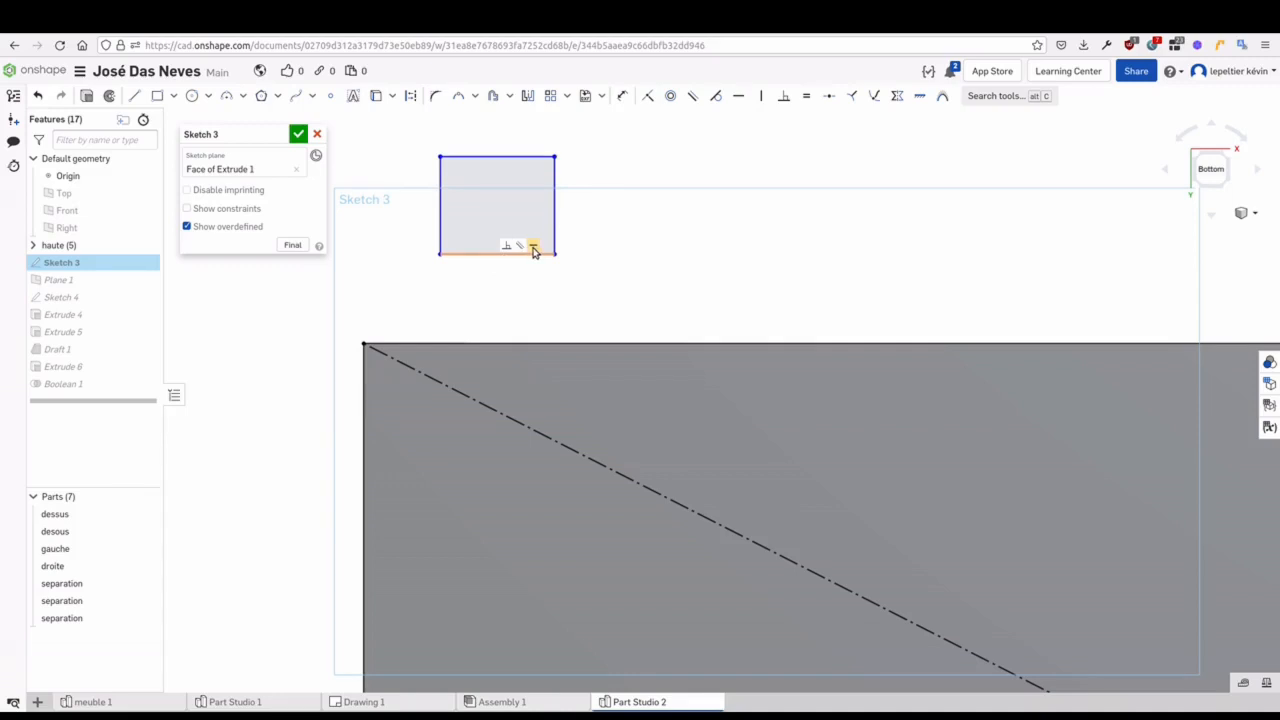
left_click(533, 250)
key("Delete")
left_click(692, 96)
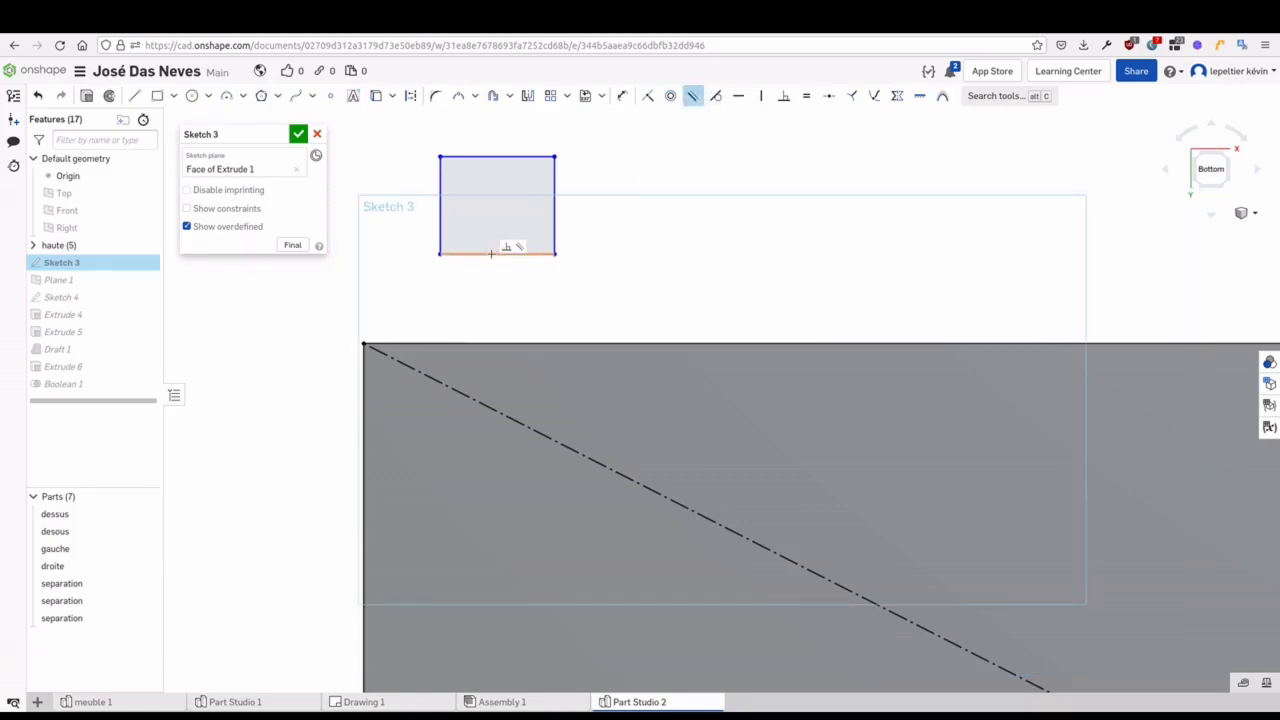
left_click(507, 254)
left_click(466, 398)
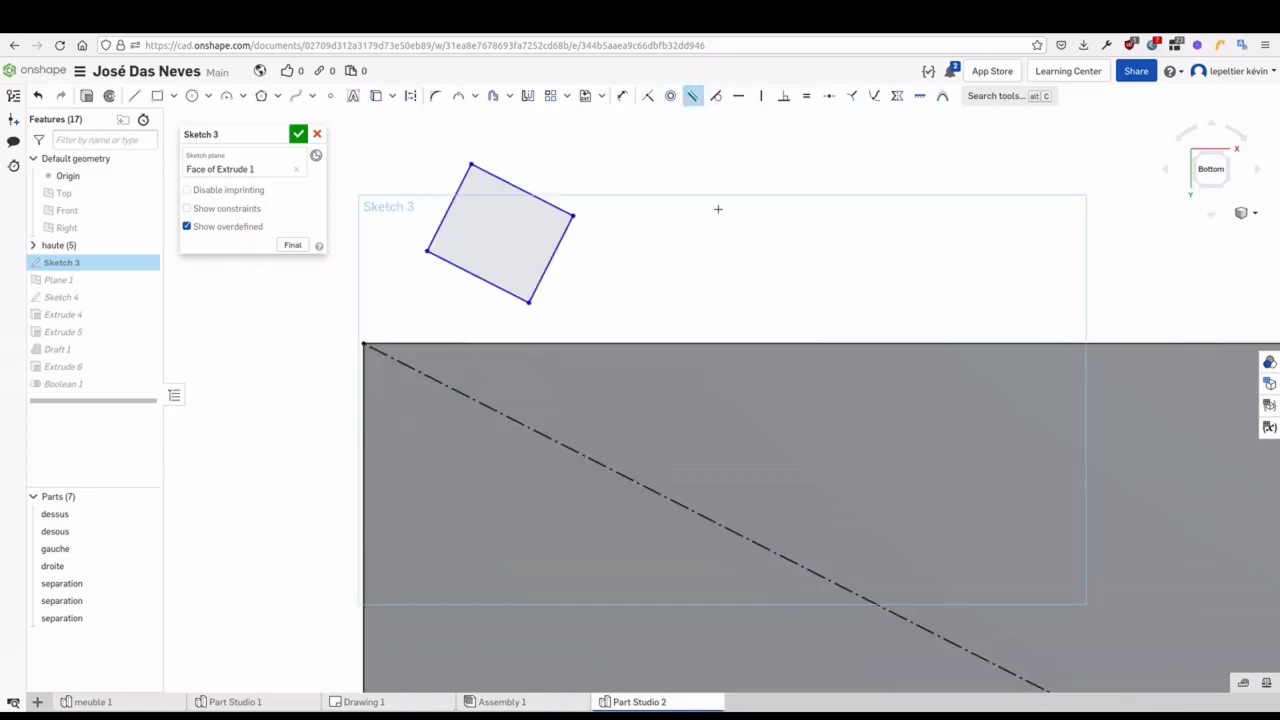
Move the rectangle over the diagonal at the box corner and dimension it 30 mm across the diagonal and 20 mm along it
left_click_drag(580, 263, 529, 392)
left_click_drag(599, 163, 559, 279)
left_click(622, 95)
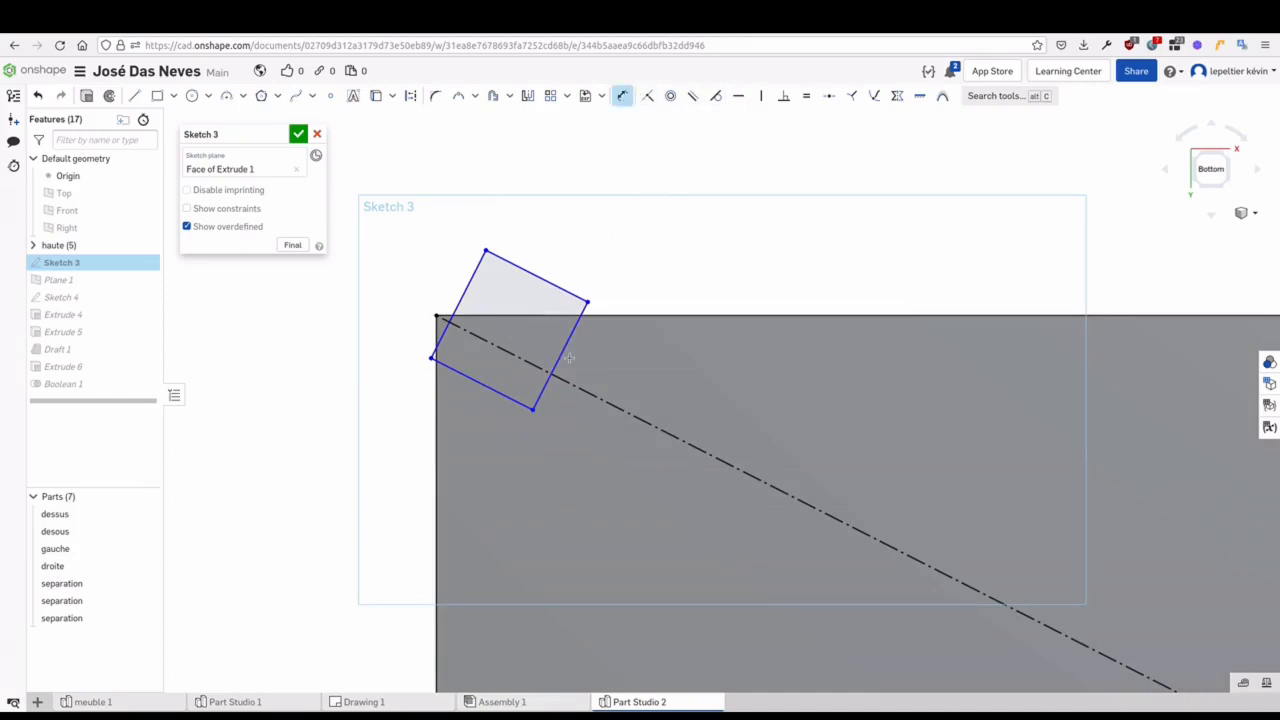
left_click(560, 354)
left_click(658, 397)
key("Return")
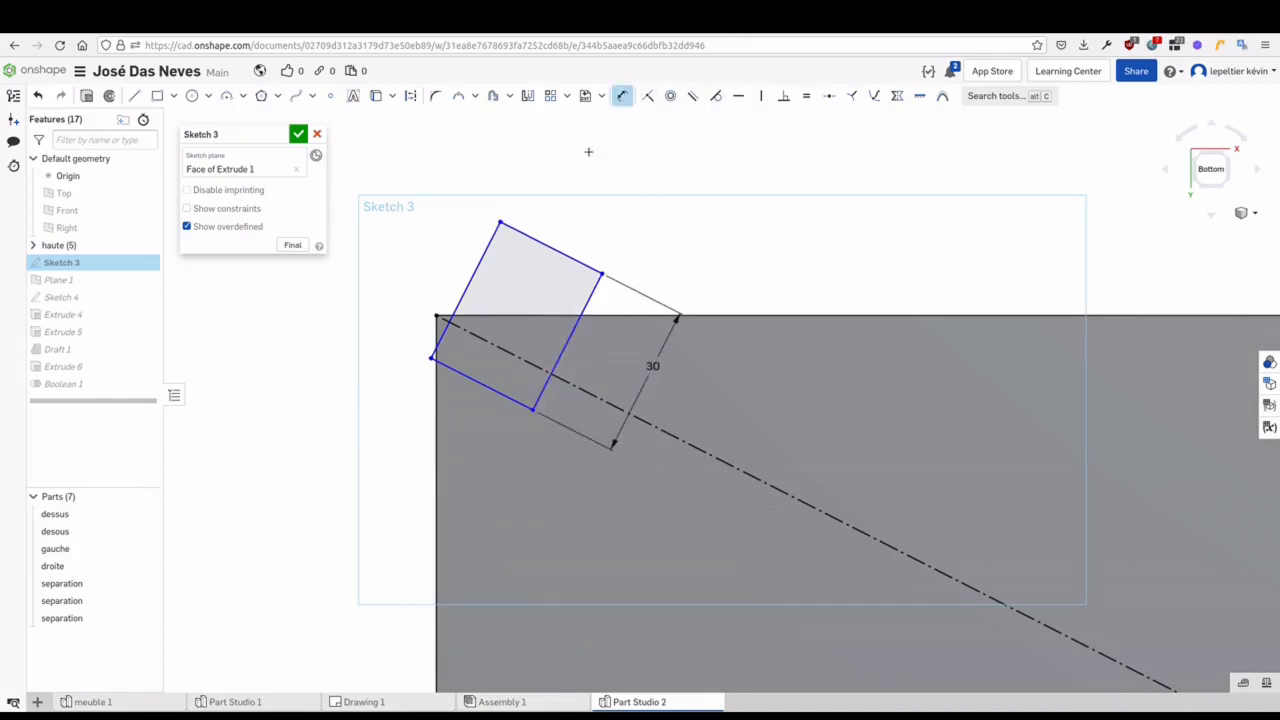
left_click(576, 216)
left_click(566, 212)
type("20")
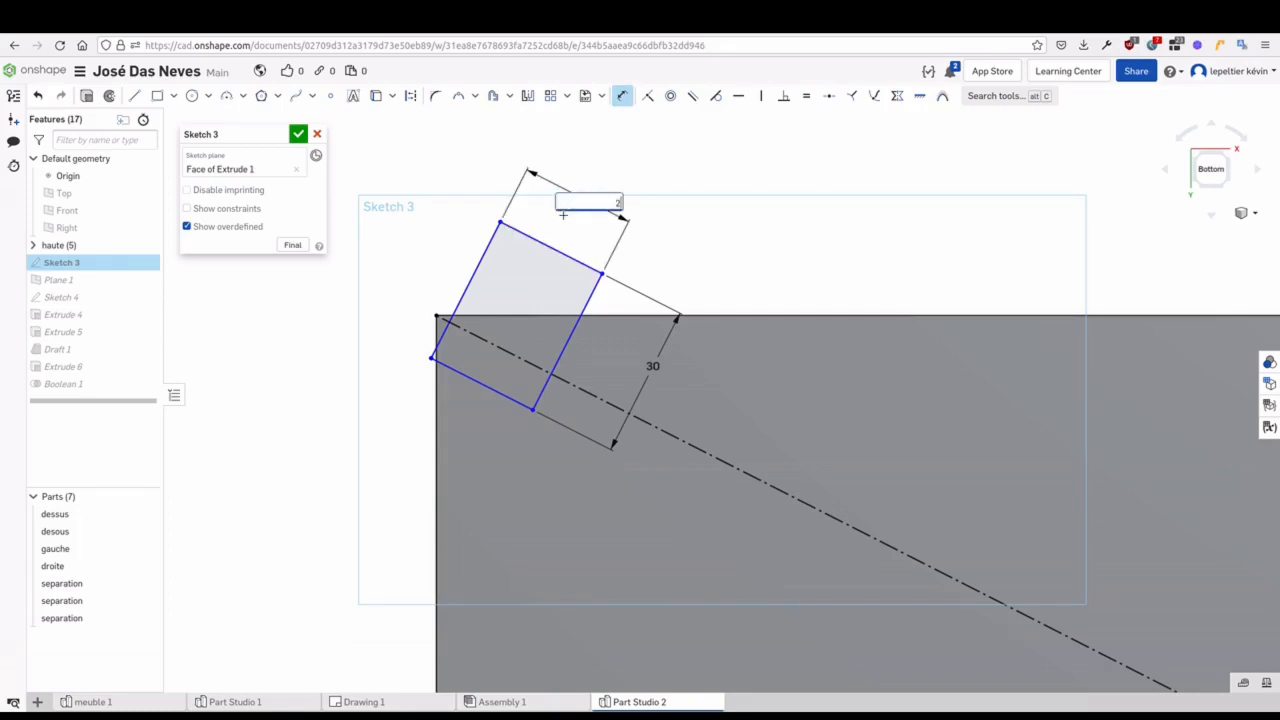
key("Return")
left_click(620, 95)
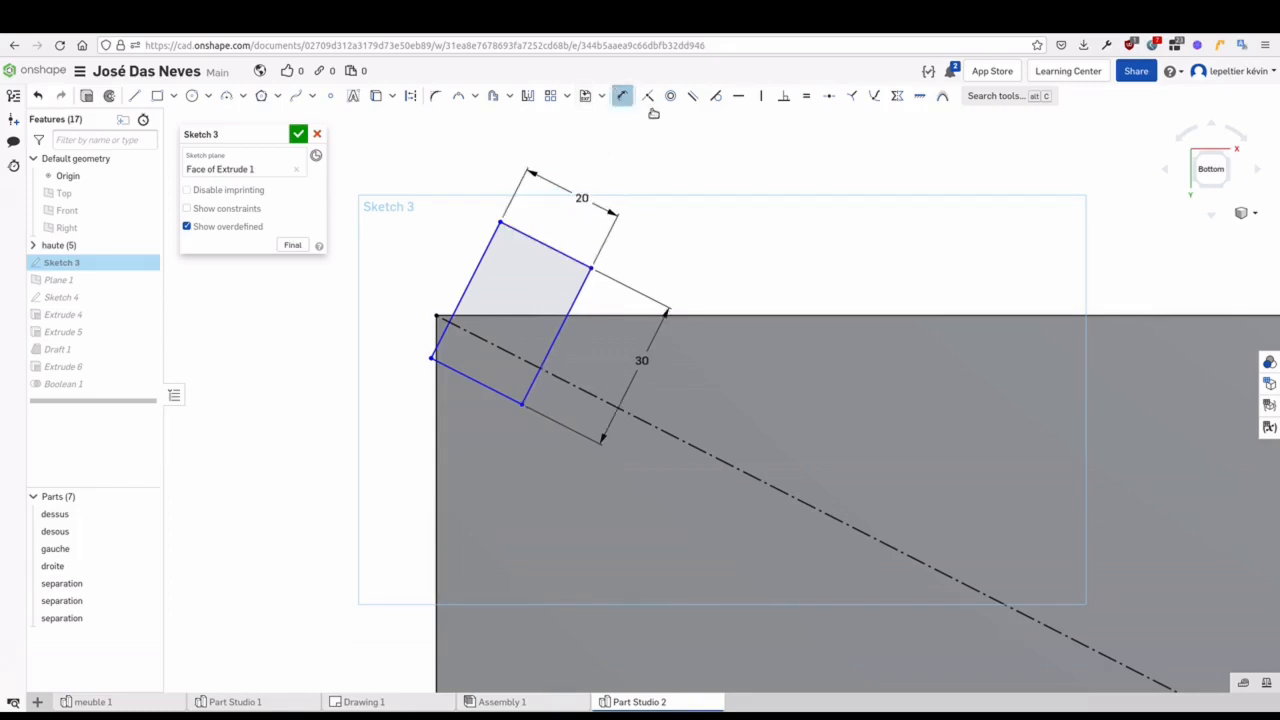
Make the rectangle's two 20 mm edges symmetric about the diagonal construction line
left_click(898, 97)
left_click(544, 251)
left_click(477, 381)
left_click(490, 344)
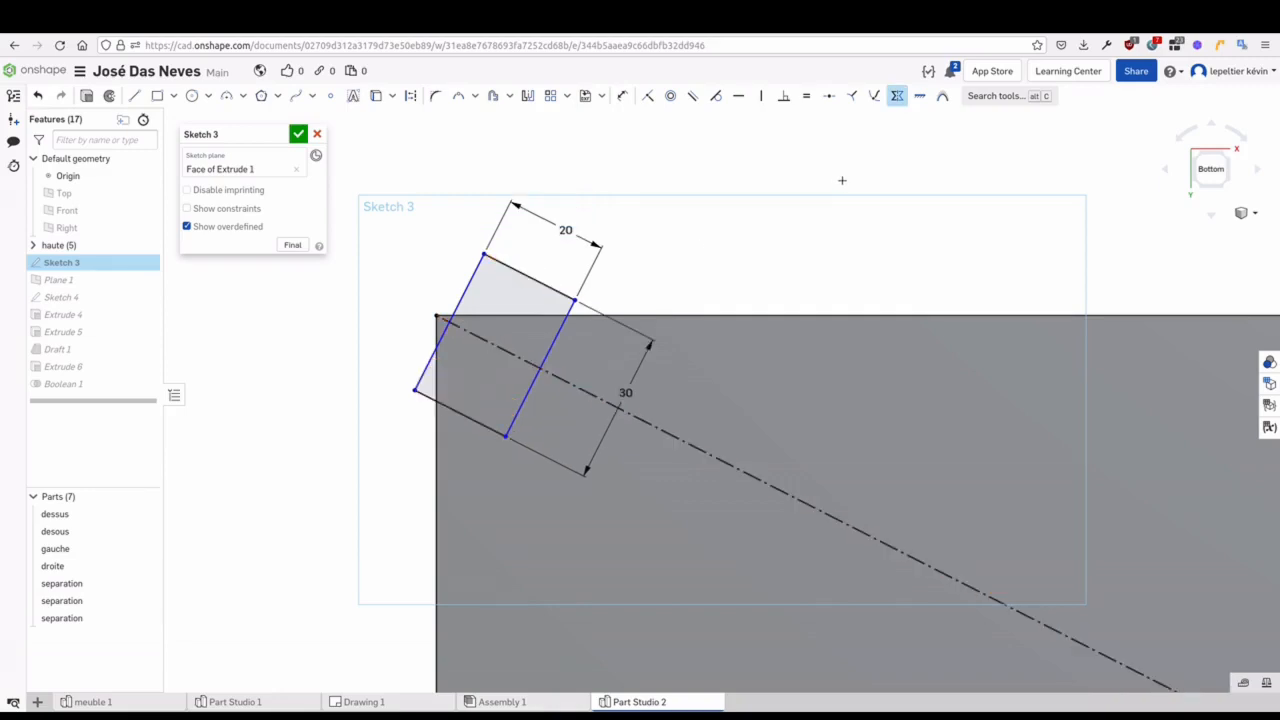
left_click(896, 100)
Draw two lines across the rectangle, parallel to its 20 mm edges, one on each side of the diagonal
left_click(134, 95)
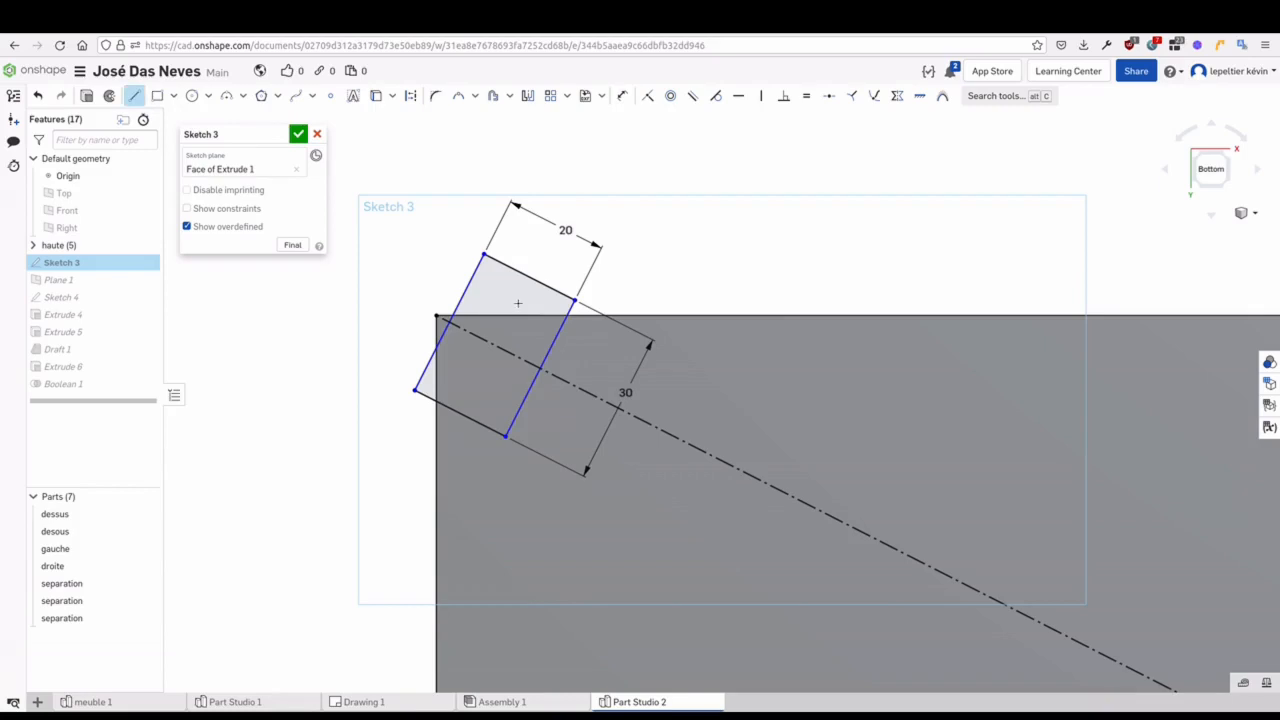
left_click(473, 275)
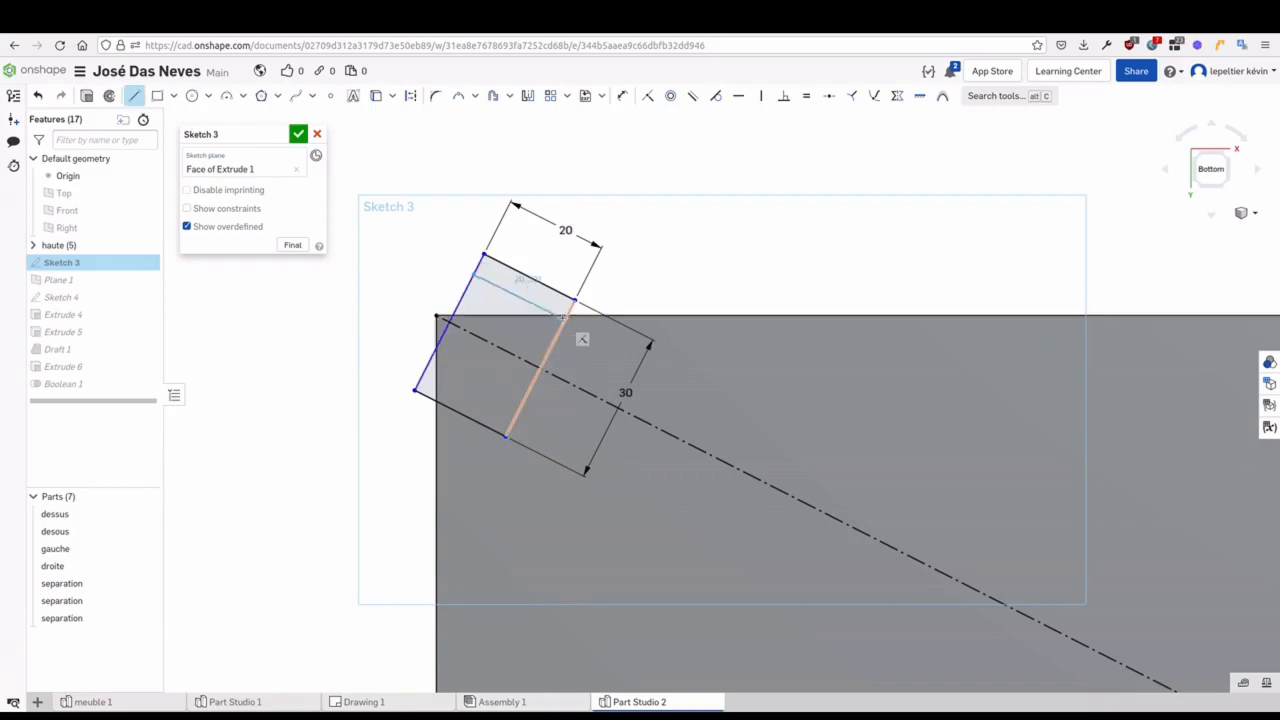
left_click(565, 319)
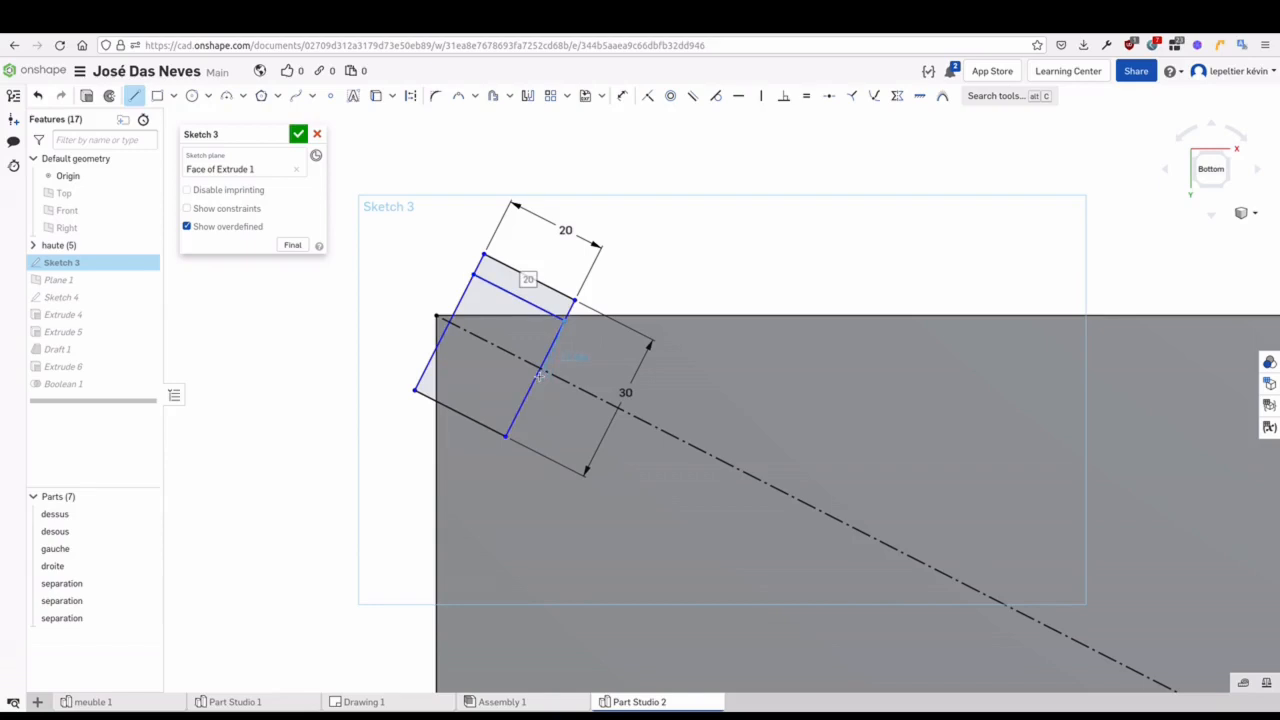
key("Escape")
key("l")
left_click(422, 370)
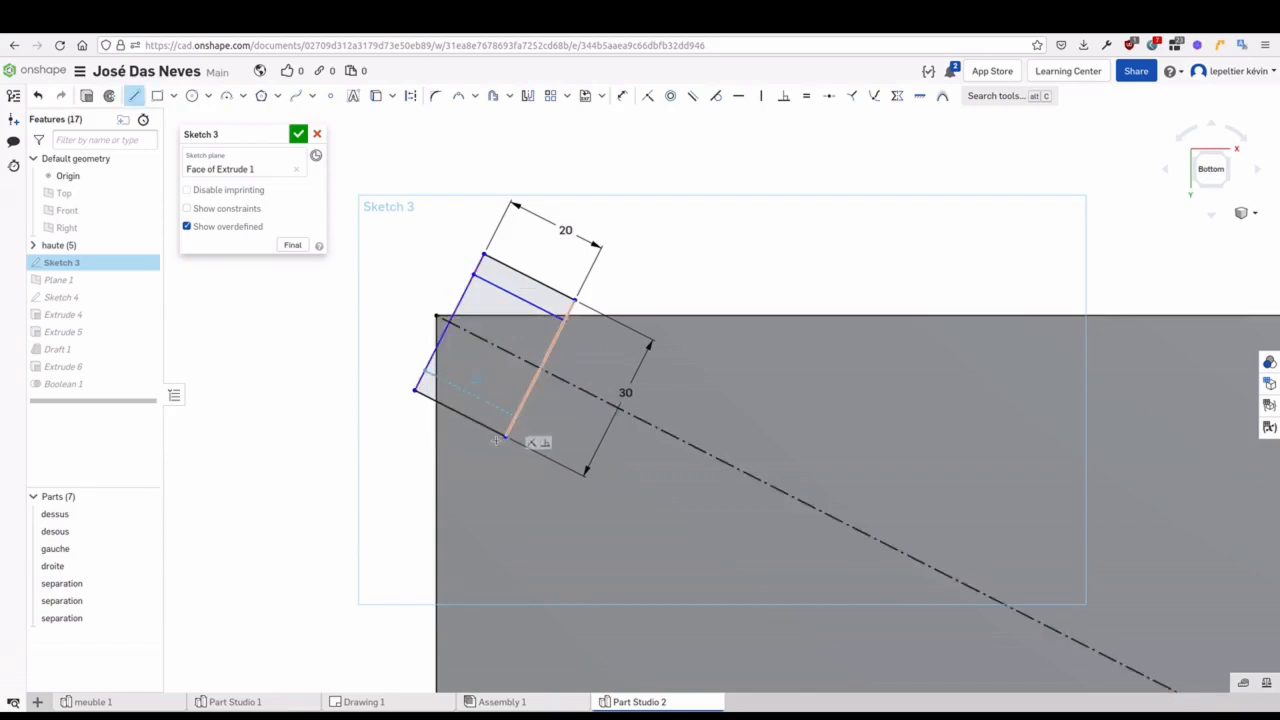
left_click(513, 415)
key("Escape")
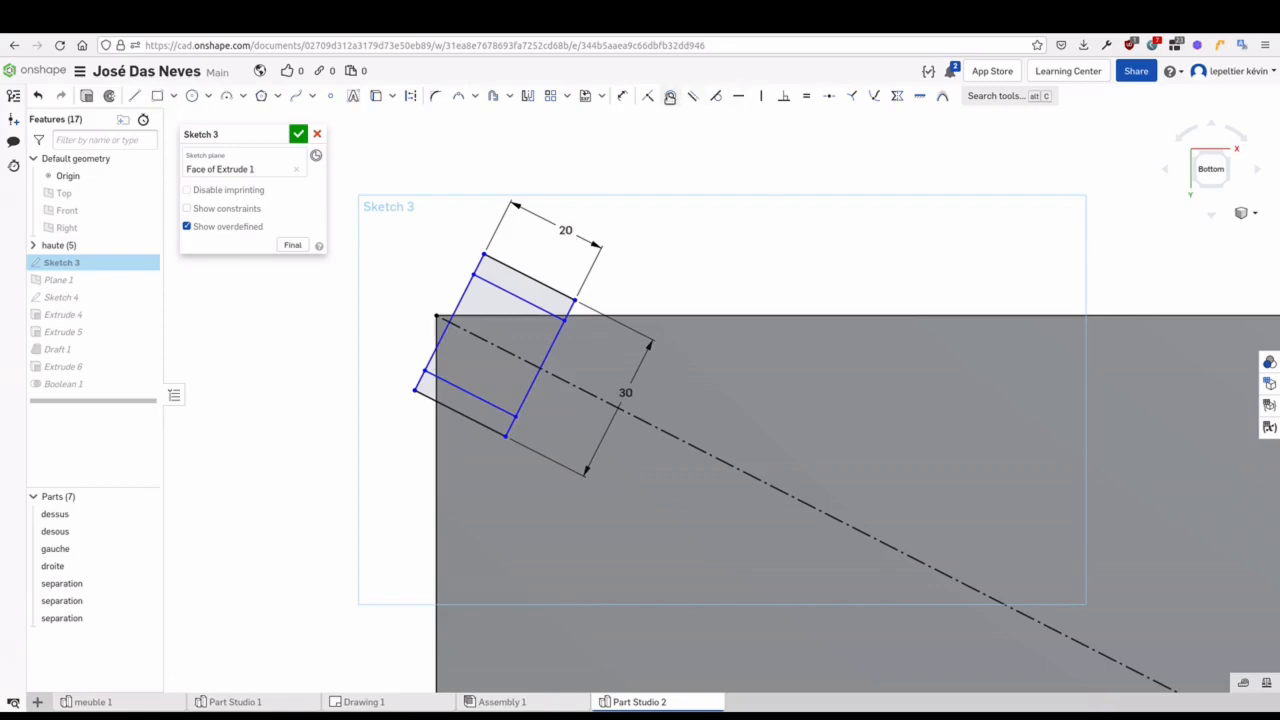
Dimension one inner line 7 mm from its adjacent outer edge and make both inner lines symmetric about the diagonal
left_click(621, 95)
left_click(565, 318)
left_click(603, 344)
type("7")
key("Return")
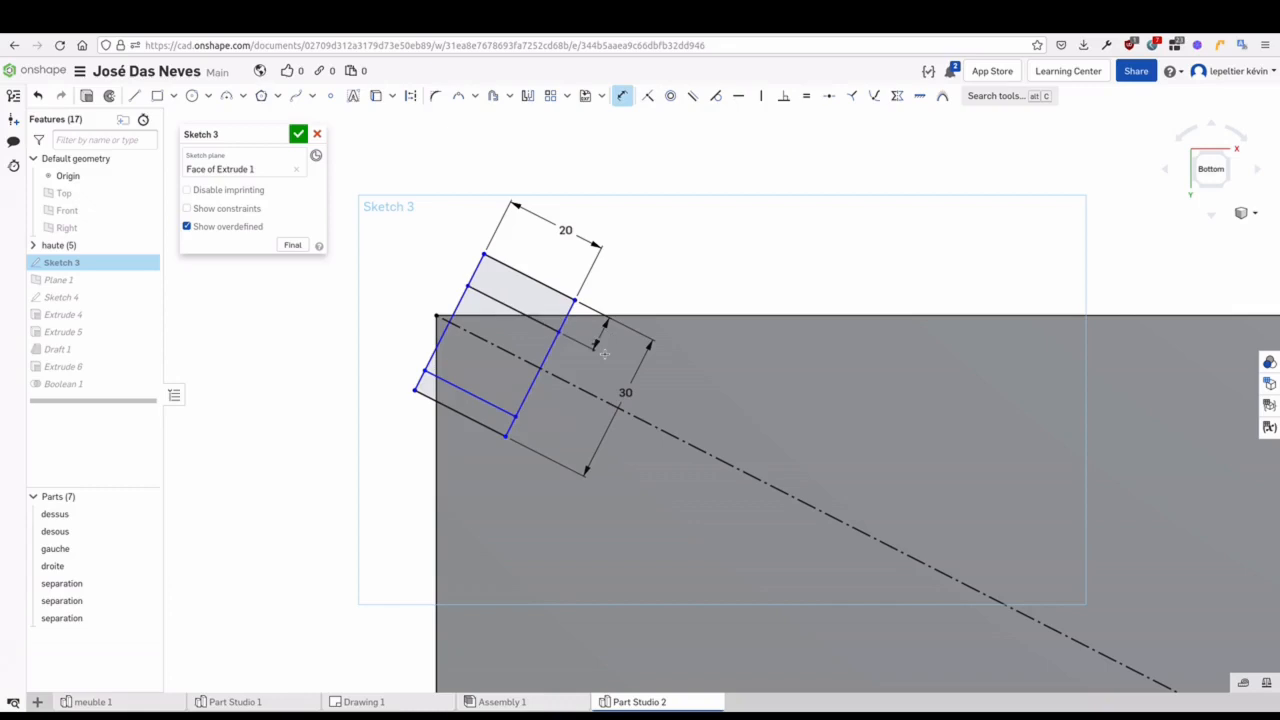
left_click(897, 96)
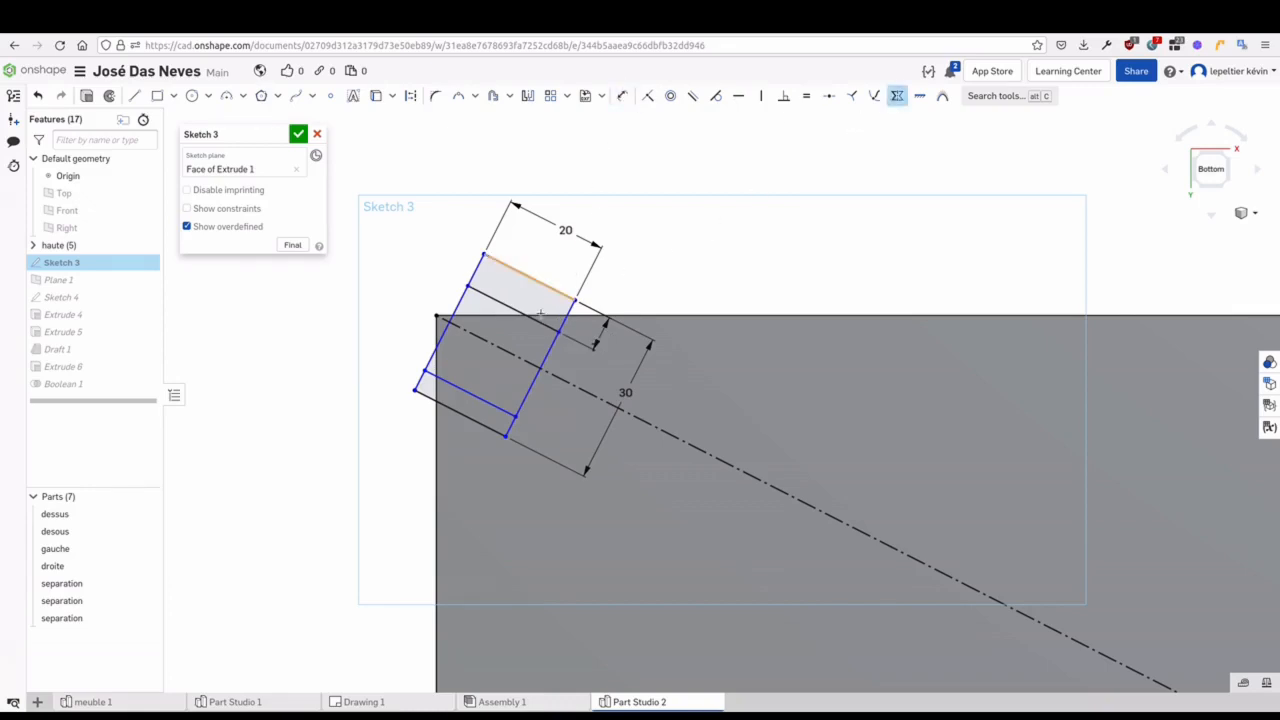
left_click(520, 312)
left_click(505, 352)
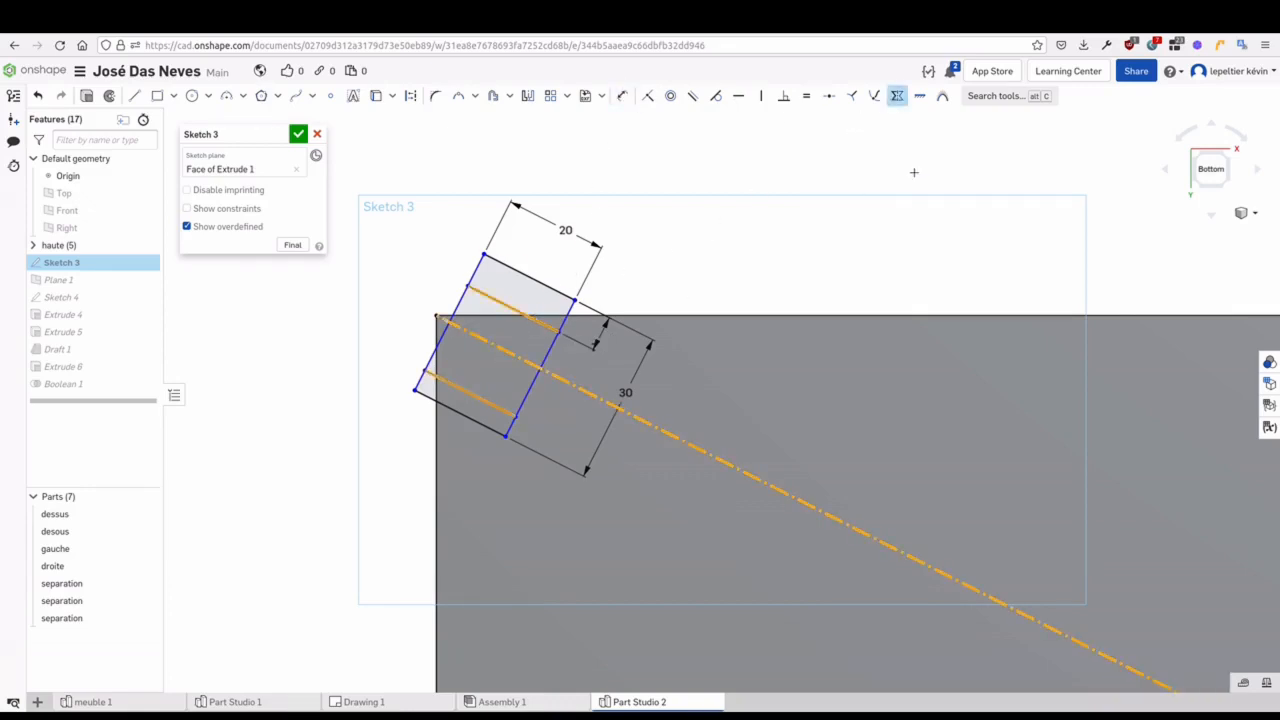
left_click(898, 102)
middle_click_drag(846, 152, 834, 138)
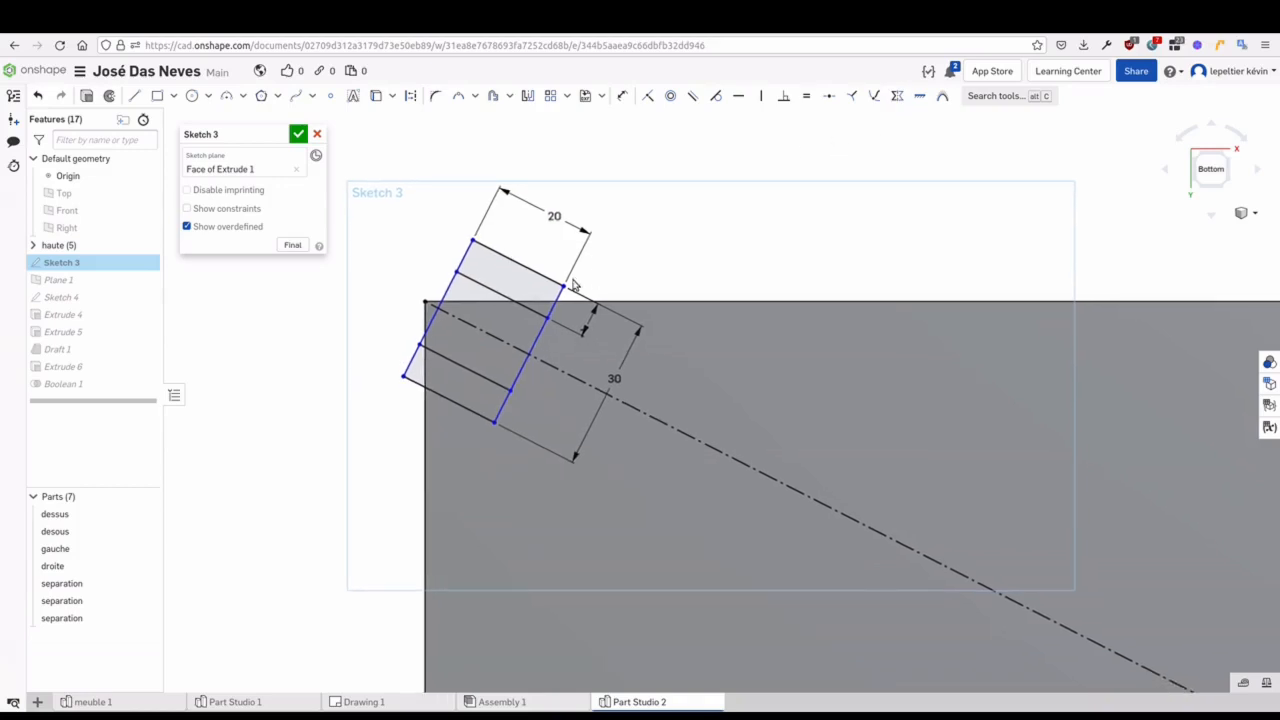
Convert the rectangle's two outer 20 mm edges to construction lines
left_click(507, 254)
left_click(410, 96)
left_click(460, 403)
left_click(412, 98)
left_click(414, 241)
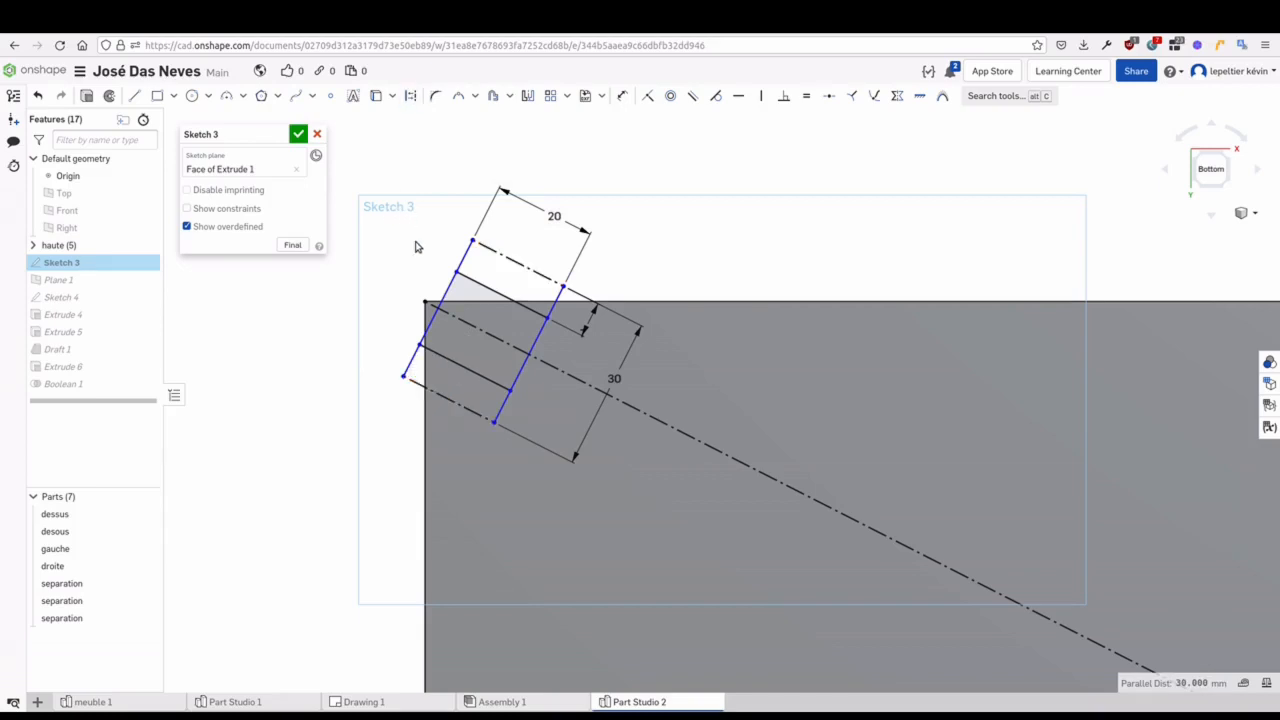
Try sliding the rectangle along the diagonal, outward and inward from the box corner, and undo both moves
left_click(668, 424)
left_click_drag(457, 273, 352, 223)
middle_click_drag(648, 286, 766, 327)
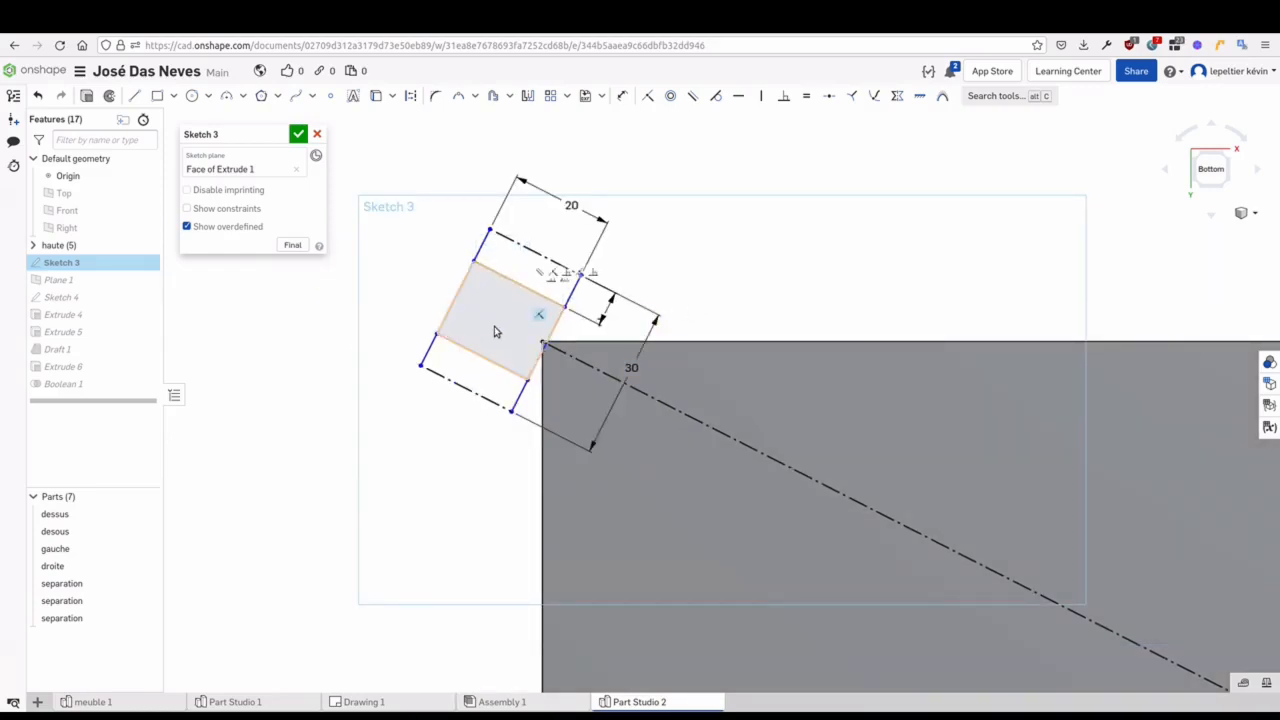
key("ctrl+z")
left_click_drag(503, 286, 626, 348)
key("ctrl+z")
Place the inner foot outline's outer corner on the box's long edge and accept Sketch 3
scroll(562, 299, "down", 2)
middle_click_drag(538, 285, 419, 233)
middle_click_drag(610, 222, 590, 229)
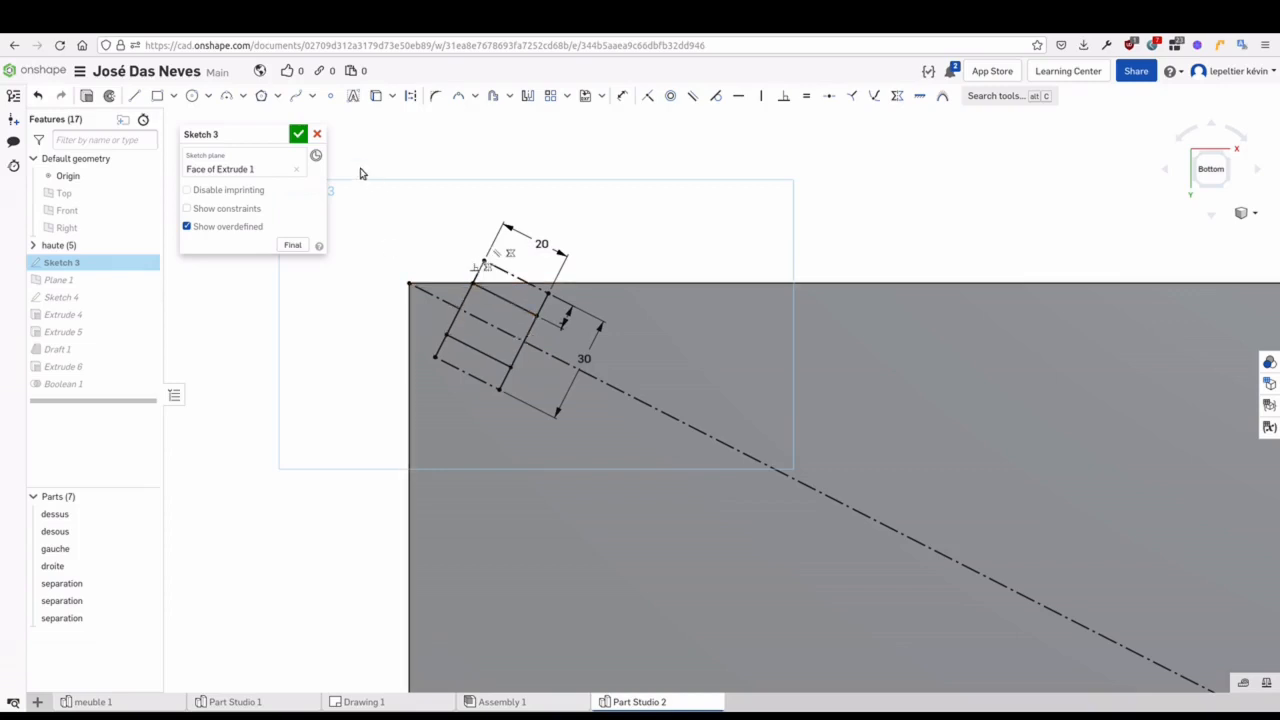
left_click(298, 136)
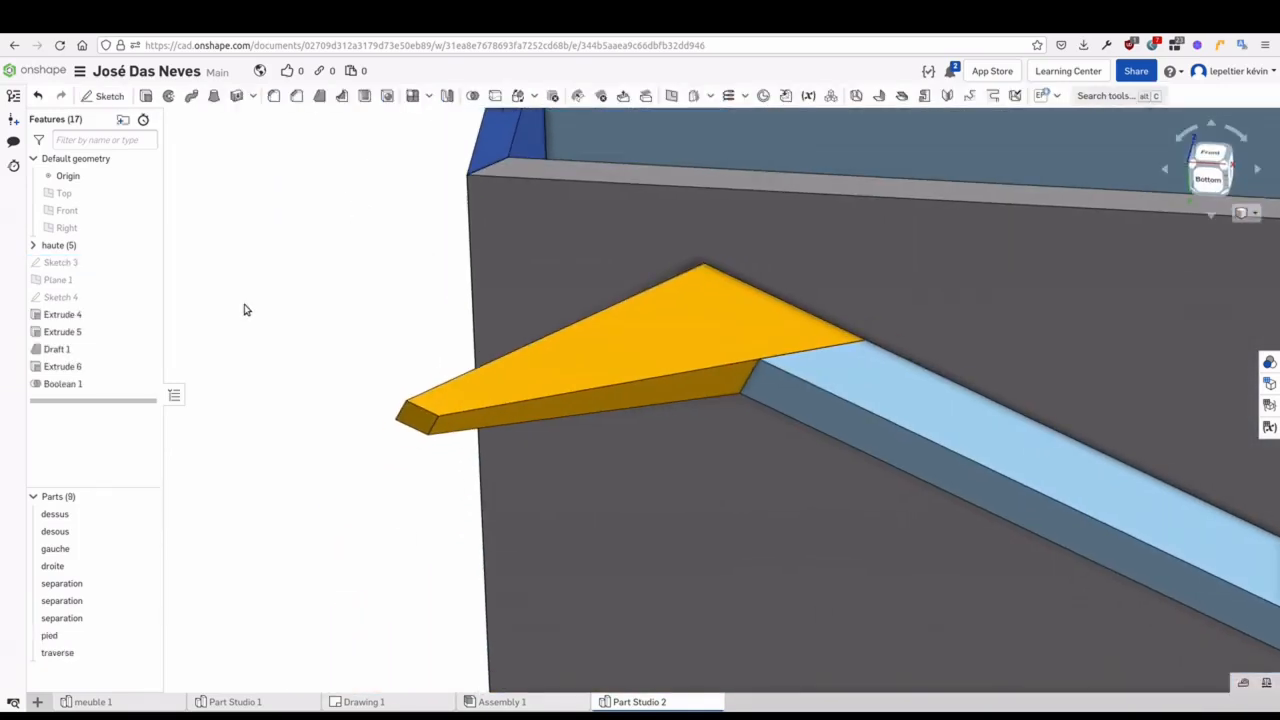
Show Sketch 3, open Sketch 4 for editing, and hide the desous and gauche parts
left_click(146, 262)
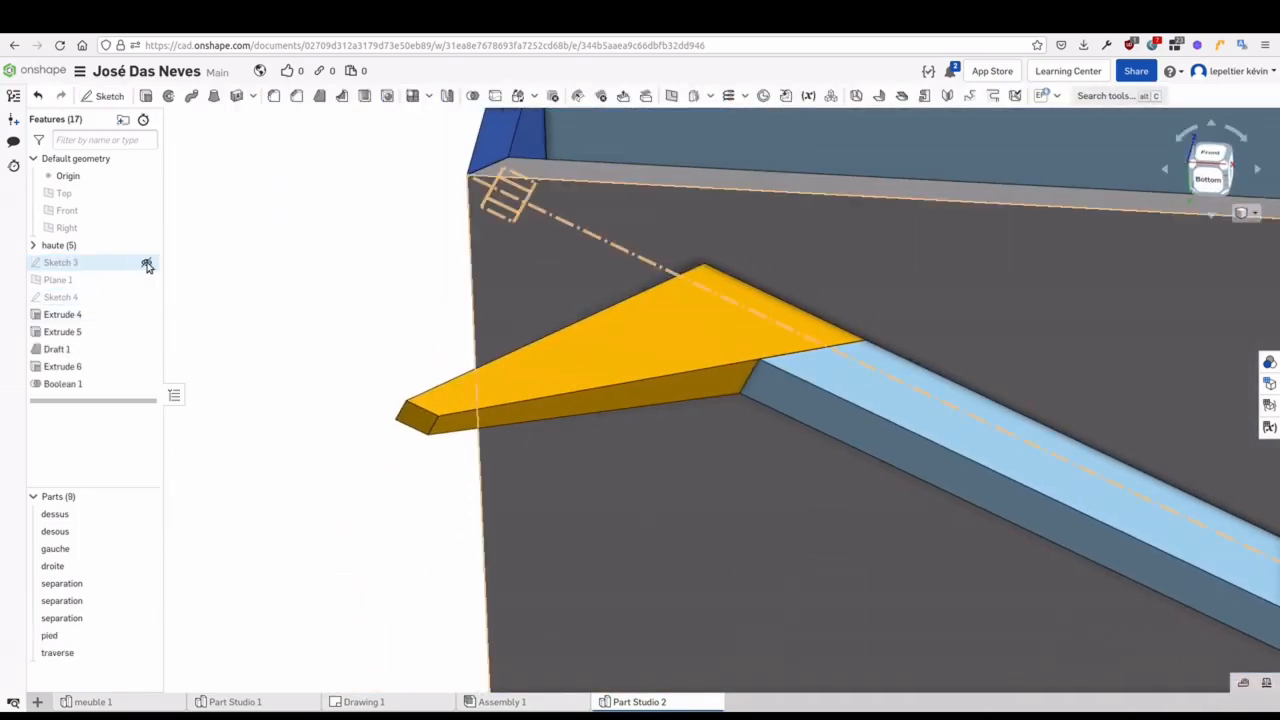
double_click(100, 298)
mouse_move(273, 376)
right_mouse_down()
mouse_move(309, 409)
mouse_move(314, 463)
mouse_move(397, 371)
right_mouse_up()
scroll(397, 371, "down", 10)
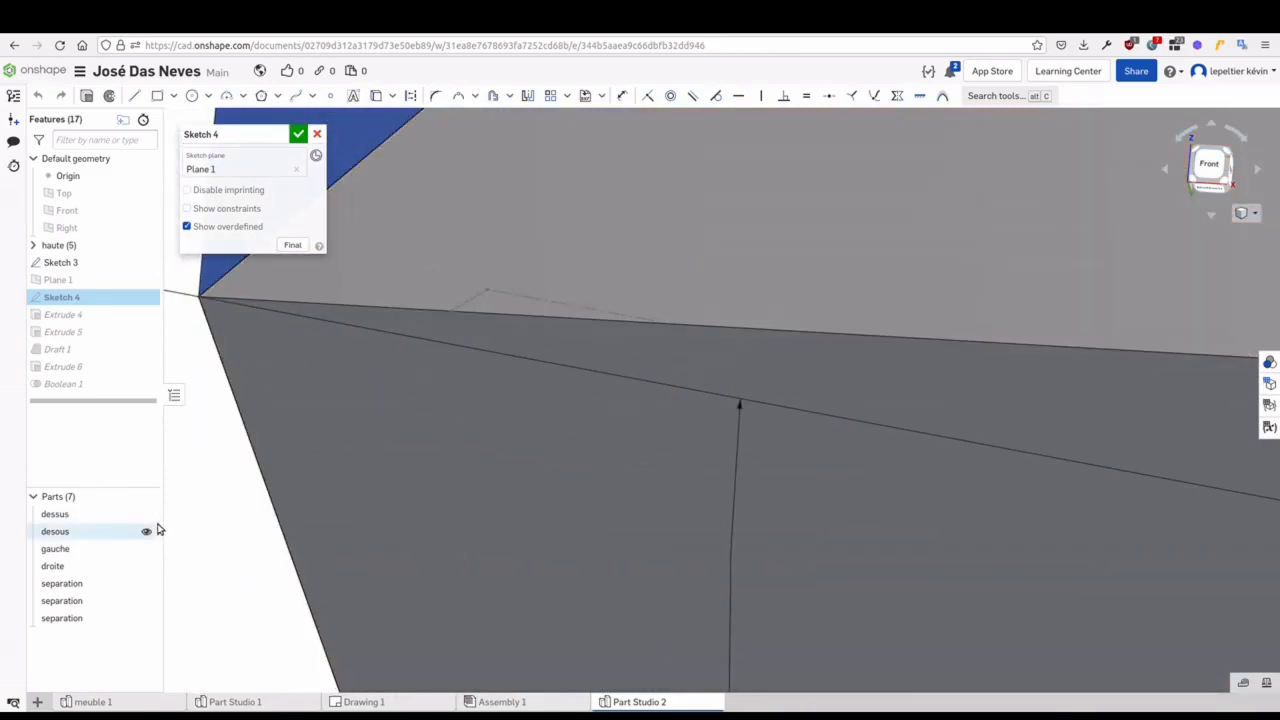
left_click(147, 533)
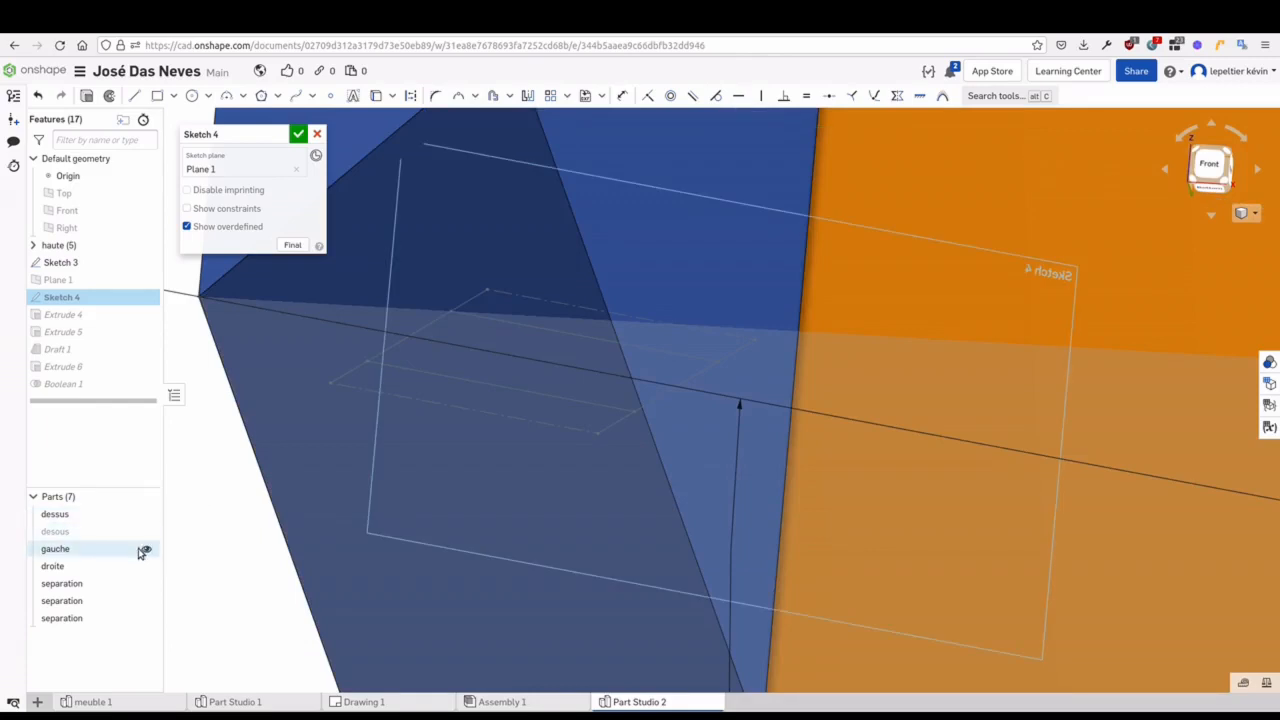
left_click(147, 551)
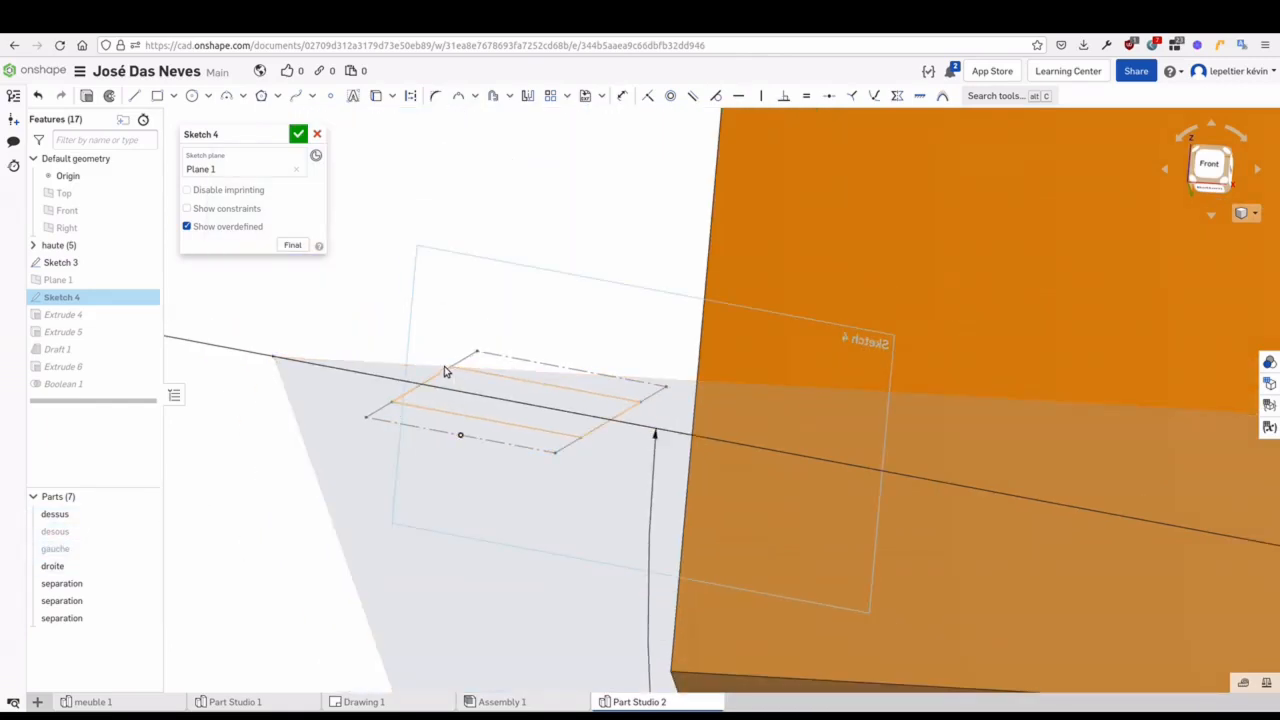
Replace the vertical constraint between the leg's foot and the box corner with one aligning the foot to Sketch 3's foot outline
mouse_move(471, 480)
right_mouse_down()
mouse_move(531, 206)
mouse_move(500, 457)
mouse_move(432, 625)
right_mouse_up()
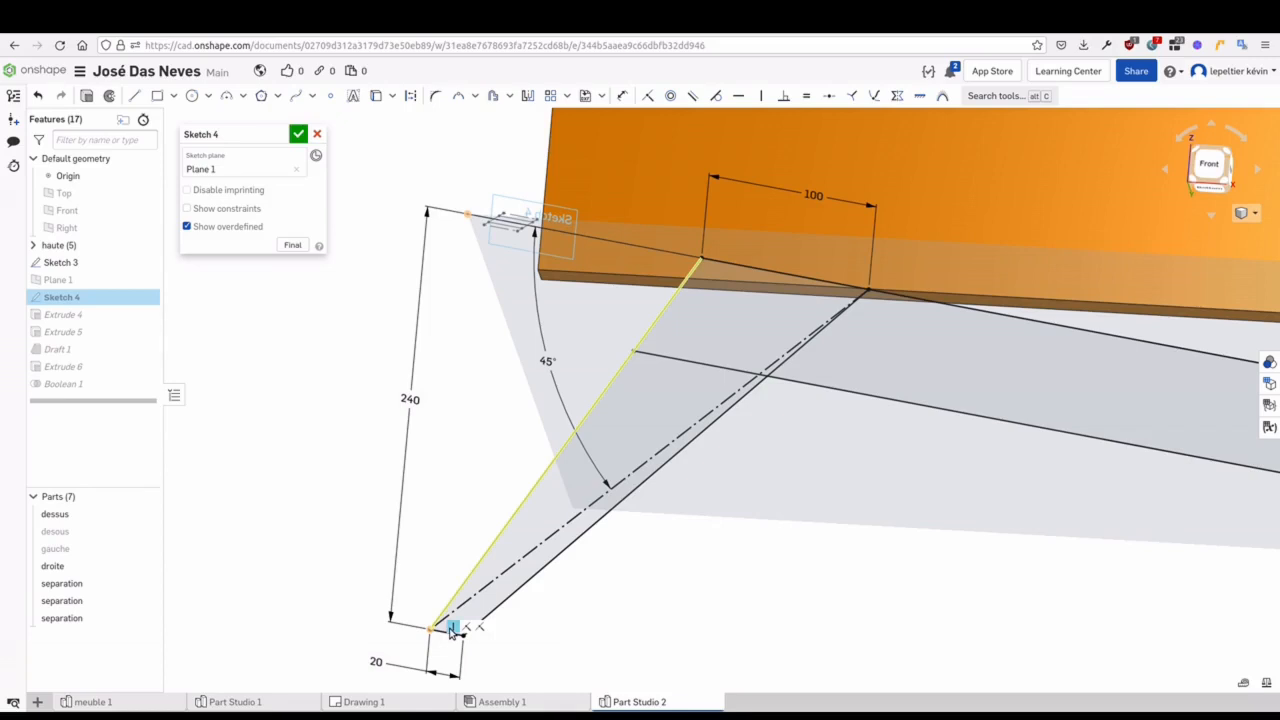
left_click(451, 628)
key("Delete")
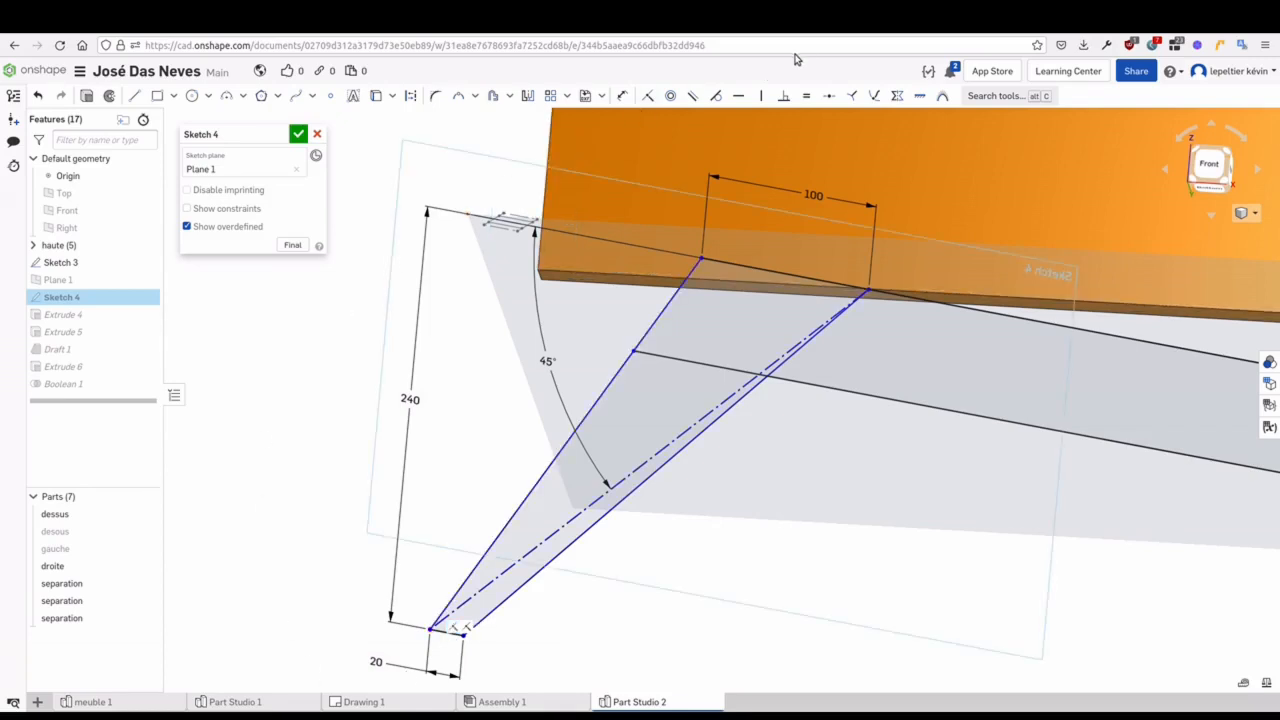
left_click(762, 96)
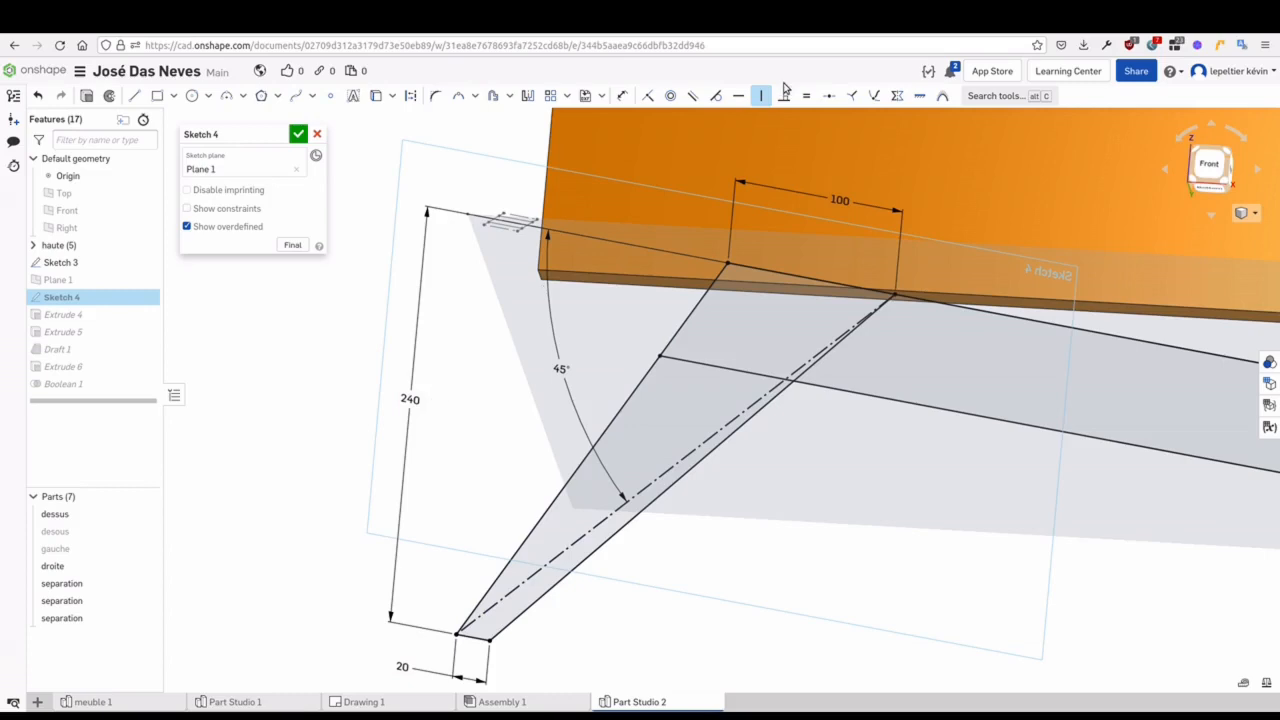
scroll(482, 312, "down", 3)
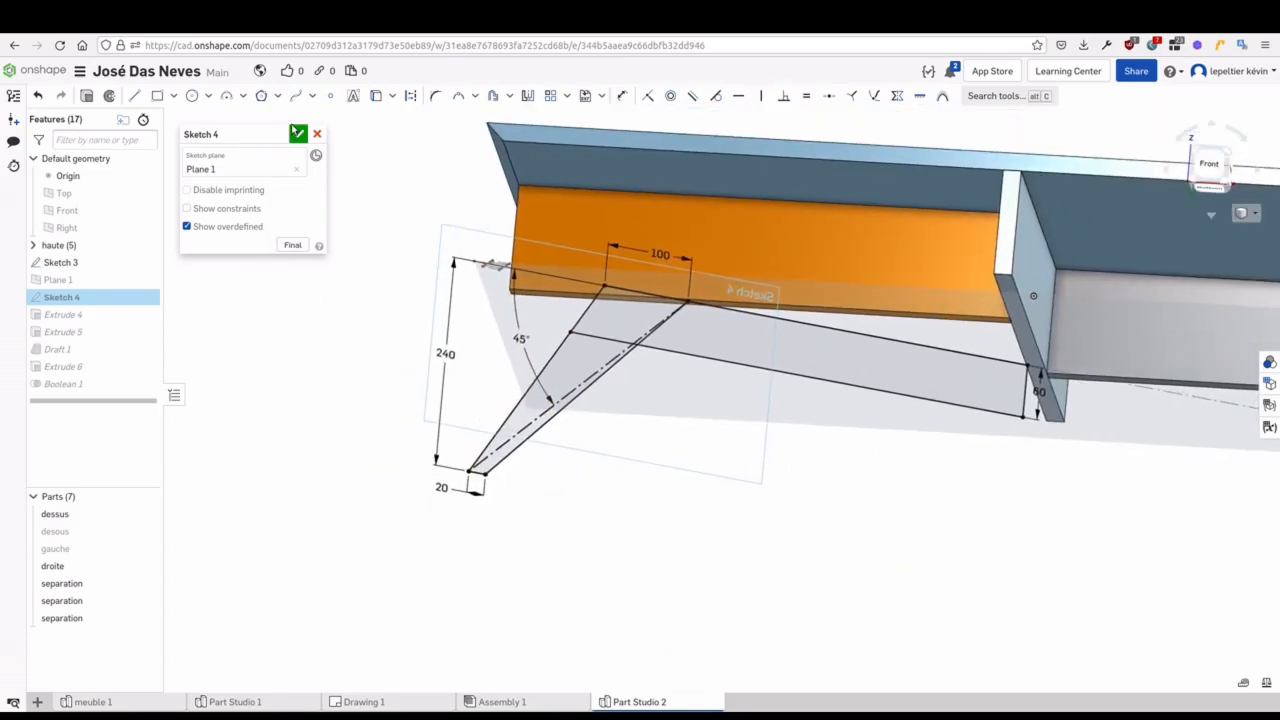
Check the leg's foot against the box corner from below and show the gauche and desous parts again
scroll(829, 520, "down", 1)
middle_click_drag(829, 520, 791, 526)
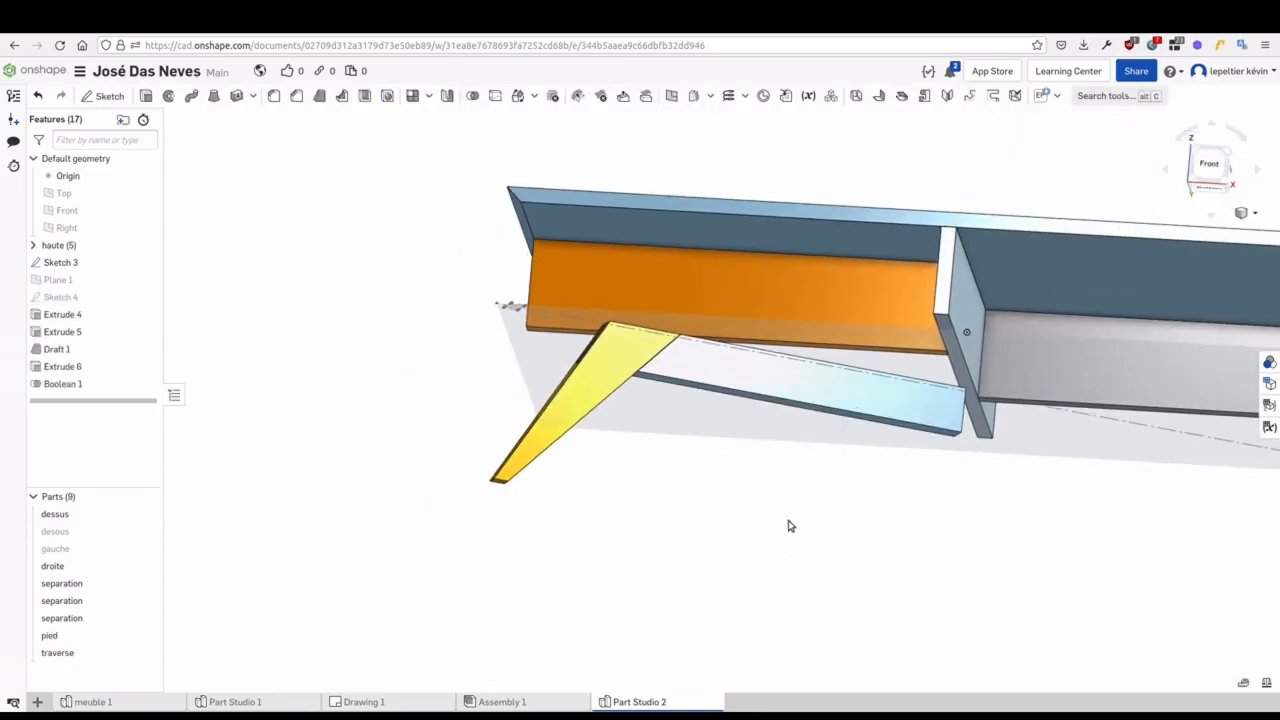
left_click(1227, 188)
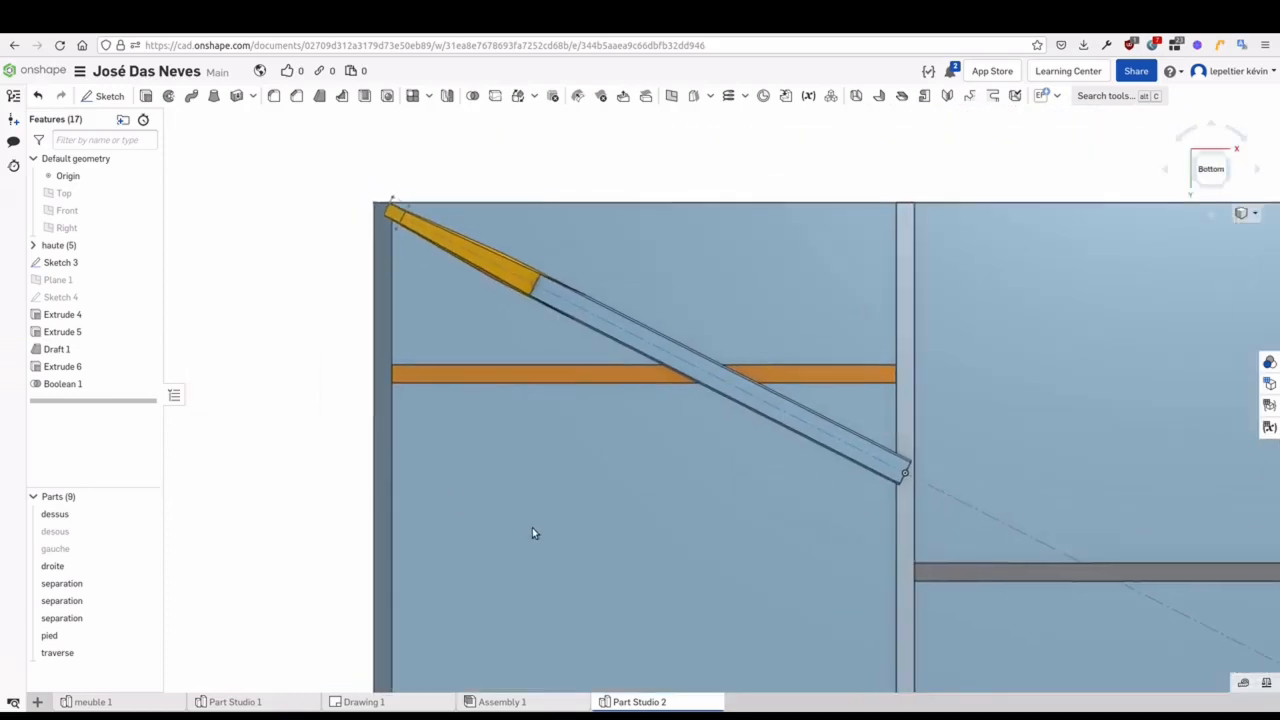
scroll(440, 266, "up", 5)
middle_click_drag(423, 283, 430, 415)
left_click(145, 548)
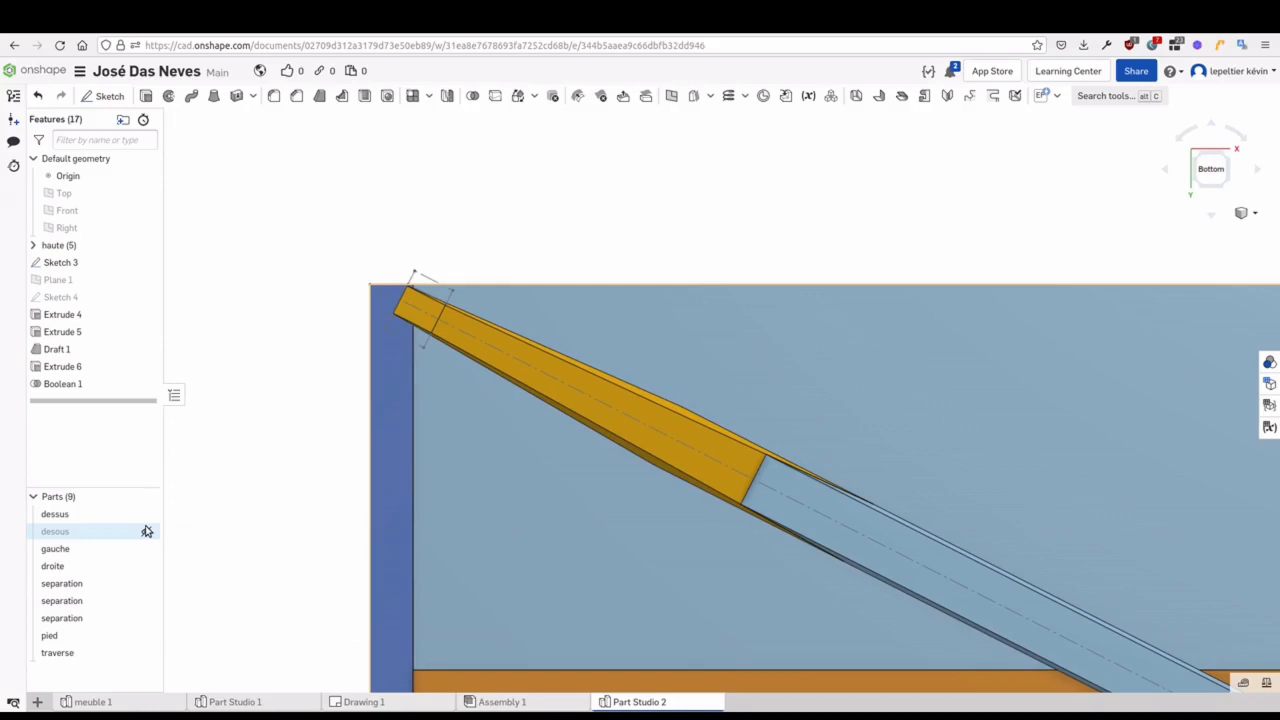
left_click(145, 531)
scroll(296, 512, "down", 5)
middle_click_drag(286, 574, 277, 349)
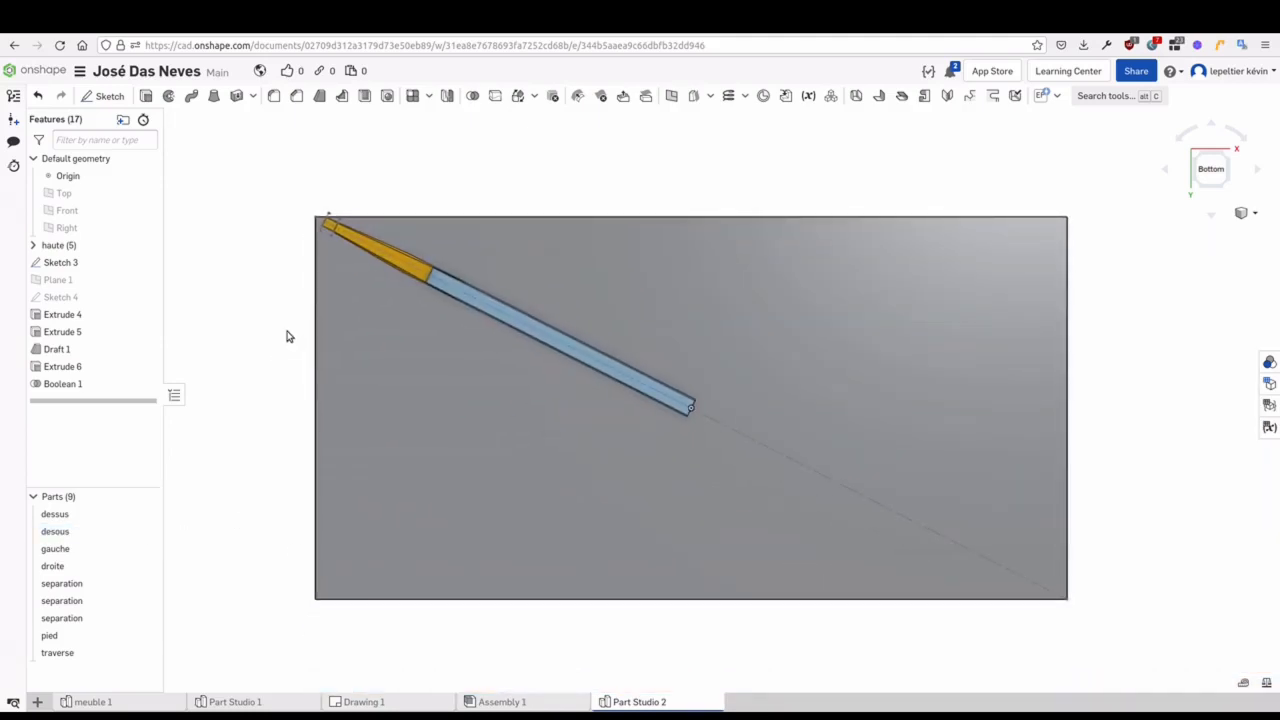
middle_click_drag(226, 306, 232, 303)
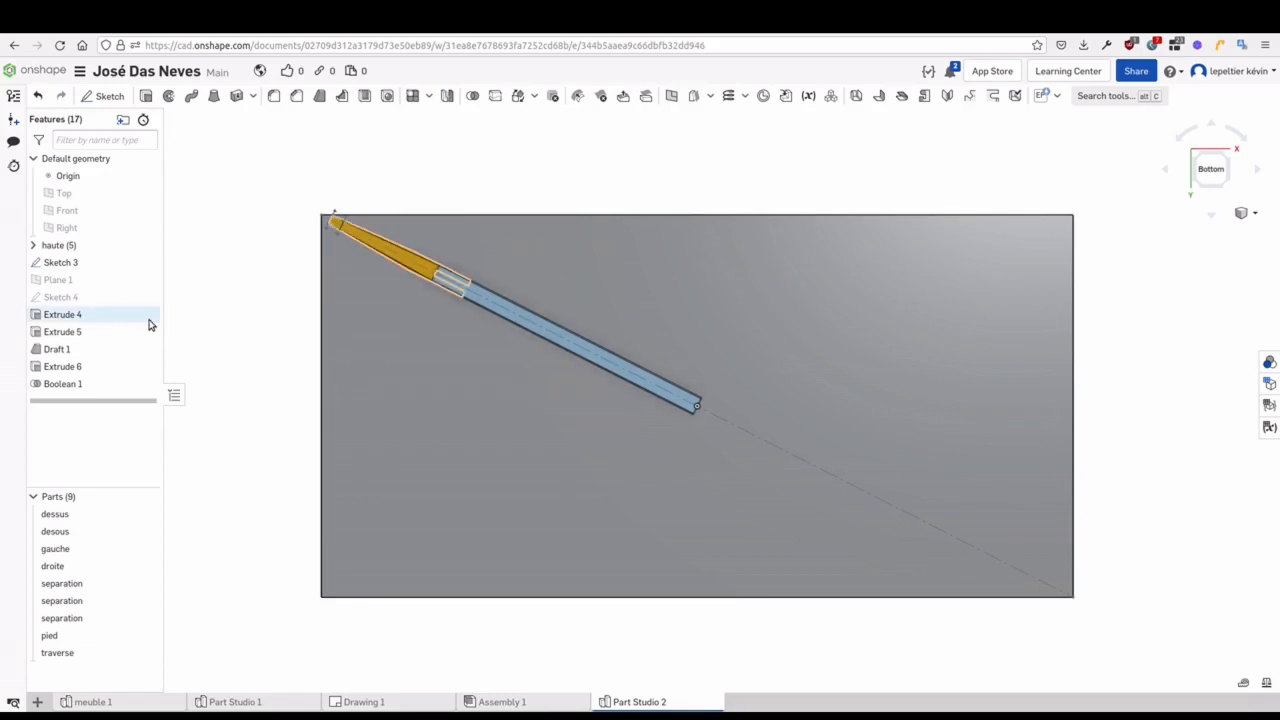
Hide Sketch 3 and view the leg and rail on the box's underside at an angle
left_click(146, 264)
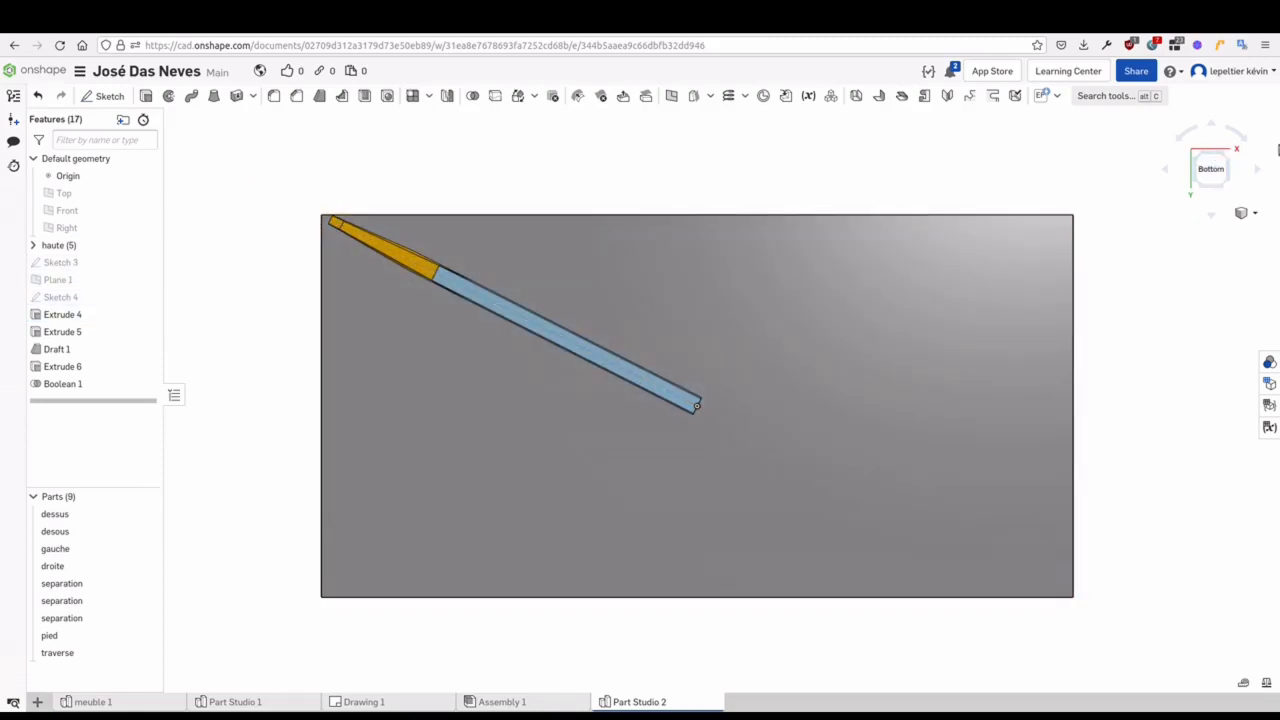
left_click(1229, 153)
left_click(1202, 163)
right_click_drag(952, 402, 472, 572)
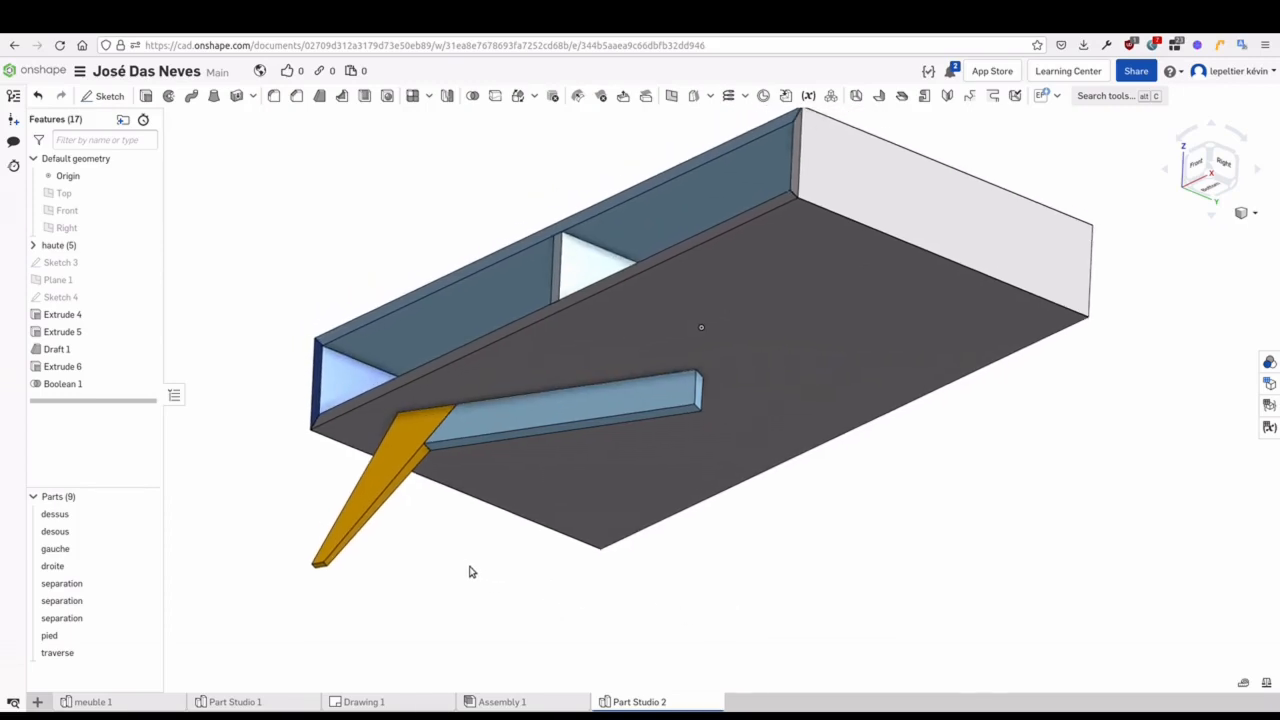
Create a feature folder named pied and put all features from Sketch 3 through Boolean 1 into it
left_click(123, 120)
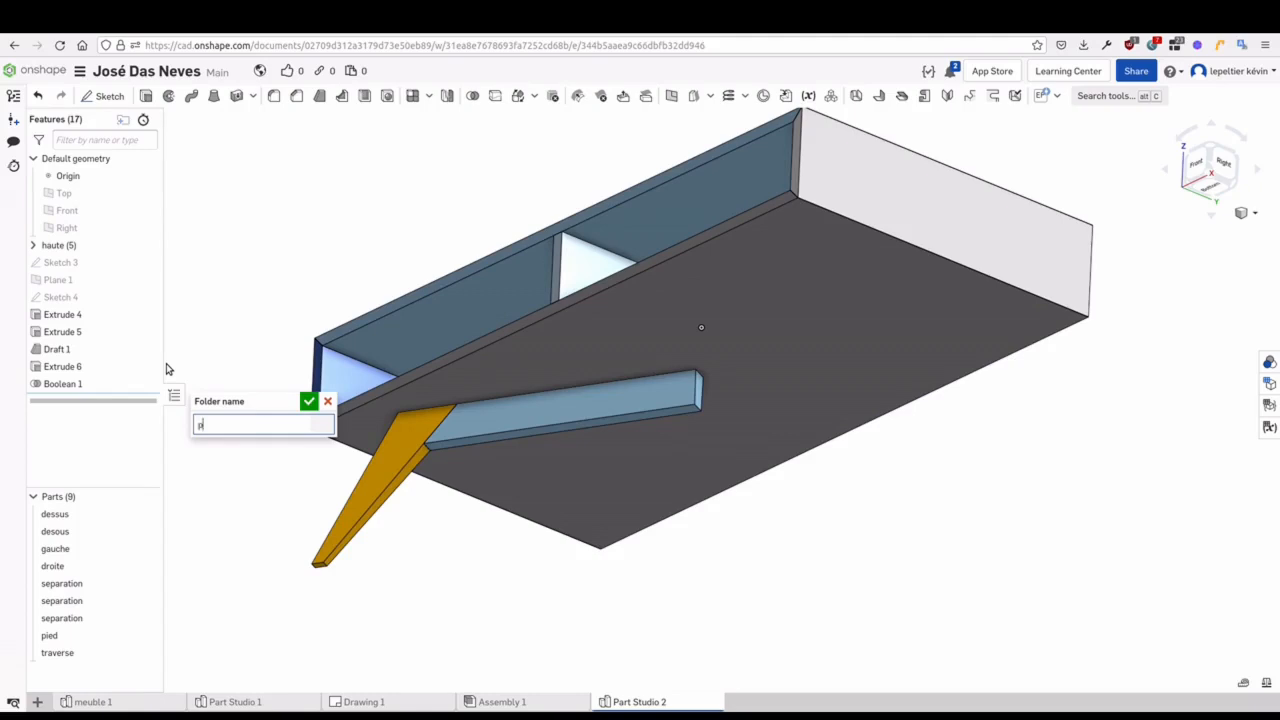
key("Return")
mouse_move(62, 403)
left_mouse_down()
mouse_move(72, 384)
mouse_move(55, 263)
left_mouse_up()
left_click(73, 283)
left_click(64, 403, "shift")
left_click(194, 229)
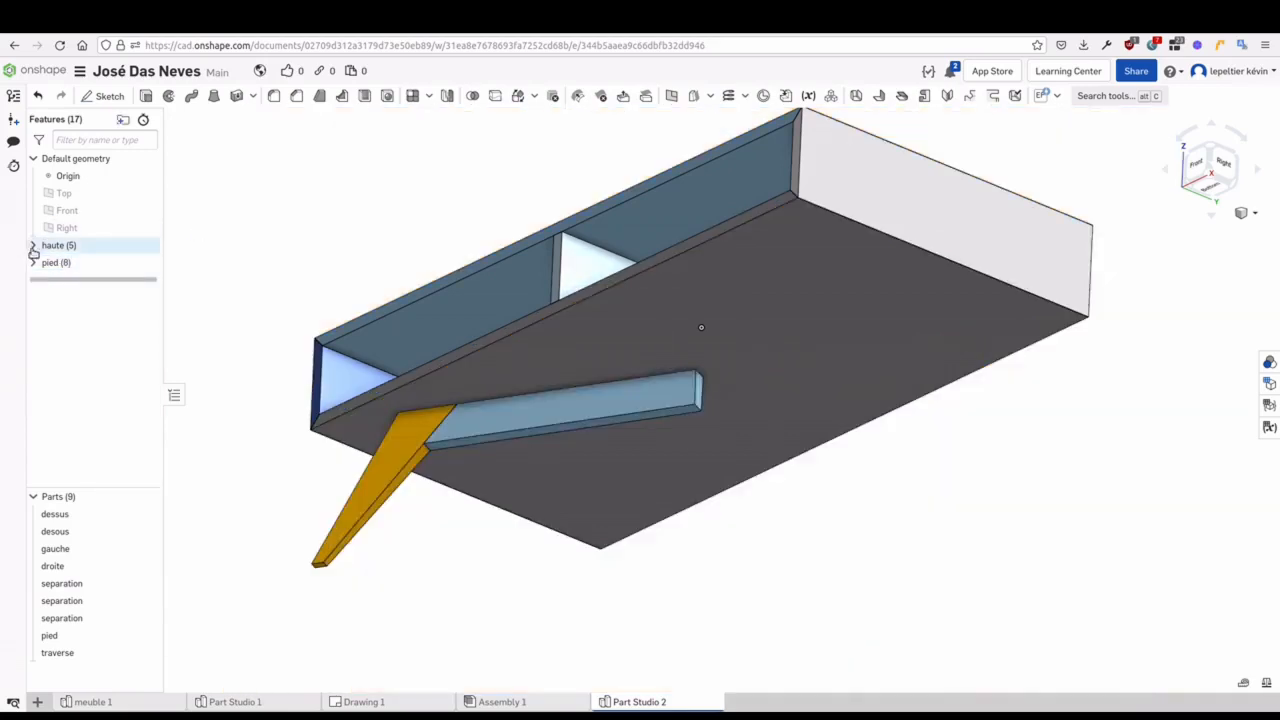
Expand the haute and pied folders to check which features they contain, and collapse both again
left_click(33, 245)
left_click(33, 349)
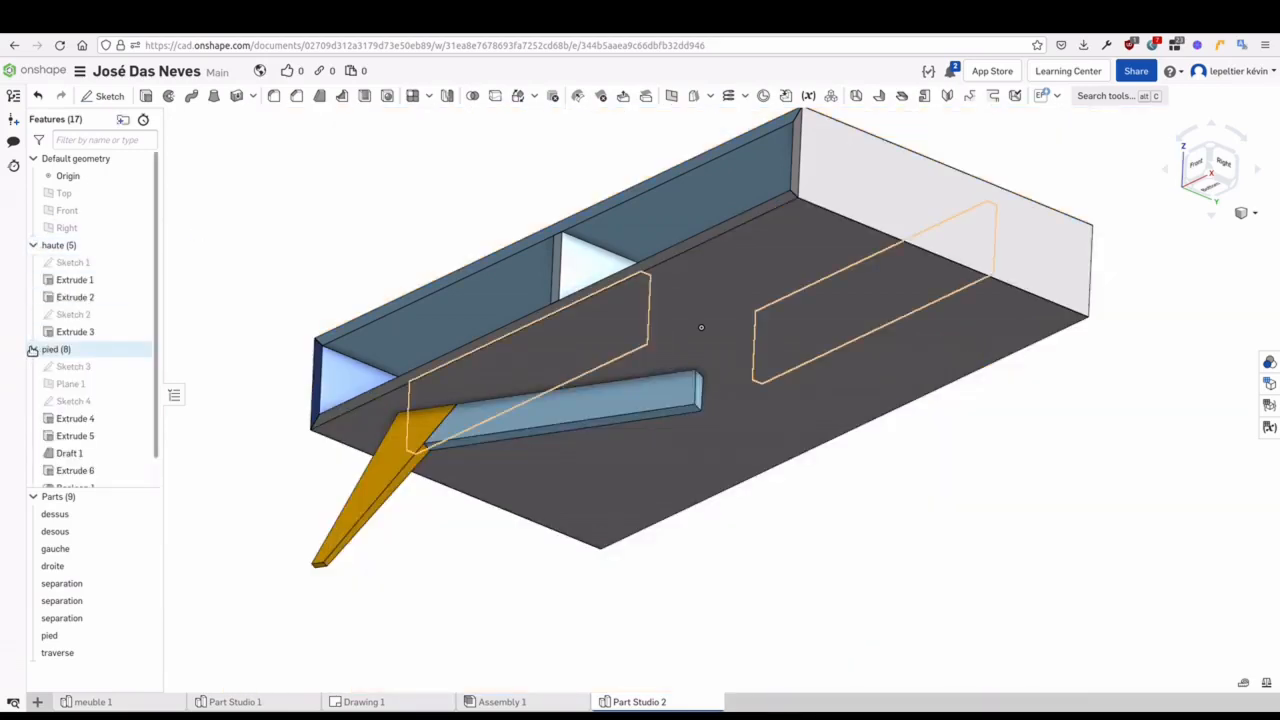
left_click(33, 349)
left_click(33, 245)
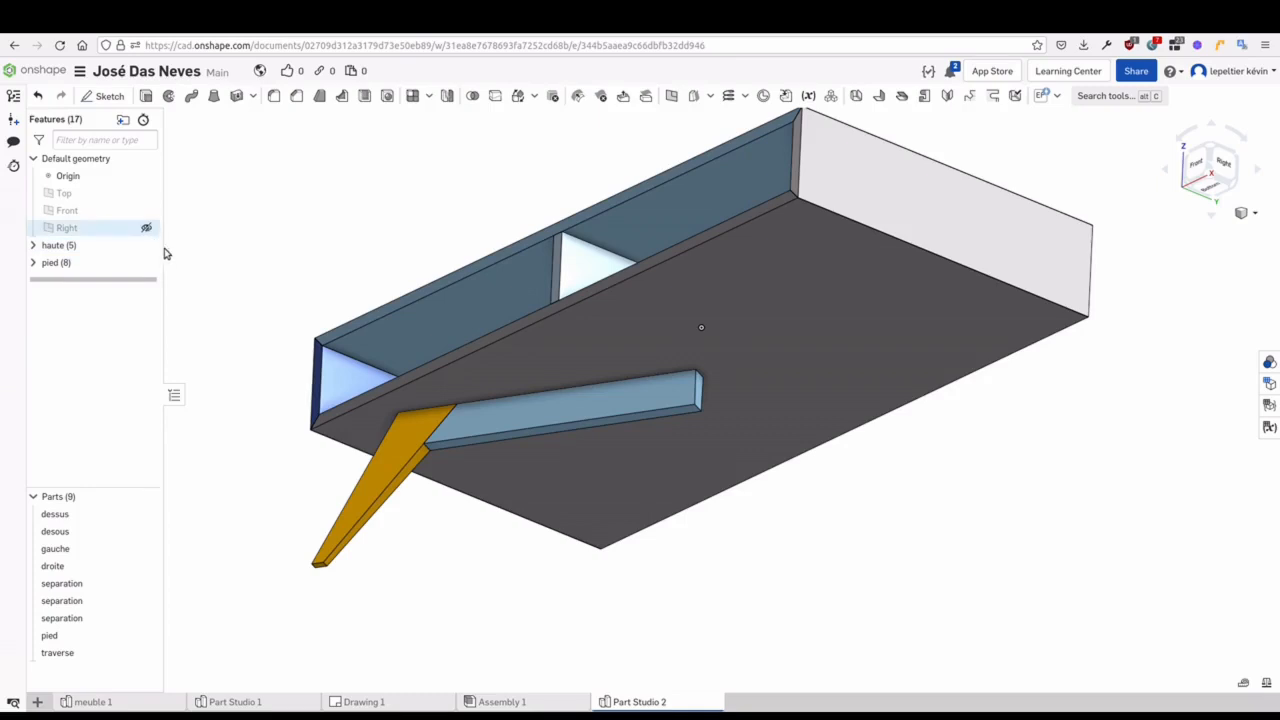
middle_click_drag(353, 206, 348, 213)
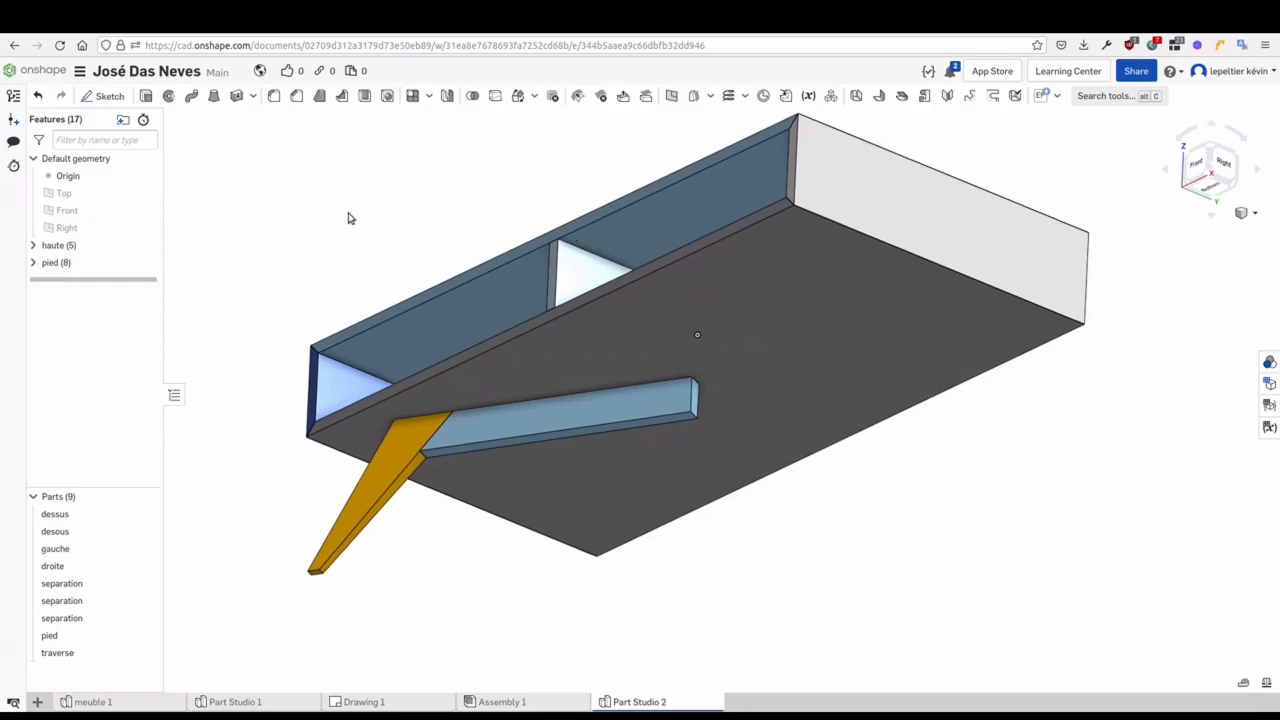
Create a feature folder named pieds in the feature list
left_click(123, 121)
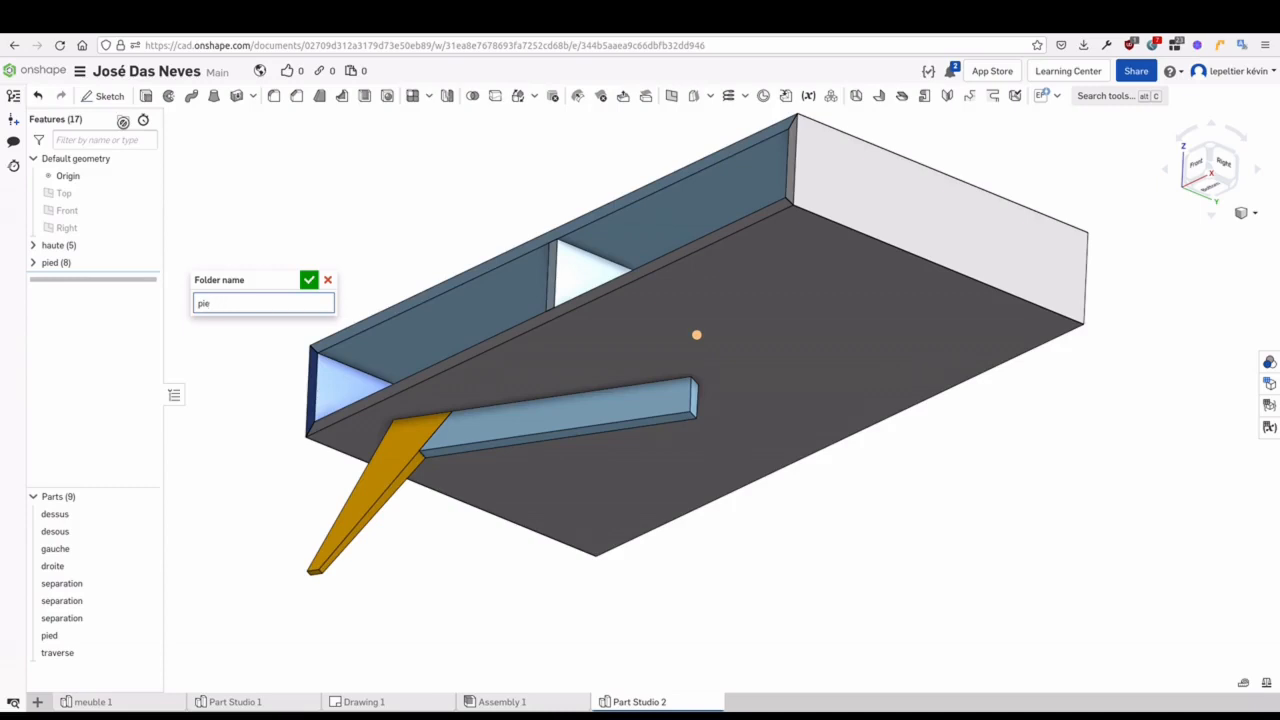
key("Return")
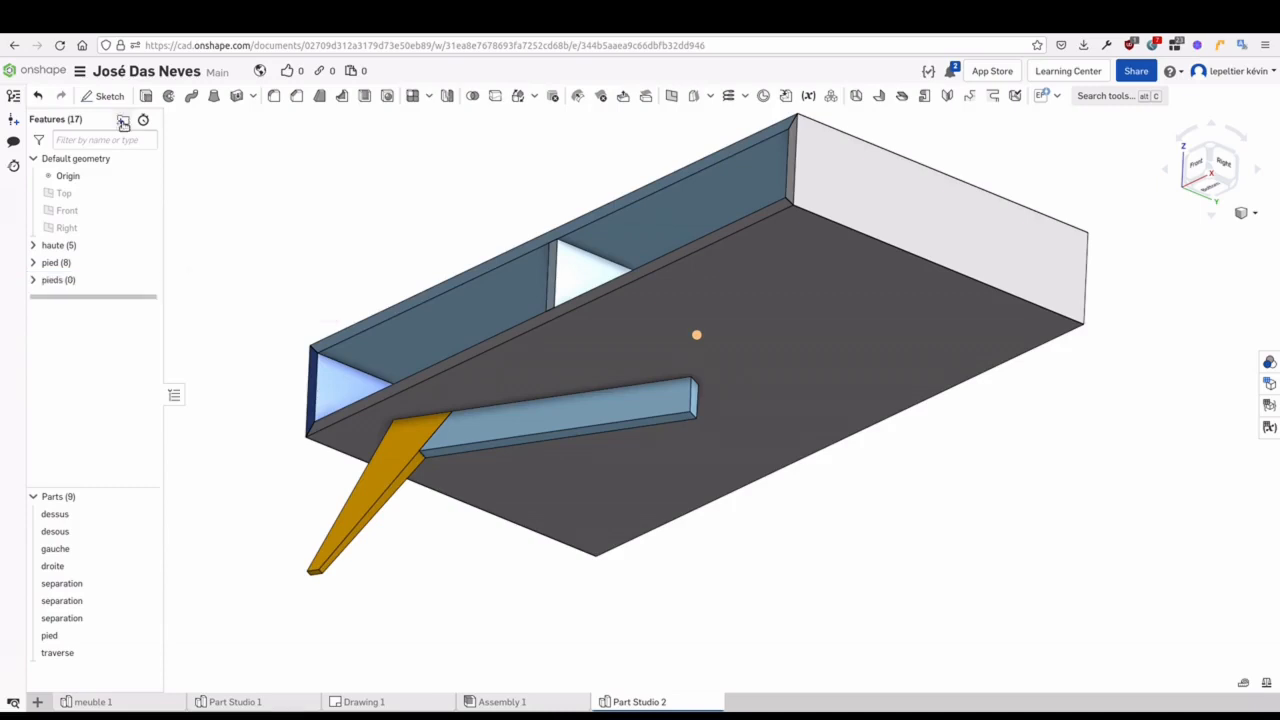
Mirror the pied and traverse parts as new parts about the free end face of the traverse
middle_click_drag(275, 259, 284, 277)
right_click_drag(284, 277, 317, 300)
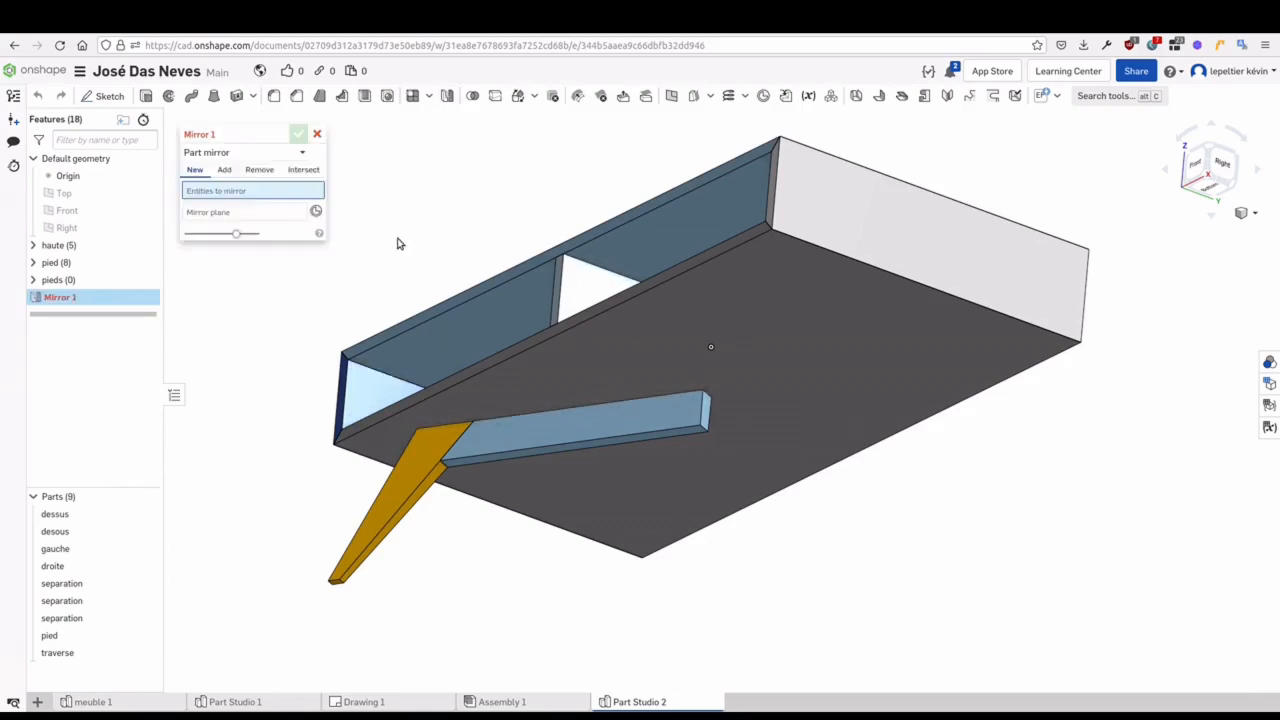
left_click(437, 477)
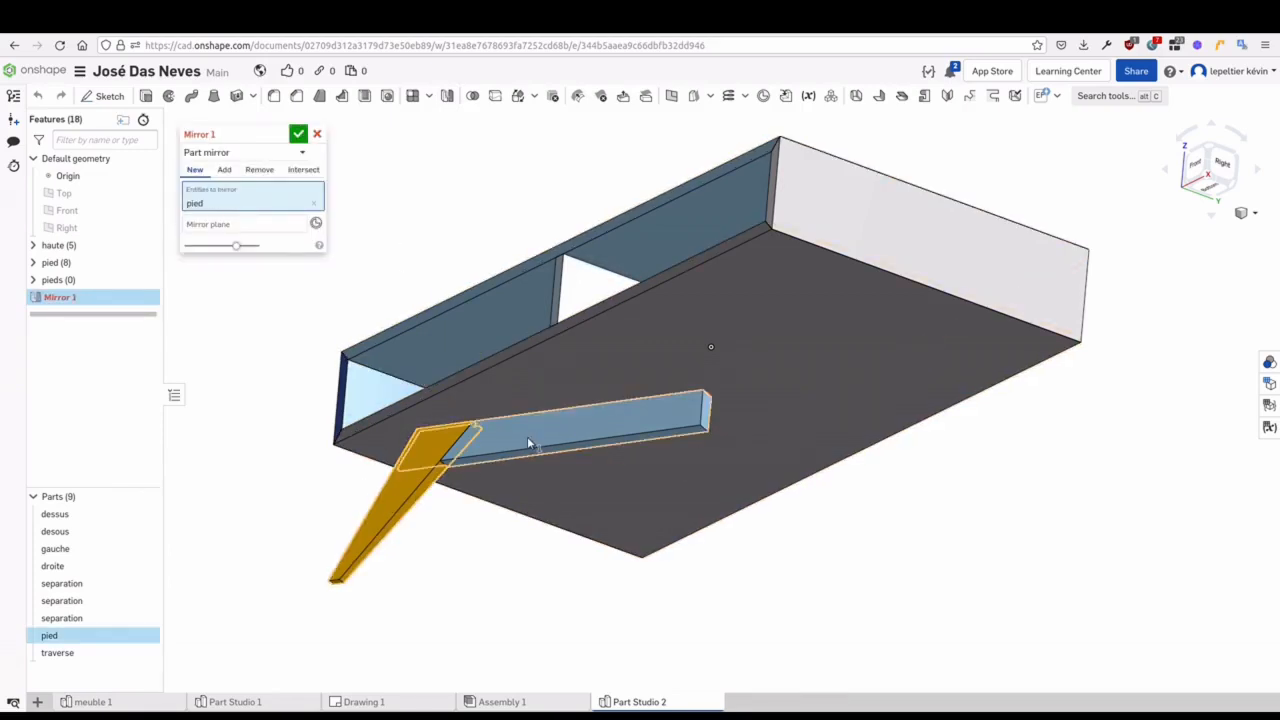
left_click(520, 432)
left_click(260, 240)
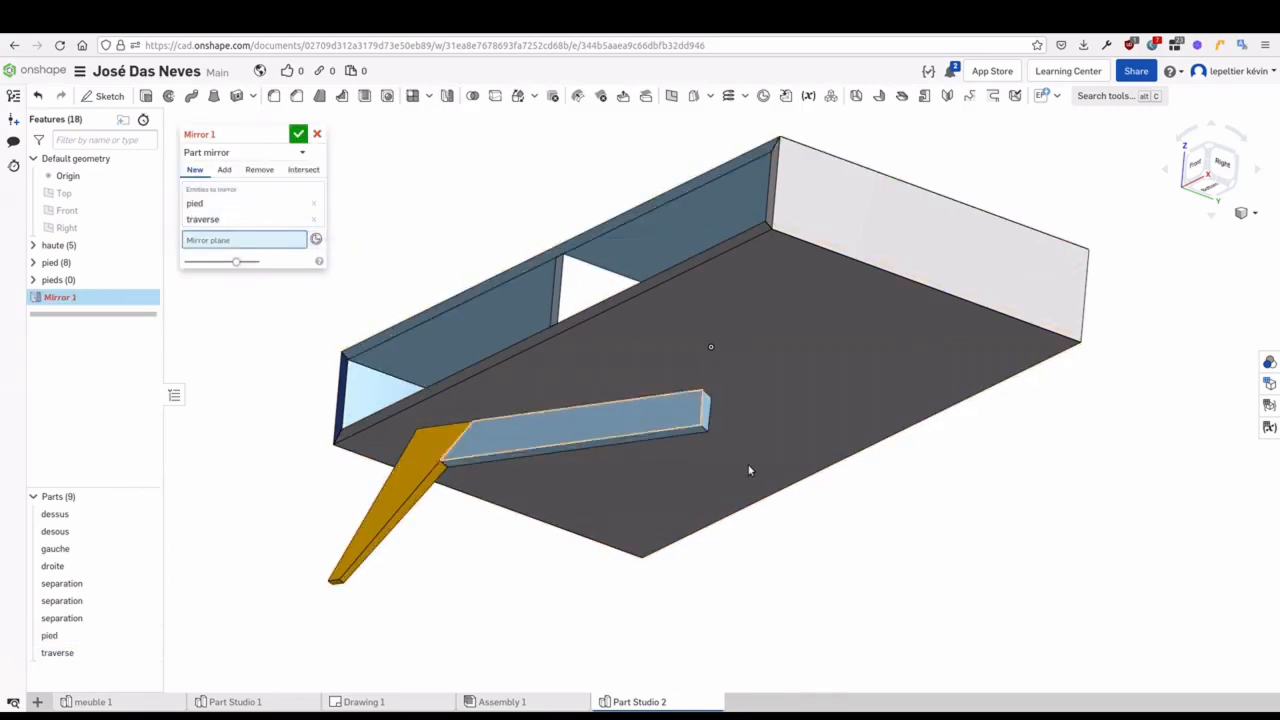
left_click(706, 418)
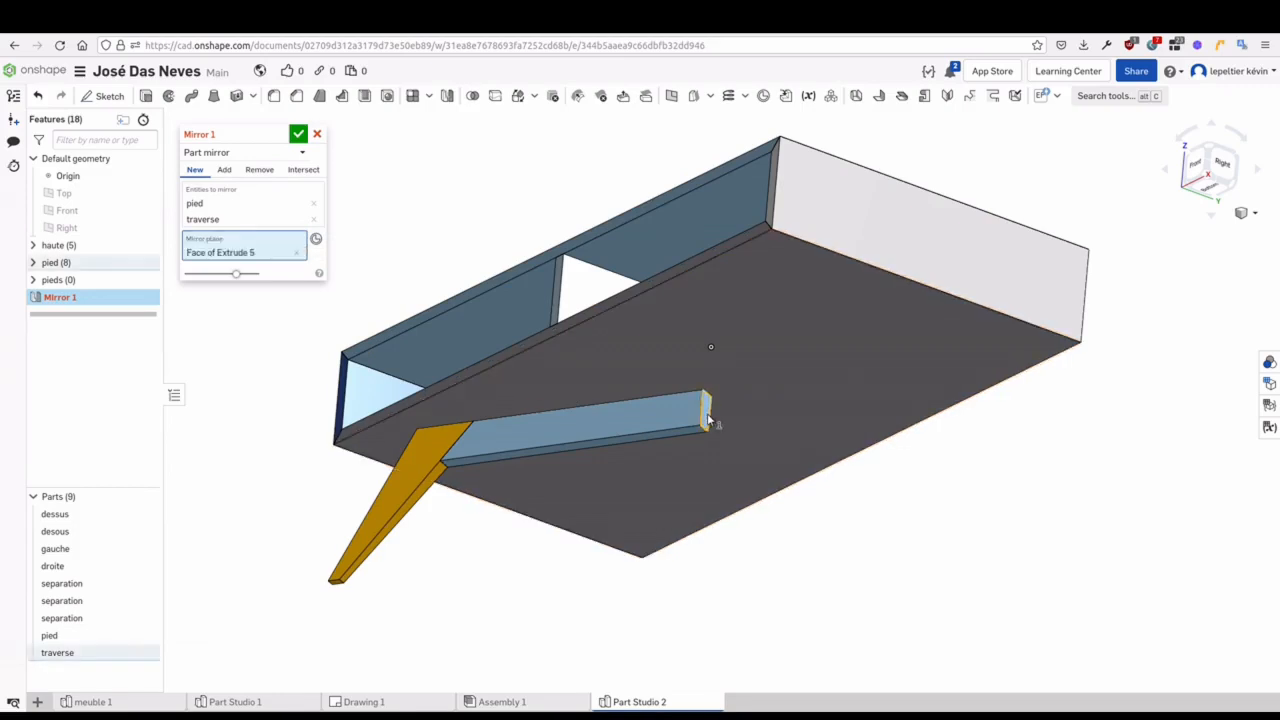
left_click(301, 139)
Join the traverse and its mirrored half into one part with a Boolean Union
middle_click_drag(434, 214, 411, 226)
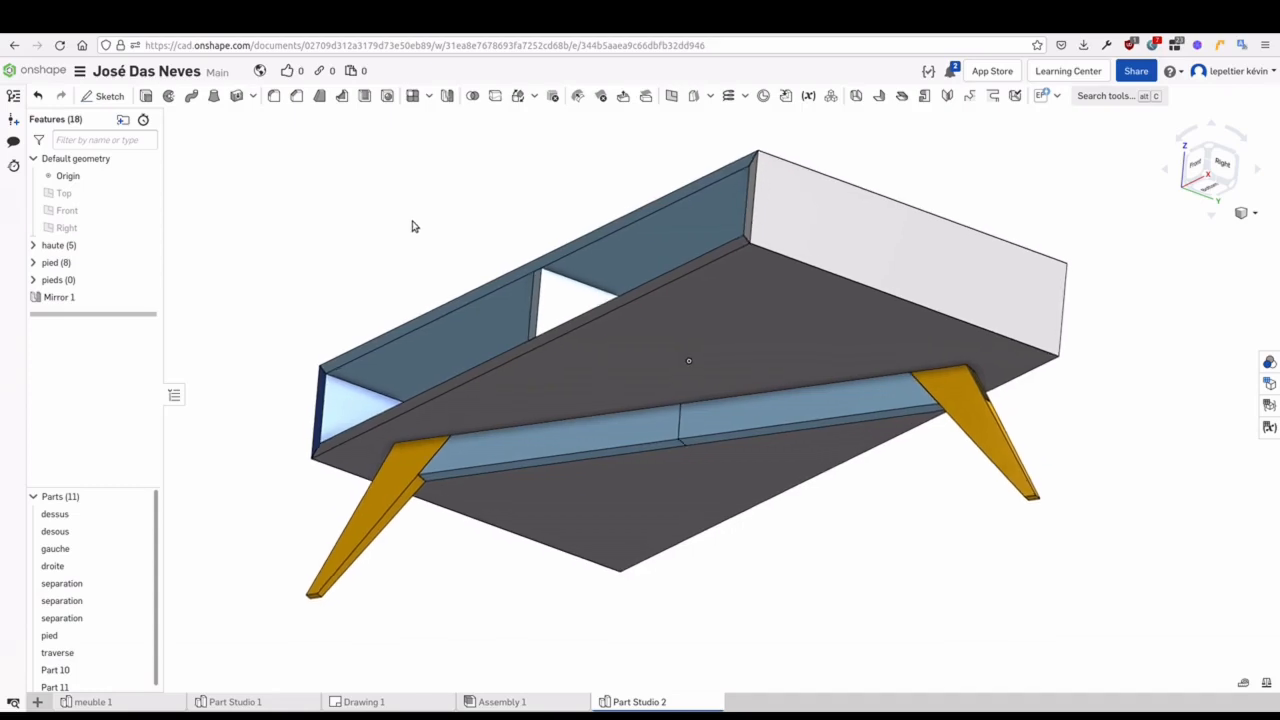
left_click(476, 96)
left_click(633, 448)
left_click(750, 422)
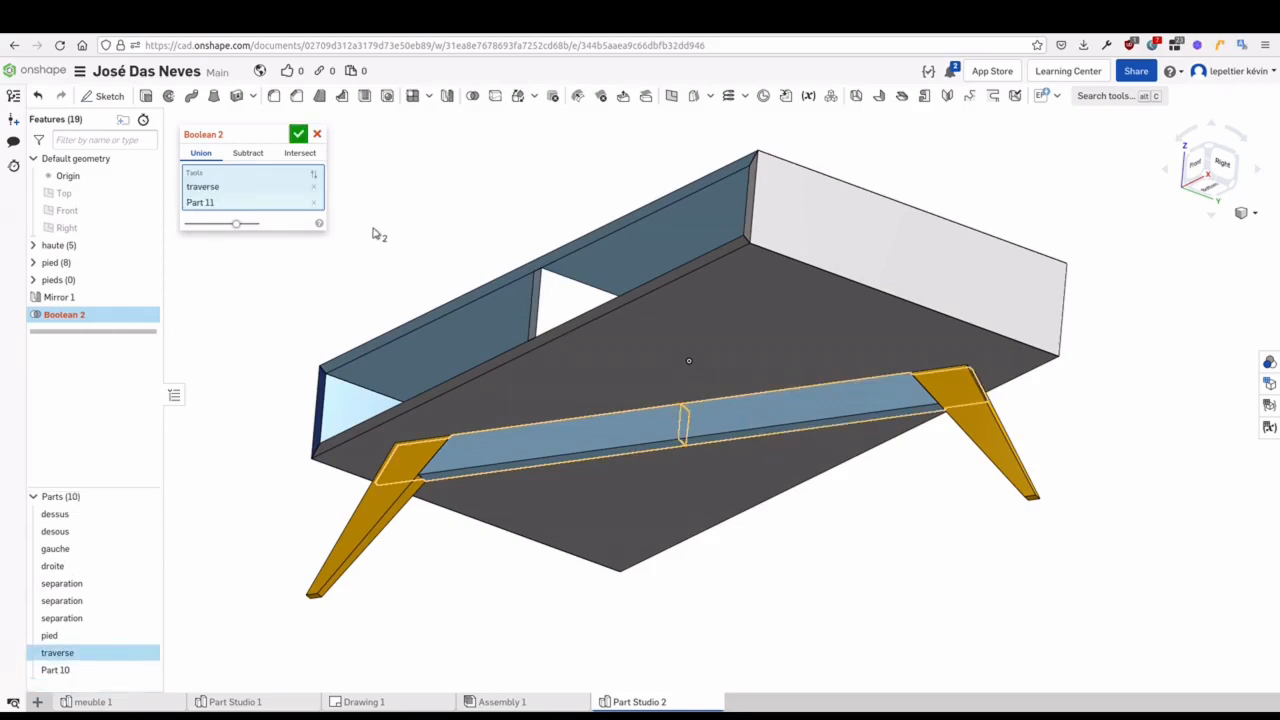
left_click(299, 134)
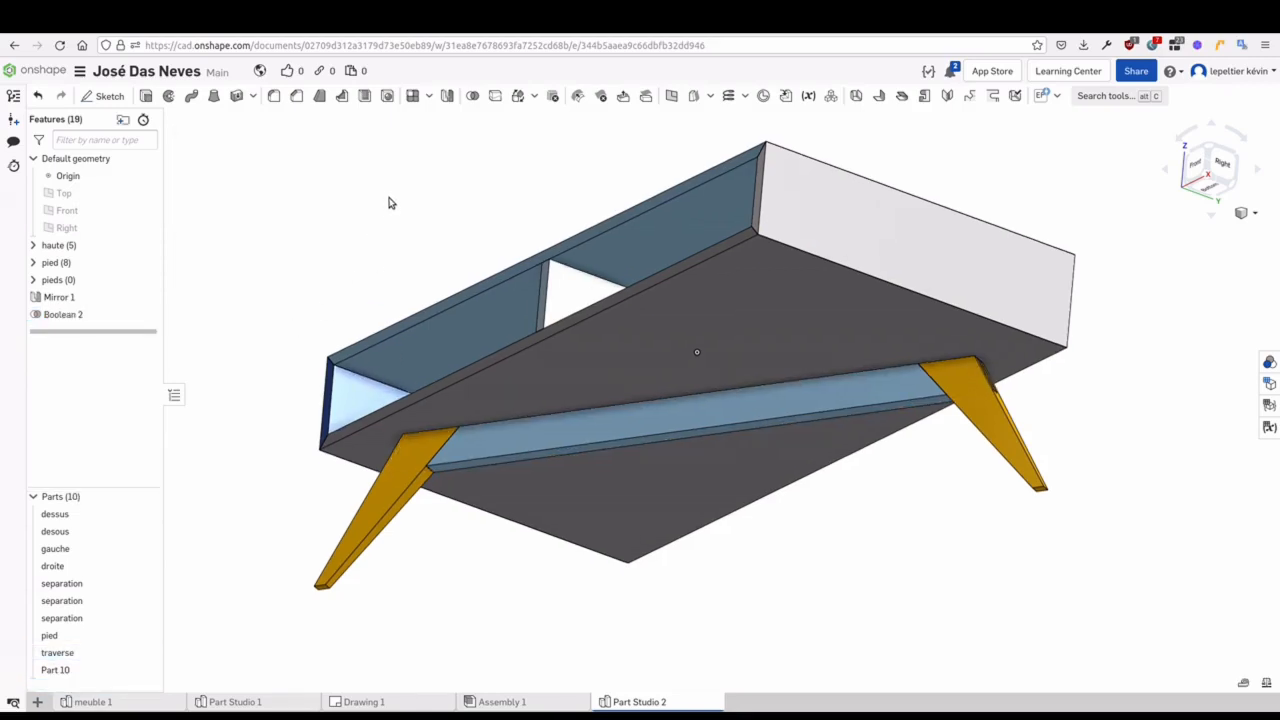
Start a new part mirror with both legs and the joined traverse as the entities to mirror
middle_click_drag(344, 235, 351, 226)
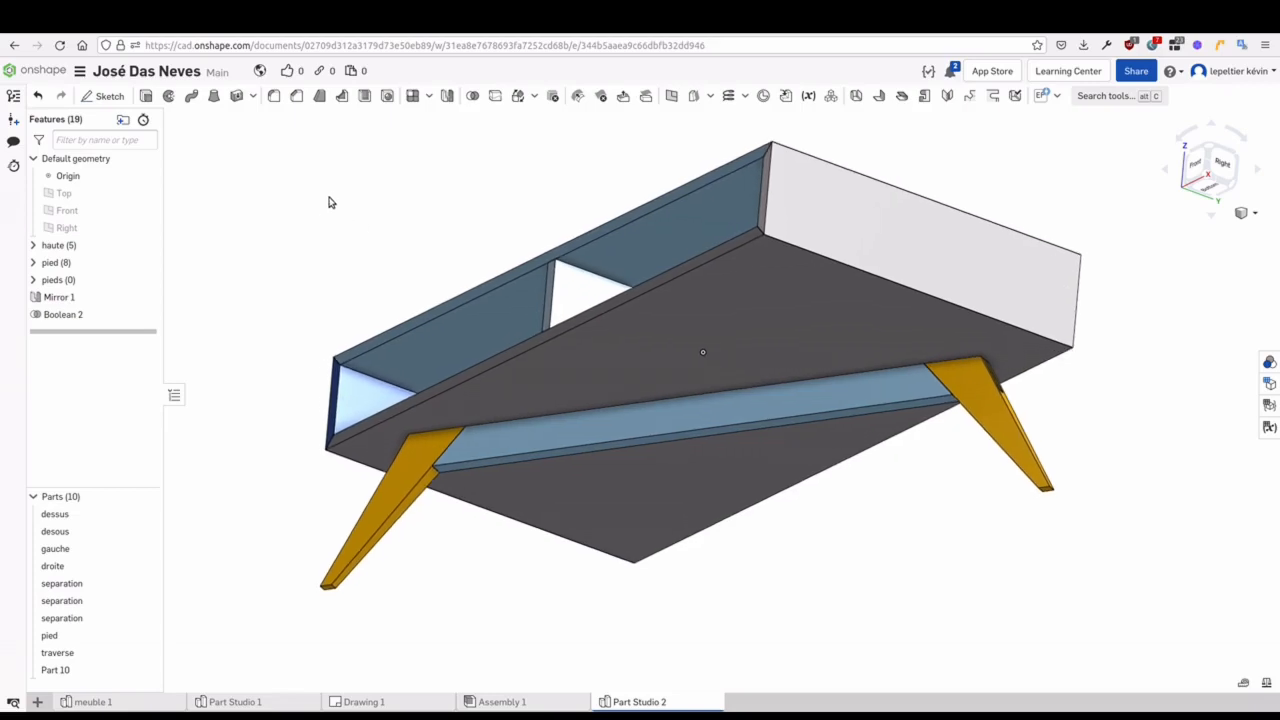
left_click(447, 95)
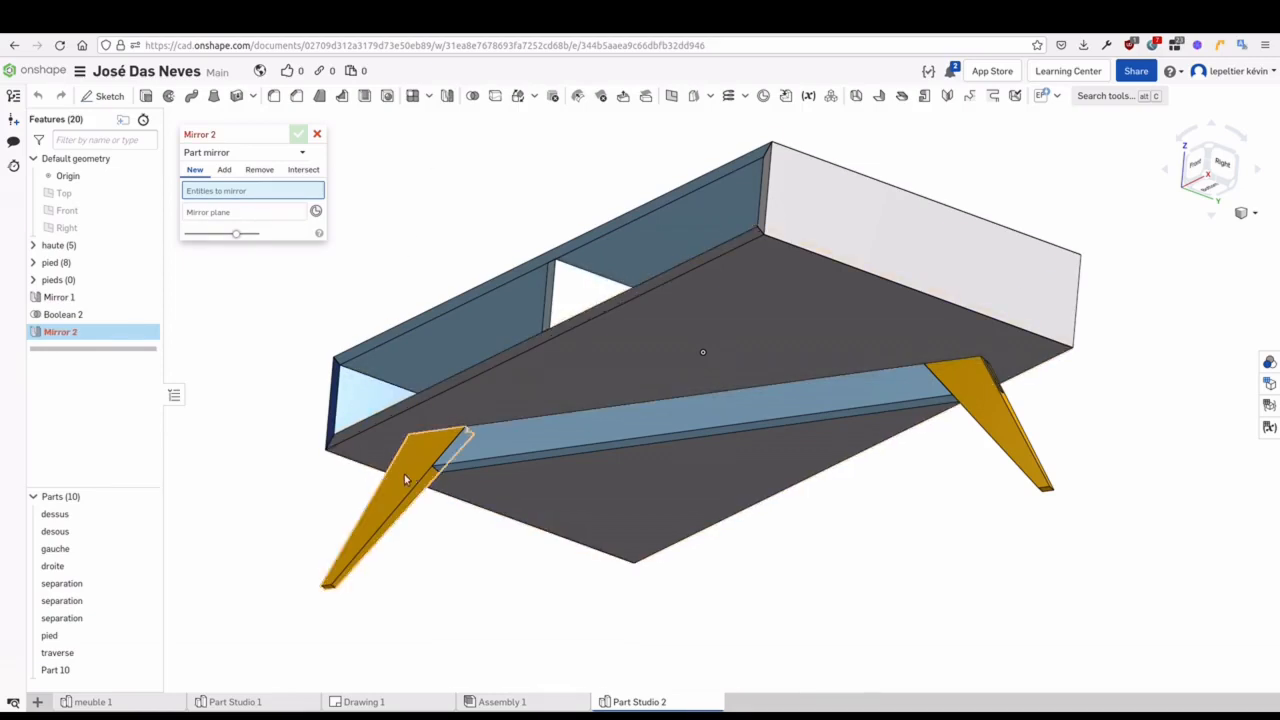
left_click(423, 449)
left_click(991, 411)
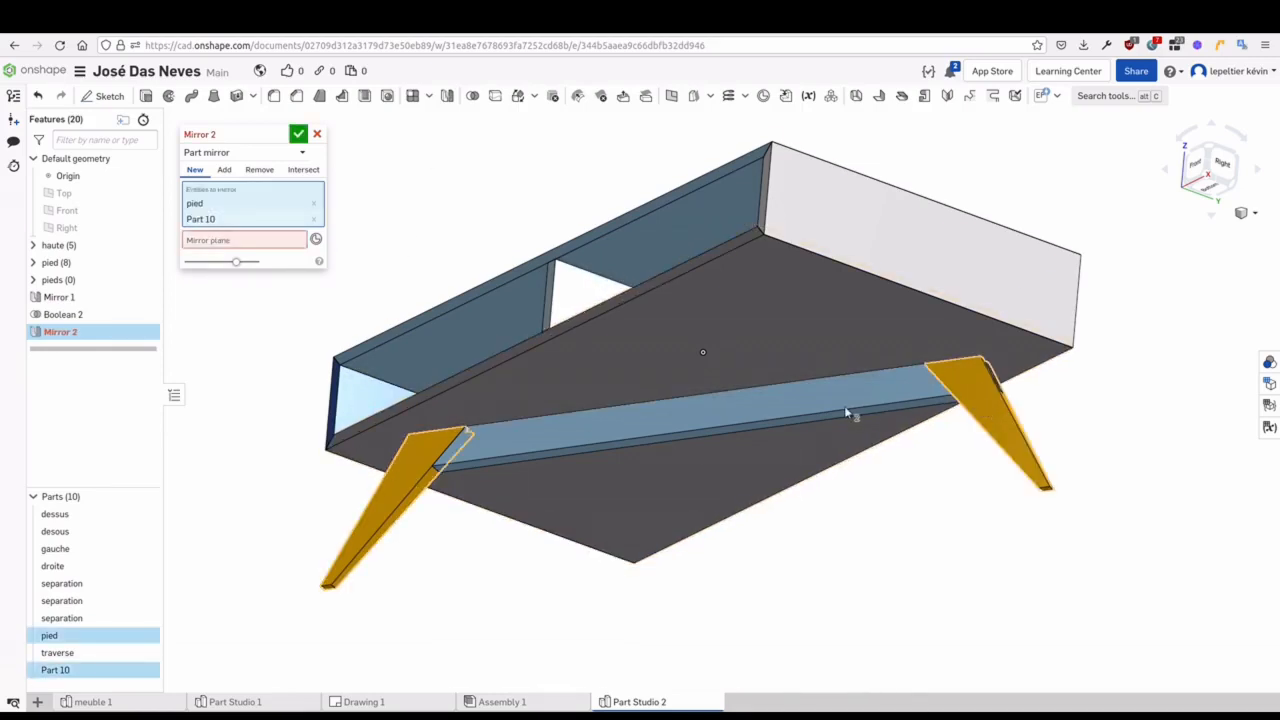
left_click(748, 403)
left_click(288, 255)
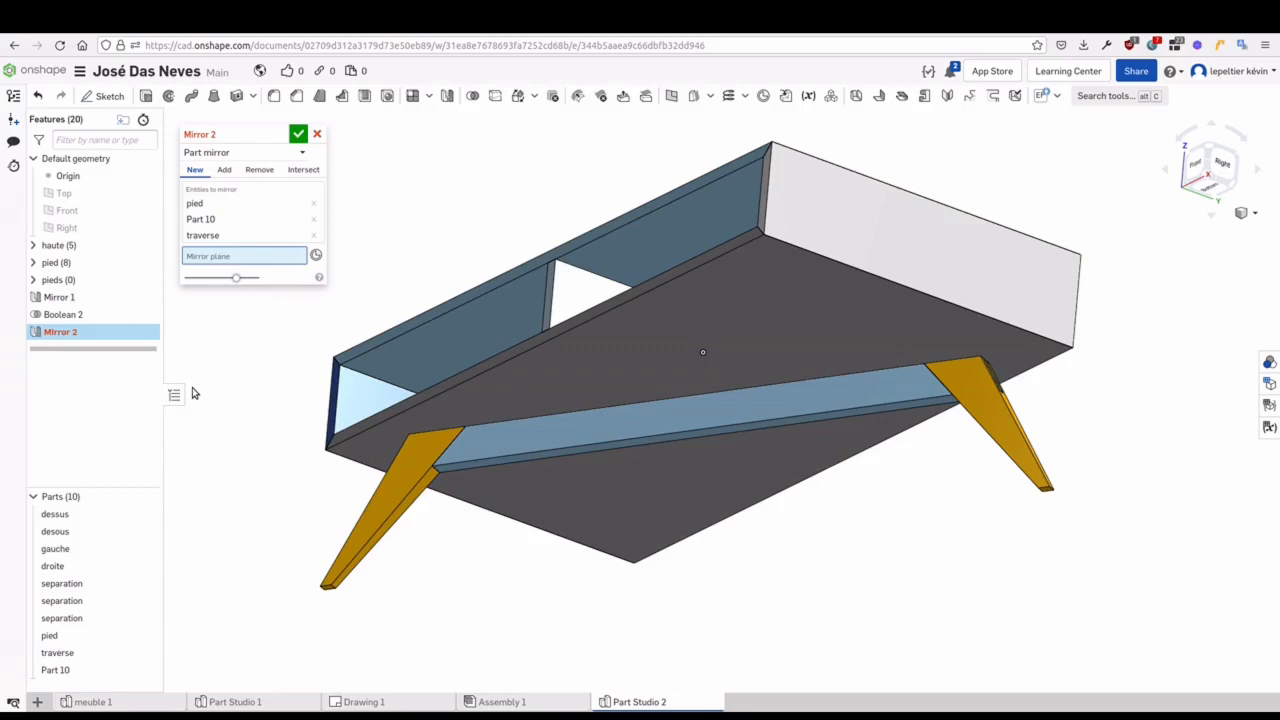
Show the Front plane, finish the mirror using it as the mirror plane, and hide the plane again
right_click_drag(256, 403, 240, 370)
left_click(149, 212)
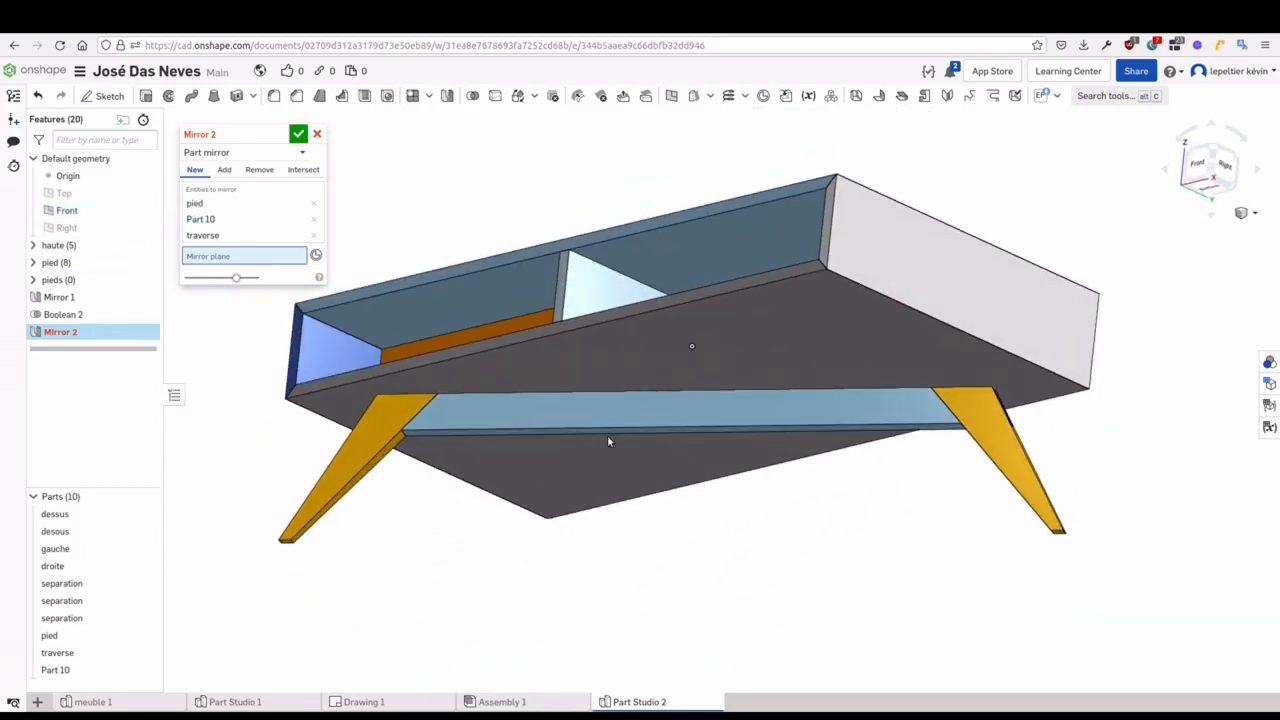
right_click_drag(666, 545, 667, 558)
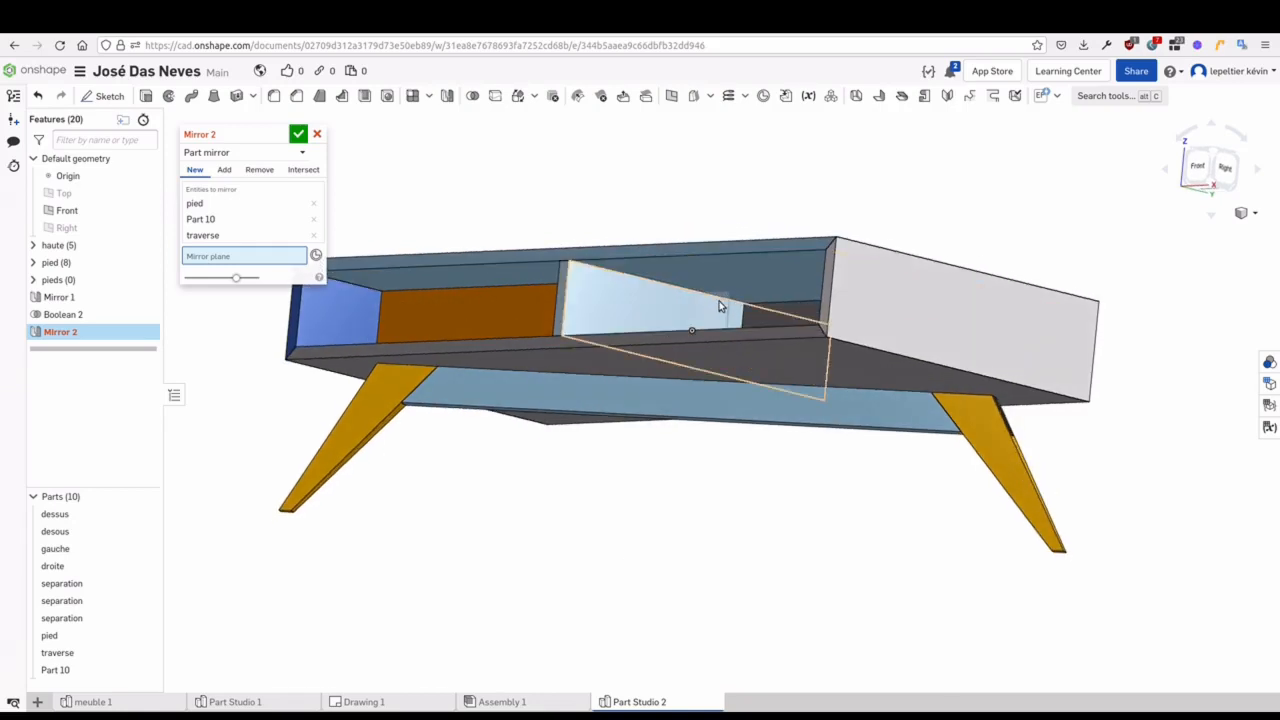
scroll(723, 300, "up", 5)
scroll(751, 294, "down", 5)
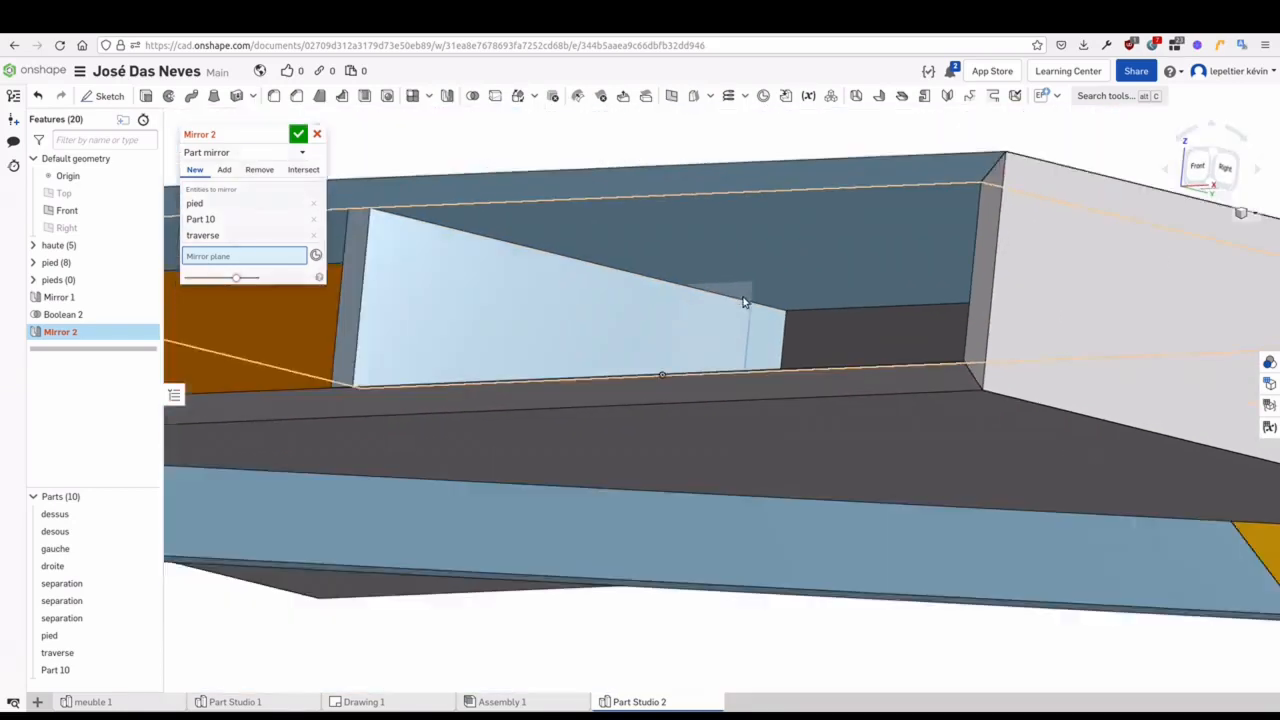
right_click_drag(729, 610, 729, 580)
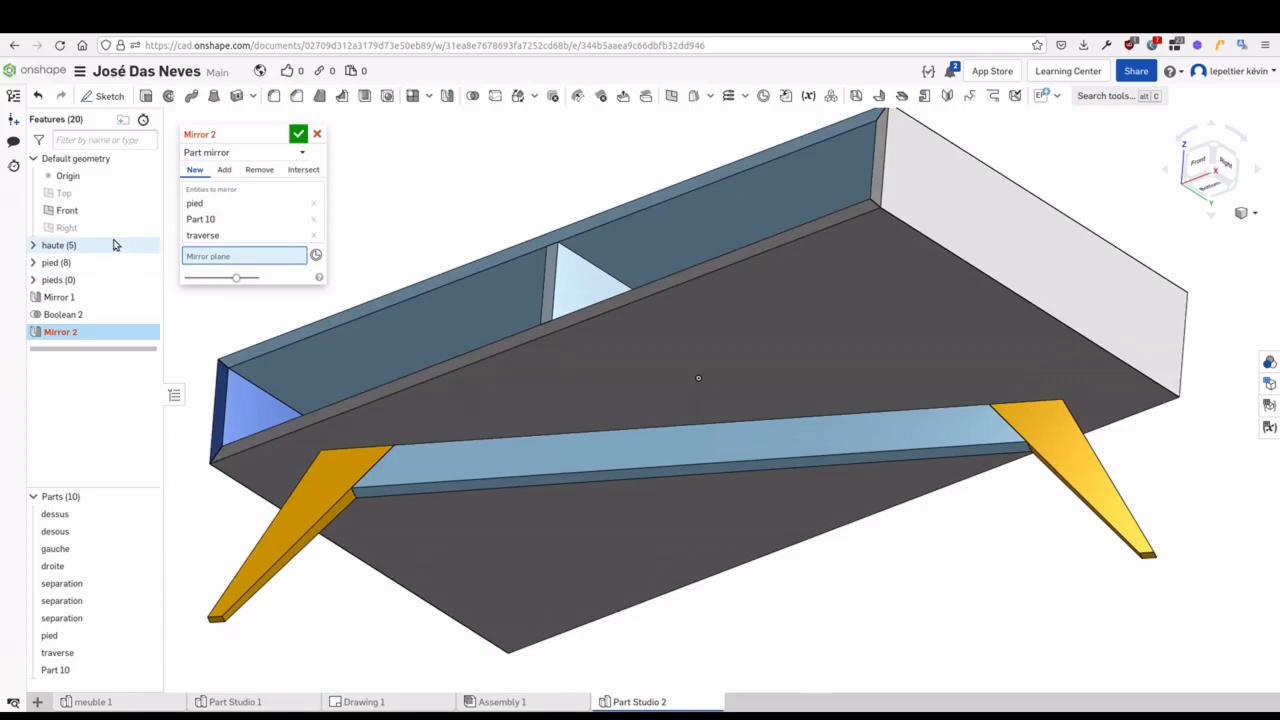
middle_click_drag(475, 202, 520, 185)
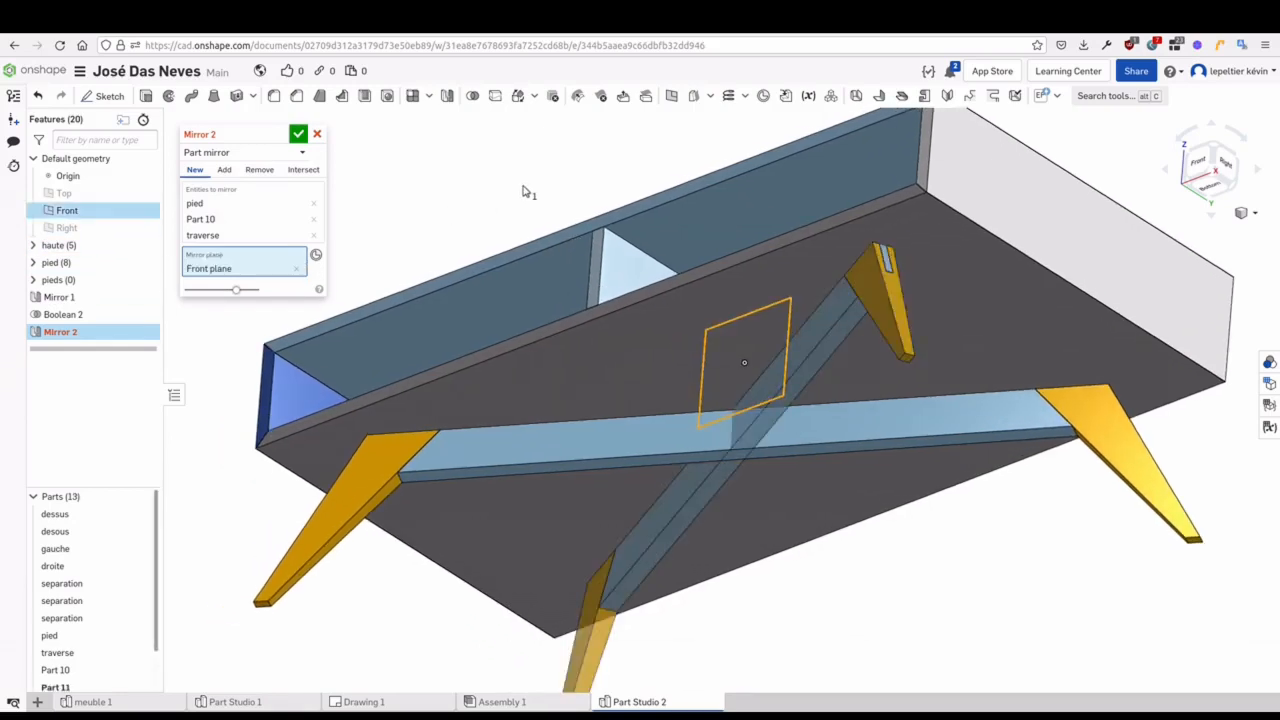
scroll(520, 185, "down", 1)
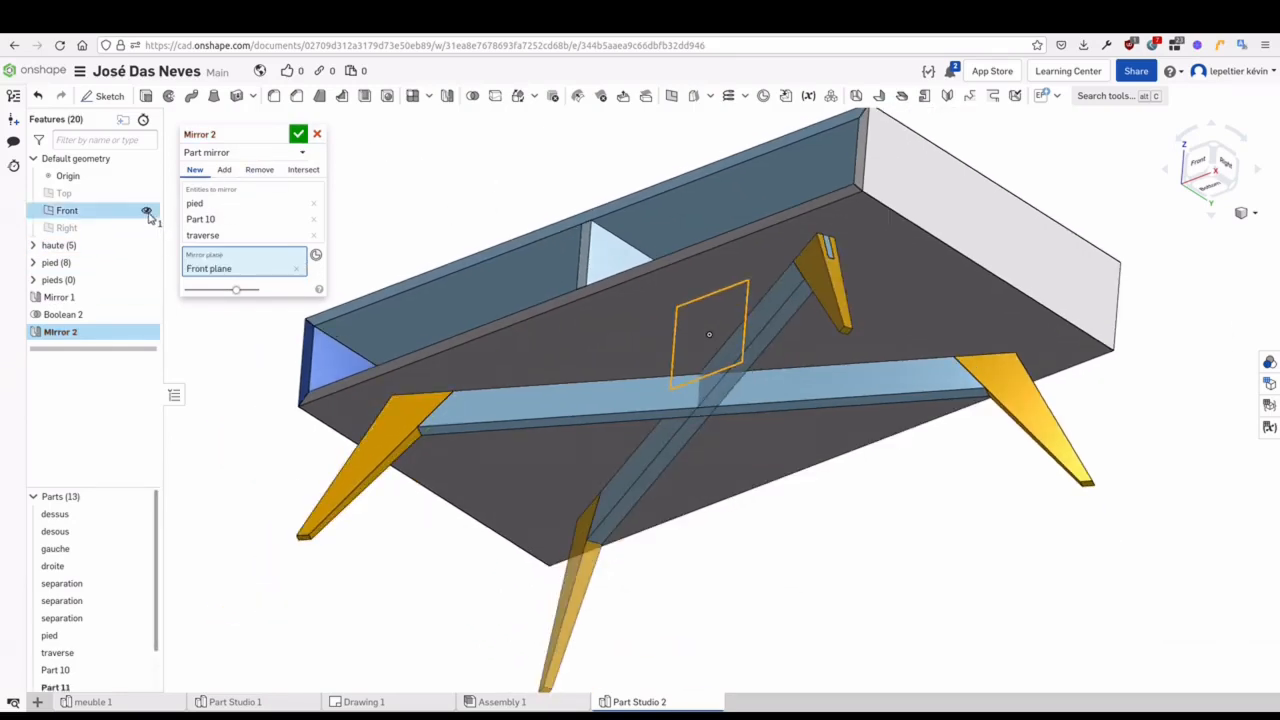
scroll(869, 588, "down", 1)
Hide the cabinet parts dessus, desous, gauche, droite and the three separation parts
middle_click_drag(869, 588, 825, 549)
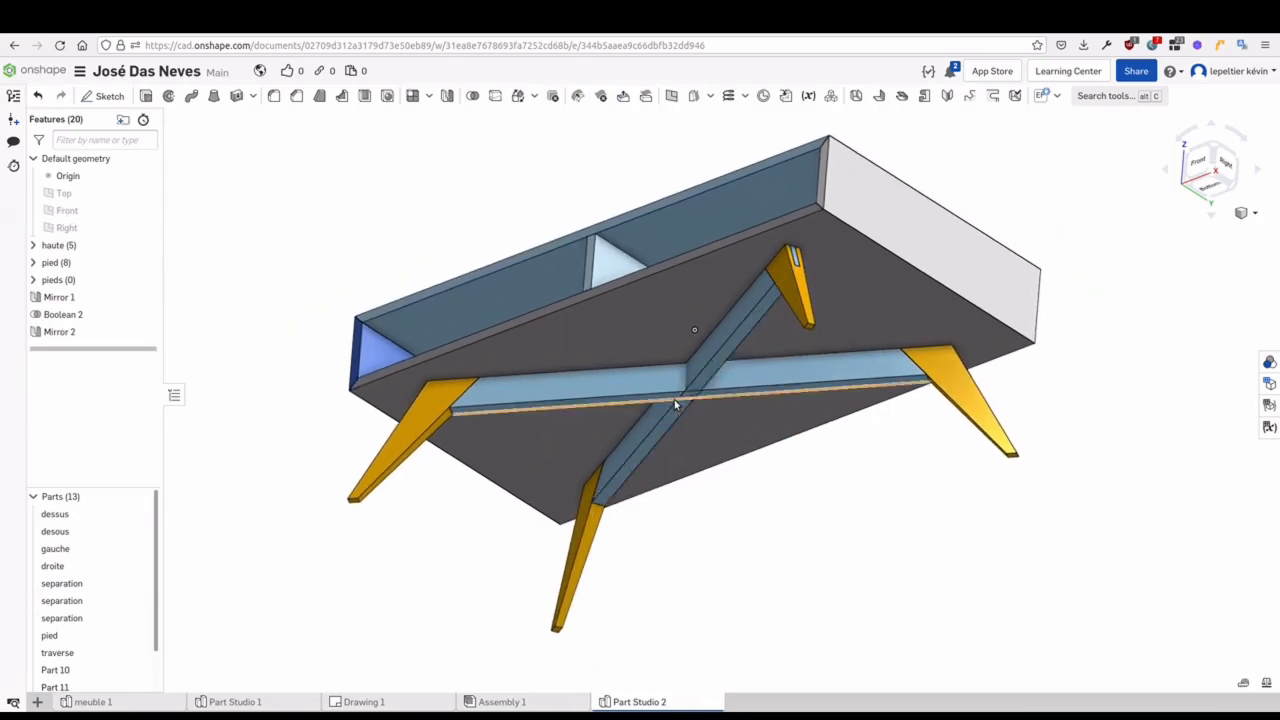
scroll(695, 402, "up", 4)
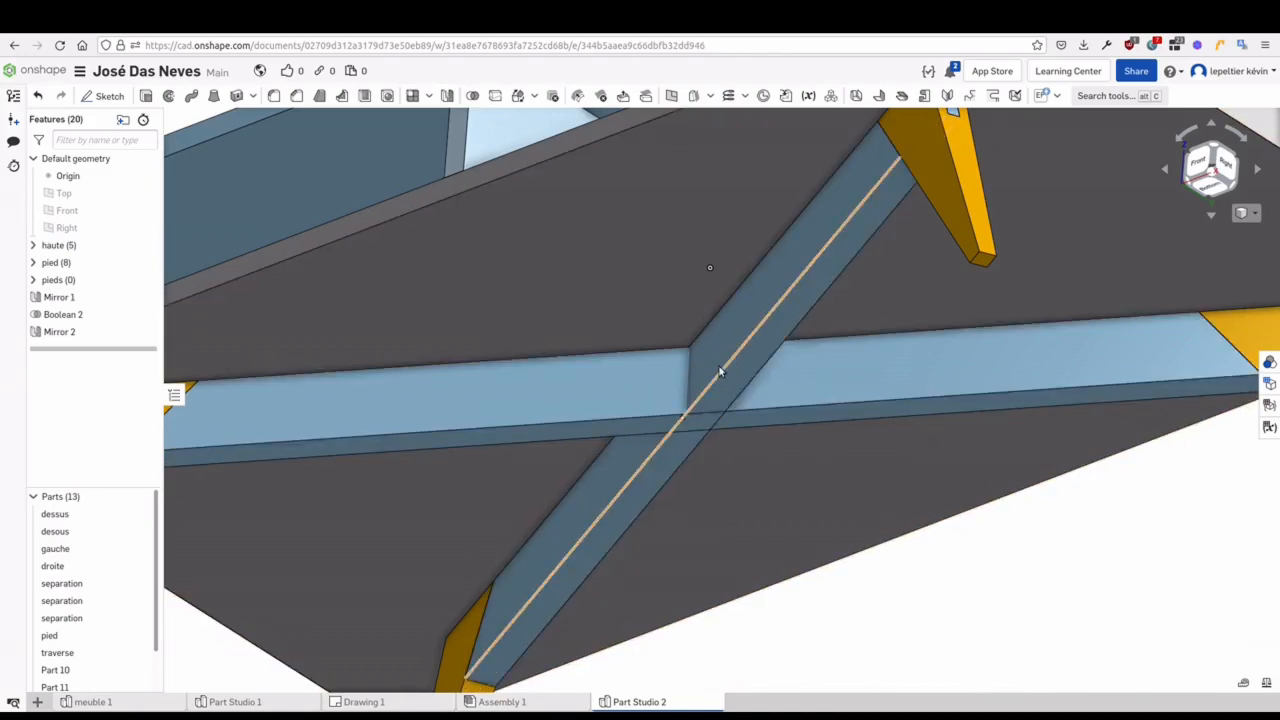
left_click(140, 515)
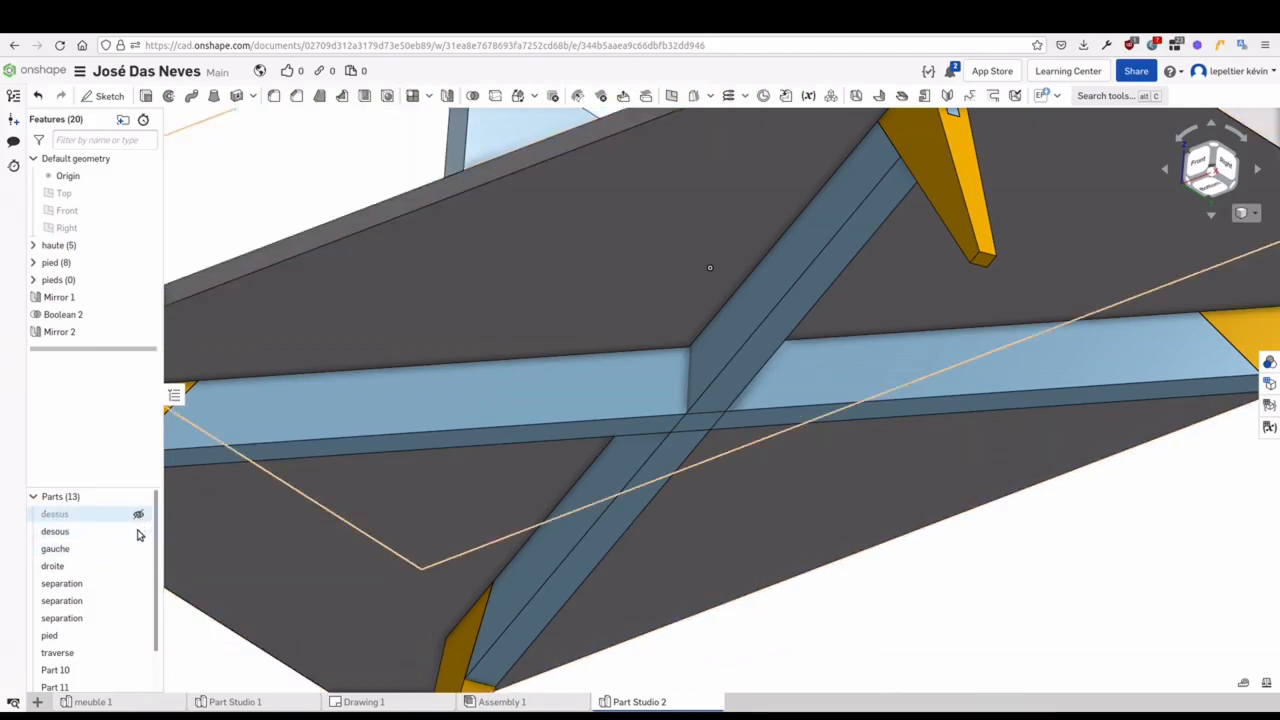
left_click(140, 531)
left_click(140, 549)
left_click(140, 567)
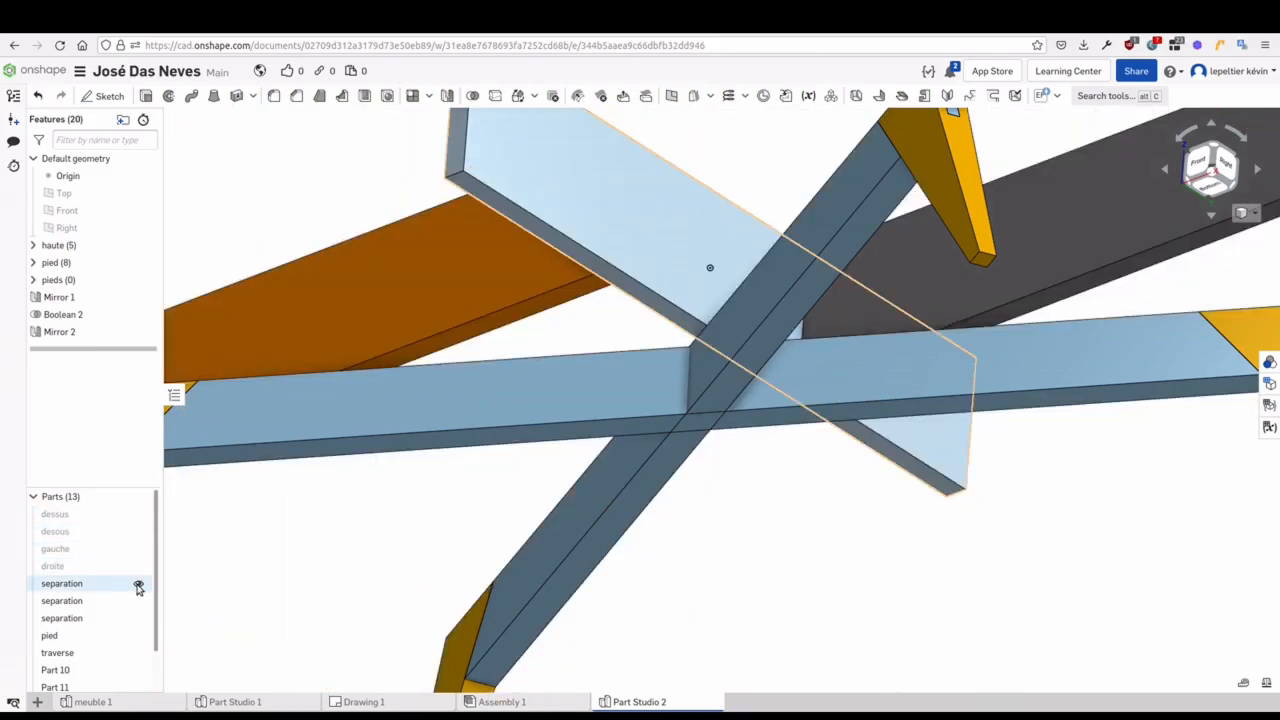
left_click(140, 584)
left_click(140, 601)
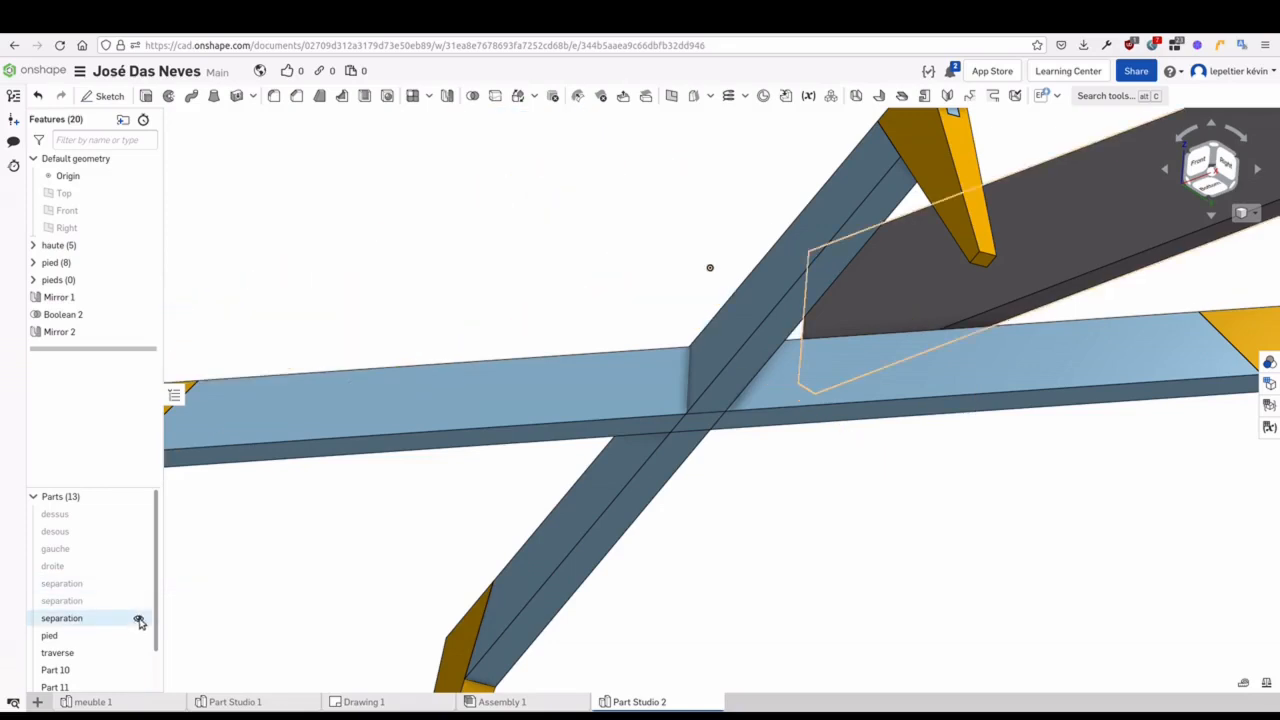
left_click(140, 618)
Create the overlap block of the two crossing traverses with a Boolean Intersect, keeping the tools
key("f")
right_click_drag(705, 593, 693, 553)
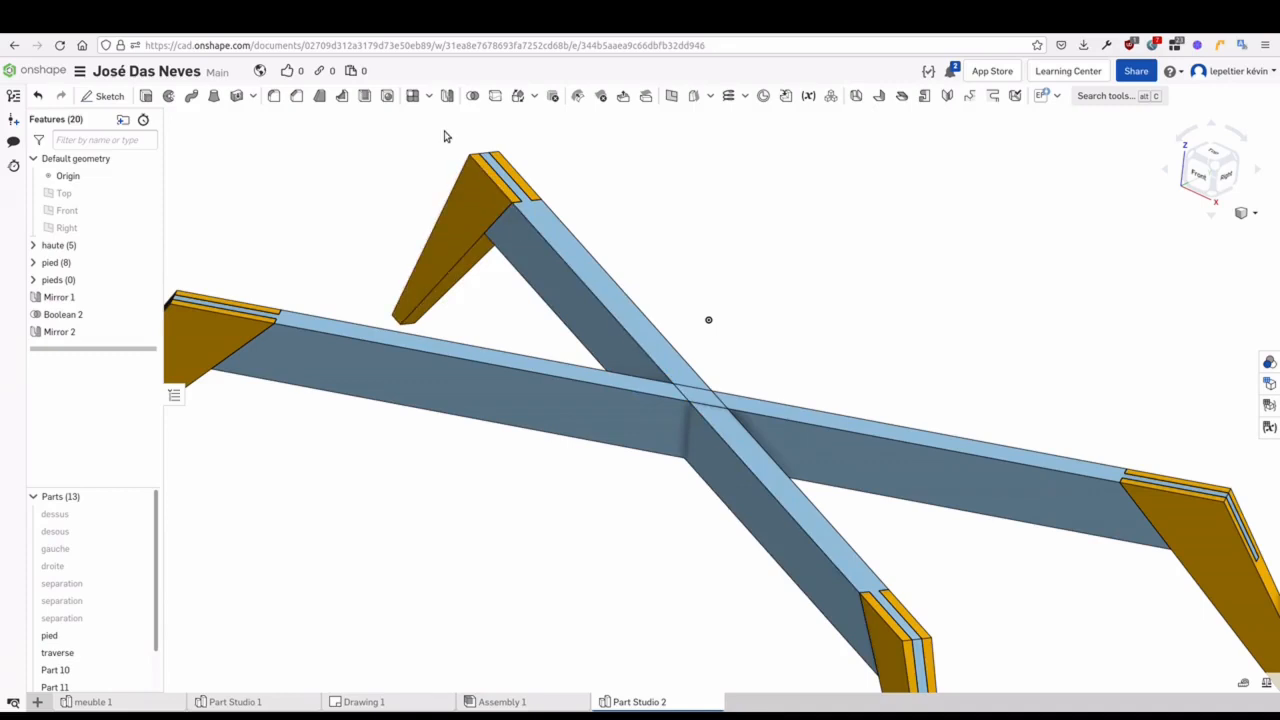
left_click(472, 96)
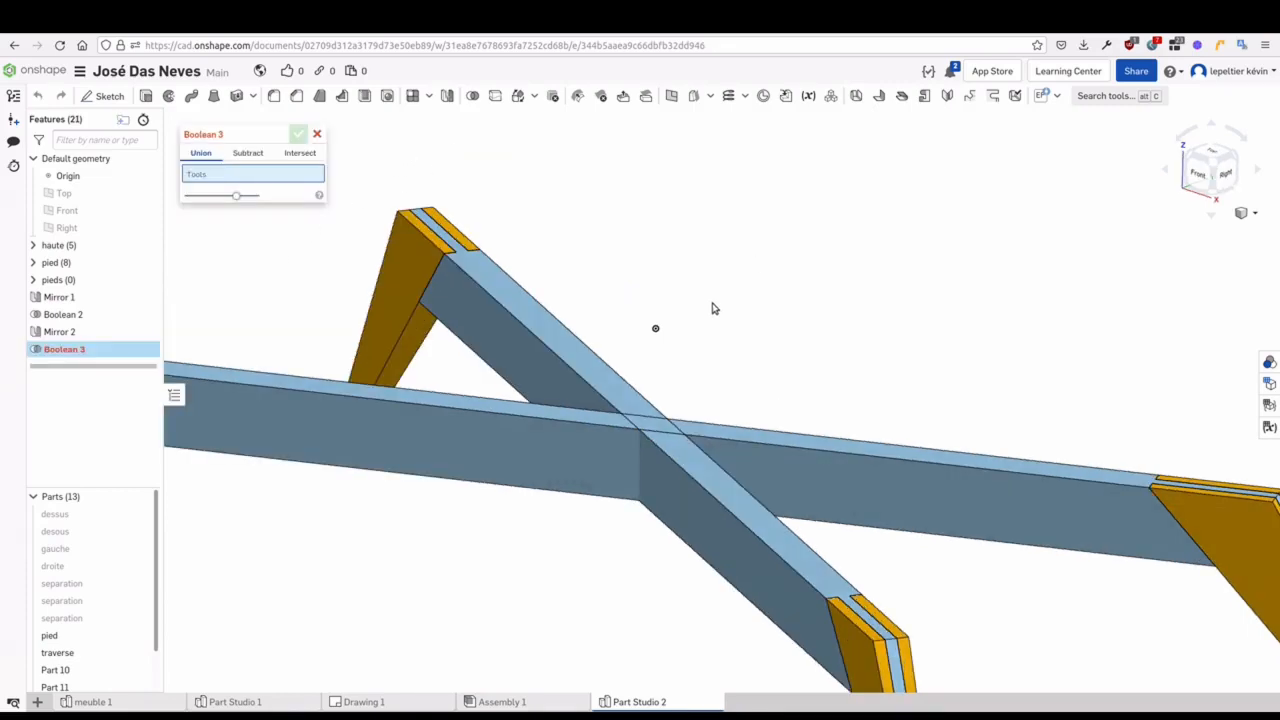
right_click_drag(712, 302, 697, 285)
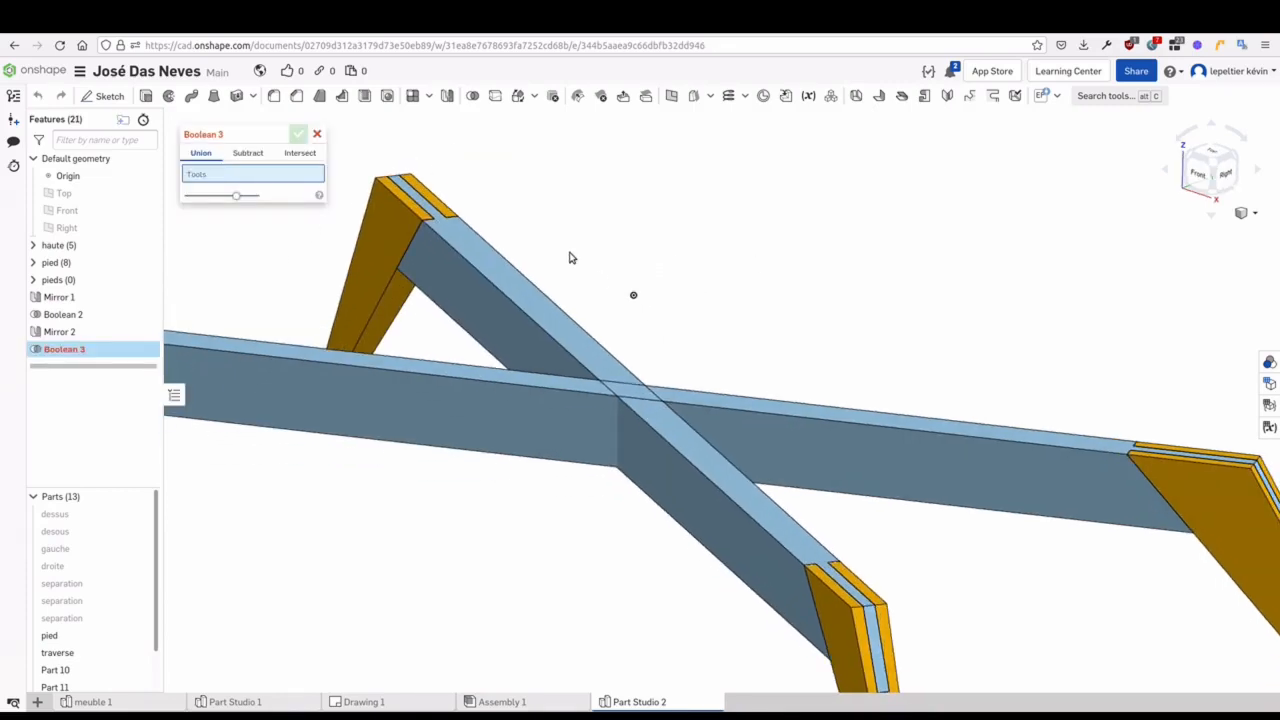
left_click(298, 155)
left_click(521, 373)
left_click(502, 387)
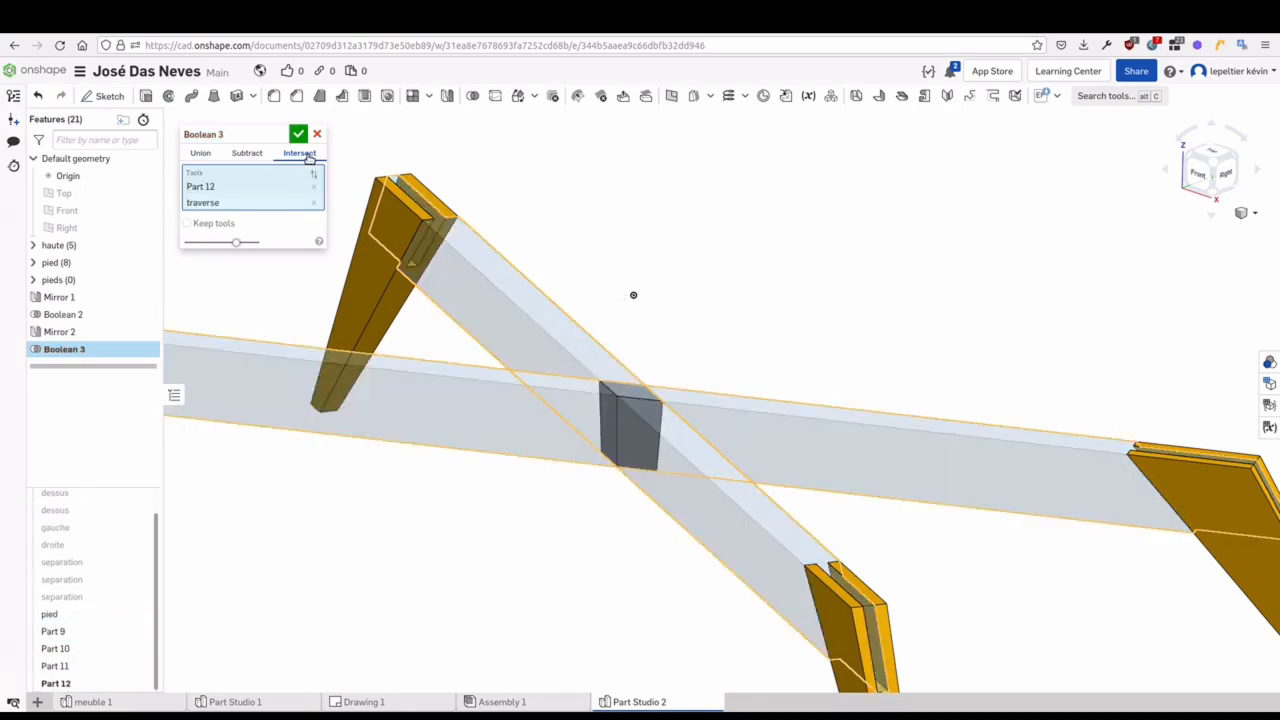
left_click(212, 223)
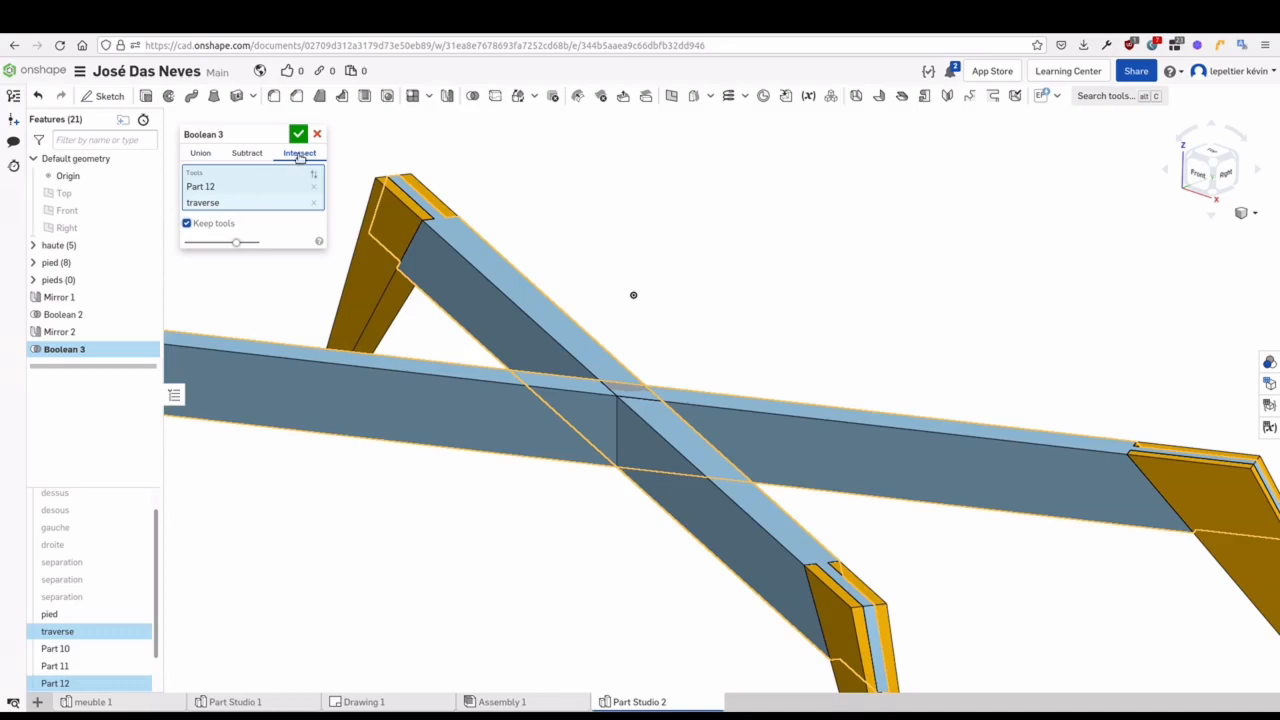
left_click(299, 134)
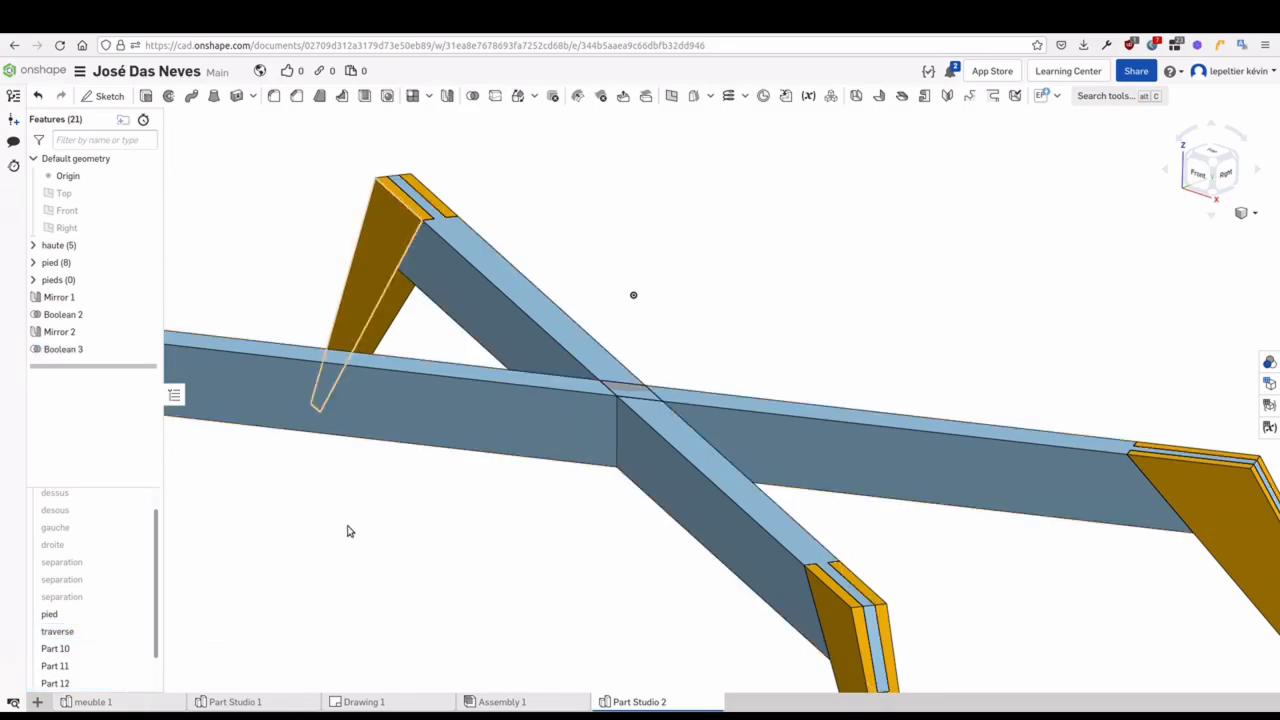
Hide the original traverse and rename its mirrored copy, Part 12, as traverse
scroll(110, 620, "down", 1)
left_click(139, 598)
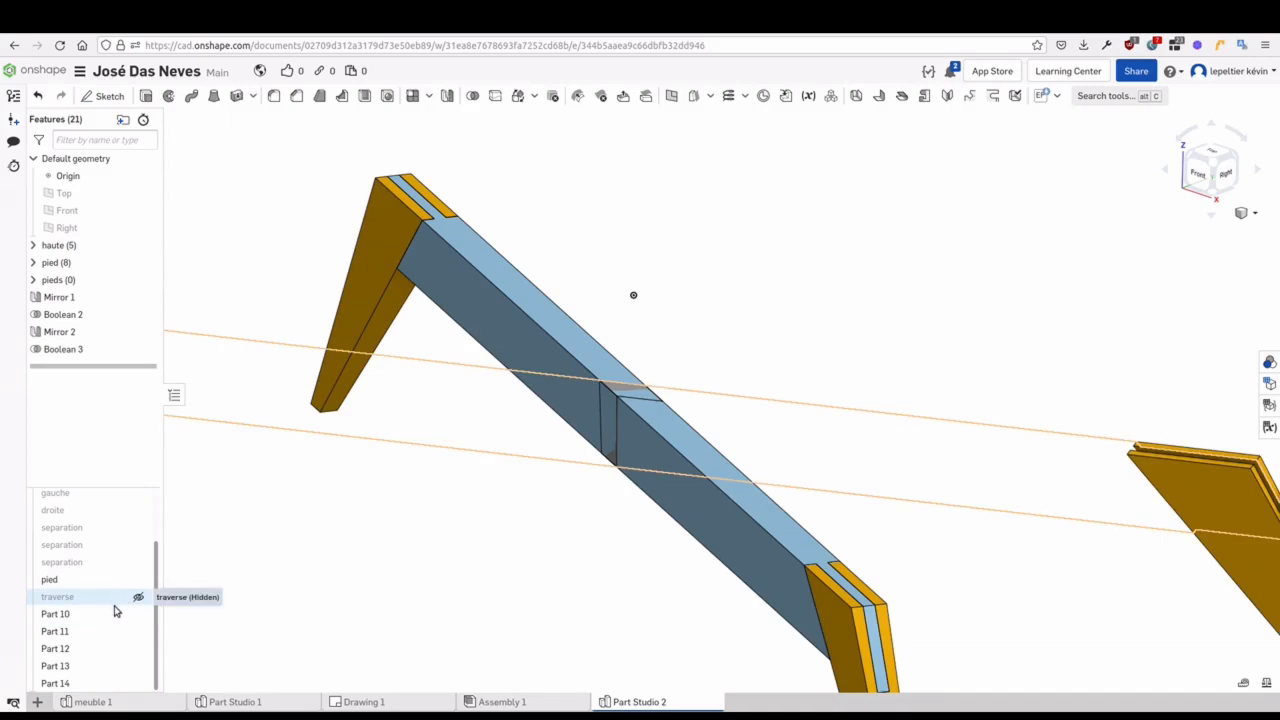
right_click(80, 649)
left_click(152, 432)
type("trave")
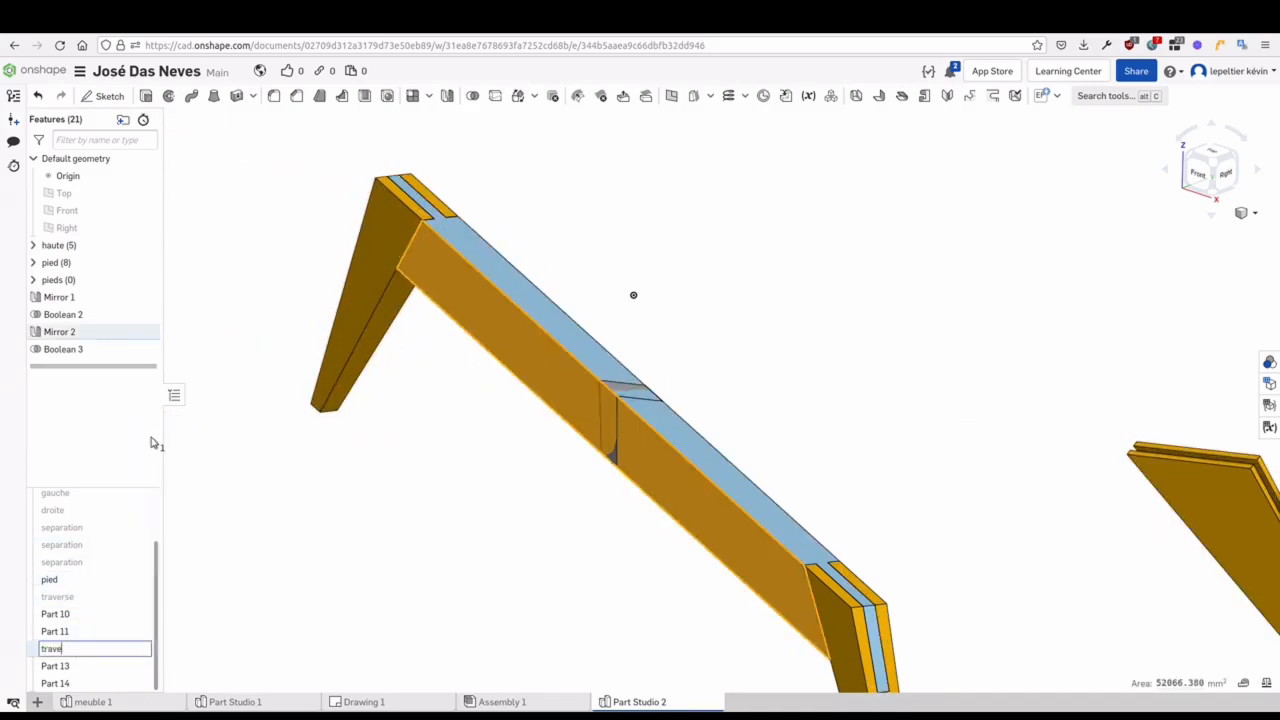
type("rse")
key("Return")
Rename the three mirrored leg parts, Part 10, Part 11 and Part 13, as pied
right_click(82, 577)
left_click(240, 500)
right_click(106, 579)
middle_click_drag(306, 587, 341, 465)
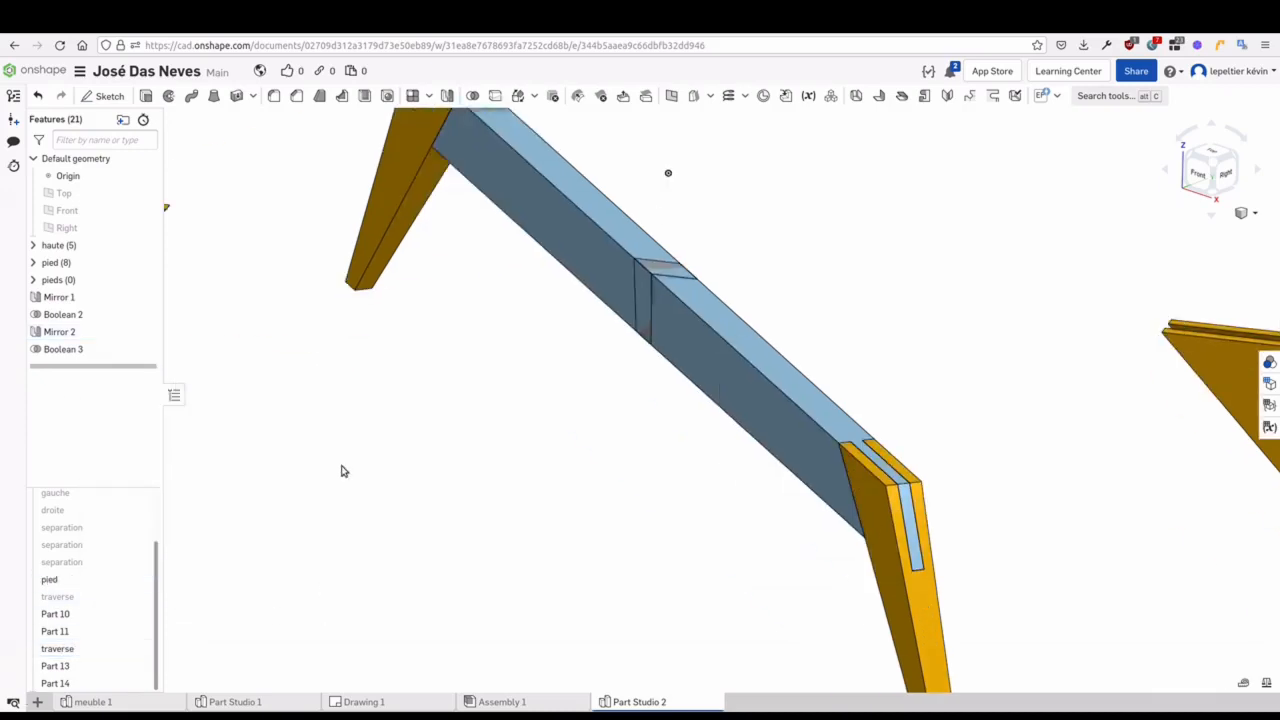
key("f")
right_click(62, 666)
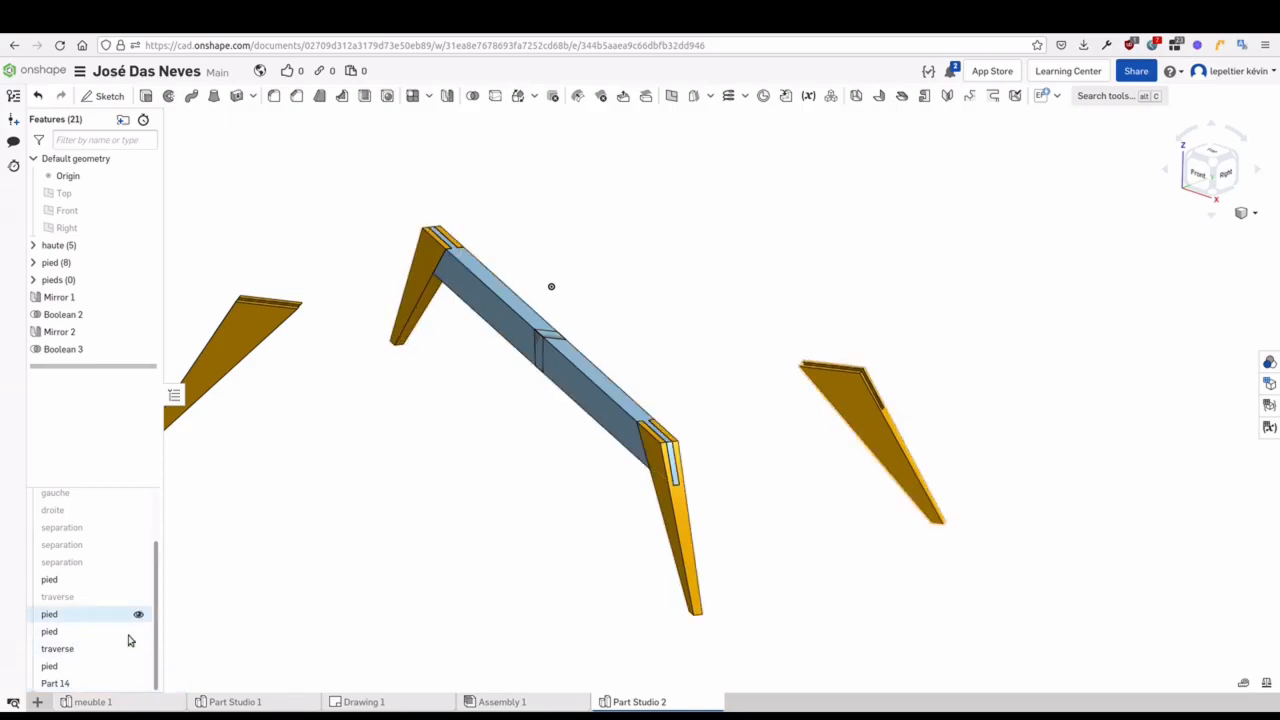
scroll(420, 480, "up", 4)
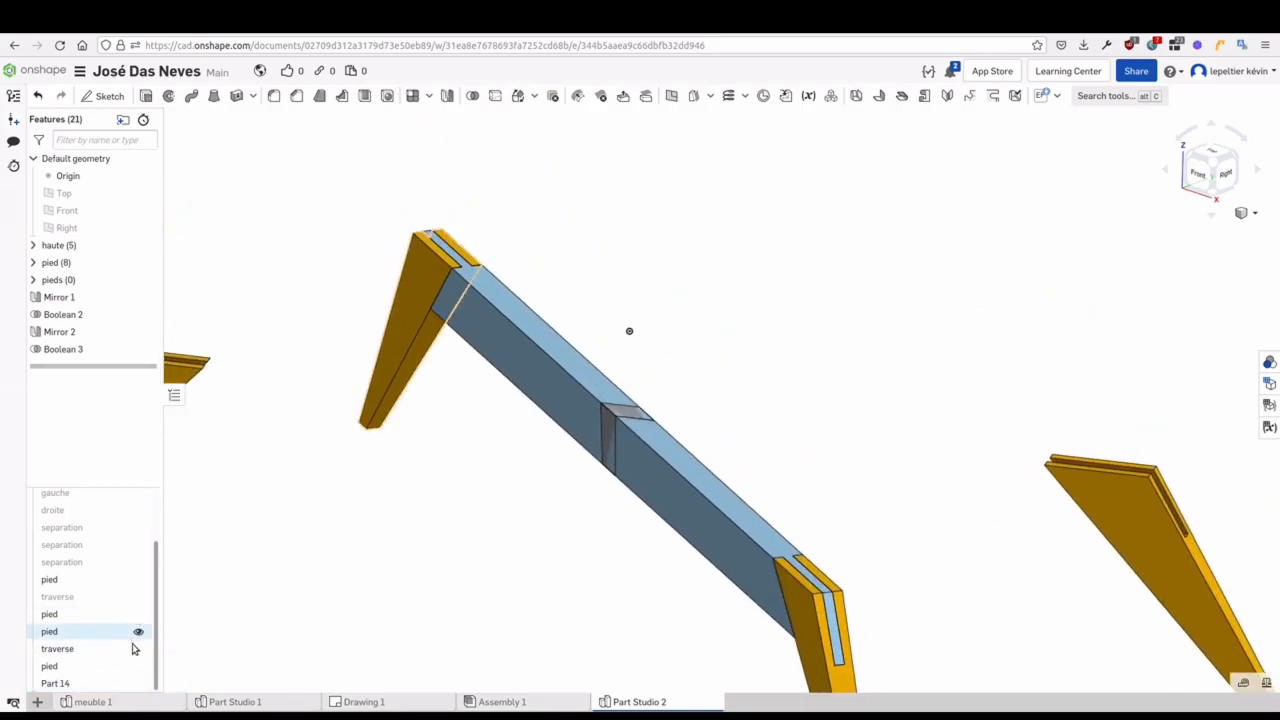
Hide the remaining visible traverse and shorten the overlap block by offsetting its underside face 30 mm inward with Move face
left_click(137, 648)
middle_click_drag(443, 557, 418, 565)
mouse_move(418, 565)
right_mouse_down()
mouse_move(551, 537)
mouse_move(549, 480)
mouse_move(510, 388)
right_mouse_up()
middle_click_drag(510, 388, 514, 411)
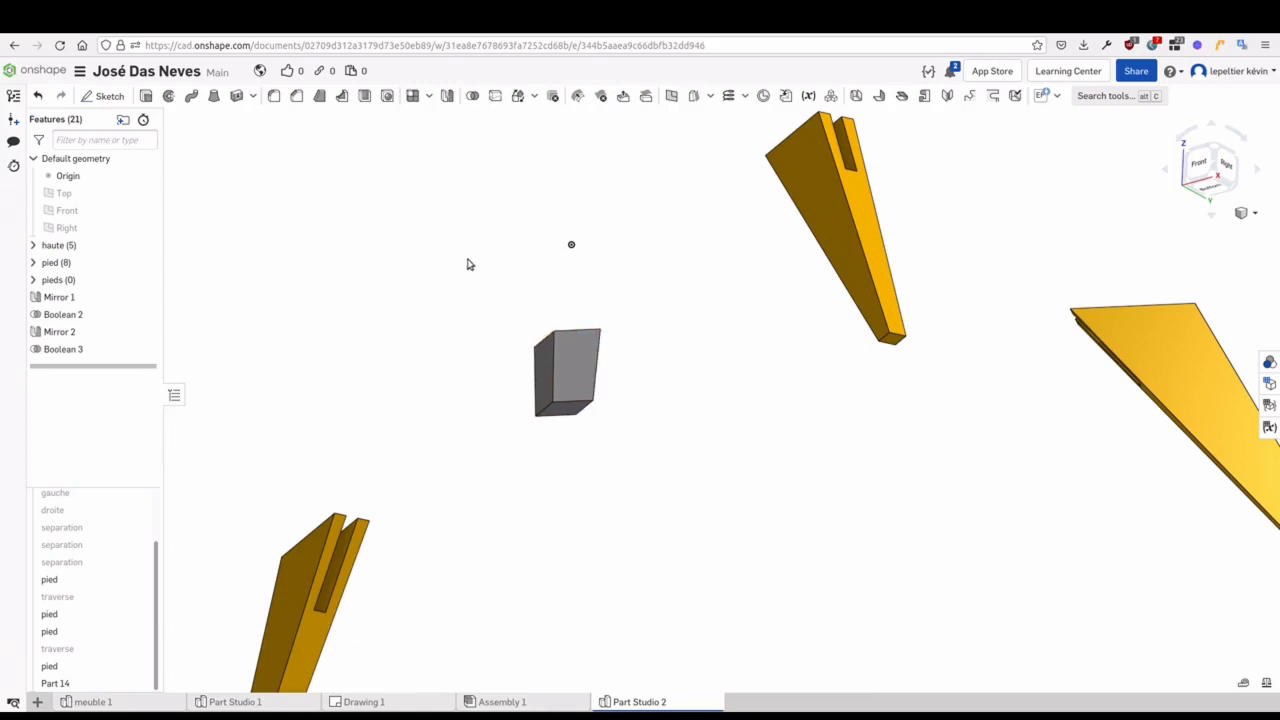
middle_click_drag(470, 264, 472, 271)
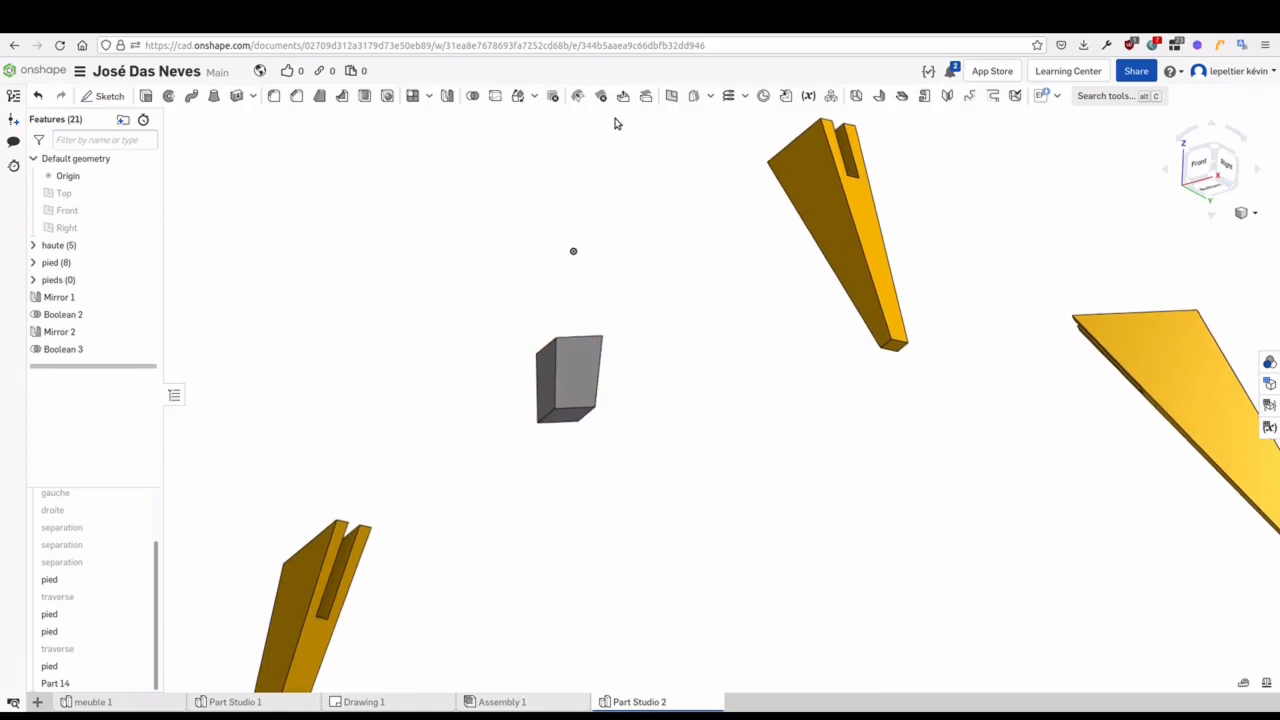
left_click(568, 417)
left_click(286, 226)
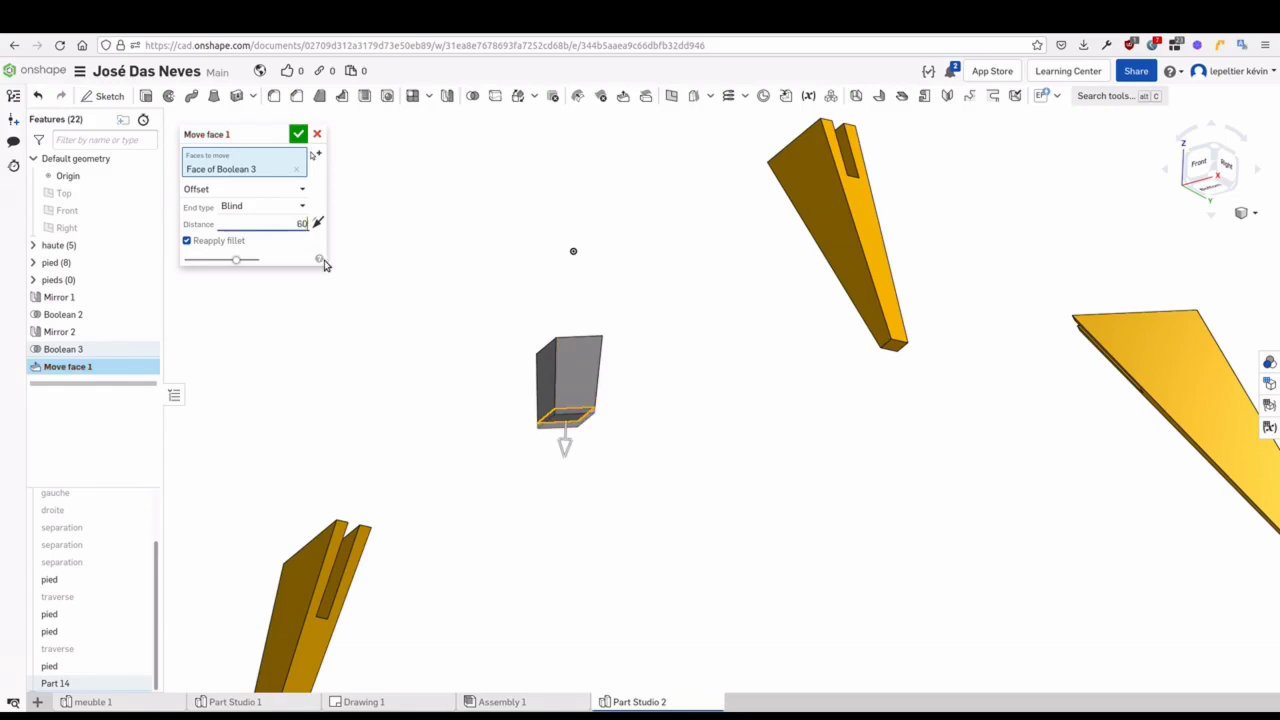
key("Return")
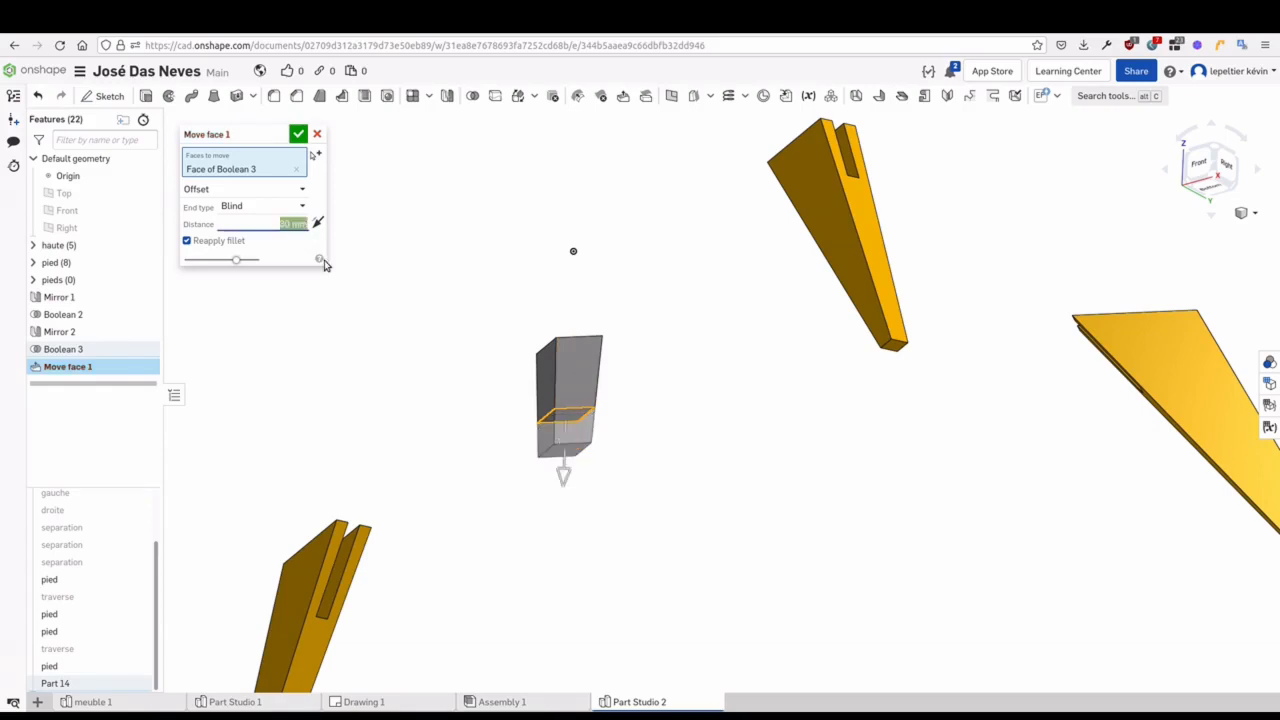
right_click_drag(508, 430, 560, 486)
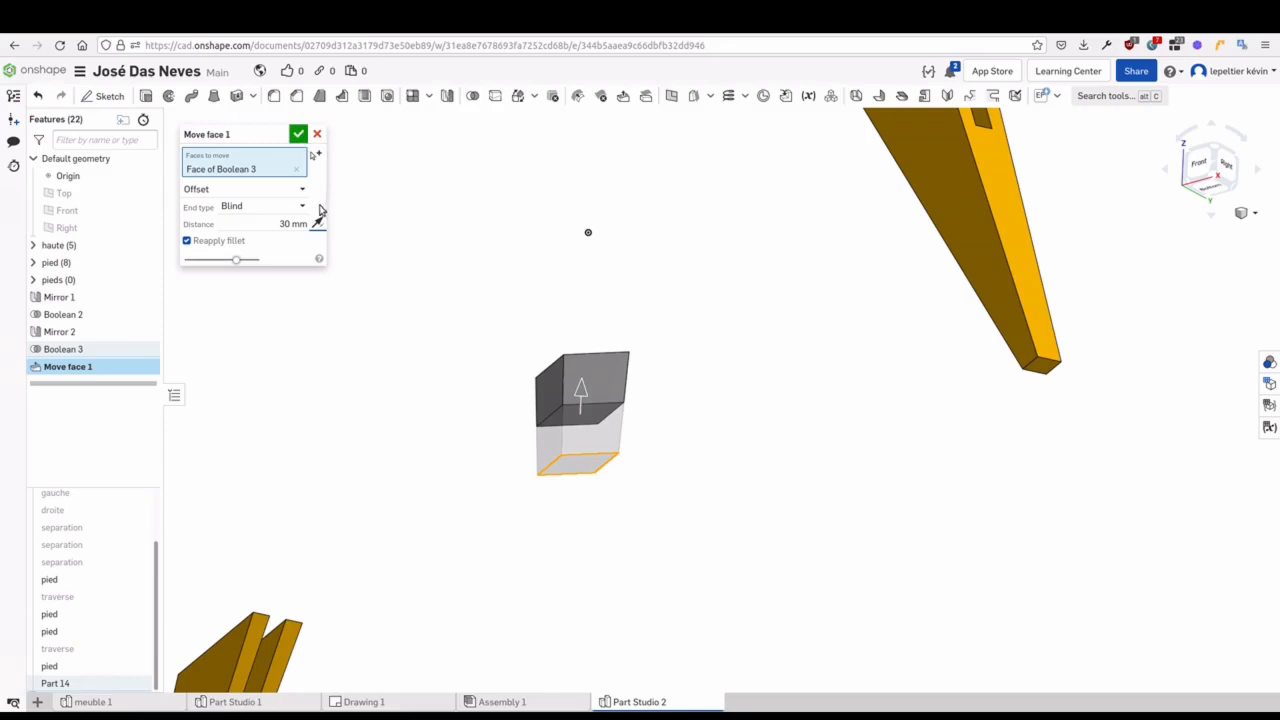
key("Return")
Show both traverse parts again around the shortened overlap block
right_click_drag(514, 494, 280, 609)
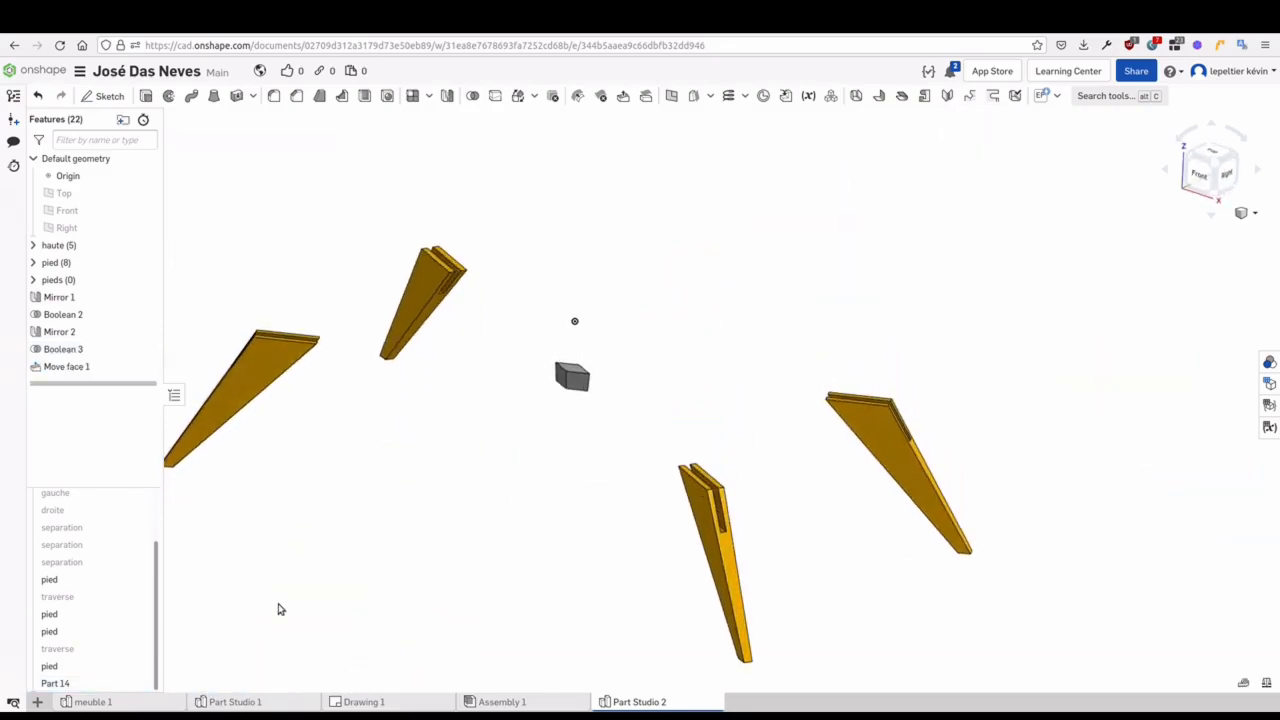
left_click(138, 649)
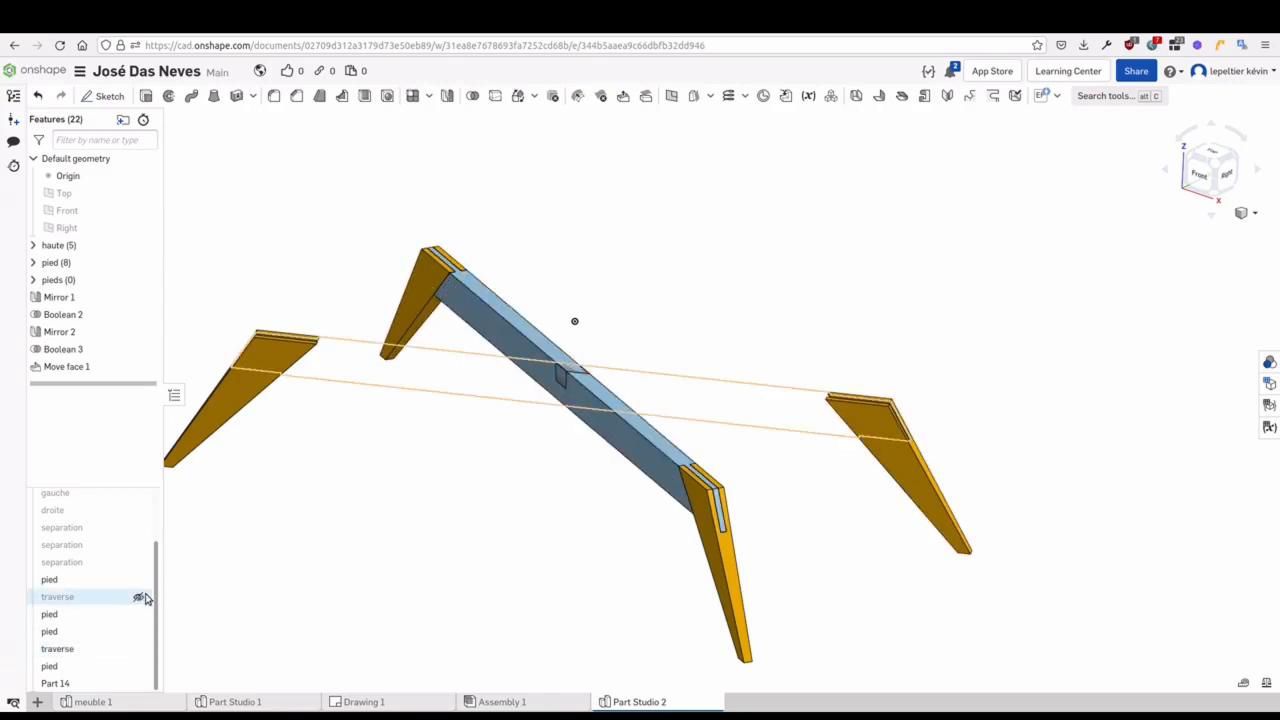
left_click(140, 597)
Subtract the shortened overlap block, Part 14, from the mirrored traverse with a Boolean to cut its notch
scroll(636, 305, "up", 6)
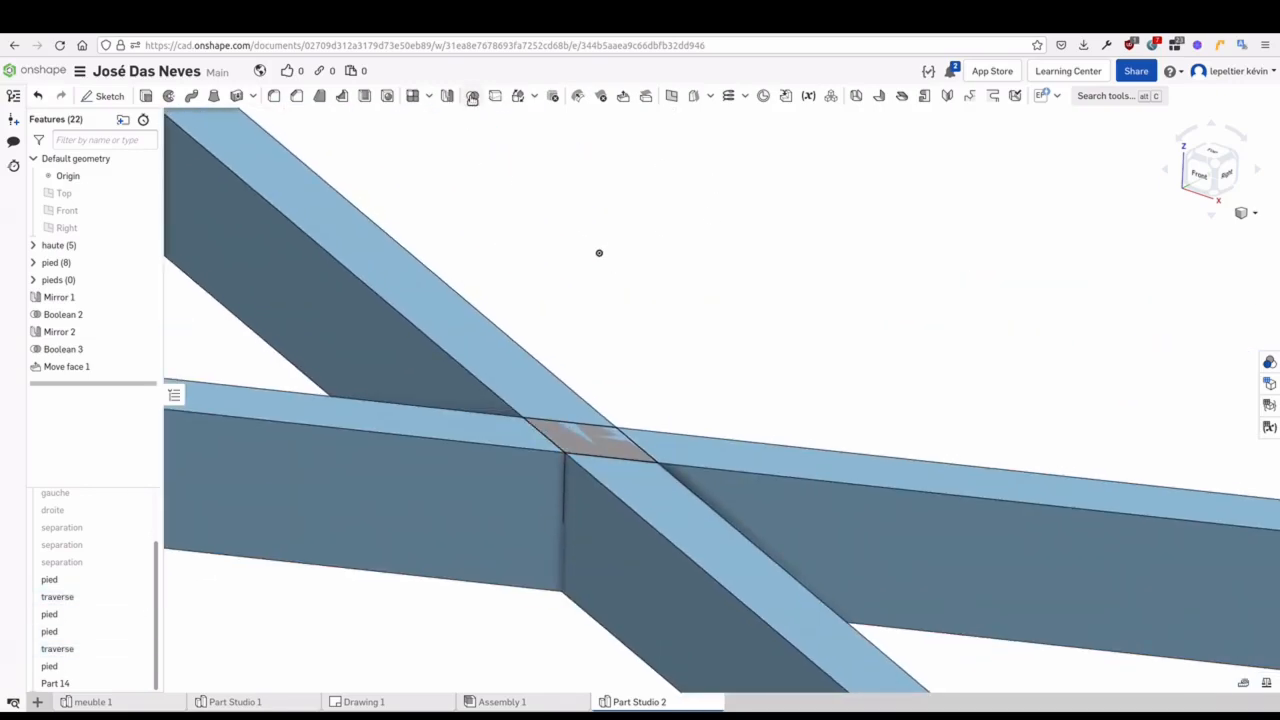
left_click(472, 97)
left_click(247, 153)
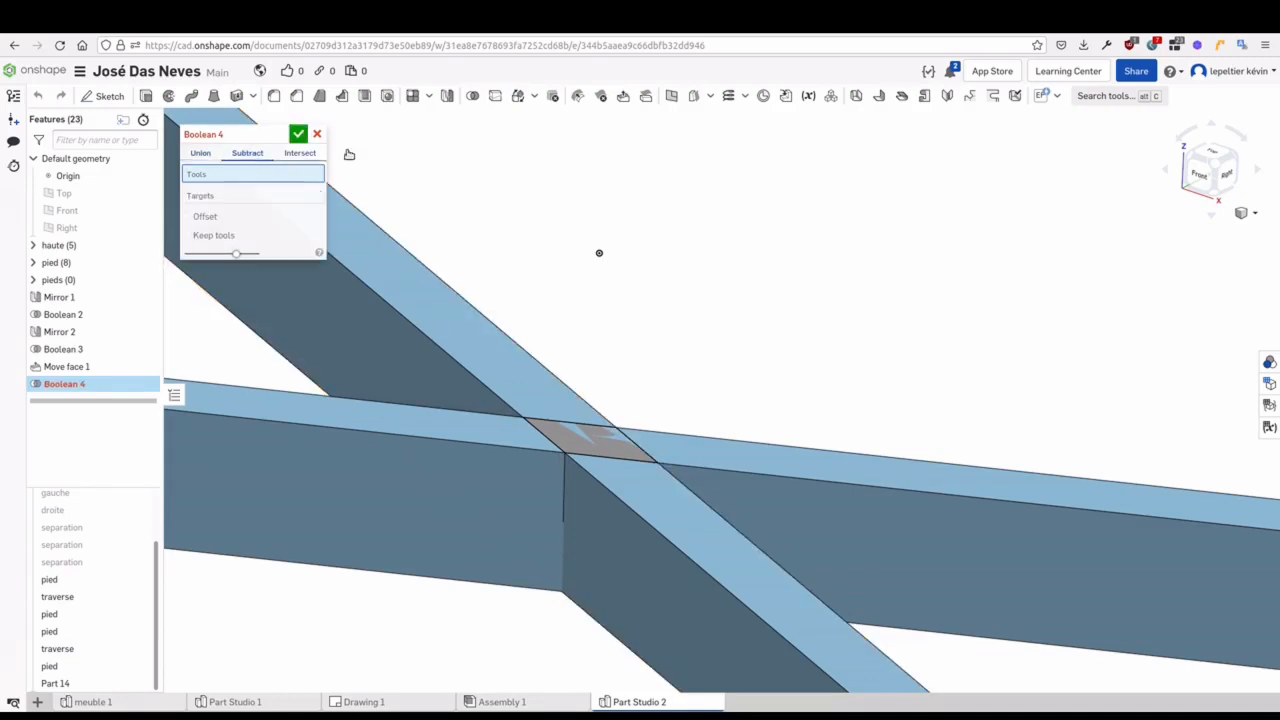
left_click(576, 442)
left_click(280, 218)
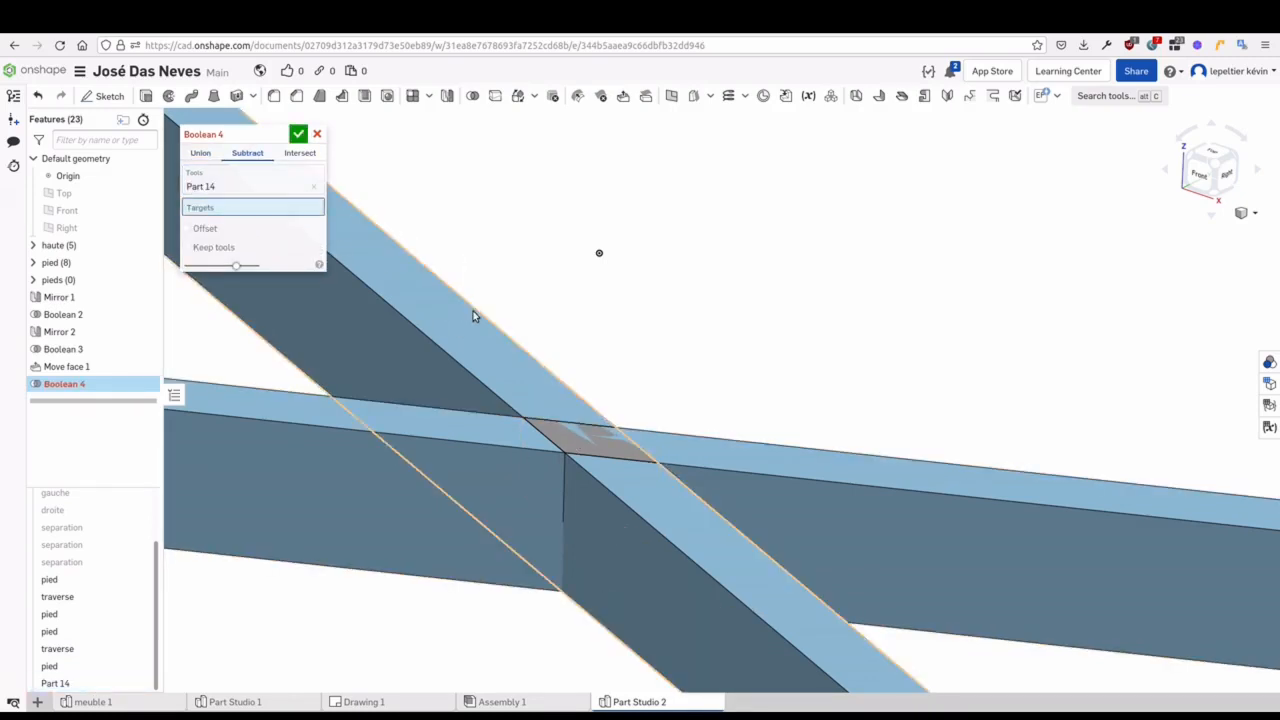
left_click(475, 314)
middle_click_drag(583, 316, 588, 311)
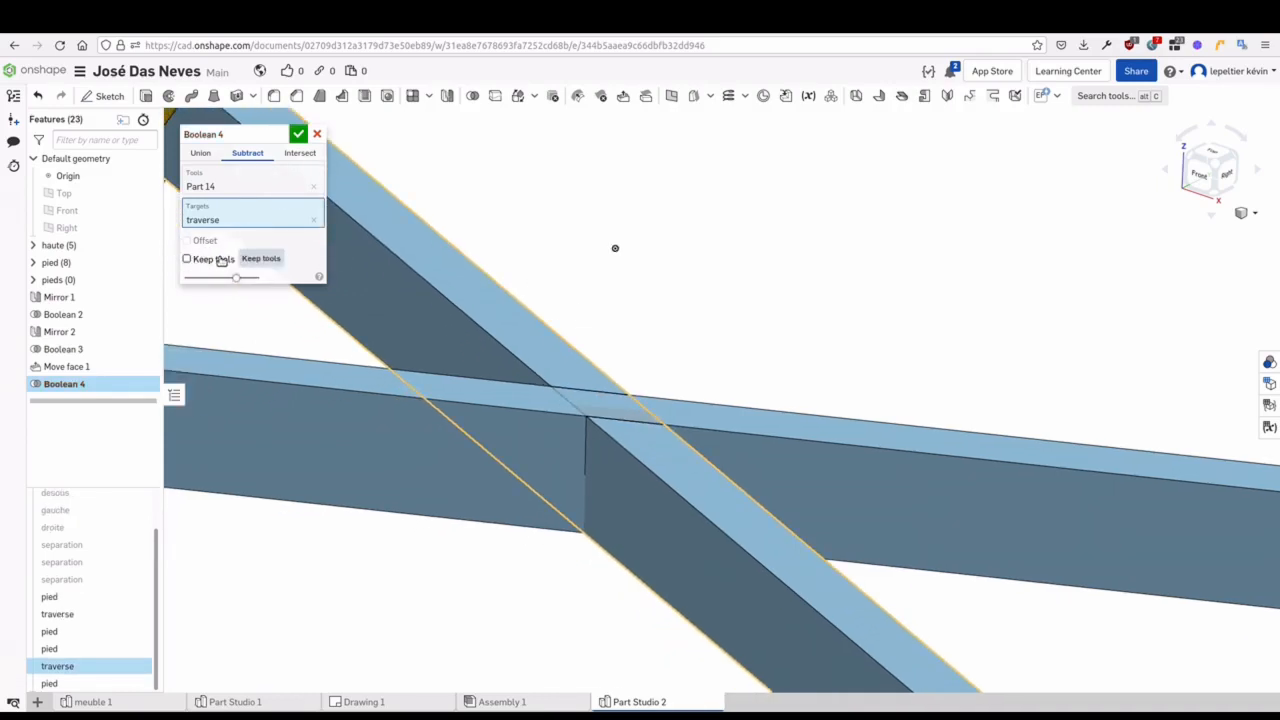
left_click(298, 133)
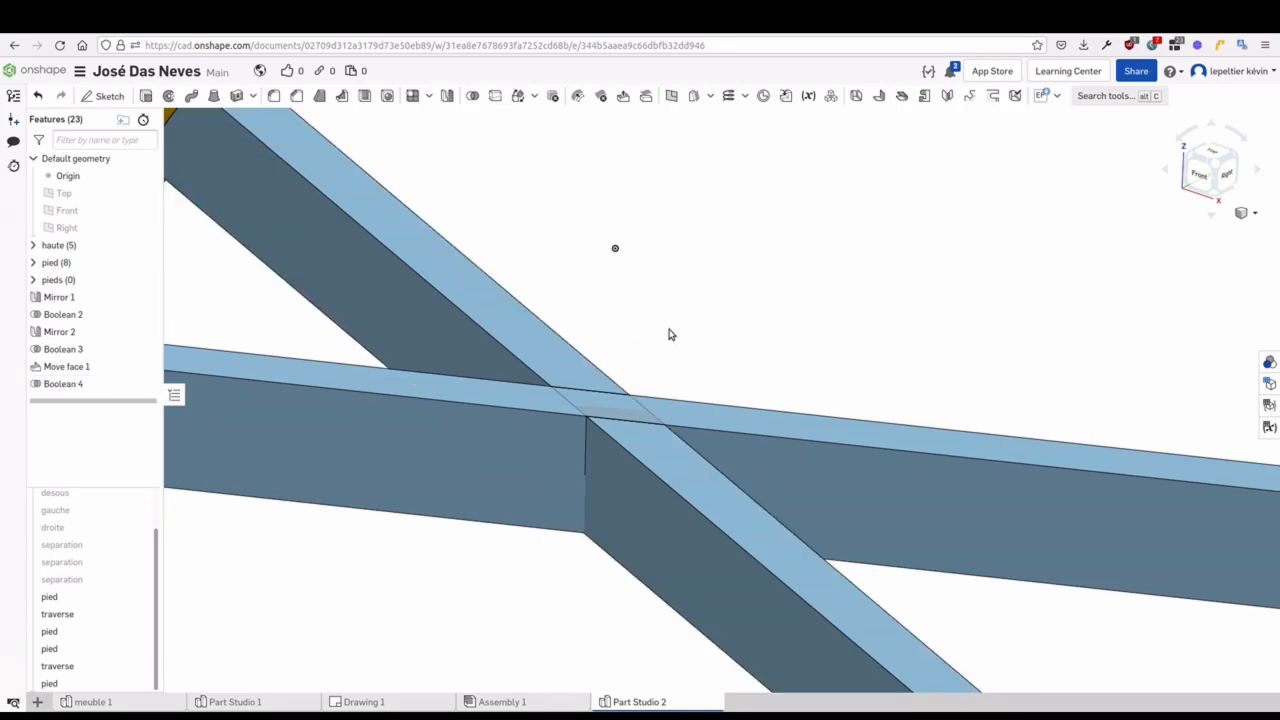
right_click_drag(661, 329, 670, 332)
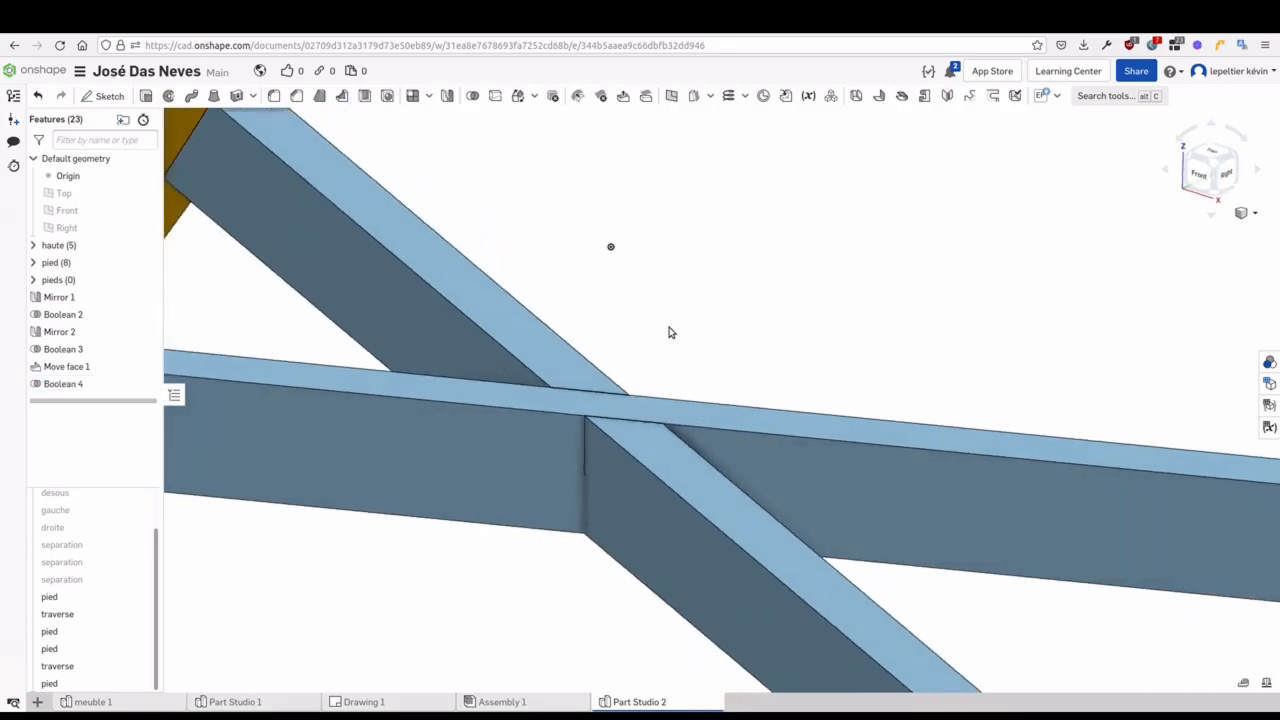
Subtract the notched traverse from the original traverse with a Boolean, keeping the tools, to cut the matching notch
left_click(472, 96)
left_click(247, 153)
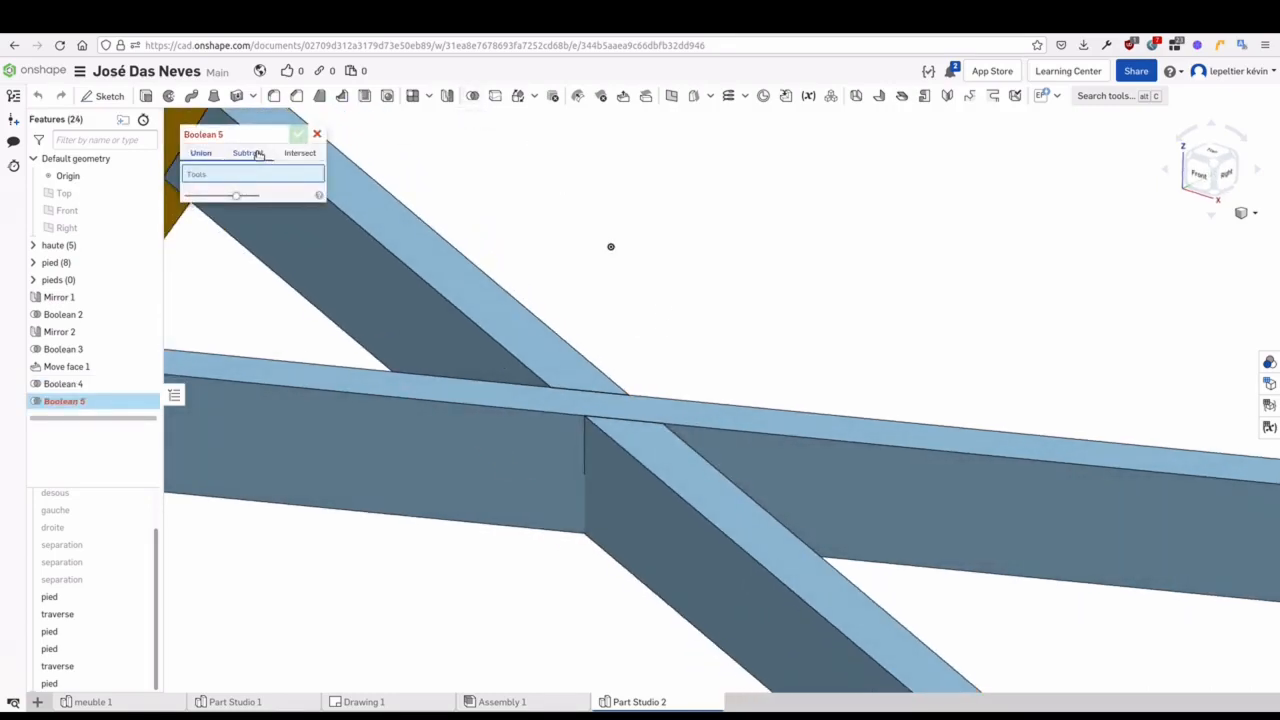
left_click(410, 292)
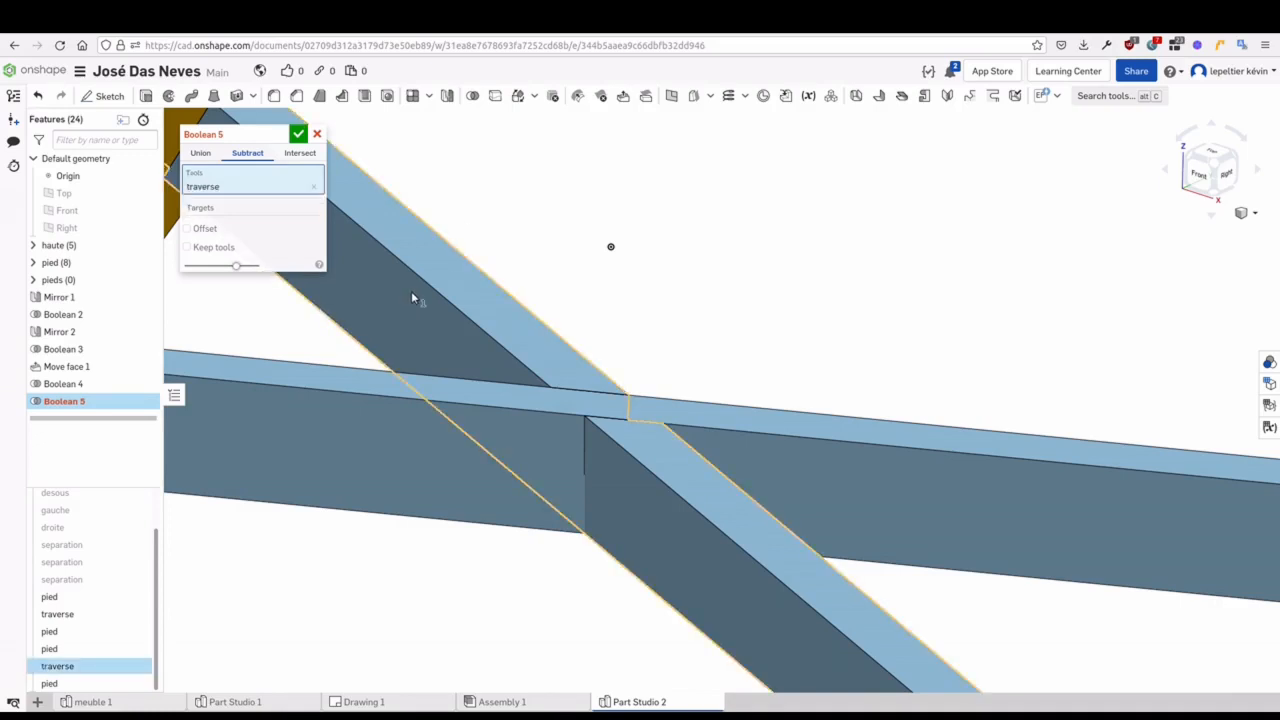
left_click(271, 209)
left_click(430, 487)
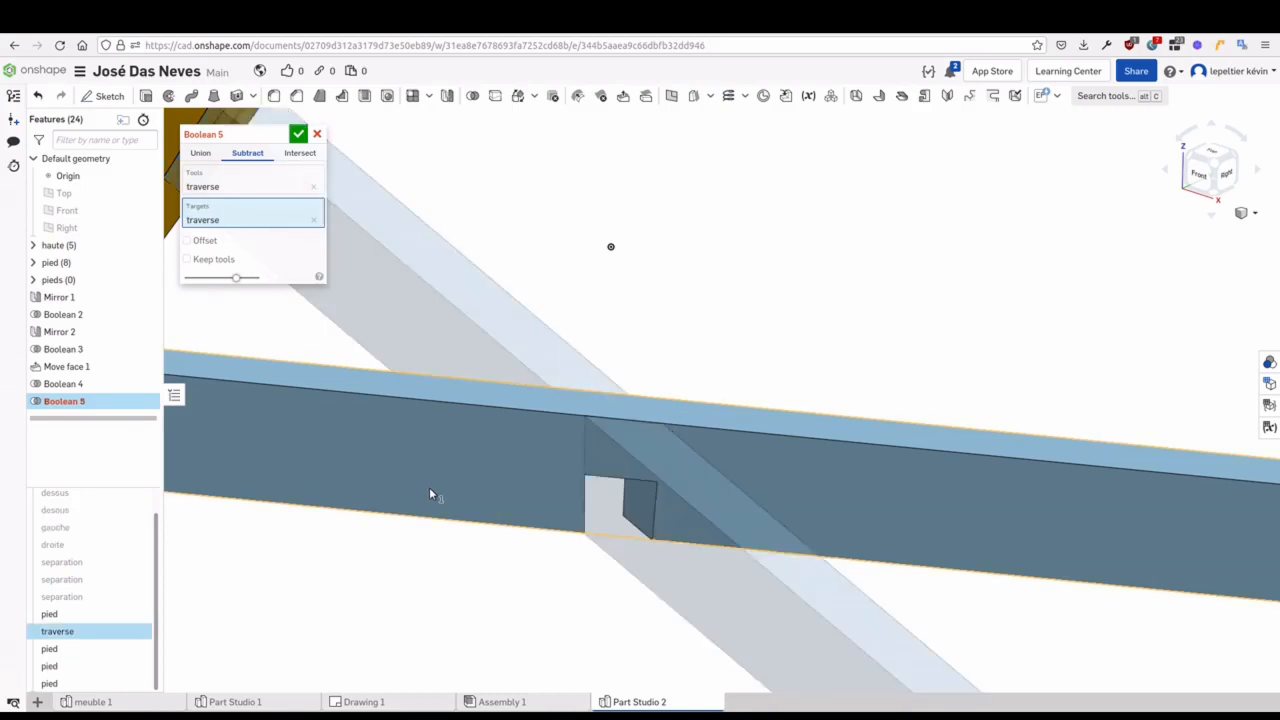
left_click(224, 261)
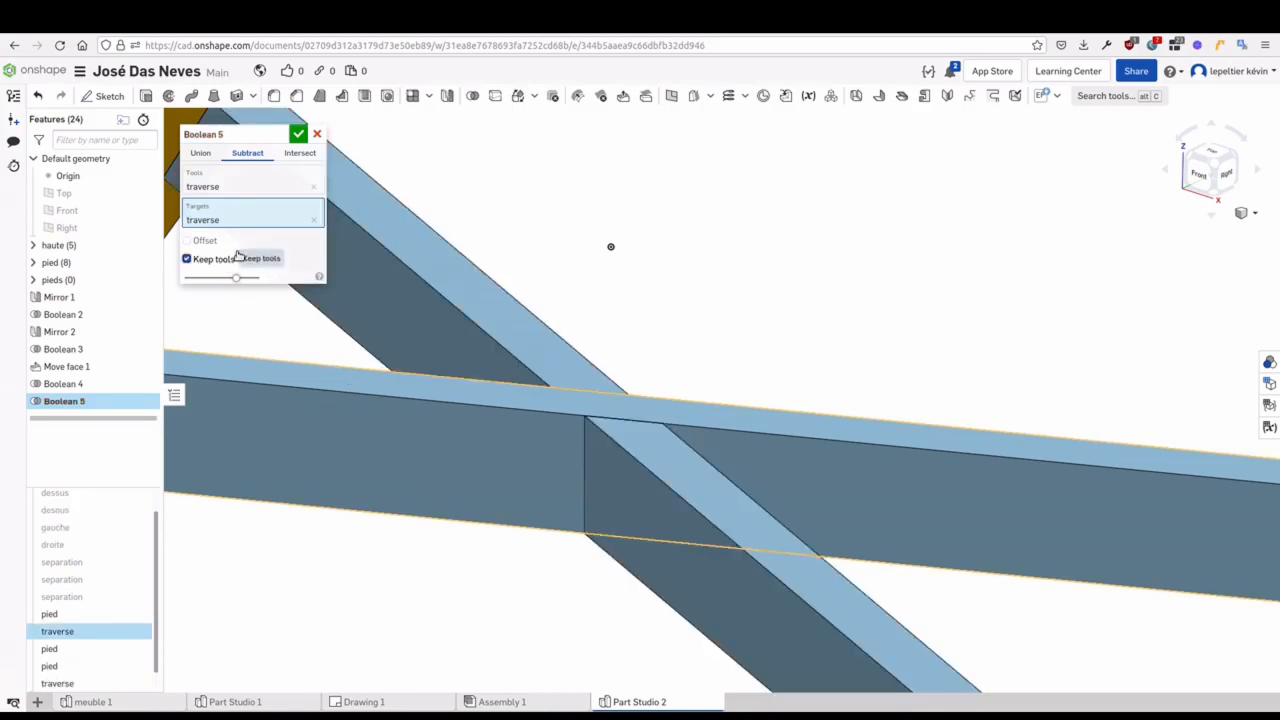
left_click(298, 134)
scroll(490, 510, "down", 2)
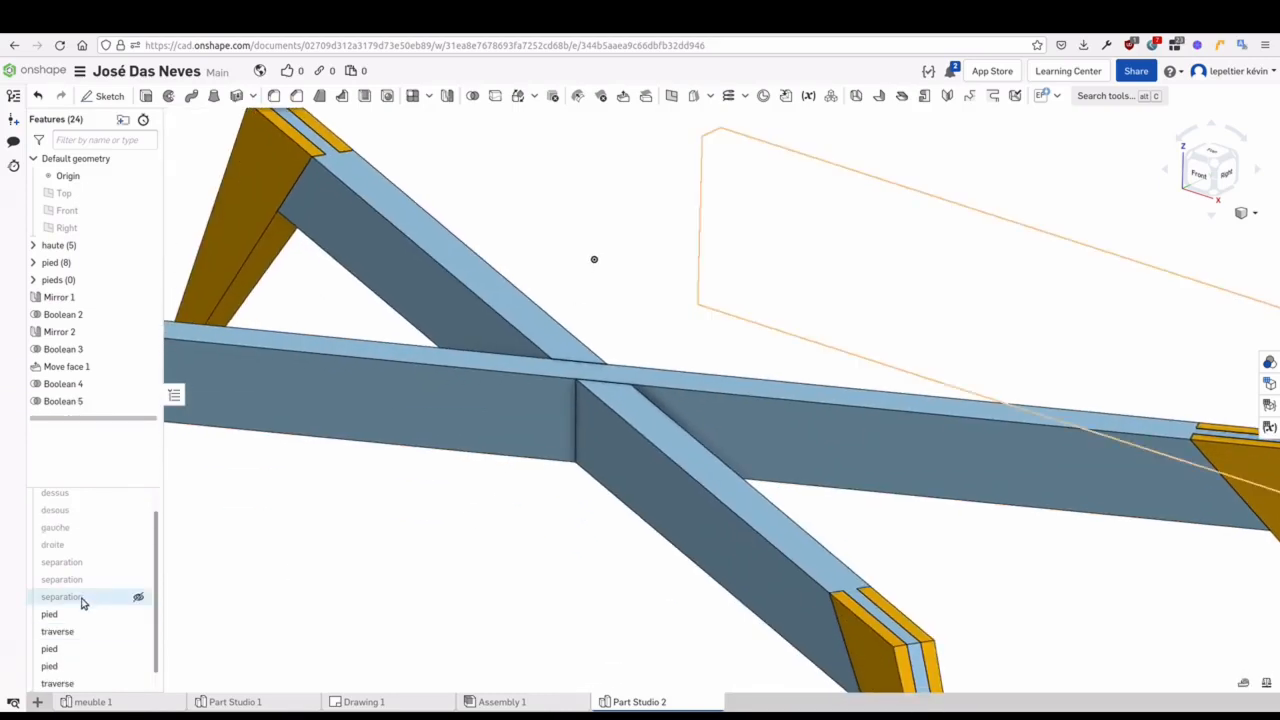
Examine the half-lap joint by temporarily hiding each traverse in turn and showing it again
left_click(139, 634)
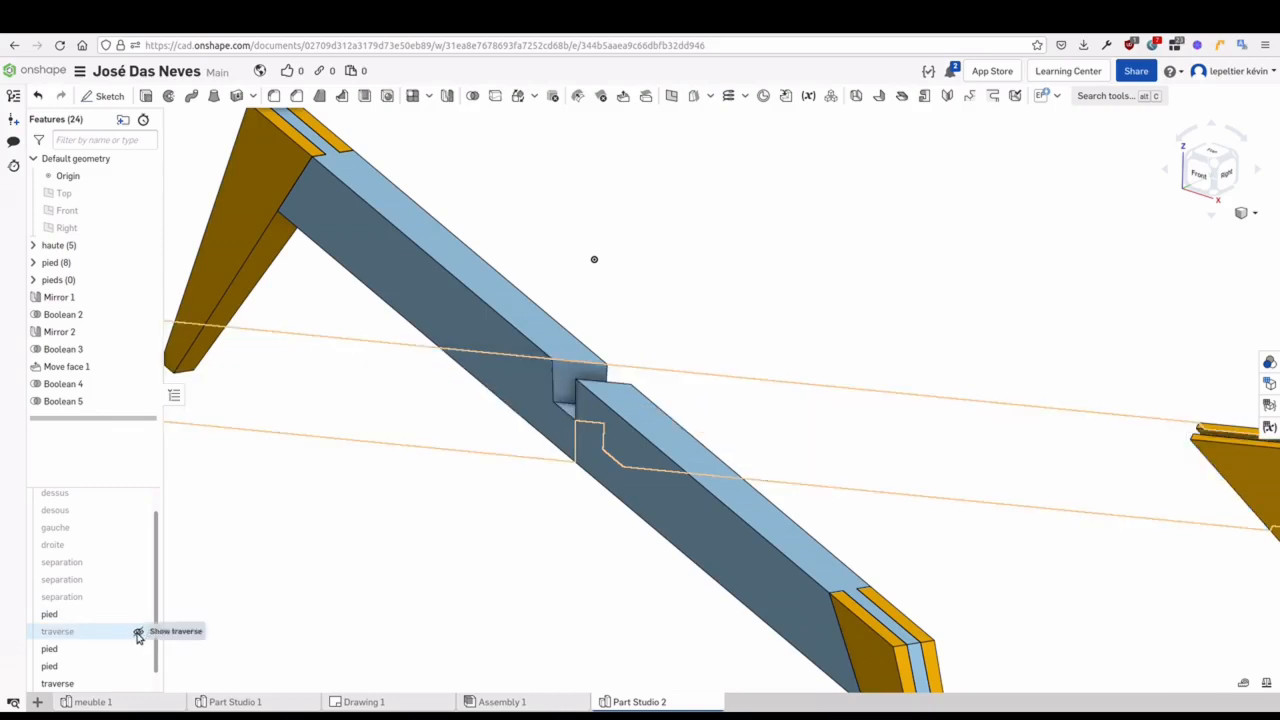
left_click(138, 634)
left_click(139, 684)
left_click(139, 684)
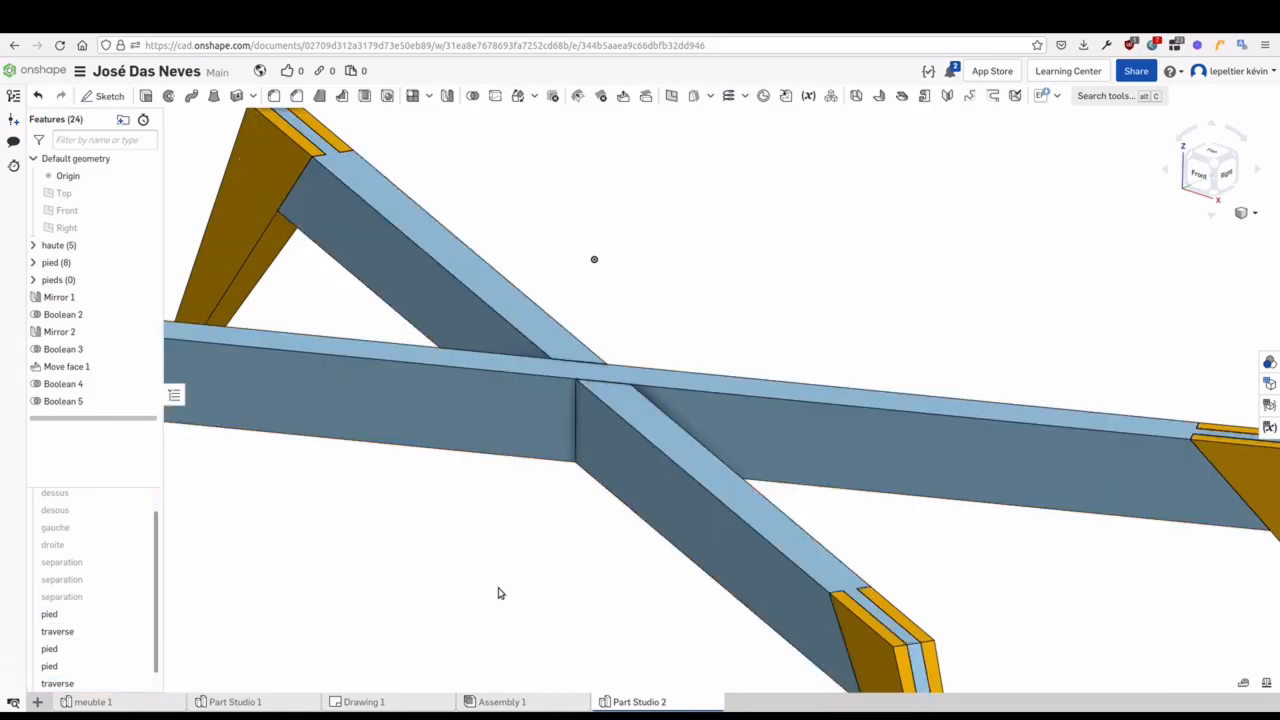
scroll(504, 594, "down", 2)
scroll(649, 437, "up", 1)
scroll(649, 437, "down", 1)
middle_click_drag(654, 437, 656, 460)
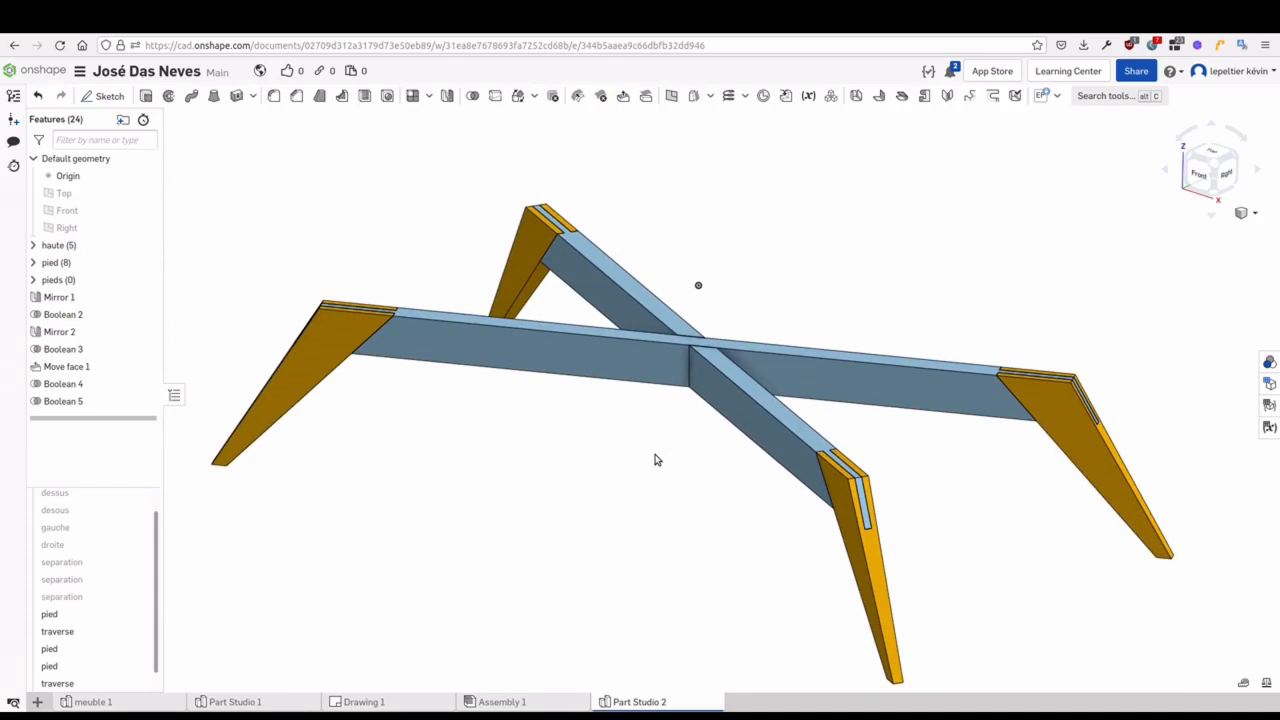
Show the cabinet parts again: the three separation parts, droite, gauche, desous and dessus
left_click(138, 597)
left_click(139, 580)
left_click(139, 563)
left_click(139, 545)
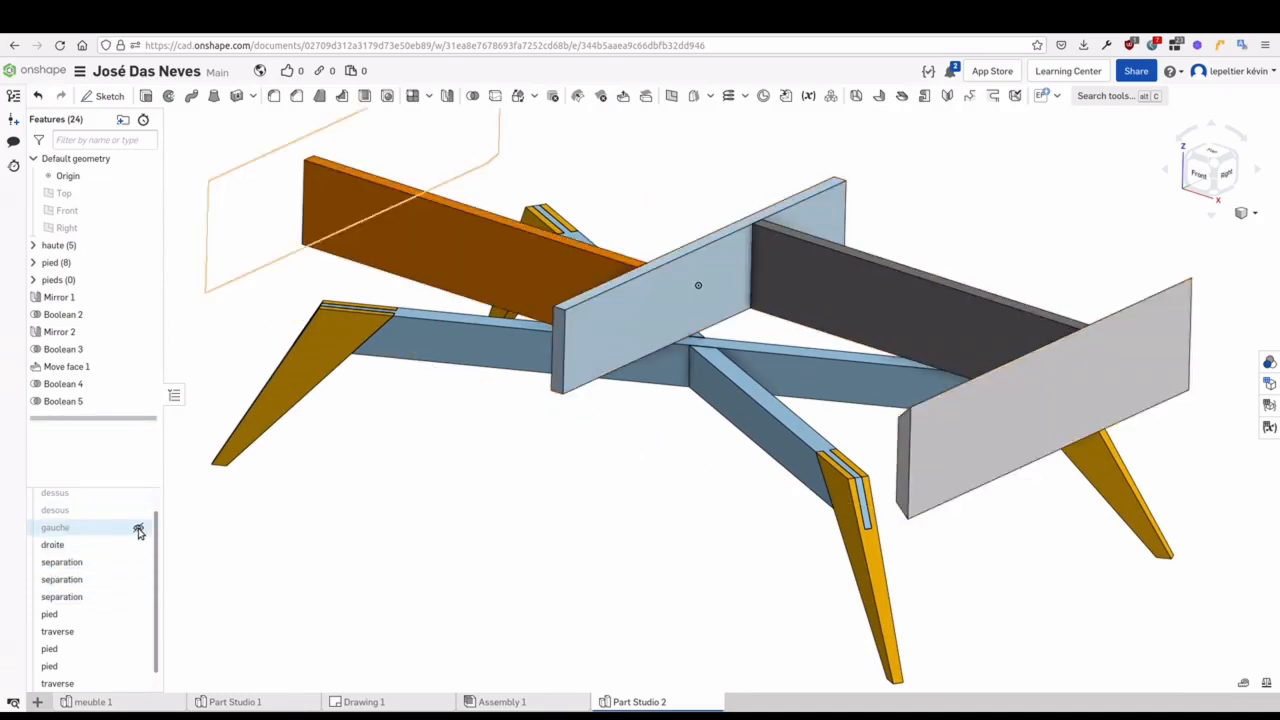
left_click(139, 528)
left_click(139, 511)
left_click(137, 492)
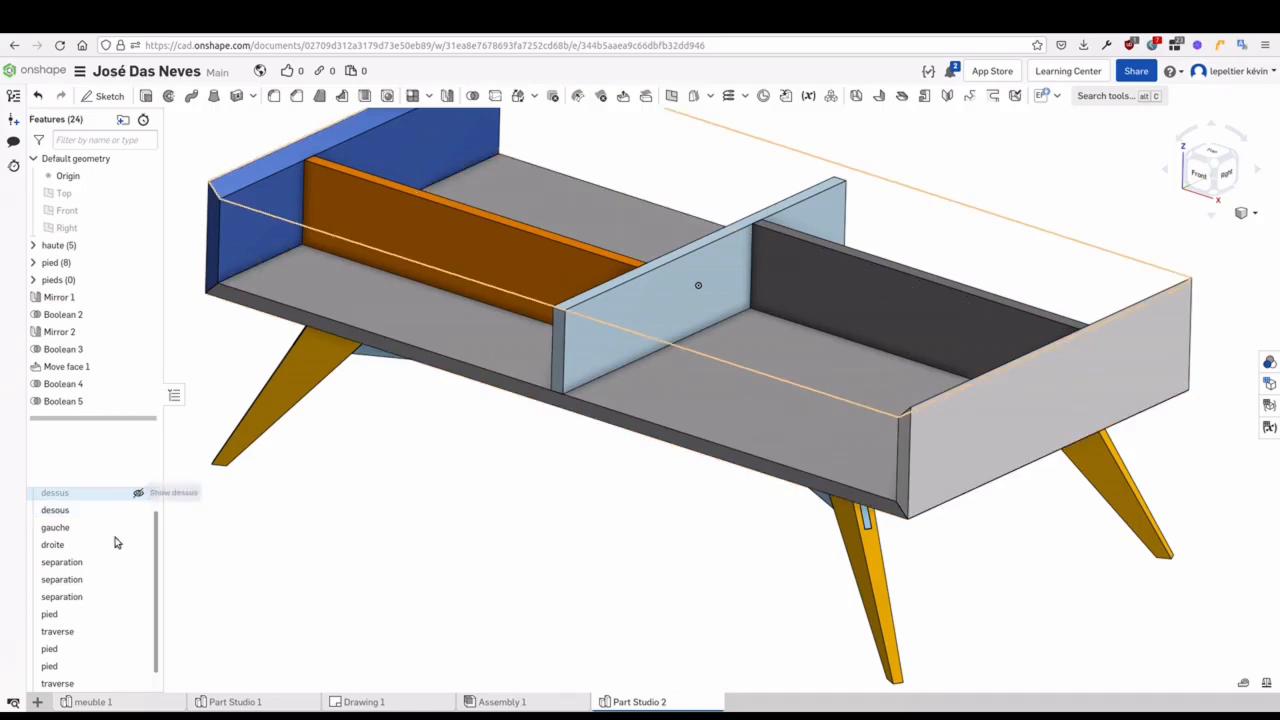
scroll(112, 555, "up", 1)
scroll(114, 558, "down", 2)
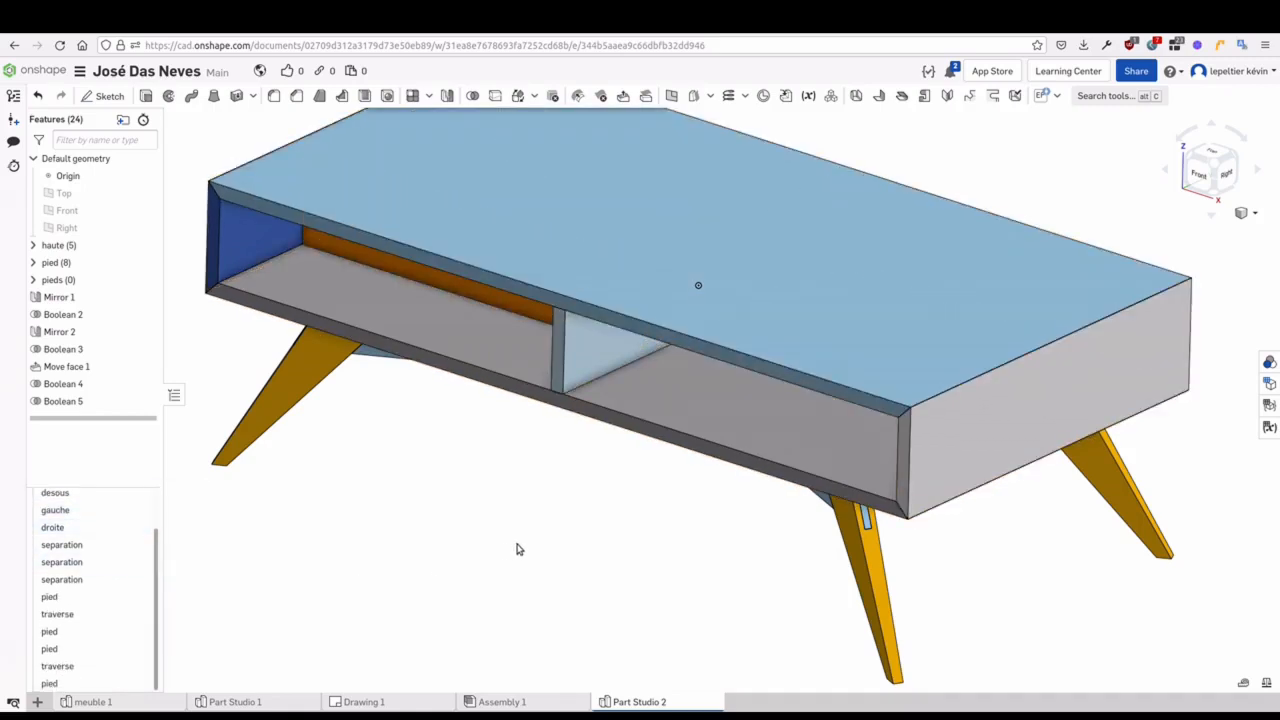
scroll(545, 545, "down", 3)
mouse_move(580, 527)
right_mouse_down()
mouse_move(598, 475)
mouse_move(598, 525)
mouse_move(603, 463)
mouse_move(595, 534)
right_mouse_up()
middle_click_drag(600, 529, 604, 529)
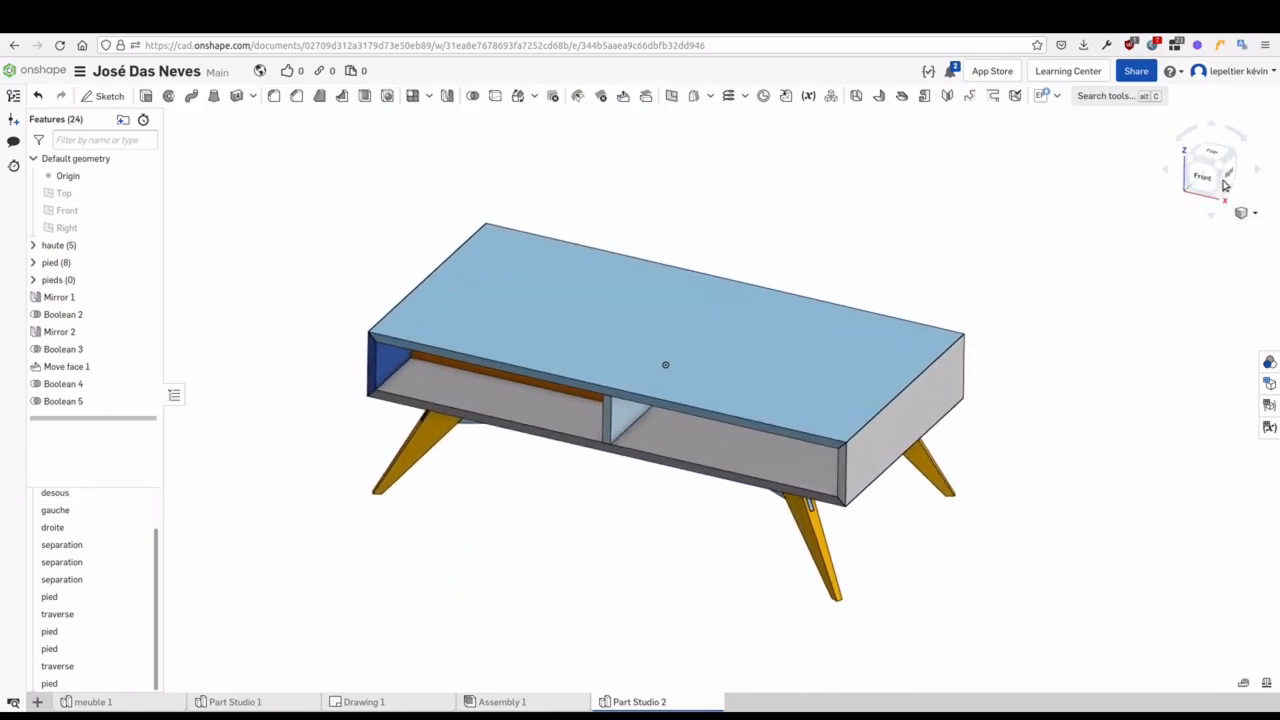
mouse_move(560, 530)
right_mouse_down()
mouse_move(486, 560)
mouse_move(554, 543)
mouse_move(558, 520)
right_mouse_up()
scroll(560, 518, "up", 3)
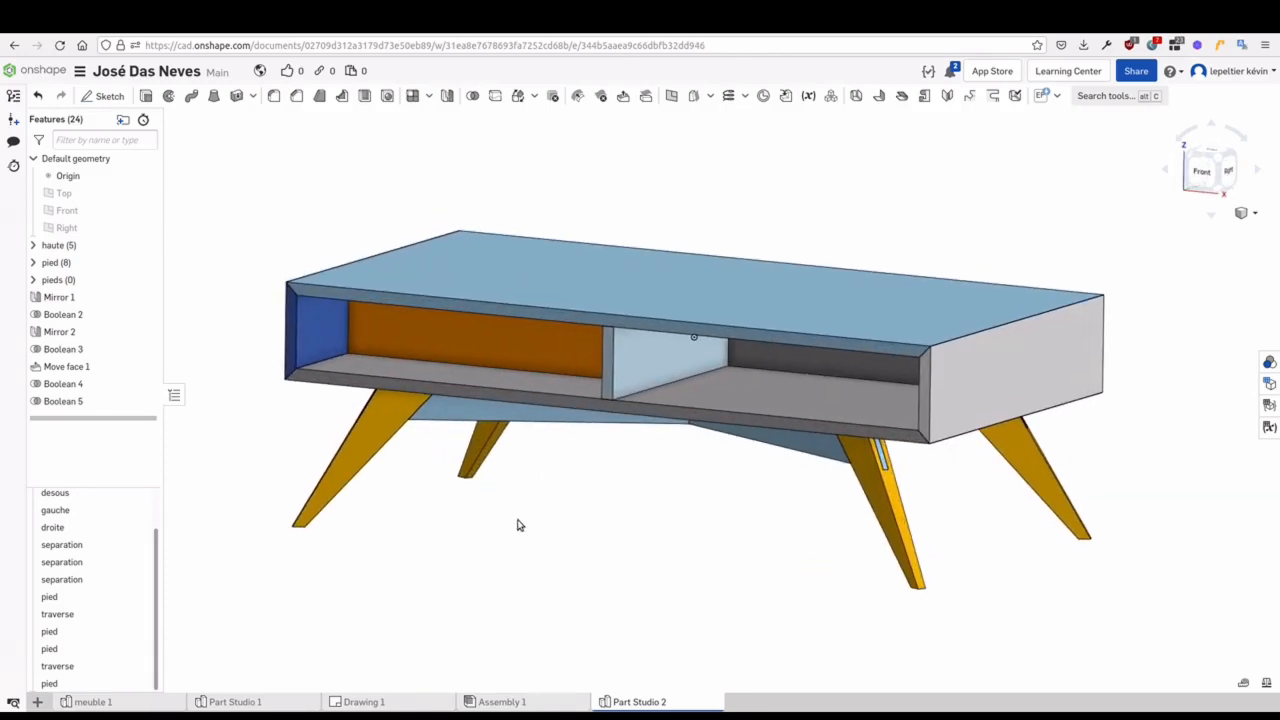
Move the features from Mirror 1 through Boolean 5 into the pieds folder and create a new folder named facade
left_click(60, 297)
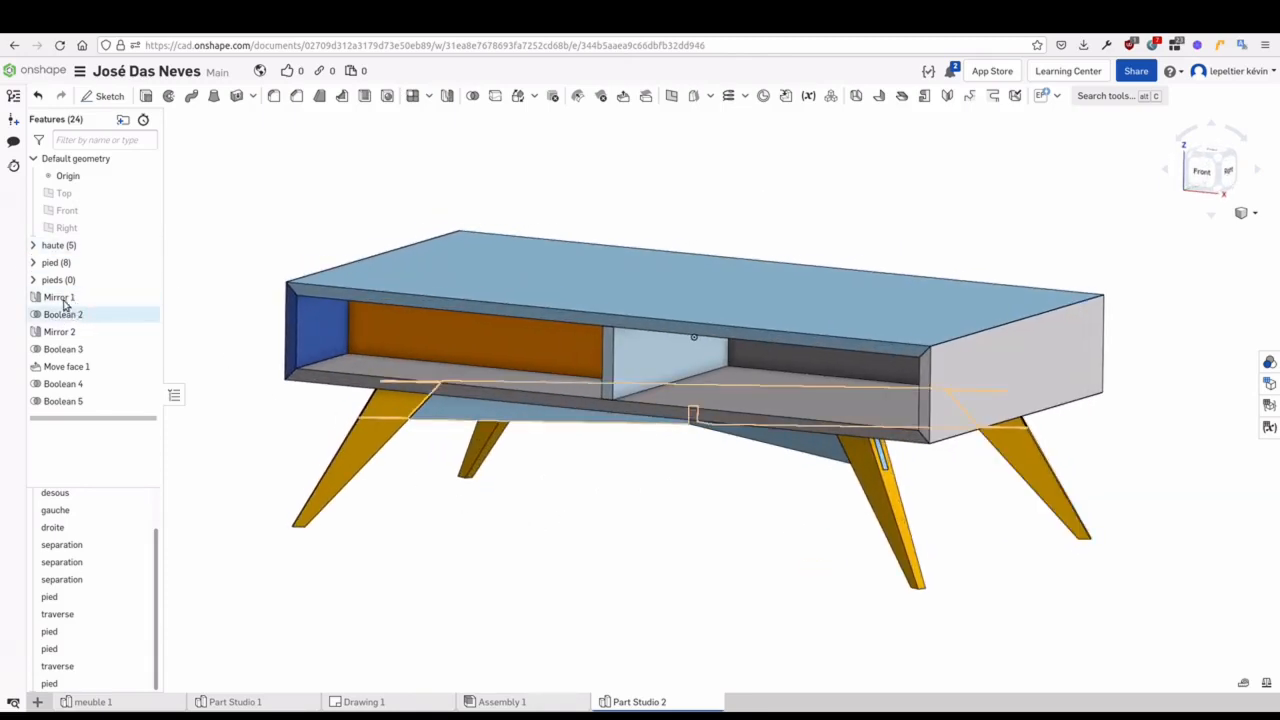
left_click(67, 384, "shift")
left_click_drag(67, 384, 58, 280)
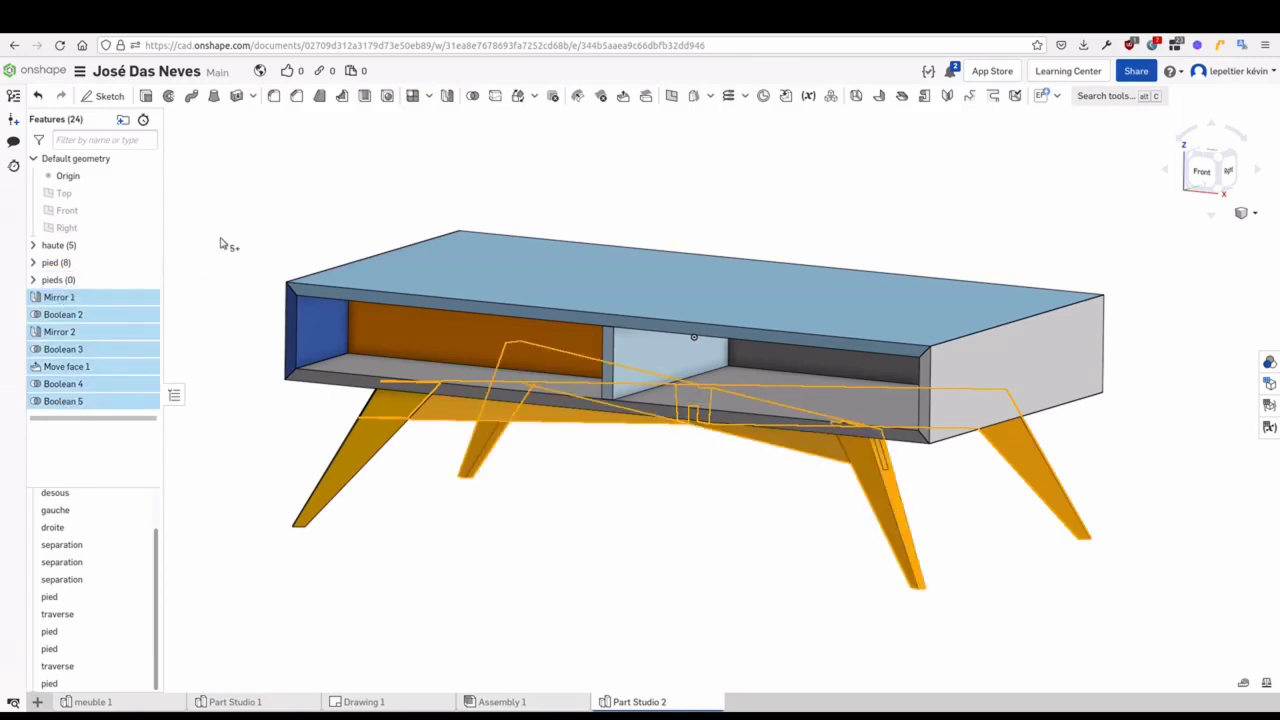
left_click(123, 120)
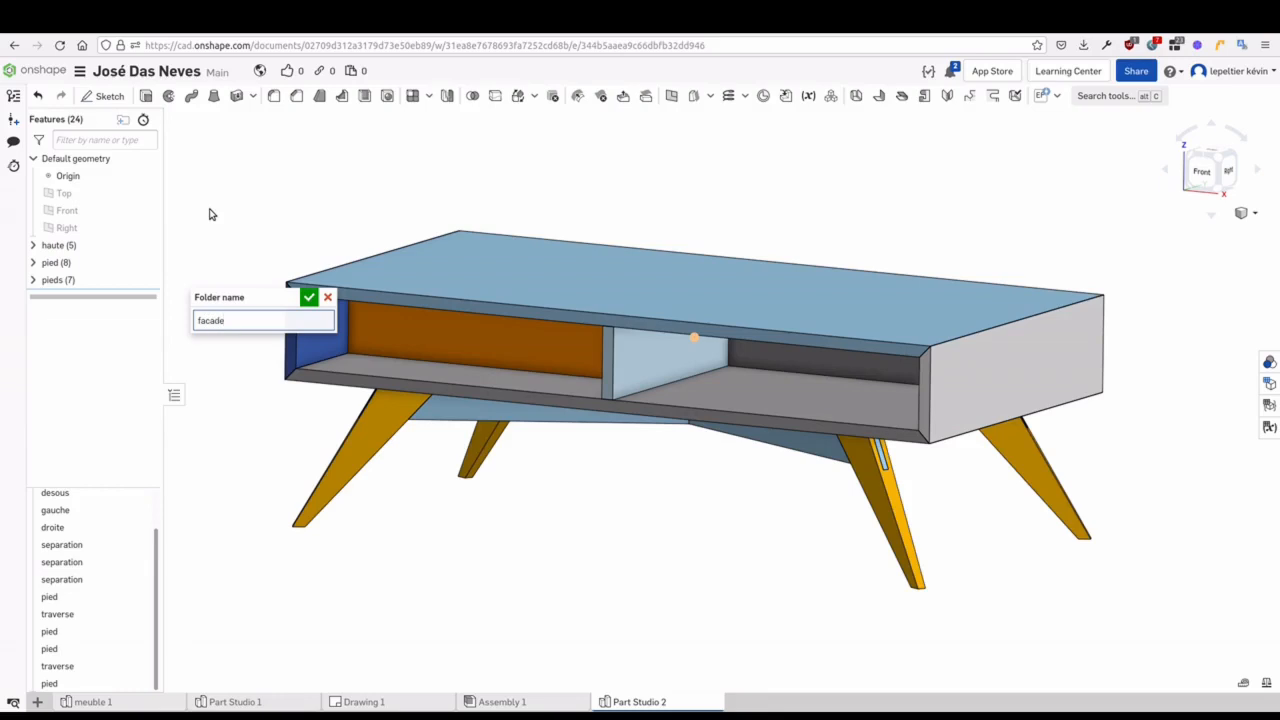
key("Return")
Start a sketch on the front face of the cabinet's bottom panel and view the model from the front
middle_click_drag(641, 608, 641, 614)
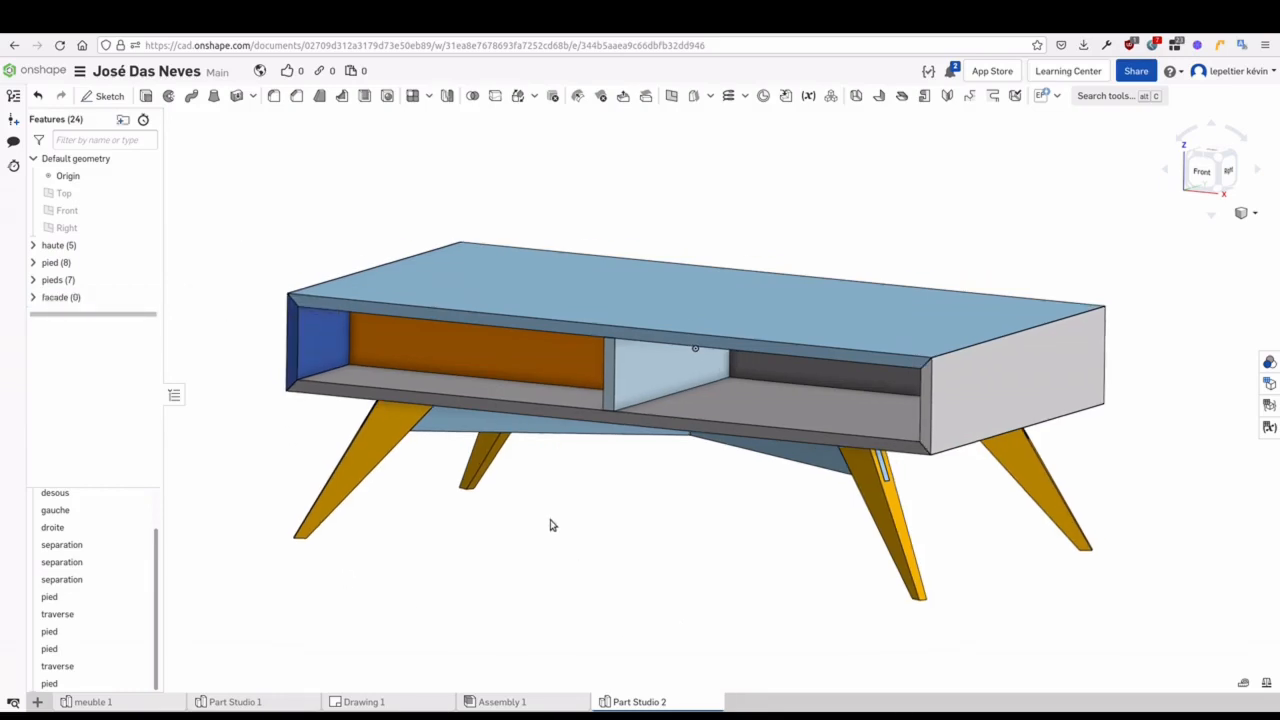
right_click_drag(558, 524, 550, 526)
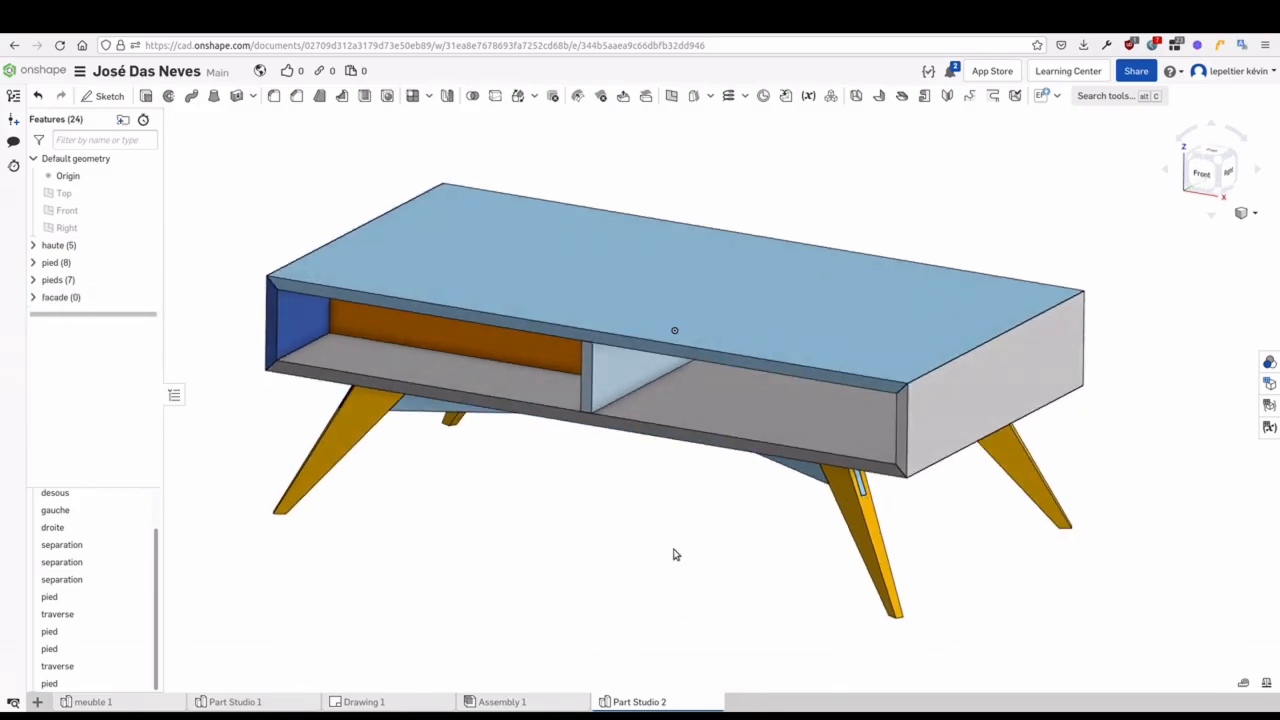
scroll(68, 622, "up", 2)
middle_click_drag(507, 571, 501, 556)
middle_click_drag(547, 487, 543, 492)
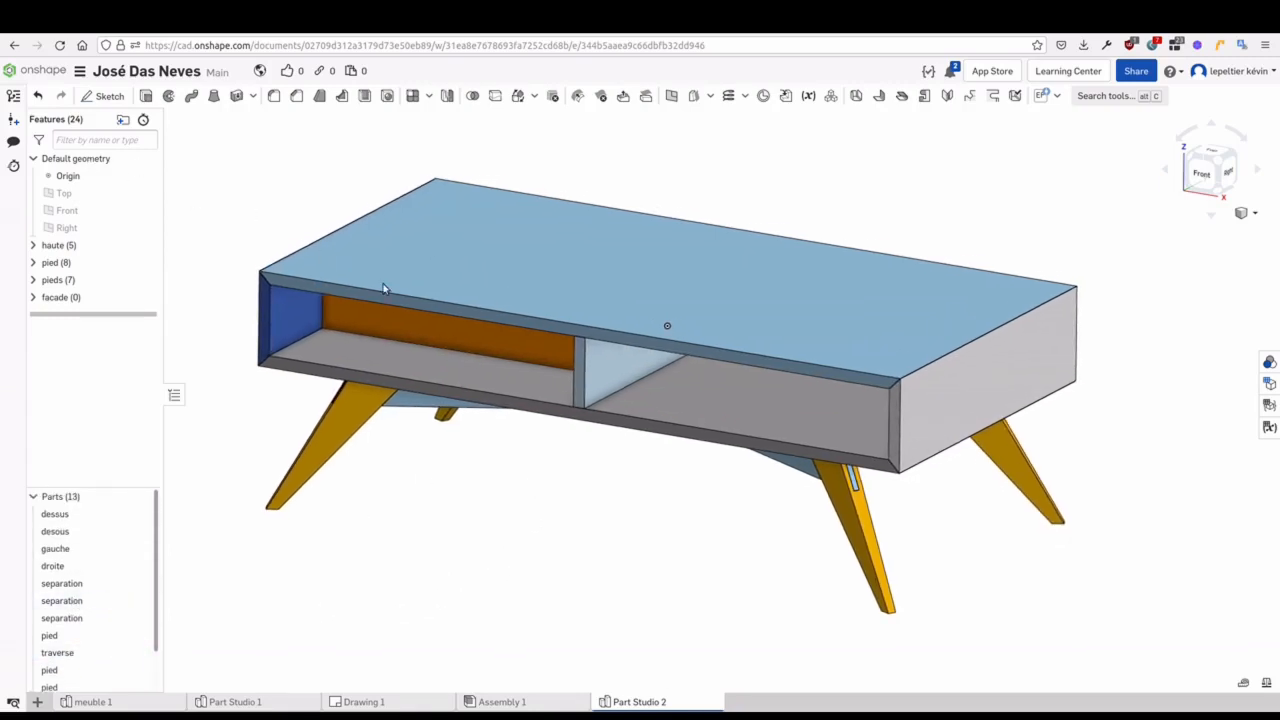
left_click(119, 101)
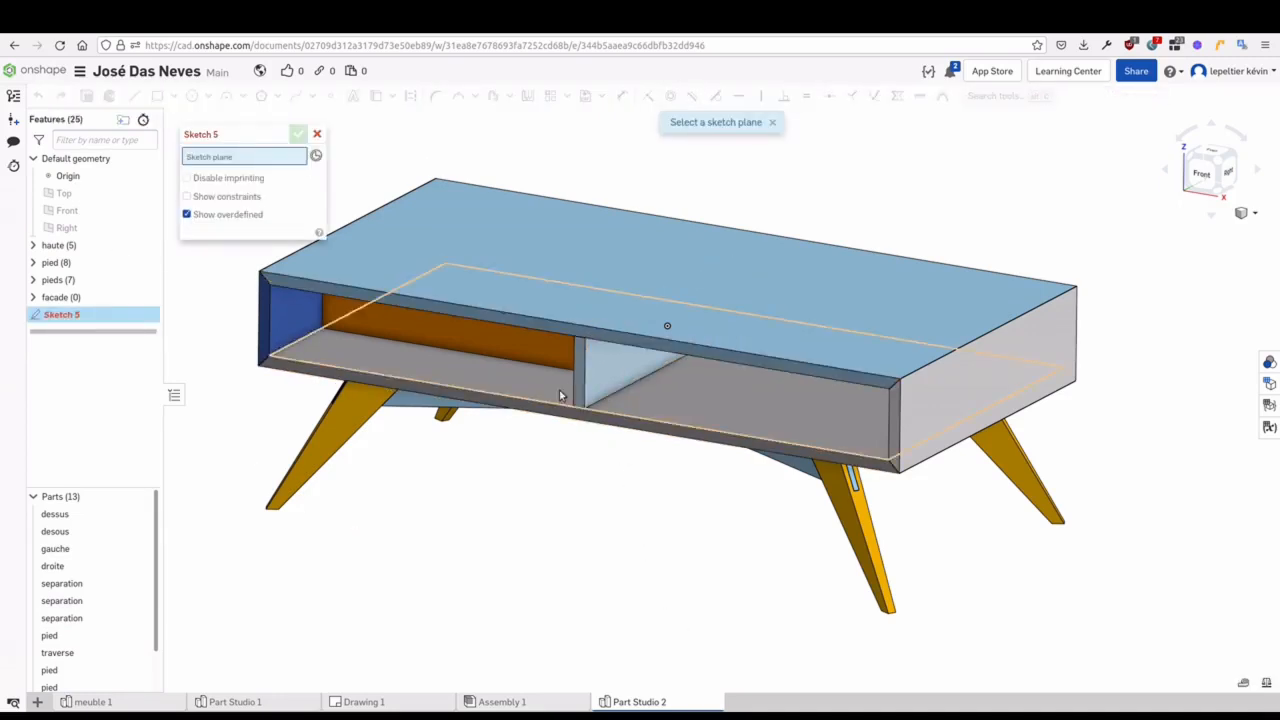
left_click(651, 432)
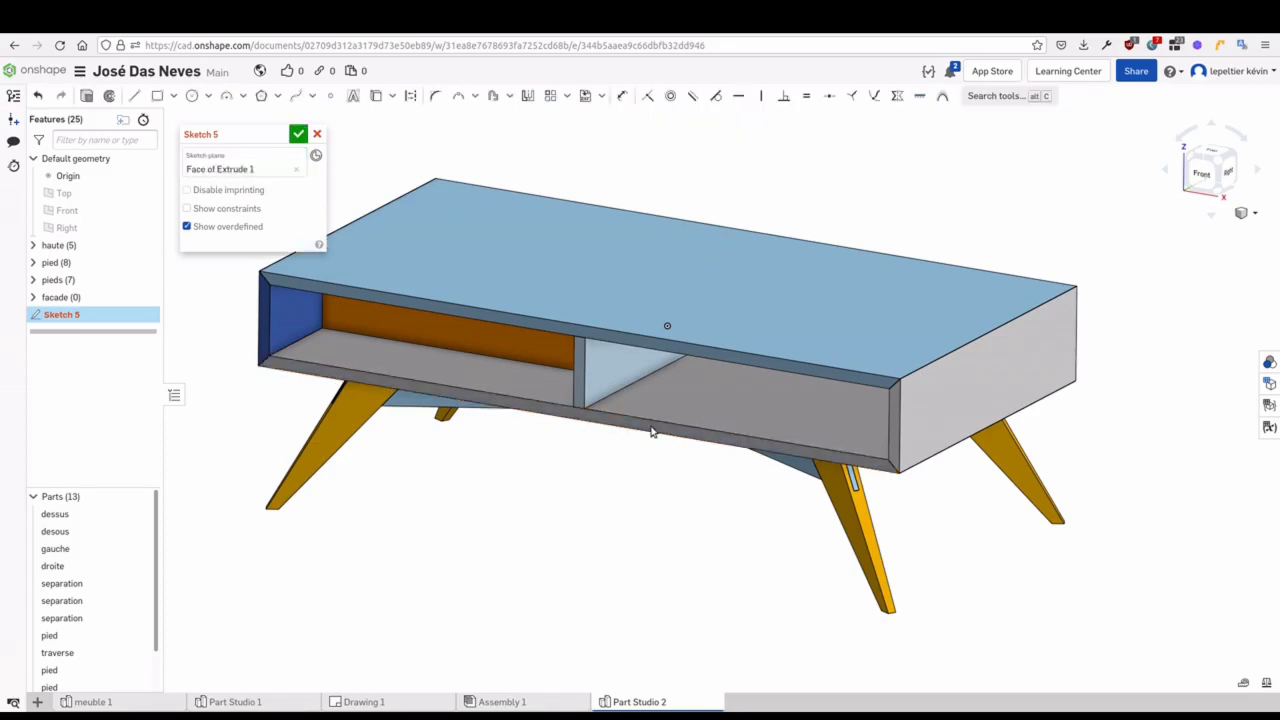
left_click(1204, 178)
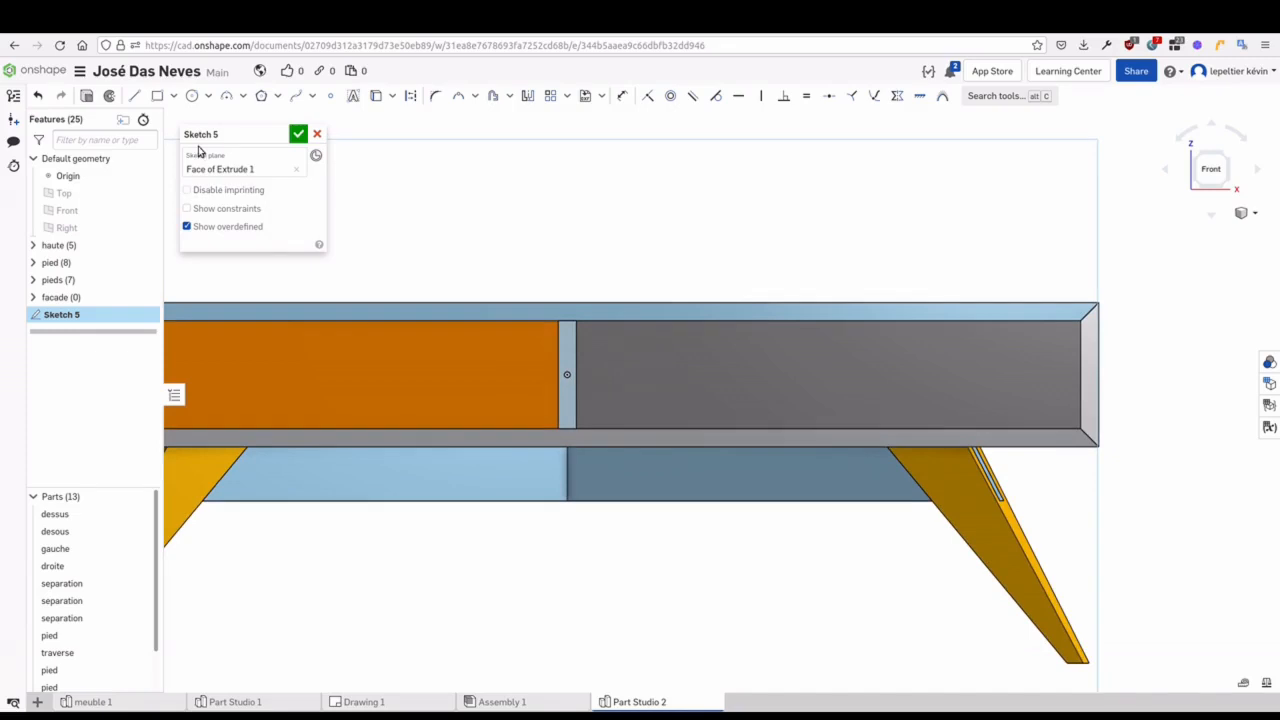
Draw a rectangle about 45 mm wide from the upper left corner of the right compartment, against the central separation
left_click(157, 97)
scroll(705, 381, "up", 5)
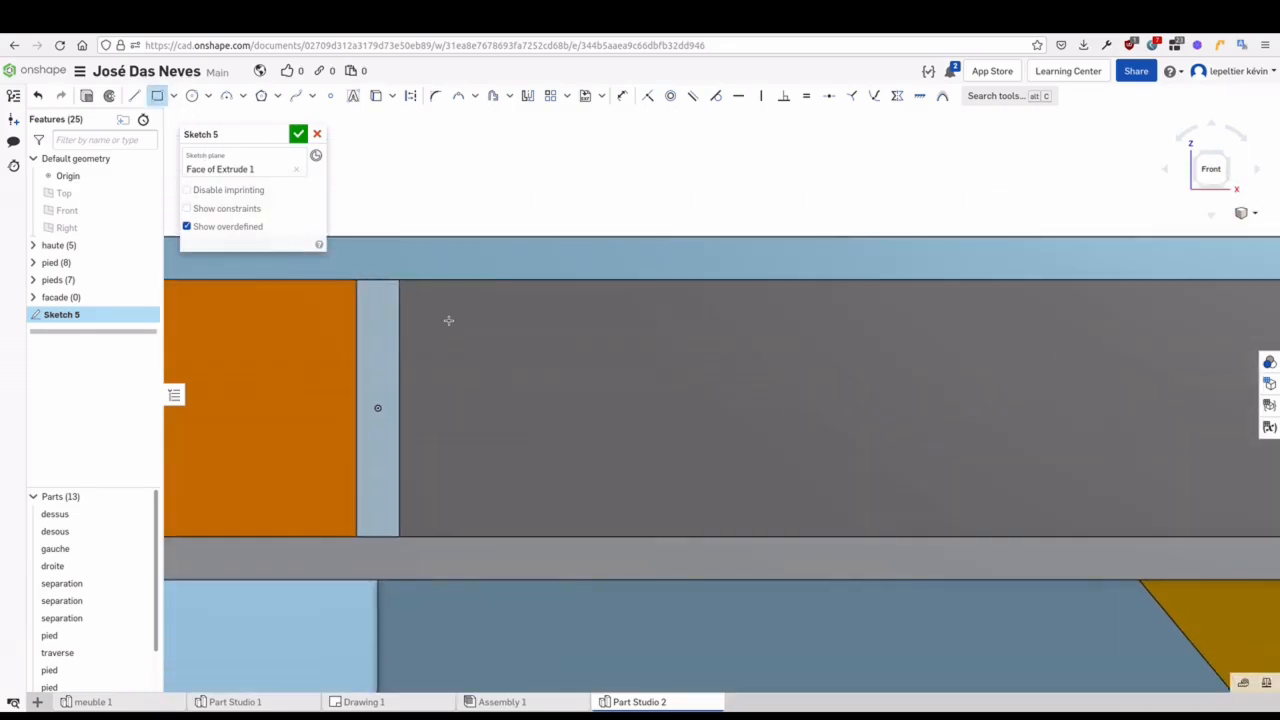
left_click(399, 281)
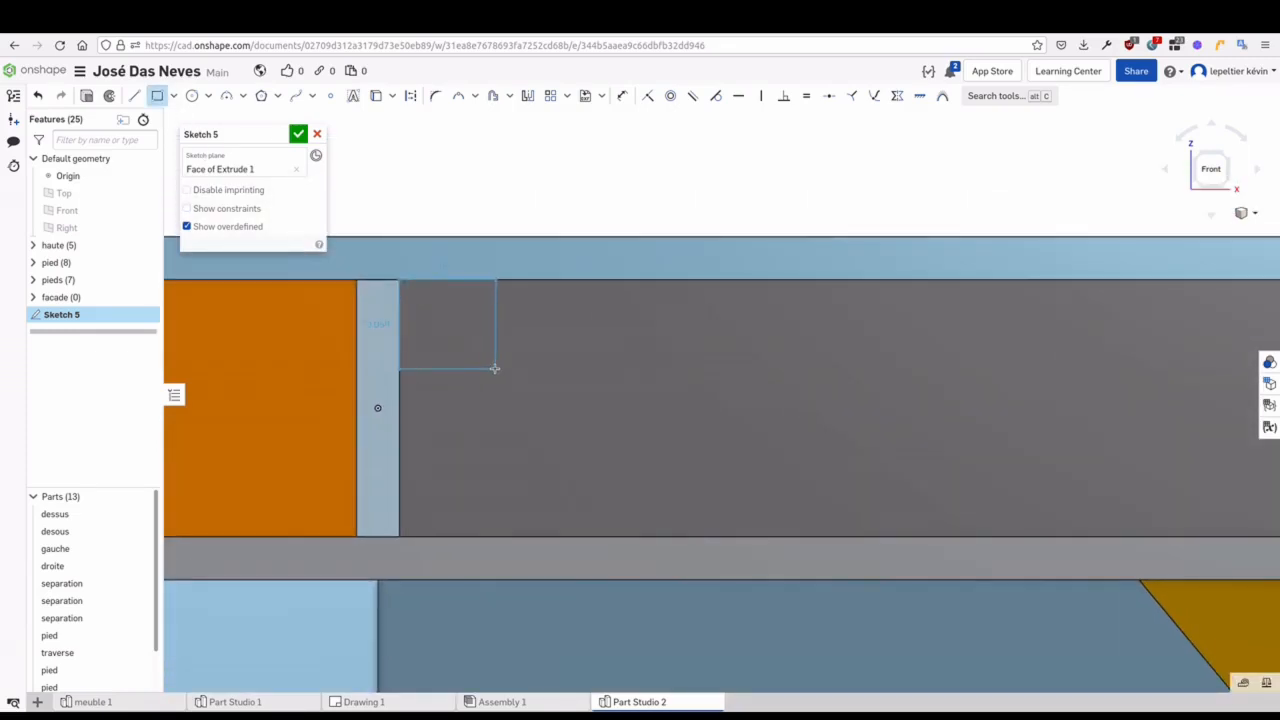
left_click(496, 368)
left_click(160, 96)
middle_click_drag(597, 199, 625, 199)
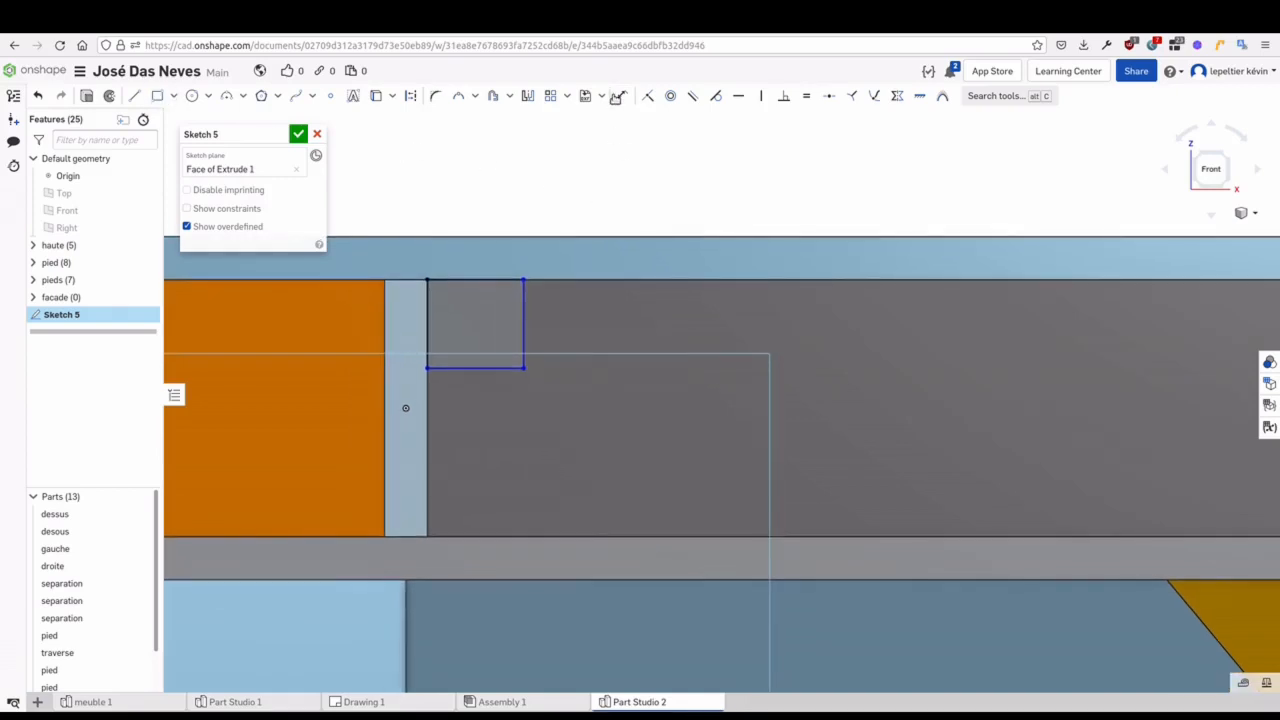
Set the rectangle's width to 40 mm, make it square, and finish the sketch
left_click(479, 273)
left_click(496, 210)
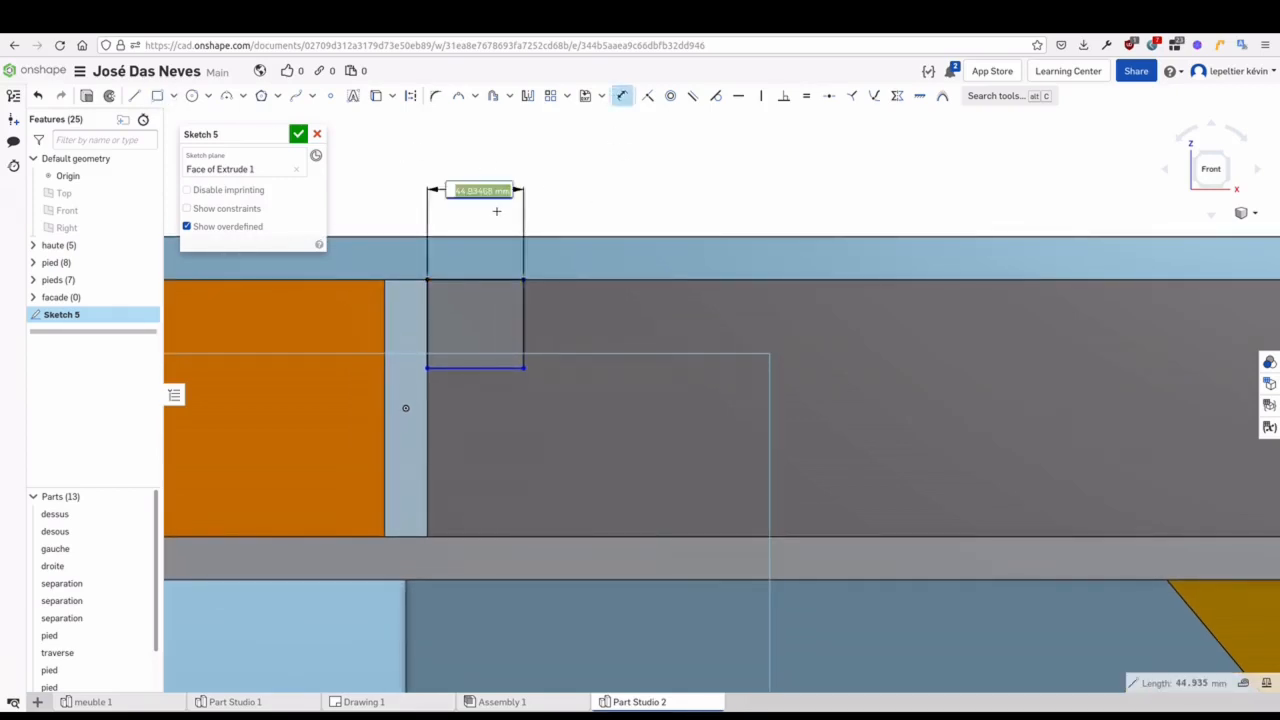
type("40")
key("Return")
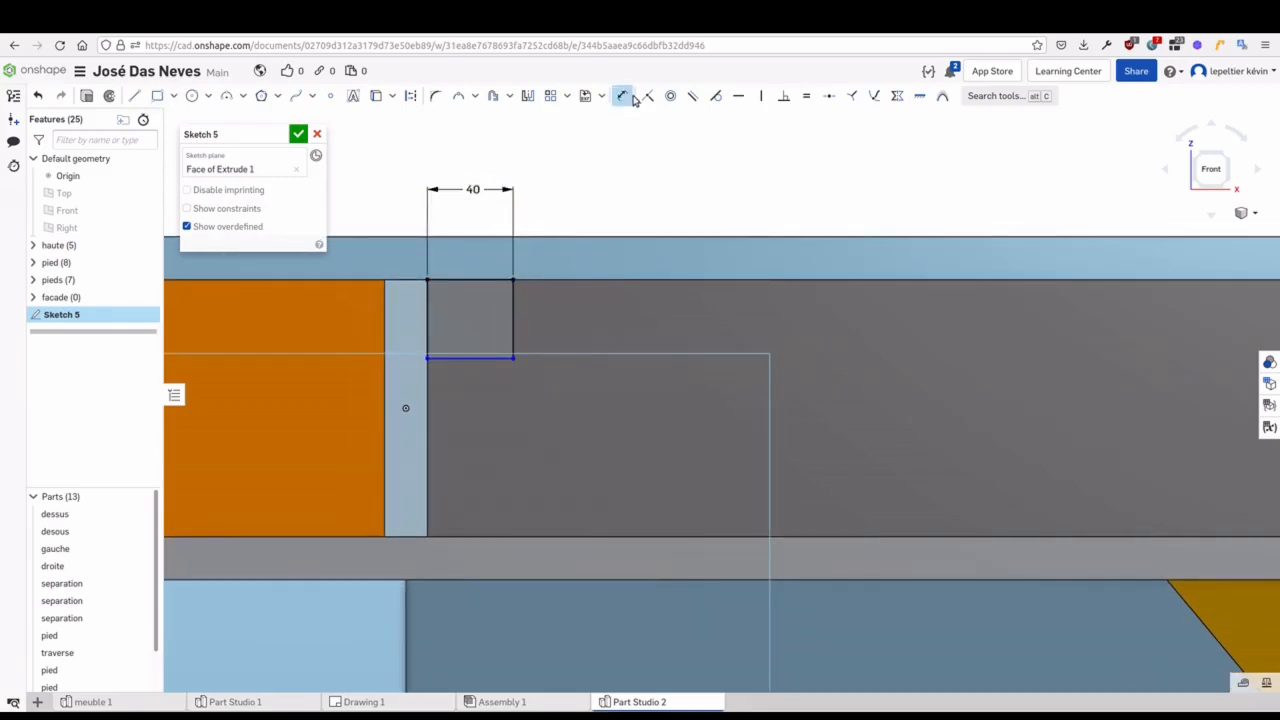
left_click(493, 281)
scroll(714, 220, "down", 3)
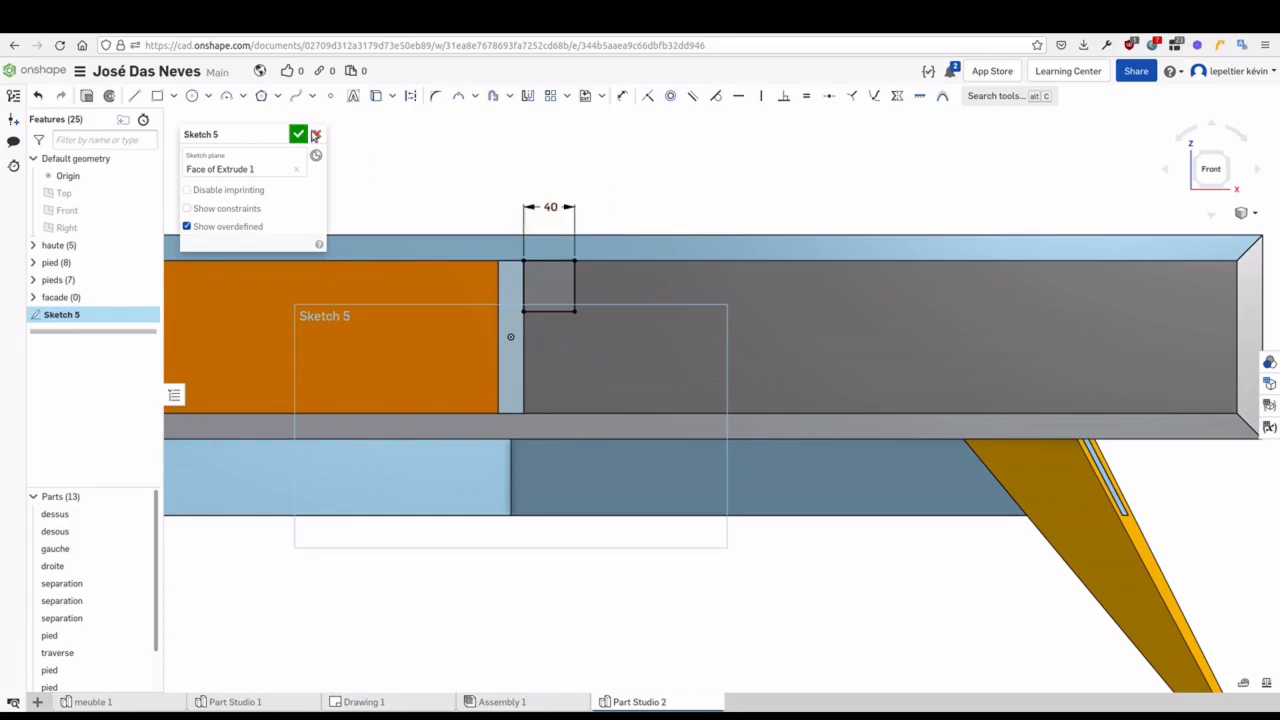
key("Return")
Extrude the square 10 mm toward the inside of the compartment as a new part
mouse_move(566, 191)
right_mouse_down()
mouse_move(688, 186)
mouse_move(484, 323)
right_mouse_up()
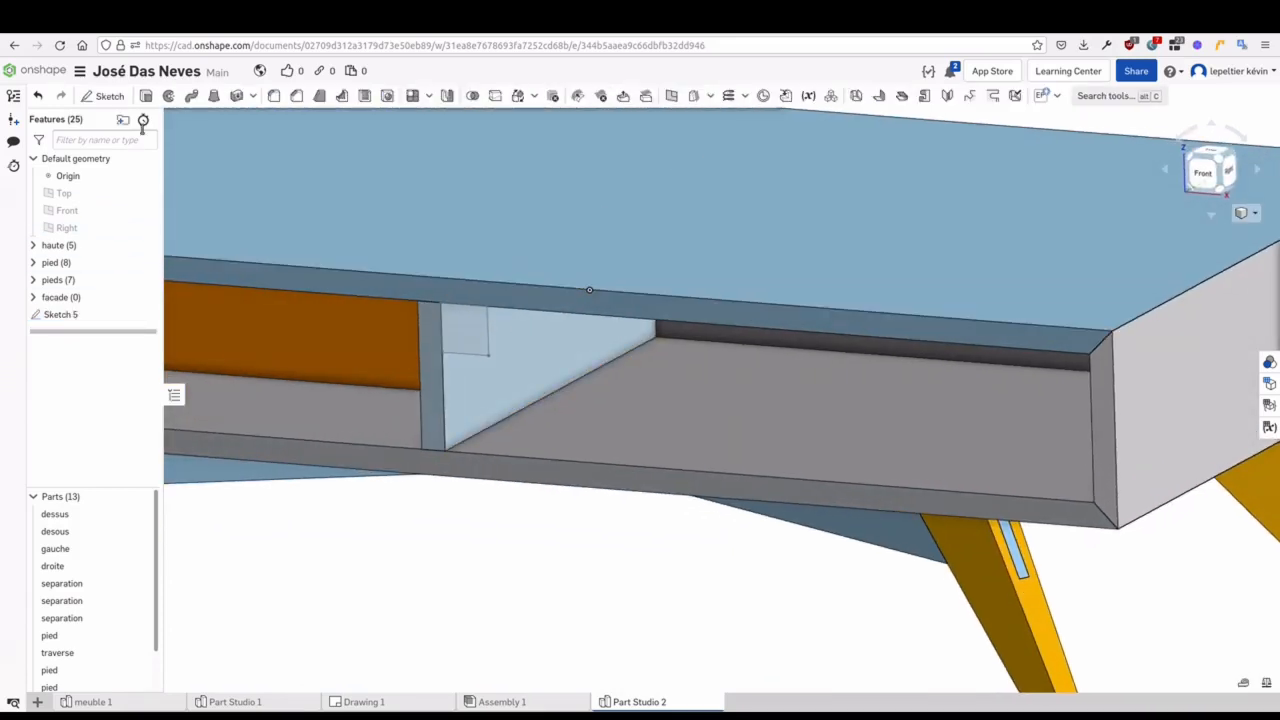
scroll(461, 337, "up", 4)
left_click(488, 338)
middle_click_drag(488, 338, 504, 406)
left_click(283, 243)
key("Return")
left_click(316, 226)
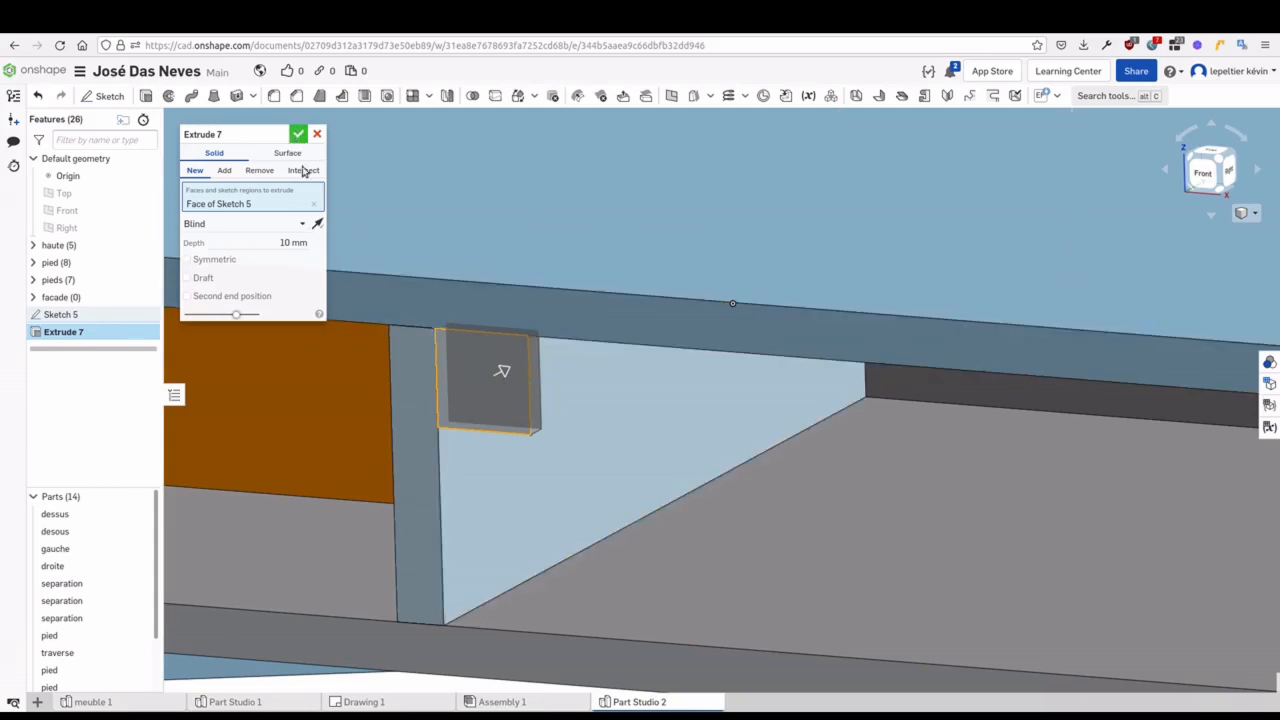
left_click(299, 134)
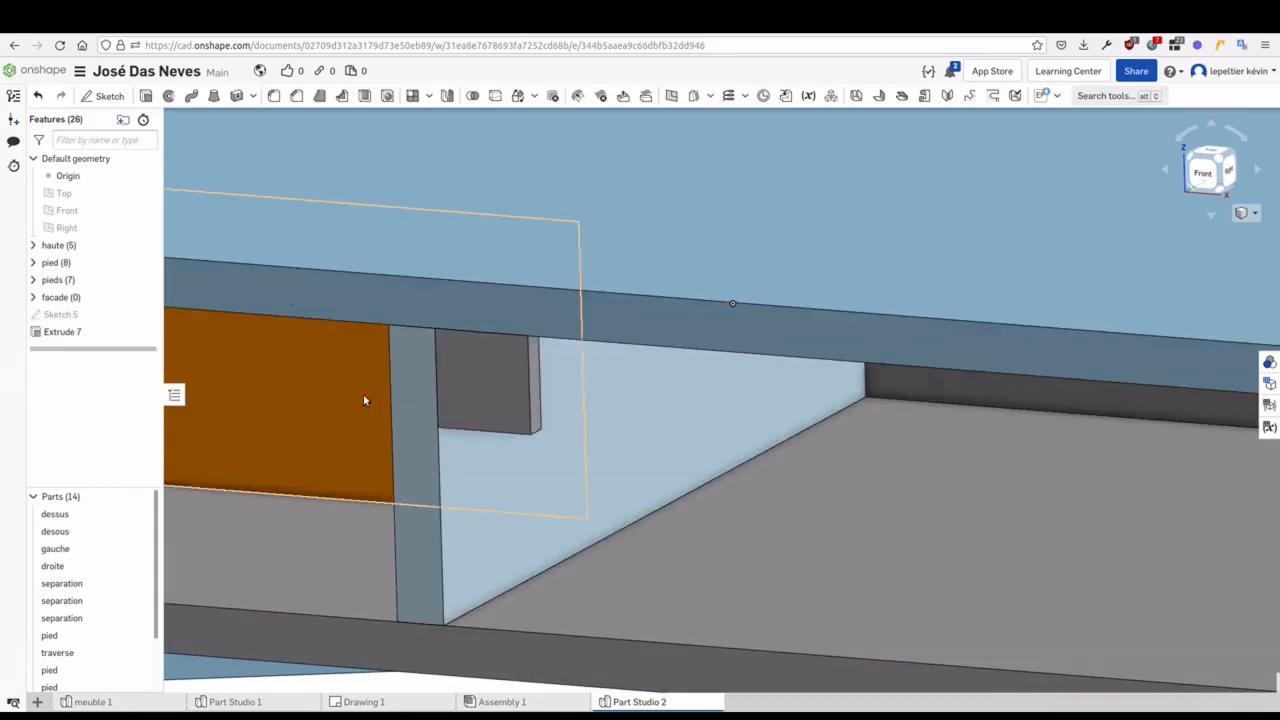
Hide the dessus part and the central separation next to the new block
left_click(137, 514)
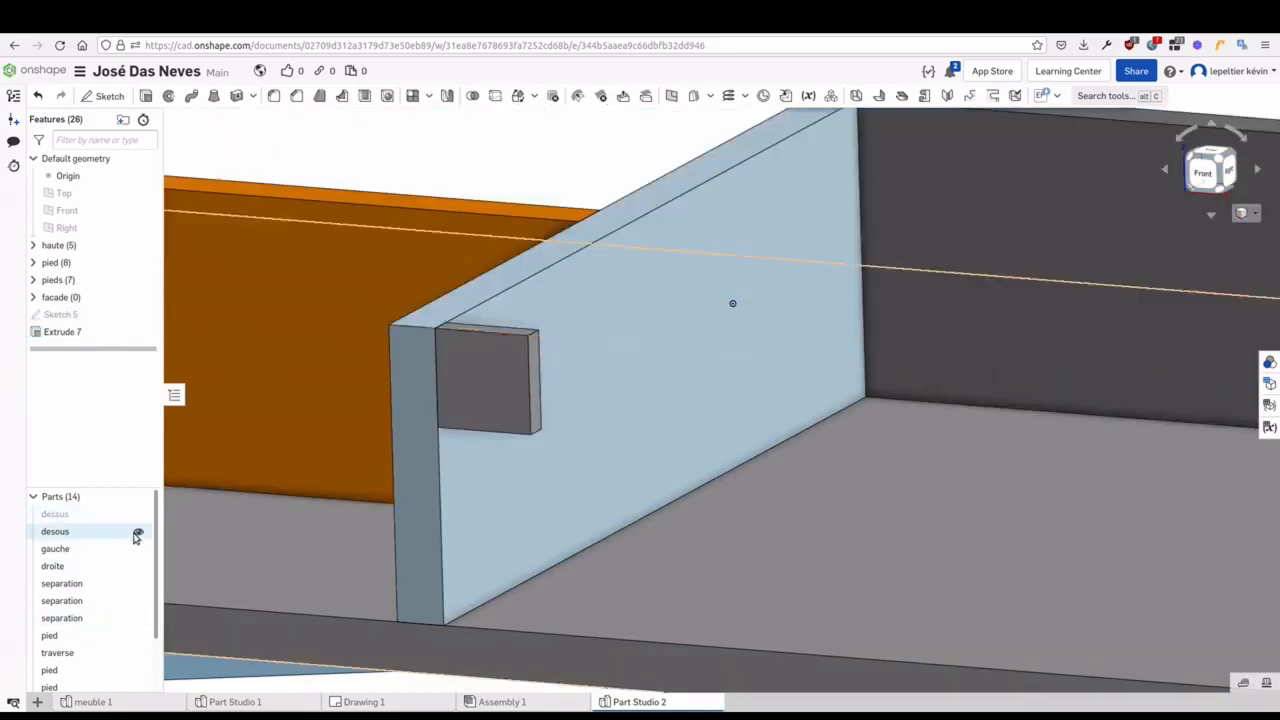
left_click(137, 588)
scroll(559, 452, "up", 5)
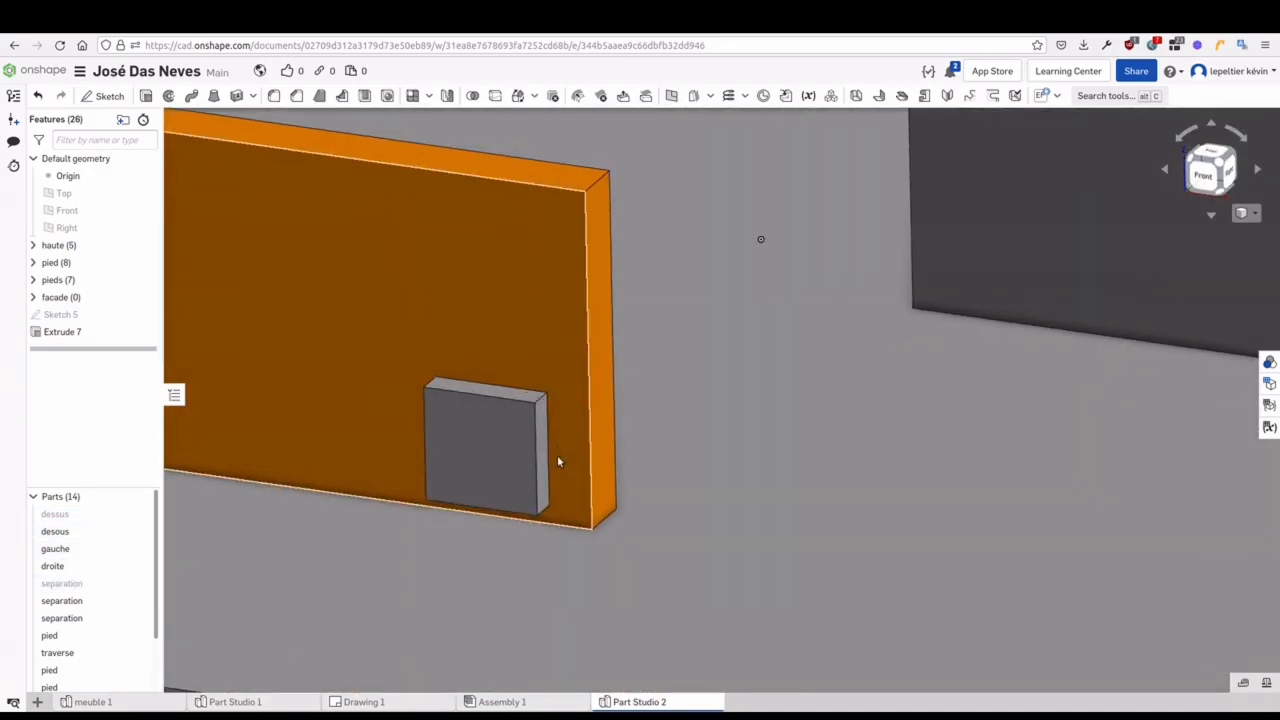
middle_click_drag(559, 462, 576, 432)
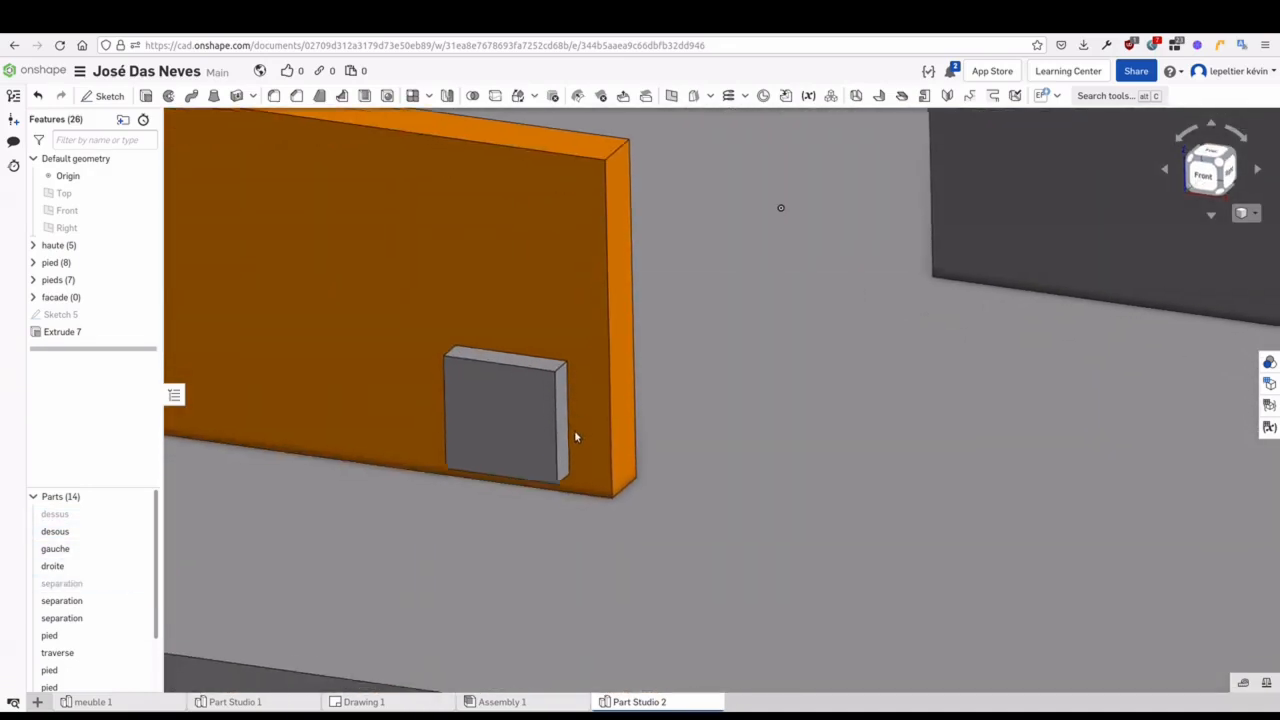
Draft the block's front face by 8.53 deg with its left side face as neutral plane, reversing the draft direction to slope inward
left_click(318, 96)
mouse_move(449, 431)
right_mouse_down()
mouse_move(483, 429)
mouse_move(455, 408)
mouse_move(427, 424)
right_mouse_up()
left_click(449, 405)
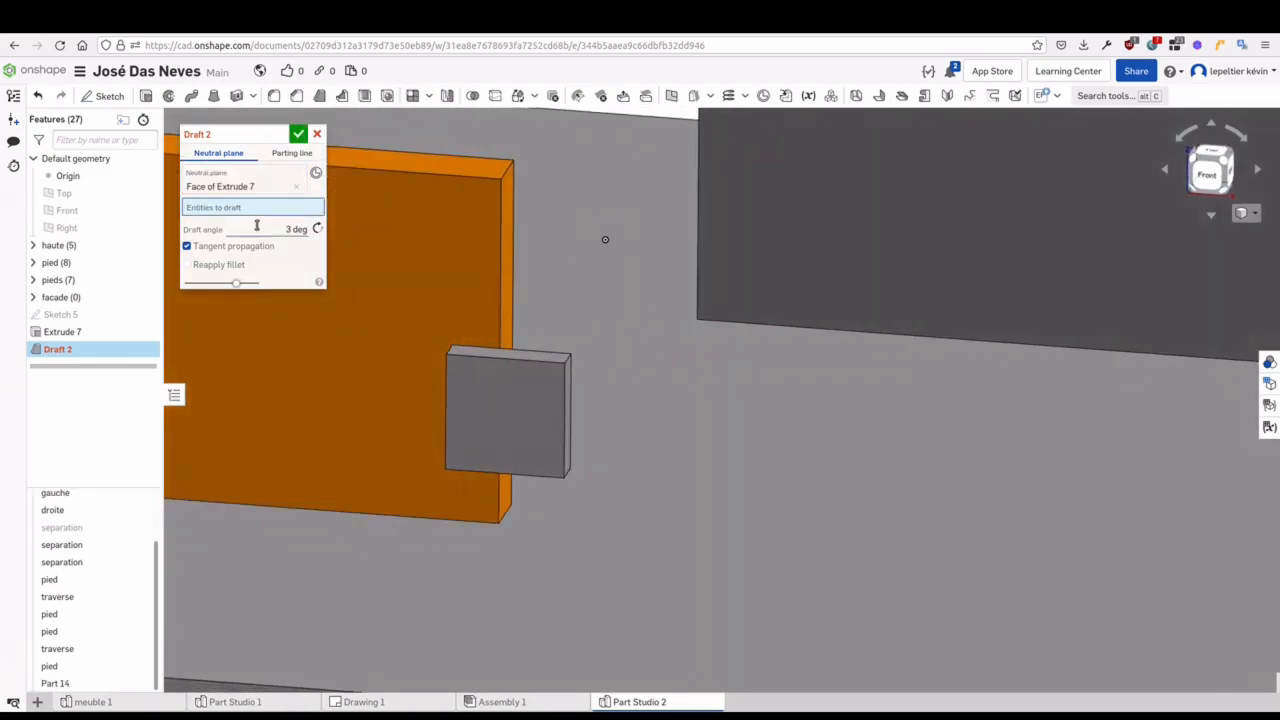
left_click(530, 413)
right_click_drag(530, 413, 512, 438)
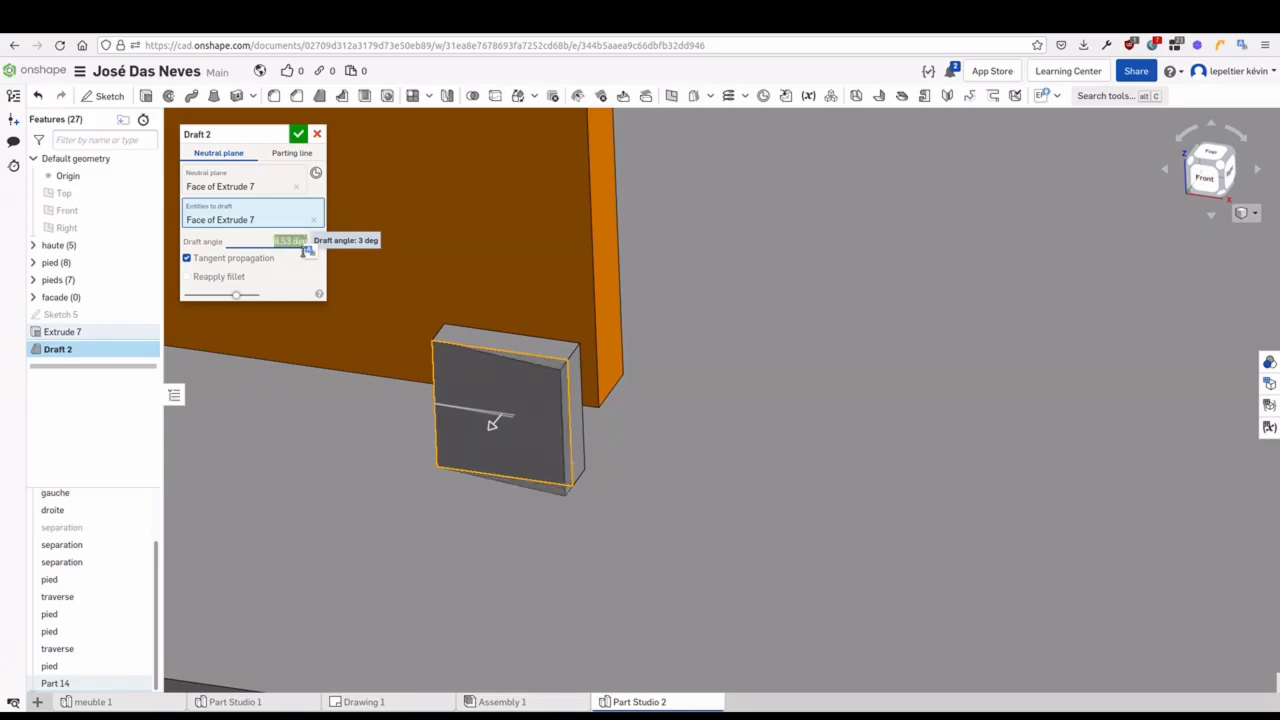
left_click(317, 241)
right_click_drag(437, 316, 390, 427)
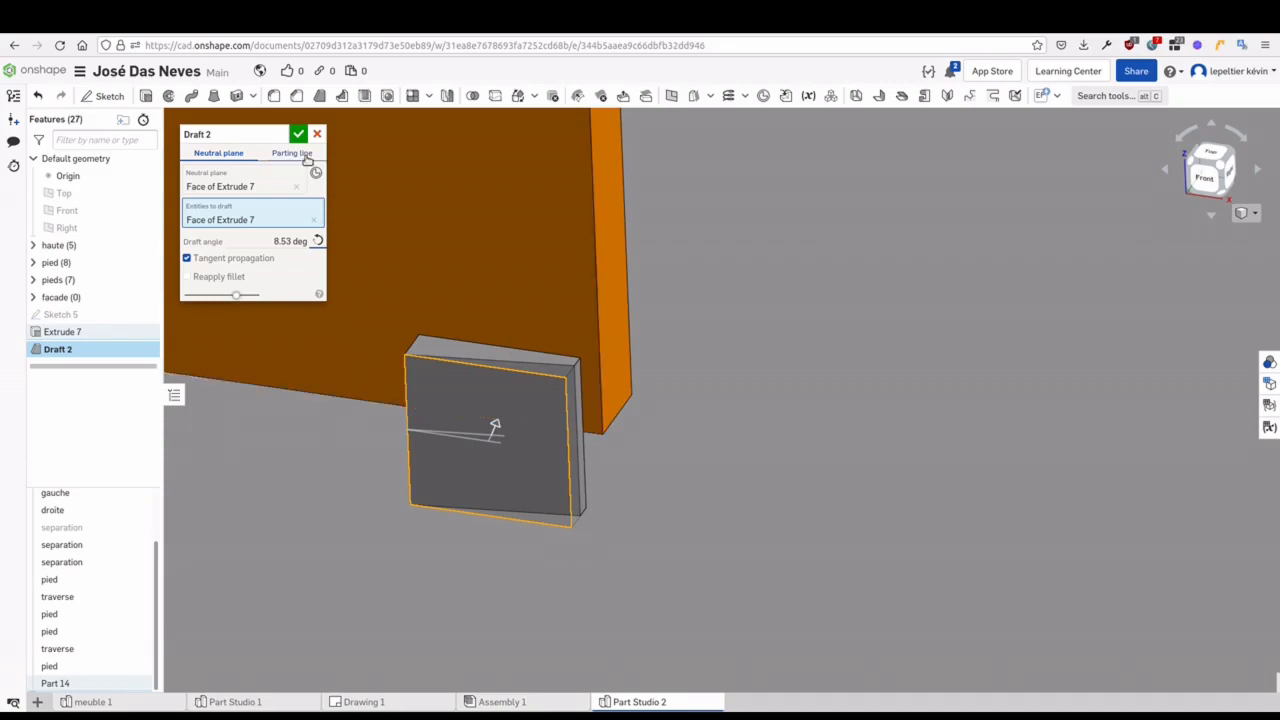
key("Return")
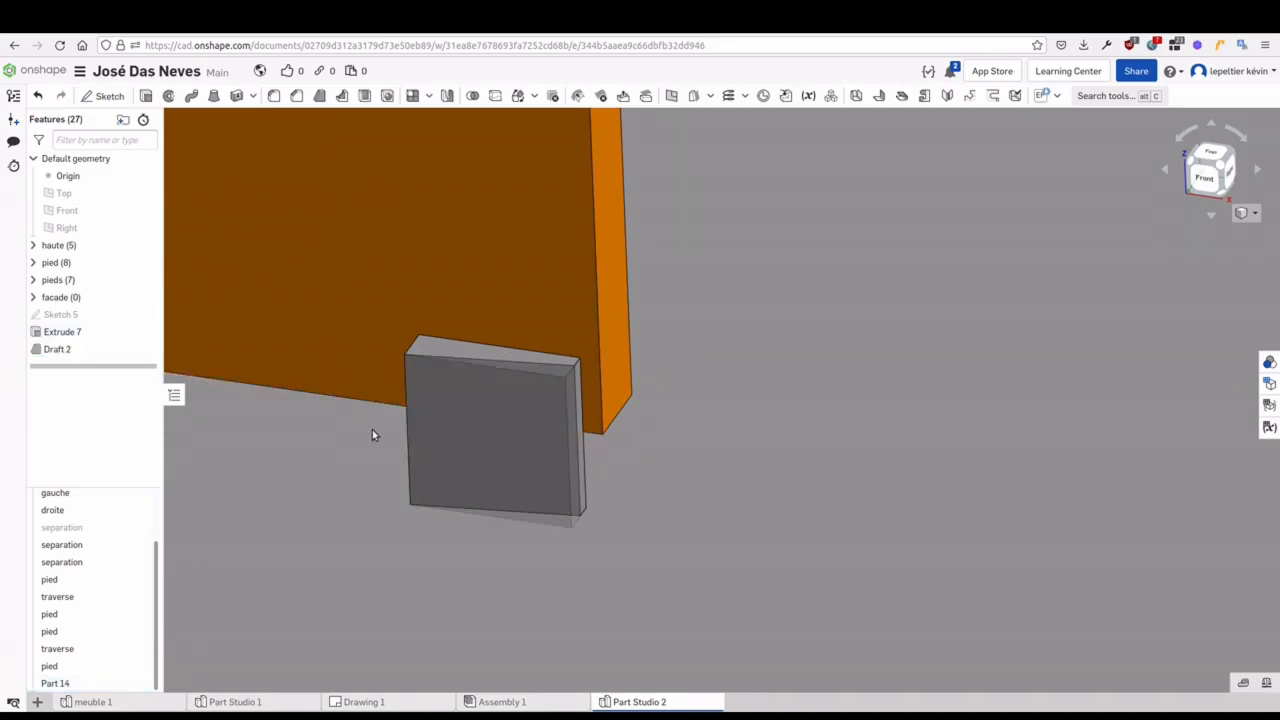
Roll the feature history back to before the draft and start a sketch on the block's top face
left_click_drag(114, 366, 110, 347)
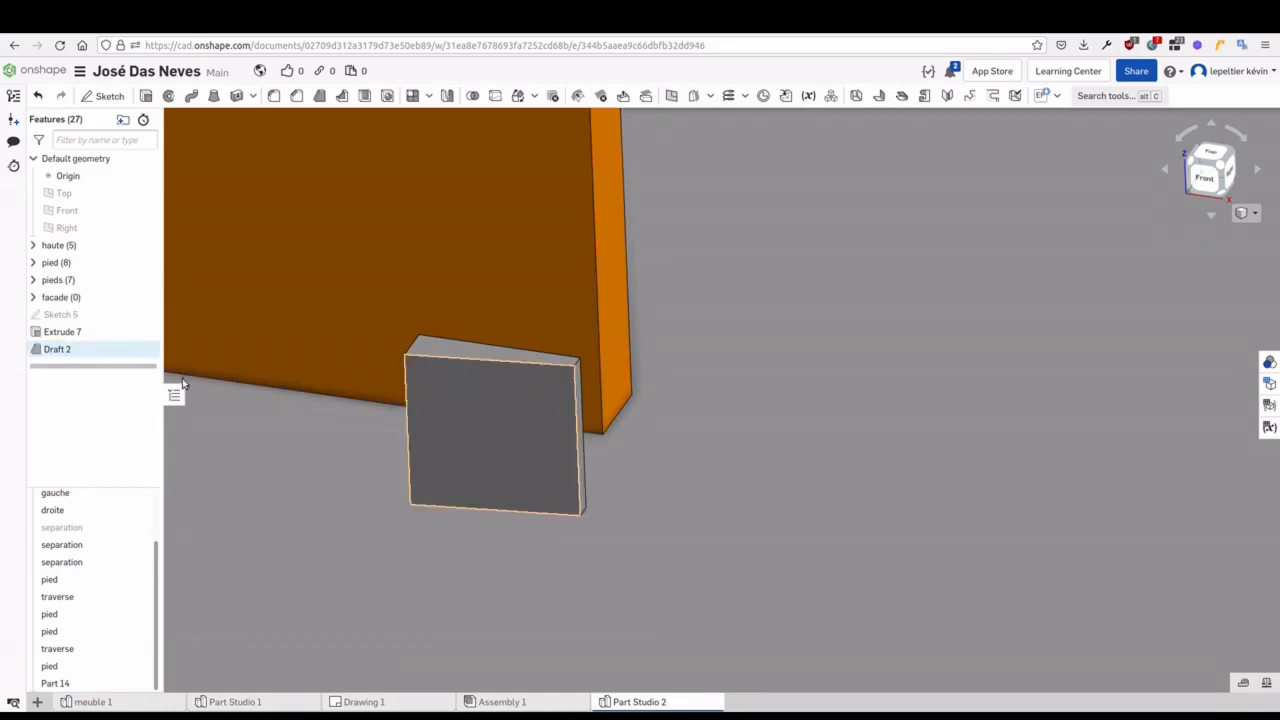
scroll(567, 377, "up", 3)
middle_click_drag(566, 378, 579, 384)
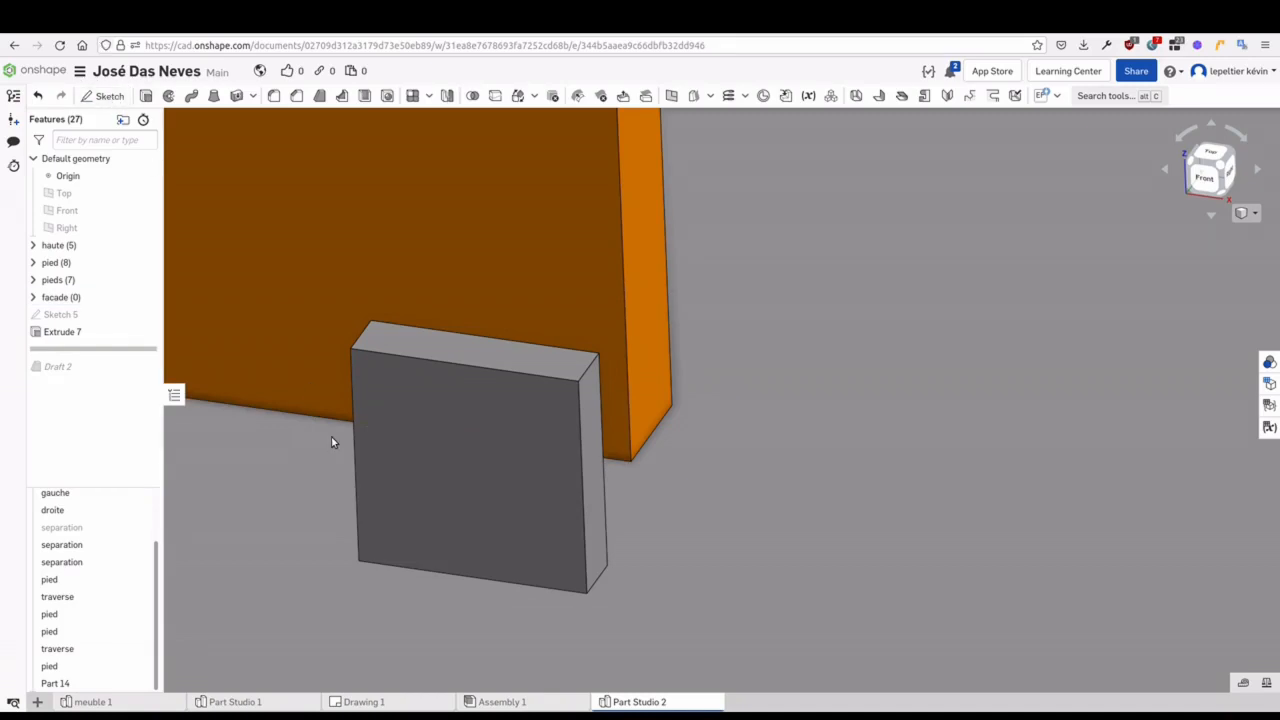
left_click(404, 346)
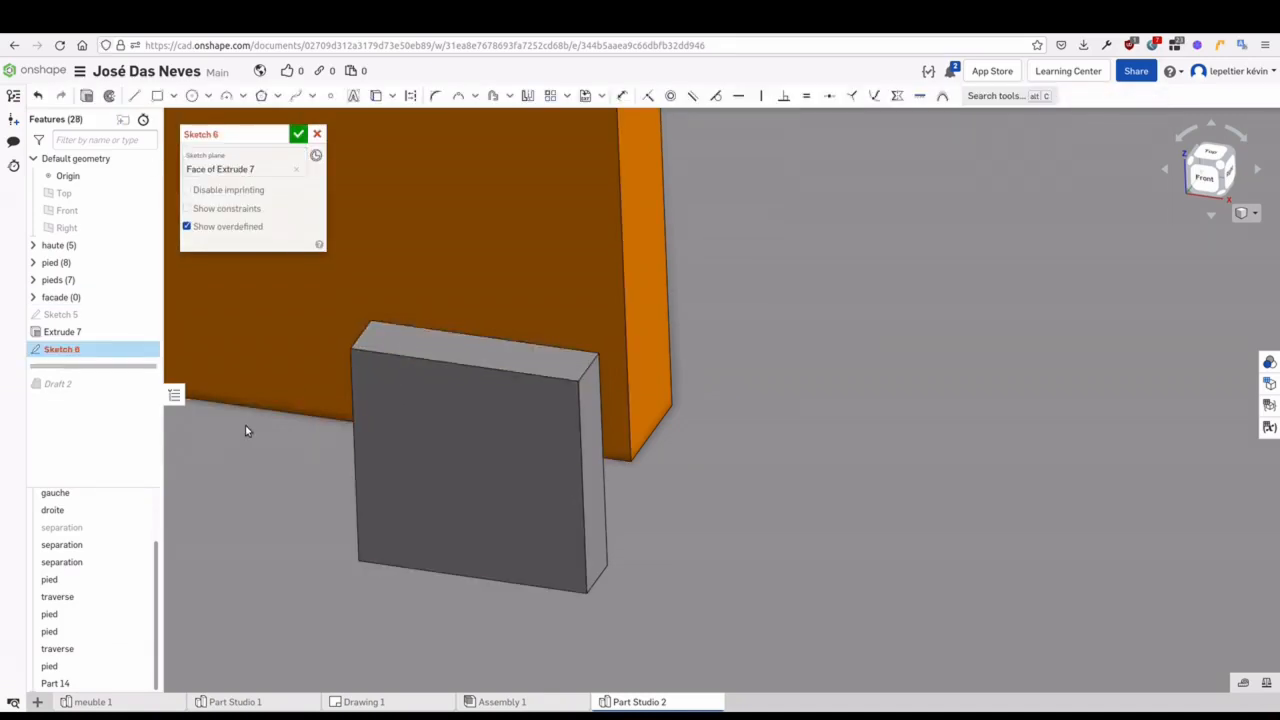
Draw a line along the top face's front edge and a slanted line from its left corner to the block's right edge
left_click(134, 95)
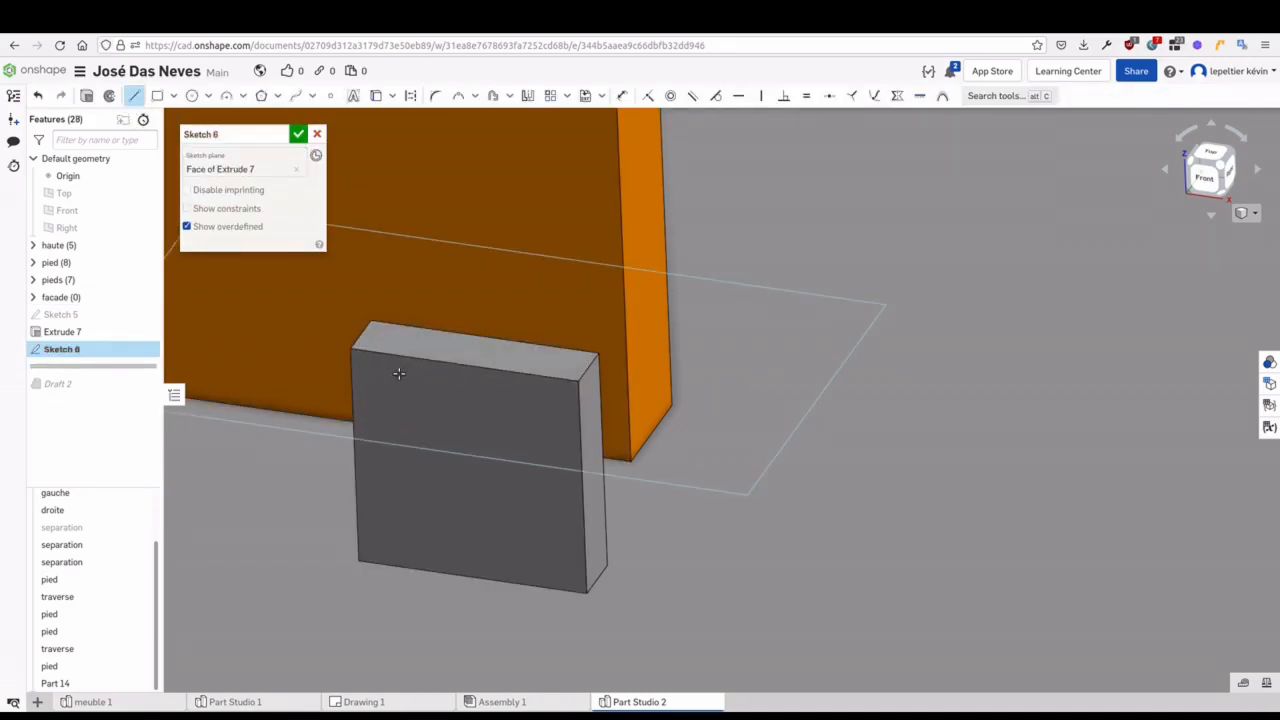
left_click(351, 348)
left_click(576, 381)
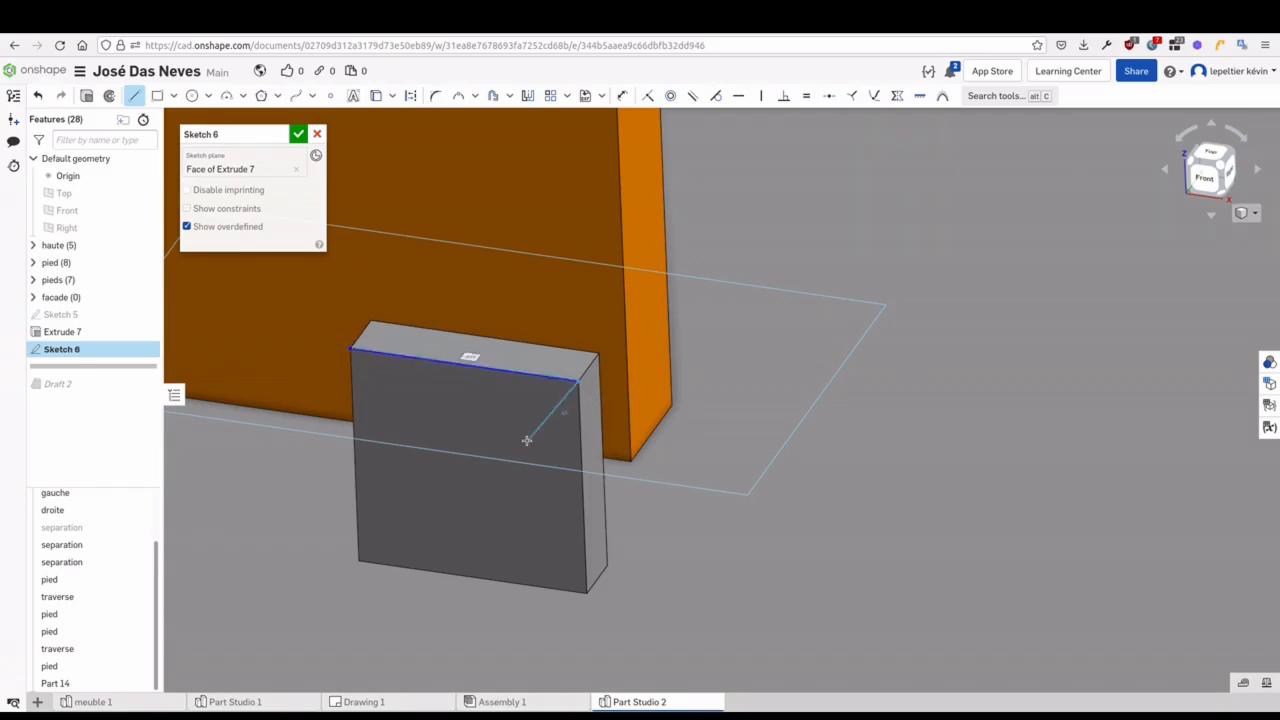
key("Escape")
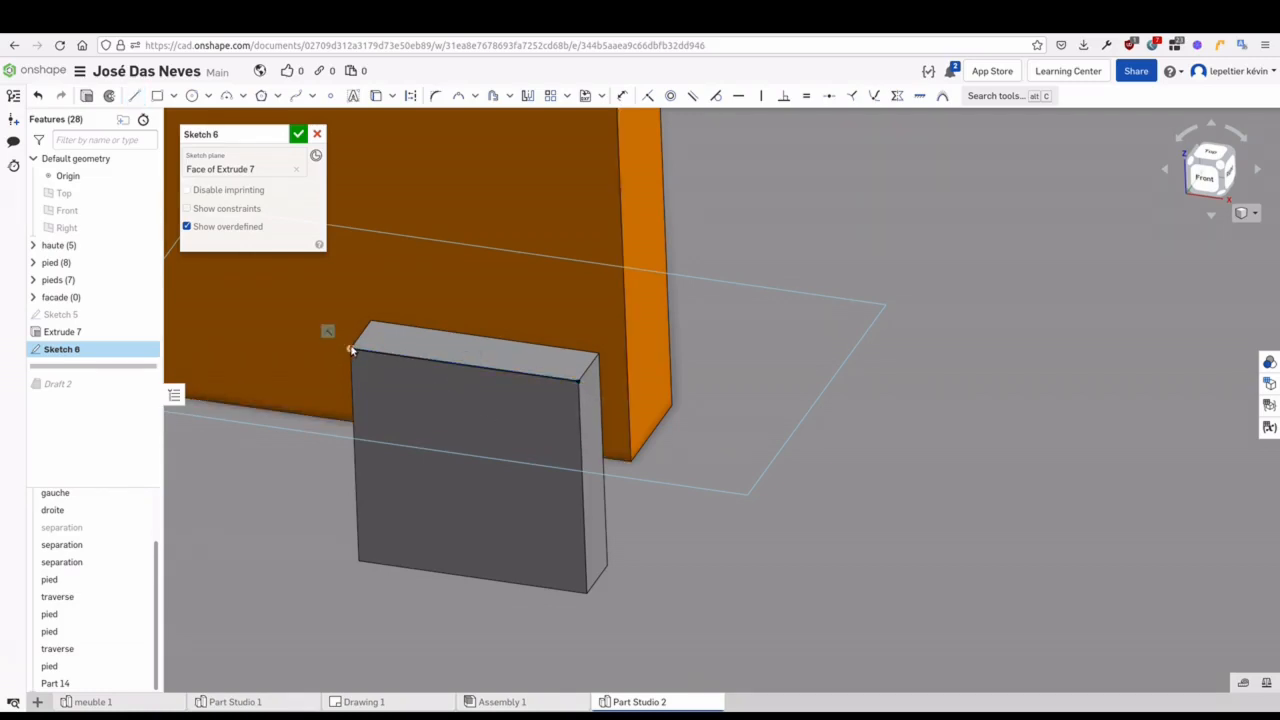
key("l")
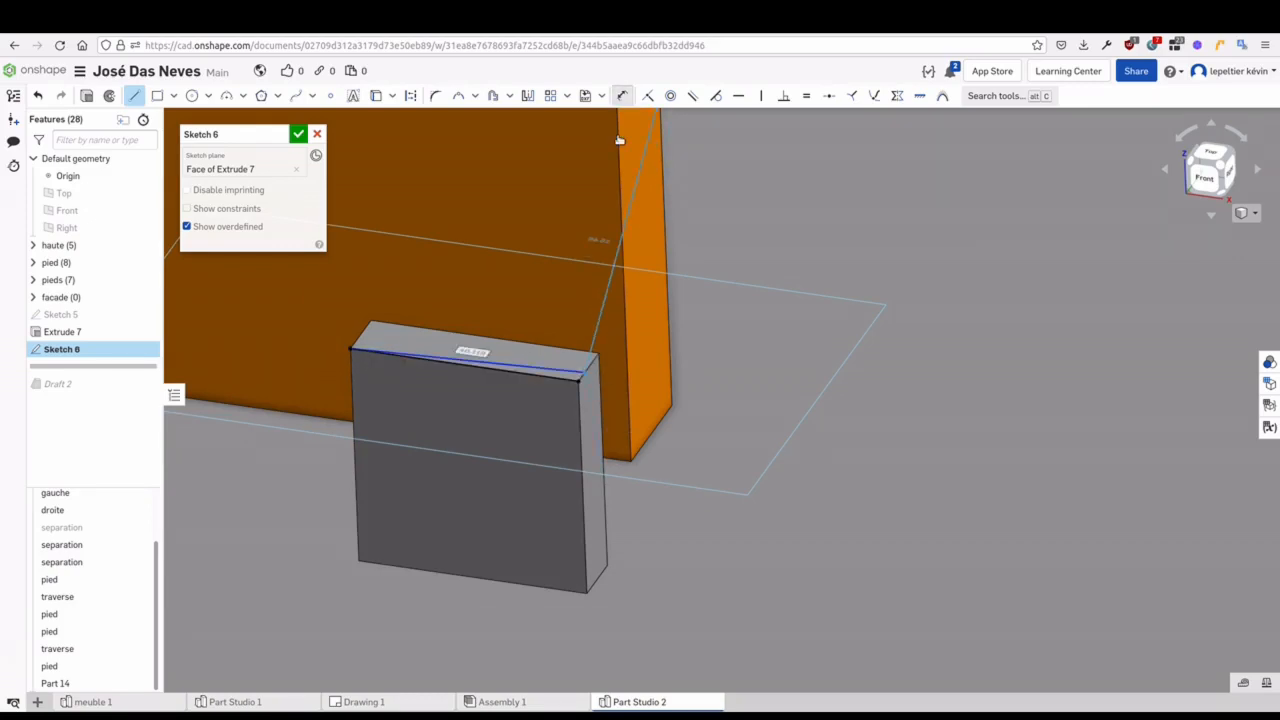
Dimension the slanted line's right end 6 mm from the block's front corner
left_click(621, 95)
scroll(592, 359, "up", 3)
scroll(592, 359, "up", 2)
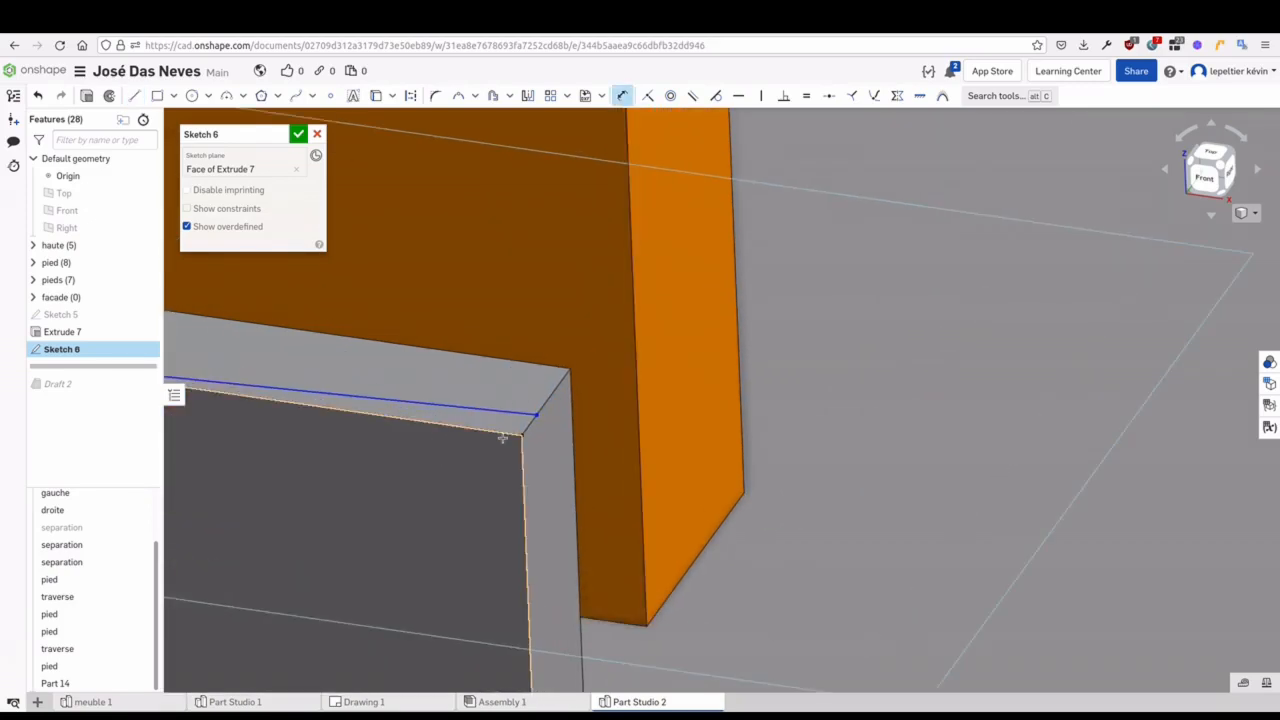
left_click(553, 433)
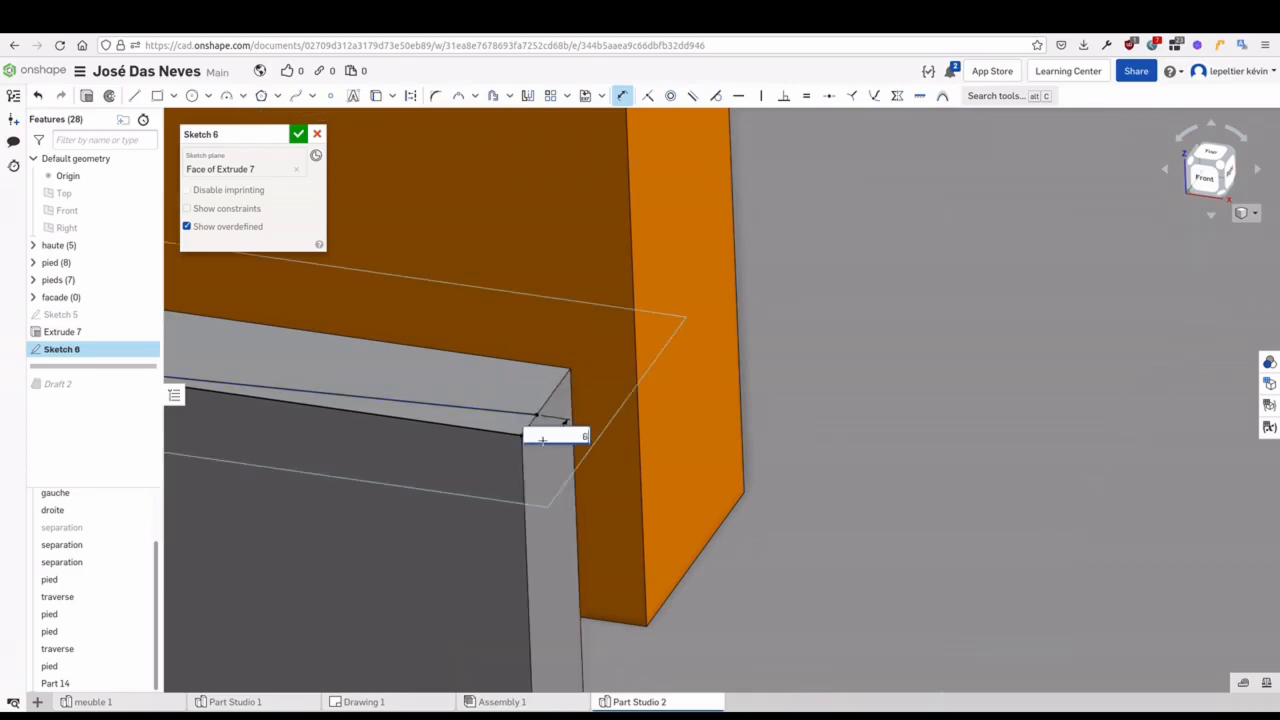
Dimension the angle between the slanted line and the front edge, and try to change it to a driving dimension
scroll(634, 273, "down", 3)
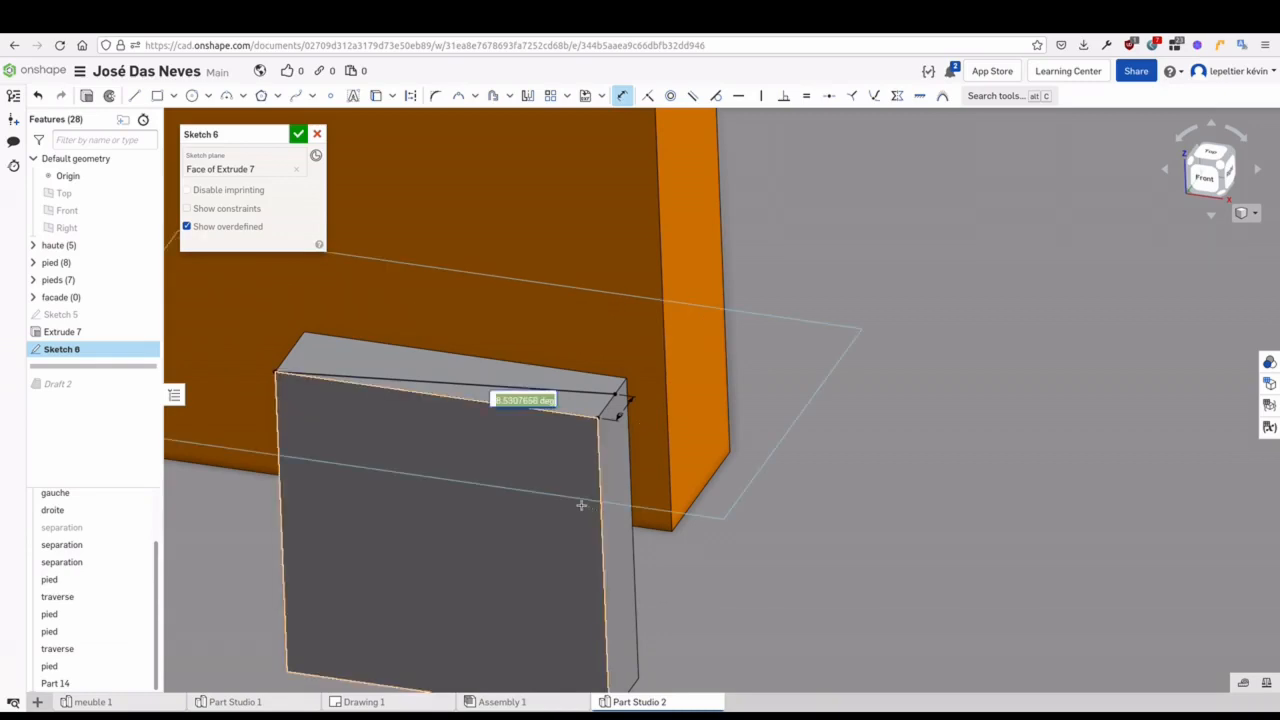
scroll(517, 470, "up", 4)
key("Escape")
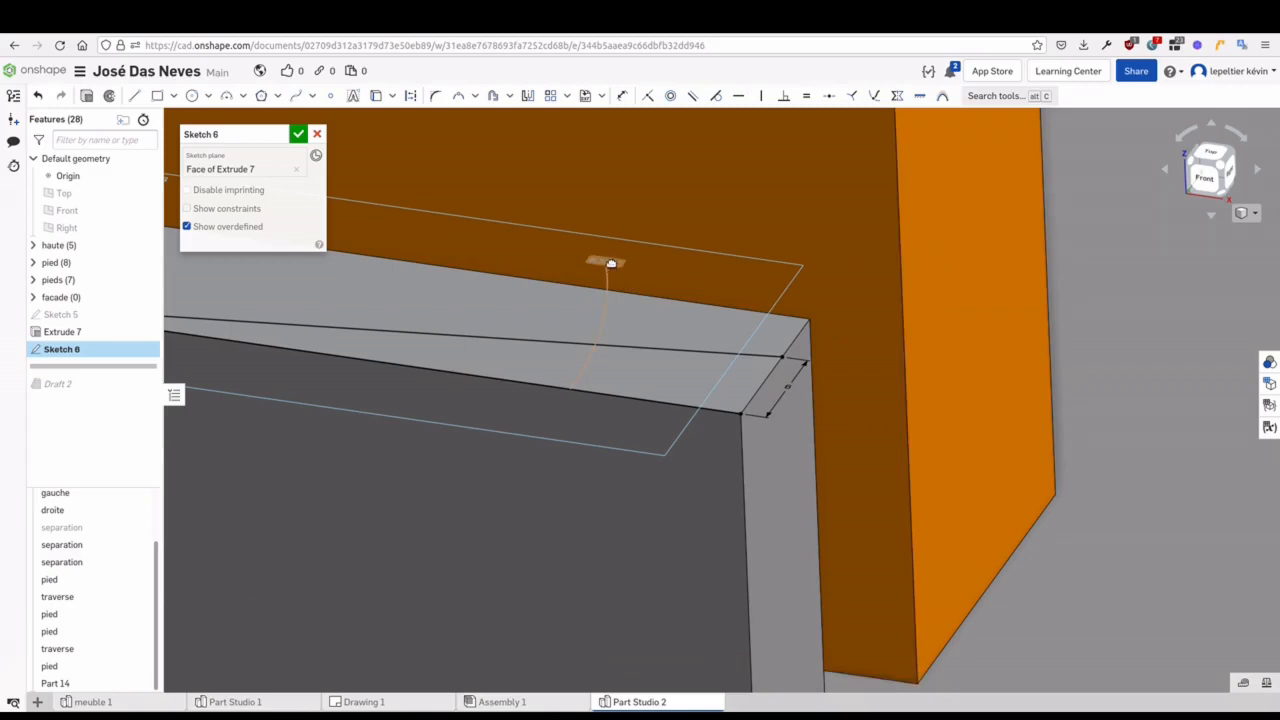
right_click(604, 266)
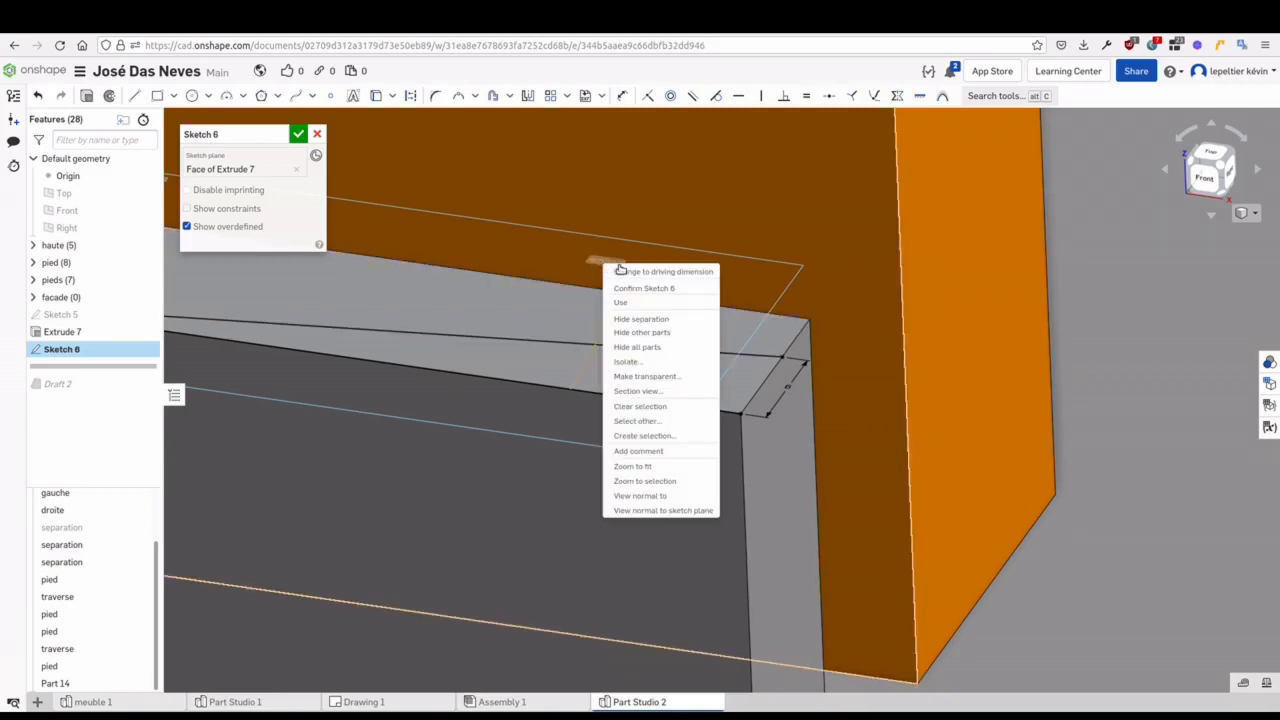
left_click(686, 271)
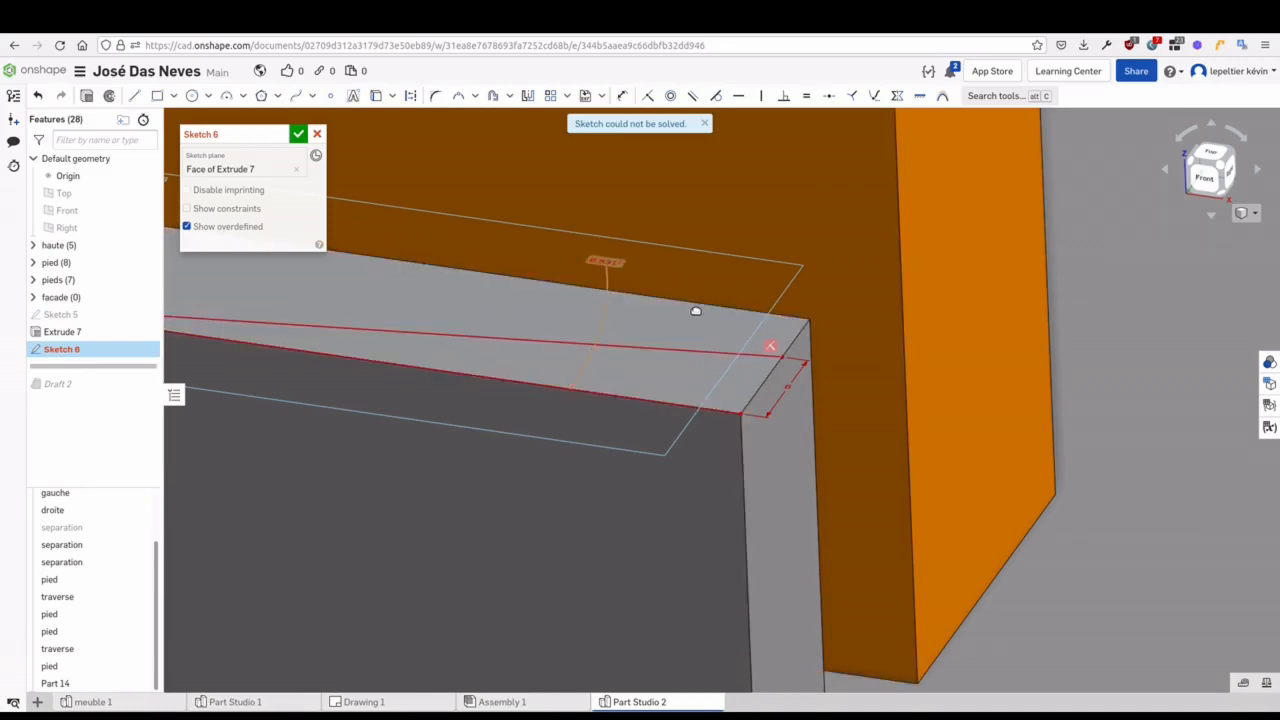
Change the angle dimension between the slanted line and the front edge to a driven dimension and close the sketch
right_click(605, 261)
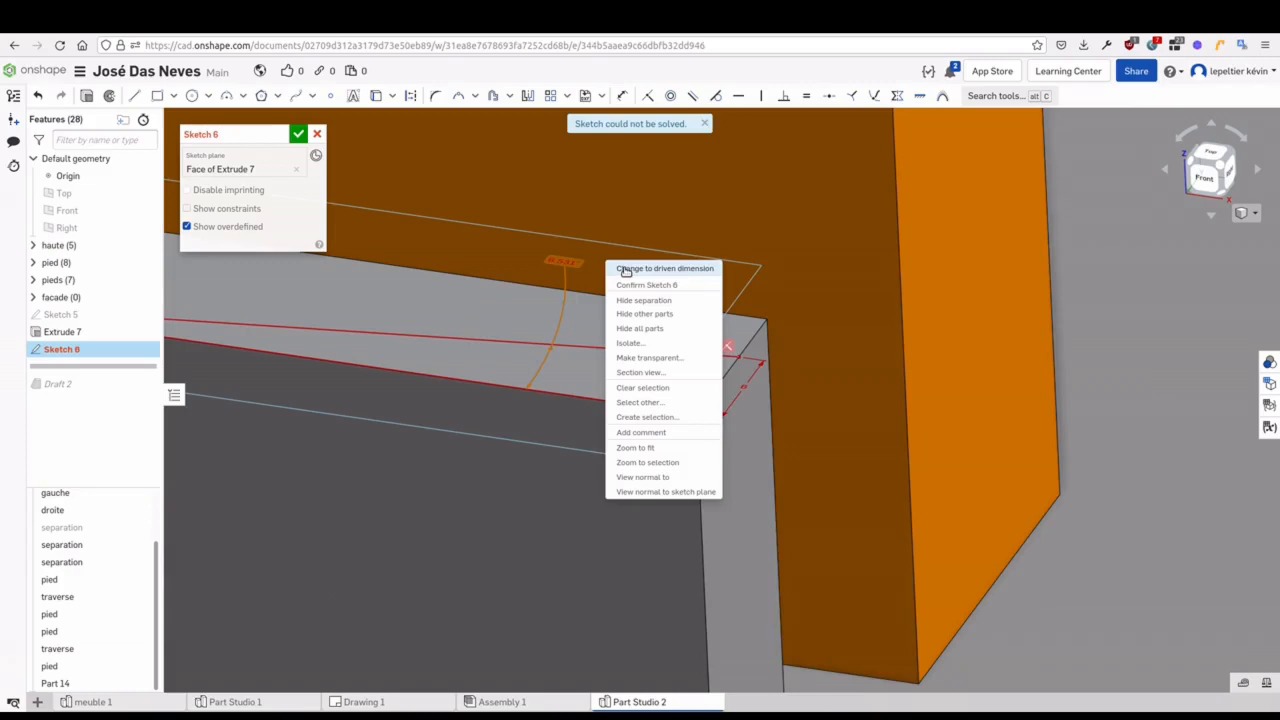
left_click(625, 269)
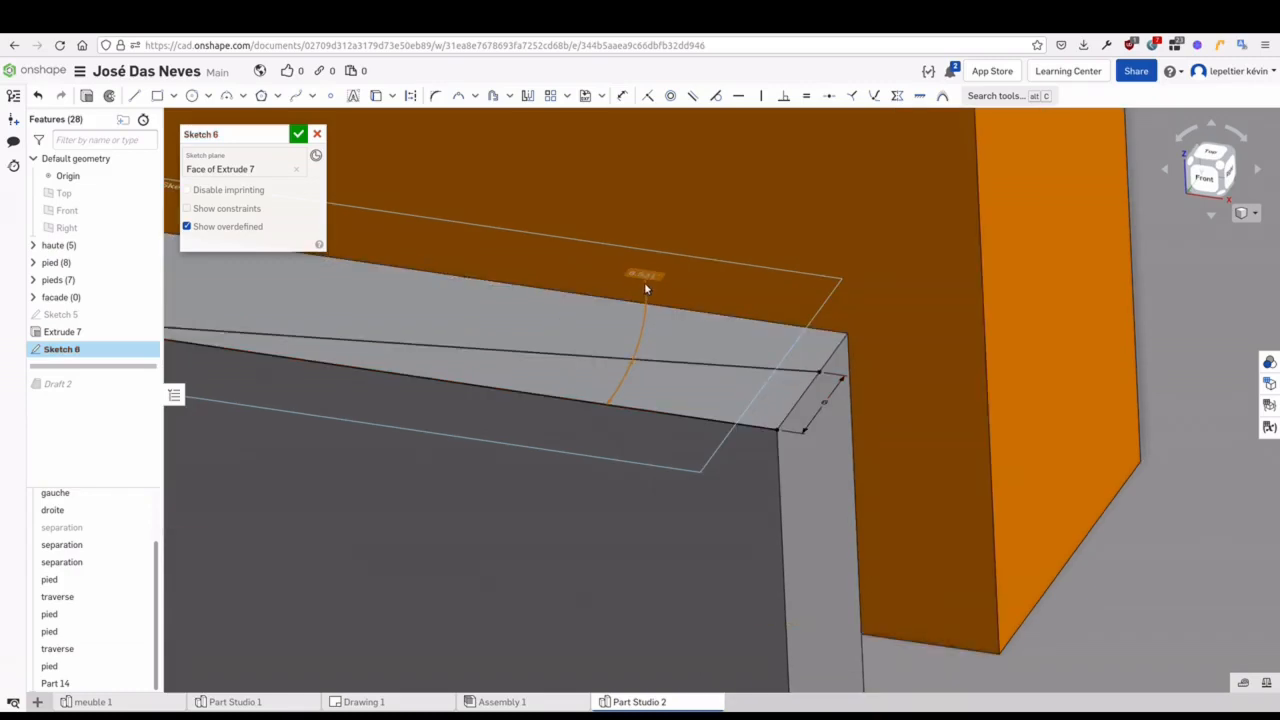
scroll(647, 281, "down", 3)
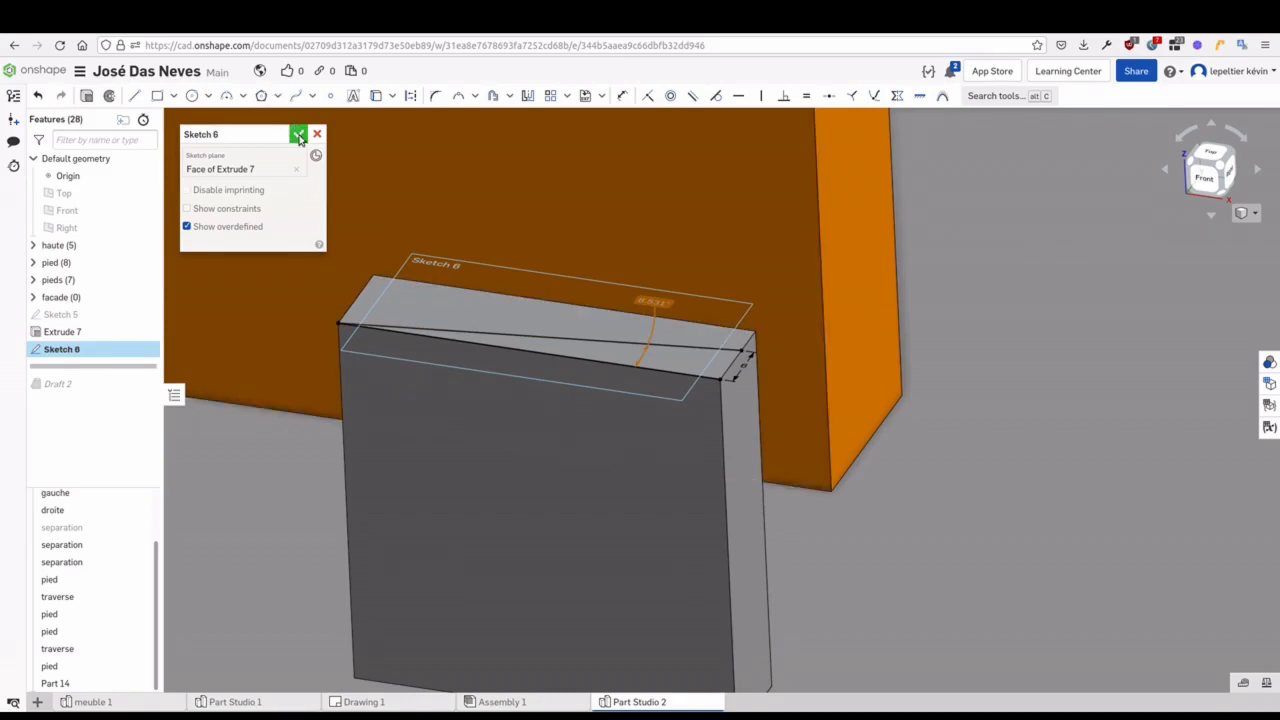
Delete the sketch on the block's top face and roll the feature history forward past the draft
right_click(110, 358)
left_click(142, 613)
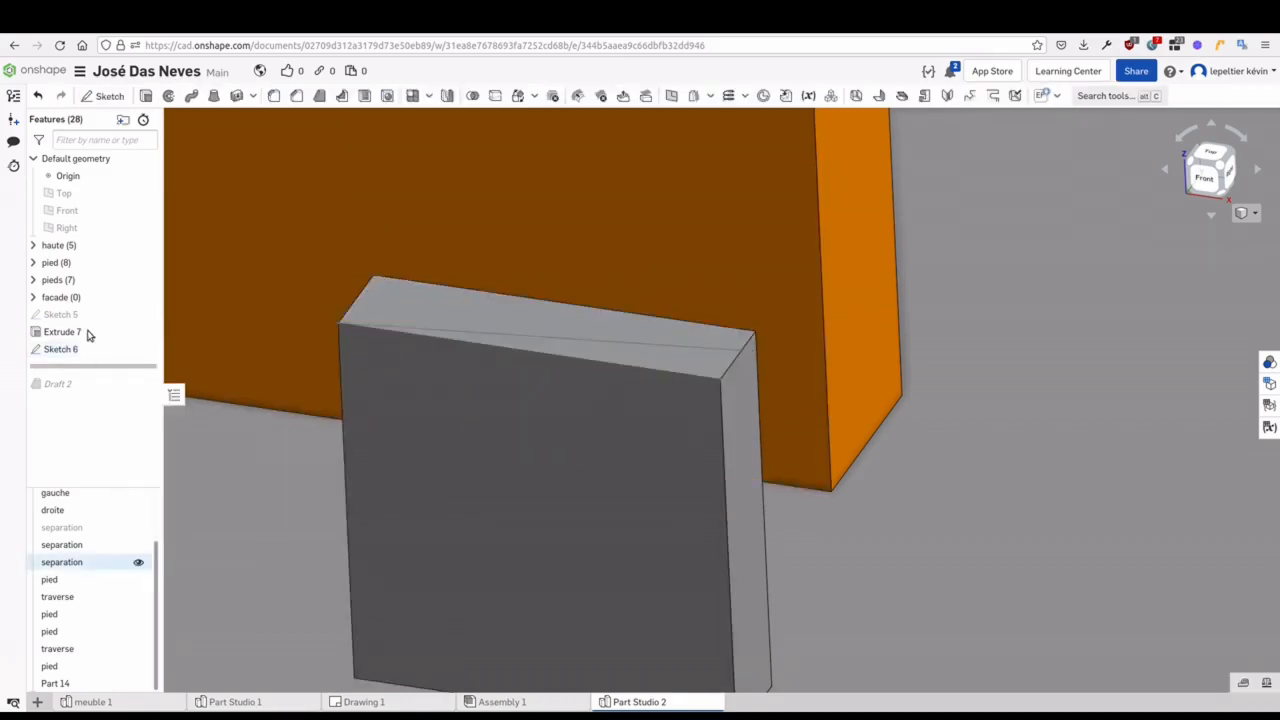
left_click_drag(82, 350, 82, 367)
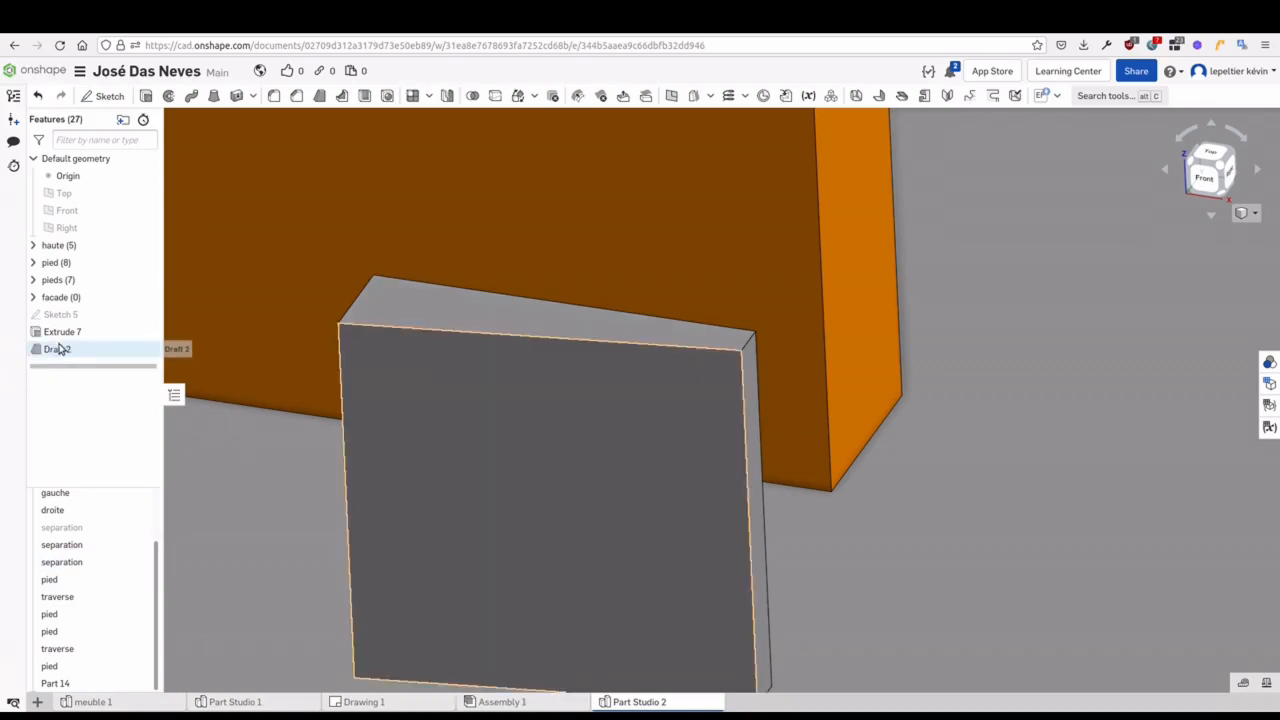
Check the draft feature's angle setting and close it
left_click(60, 350)
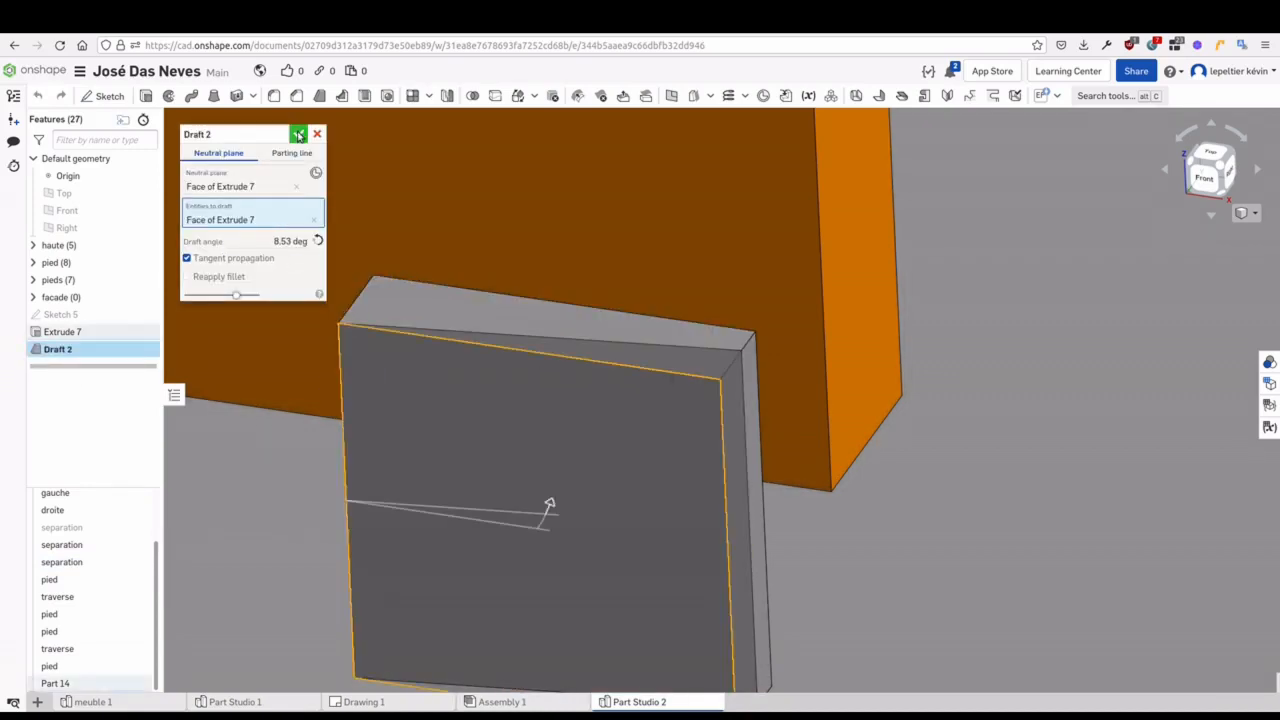
left_click(298, 136)
scroll(522, 445, "down", 5)
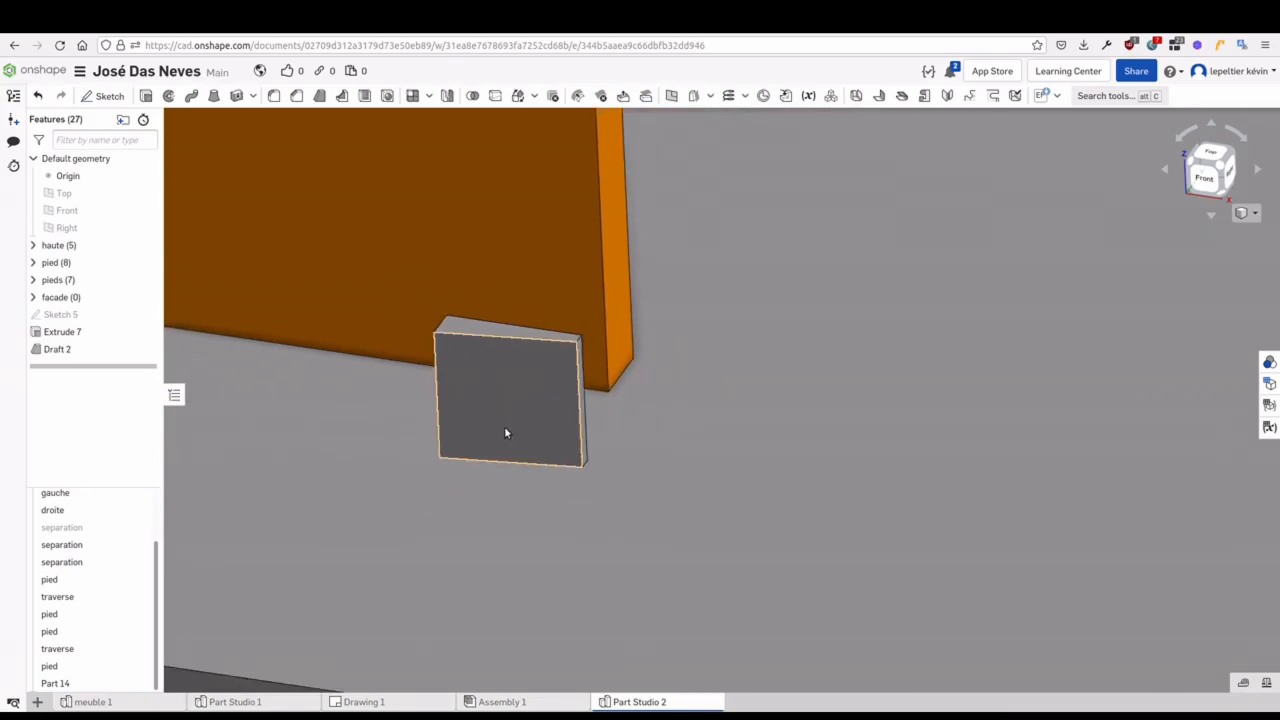
Show the hidden separation panel beside the block and the "dessus" top panel again
left_click(138, 527)
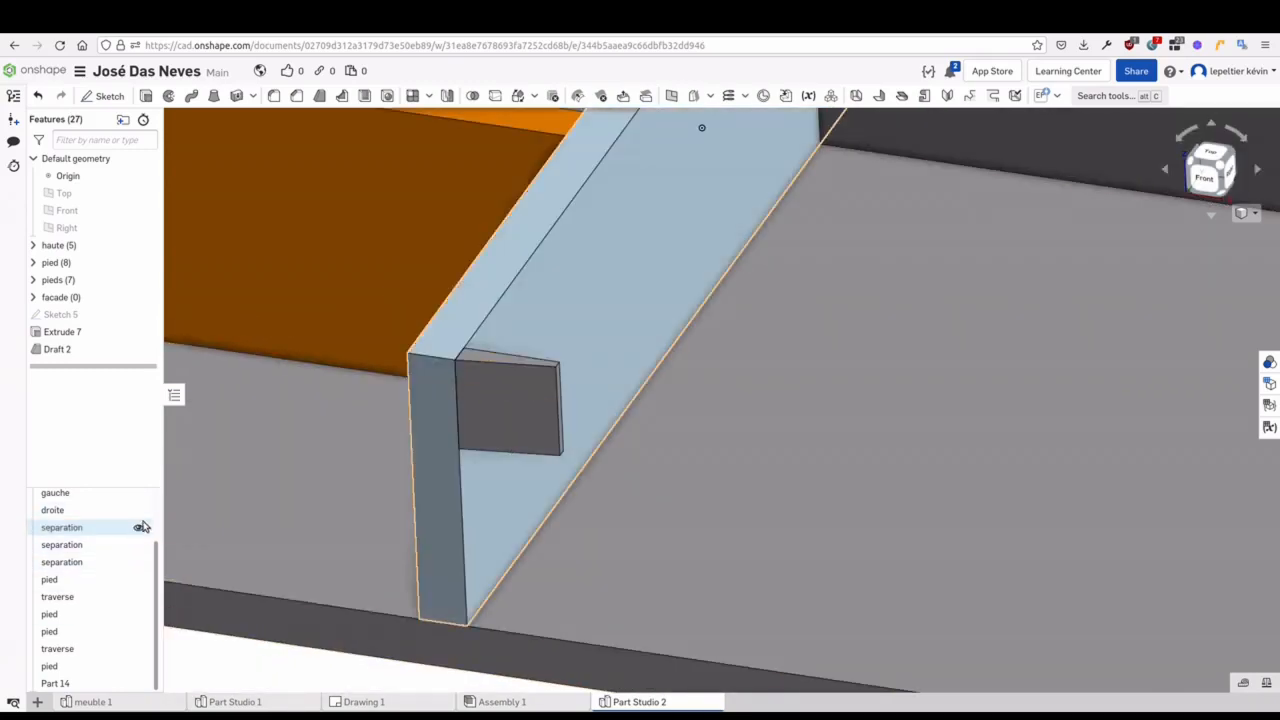
scroll(140, 529, "up", 1)
left_click(138, 514)
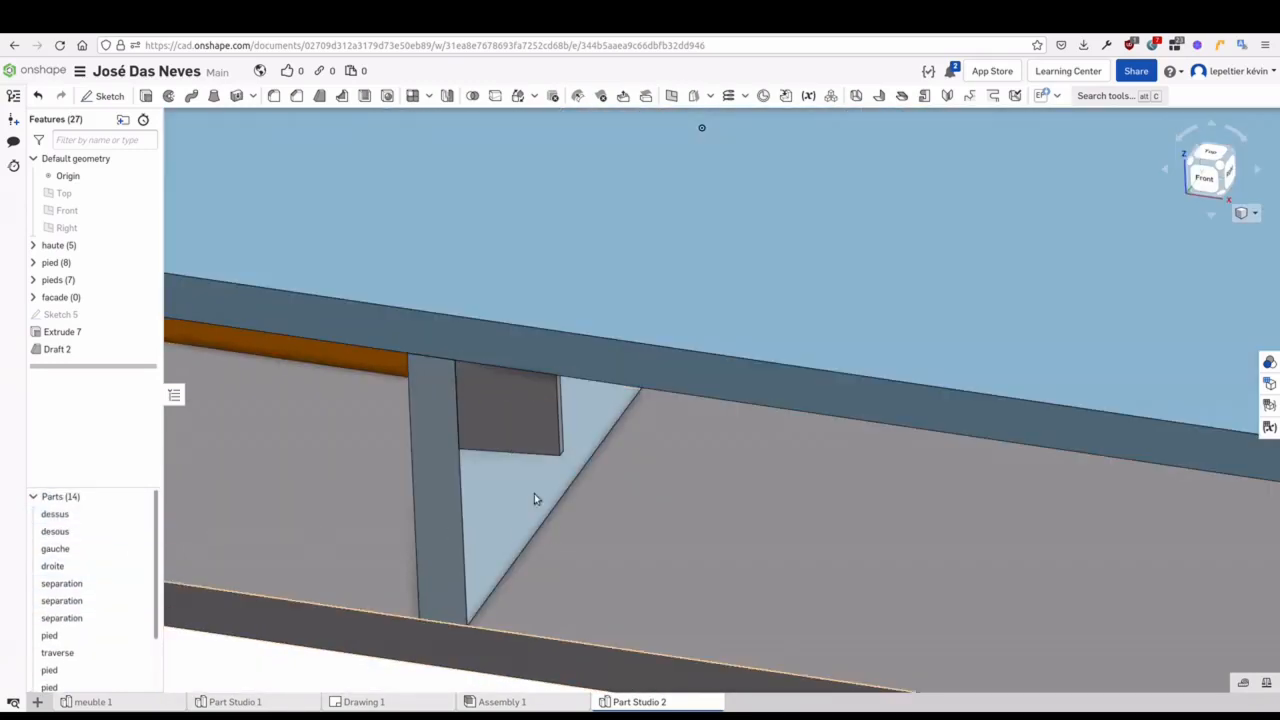
scroll(525, 460, "up", 3)
right_click_drag(516, 434, 400, 323)
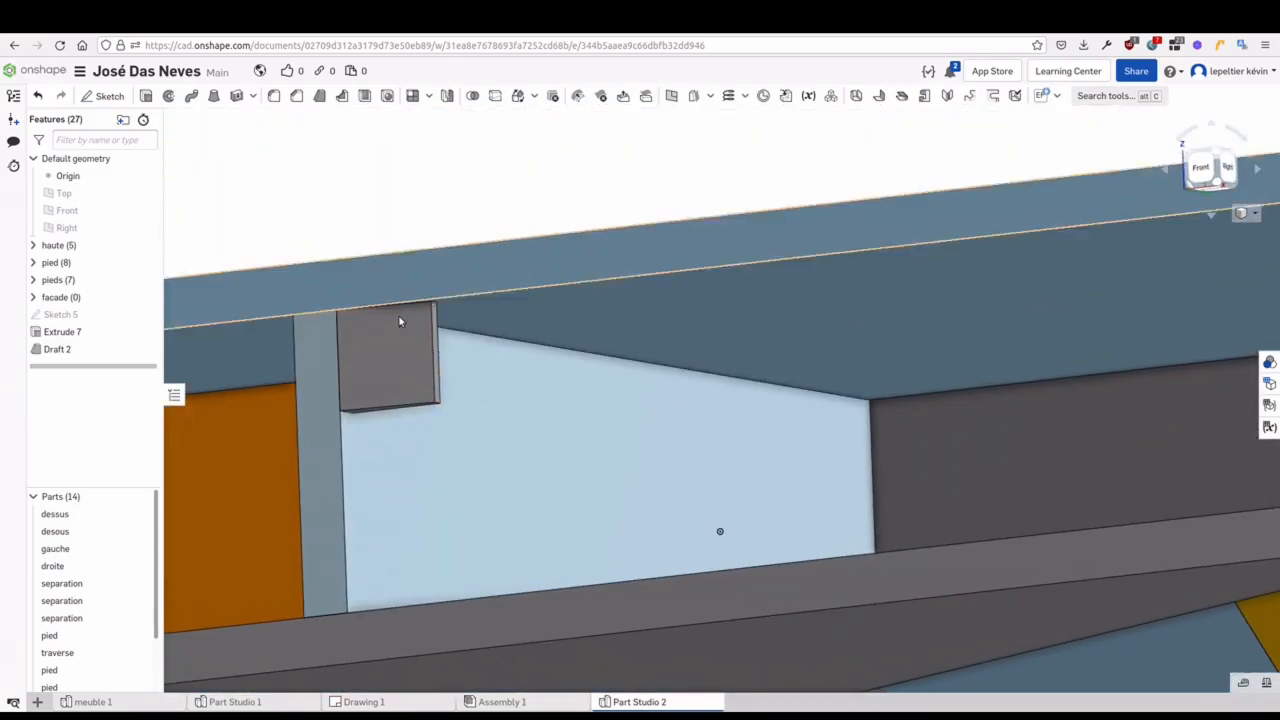
middle_click_drag(528, 148, 552, 146)
Create a copy of the slanted block rotated 90 degrees clockwise about its lower-right front-to-back edge with the Transform tool
left_click(519, 95)
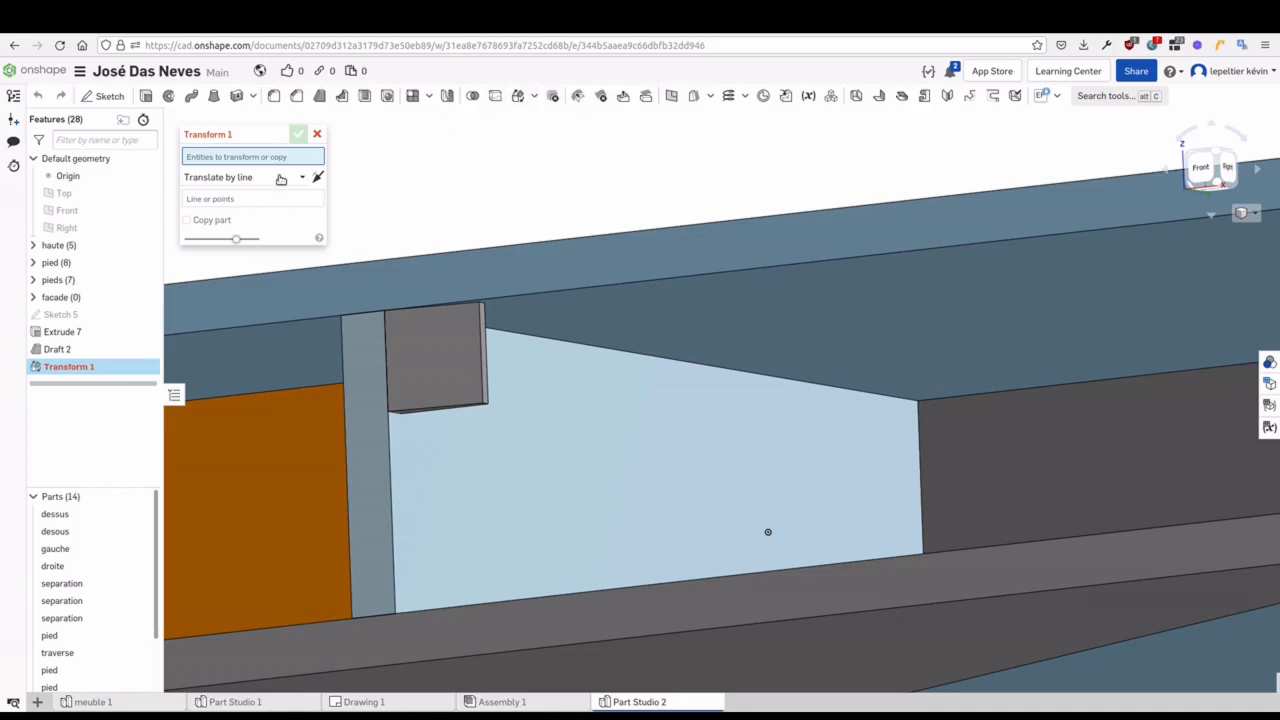
left_click(436, 383)
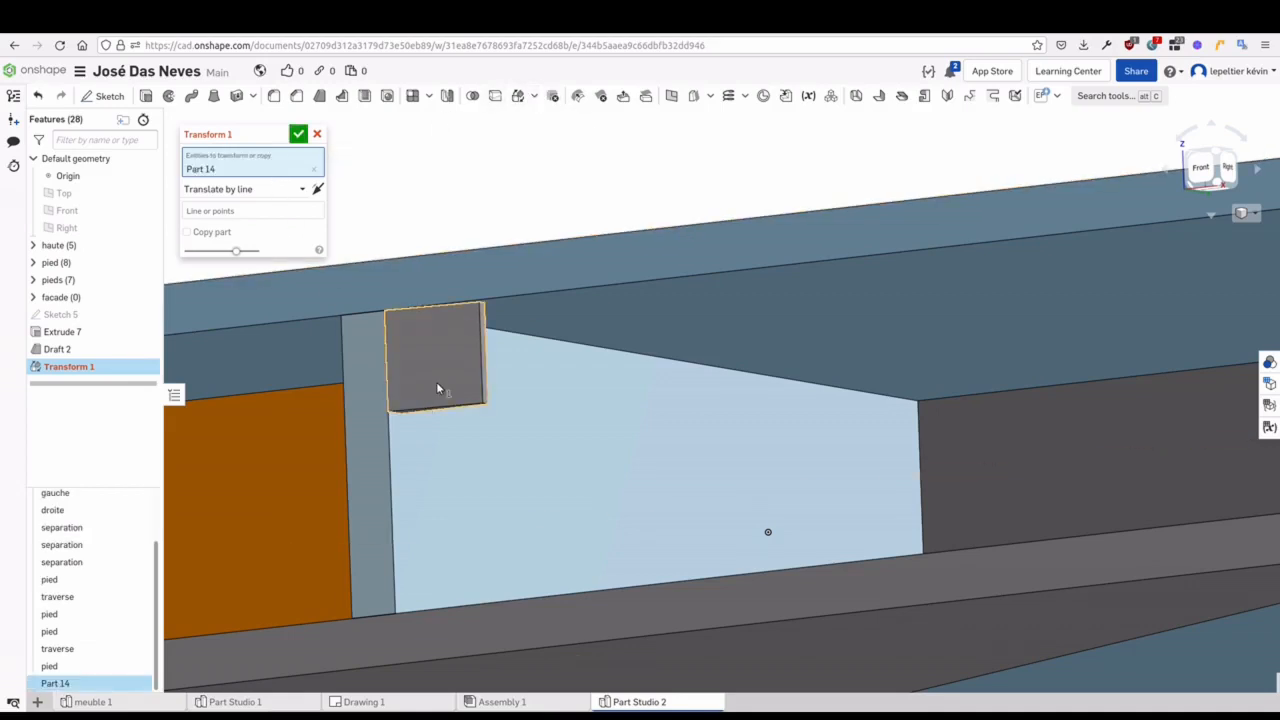
left_click(289, 194)
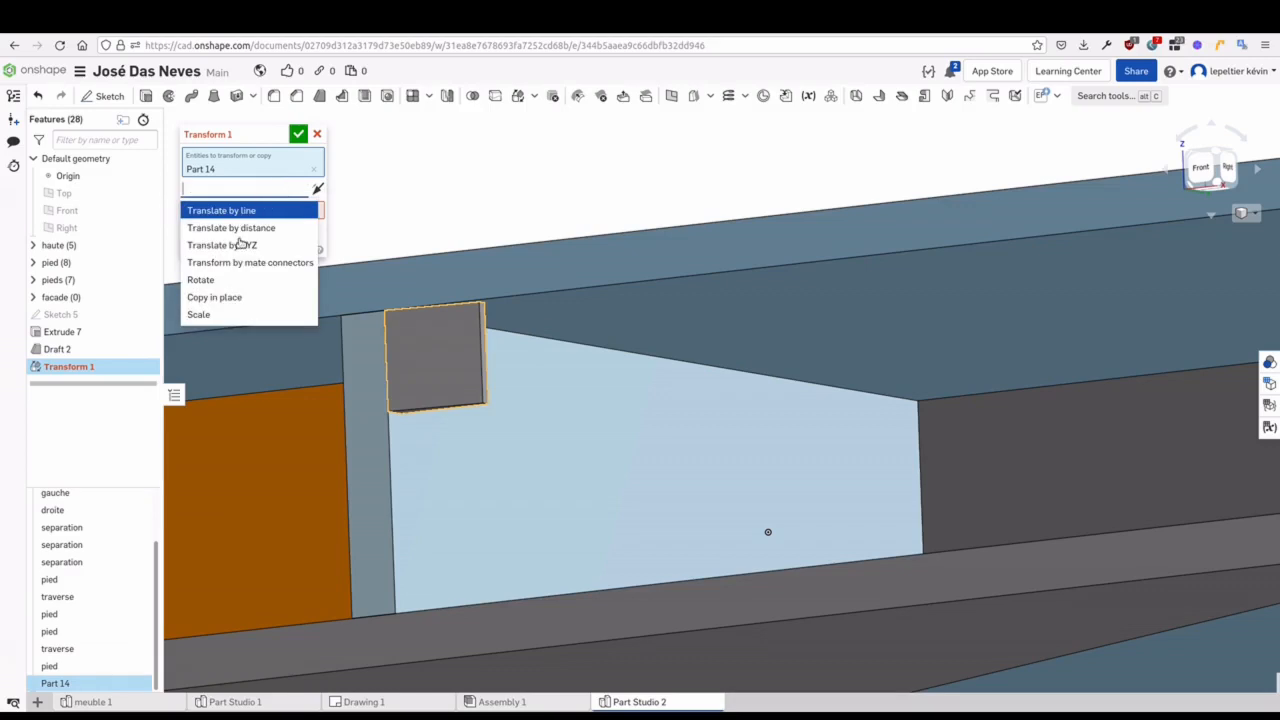
left_click(214, 280)
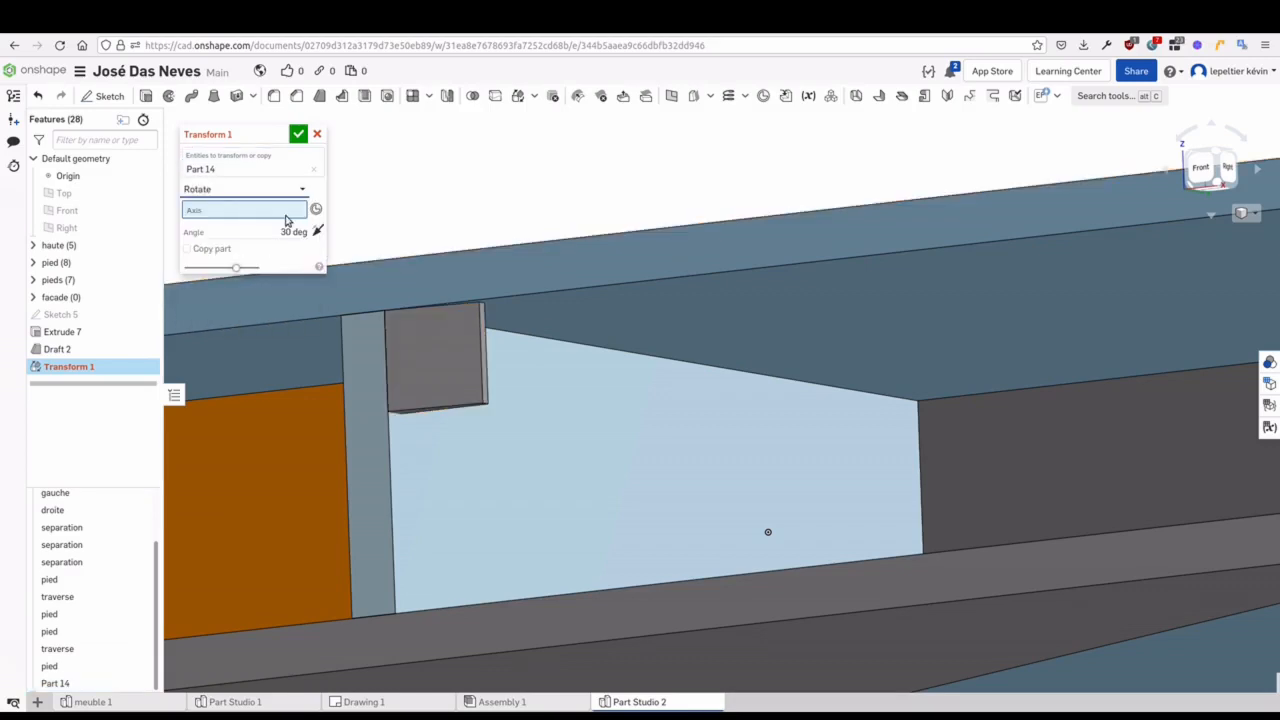
scroll(486, 408, "up", 3)
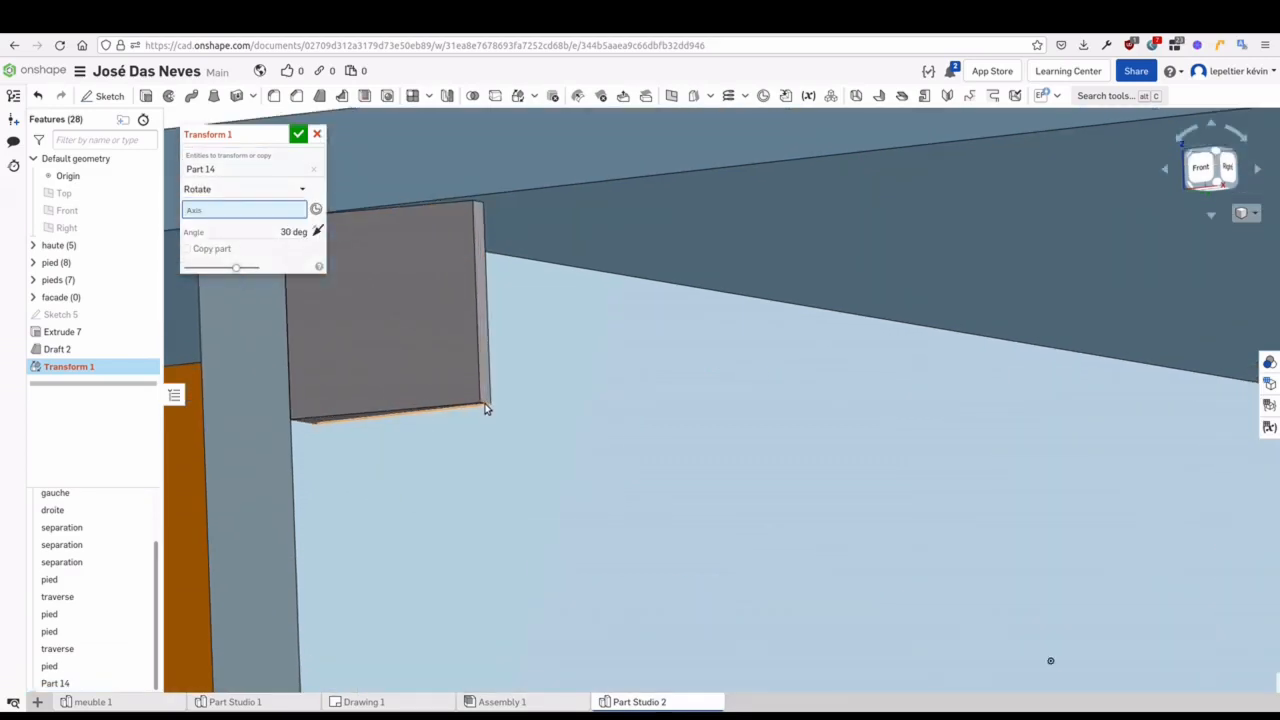
left_click(484, 407)
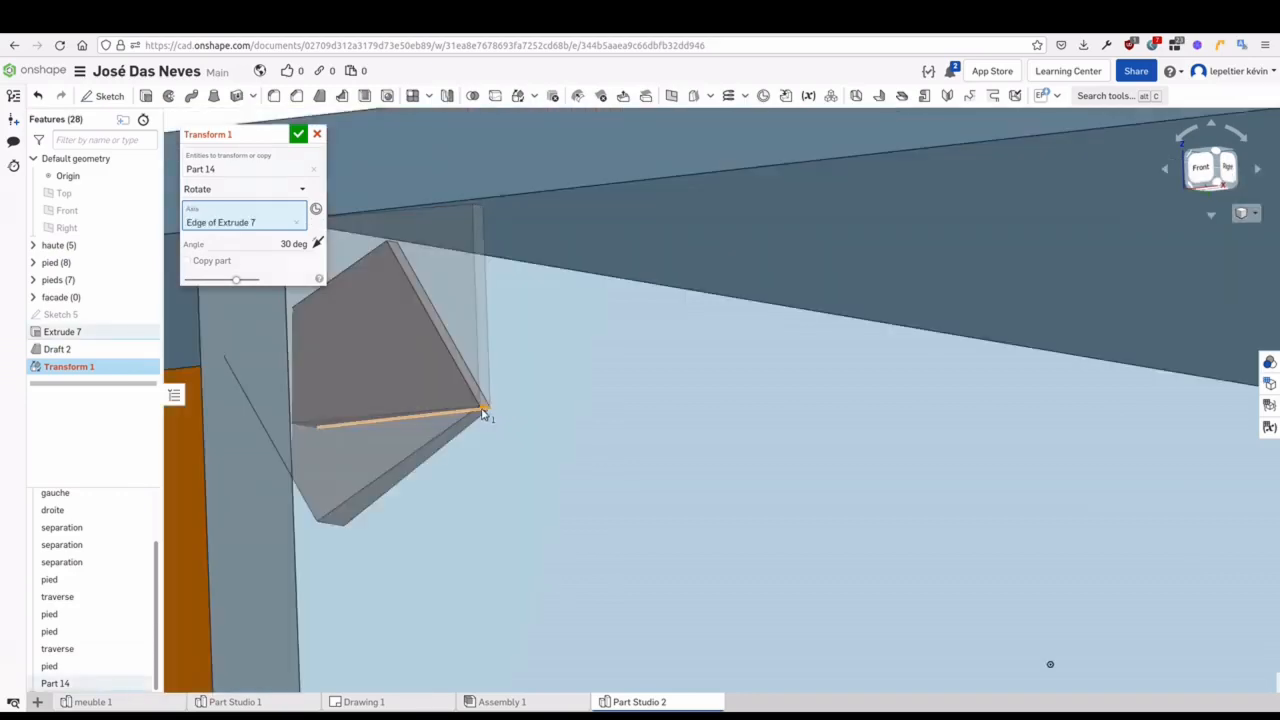
left_click(304, 246)
type("90")
key("Return")
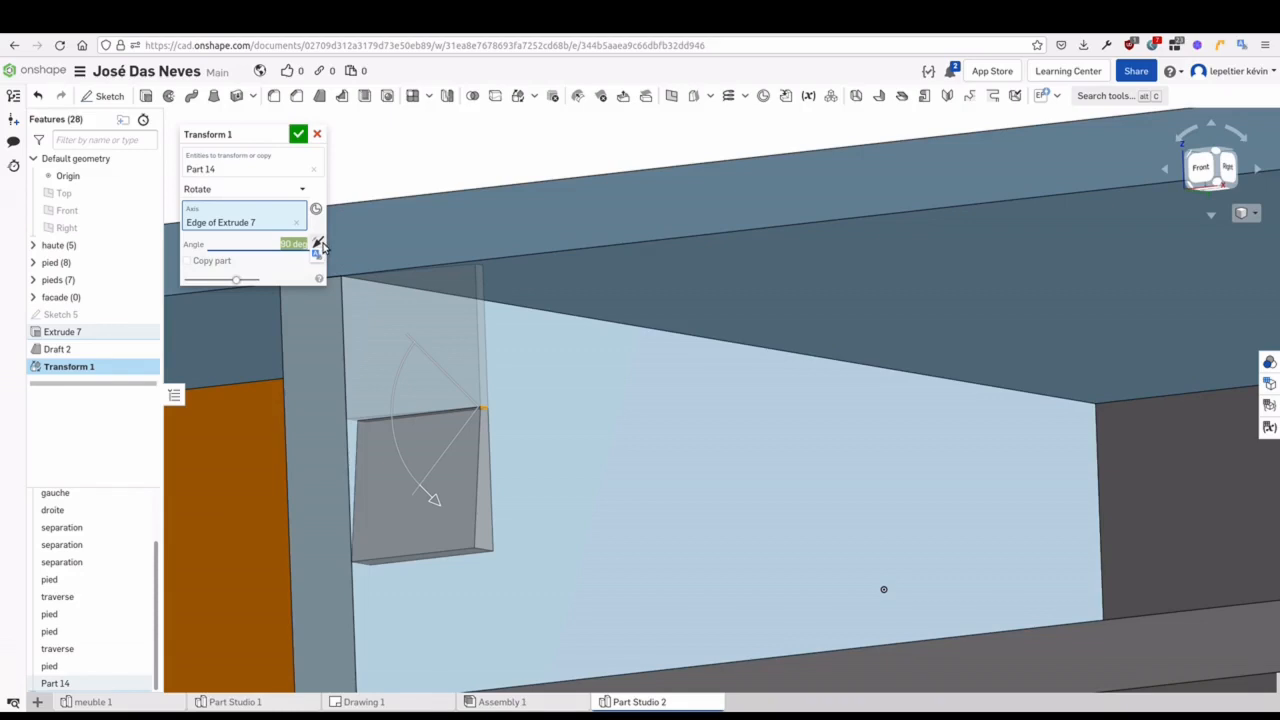
left_click(317, 244)
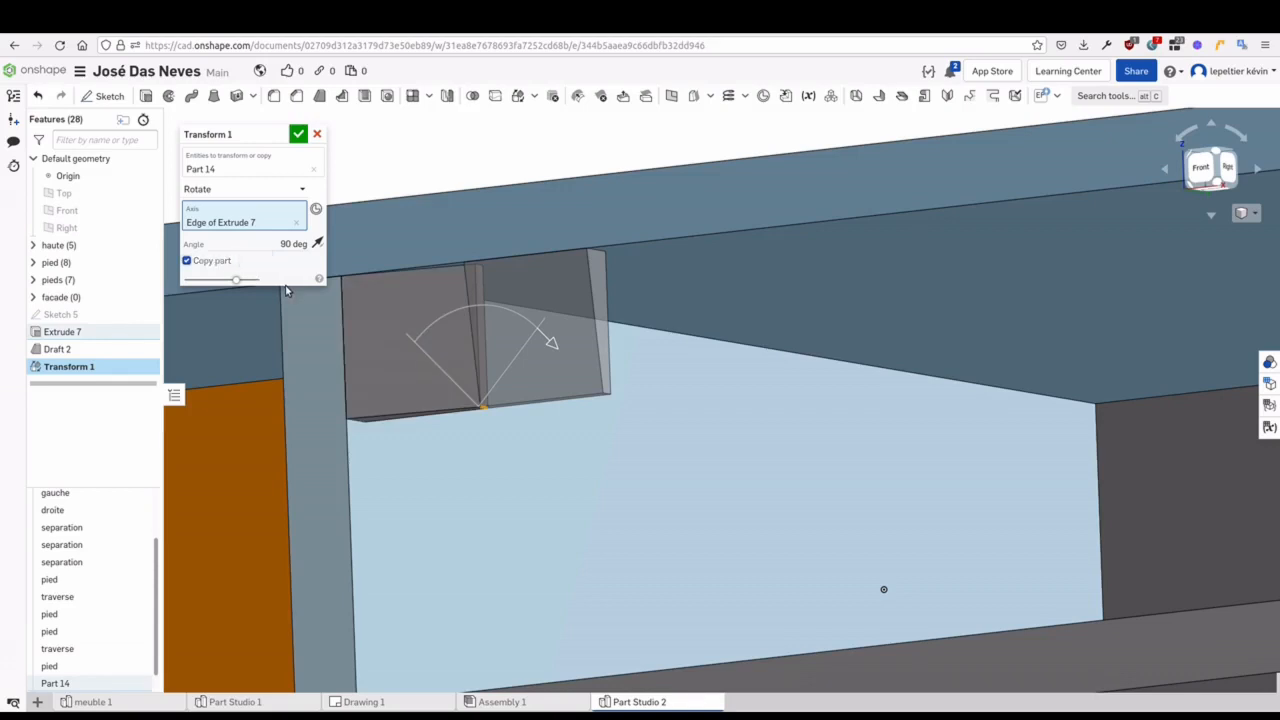
middle_click_drag(398, 158, 469, 182)
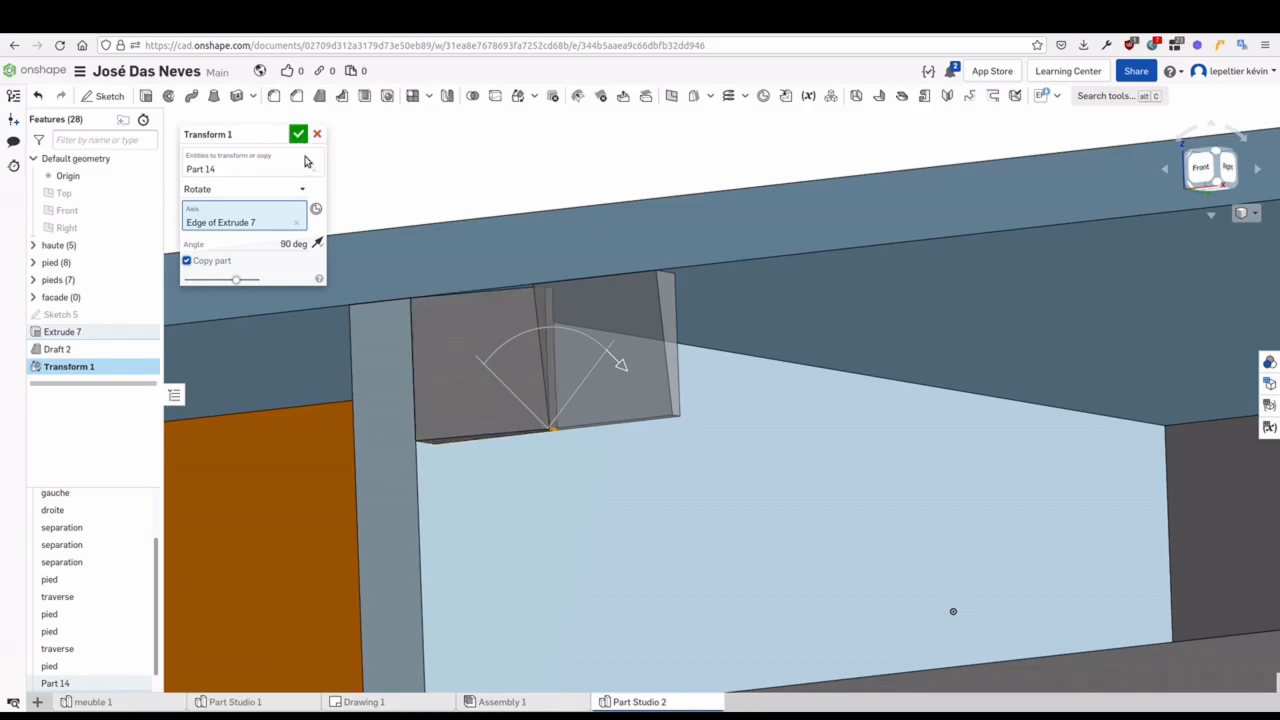
key("Return")
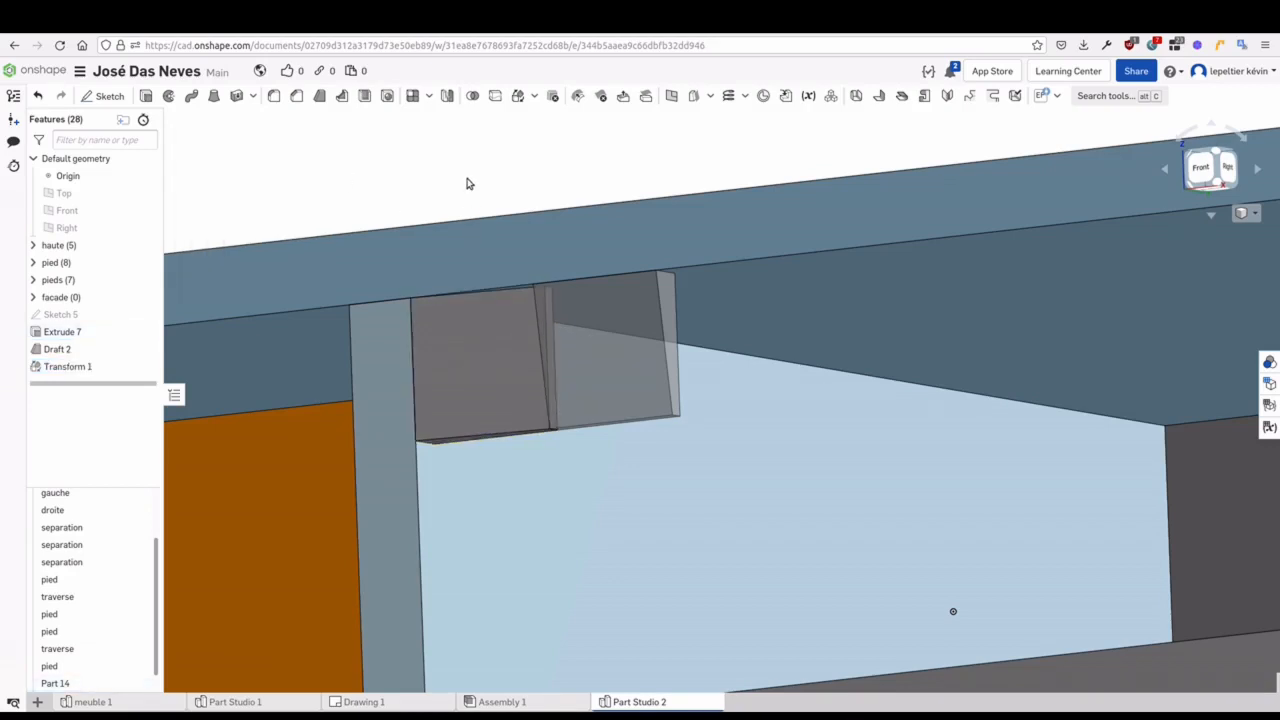
Create a third block by rotating a copy of the second block 90 degrees about its lower-right edge
scroll(440, 200, "down", 5)
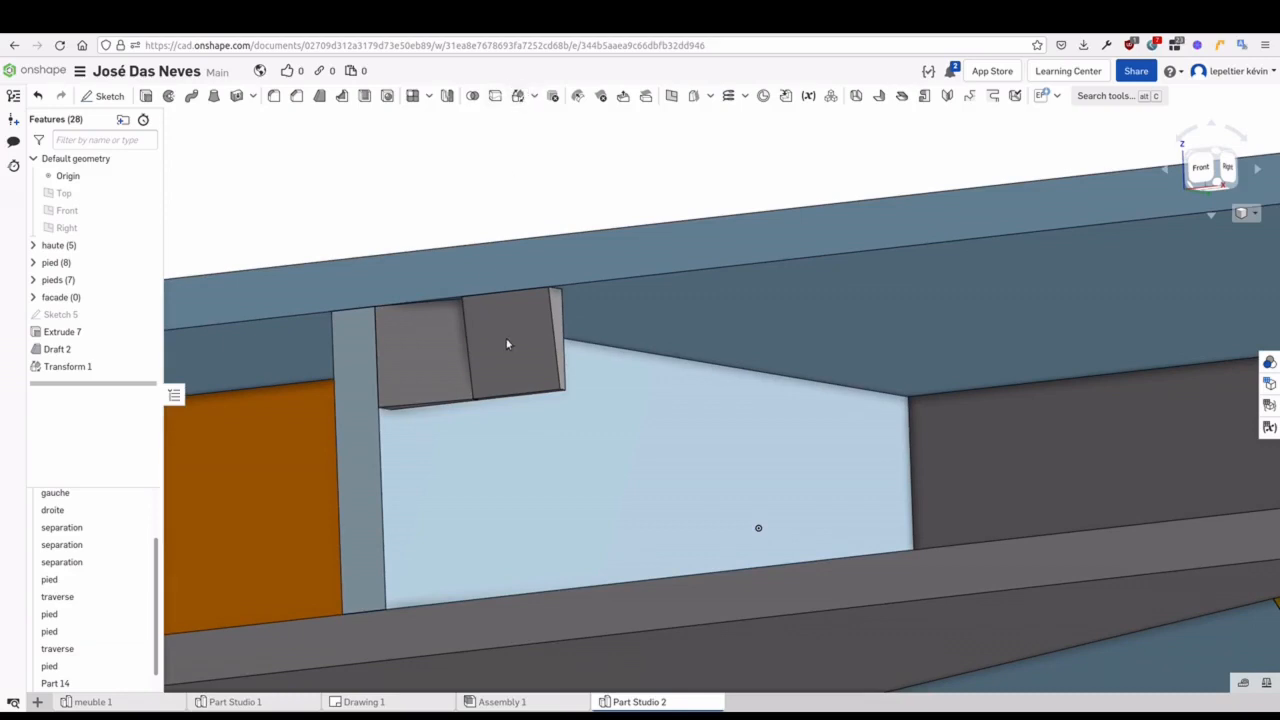
left_click(517, 96)
left_click(508, 344)
left_click(314, 169)
left_click(508, 344)
left_click(286, 191)
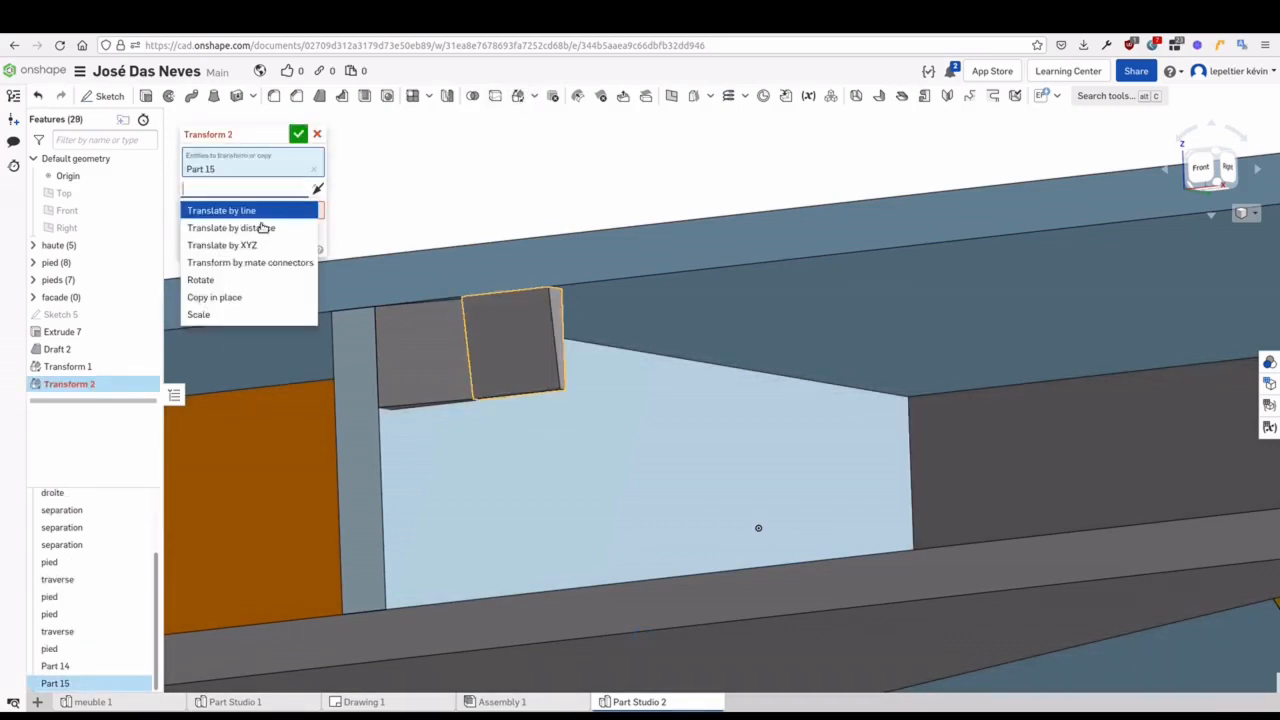
left_click(200, 280)
scroll(540, 378, "up", 5)
left_click(488, 375)
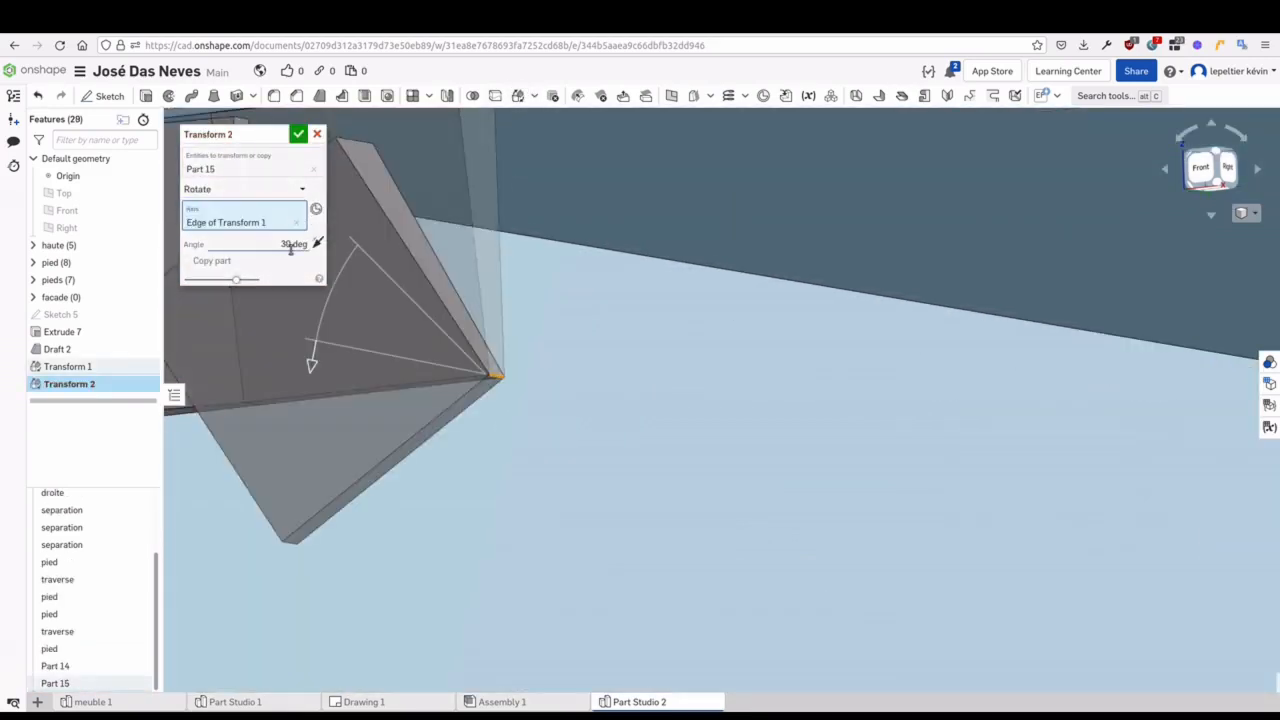
key("Return")
scroll(514, 214, "down", 3)
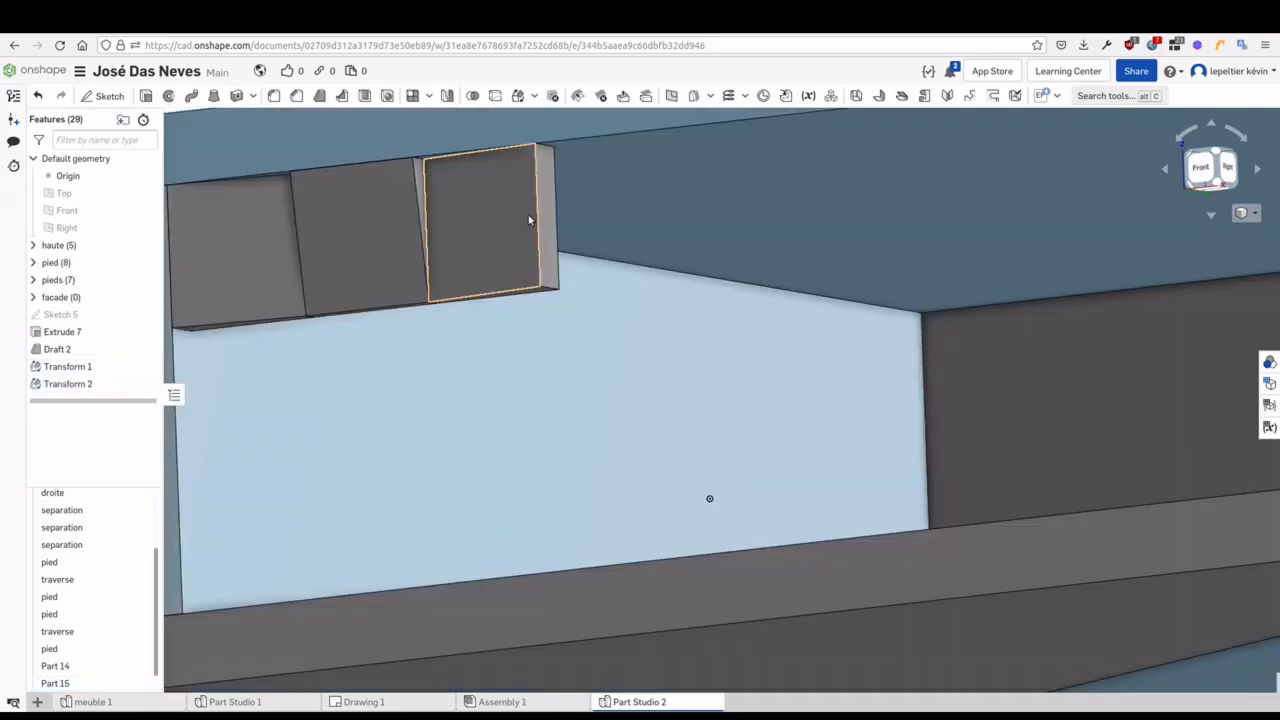
Create a fourth block by rotating a copy of the third block 90 degrees about its lower-right edge
scroll(530, 221, "down", 1)
left_click(517, 96)
middle_click_drag(540, 183, 534, 215)
left_click(294, 177)
left_click(220, 266)
left_click(246, 157)
left_click(470, 265)
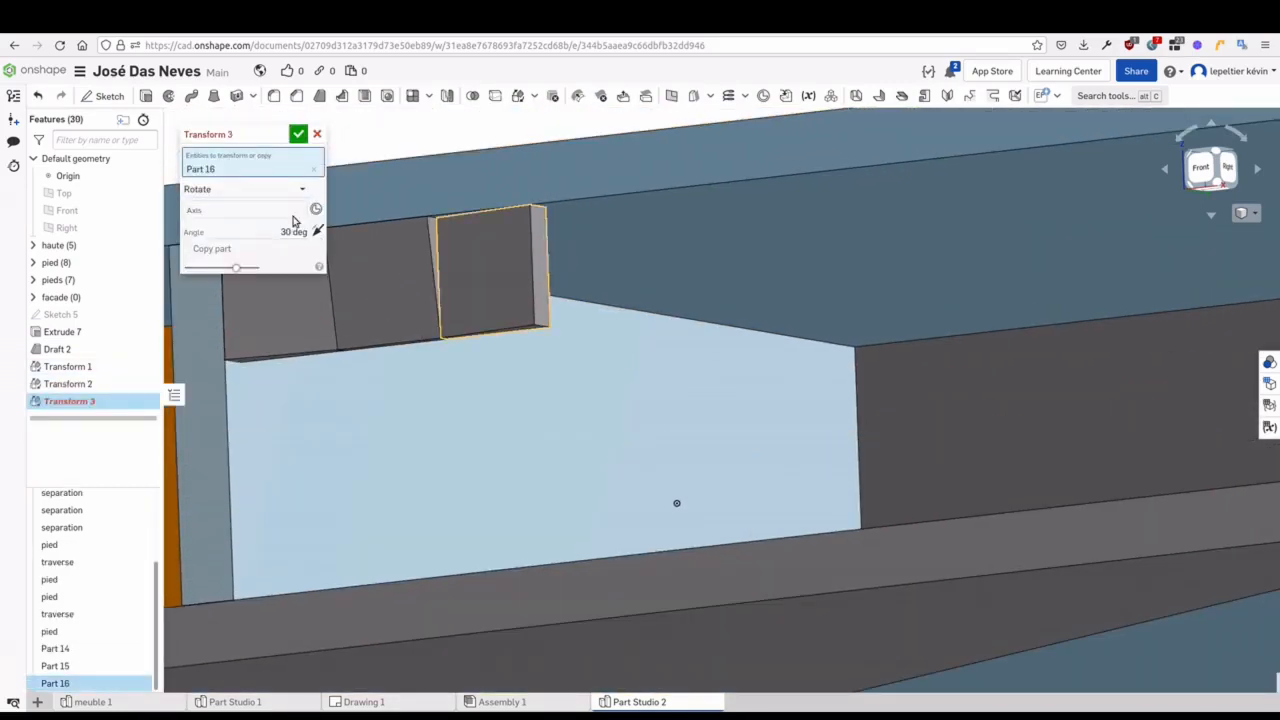
left_click(285, 211)
left_click(543, 326)
left_click(295, 246)
type("90")
left_click(190, 262)
left_click(298, 134)
scroll(390, 320, "down", 3)
Start a linear part pattern of the four blocks directed along the top panel's lower front edge
middle_click_drag(404, 354, 453, 394)
middle_click_drag(391, 196, 438, 199)
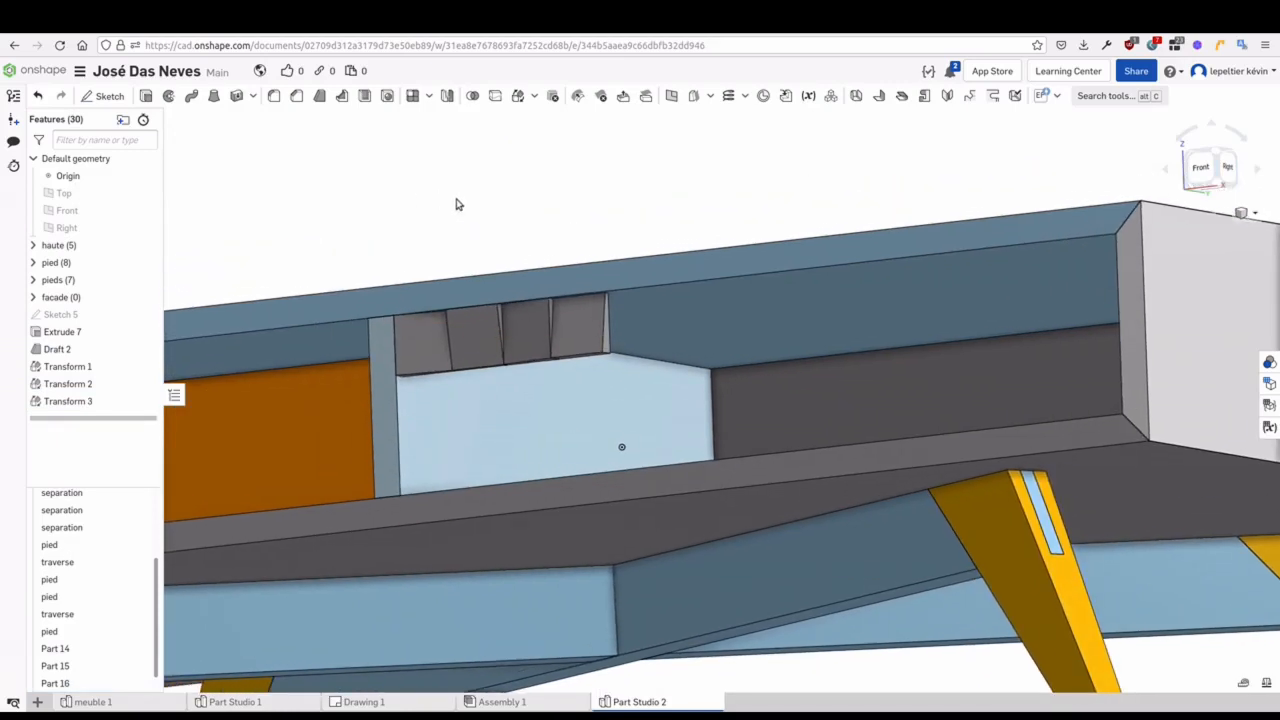
left_click(412, 96)
left_click(447, 348)
left_click(470, 339)
left_click(514, 337)
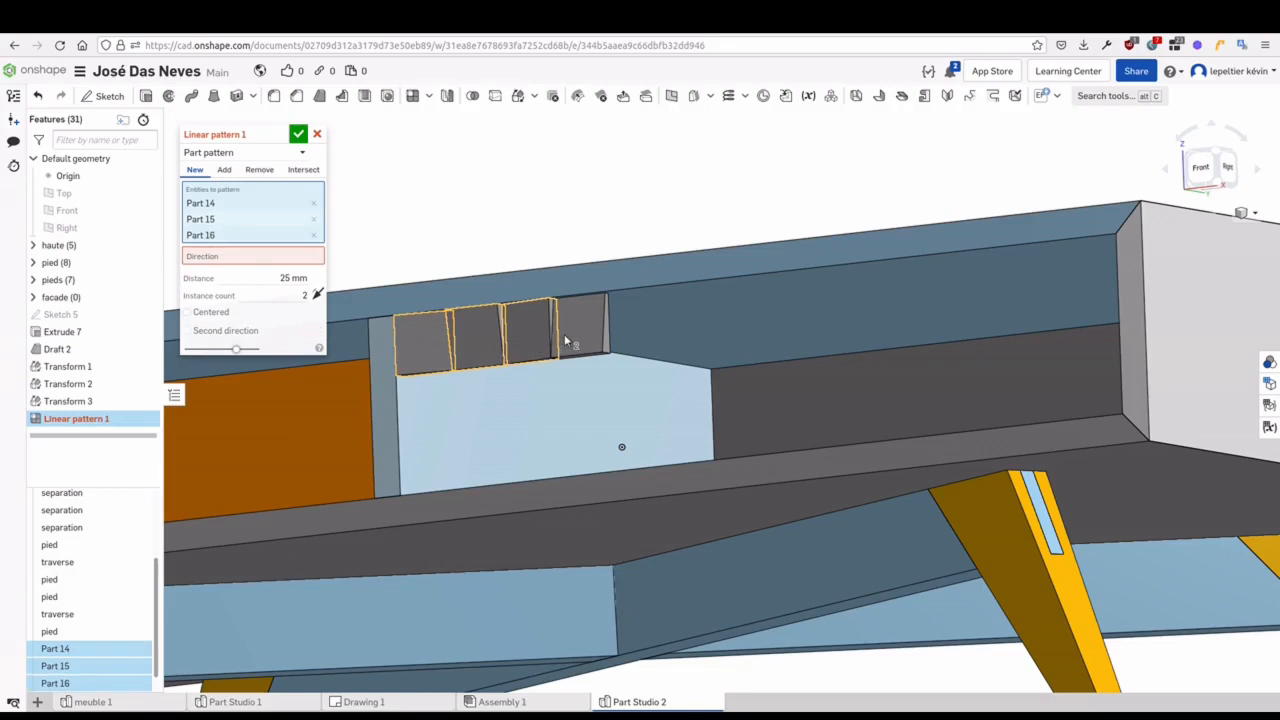
left_click(570, 336)
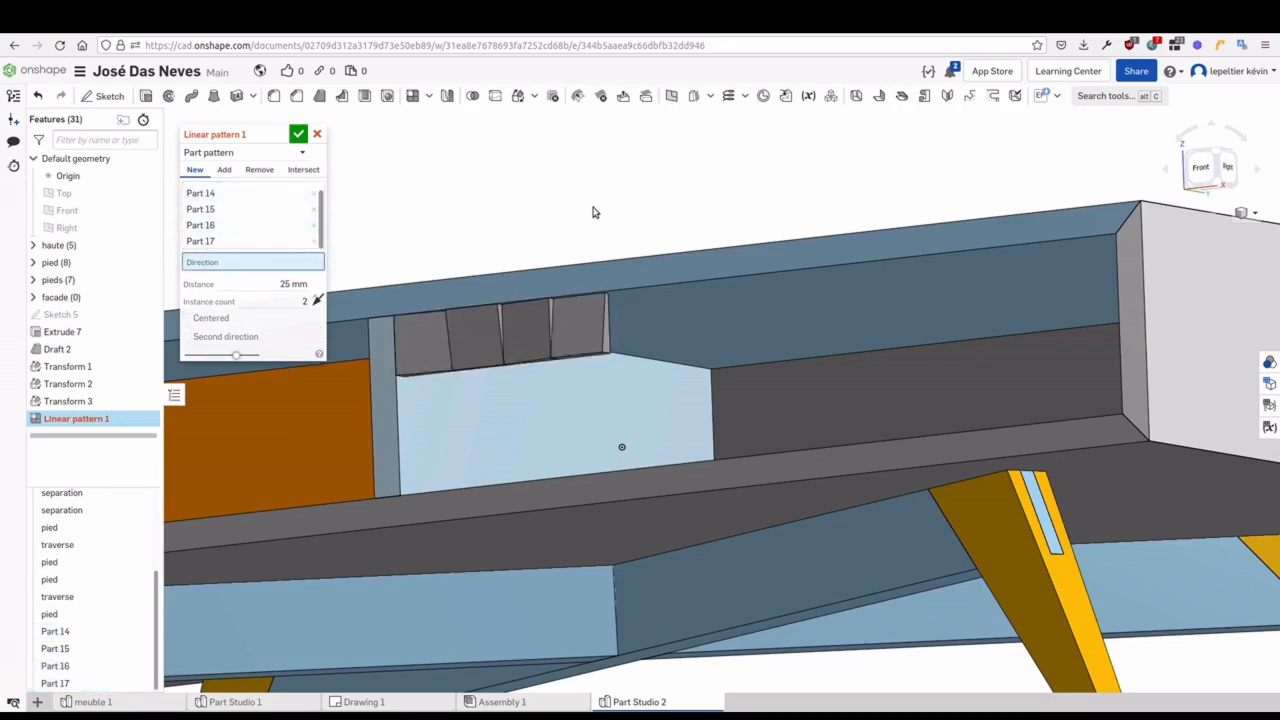
left_click(652, 286)
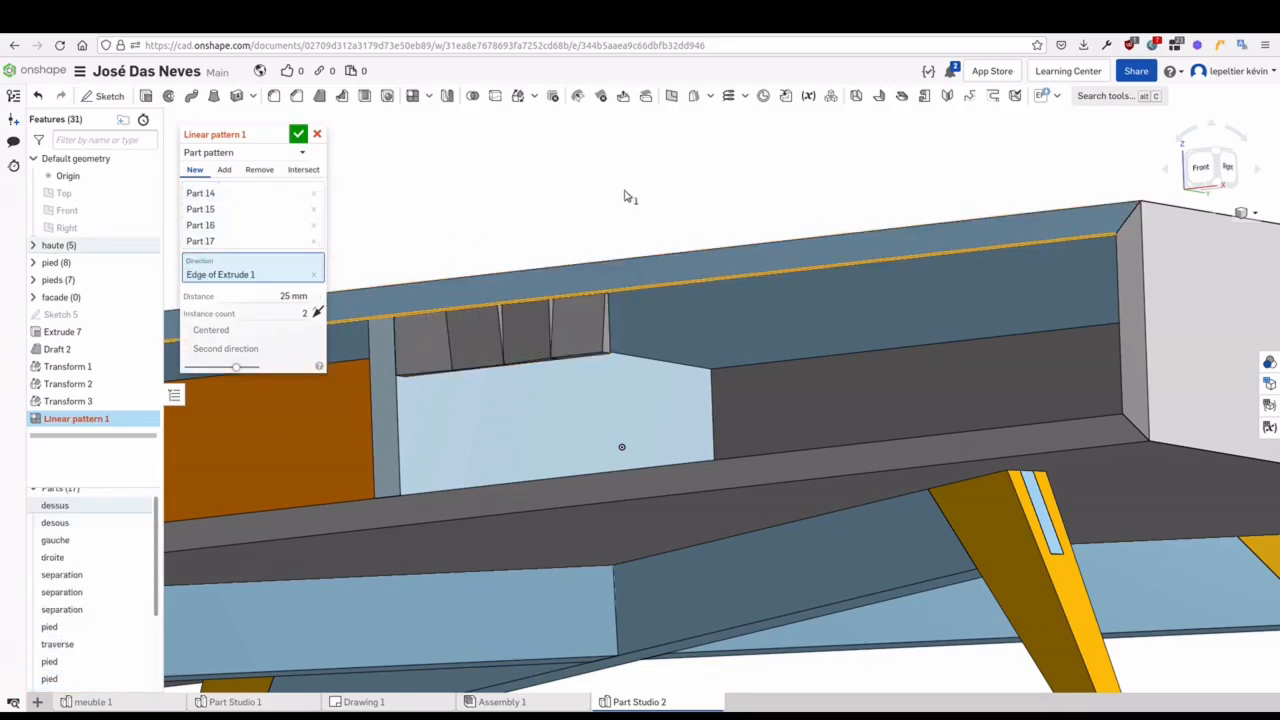
Set the pattern's distance to 40*4 mm and its instance count to 4
left_click(285, 296)
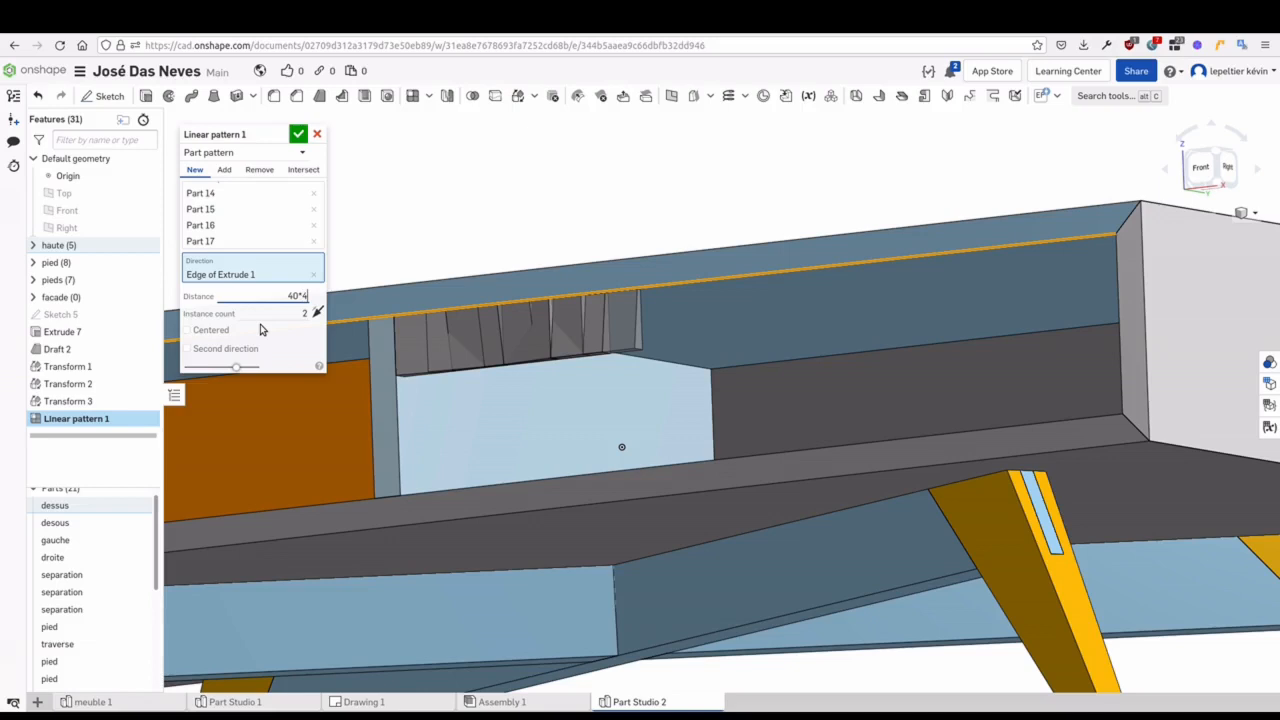
key("Return")
left_click(290, 313)
scroll(290, 314, "up", 1)
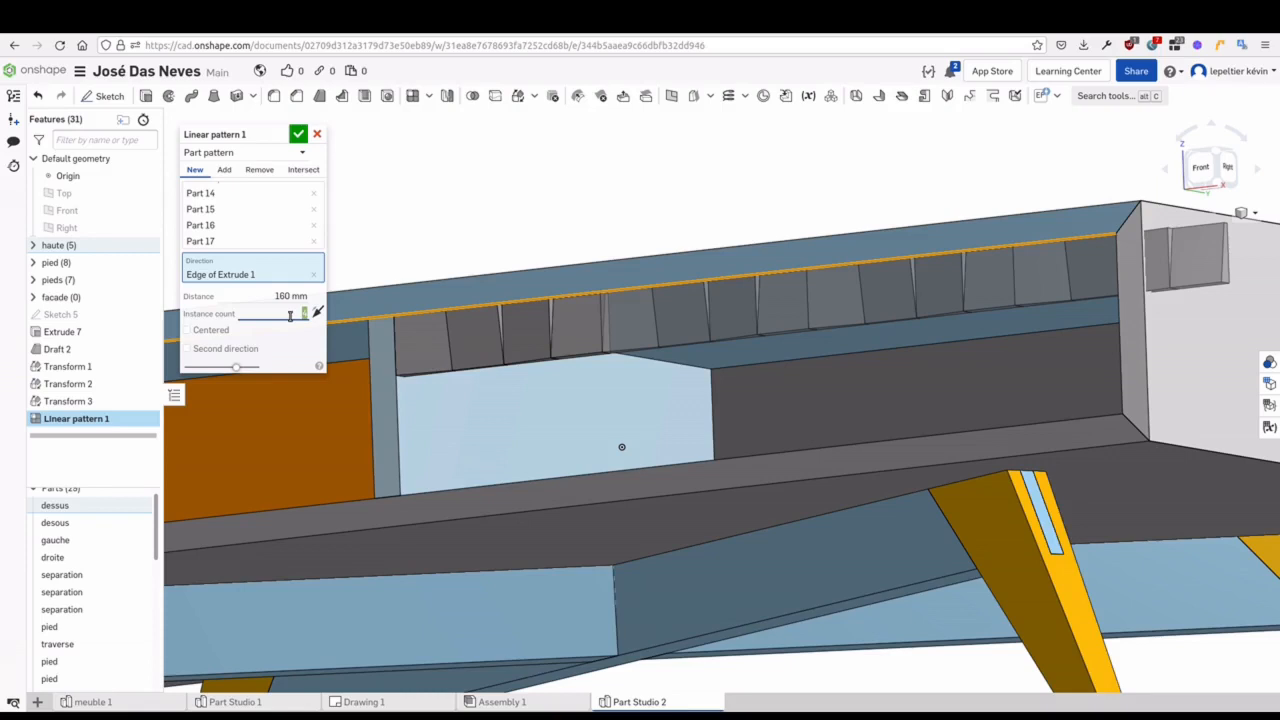
scroll(459, 243, "down", 1)
middle_click_drag(462, 233, 504, 248)
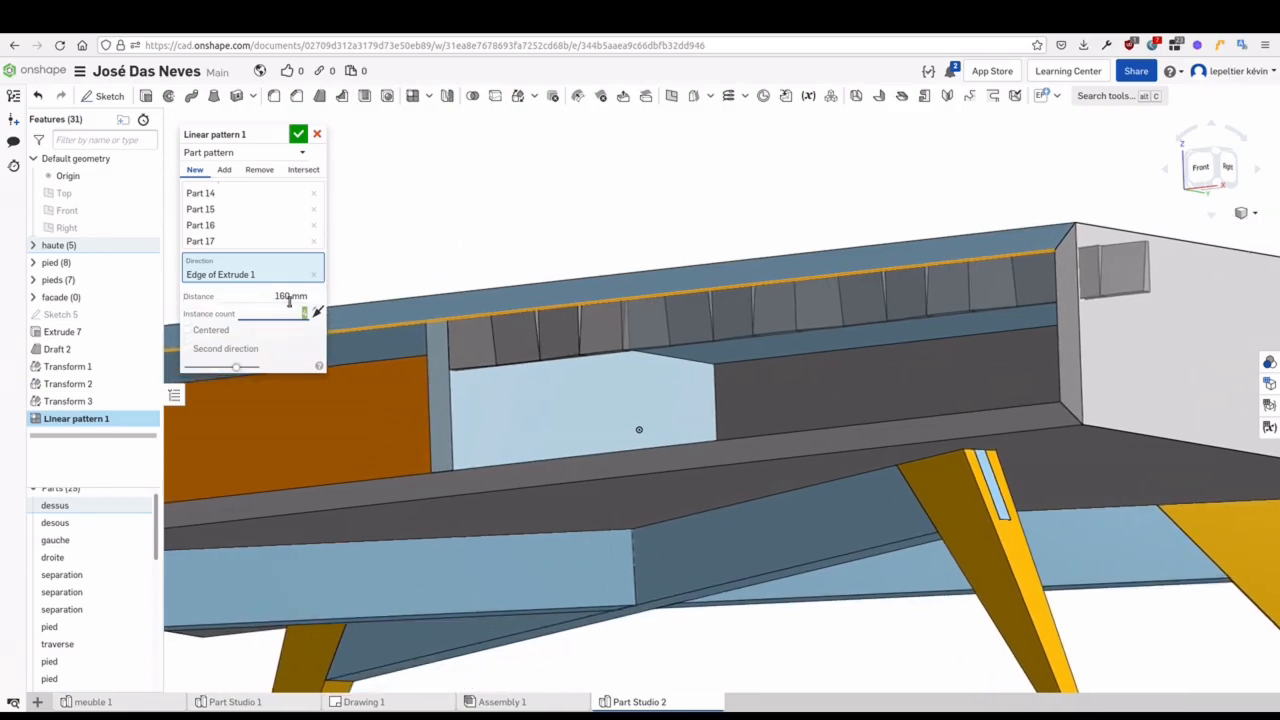
Add a second pattern direction along the separator's vertical front edge, flipped downward, with a 40 mm distance and 3 instances, and accept the pattern
left_click(243, 348)
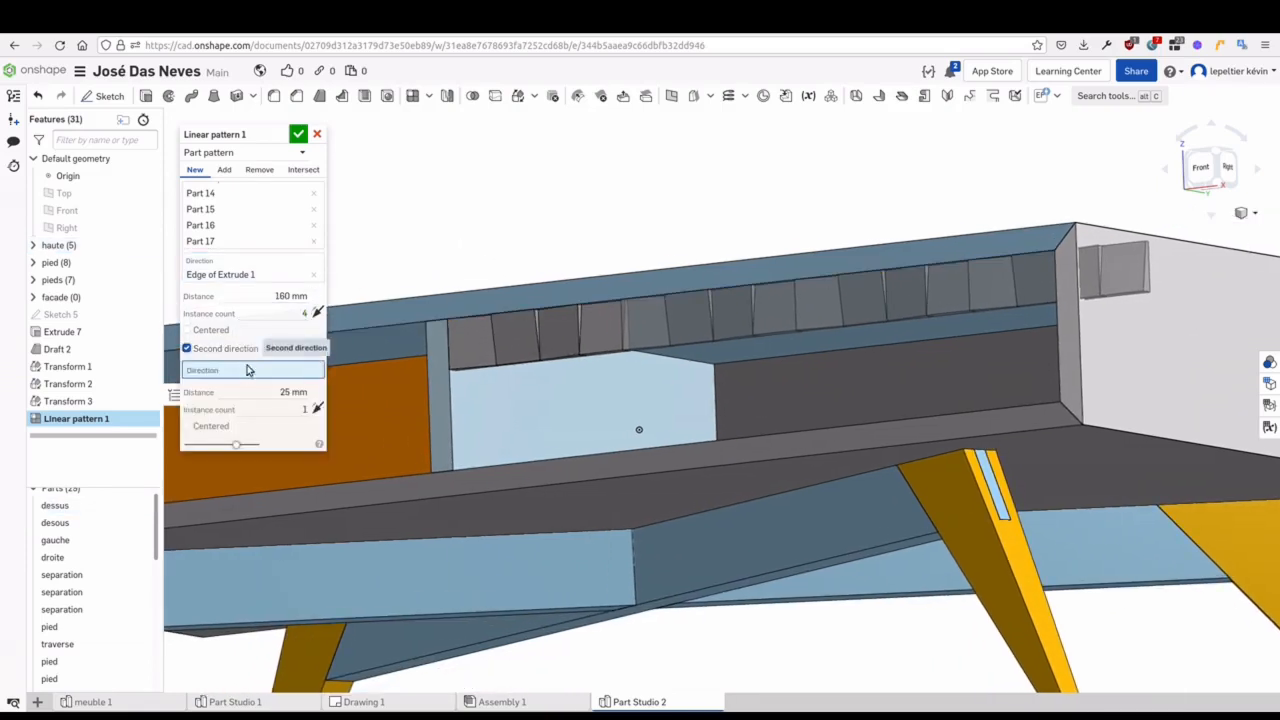
left_click(449, 399)
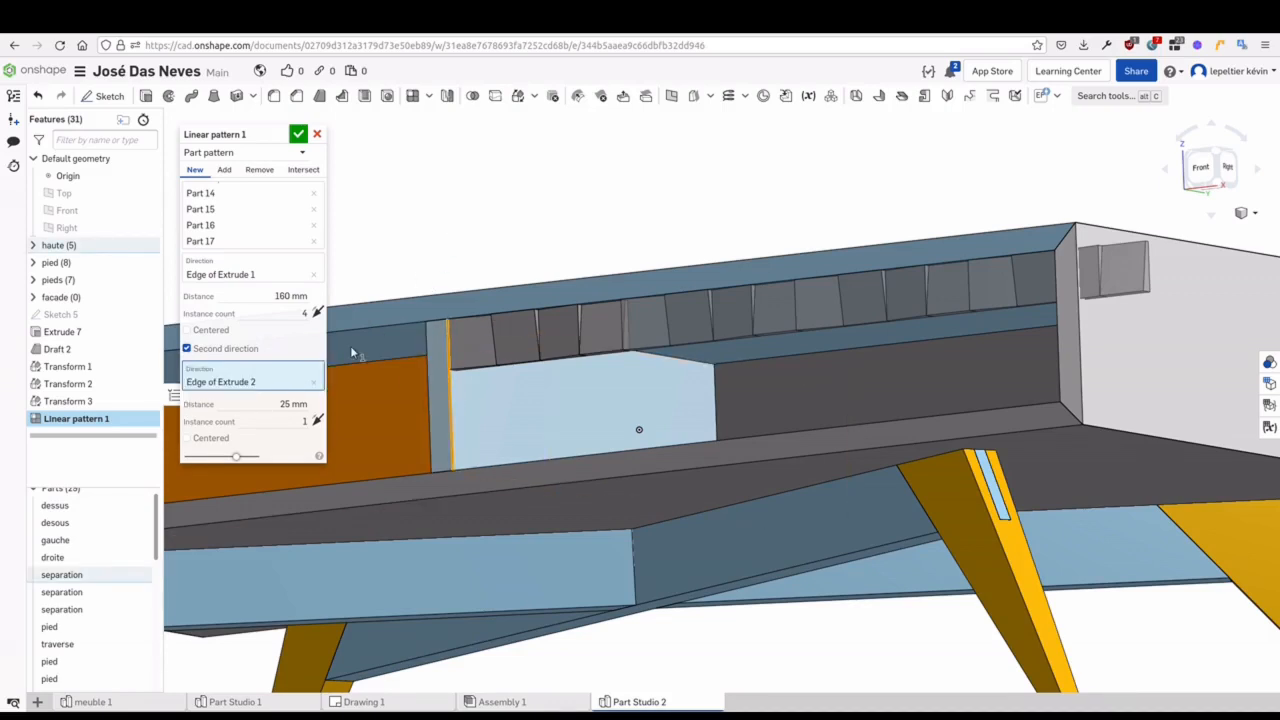
left_click(286, 404)
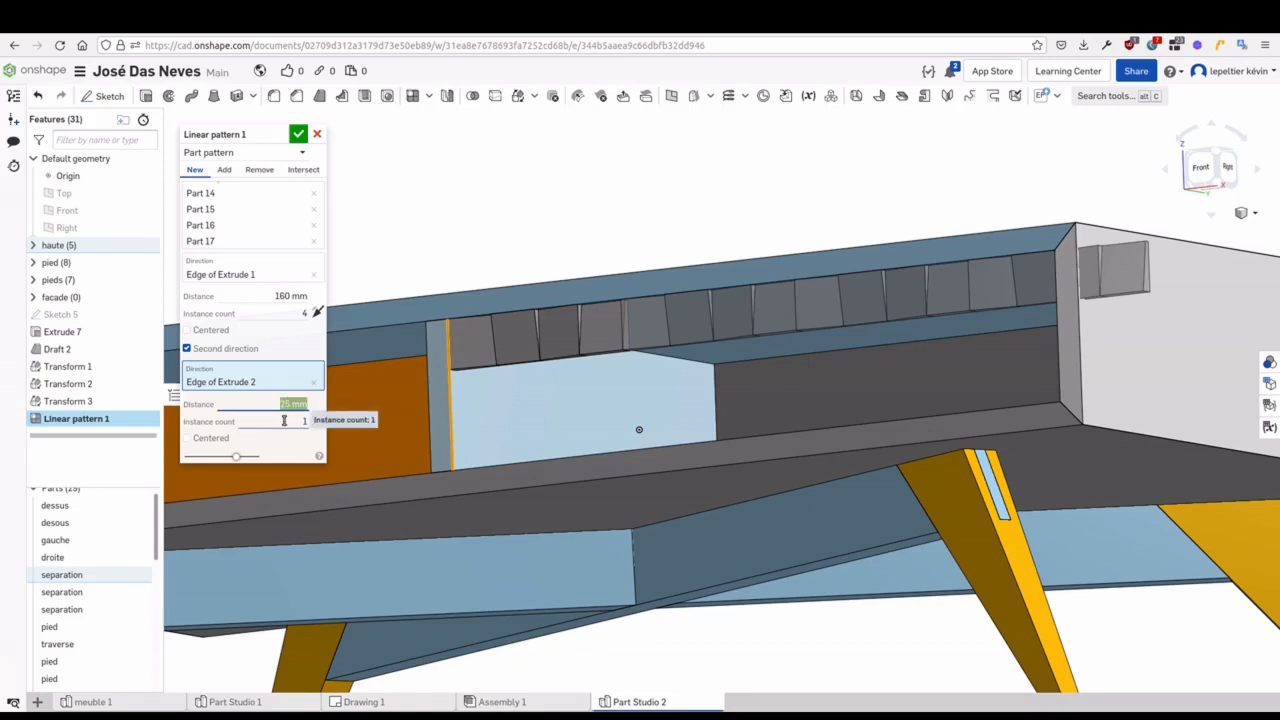
key("Return")
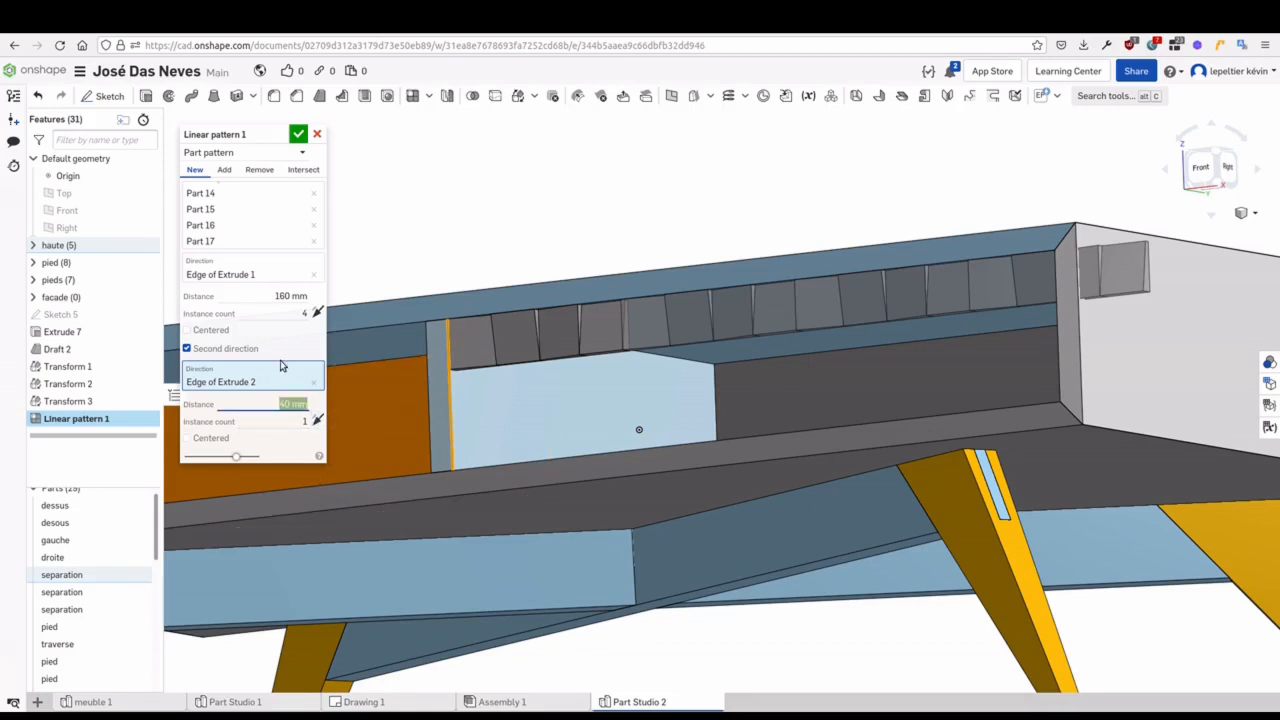
left_click(300, 421)
type("2")
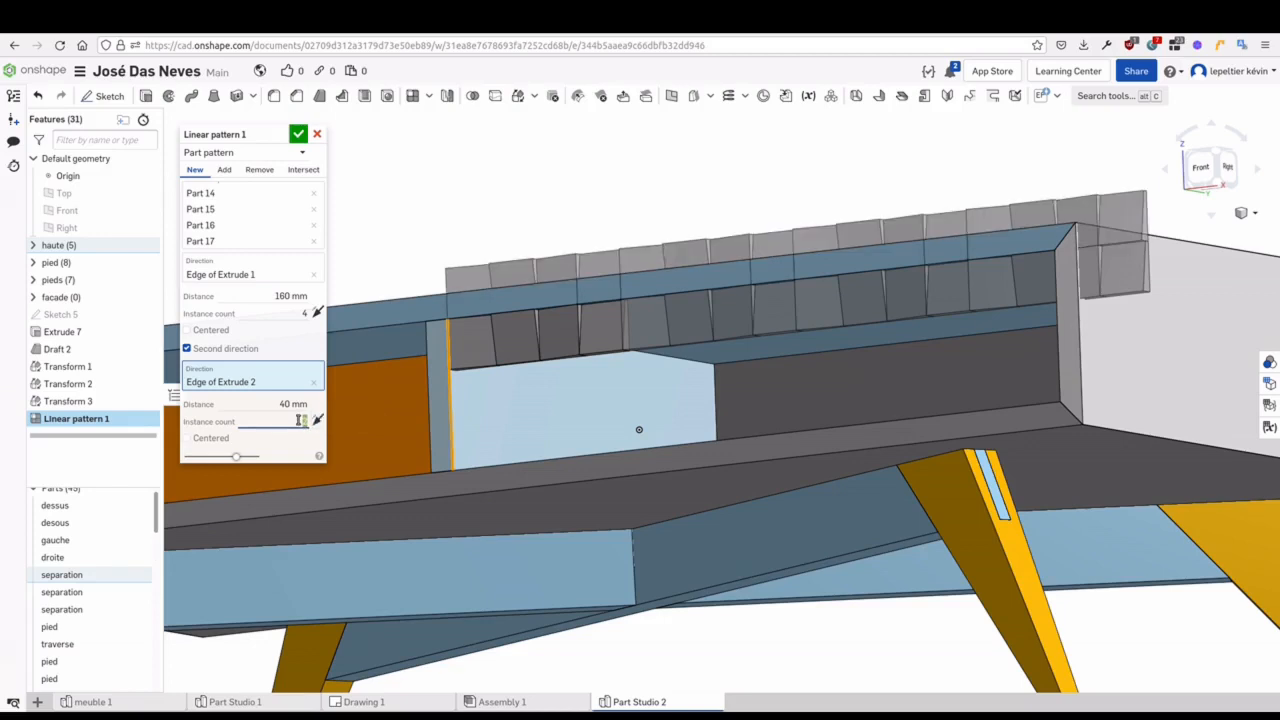
type("3")
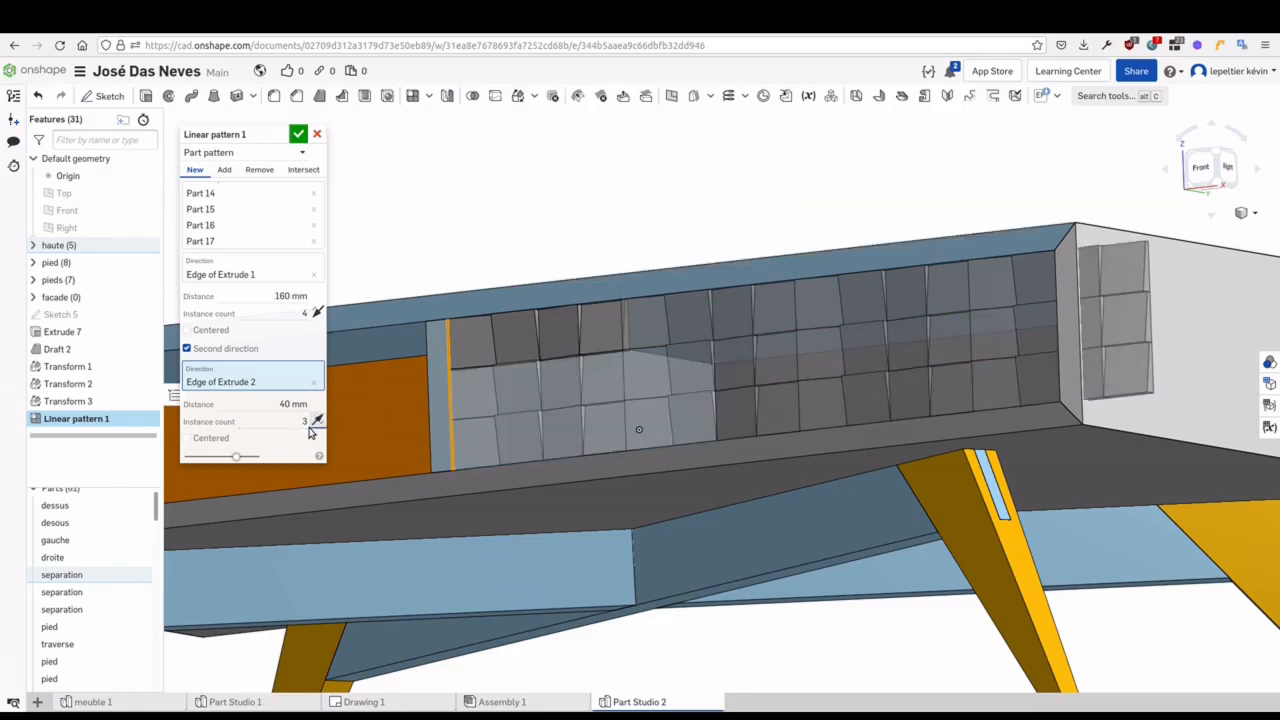
right_click_drag(390, 258, 382, 262)
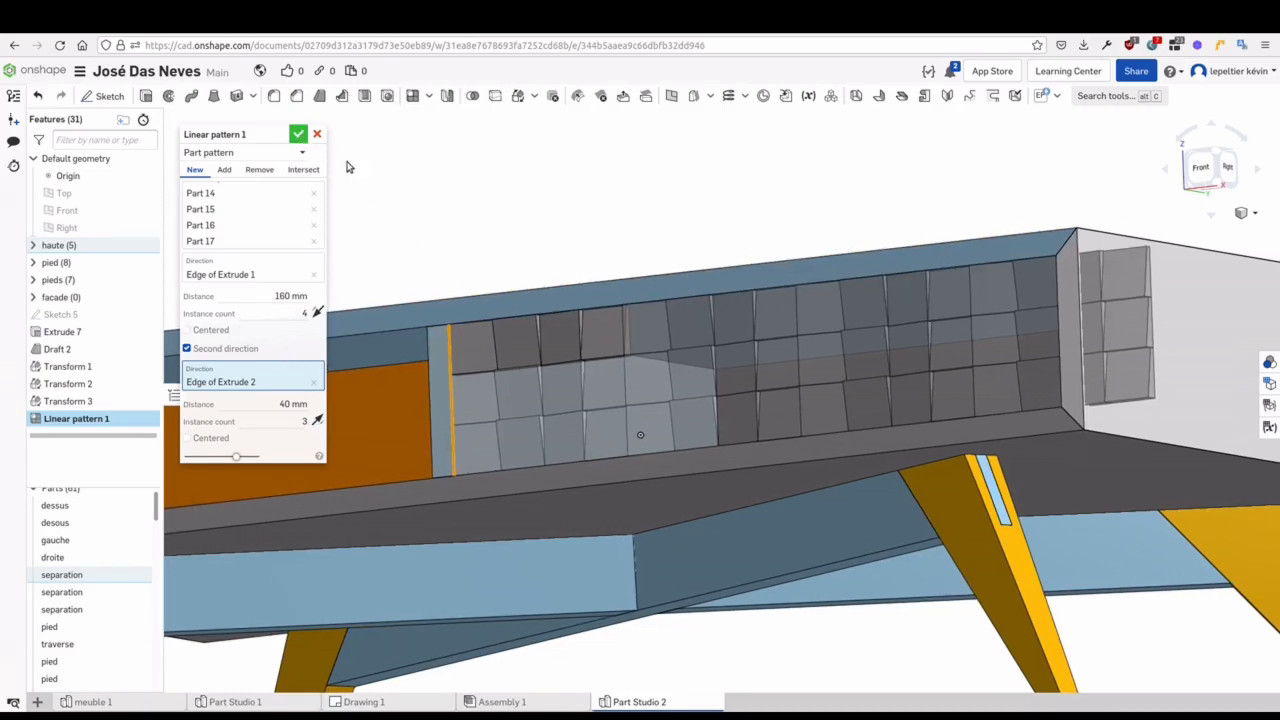
key("Return")
Examine how the slanted blocks line up and meet across the three rows of the front facade
right_click_drag(434, 211, 423, 230)
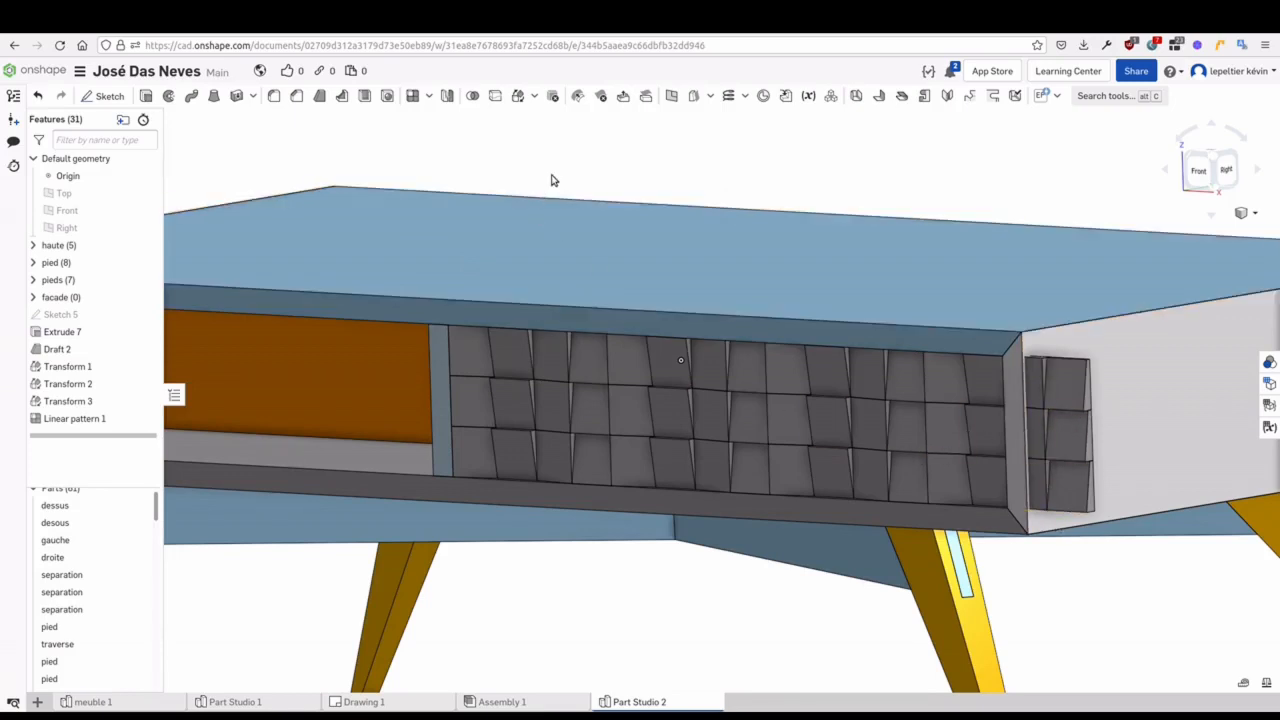
scroll(534, 211, "up", 2)
scroll(458, 394, "up", 5)
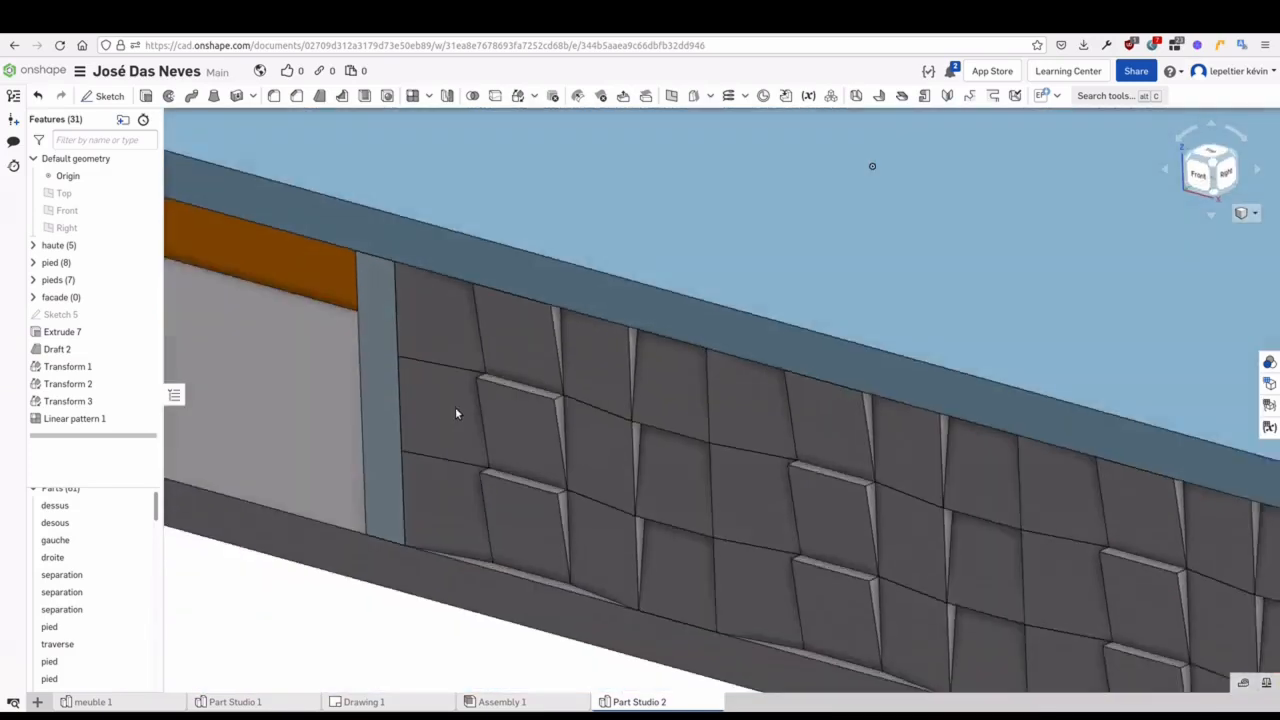
right_click_drag(455, 409, 452, 420)
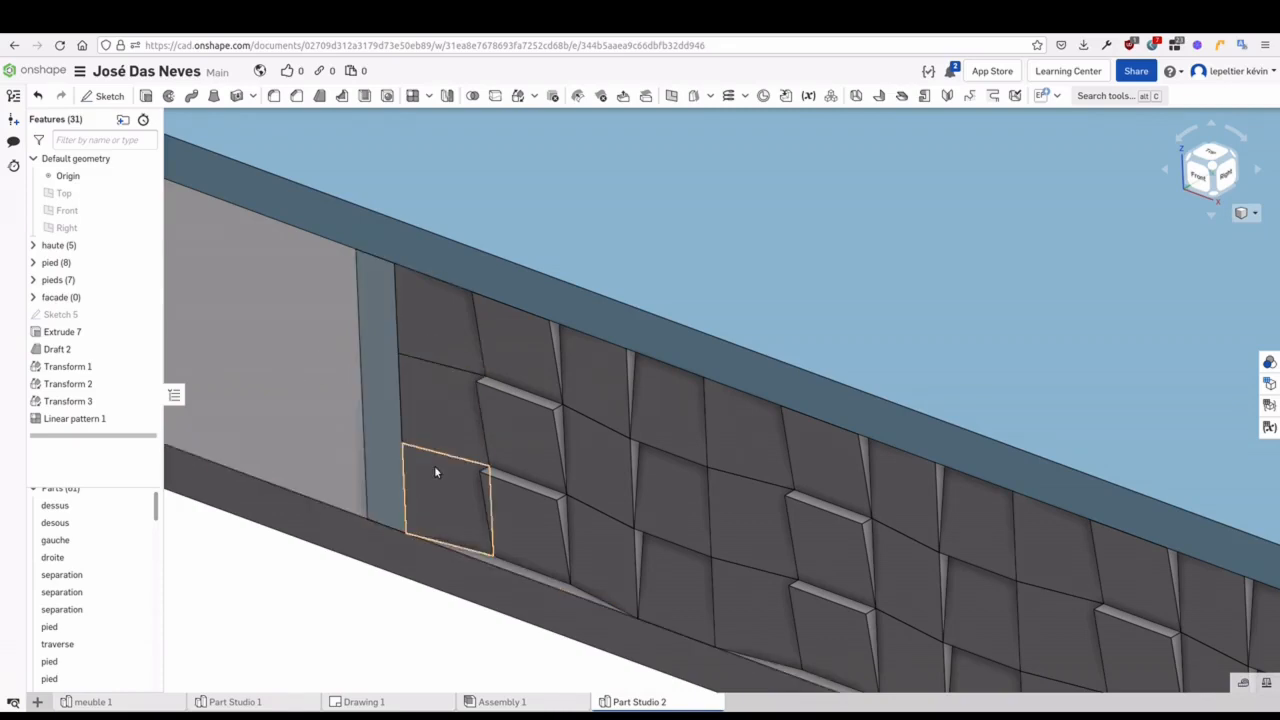
right_click_drag(423, 477, 431, 514)
scroll(431, 518, "down", 2)
middle_click_drag(494, 482, 540, 467)
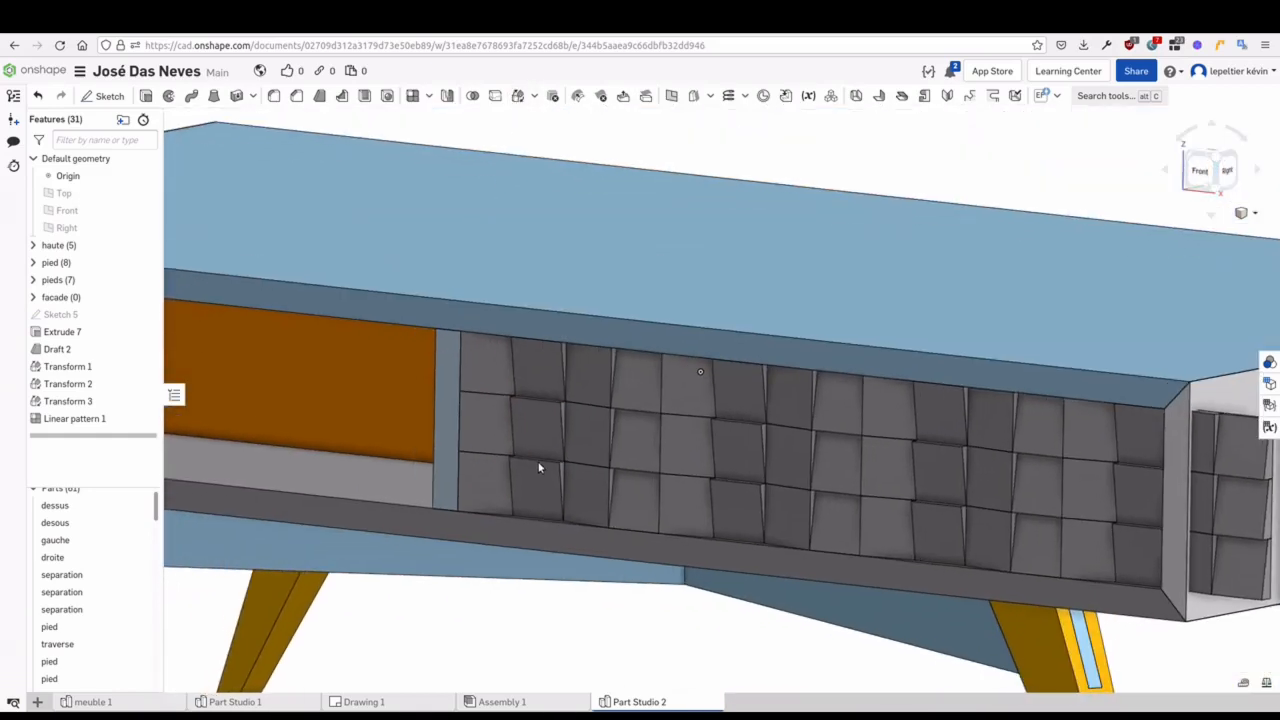
scroll(470, 442, "up", 2)
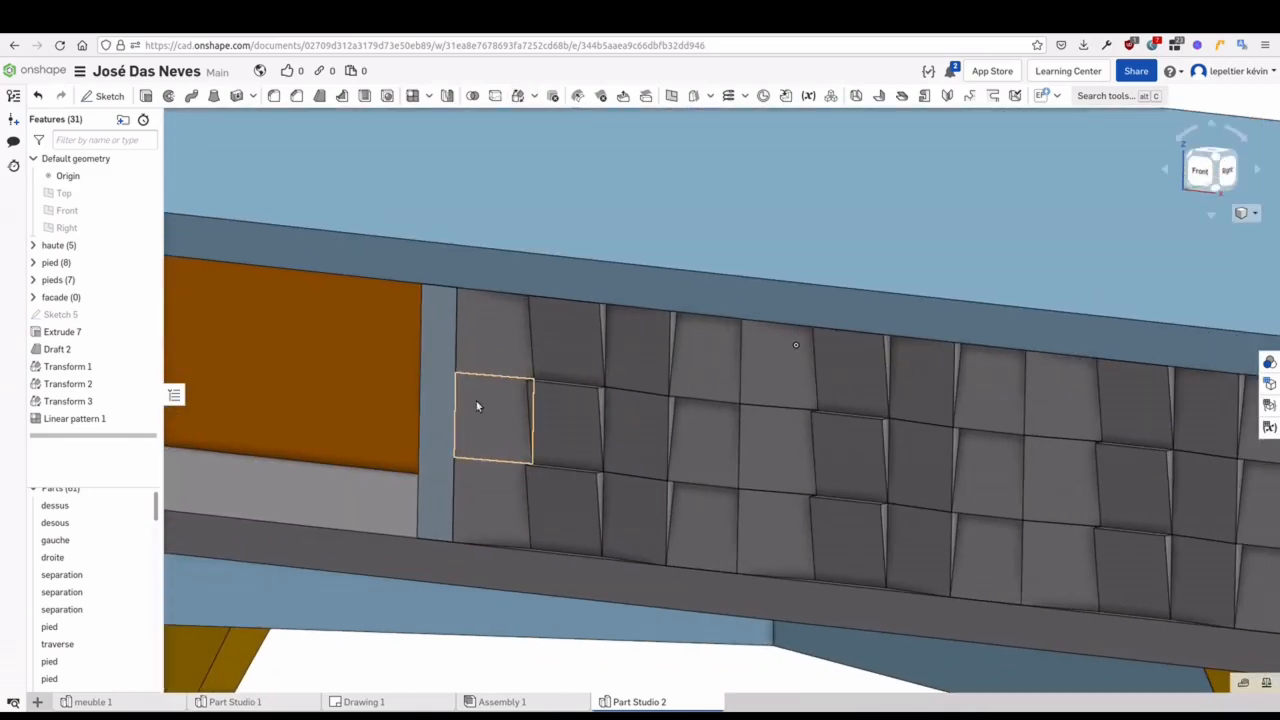
Edit the linear pattern and replace its second direction with the diagonal mitre edge at the top panel's front corner
double_click(67, 420)
middle_click_drag(407, 445, 527, 428)
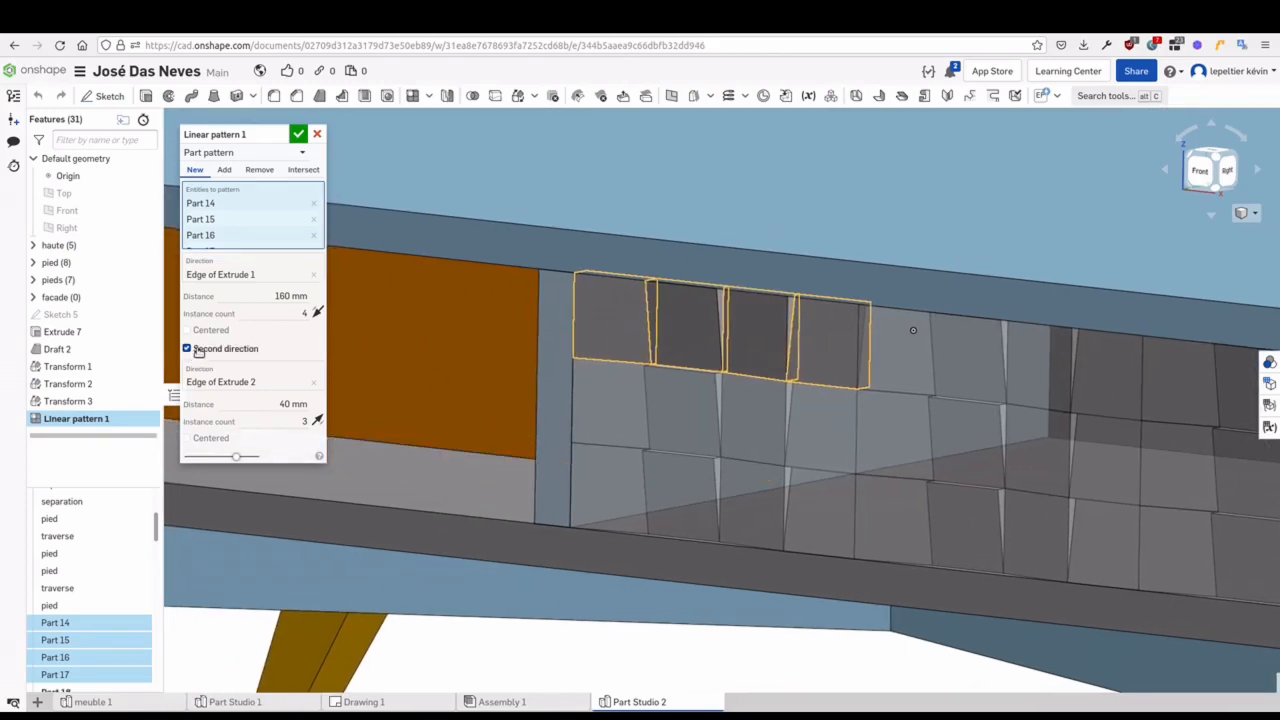
scroll(512, 423, "down", 5)
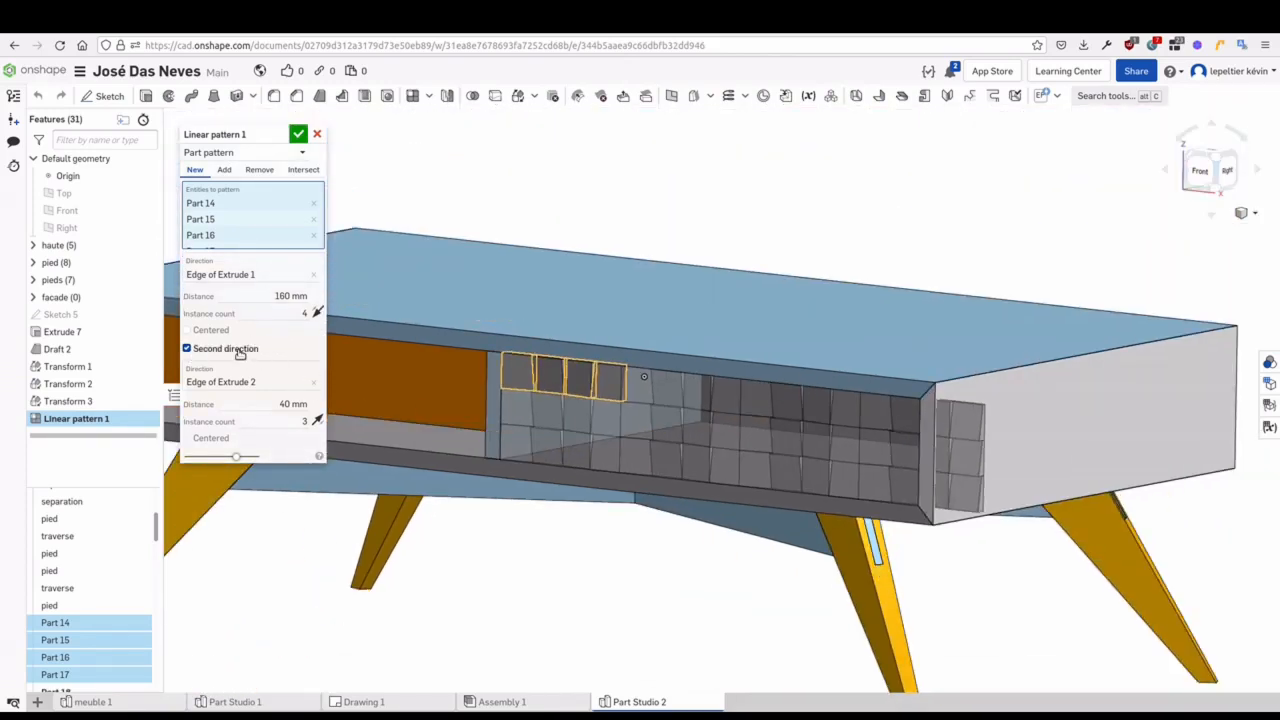
left_click(315, 383)
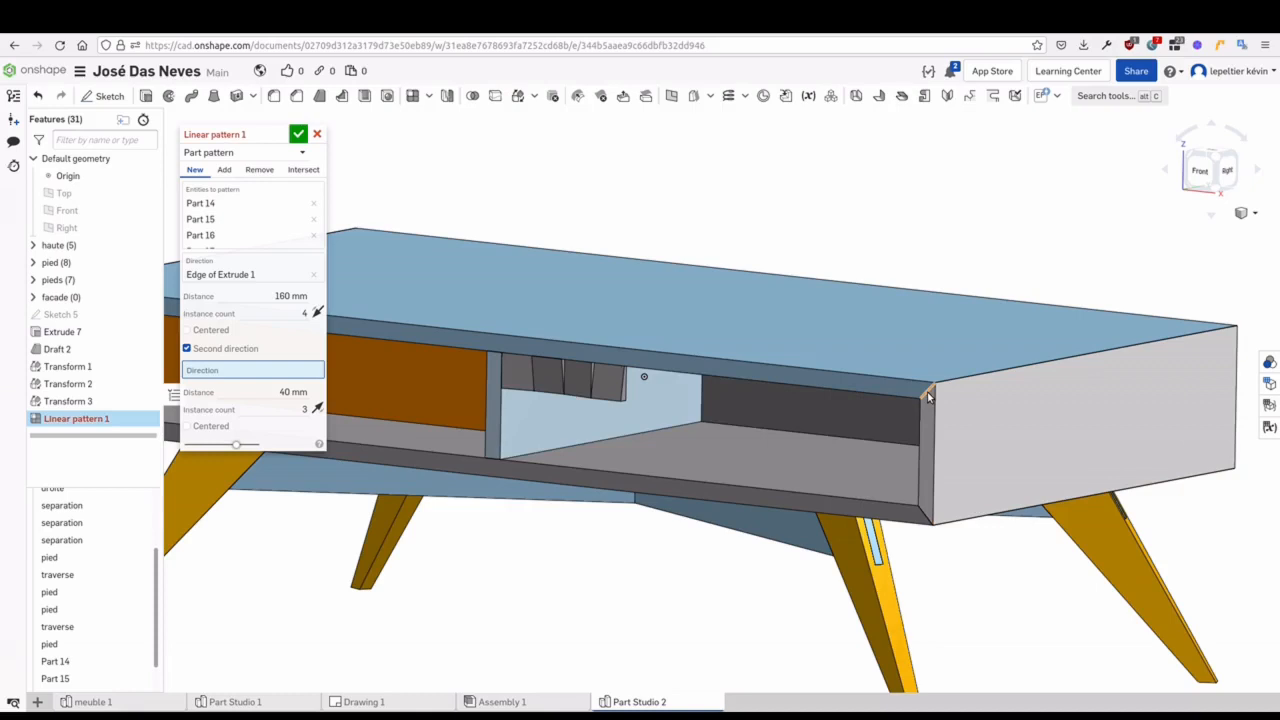
left_click(927, 391)
scroll(935, 467, "up", 2)
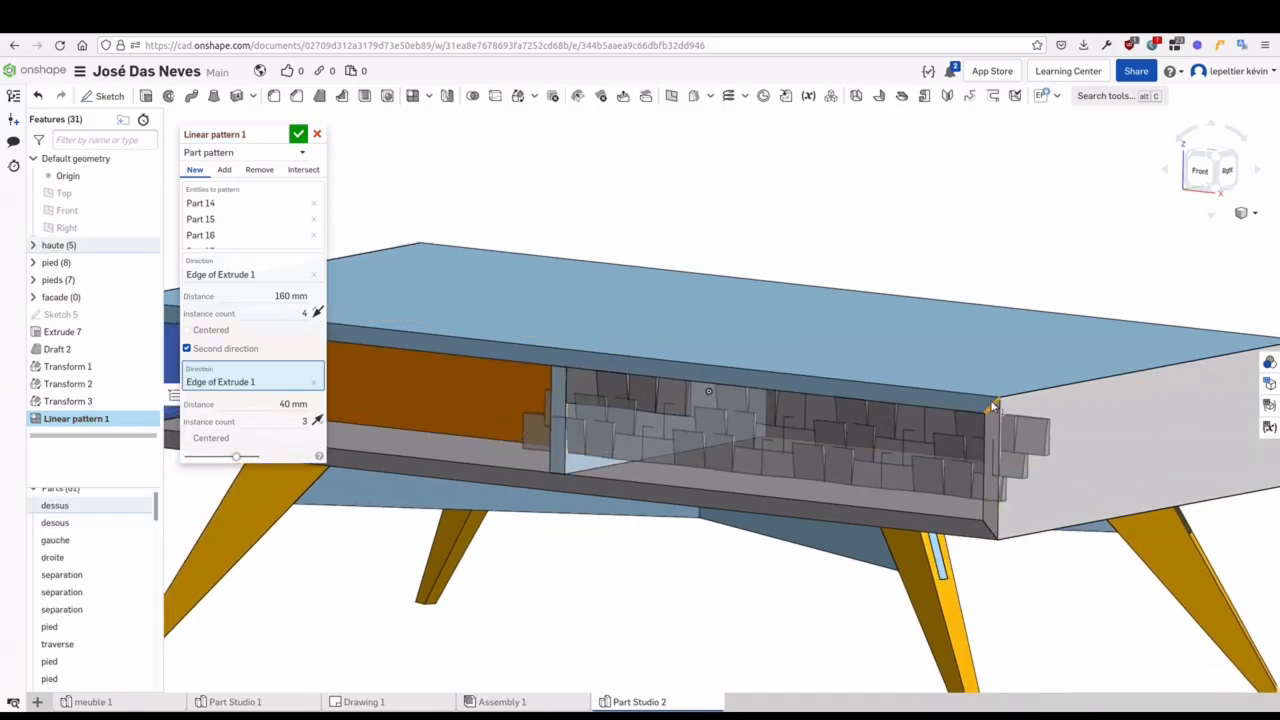
scroll(935, 467, "up", 2)
scroll(632, 399, "up", 3)
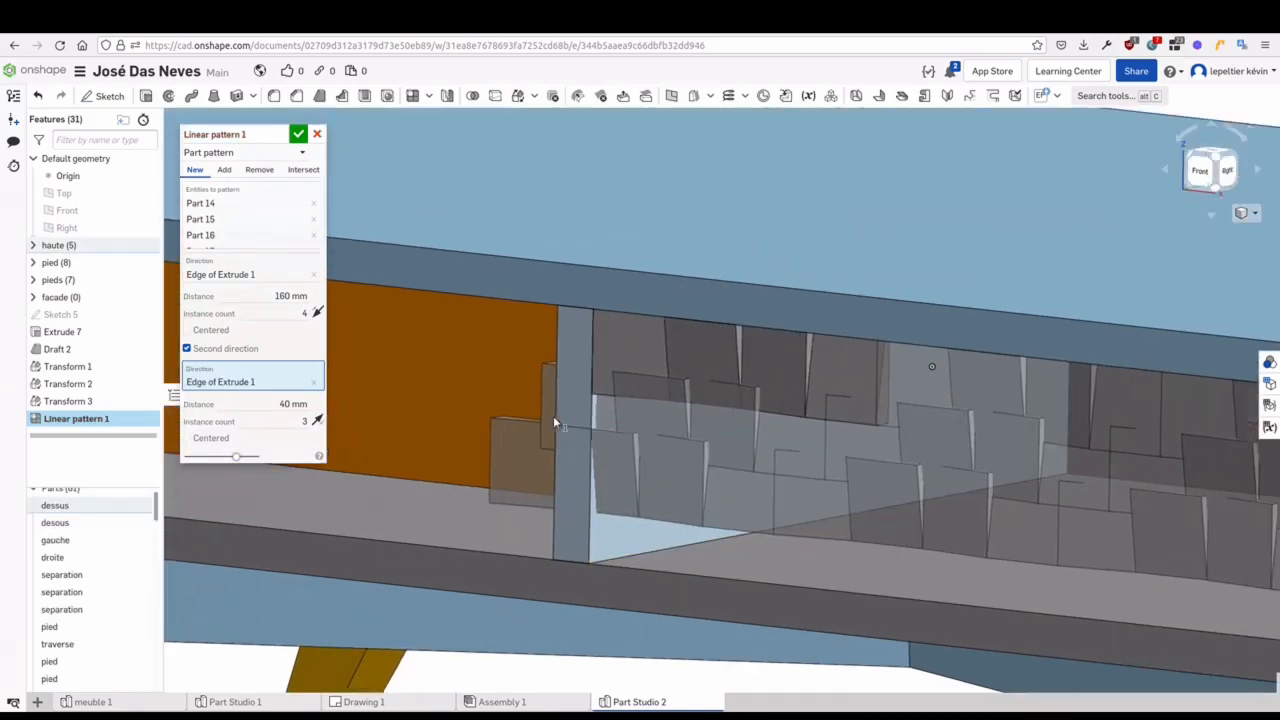
Try a second-direction distance of 56 mm for the block pattern
left_click(291, 404)
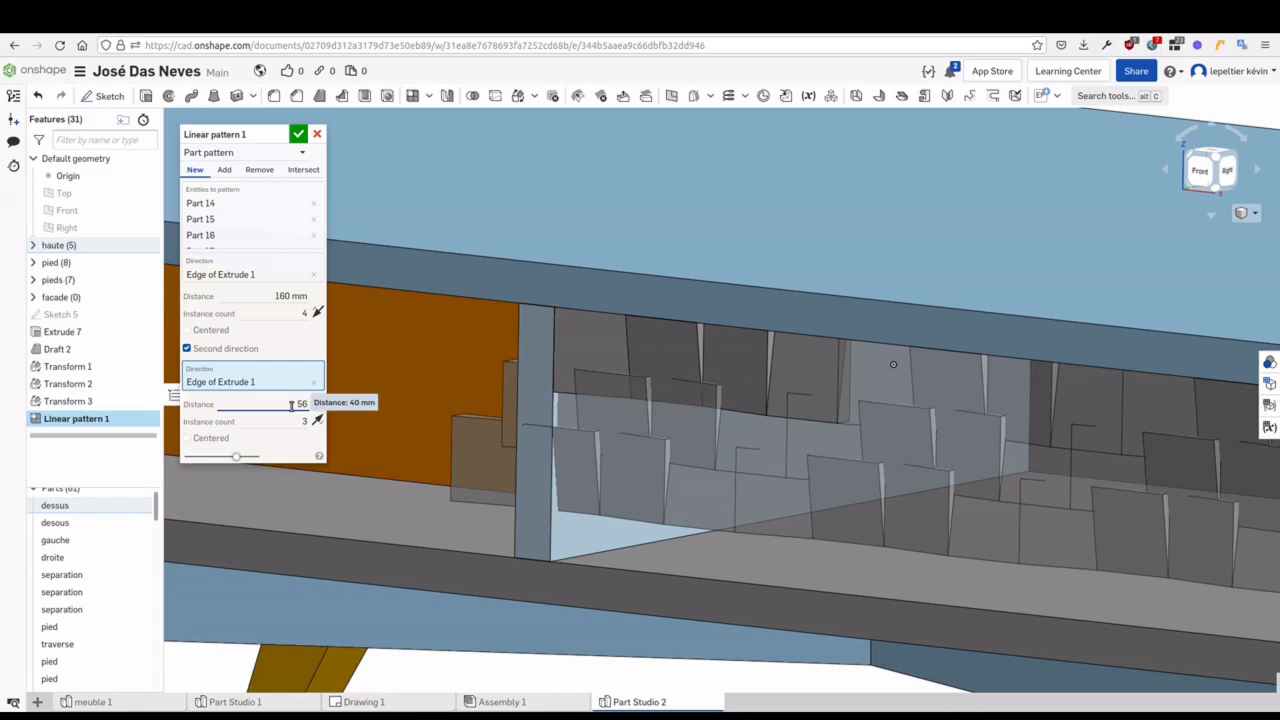
type("56")
key("Return")
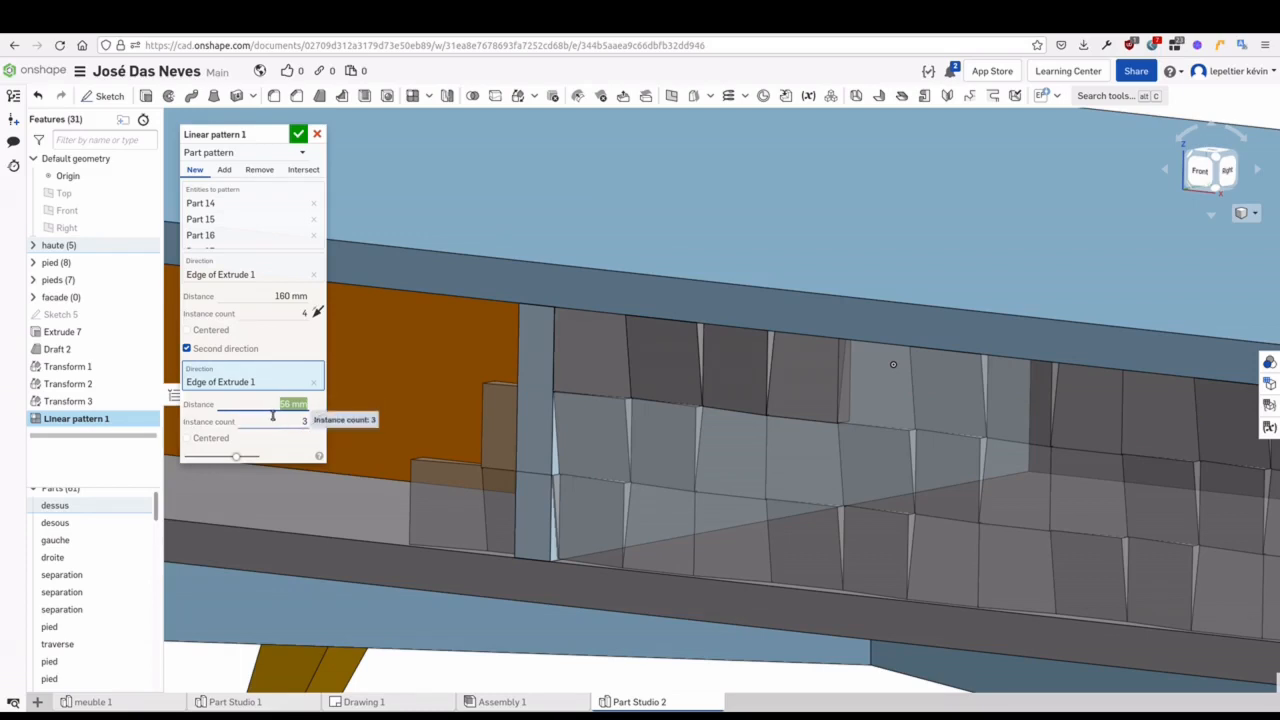
Set the second-direction distance to sqrt(40*40+40*40) and accept the edited pattern
type("sqt")
key("BackSpace")
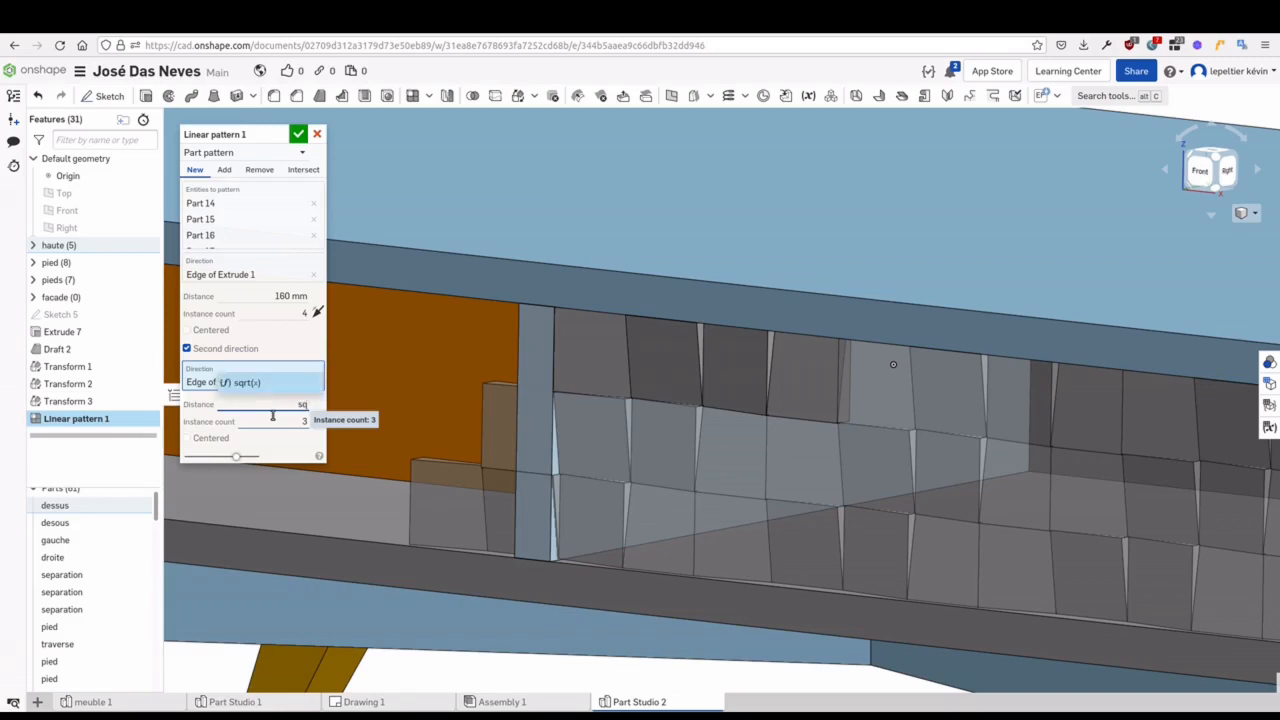
type("rt(")
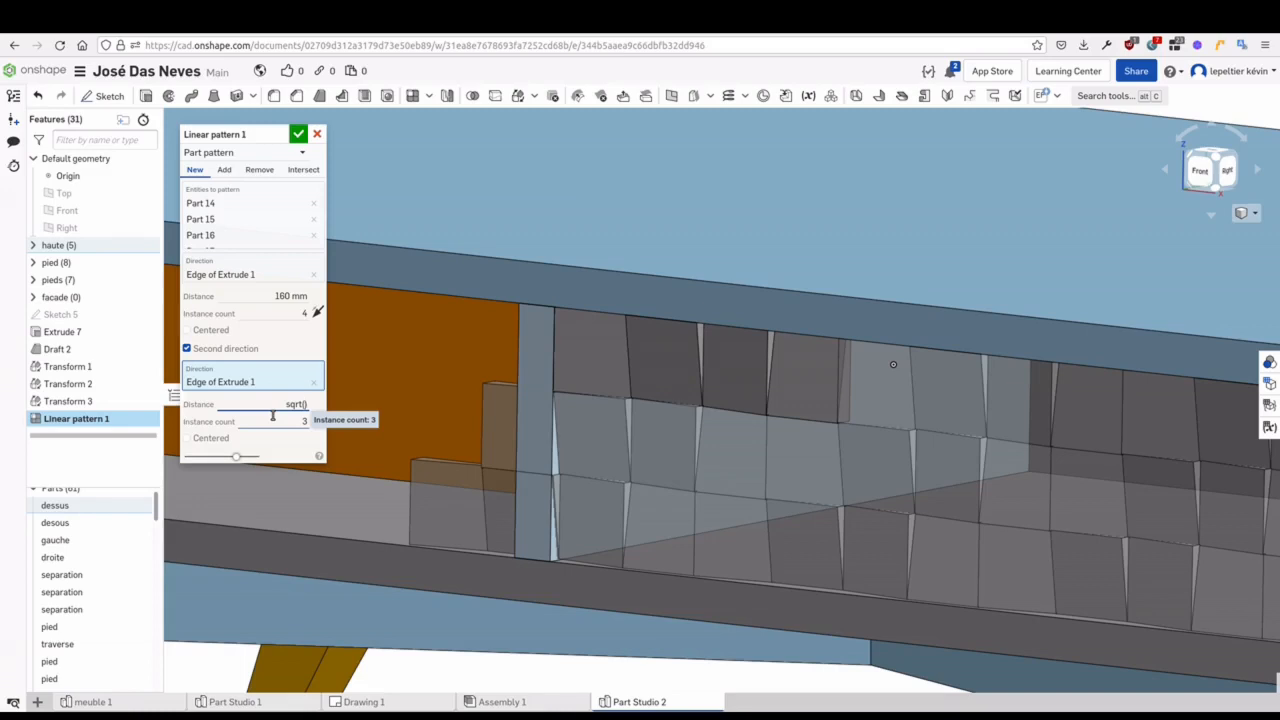
type("40*40+40*40")
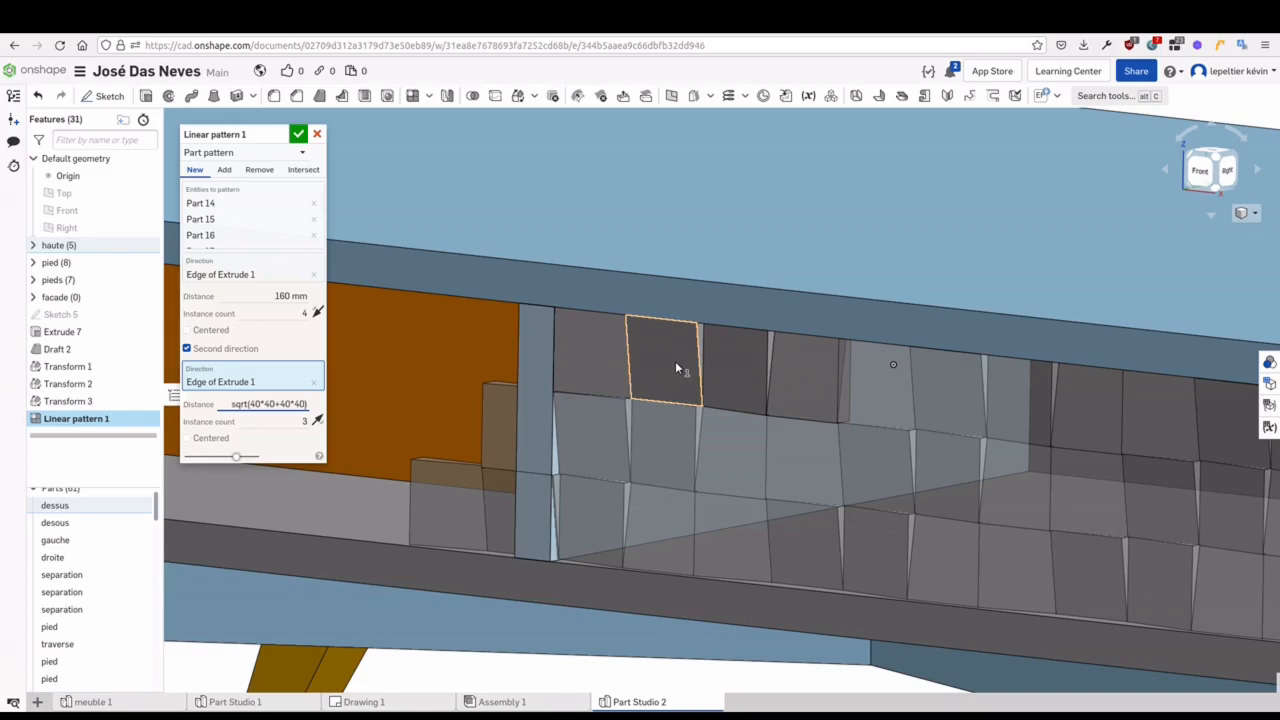
key("Return")
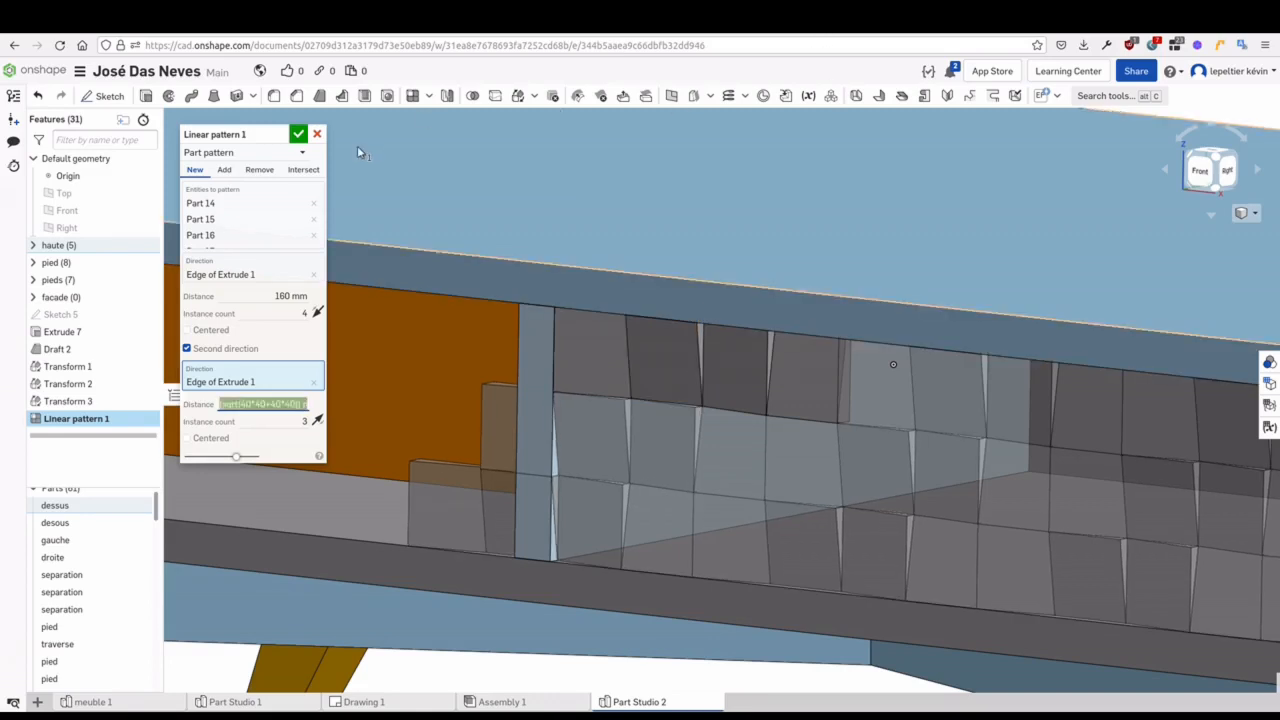
left_click(298, 133)
Delete the patterned blocks that stick out past the side panel and past the separator into the open compartment
scroll(566, 372, "down", 5)
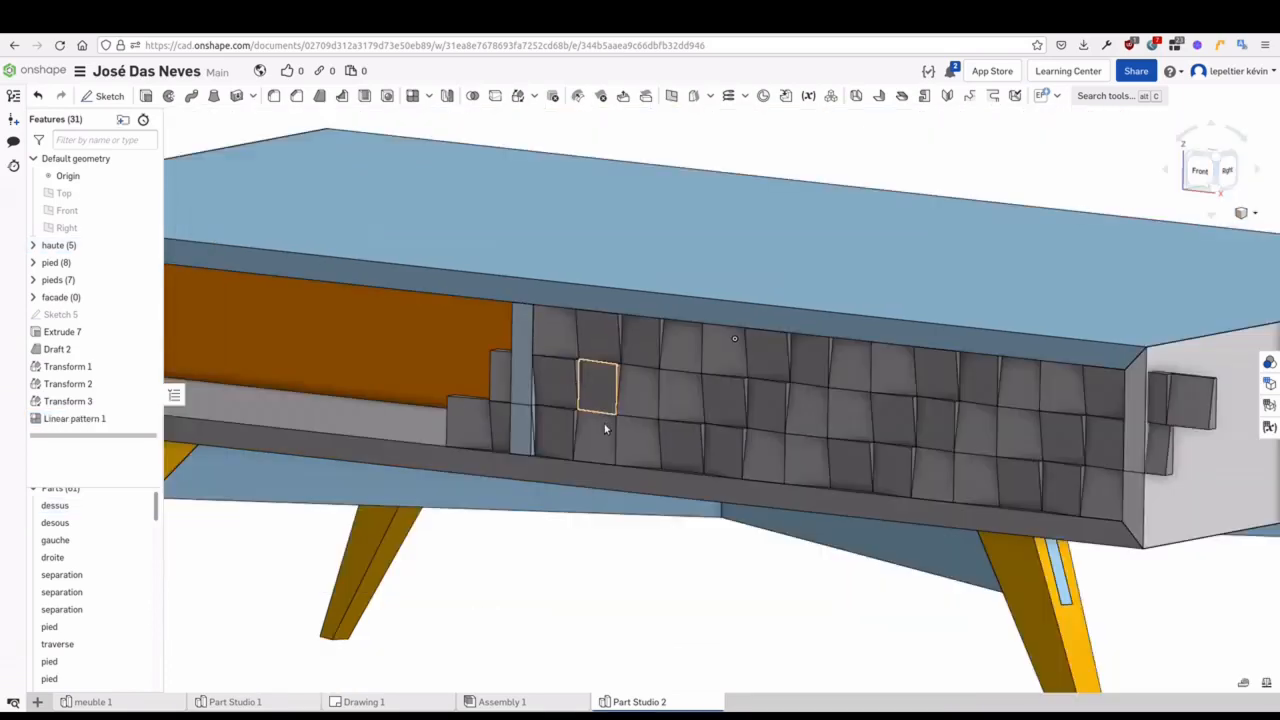
scroll(470, 385, "up", 3)
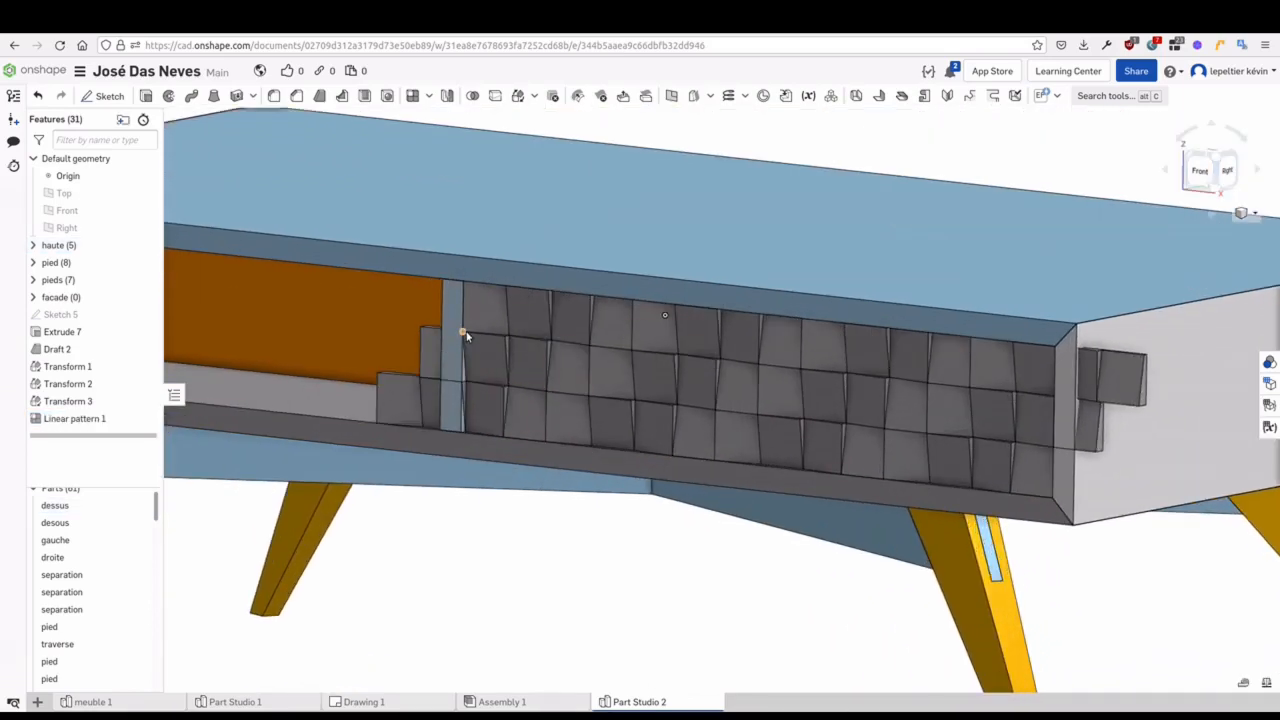
middle_click_drag(424, 384, 415, 436)
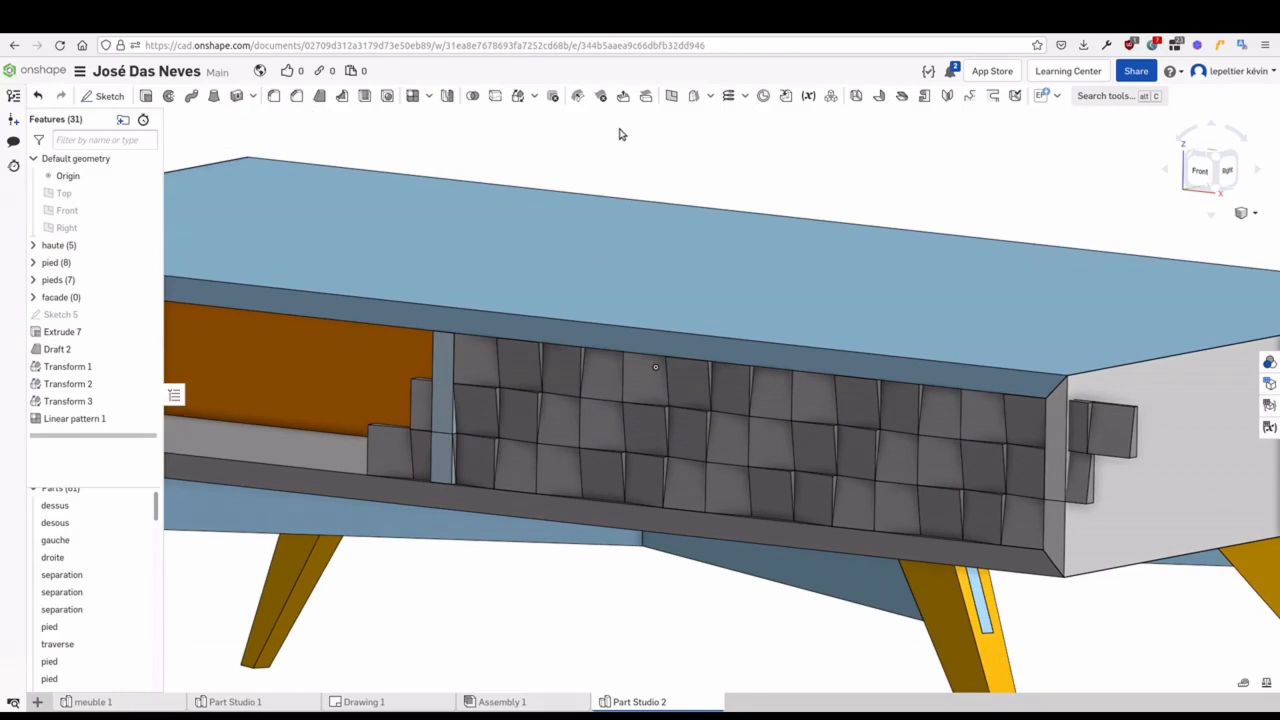
left_click(579, 99)
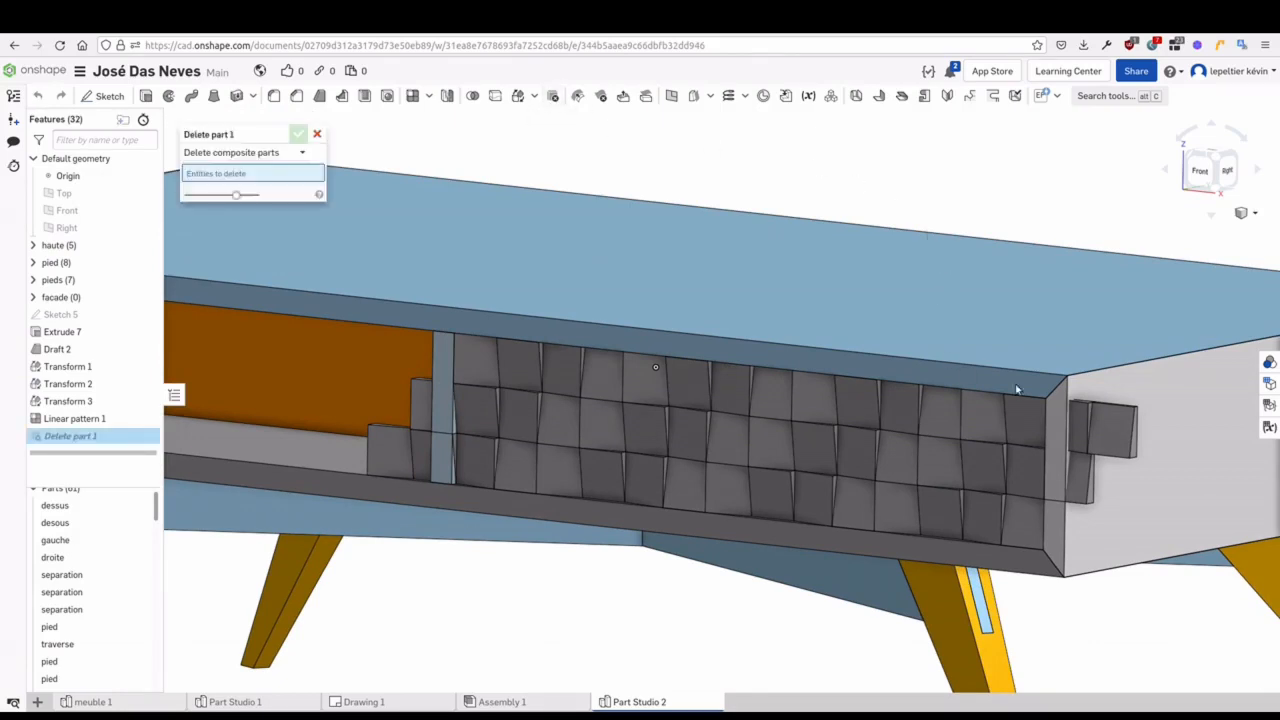
left_click(1085, 433)
left_click(1086, 436)
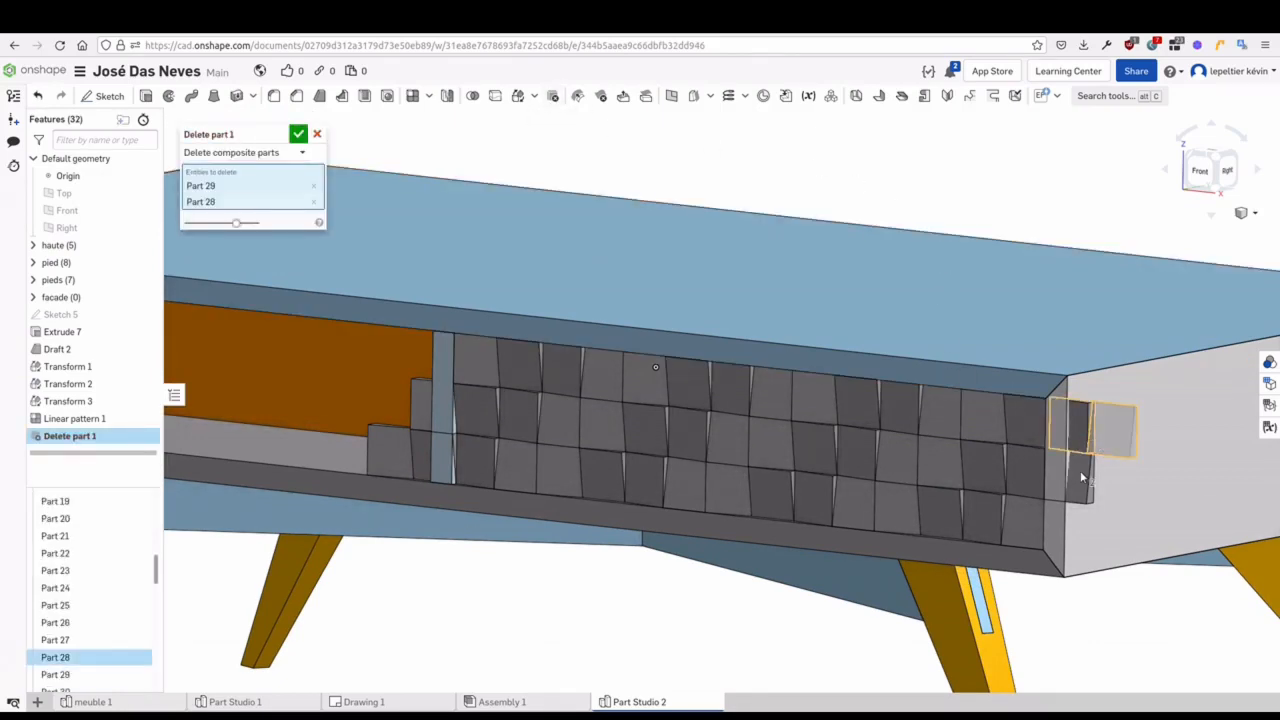
left_click(1068, 492)
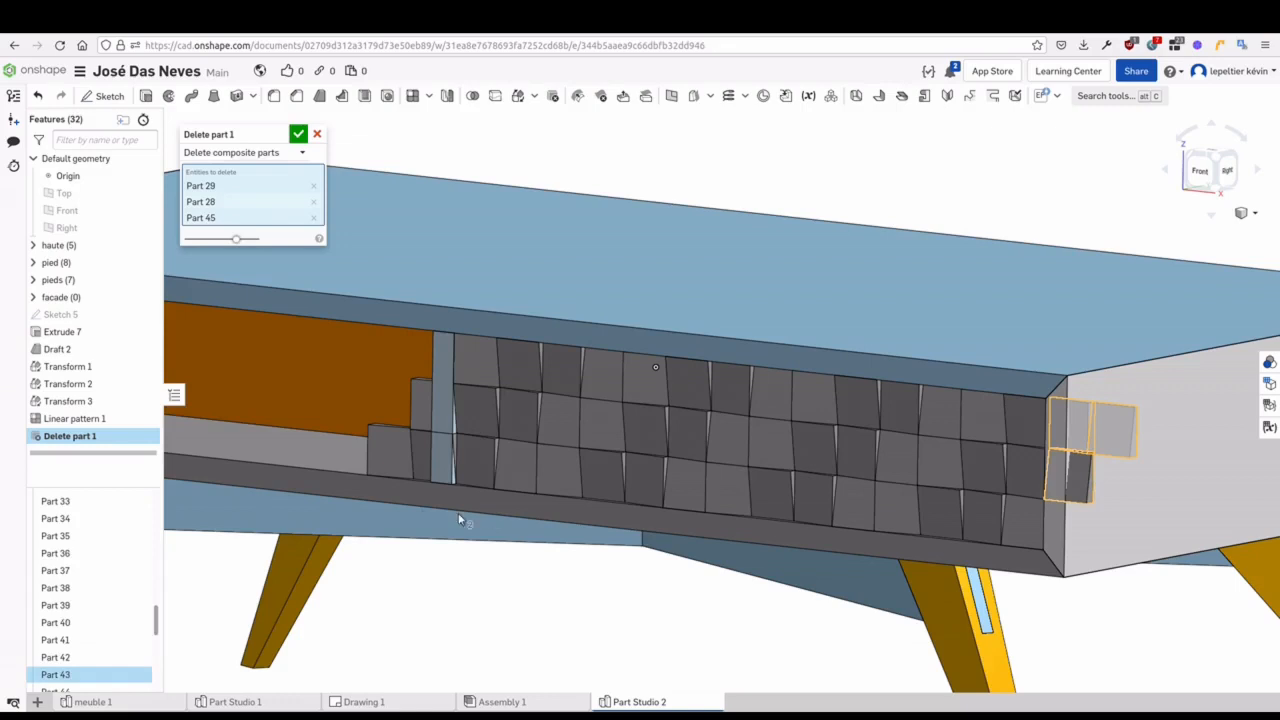
left_click(418, 442)
left_click(418, 443)
left_click(396, 444)
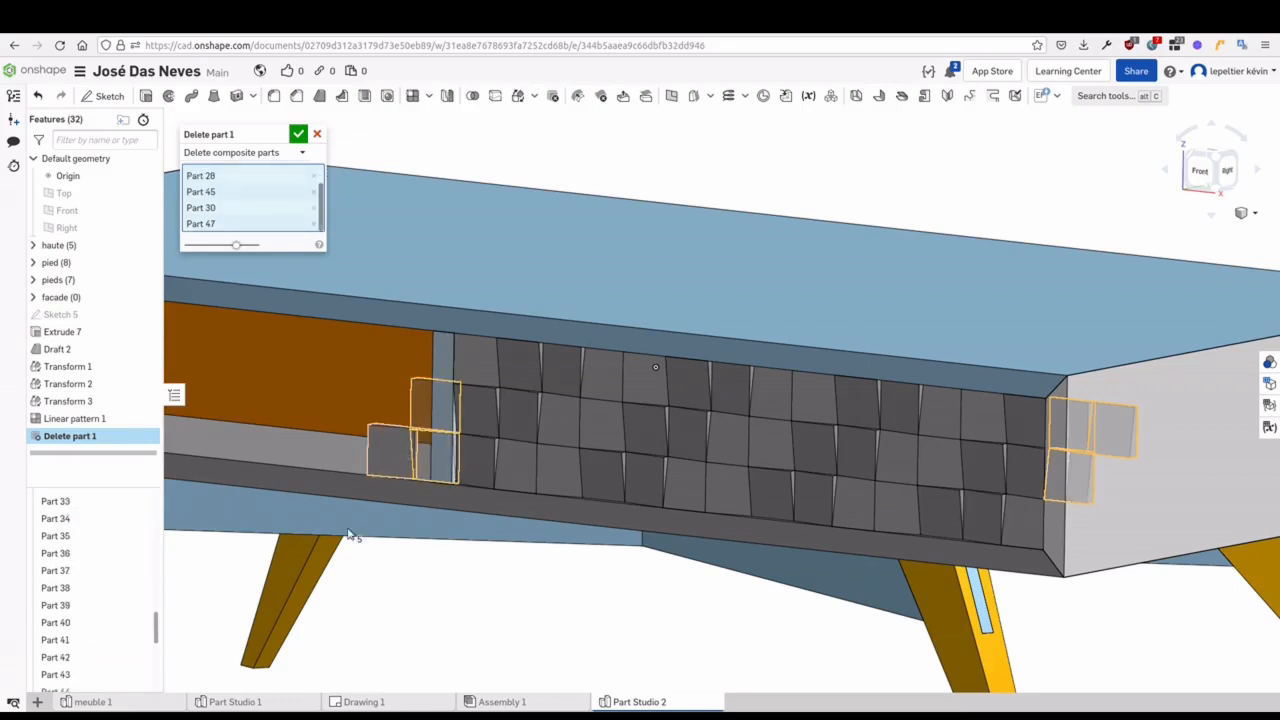
left_click(298, 134)
Move all features from Sketch 5 through Delete part 1 into the facade folder
scroll(457, 563, "down", 5)
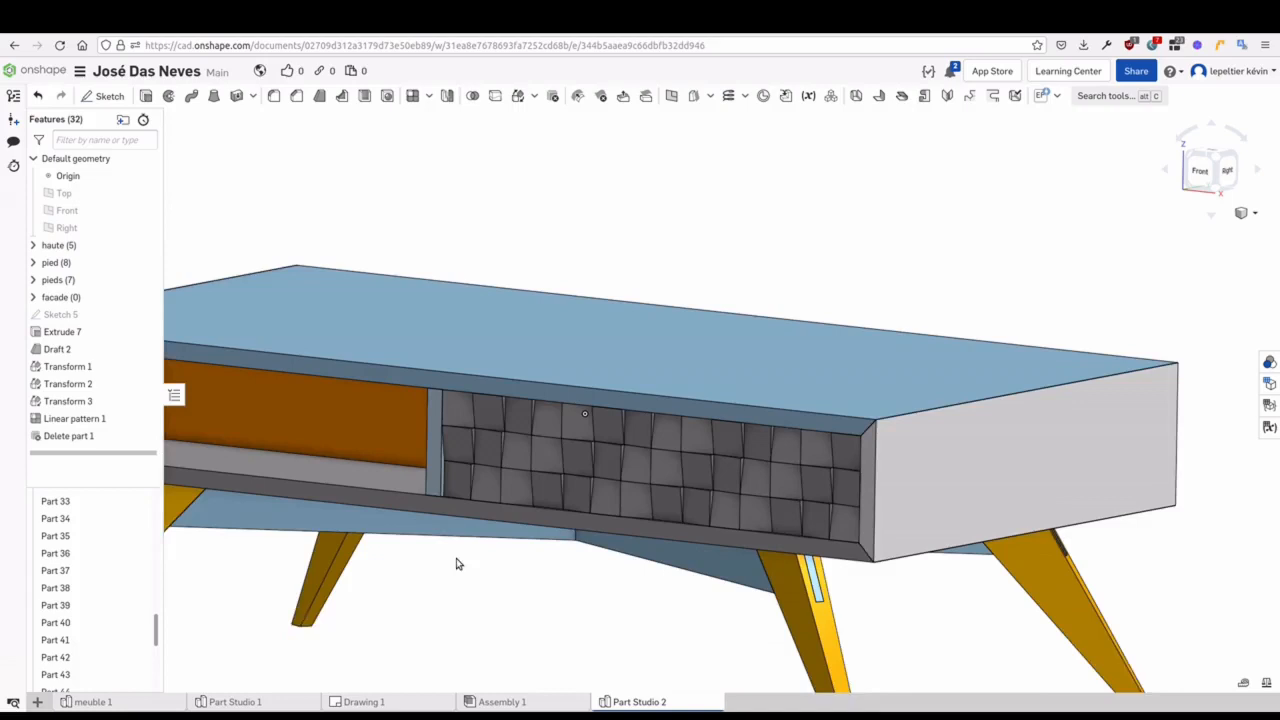
middle_click_drag(533, 520, 531, 525)
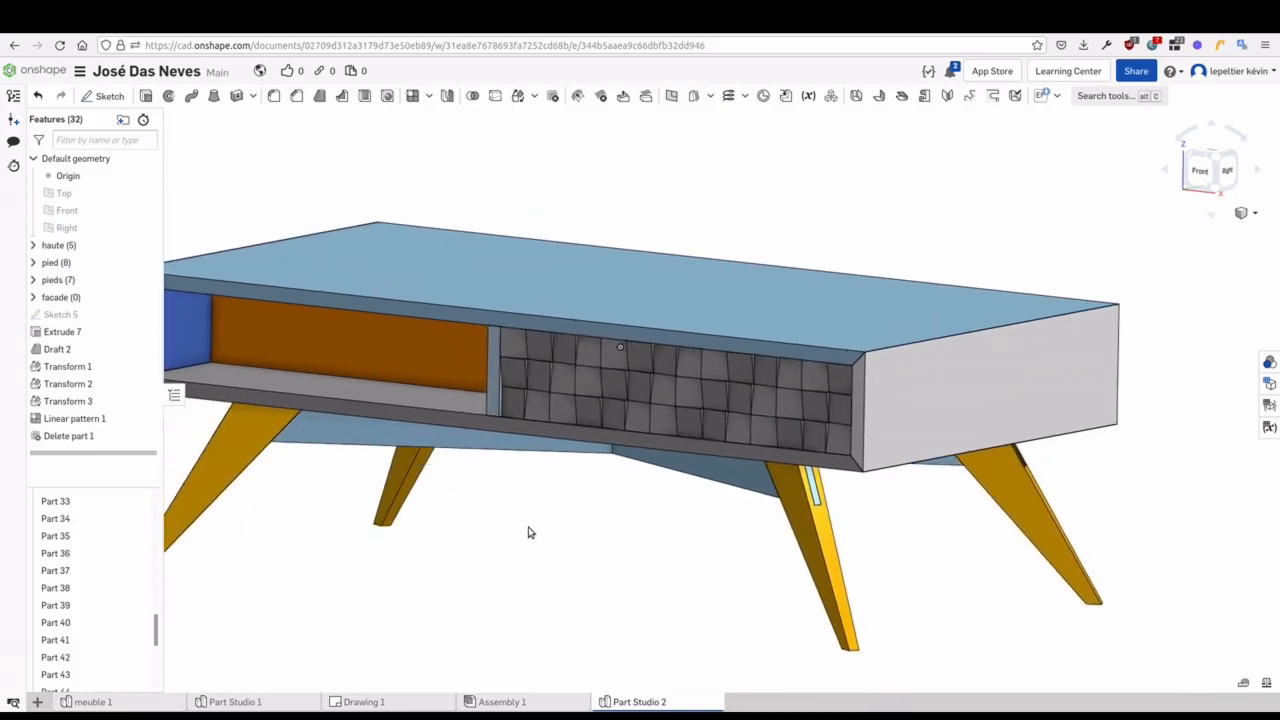
mouse_move(520, 523)
right_mouse_down()
mouse_move(543, 477)
mouse_move(534, 483)
right_mouse_up()
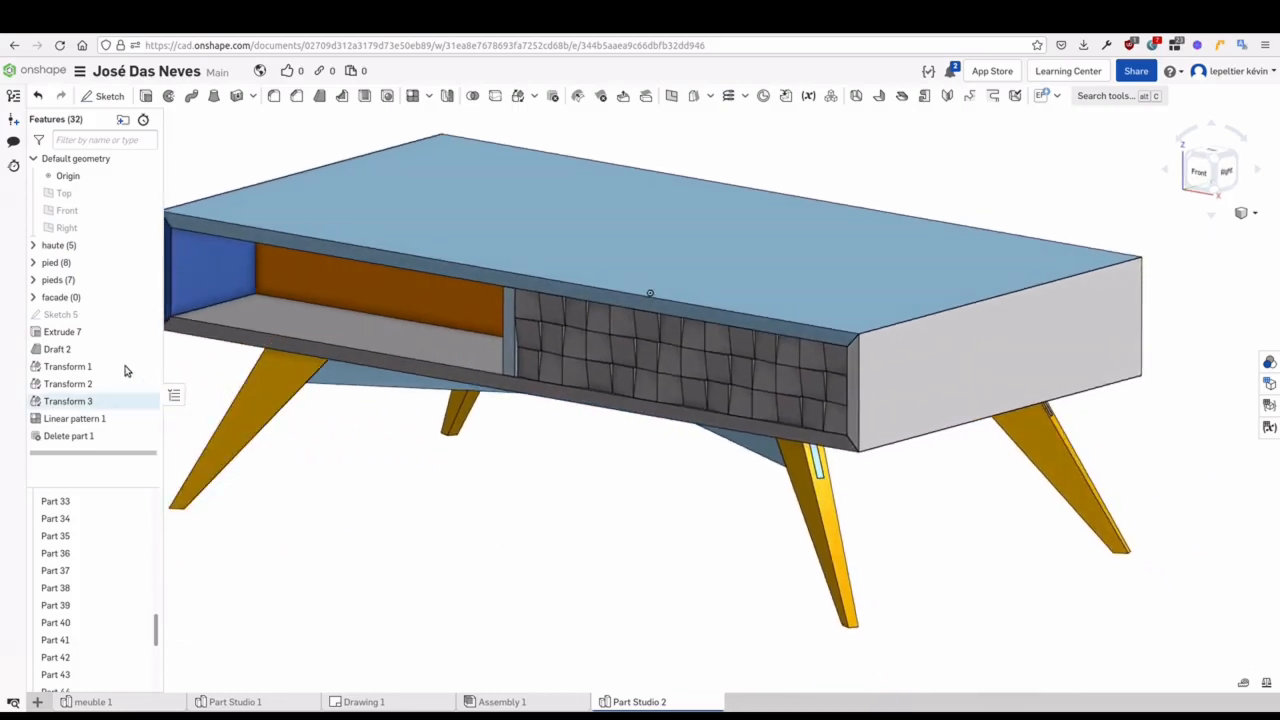
left_click(44, 317)
left_click(57, 436, "shift")
mouse_move(56, 332)
left_mouse_down()
mouse_move(53, 303)
mouse_move(100, 300)
left_mouse_up()
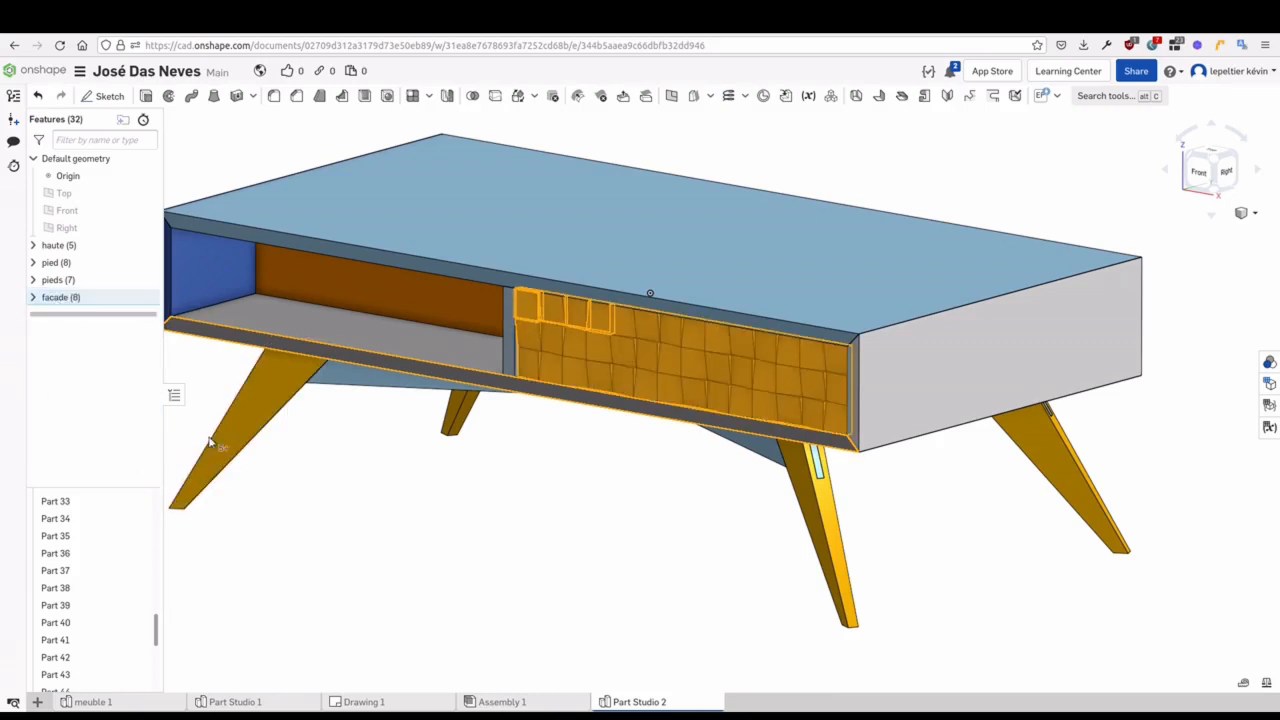
left_click(356, 536)
middle_click_drag(356, 536, 376, 527)
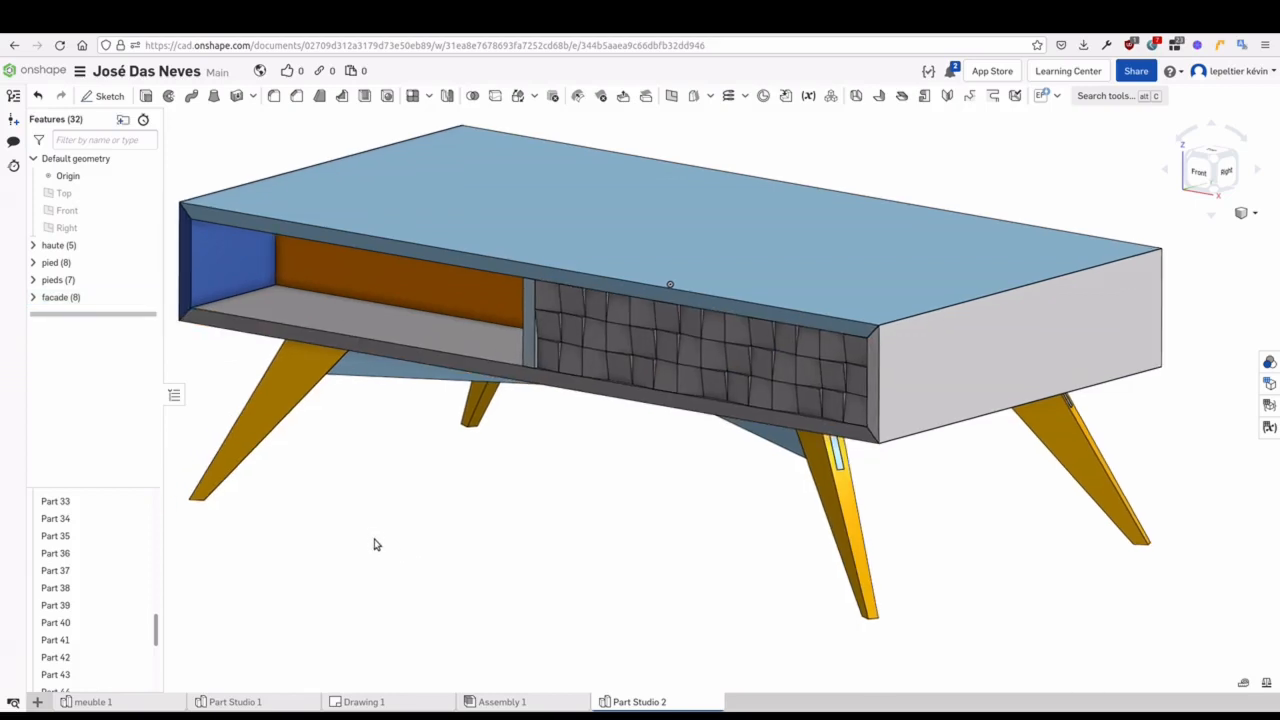
Look through the parts list and the facade to locate the individual block parts
scroll(55, 625, "down", 2)
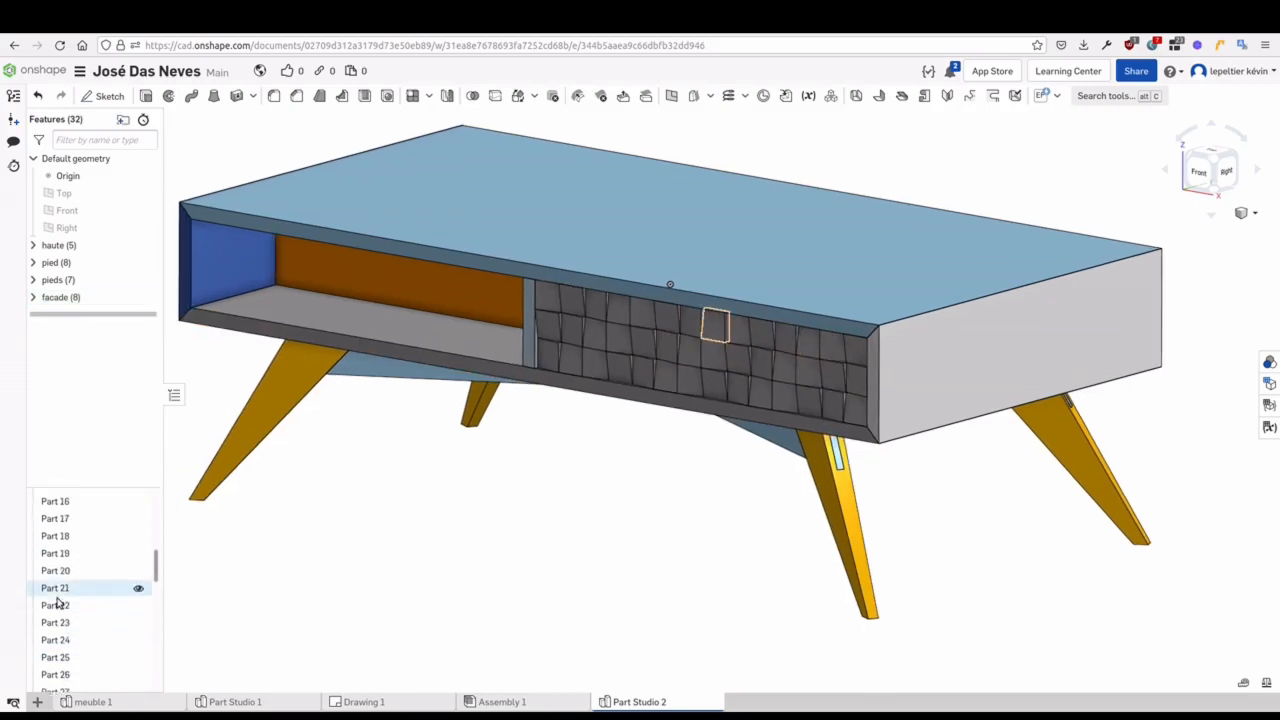
scroll(57, 607, "down", 4)
scroll(62, 624, "up", 20)
scroll(62, 622, "down", 4)
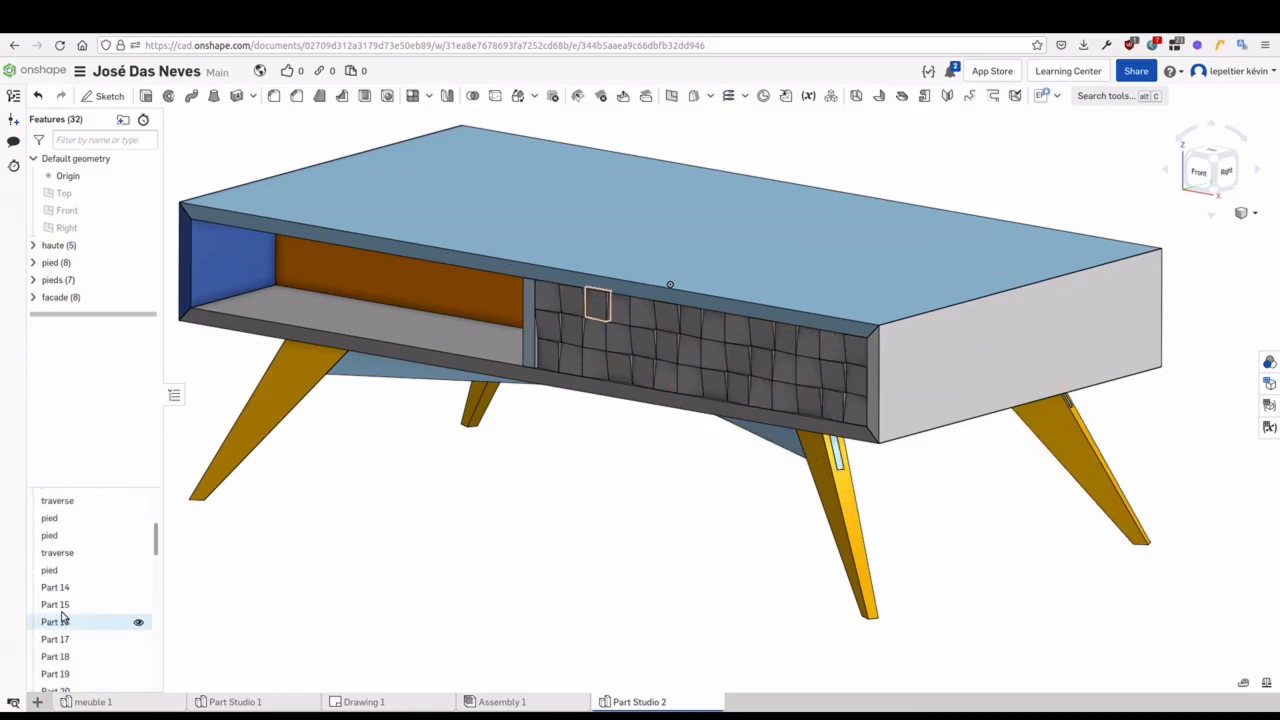
scroll(60, 616, "down", 2)
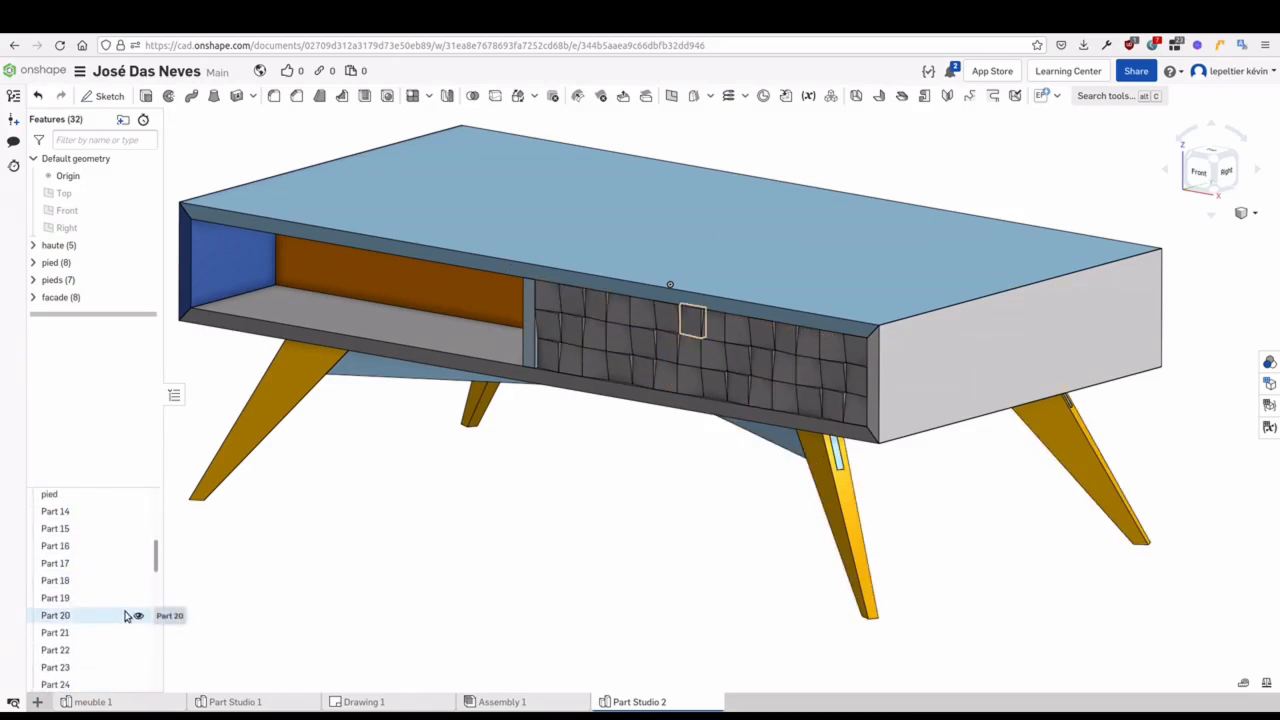
scroll(660, 350, "up", 2)
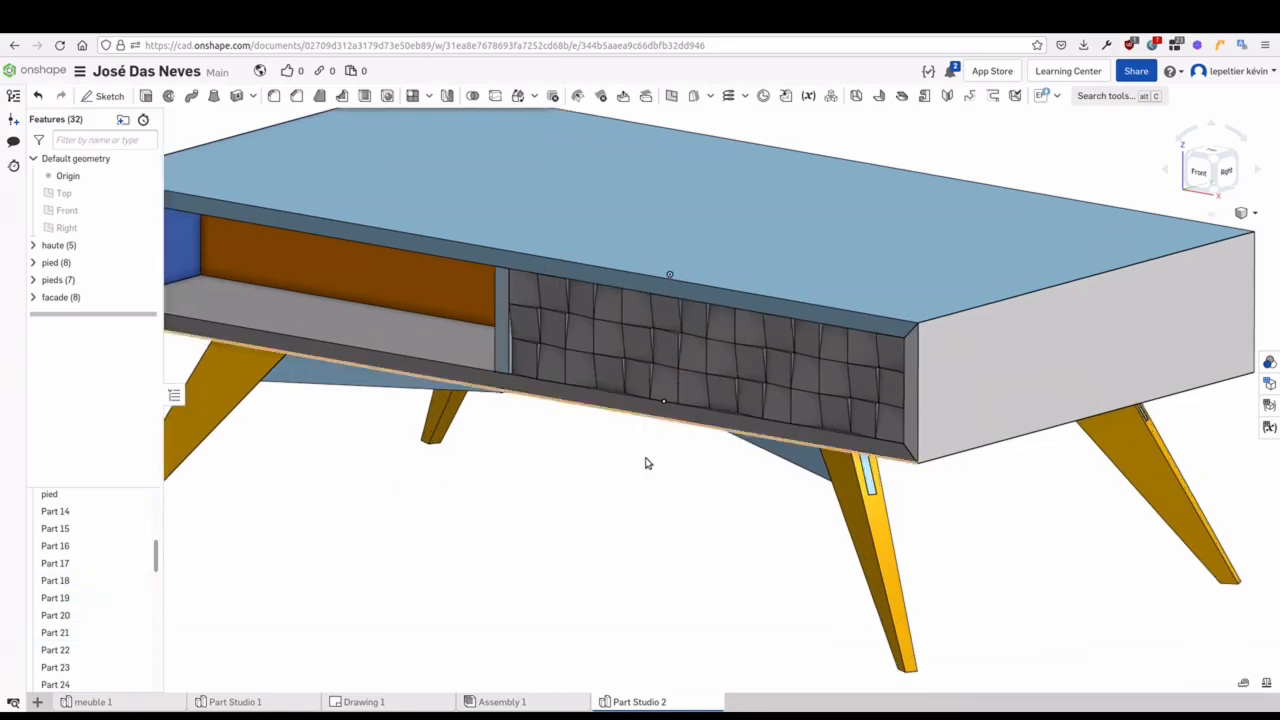
scroll(630, 510, "up", 4)
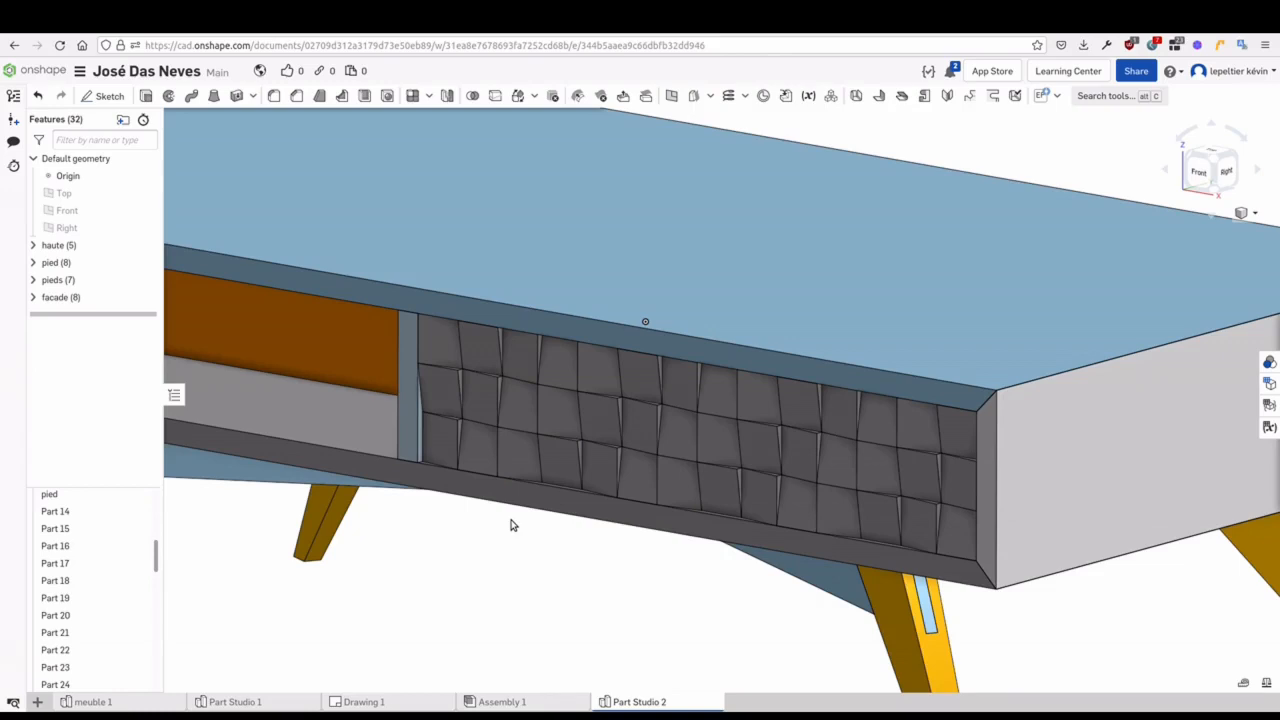
middle_click_drag(465, 589, 464, 587)
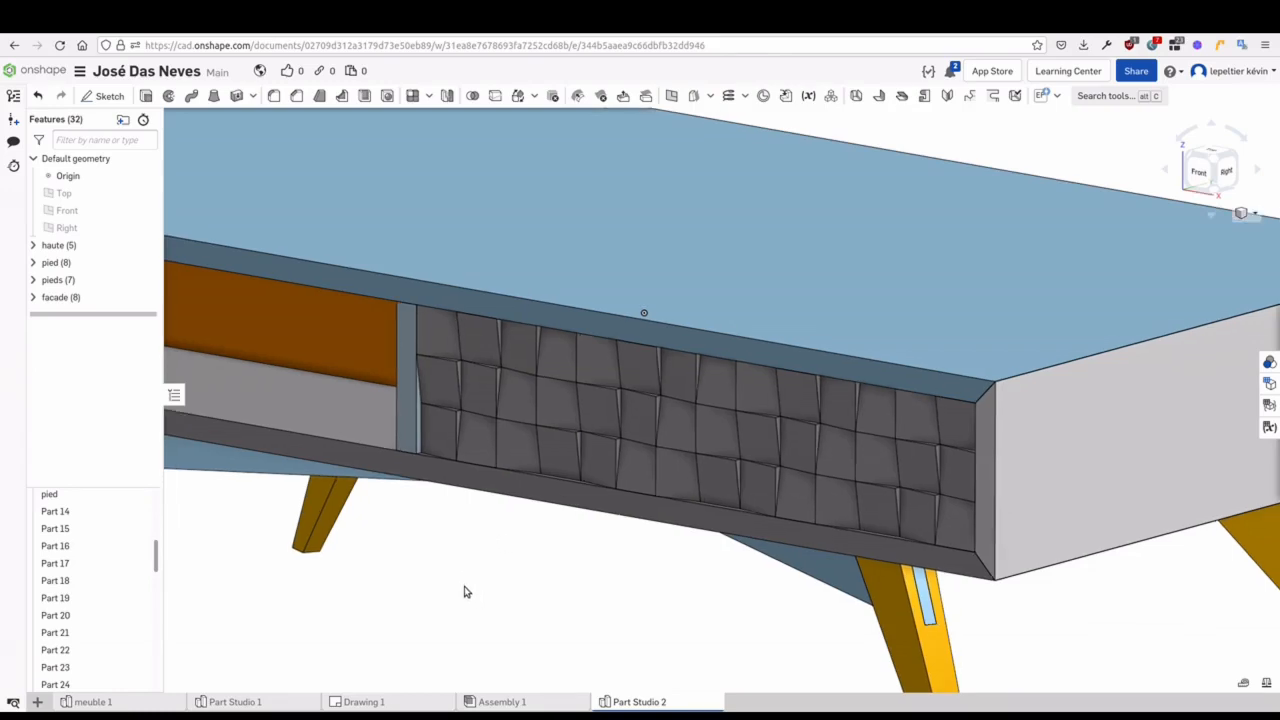
Create a closed composite part from all the facade blocks, Part 14 through Part 55
left_click(832, 98)
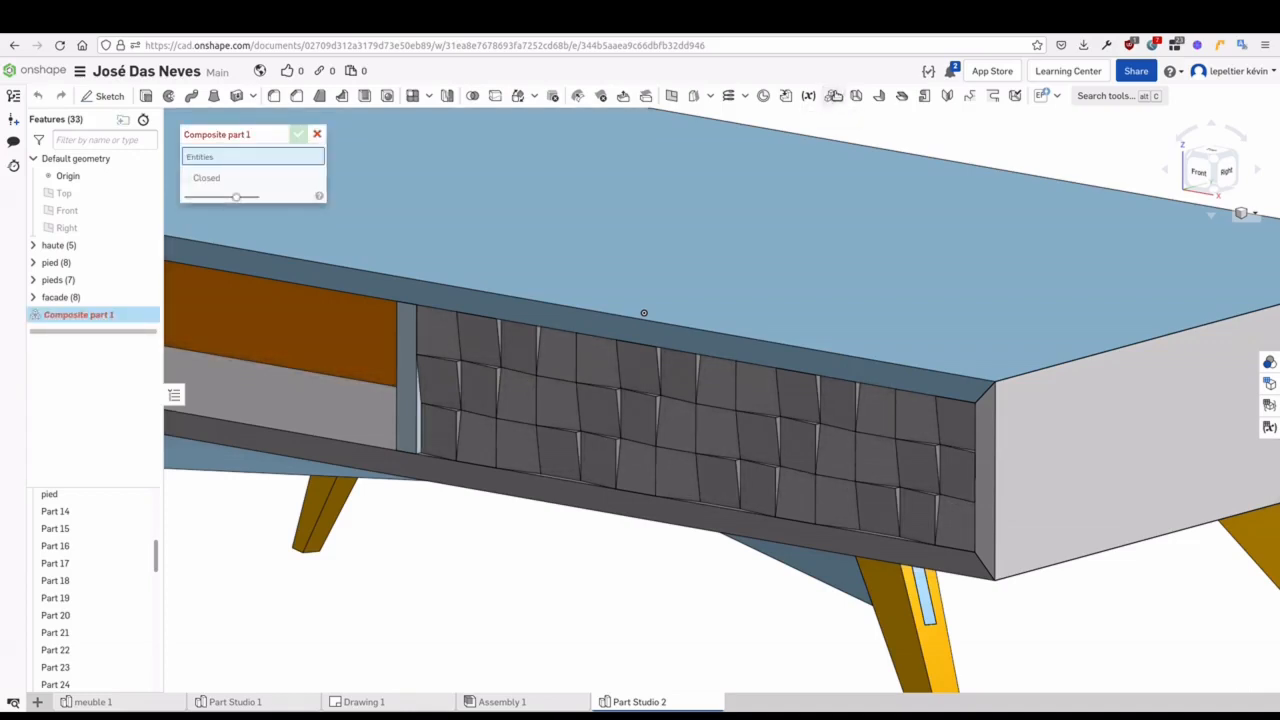
left_click(78, 512)
scroll(92, 580, "down", 10)
scroll(98, 620, "down", 2)
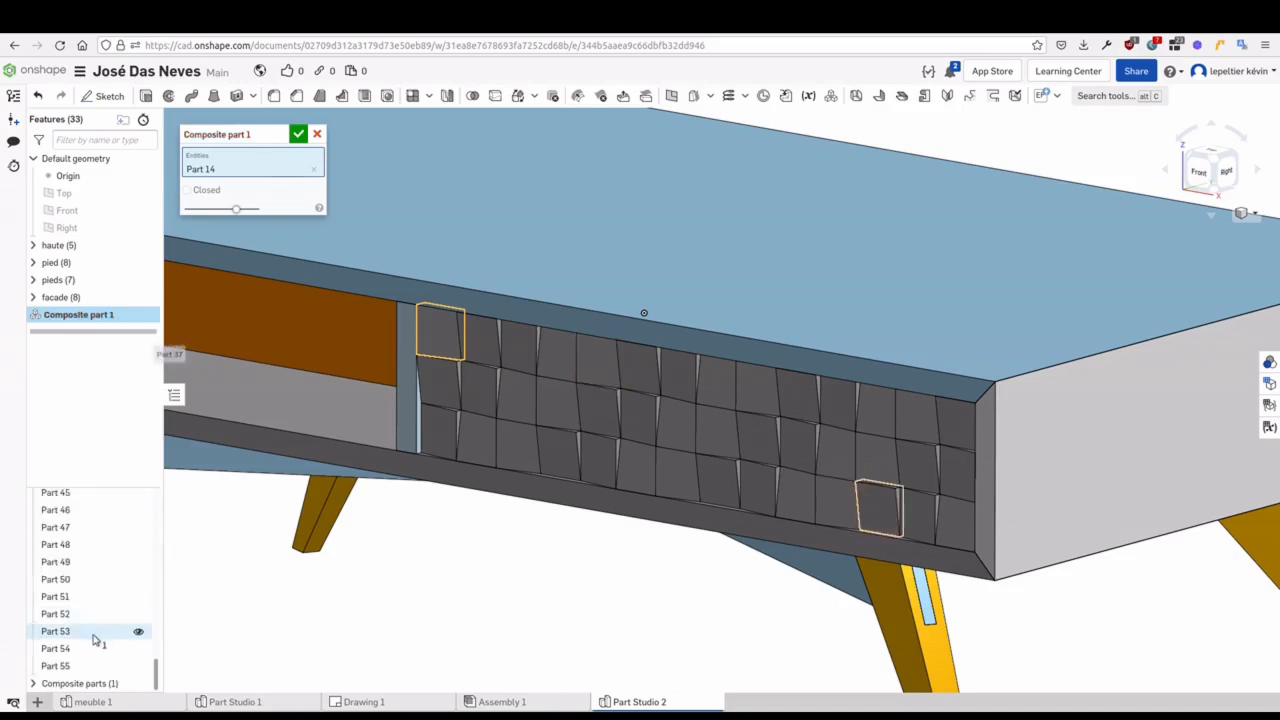
left_click(85, 666, "shift")
scroll(90, 650, "up", 12)
left_click(188, 228)
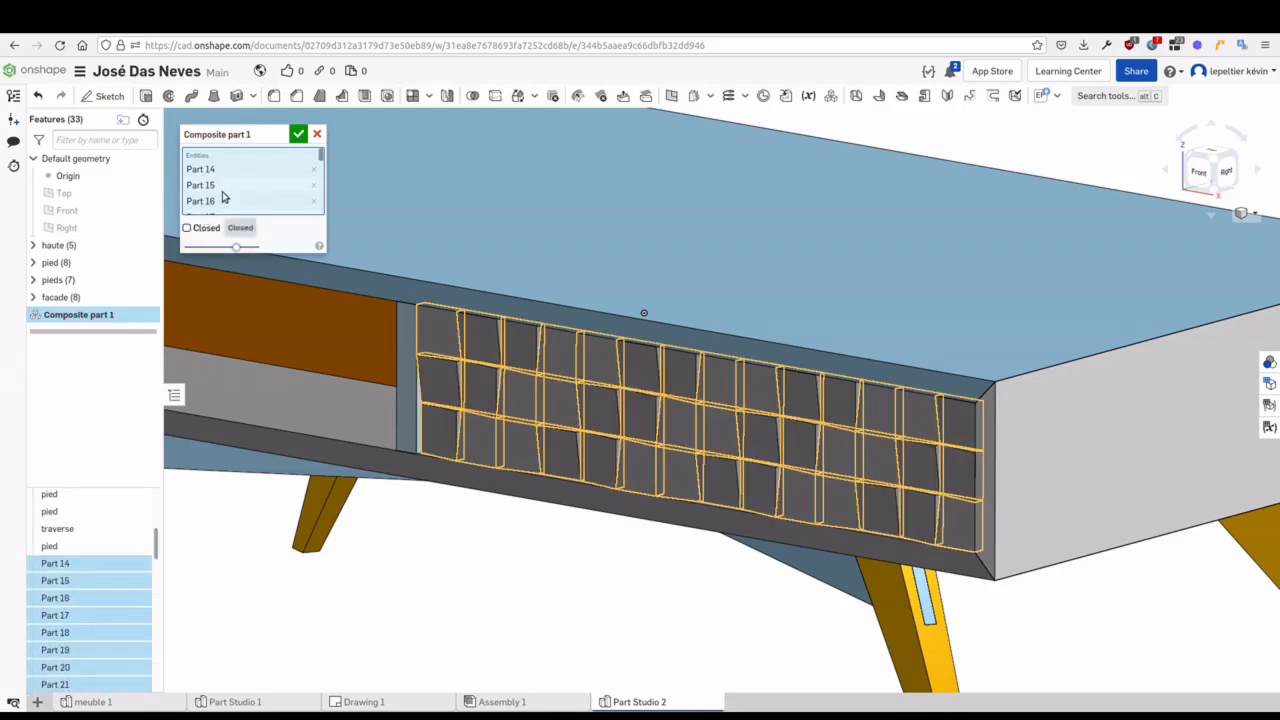
left_click(298, 133)
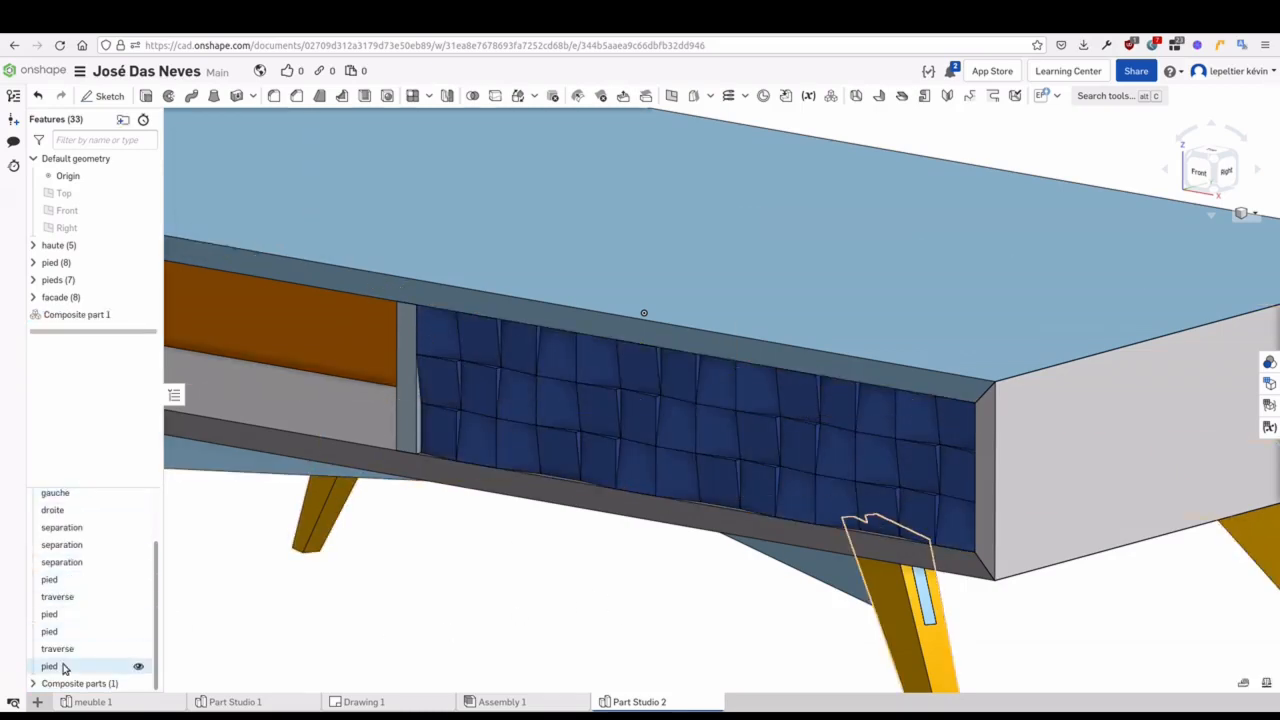
Rename the new composite part in the parts list as facade
left_click(33, 683)
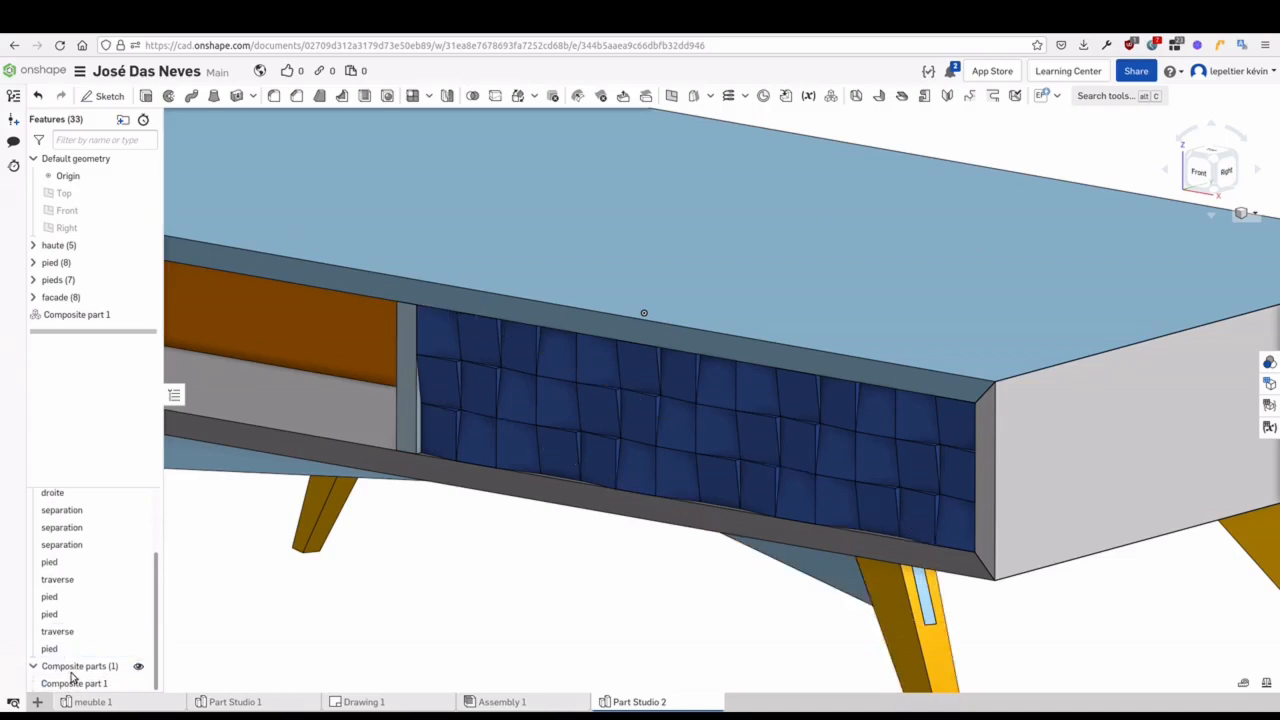
right_click(74, 682)
left_click(114, 494)
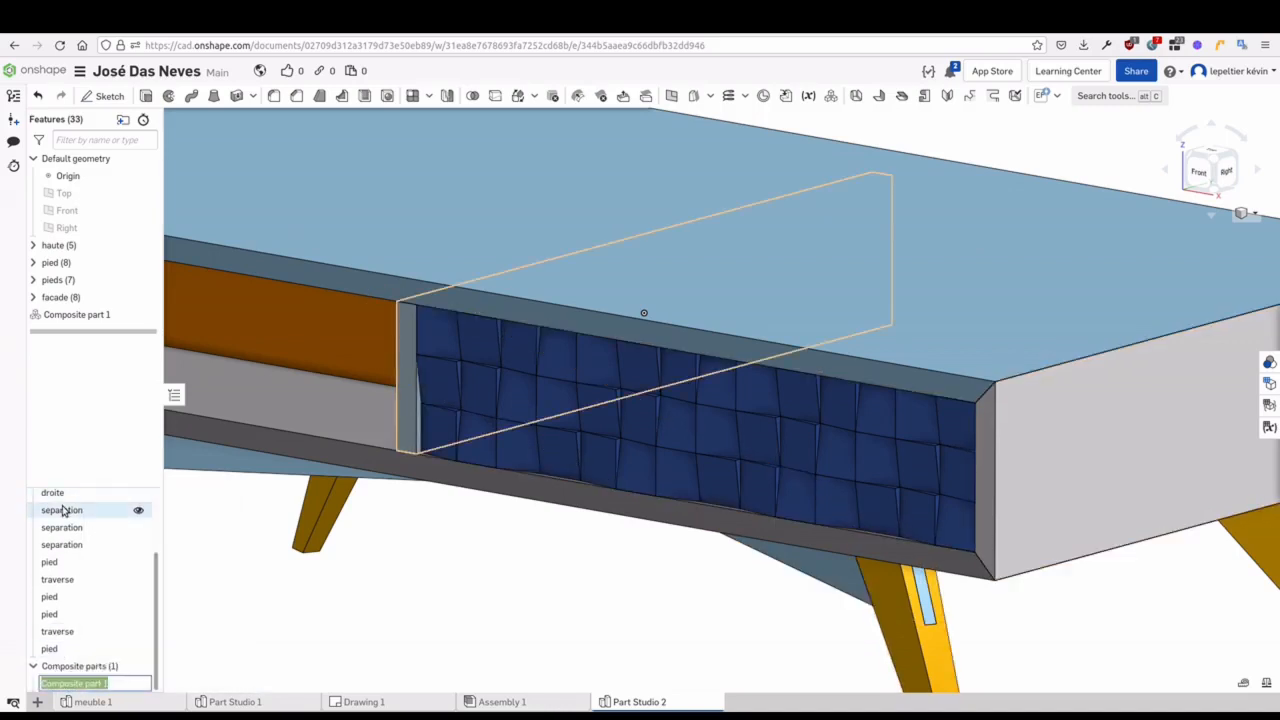
type("facade")
key("Return")
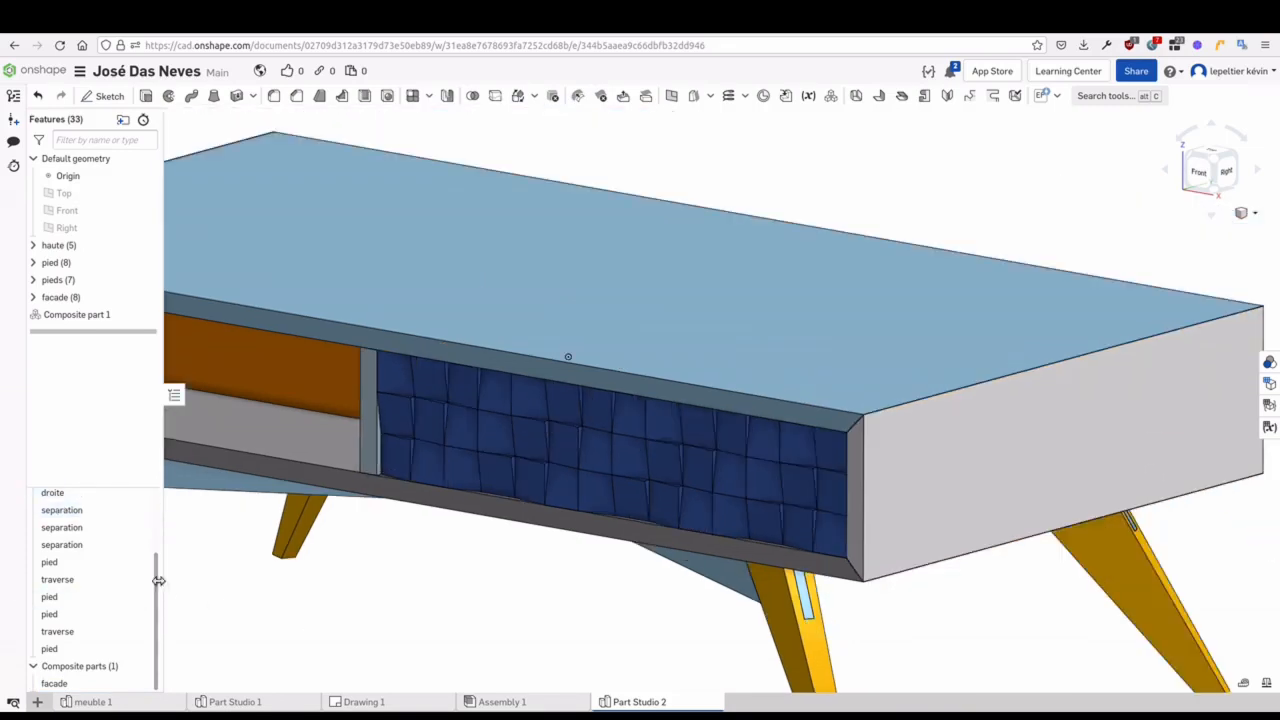
Move the Composite part 1 feature into the facade folder and collapse the folder
scroll(331, 620, "up", 4)
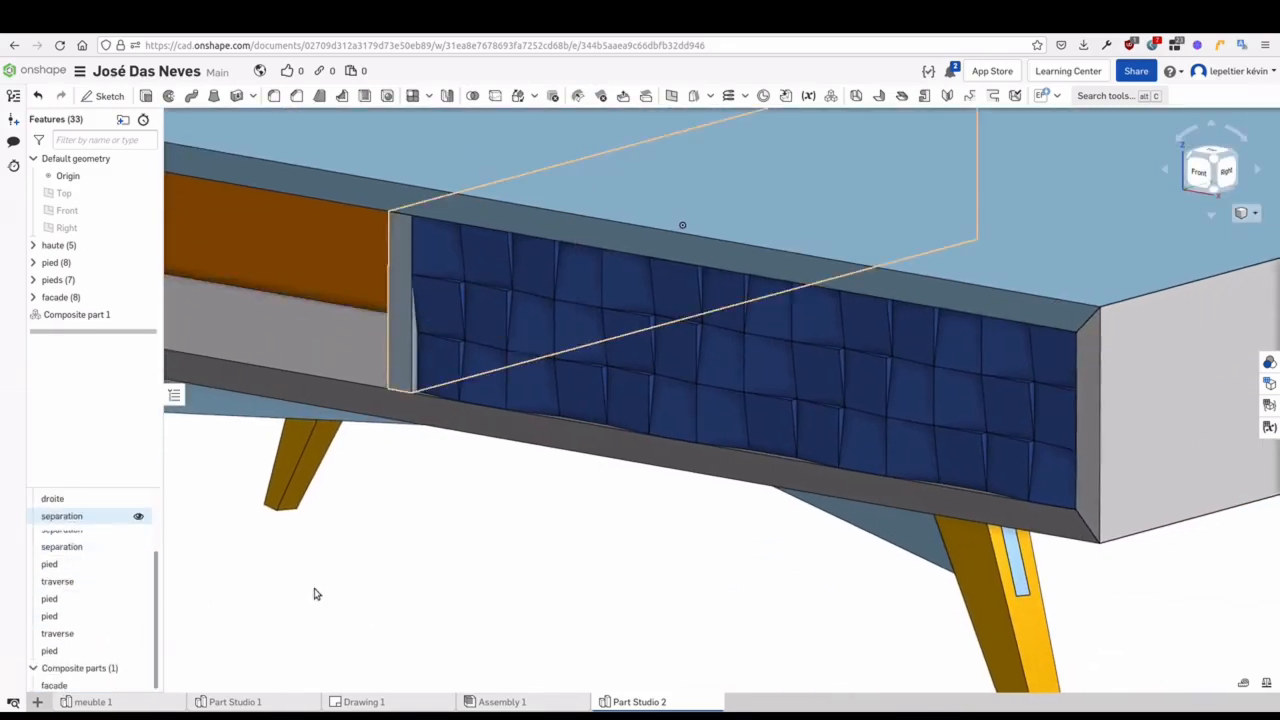
scroll(509, 597, "down", 4)
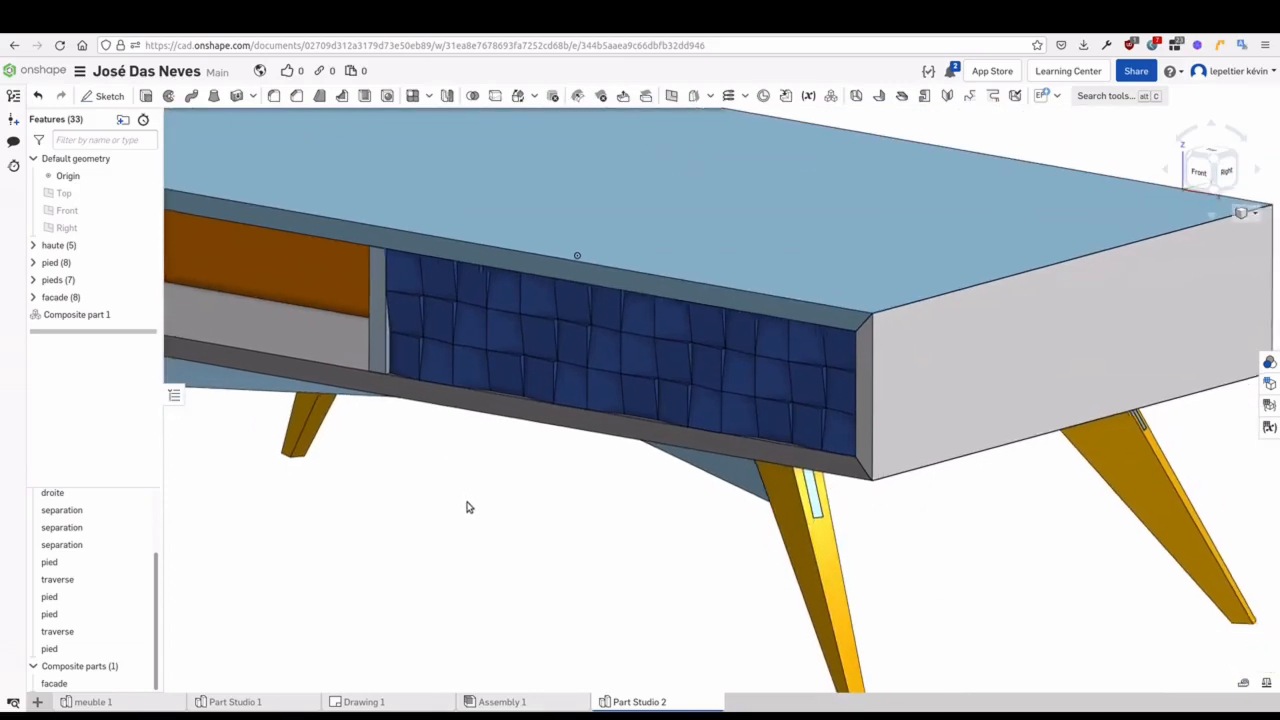
scroll(468, 506, "down", 3)
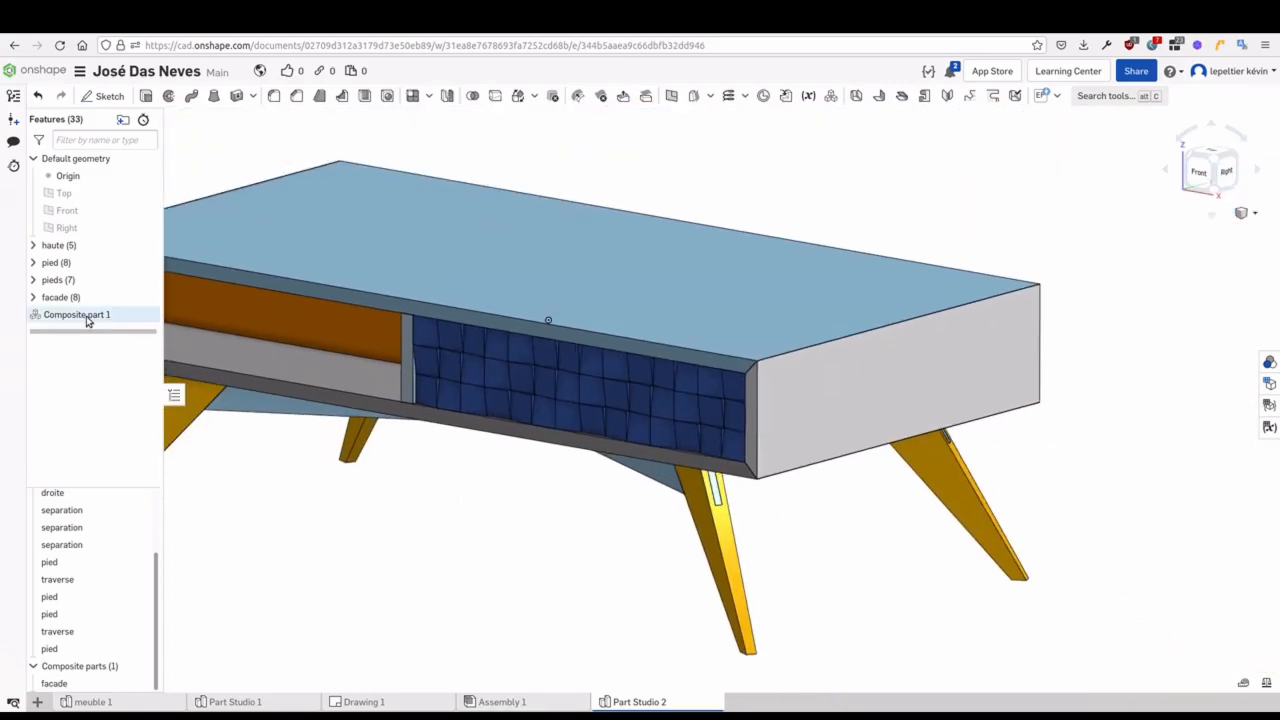
left_click(33, 297)
left_click_drag(57, 455, 36, 300)
left_click(34, 297)
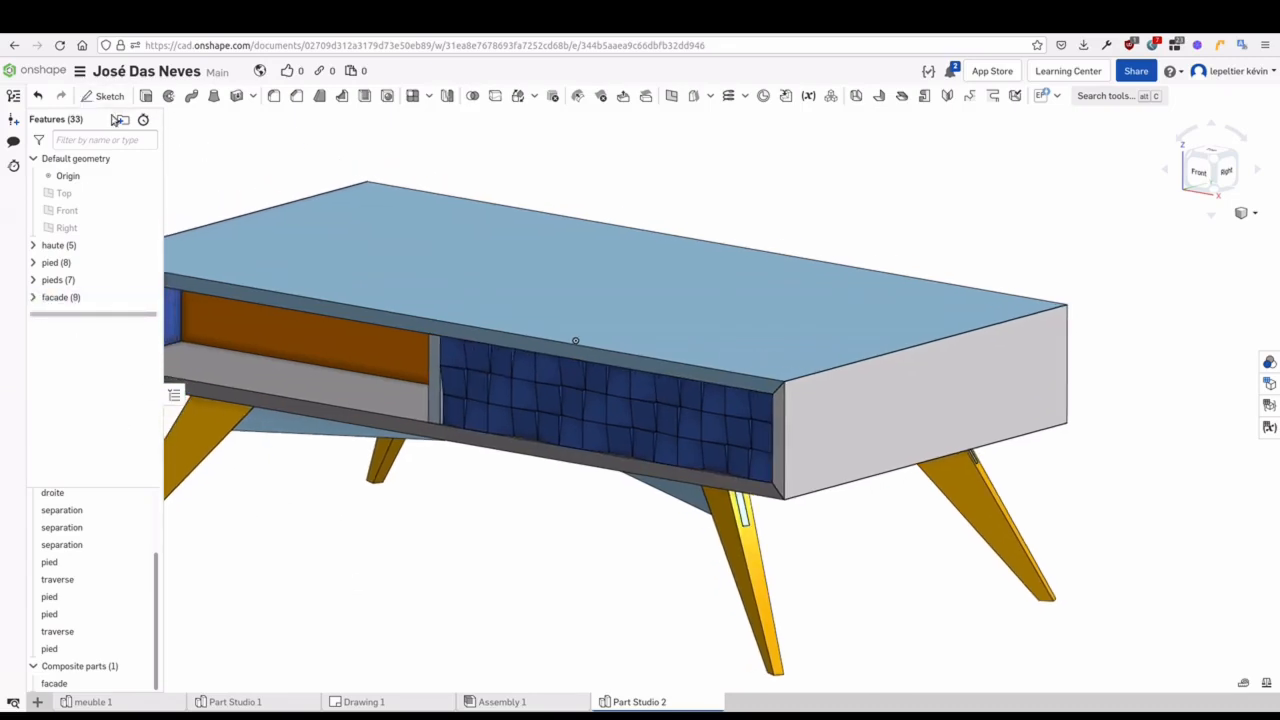
Create a new feature folder named poignet
left_click(123, 119)
type("poi")
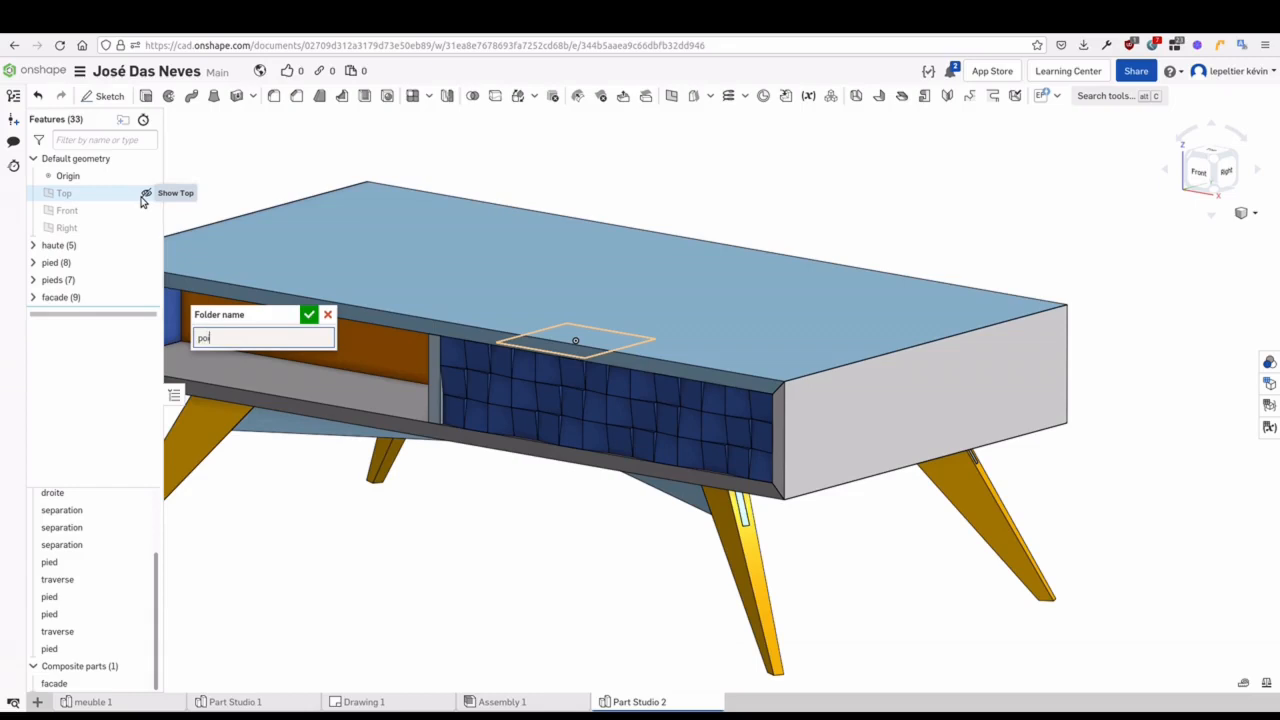
type("gnetS")
key("BackSpace")
key("Return")
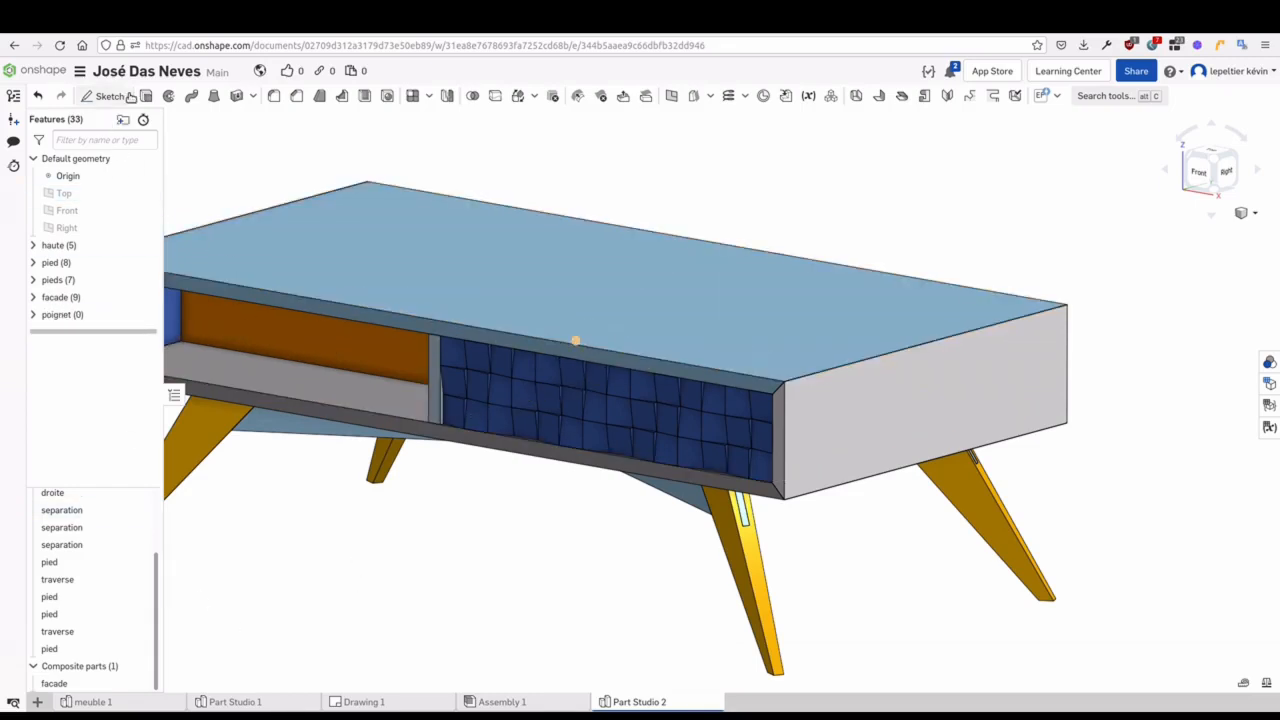
Offset the front faces of two adjacent blocks in the facade's middle row outward by 25 mm with Move face
left_click(622, 96)
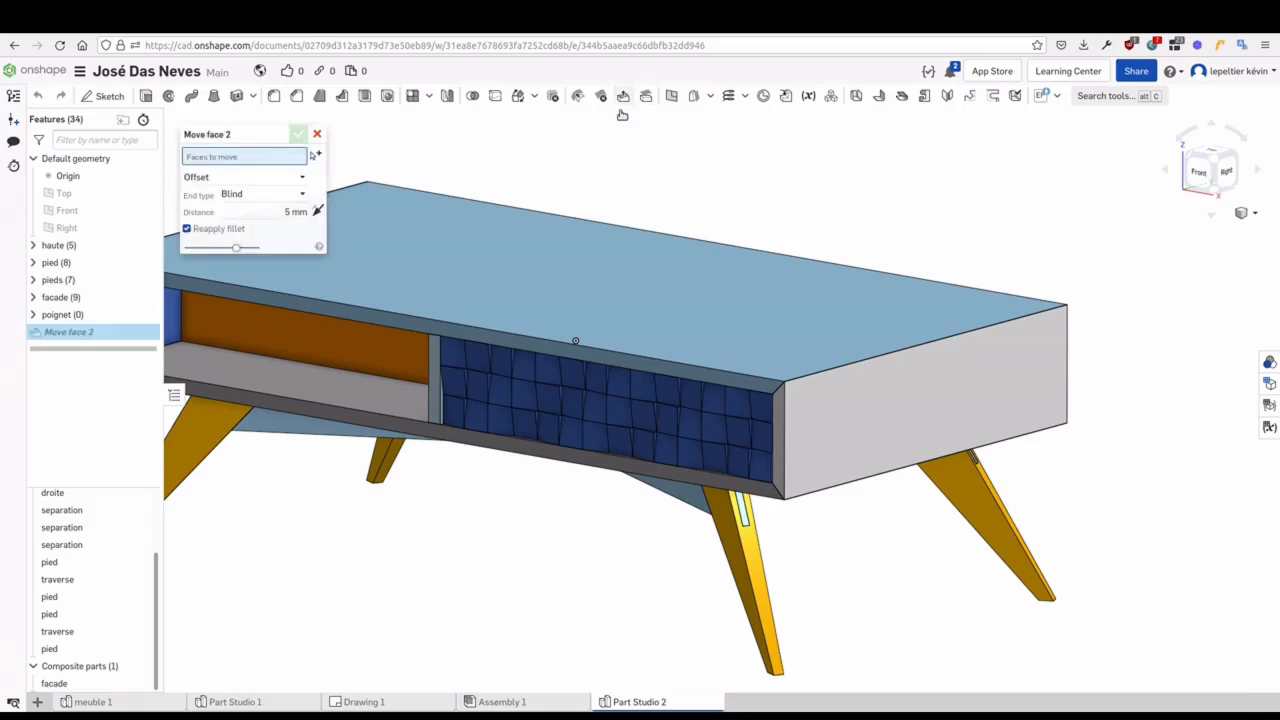
scroll(557, 491, "up", 5)
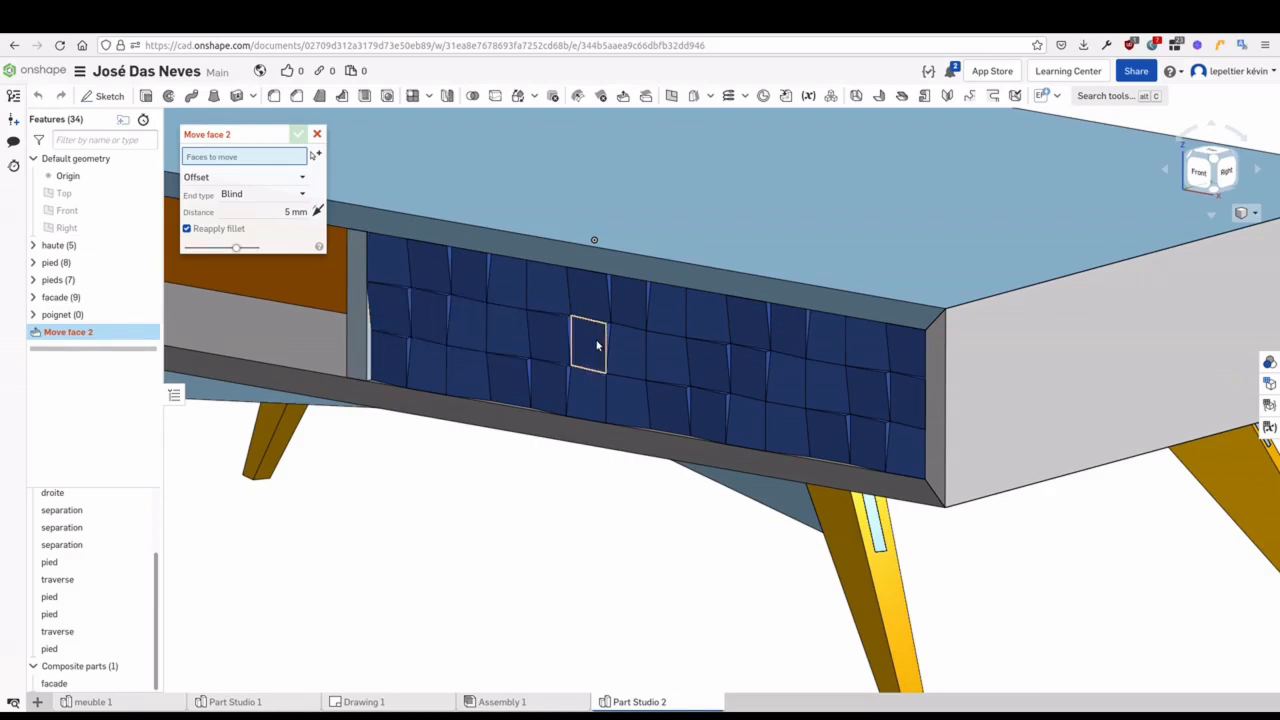
left_click(623, 351)
left_click(662, 372)
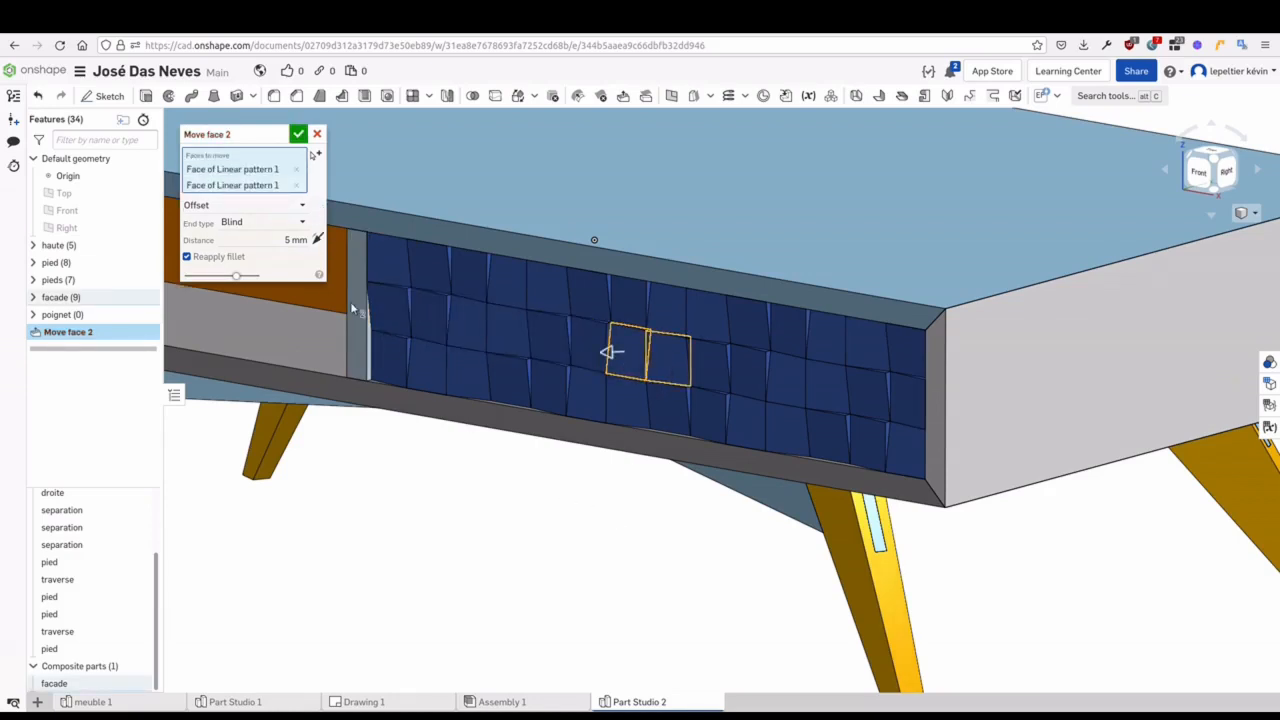
left_click(291, 240)
type("25")
key("Return")
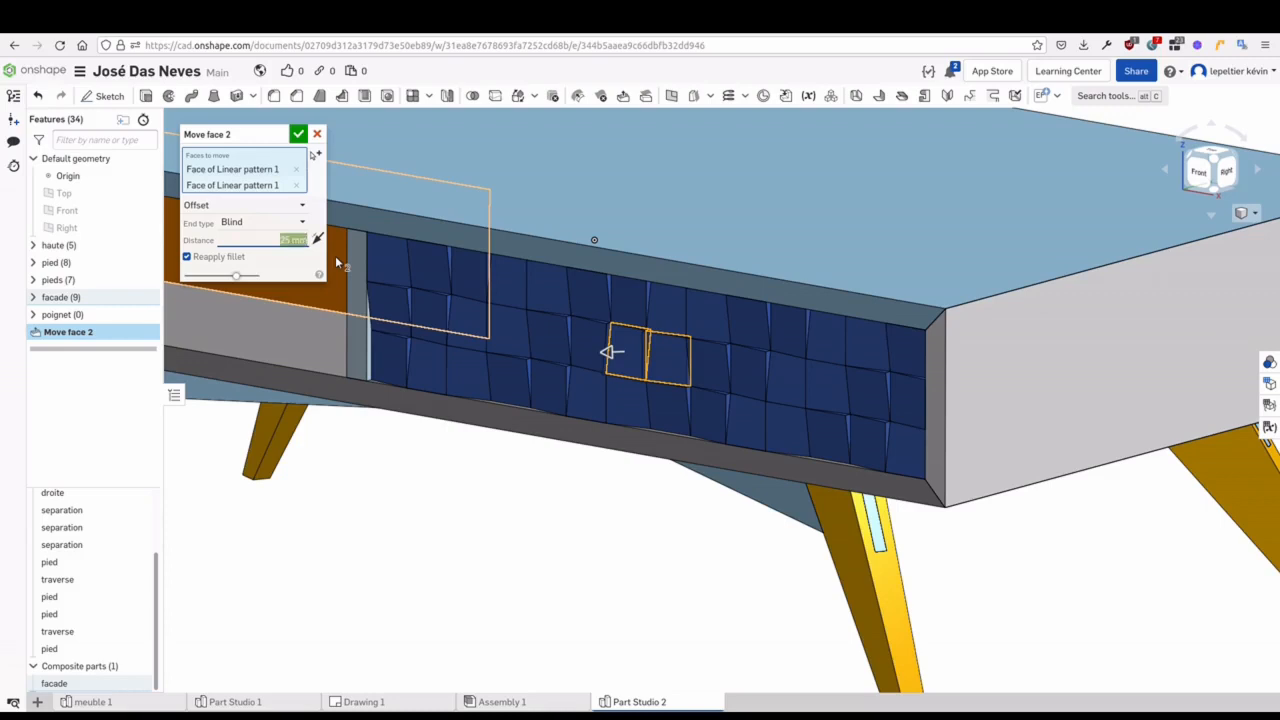
left_click(298, 133)
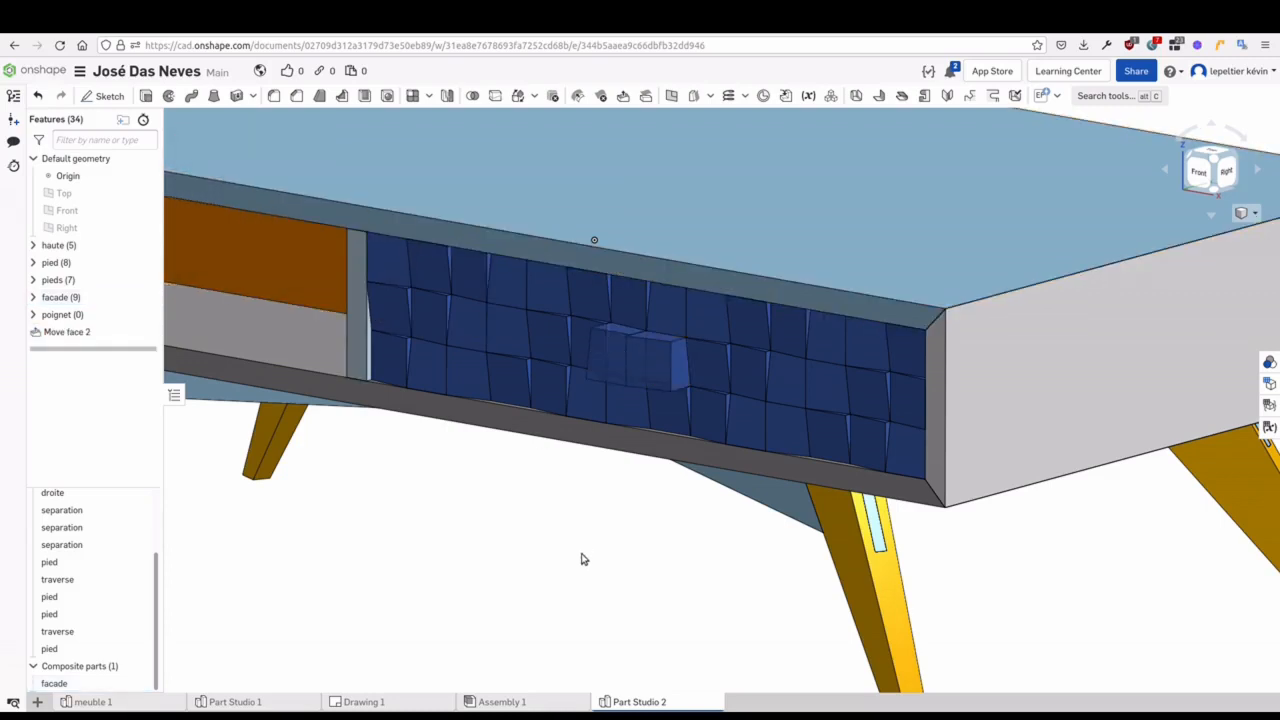
Start a sketch on the protruding handle block's right side face and draw a construction line along its bottom edge
middle_click_drag(580, 557, 564, 595)
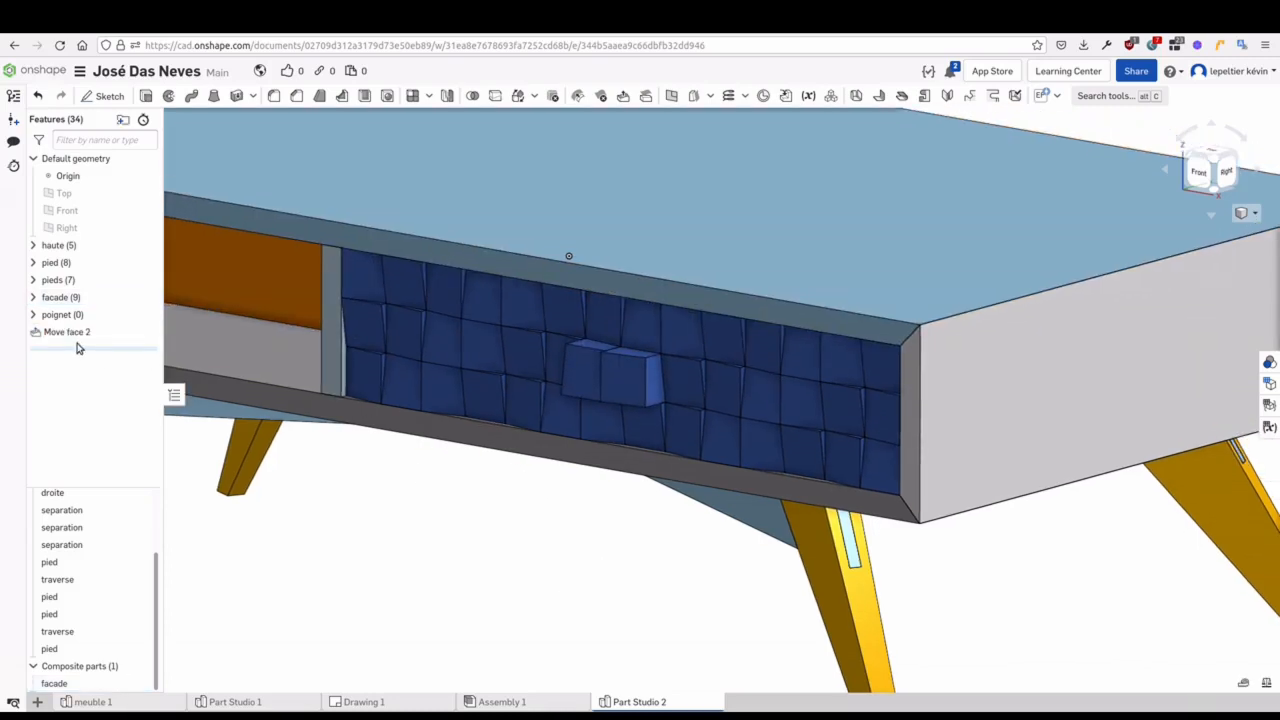
left_click(104, 96)
left_click(655, 391)
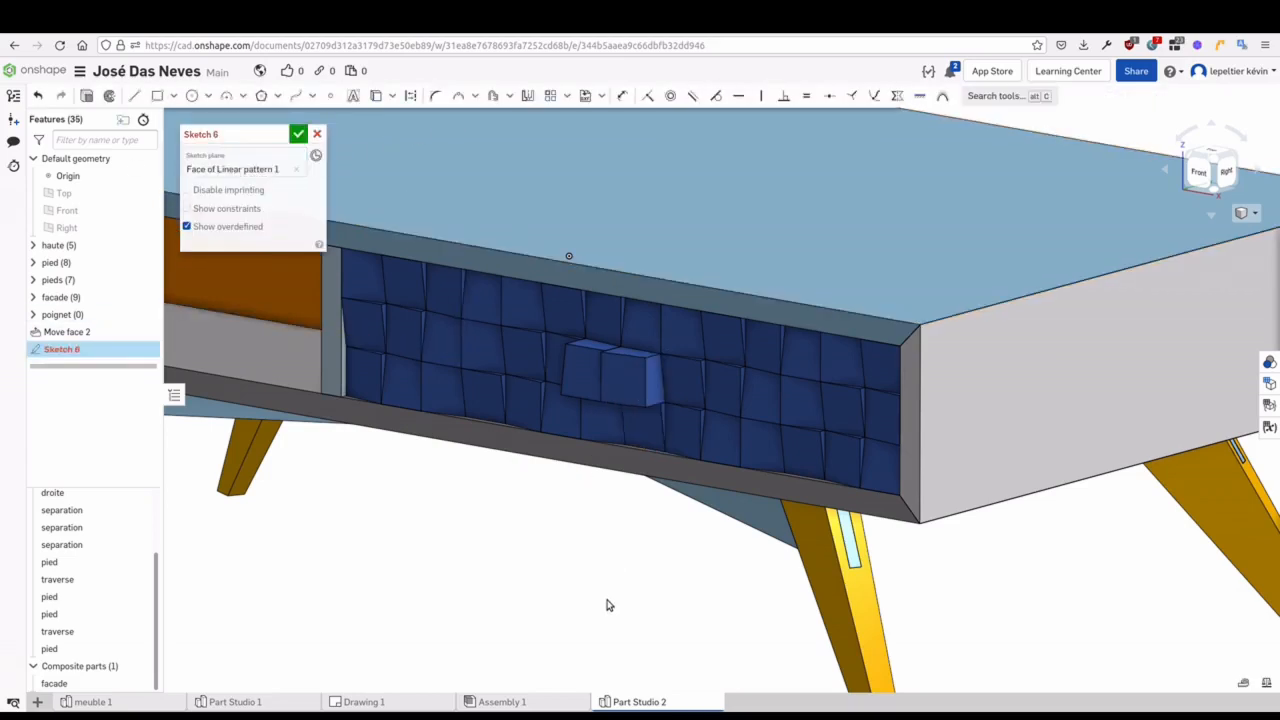
left_click(1232, 176)
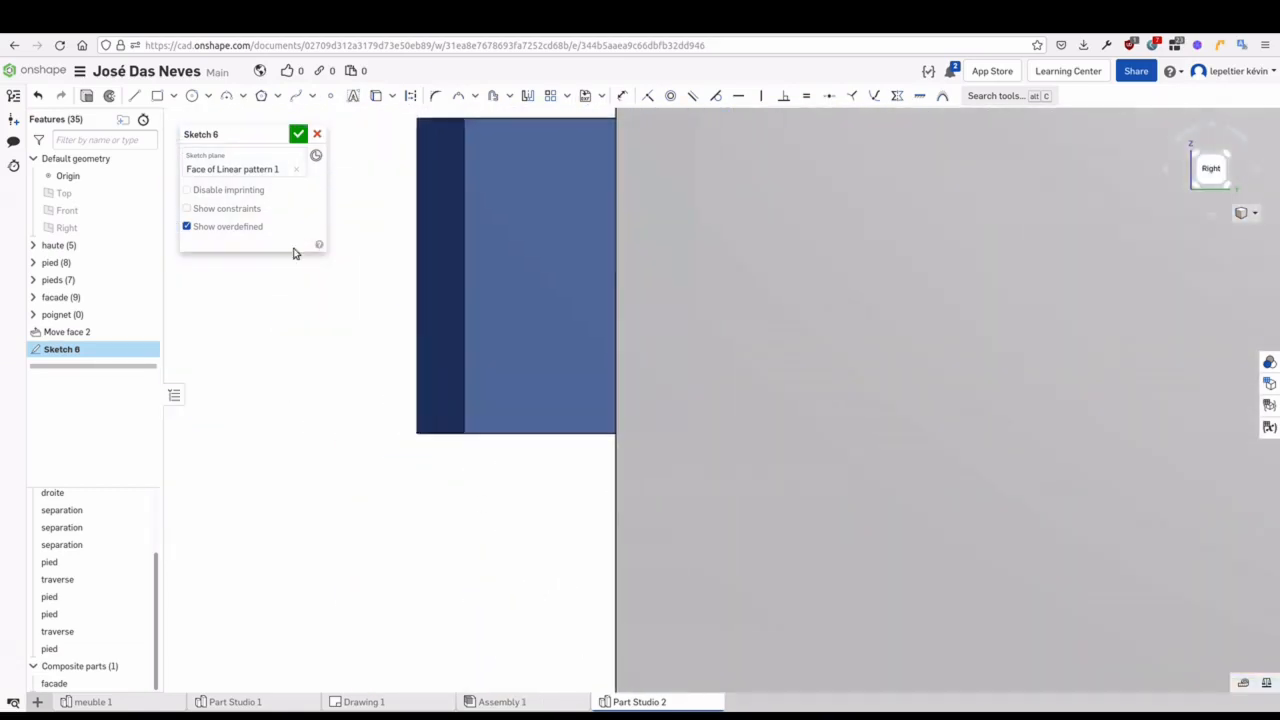
left_click(134, 95)
left_click(464, 432)
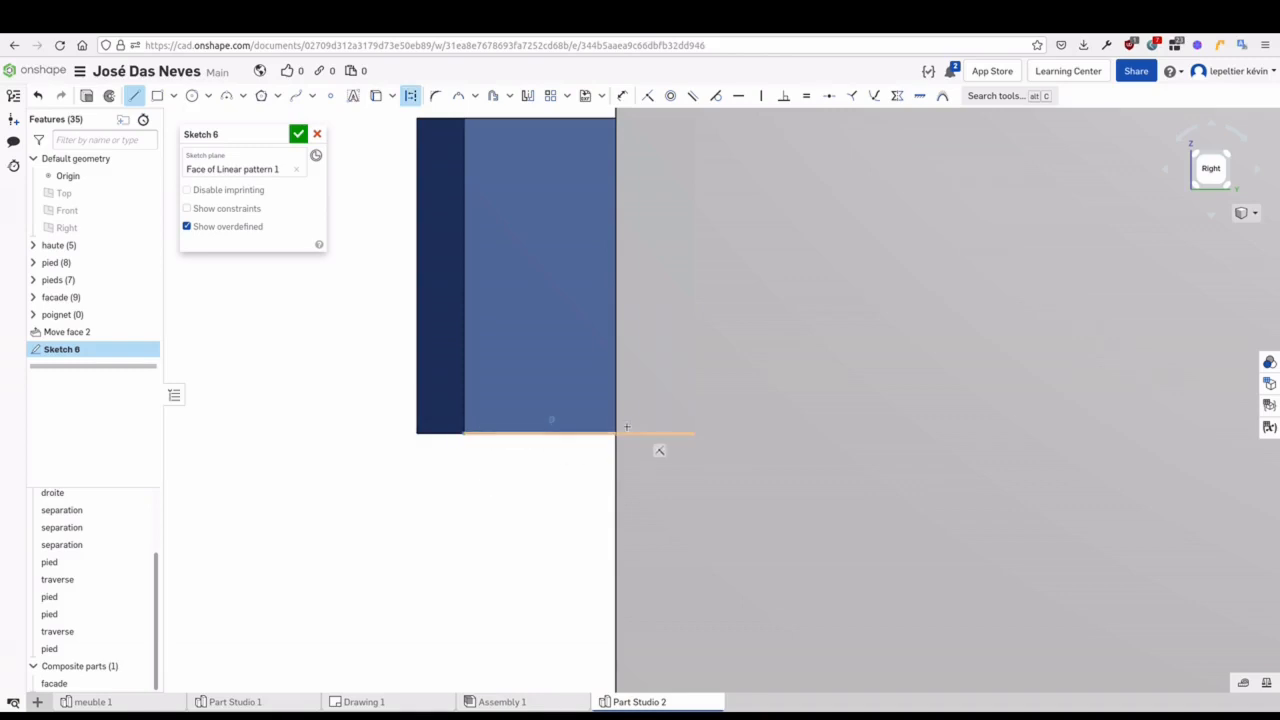
left_click(616, 432)
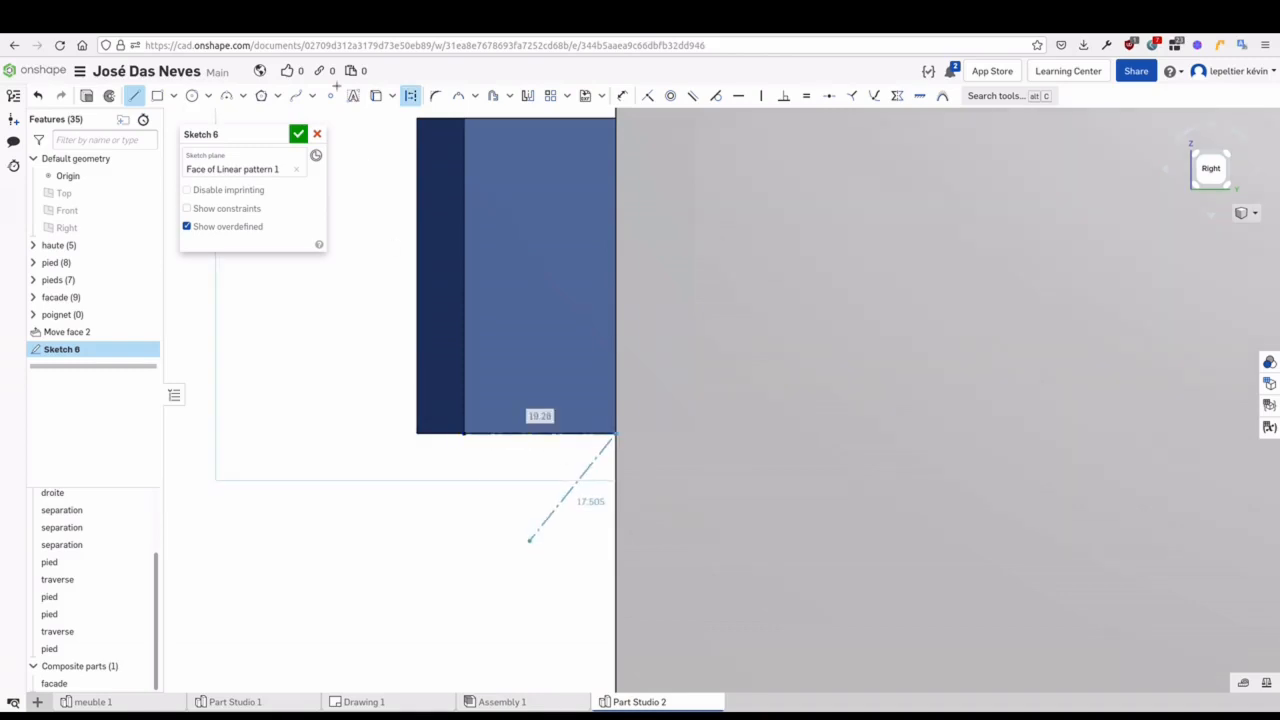
Draw a construction circle centred on the midpoint of the bottom construction line, and switch construction mode off
left_click(192, 95)
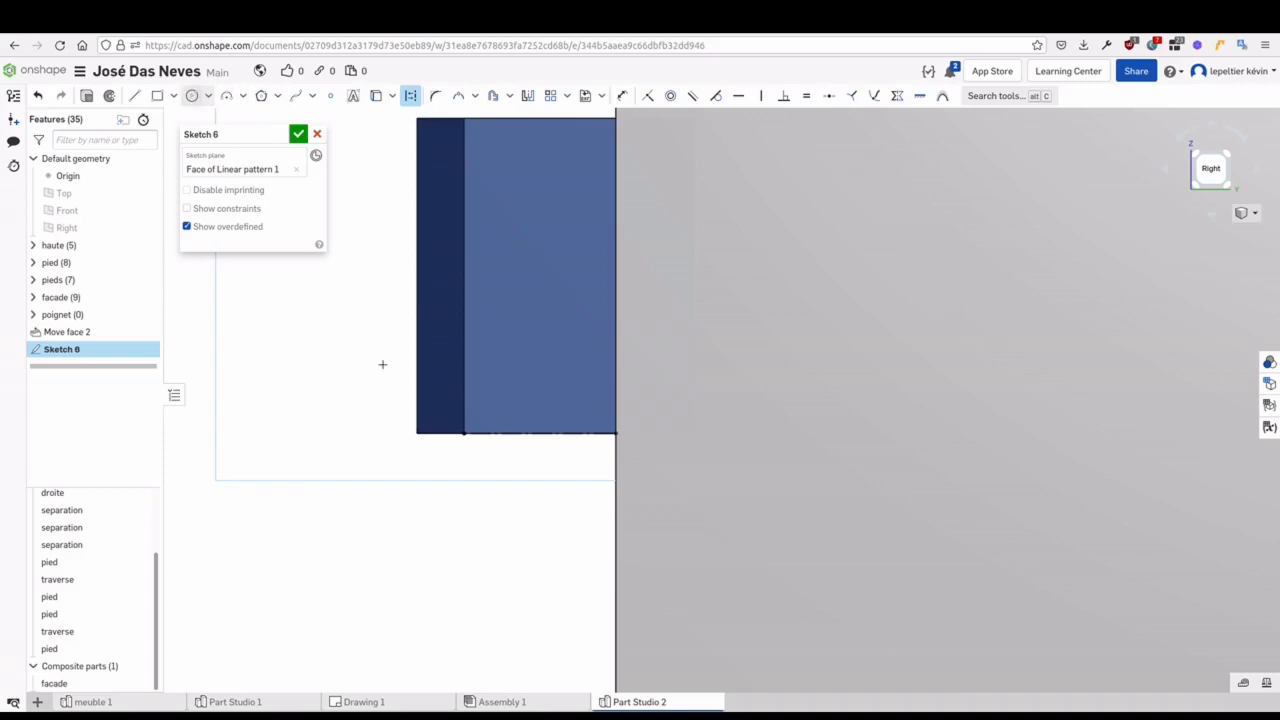
left_click(540, 432)
left_click(554, 400)
left_click(190, 105)
left_click(408, 101)
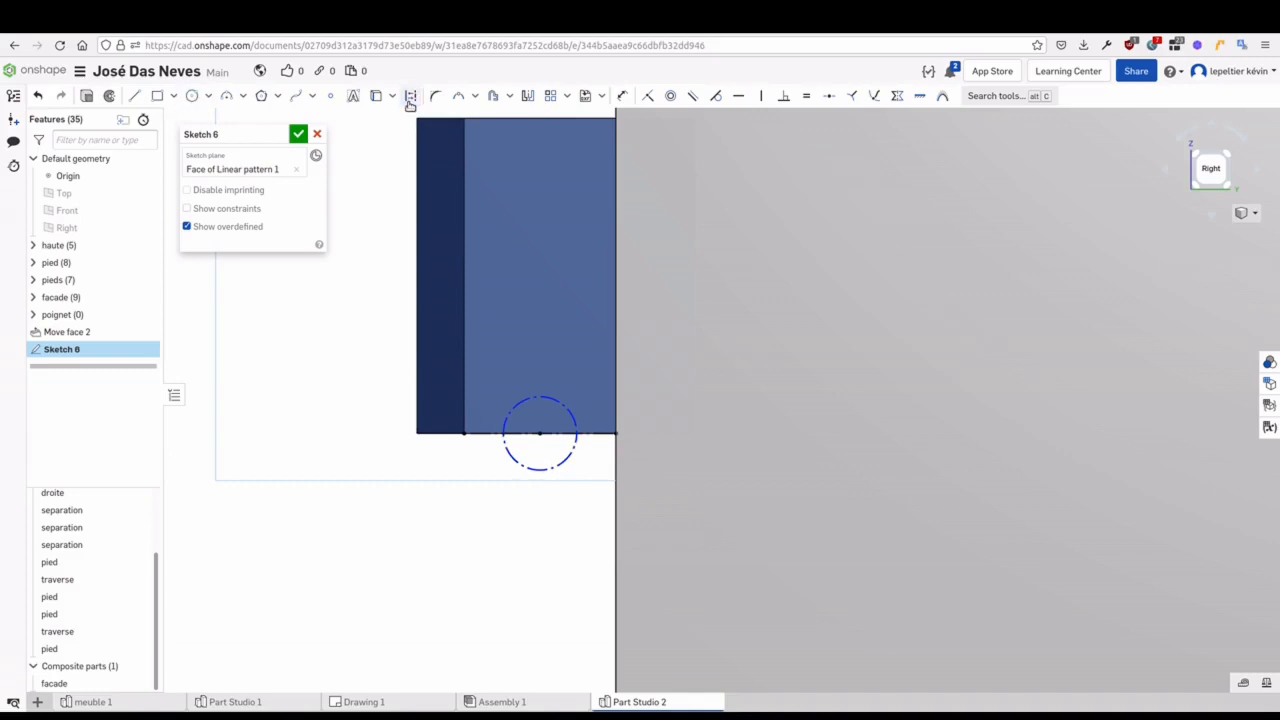
Dimension the circle's diameter as 12 mm
left_click(622, 95)
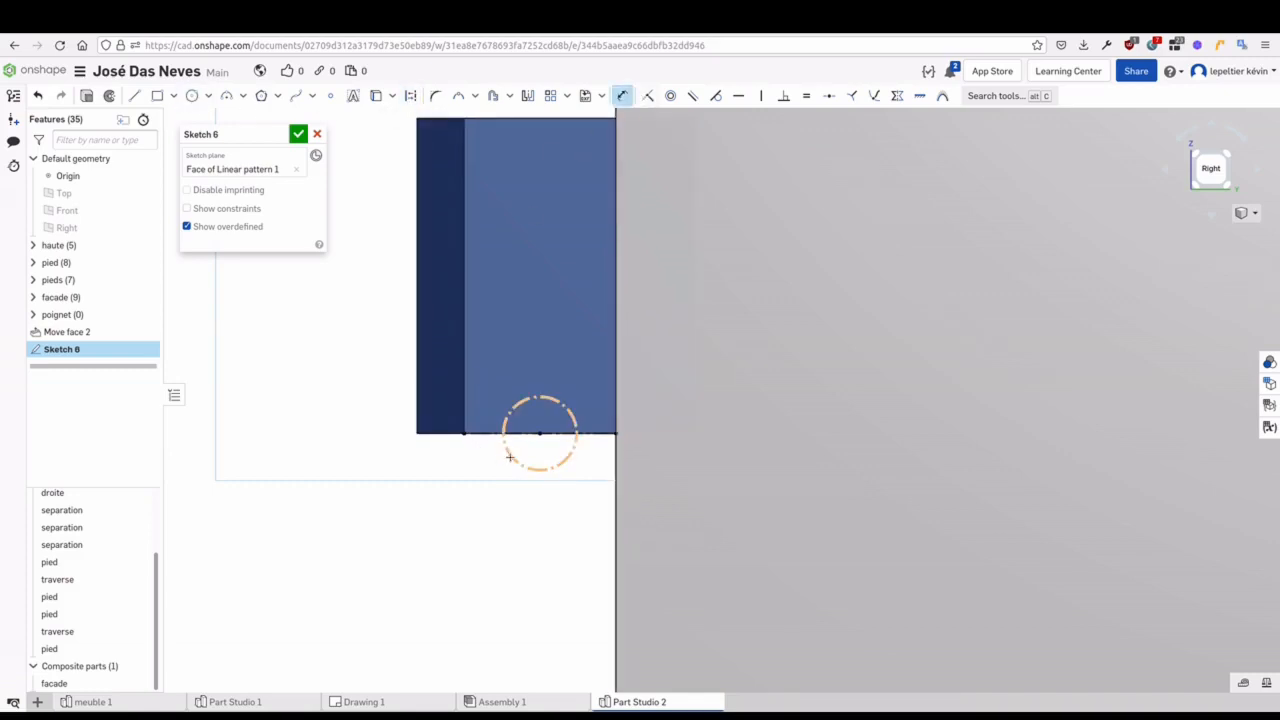
left_click(506, 456)
left_click(504, 457)
type("12")
key("Return")
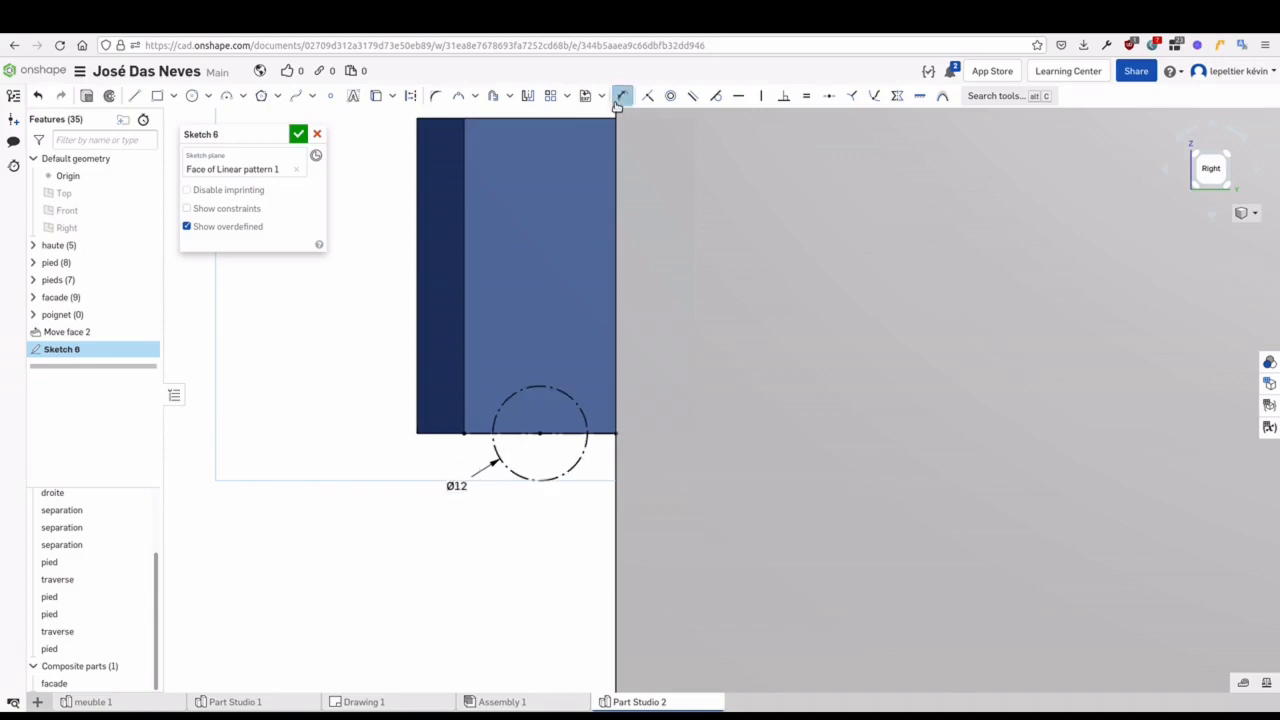
Convert the construction circle to regular geometry and accept the sketch
left_click(504, 408)
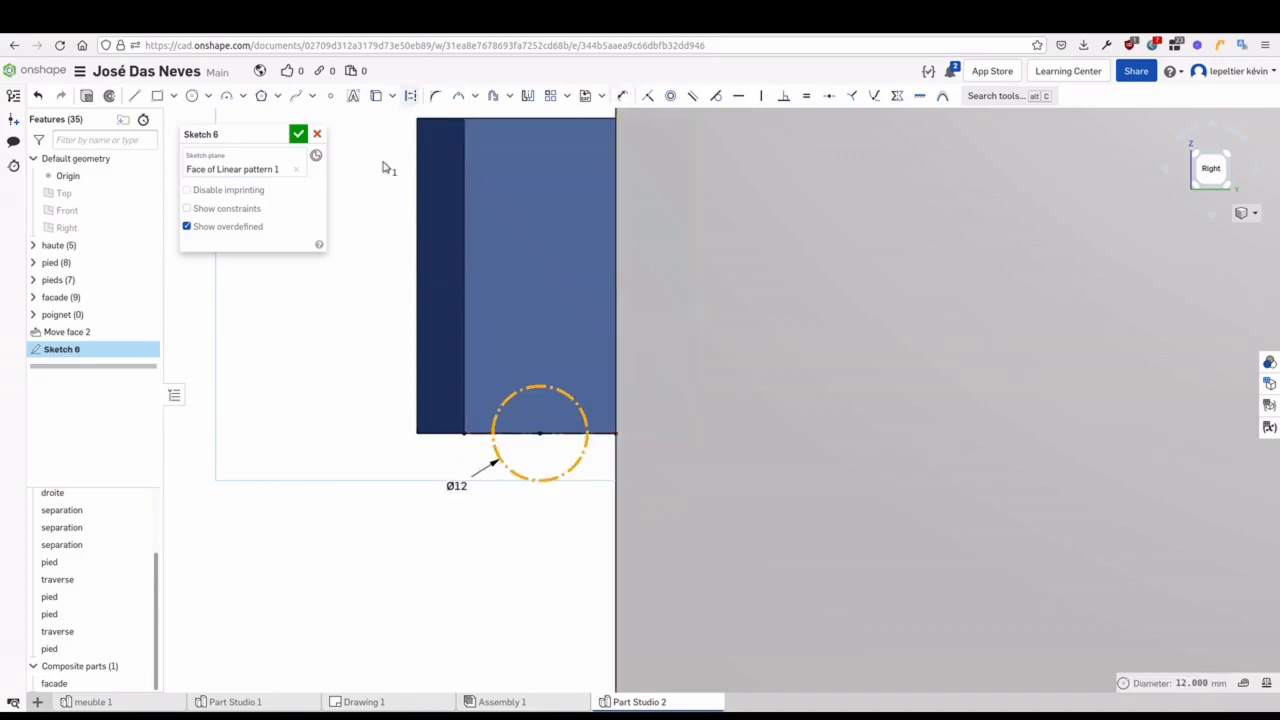
scroll(342, 264, "down", 3)
left_click(298, 136)
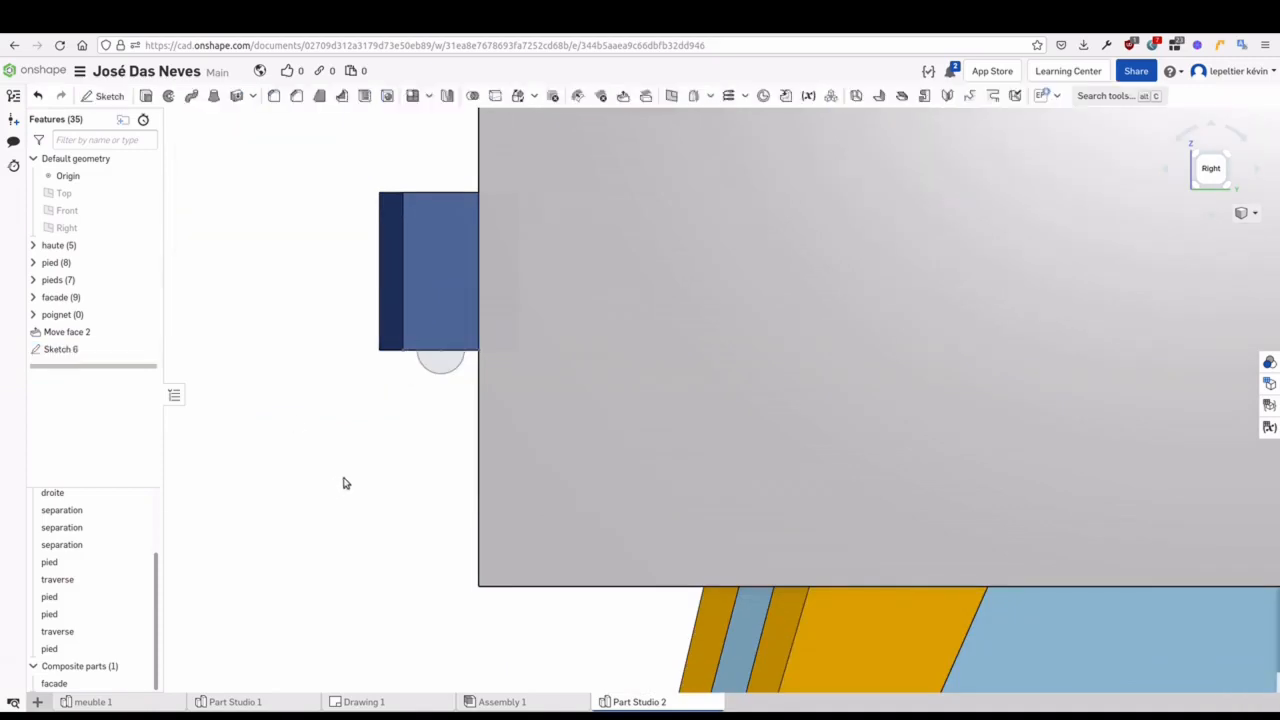
Set up a through-all Remove extrusion of the half-circle region lying within the handle block's side face
scroll(913, 488, "up", 5)
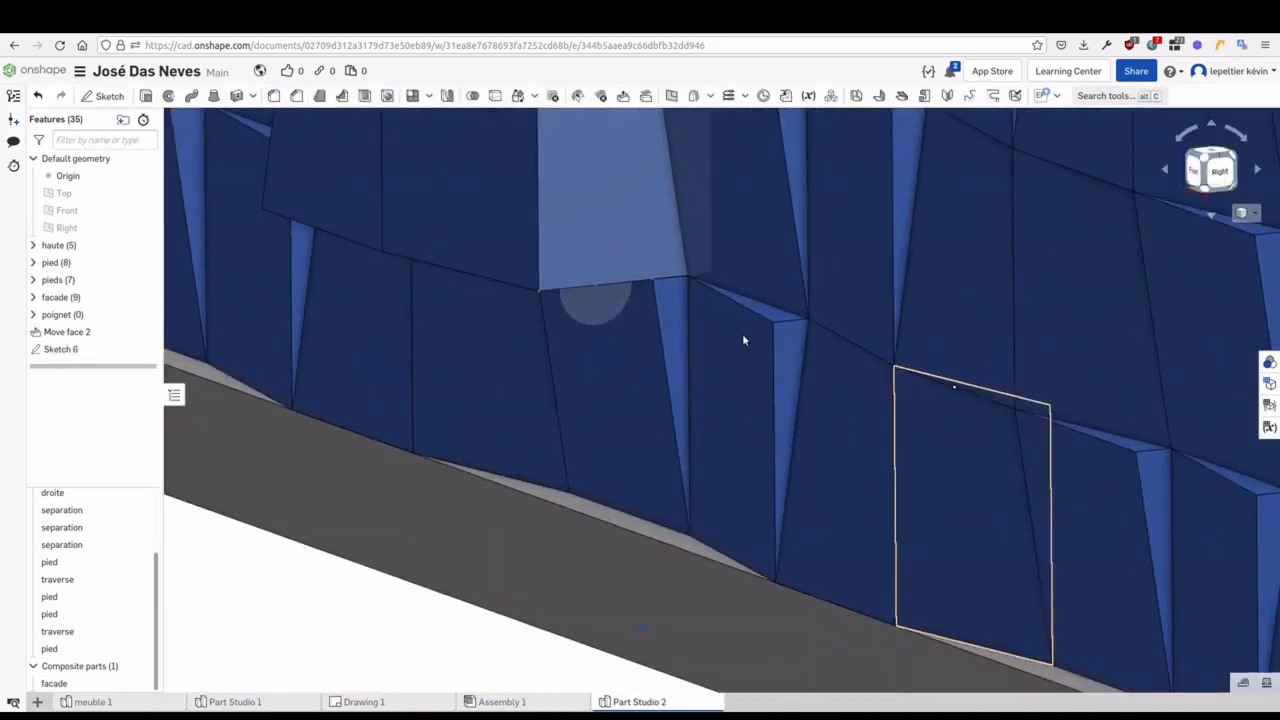
key("shift+e")
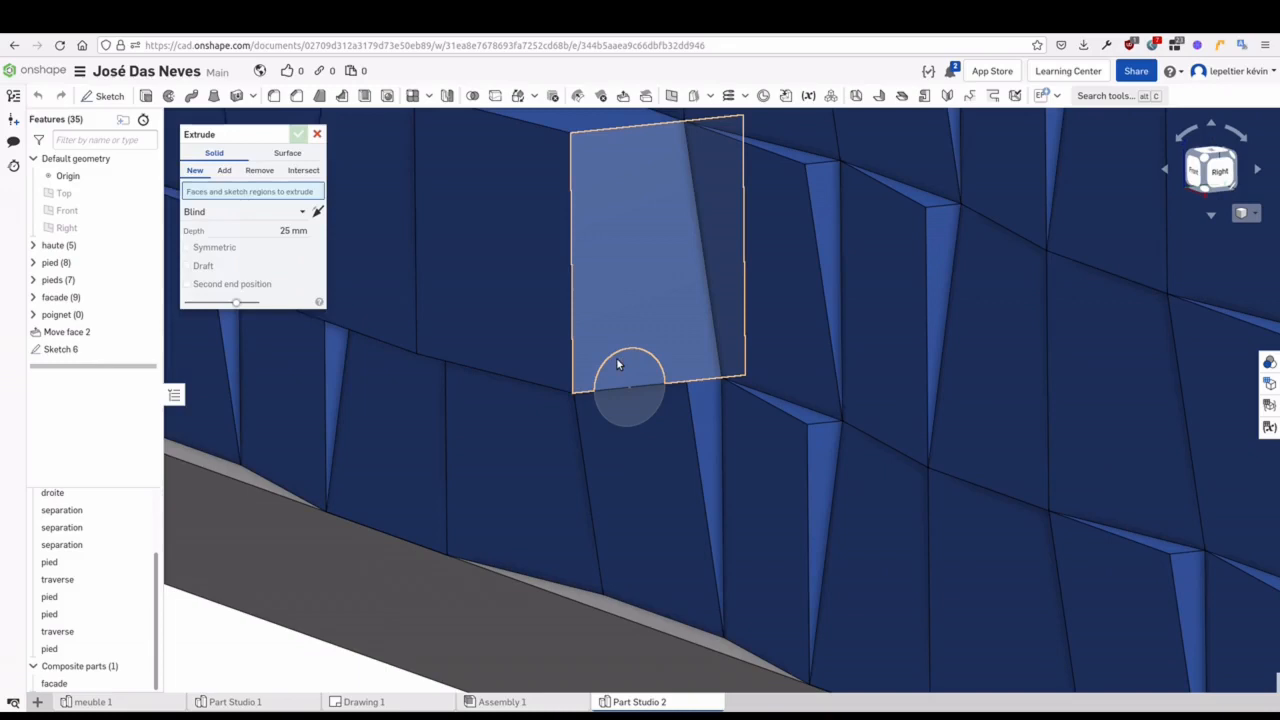
left_click(628, 385)
left_click(276, 171)
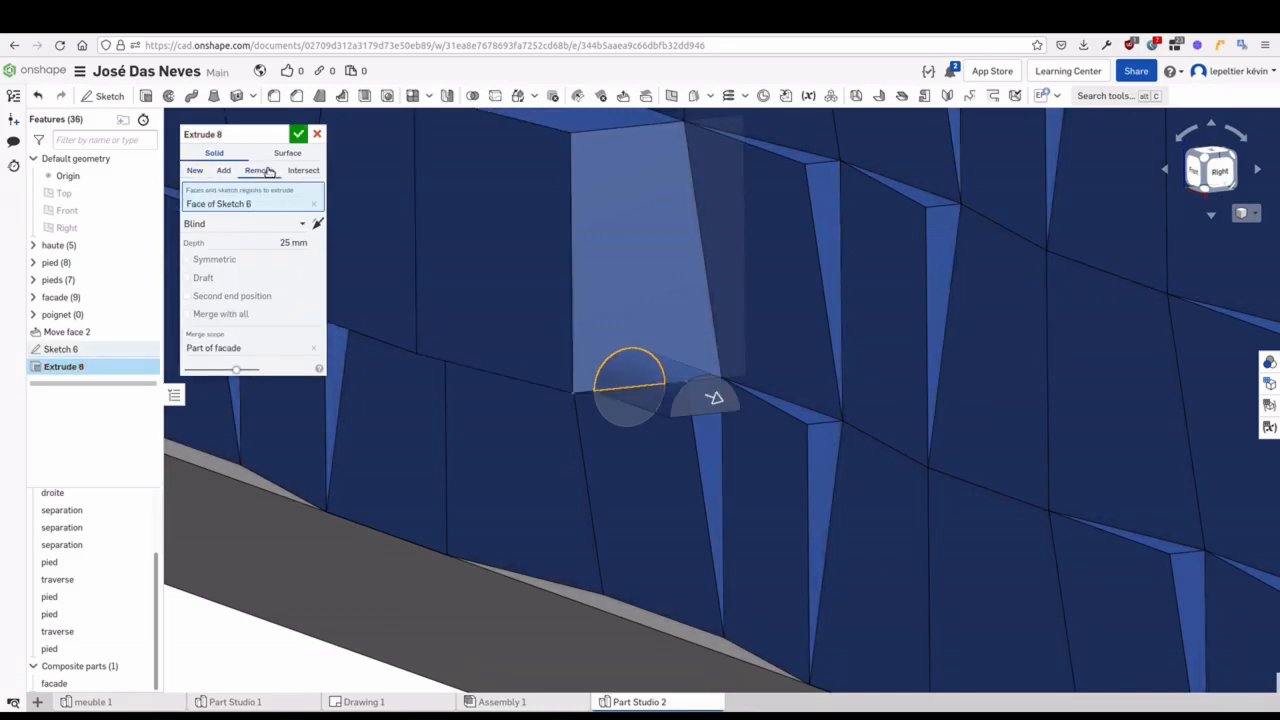
left_click(305, 226)
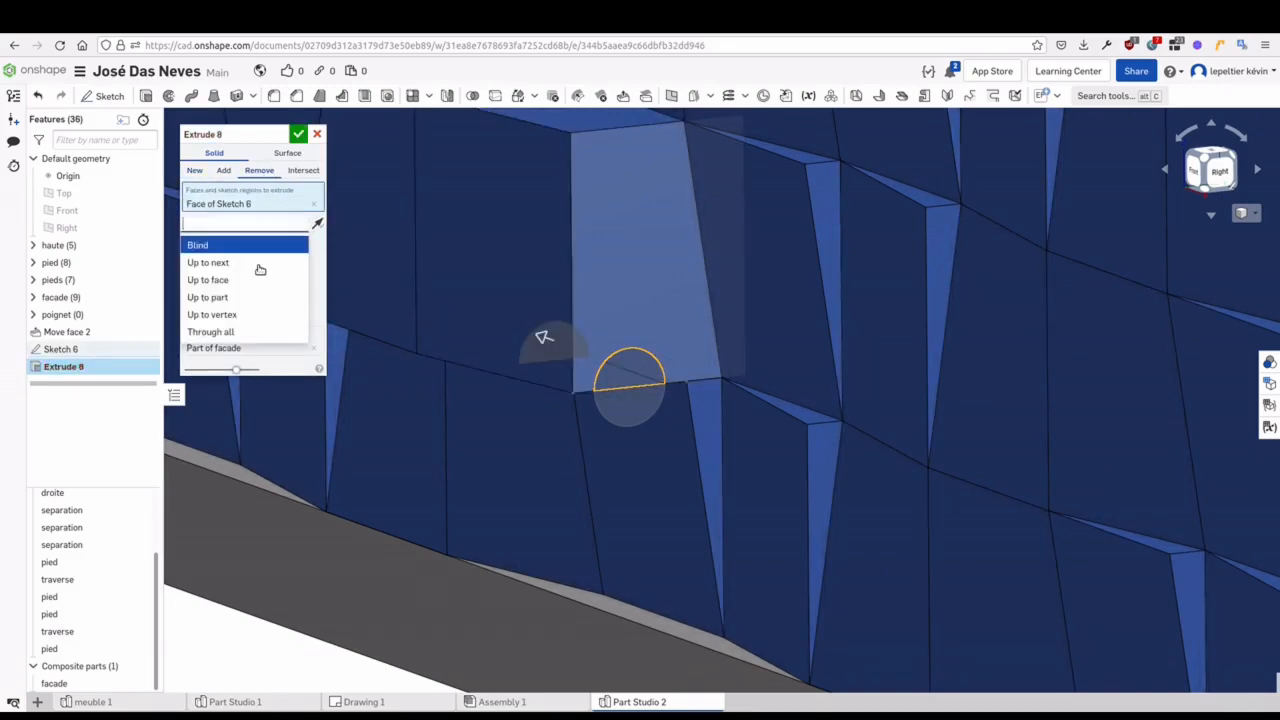
left_click(234, 333)
middle_click_drag(420, 430, 603, 463)
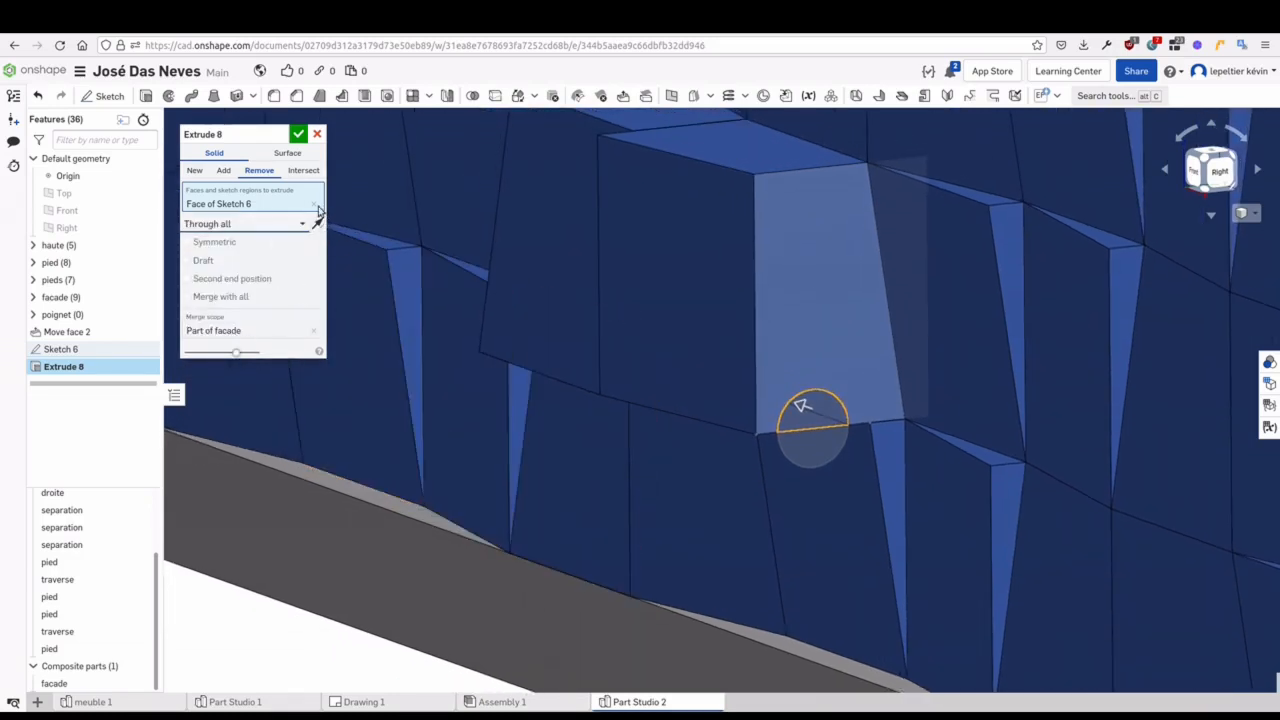
Add the neighbouring protruding handle block to the cut's merge scope and accept the extrusion
left_click(220, 336)
right_click_drag(486, 466, 781, 332)
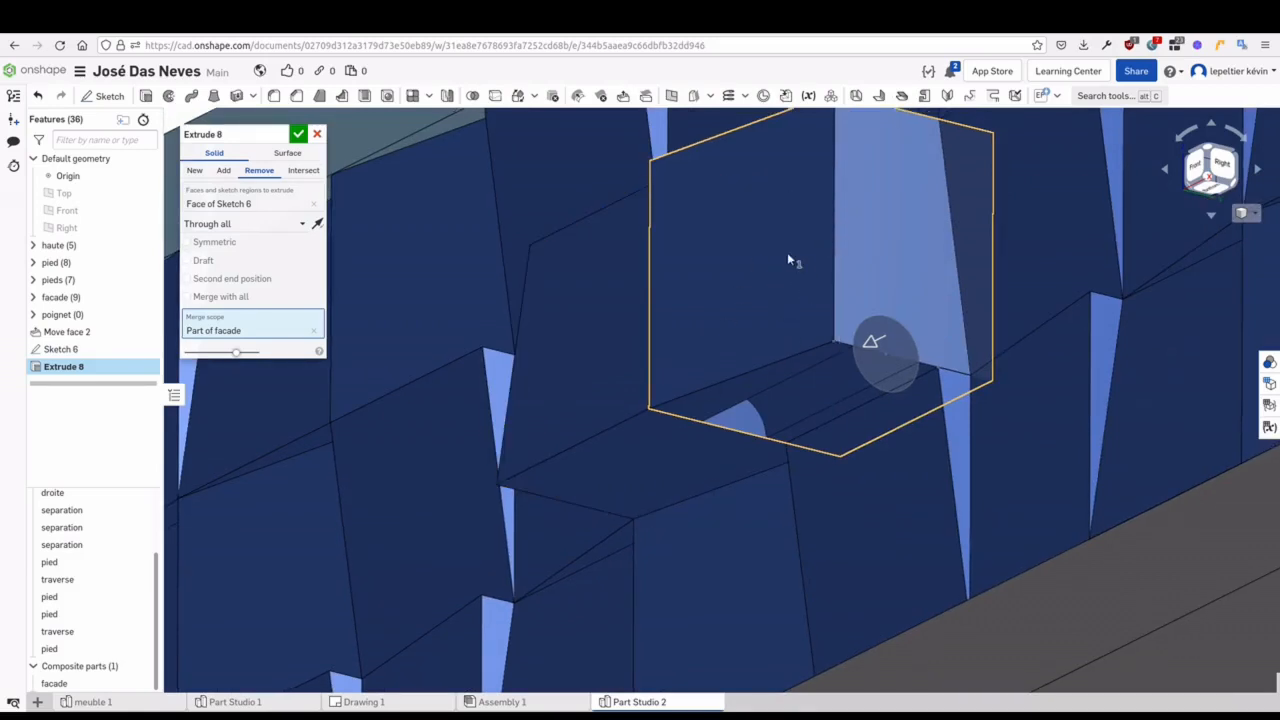
left_click(571, 314)
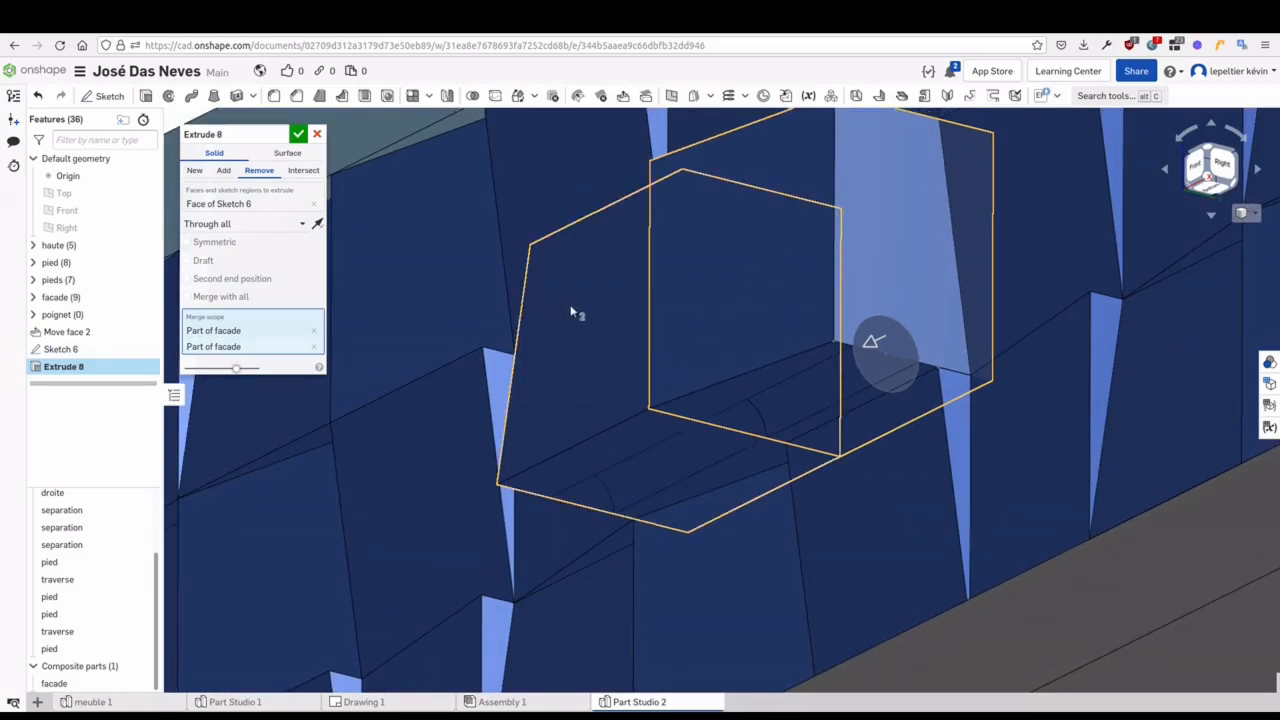
left_click(298, 133)
Move the Move face 2, Sketch 6 and Extrude 8 features into the poignet folder
scroll(590, 441, "down", 5)
right_click_drag(590, 441, 640, 528)
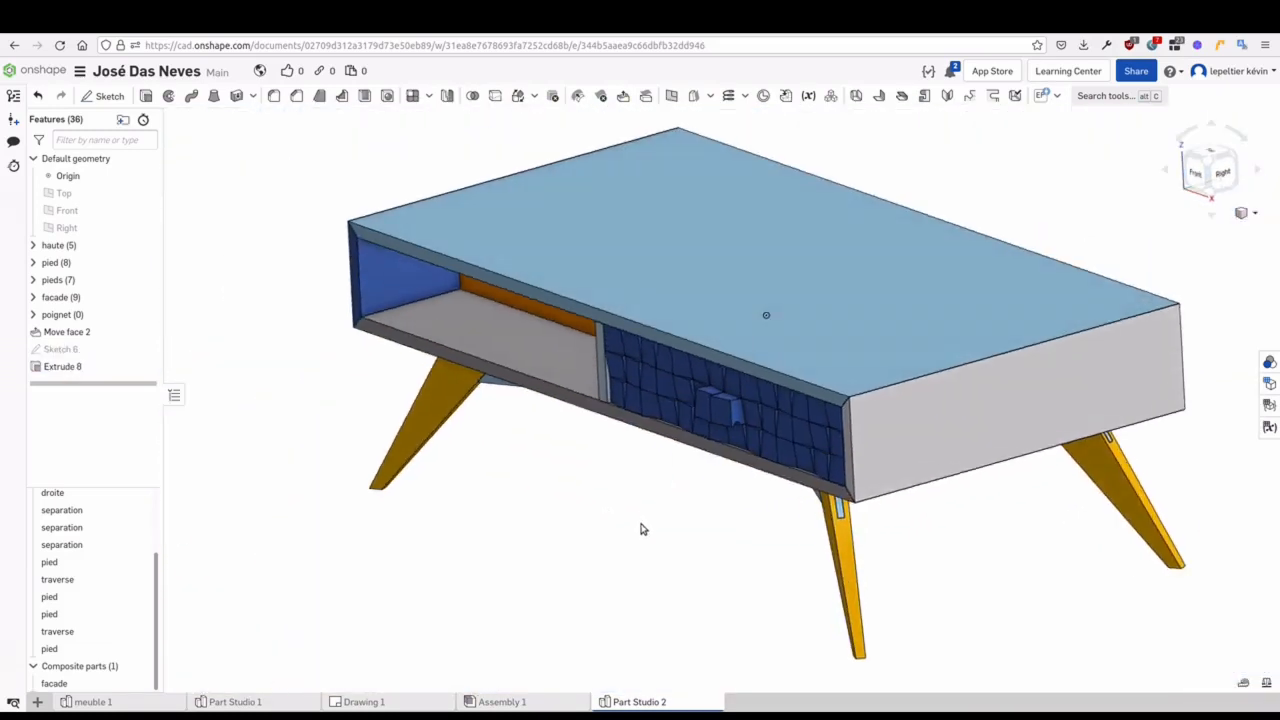
left_click(67, 336)
left_click(69, 369, "shift")
left_click_drag(64, 350, 67, 318)
Set up a Transform of the facade composite part as a 180-degree rotation that copies the part
scroll(486, 523, "down", 2)
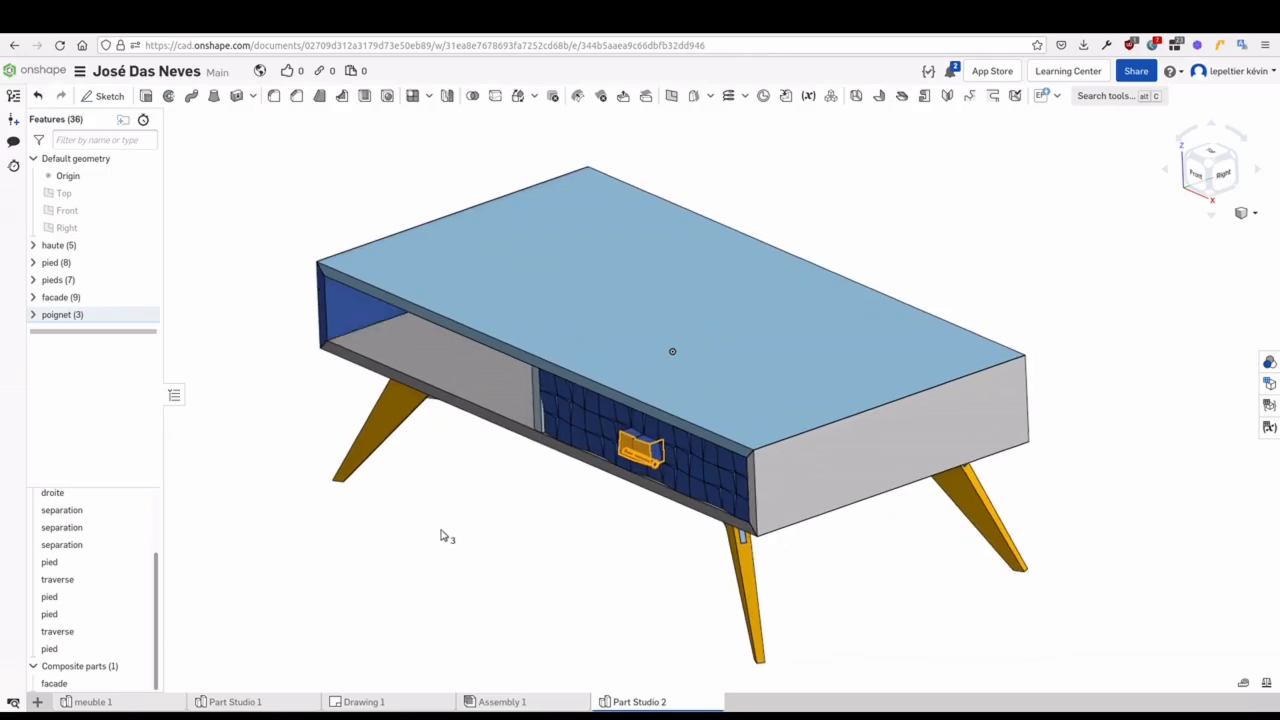
right_click_drag(443, 523, 538, 561)
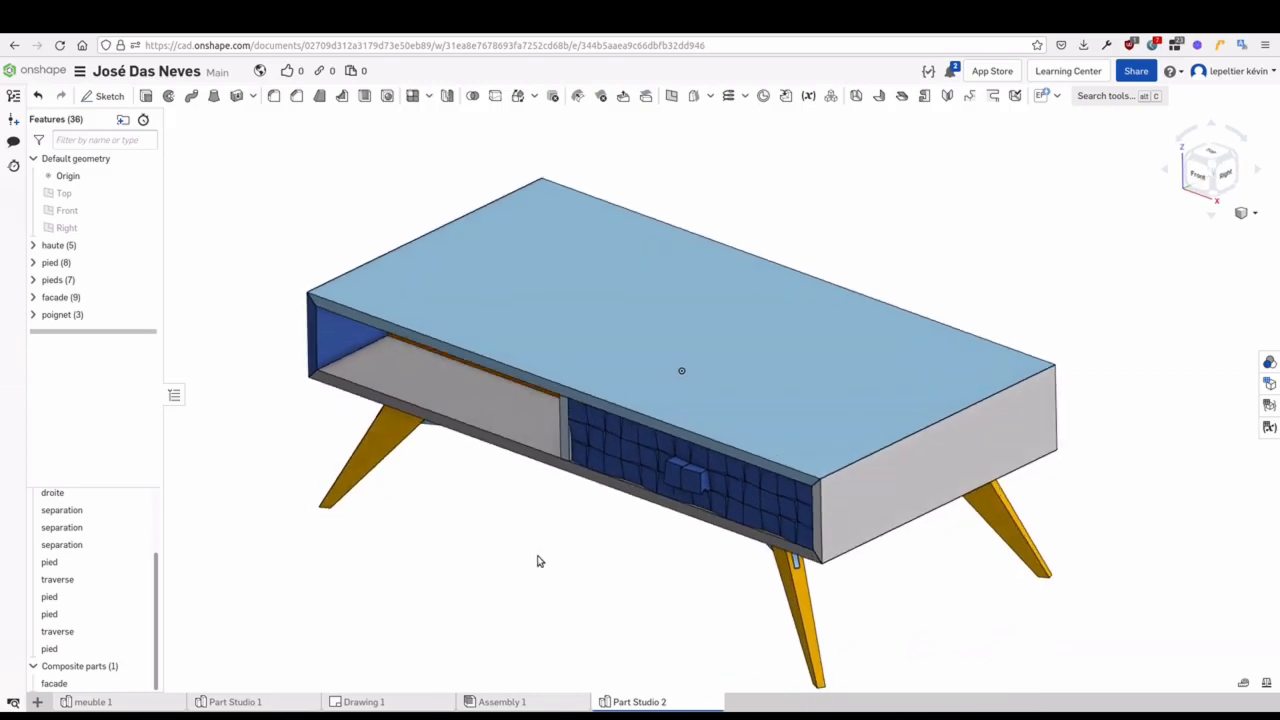
left_click(518, 96)
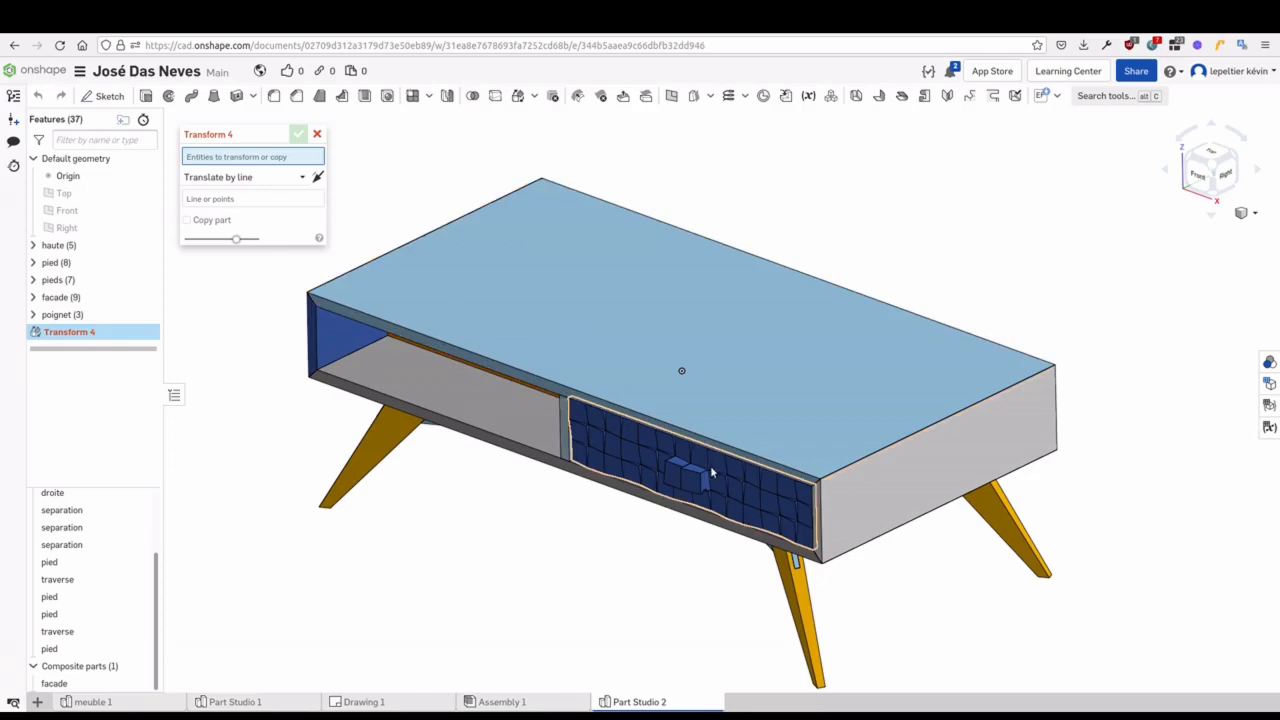
left_click(625, 462)
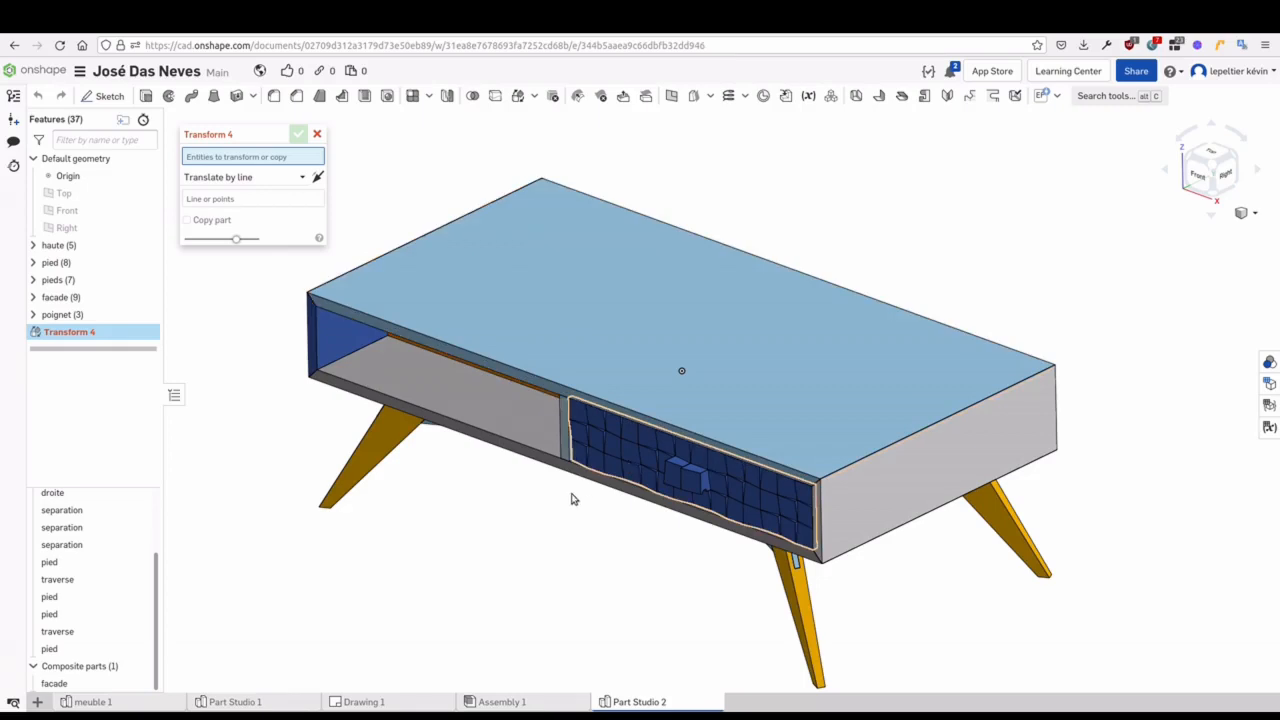
left_click(279, 195)
left_click(206, 282)
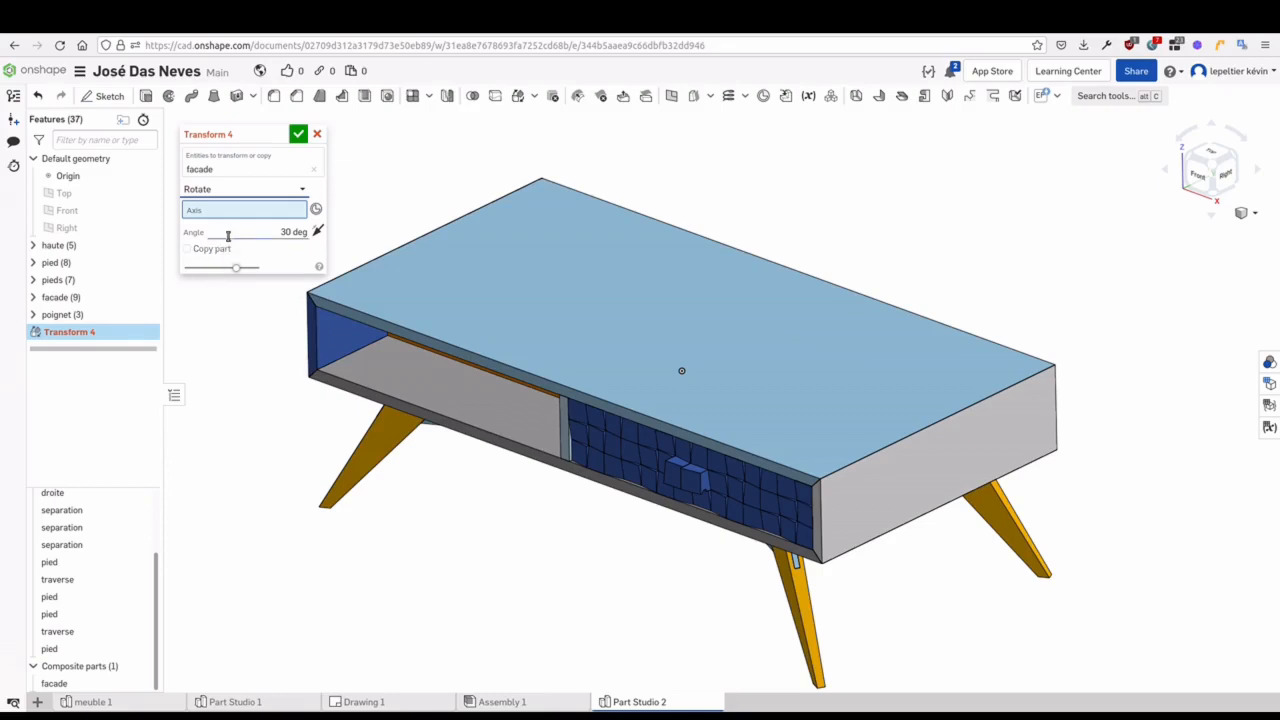
left_click(271, 234)
type("18")
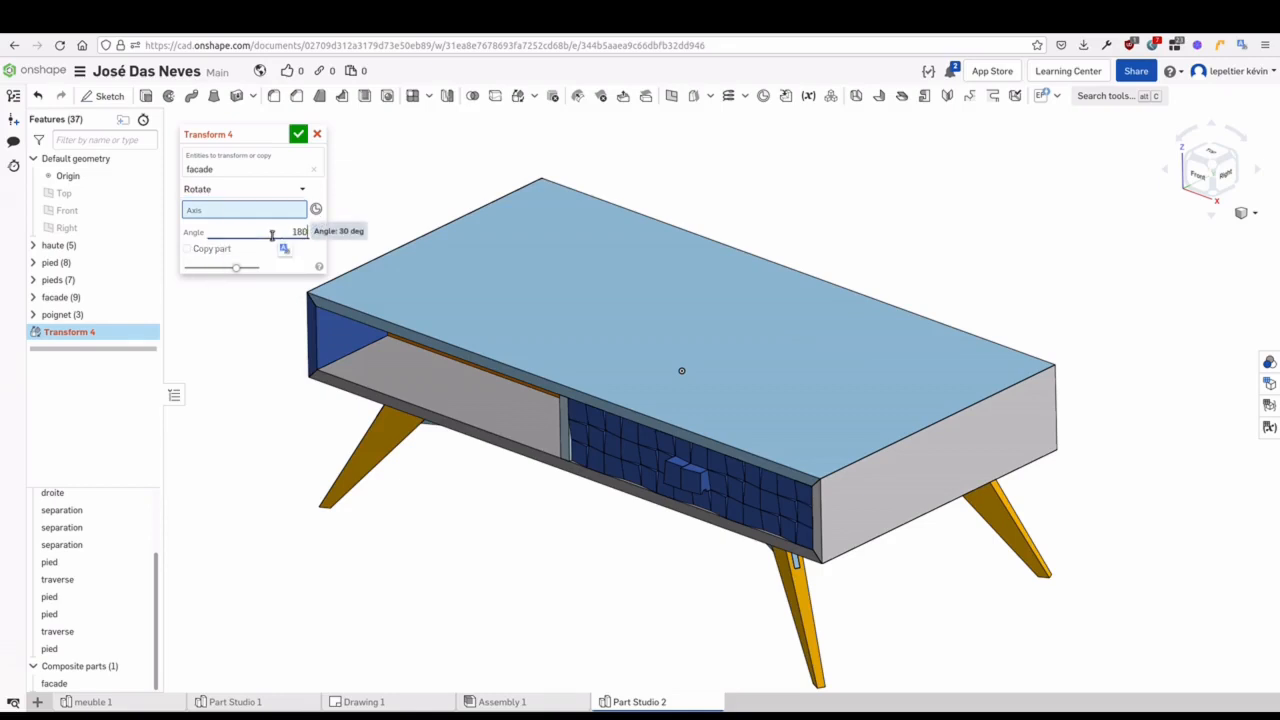
left_click(215, 249)
Try the vertical centre line of Sketch 1 in the haute folder as the rotation axis, and clear the selection
middle_click_drag(539, 544, 541, 558)
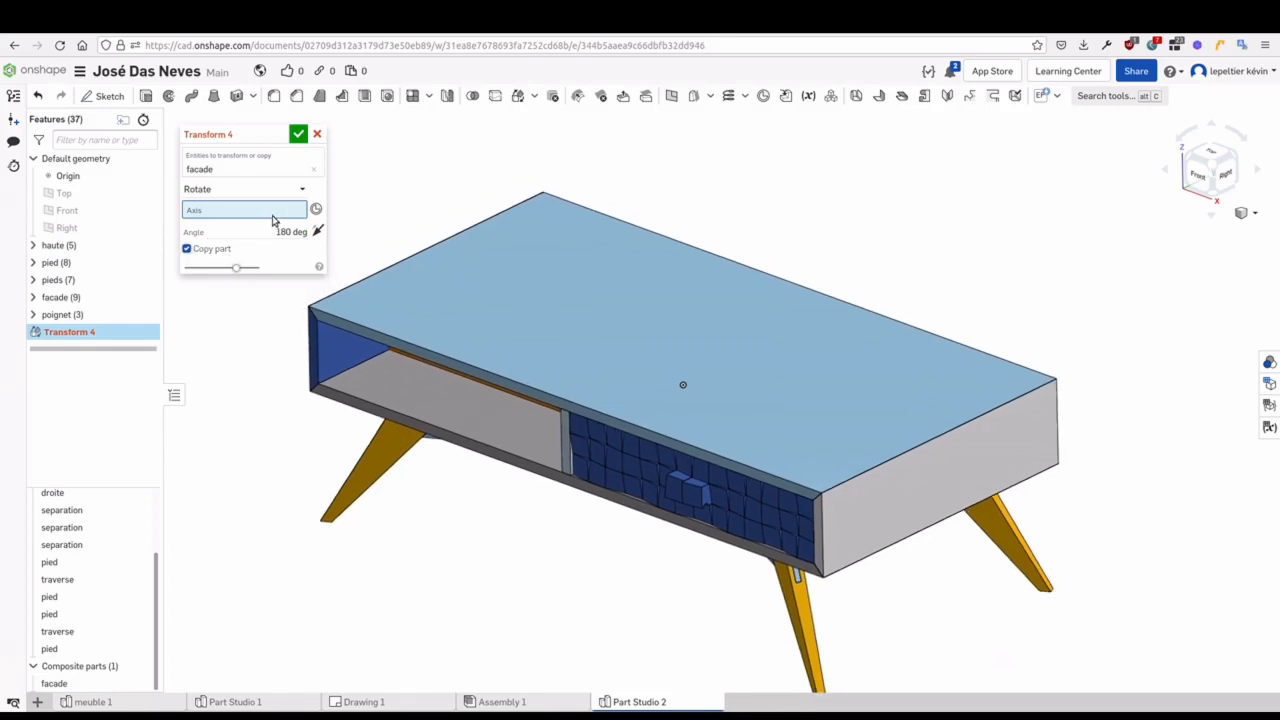
scroll(583, 448, "up", 5)
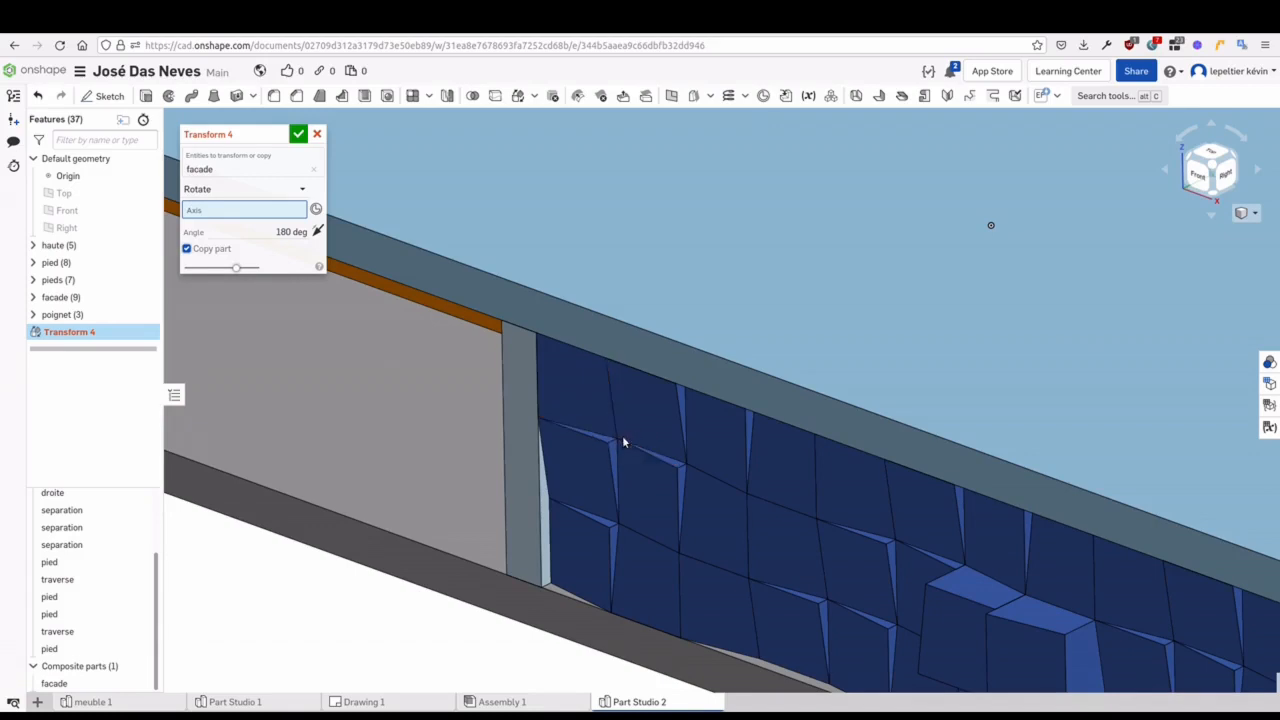
scroll(629, 427, "down", 8)
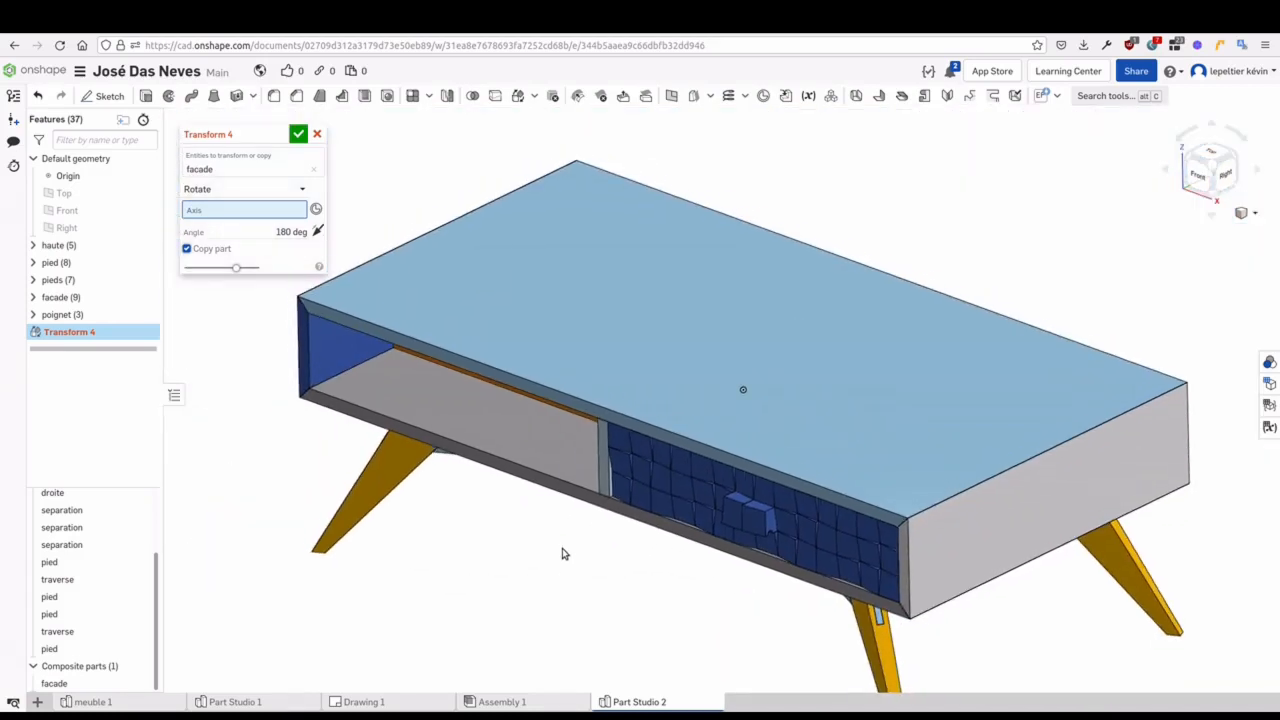
mouse_move(566, 560)
right_mouse_down()
mouse_move(609, 551)
mouse_move(548, 574)
mouse_move(554, 529)
mouse_move(554, 577)
right_mouse_up()
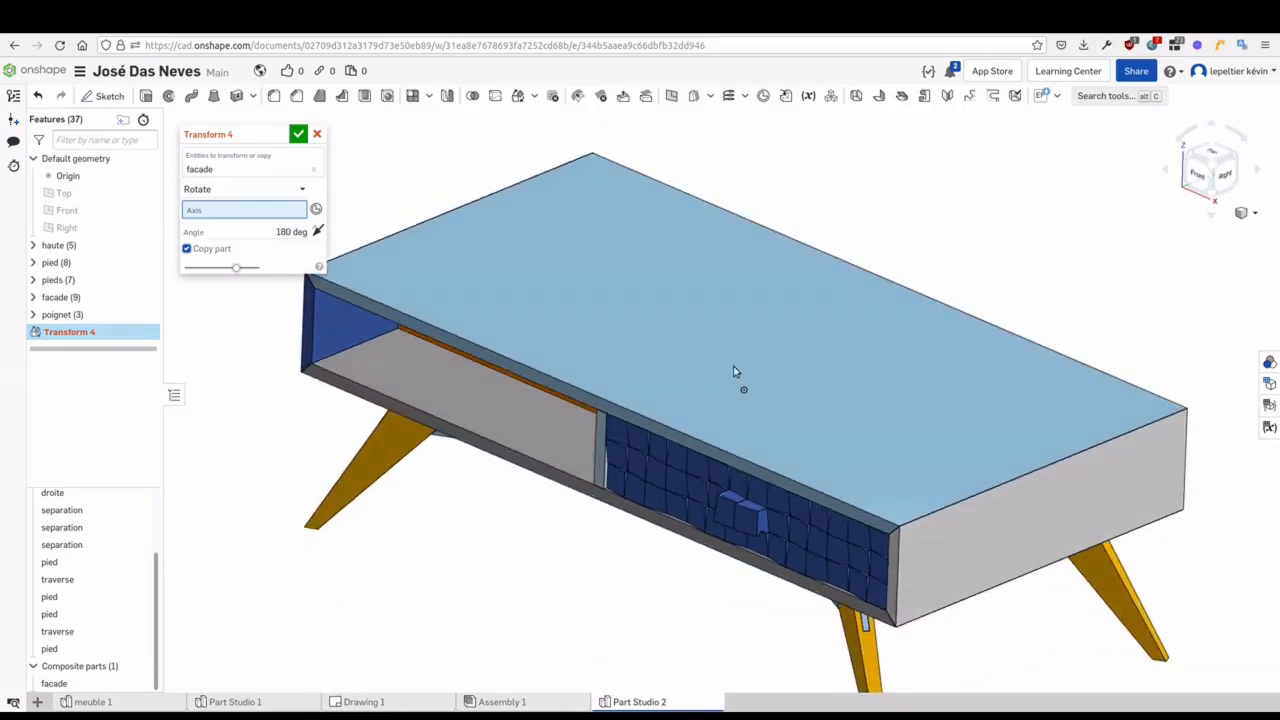
mouse_move(684, 632)
right_mouse_down()
mouse_move(689, 571)
mouse_move(691, 597)
right_mouse_up()
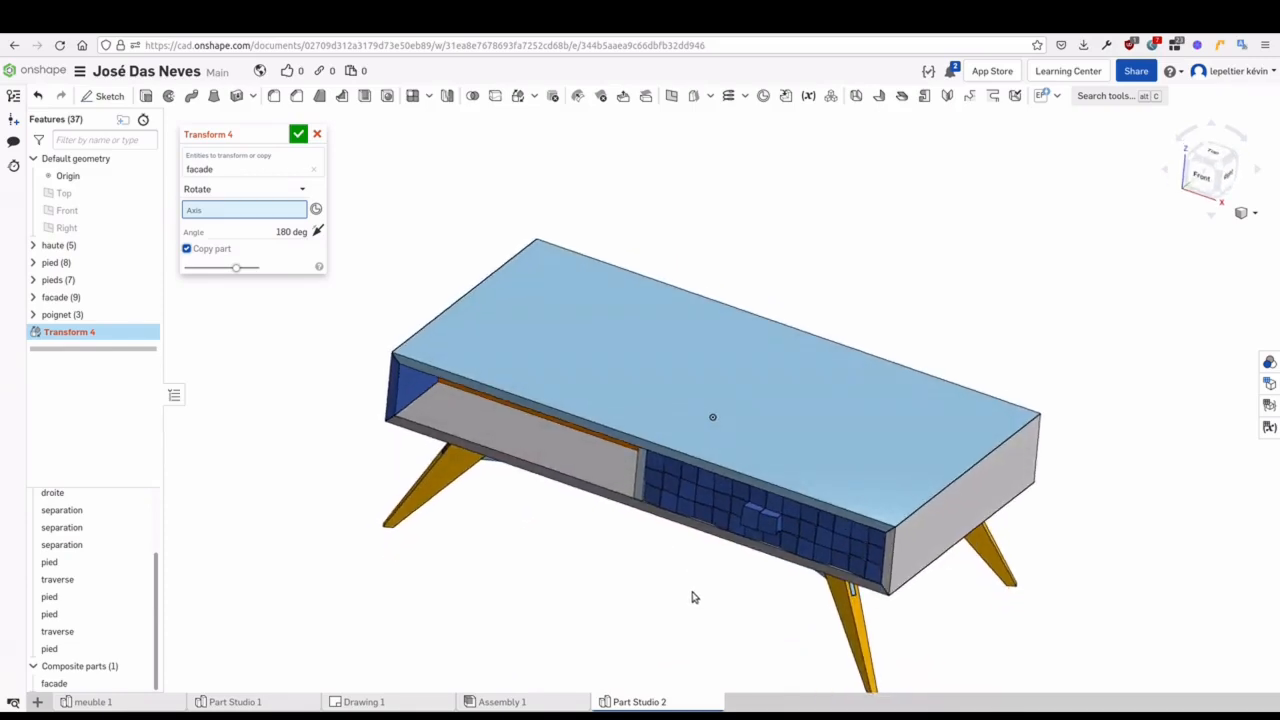
left_click(33, 245)
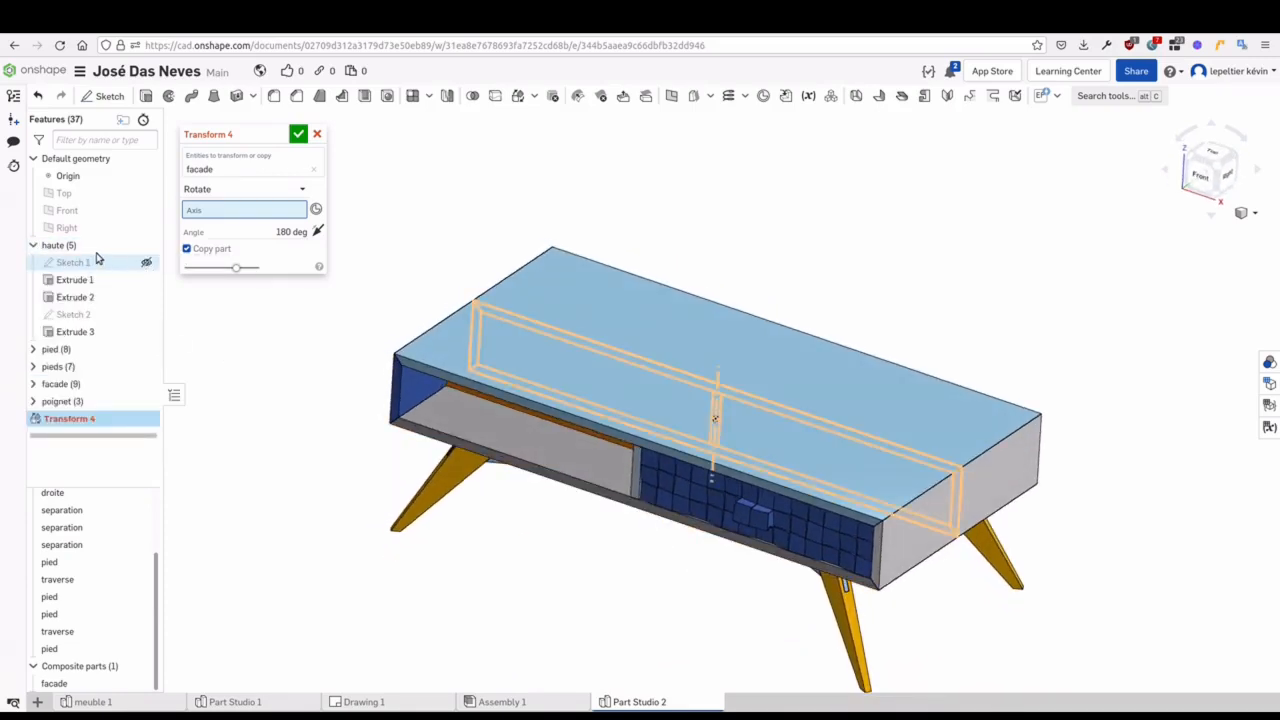
left_click(146, 266)
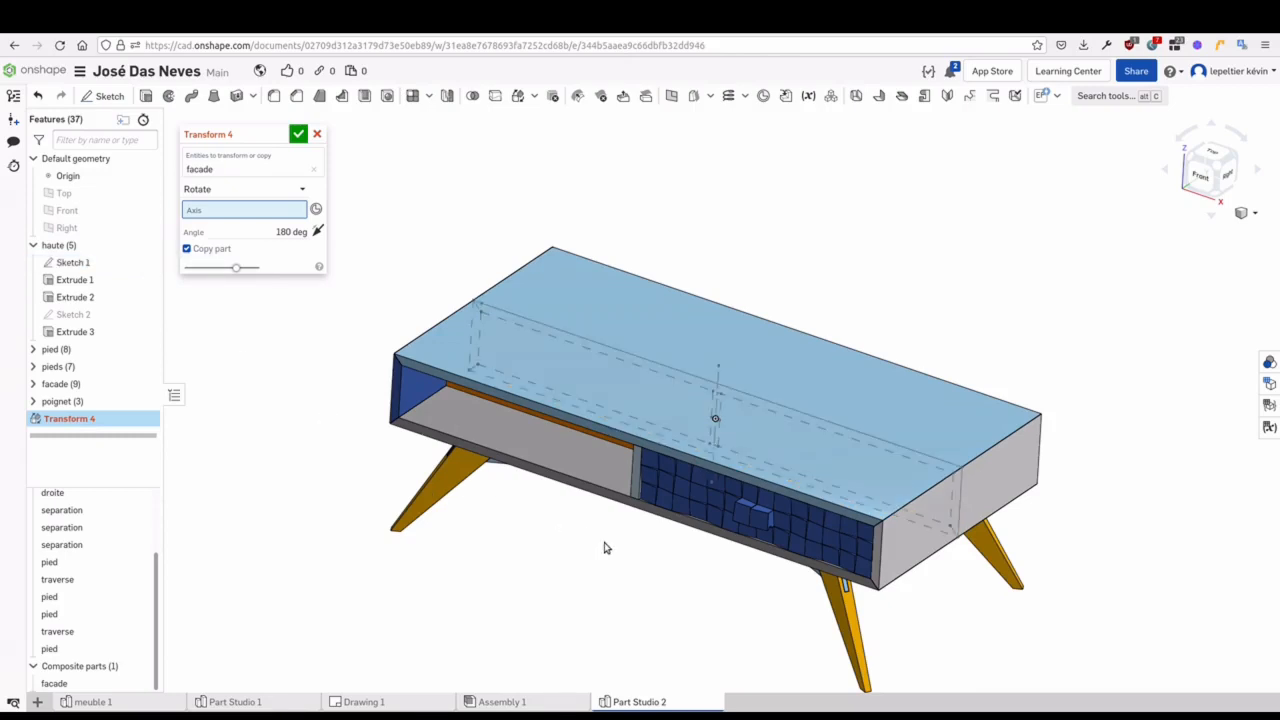
scroll(715, 385, "up", 3)
scroll(715, 385, "up", 2)
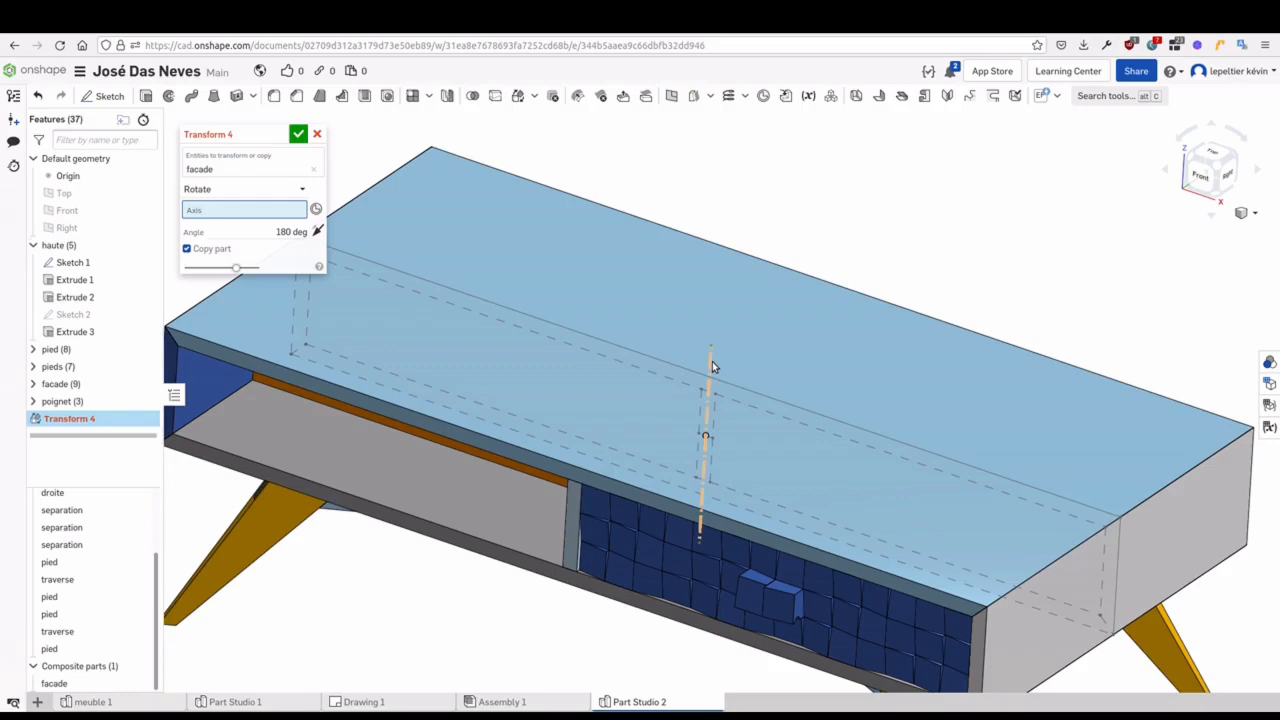
left_click(712, 366)
scroll(749, 374, "down", 3)
mouse_move(769, 371)
right_mouse_down()
mouse_move(860, 294)
mouse_move(760, 309)
mouse_move(894, 266)
mouse_move(763, 306)
mouse_move(534, 186)
mouse_move(537, 201)
right_mouse_up()
middle_click_drag(461, 267, 459, 254)
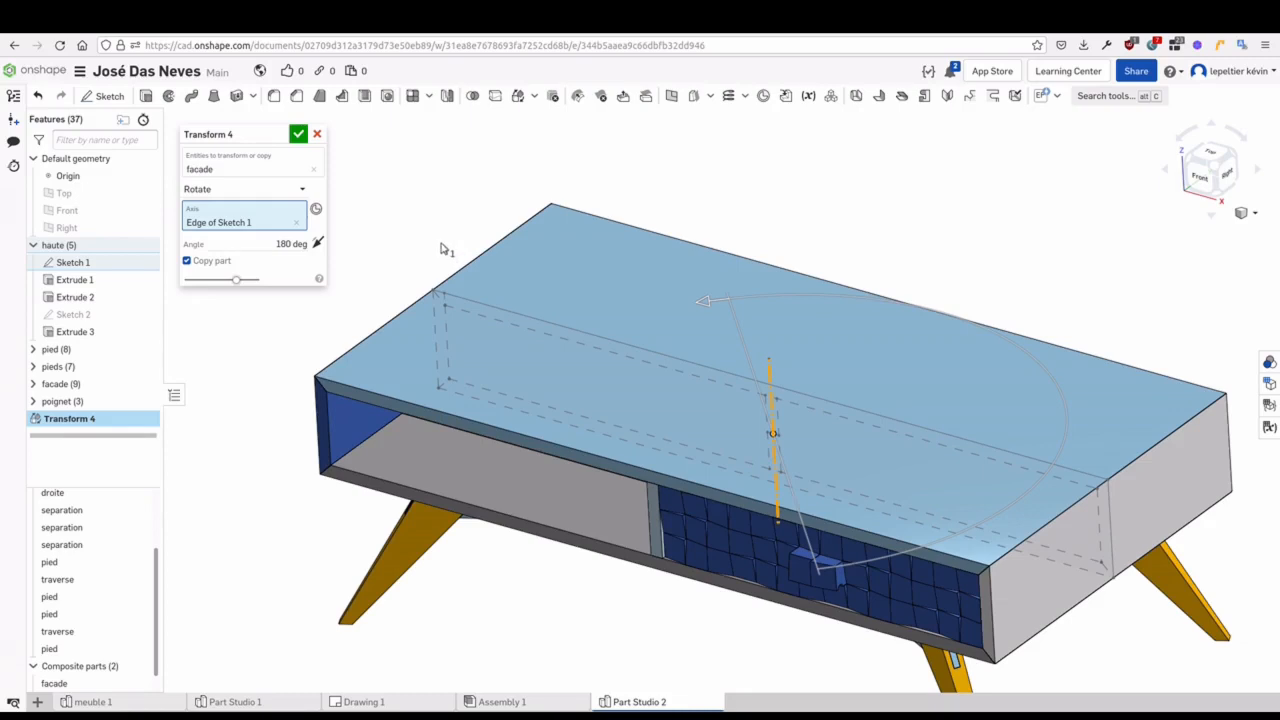
left_click(298, 223)
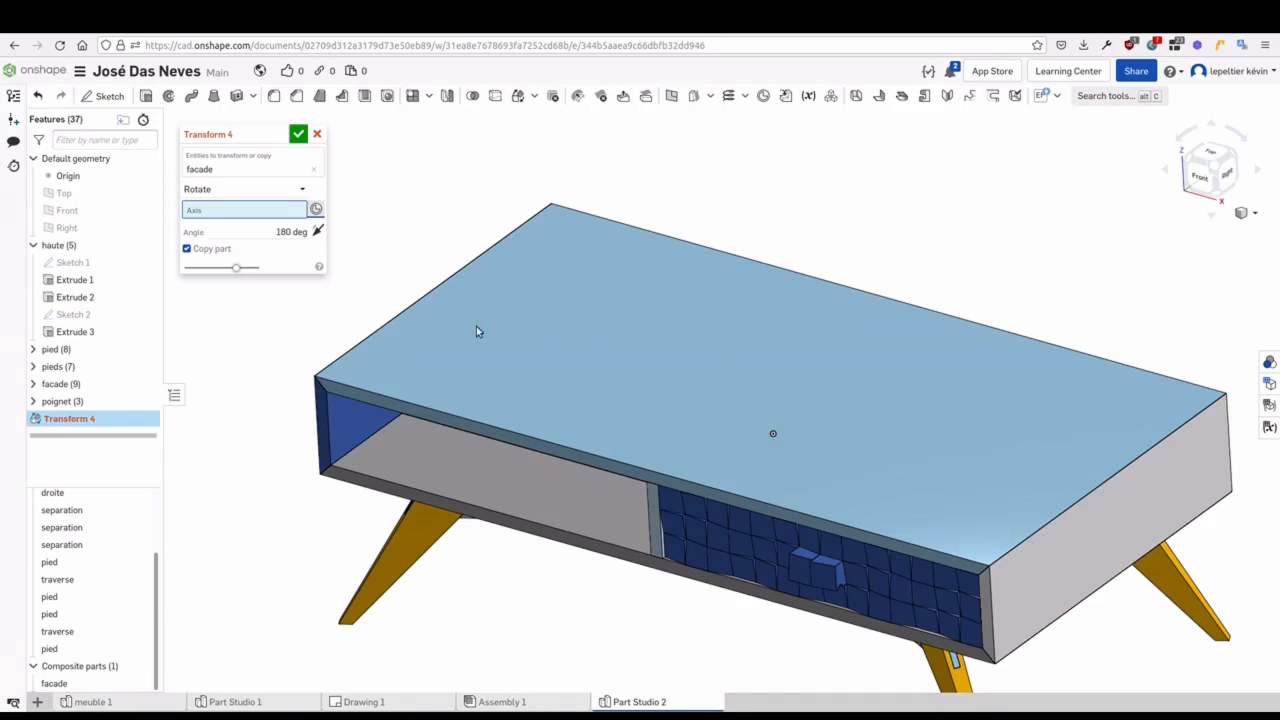
Use a mate connector at the centre of the tabletop's upper face as the rotation axis
middle_click_drag(469, 646, 466, 623)
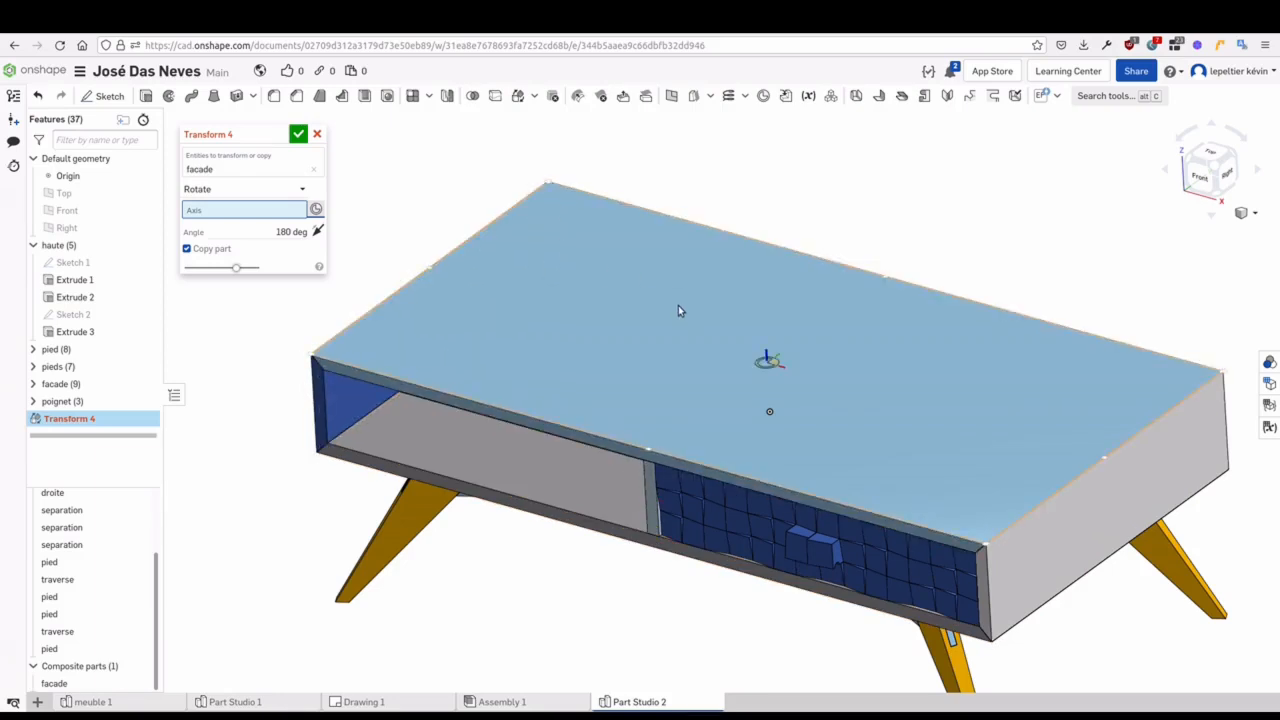
left_click(698, 356)
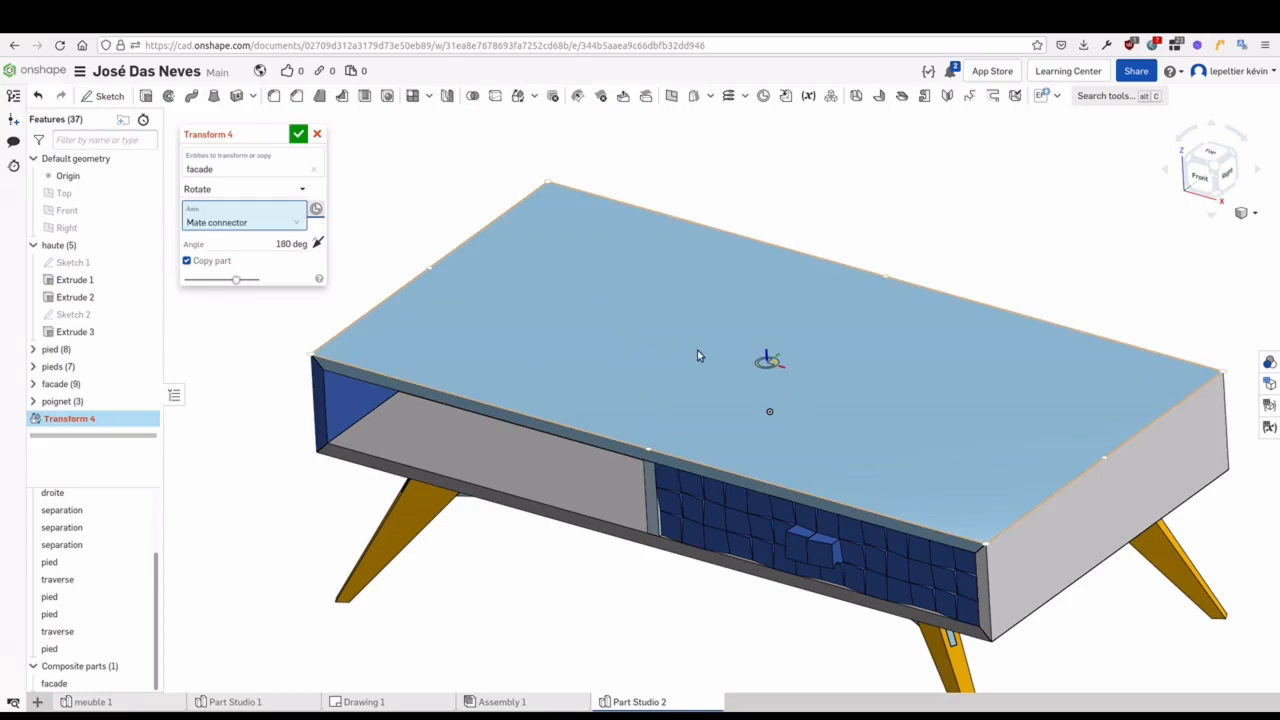
scroll(754, 392, "up", 5)
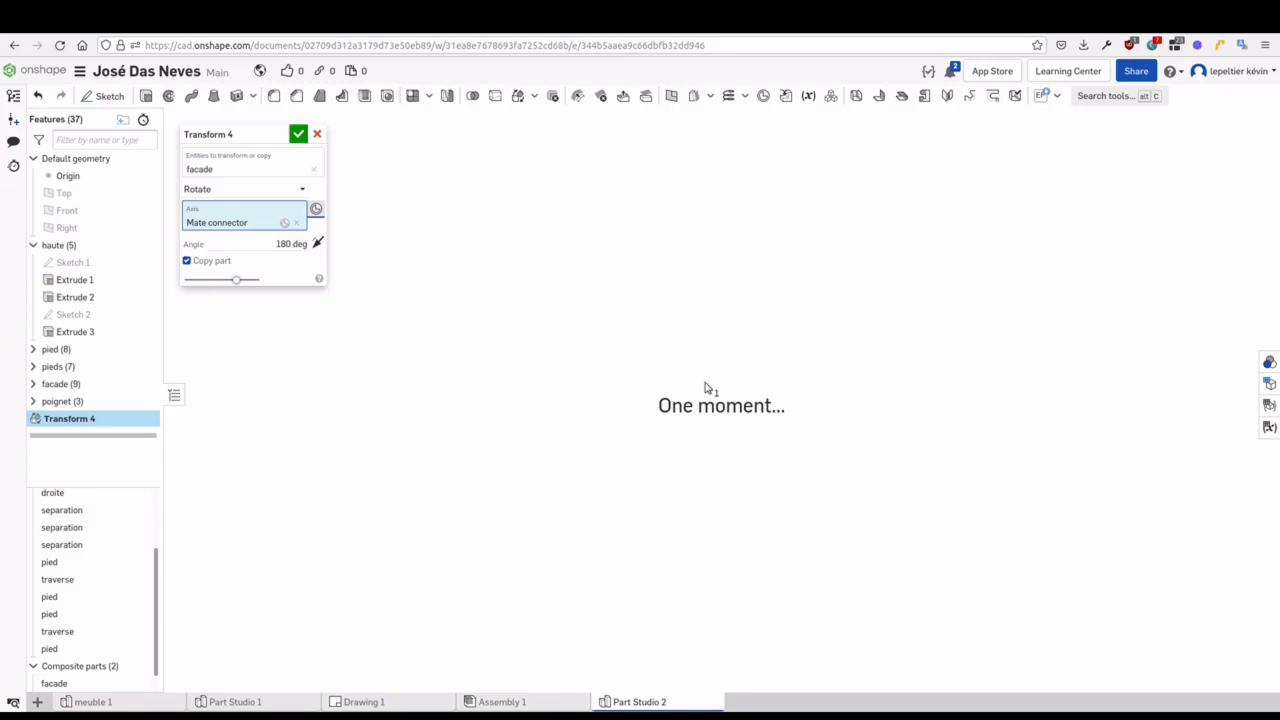
scroll(708, 394, "down", 5)
middle_click_drag(745, 425, 495, 325)
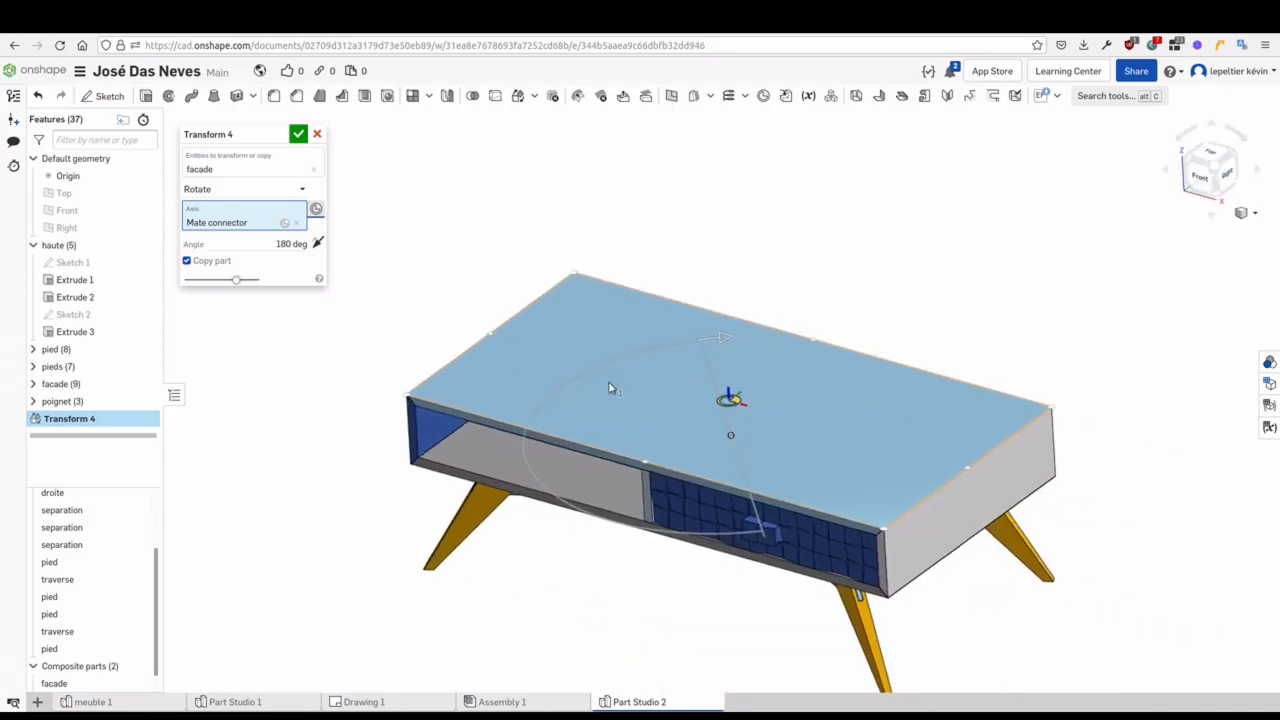
scroll(610, 386, "up", 2)
middle_click_drag(494, 215, 467, 211)
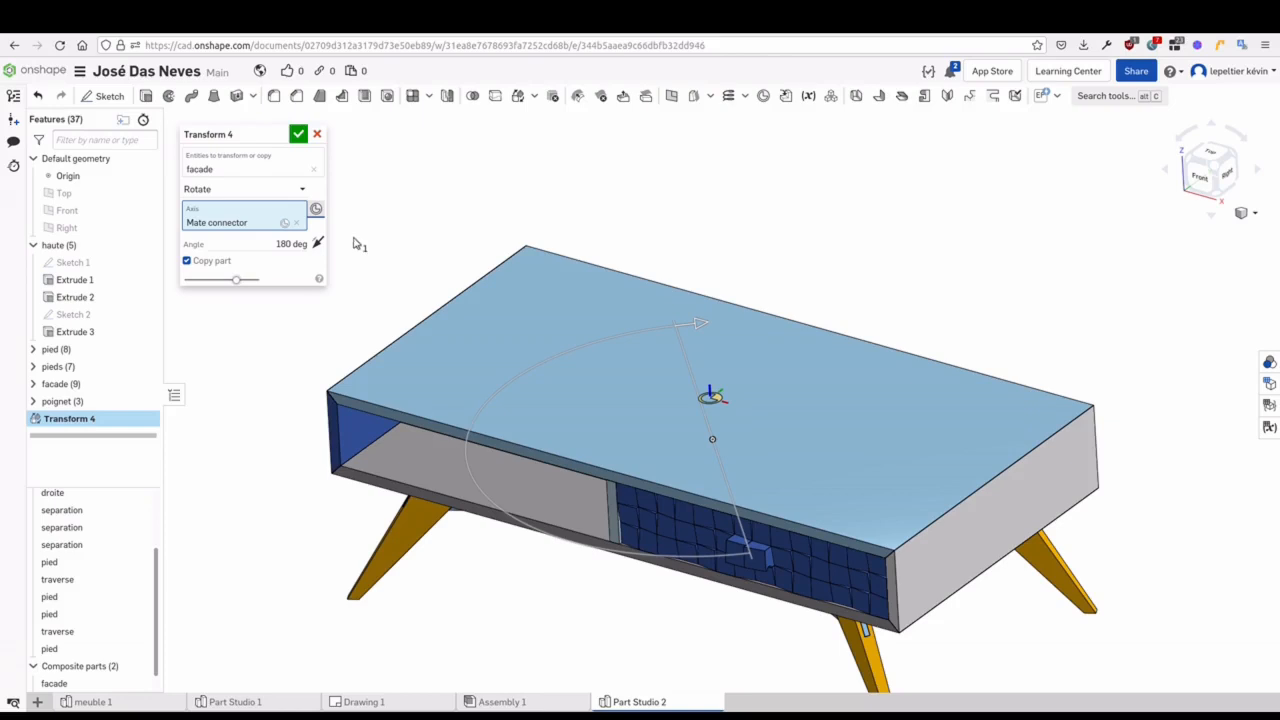
scroll(670, 361, "up", 2)
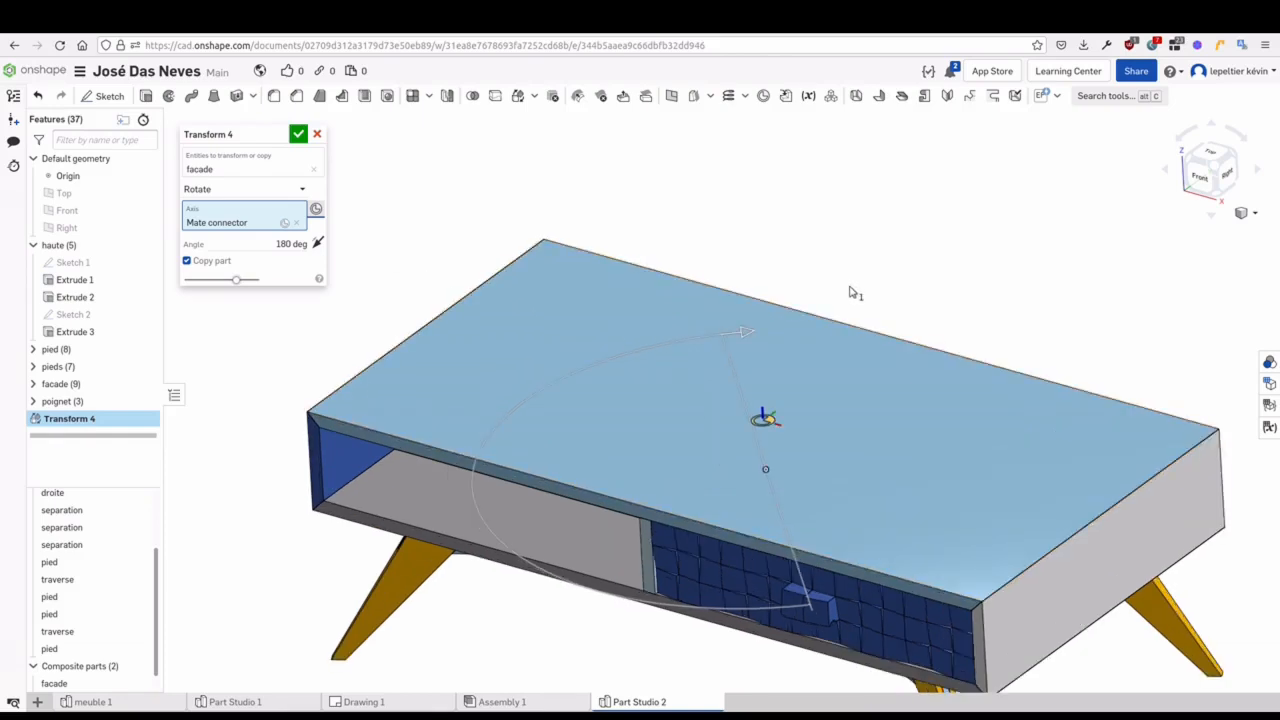
middle_click_drag(851, 289, 812, 296)
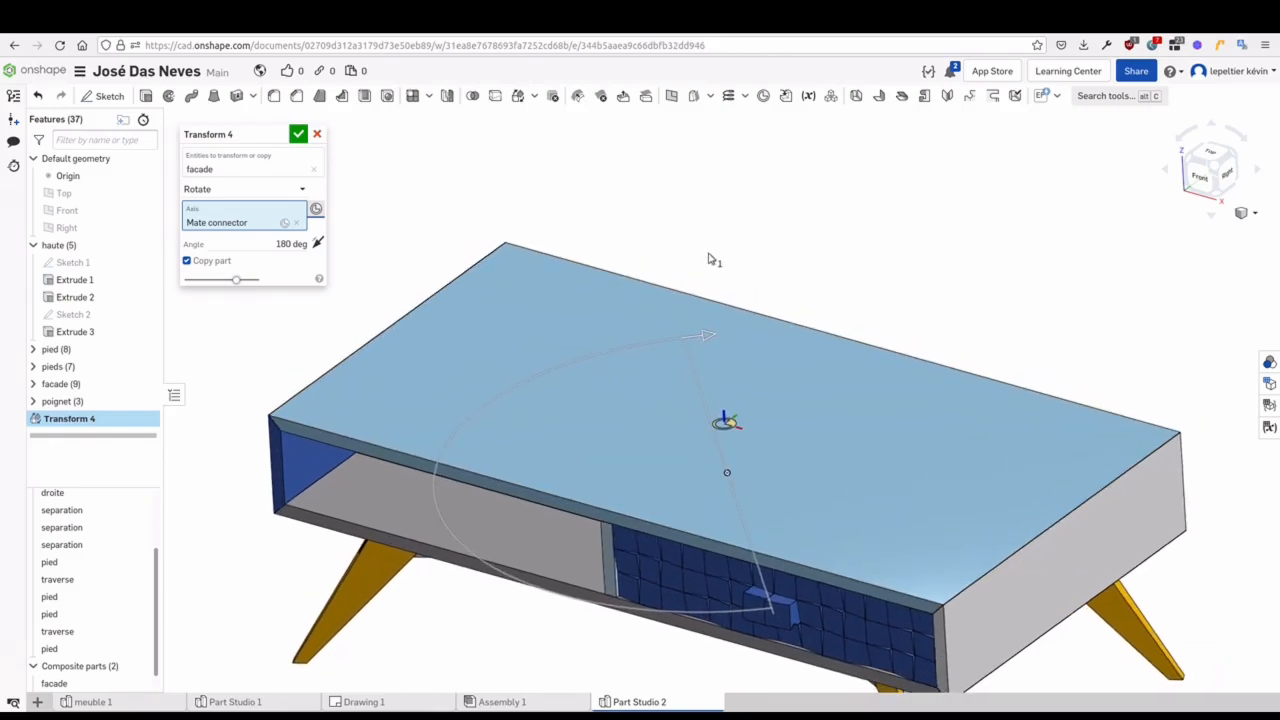
Try offsetting the axis mate connector 50 mm in X, and reset the offset to 0
left_click(285, 222)
left_click(400, 244)
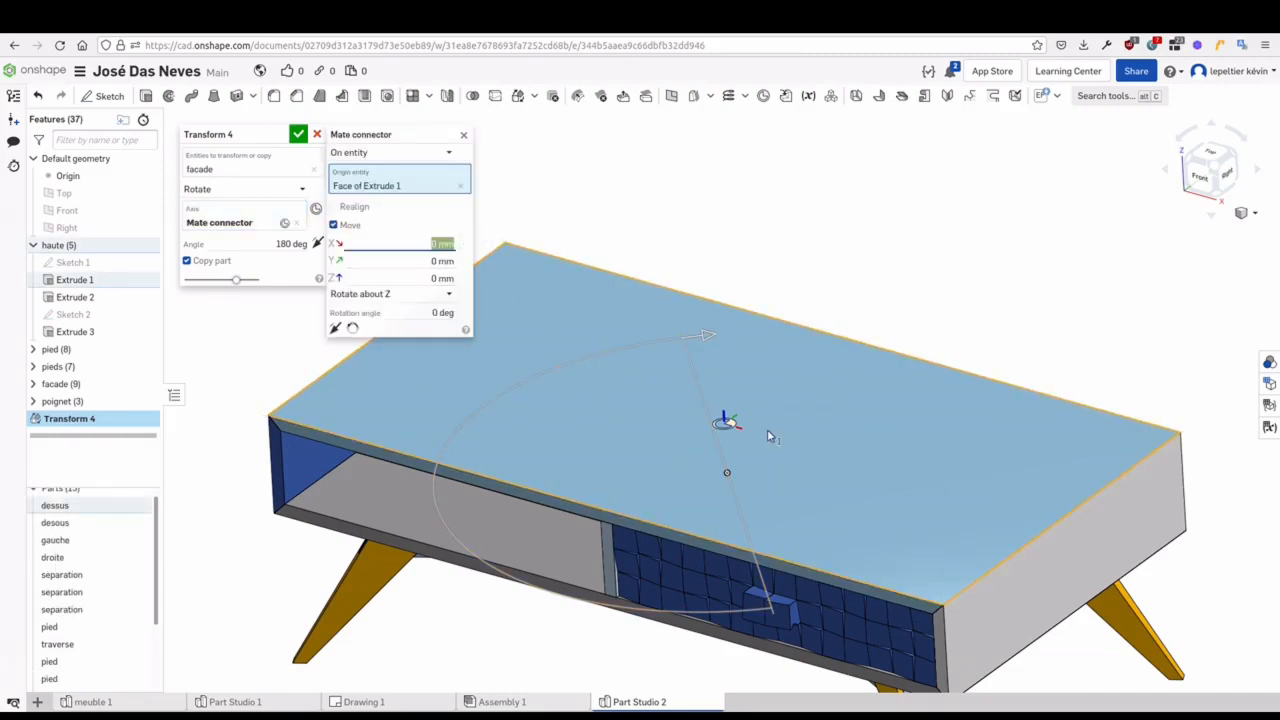
type("50")
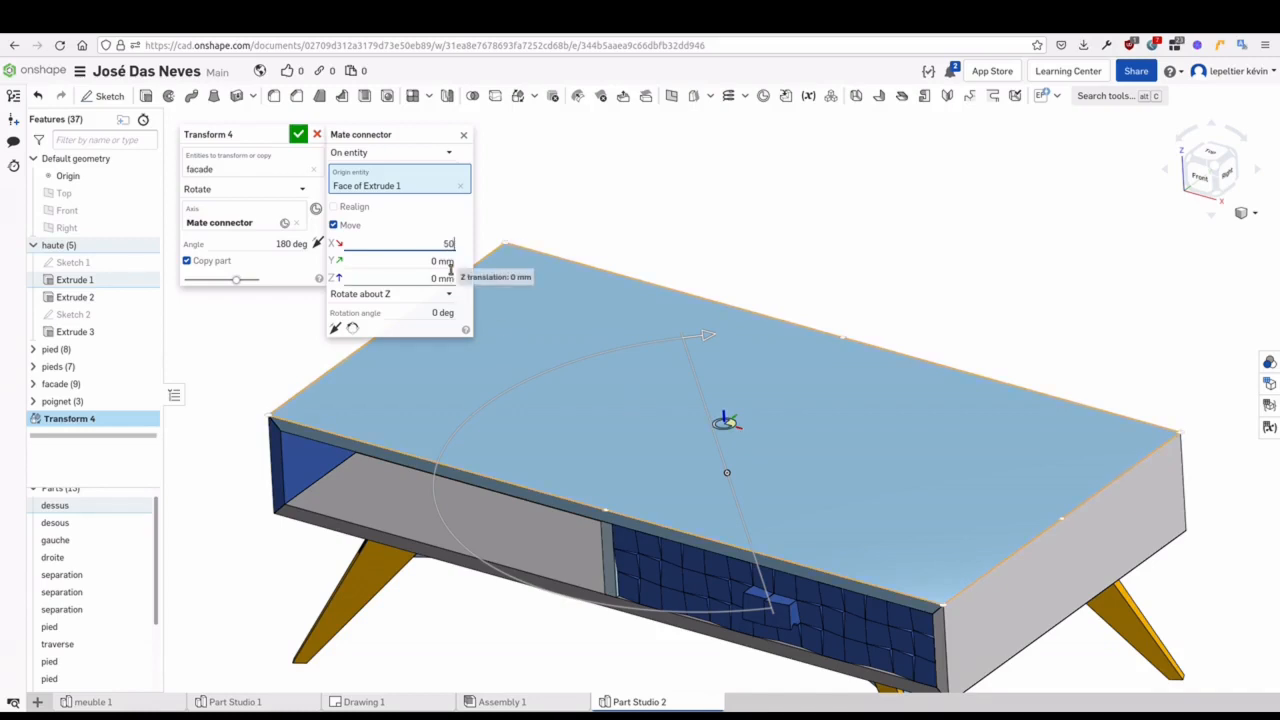
key("Return")
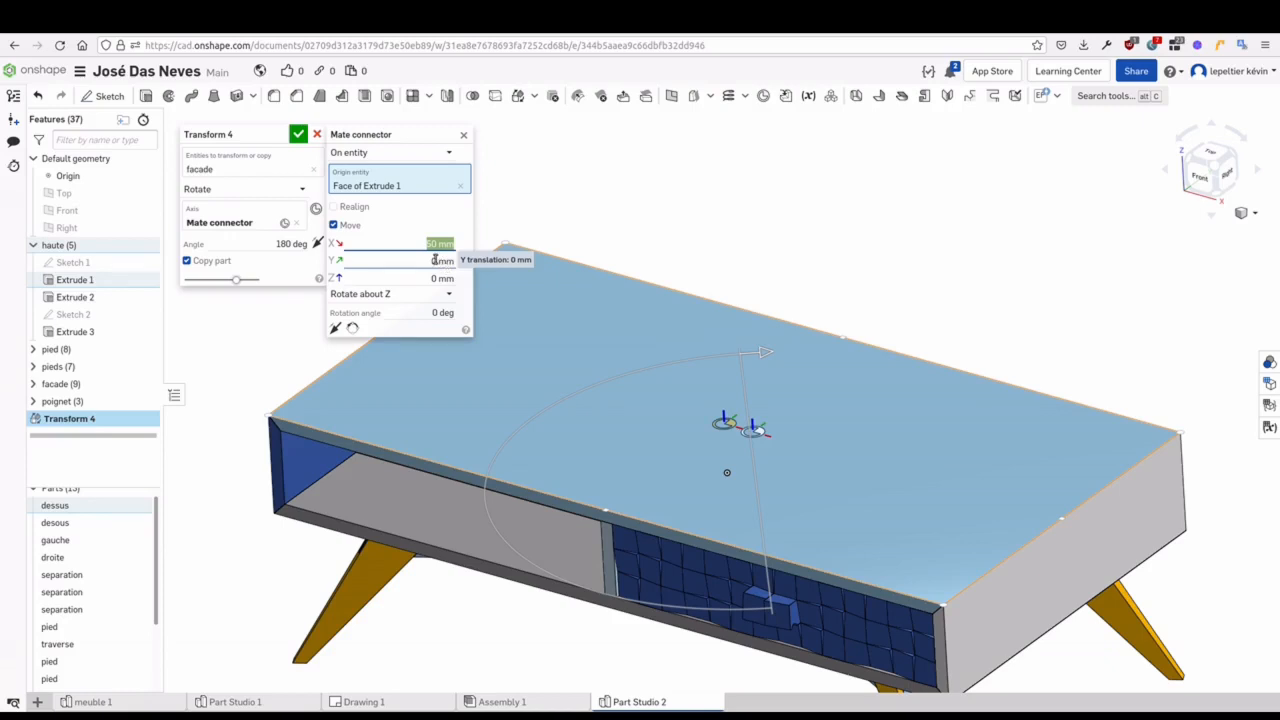
type("0")
left_click(432, 311)
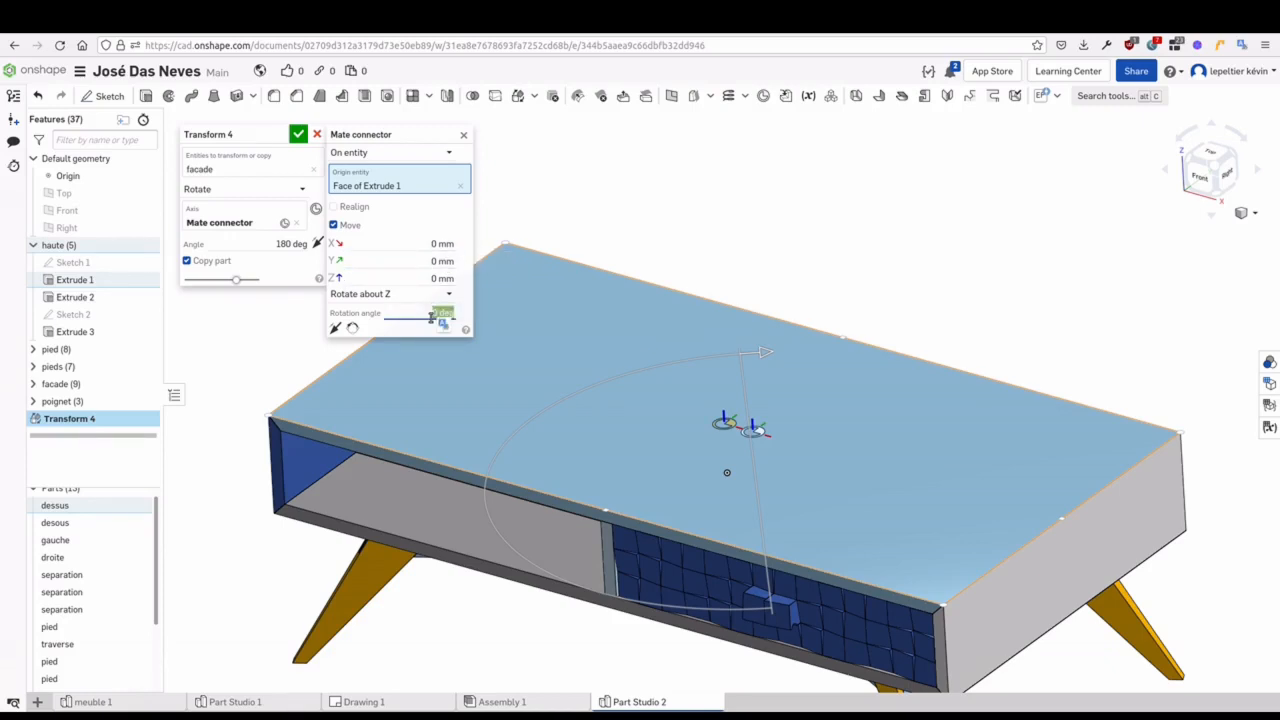
Try rotating the axis mate connector 50 degrees about Z, and reset the rotation angle to 0
type("50")
key("Tab")
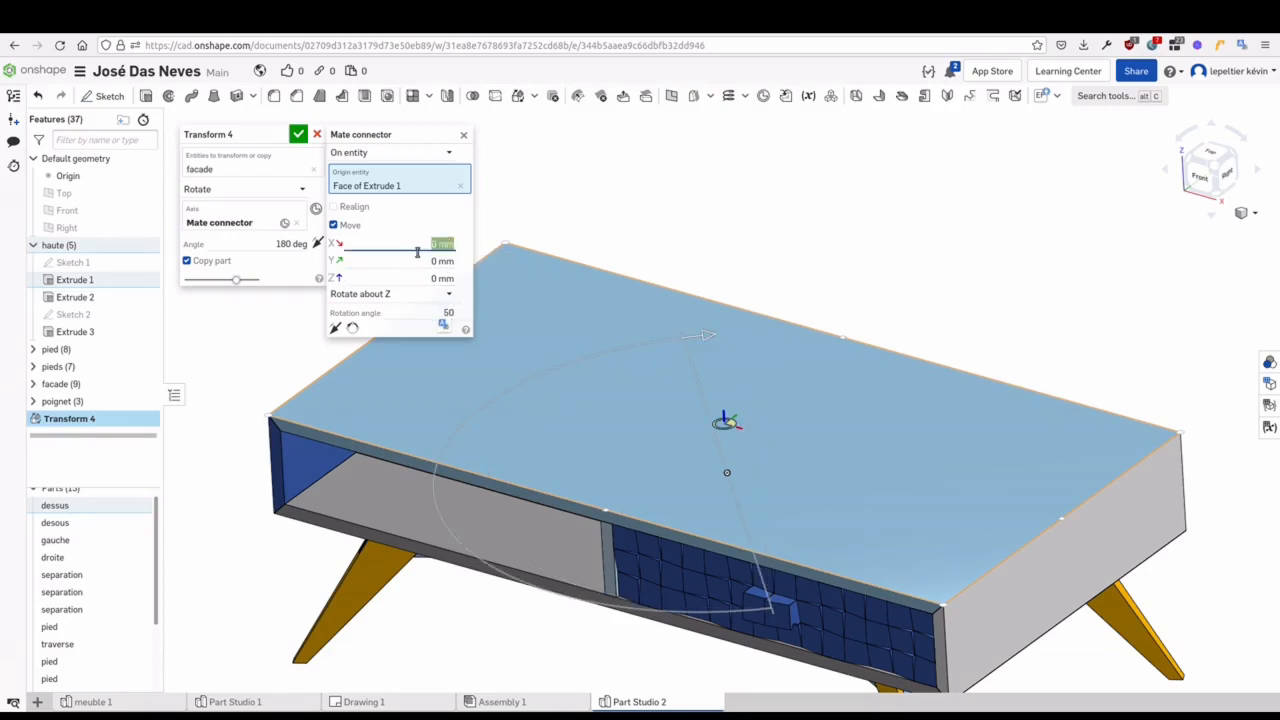
left_click(438, 314)
type("0")
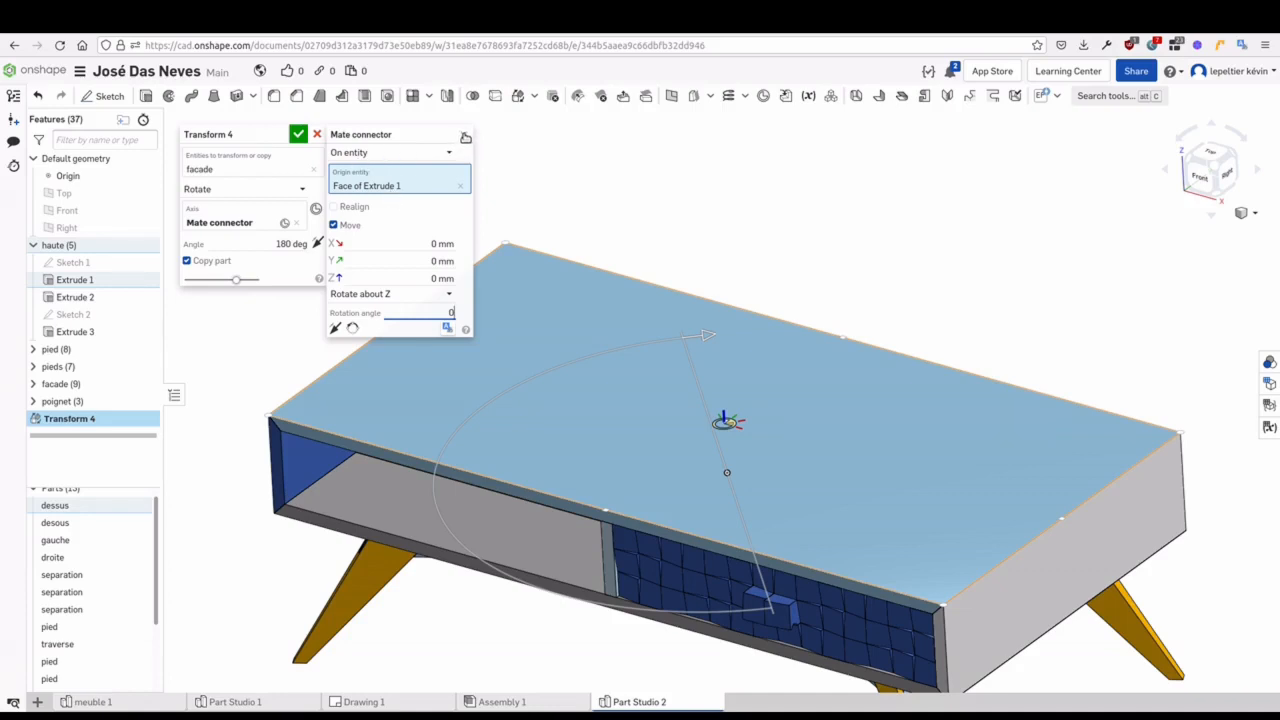
Close the mate connector settings and accept the Transform that makes the rotated facade copy
left_click(465, 137)
right_click_drag(566, 176, 689, 232)
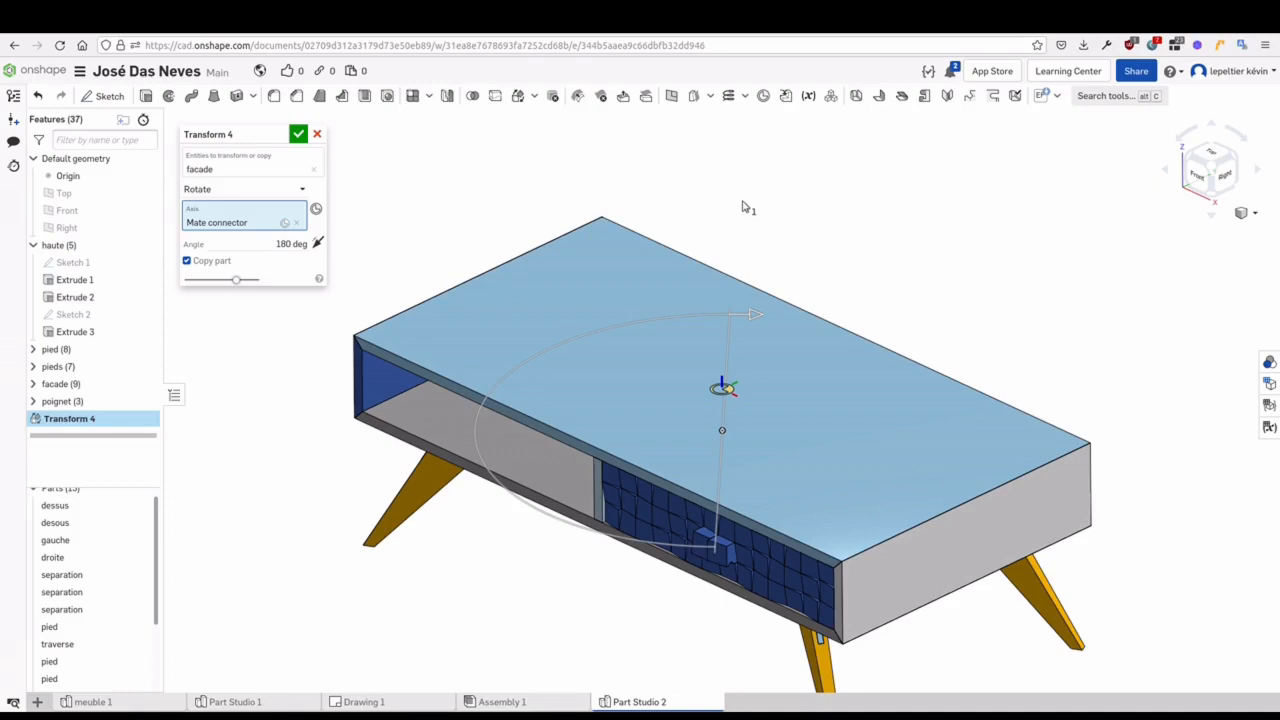
middle_click_drag(742, 206, 743, 217)
middle_click_drag(280, 429, 302, 408)
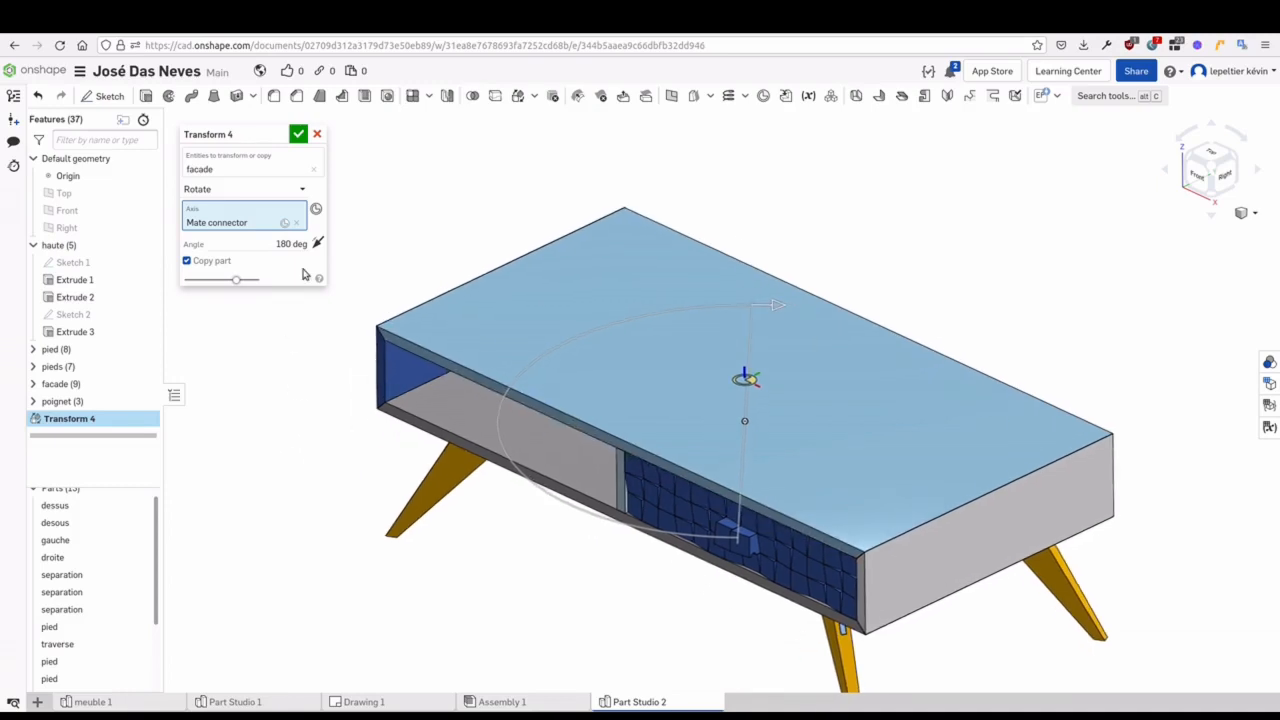
left_click(298, 135)
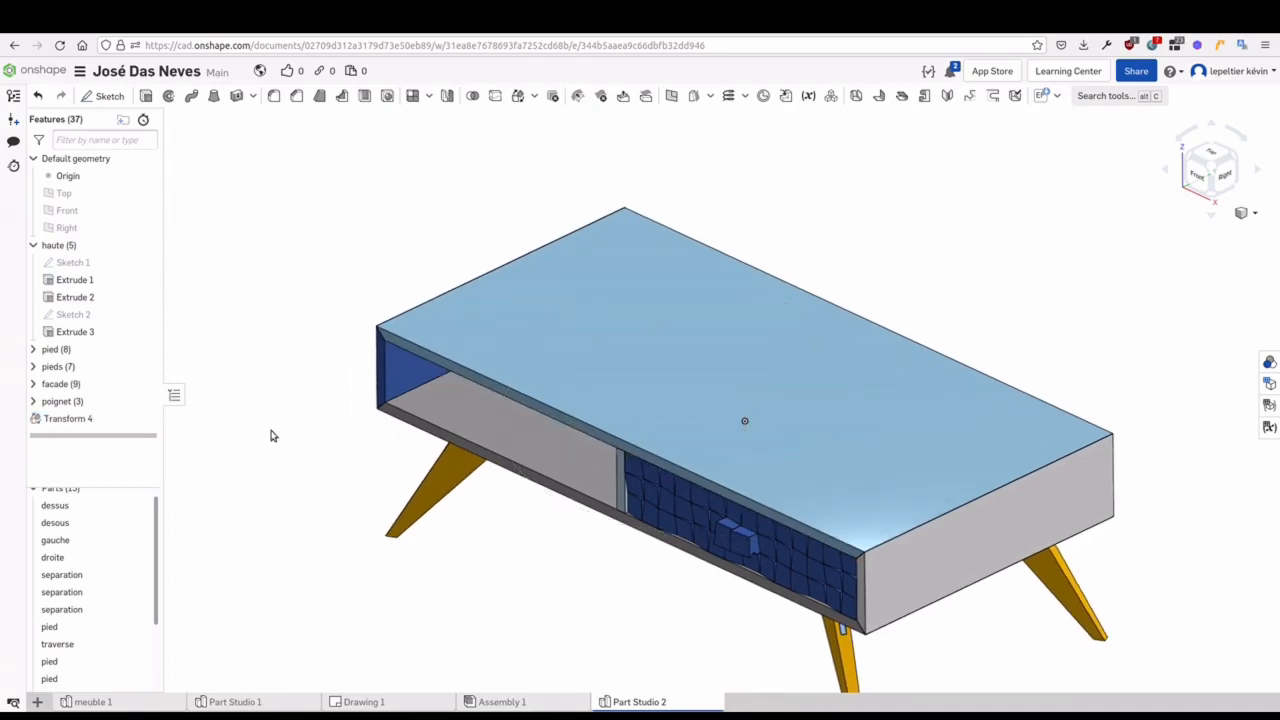
scroll(267, 445, "down", 2)
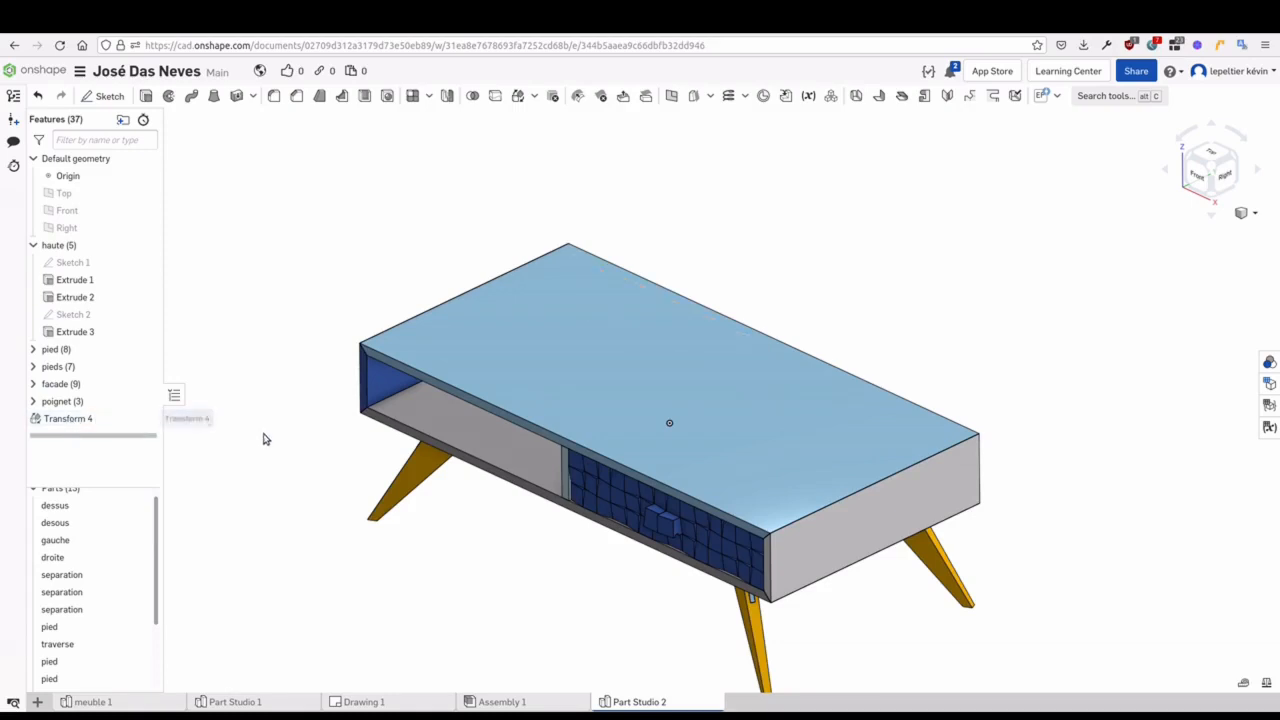
middle_click_drag(256, 434, 276, 422)
Rename the copied part, Composite part 2, as facade
scroll(60, 650, "down", 2)
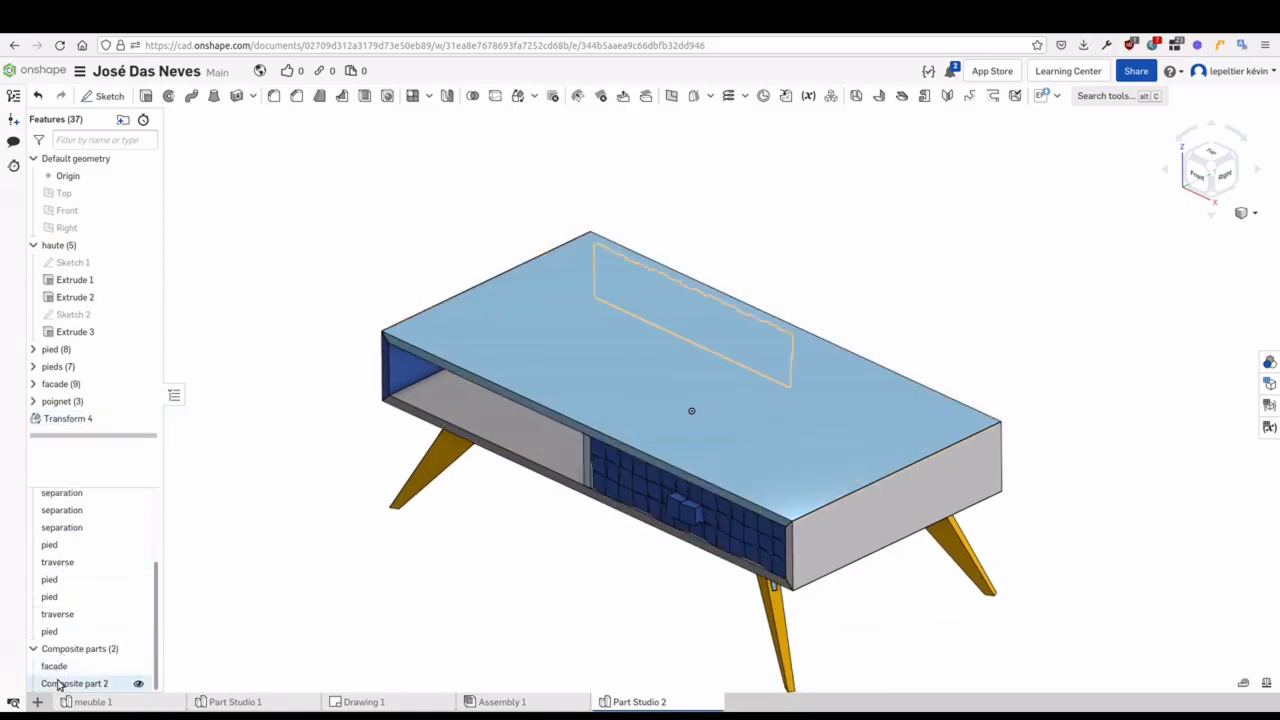
right_click(45, 683)
left_click(138, 463)
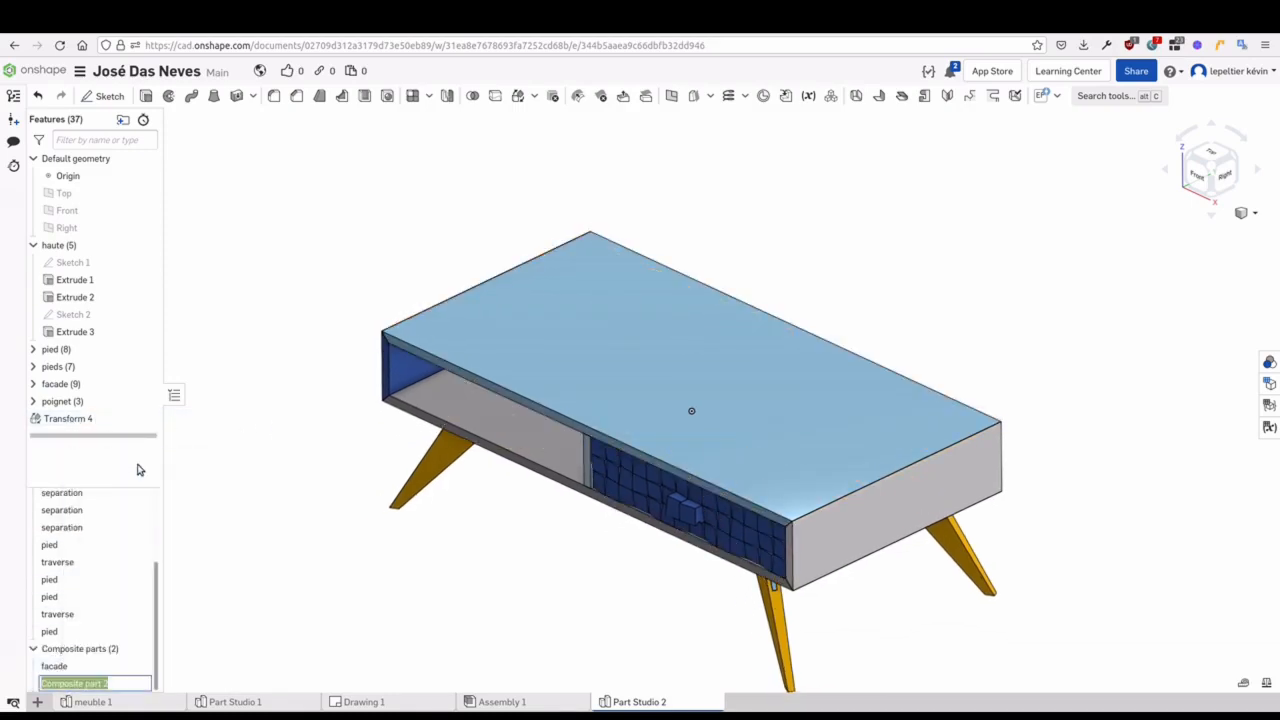
type("facade")
key("Return")
Display the whole furniture piece with hidden edges visible
scroll(380, 640, "down", 2)
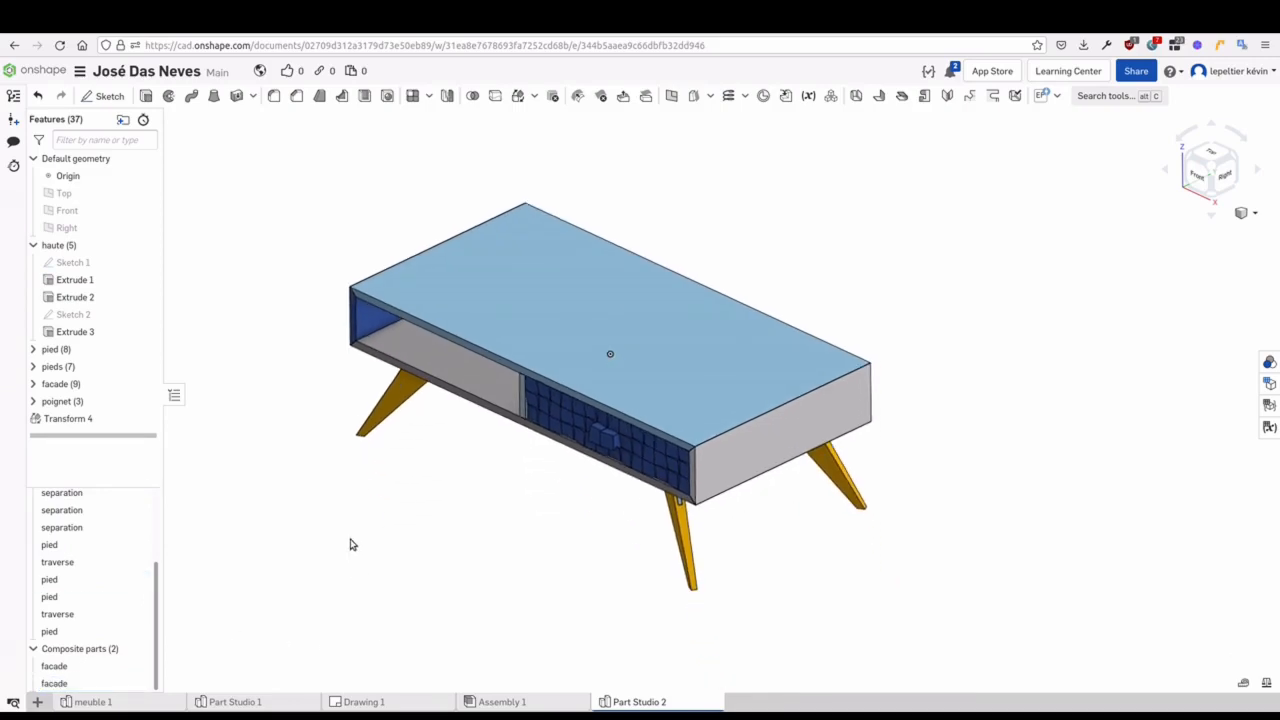
left_click(1210, 175)
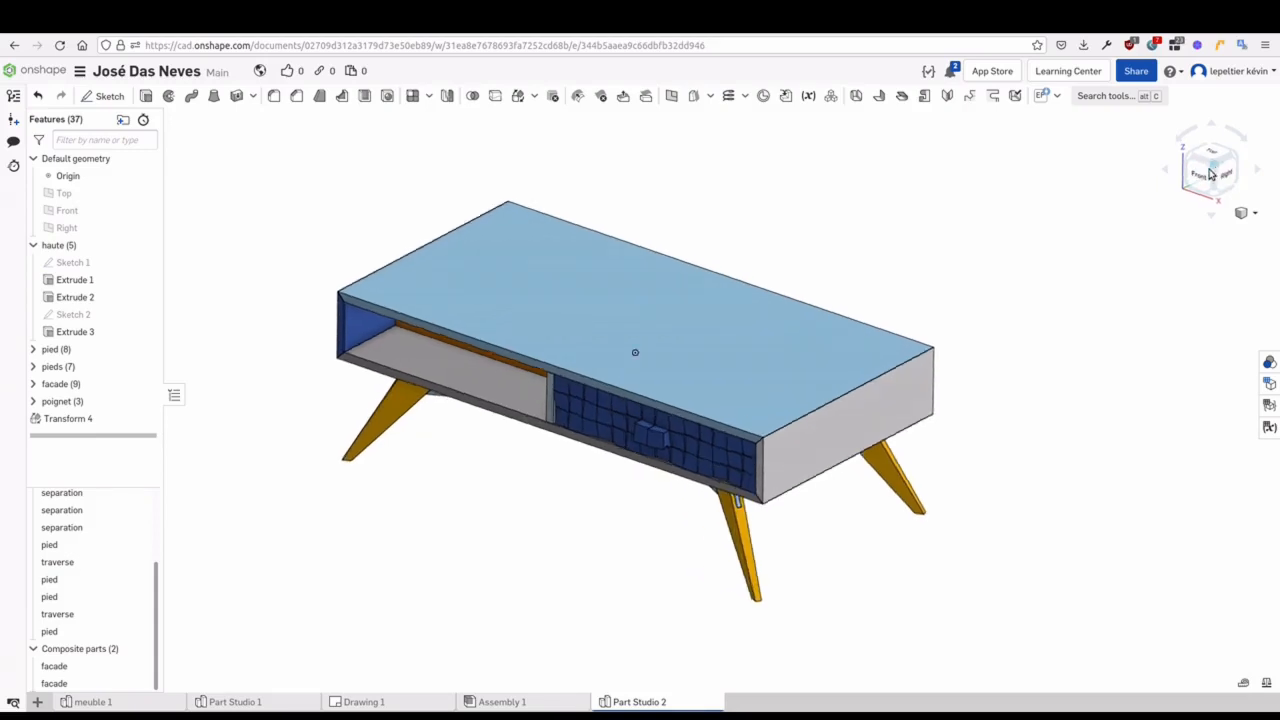
scroll(612, 625, "down", 2)
middle_click_drag(614, 612, 585, 543)
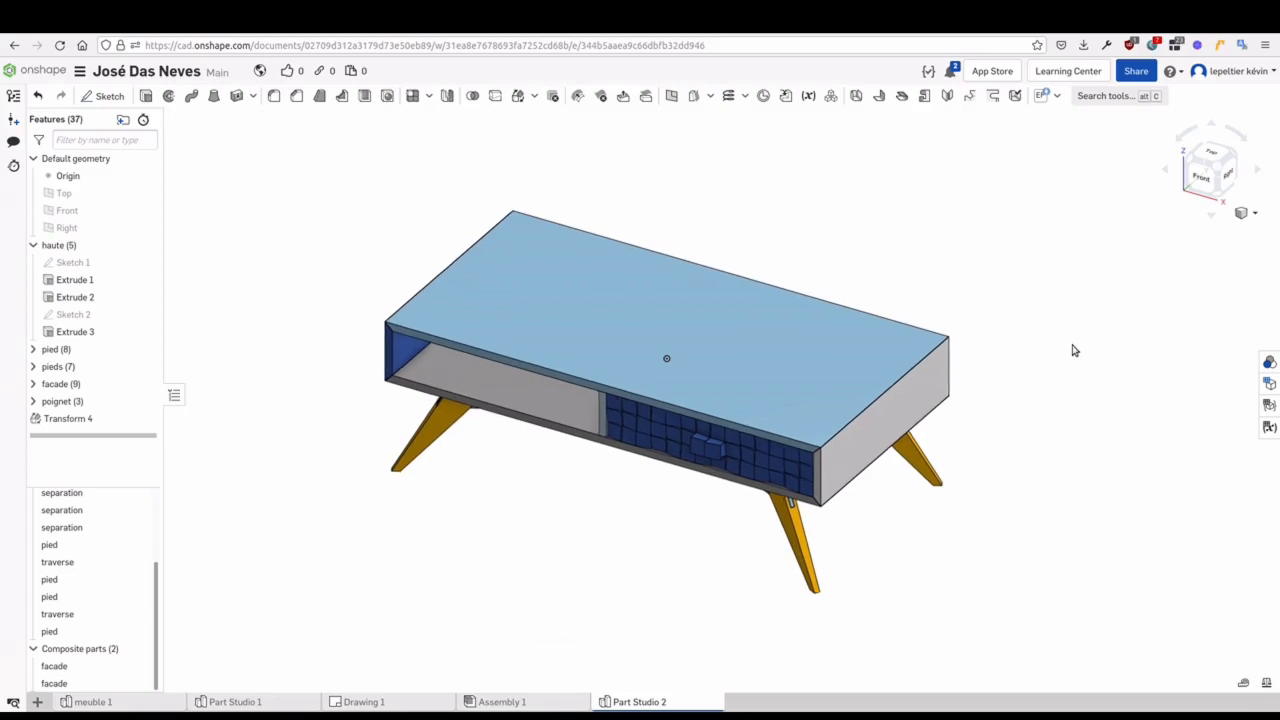
middle_click_drag(510, 526, 483, 551)
left_click(1255, 216)
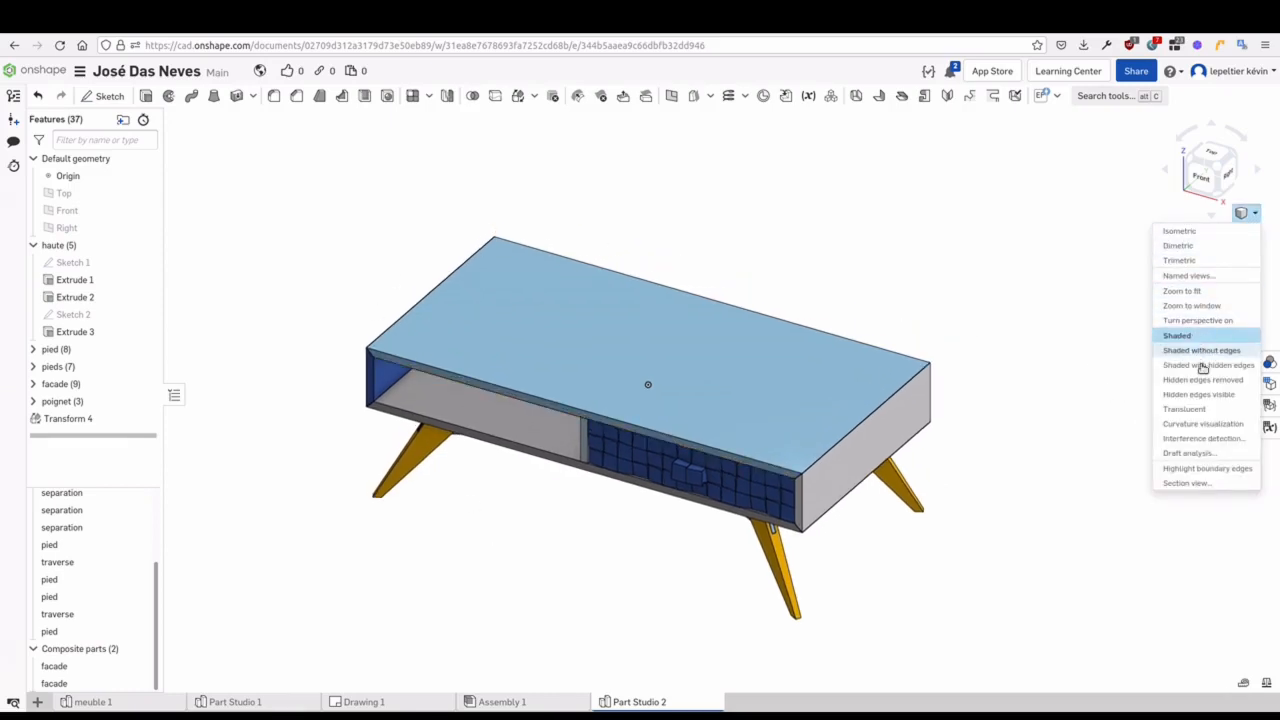
left_click(1205, 395)
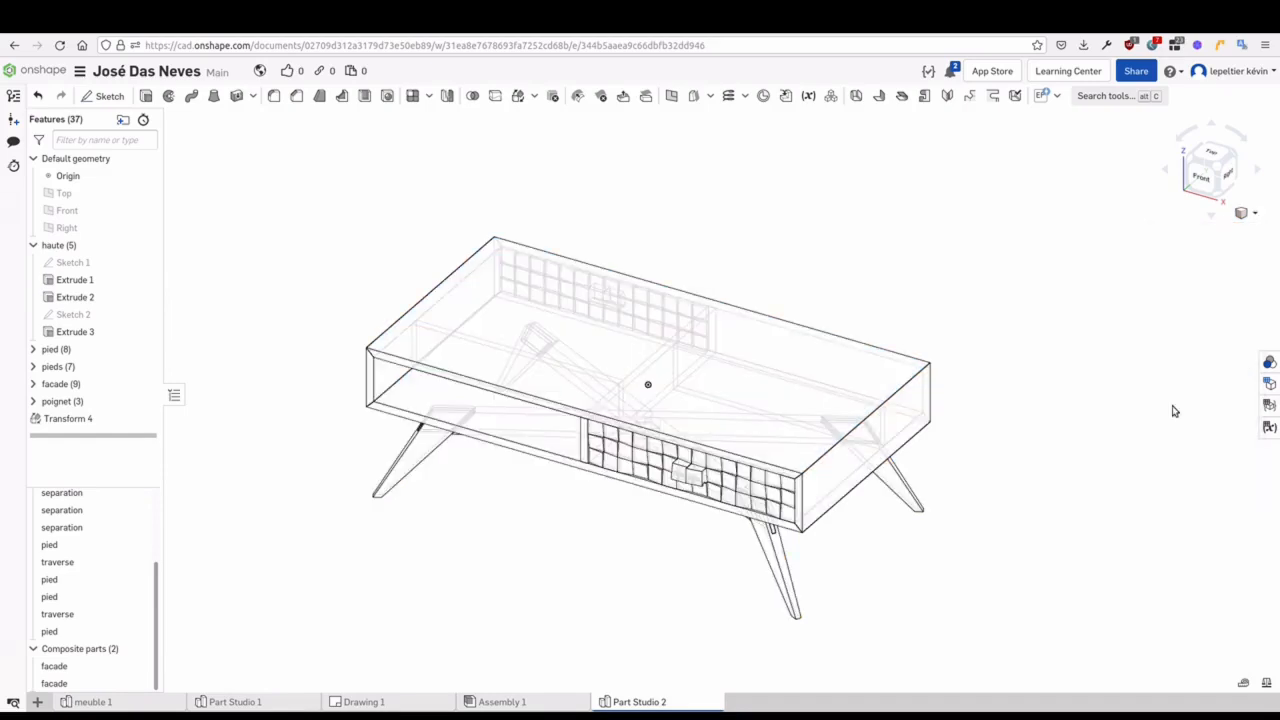
Examine both facades, the separations and the leg base through the hidden-edge display, and restore the shaded display
scroll(555, 535, "up", 2)
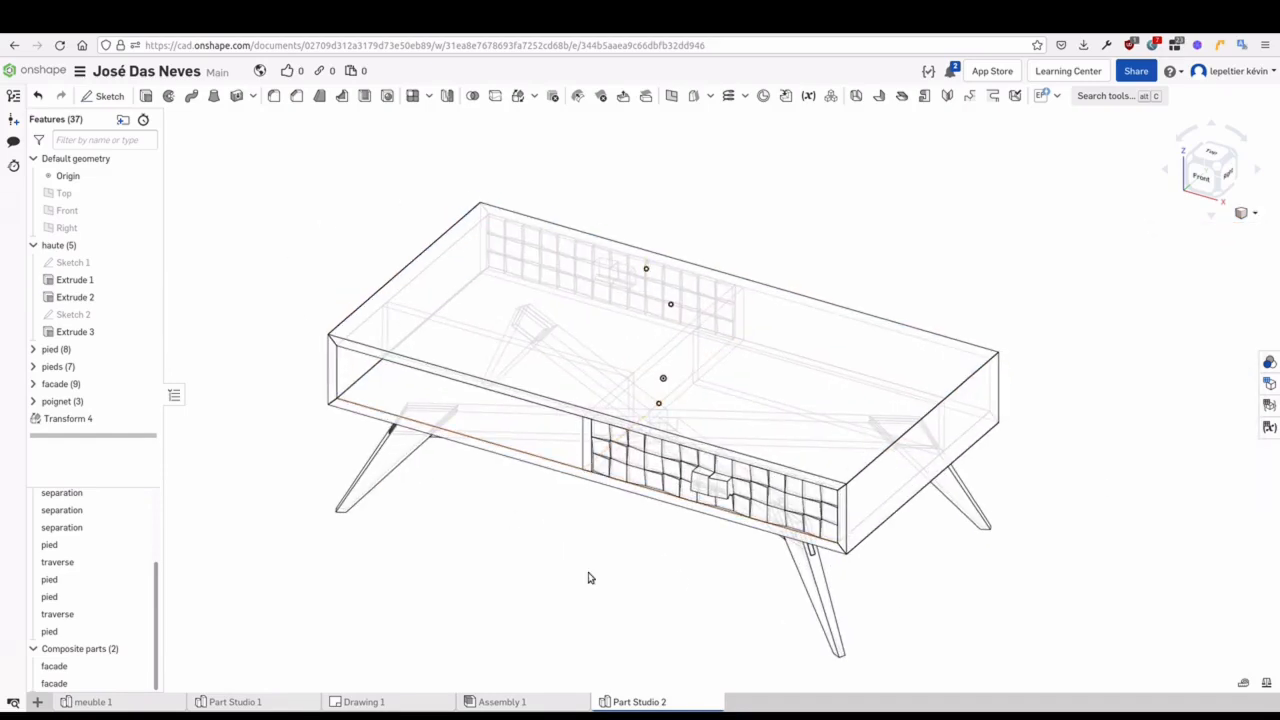
scroll(590, 415, "up", 2)
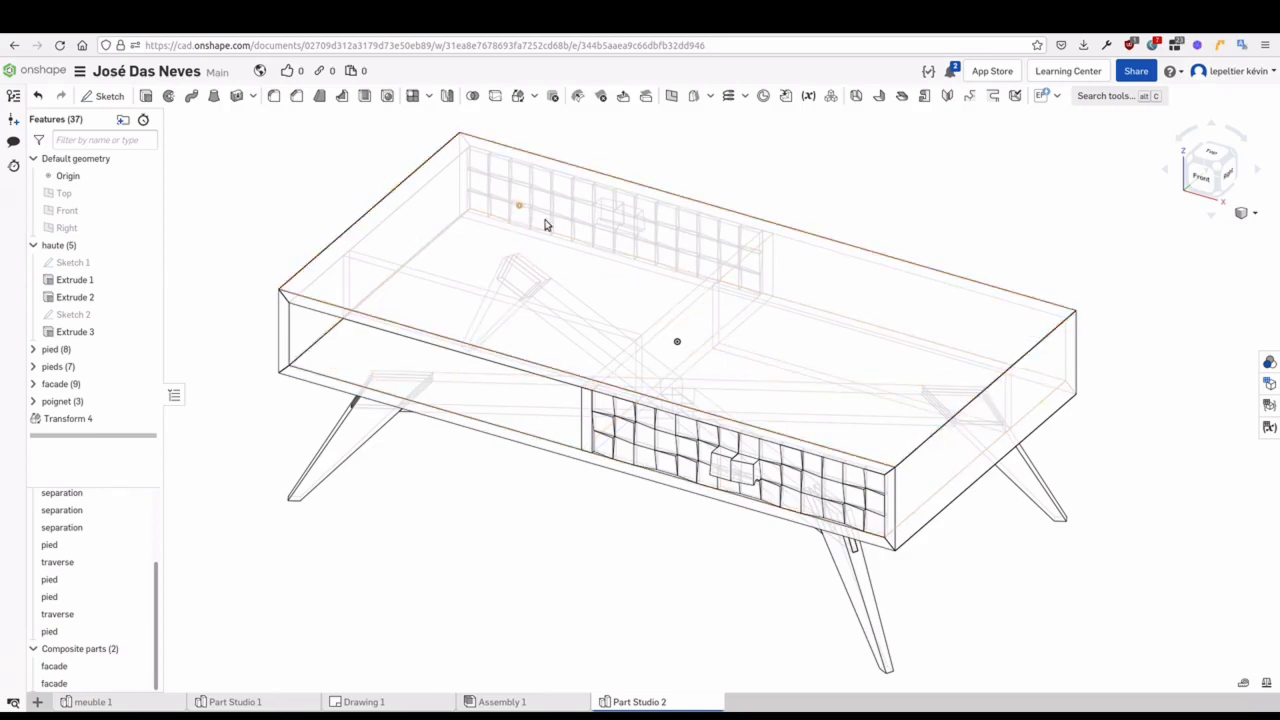
scroll(701, 332, "up", 3)
scroll(620, 297, "down", 6)
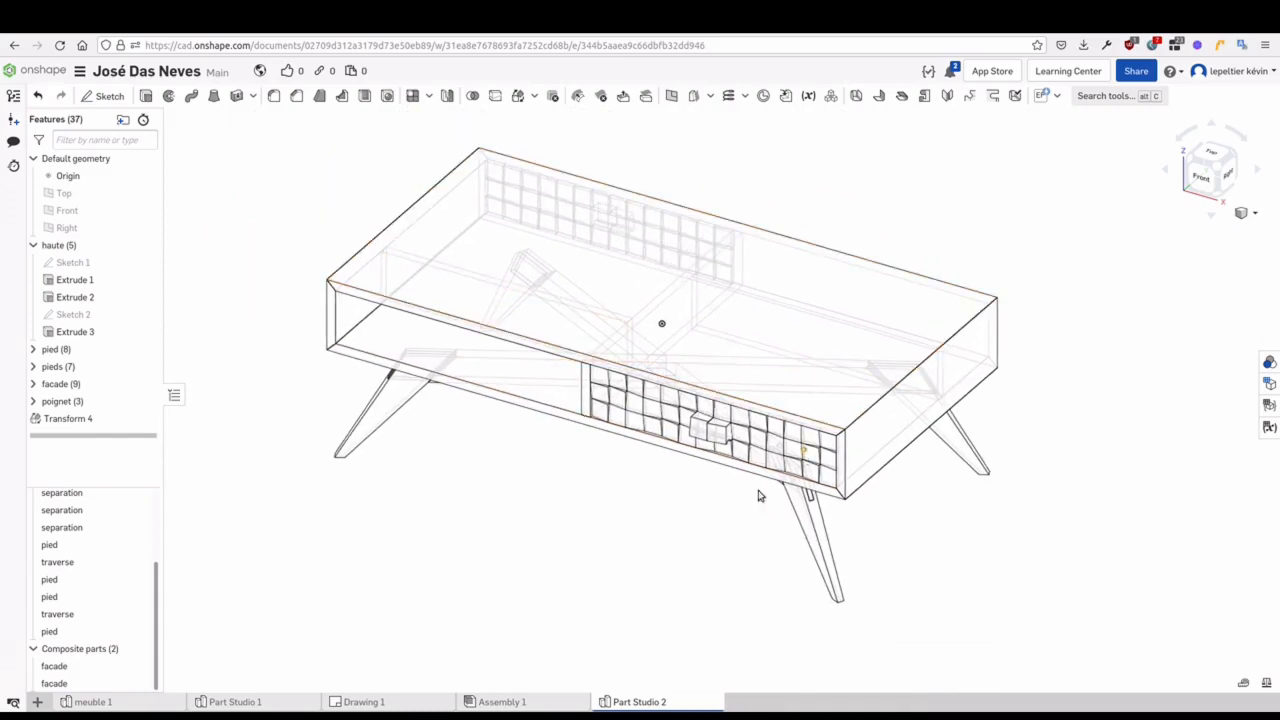
scroll(726, 400, "up", 6)
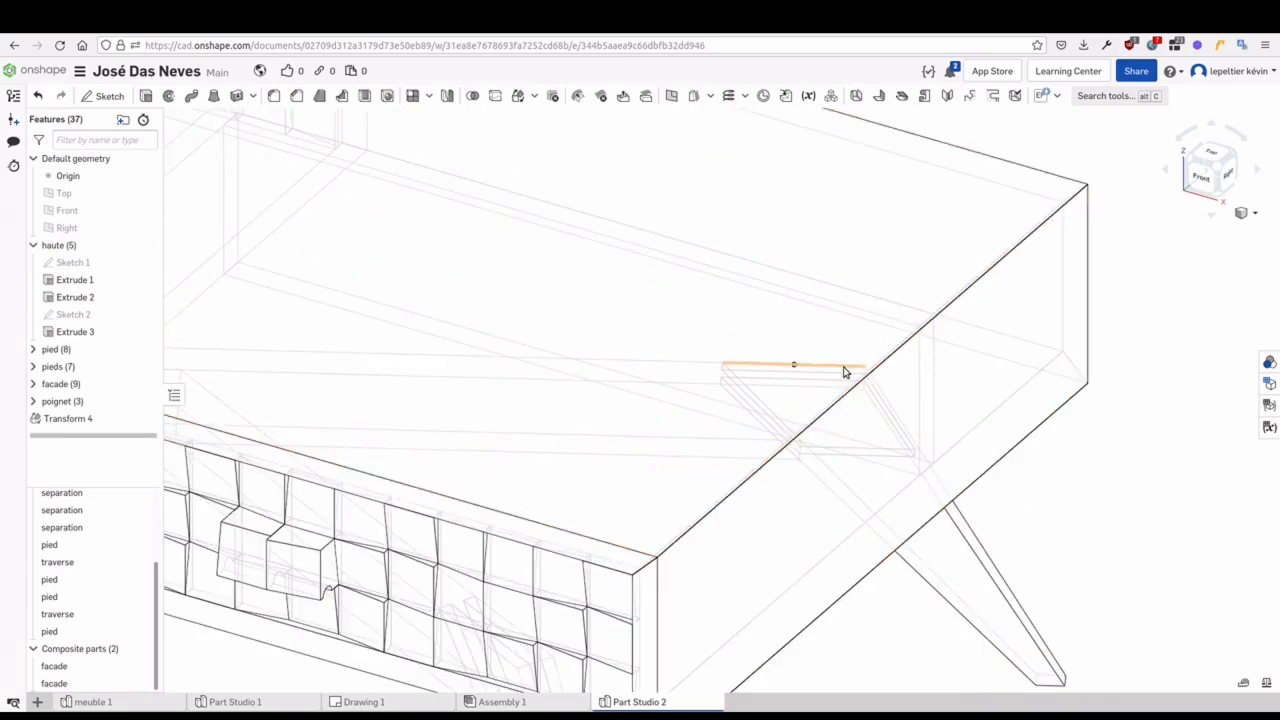
scroll(843, 369, "down", 8)
scroll(640, 510, "up", 5)
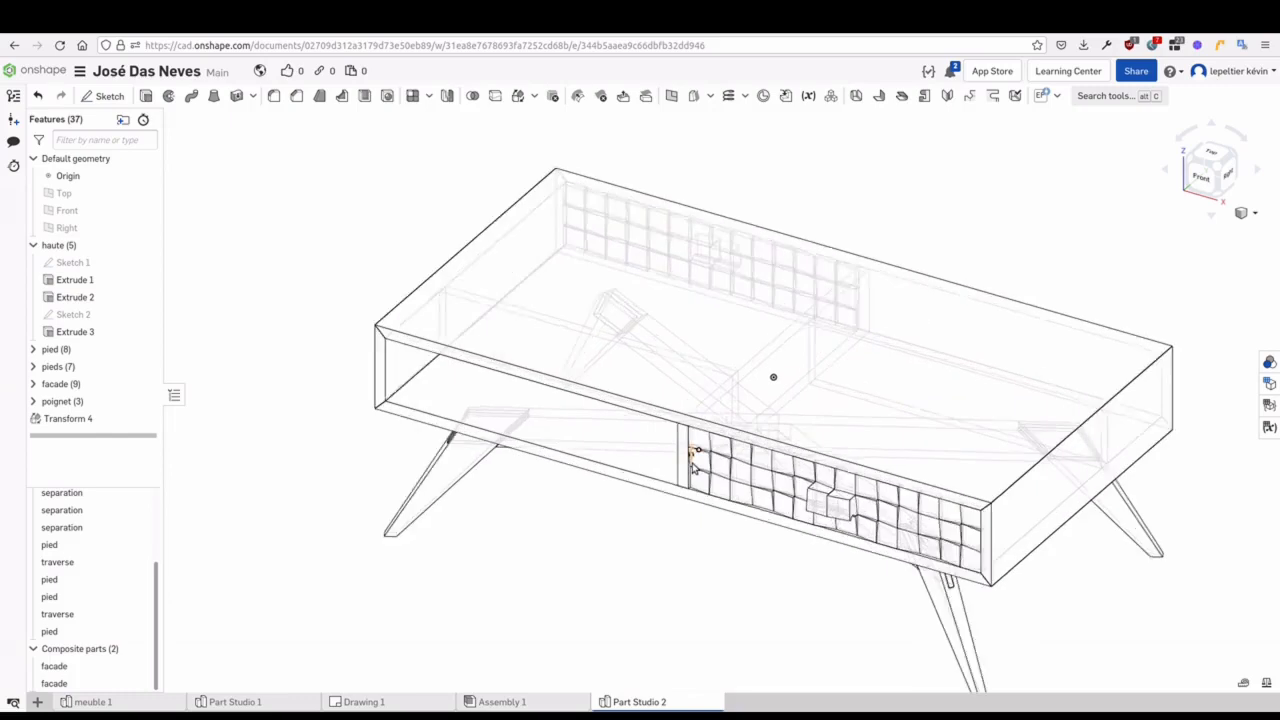
scroll(674, 537, "down", 4)
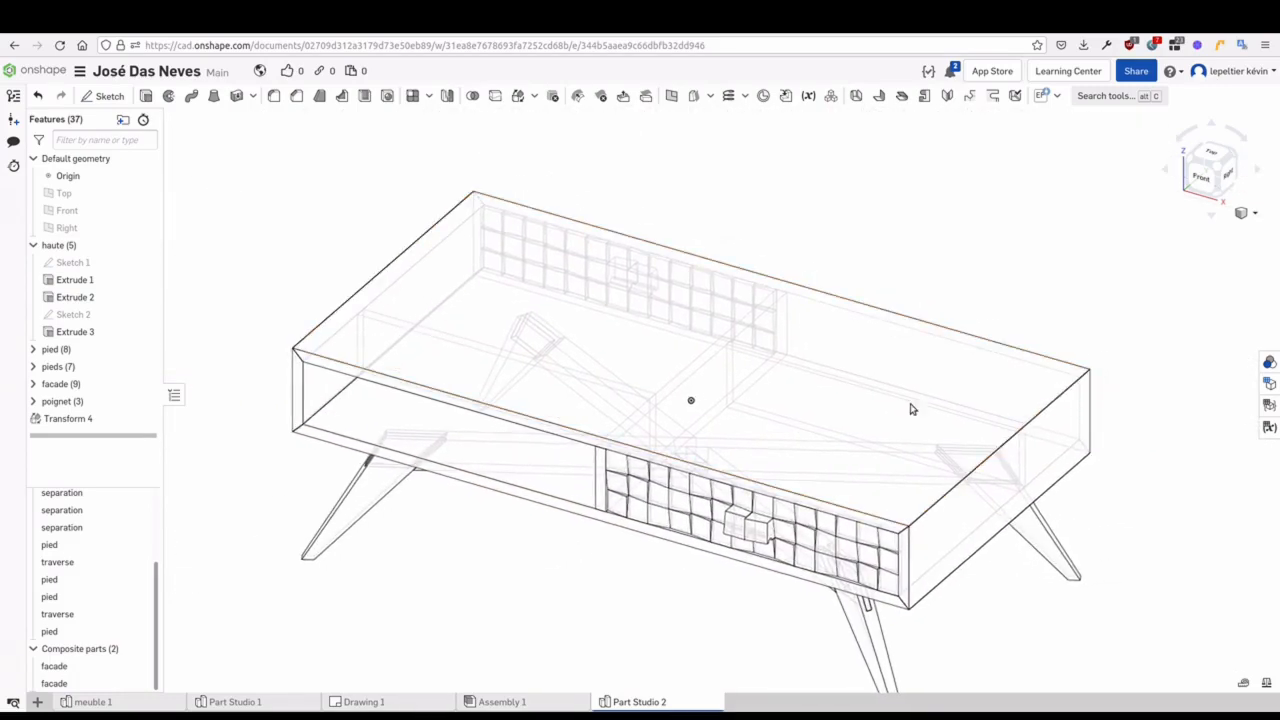
left_click(1254, 213)
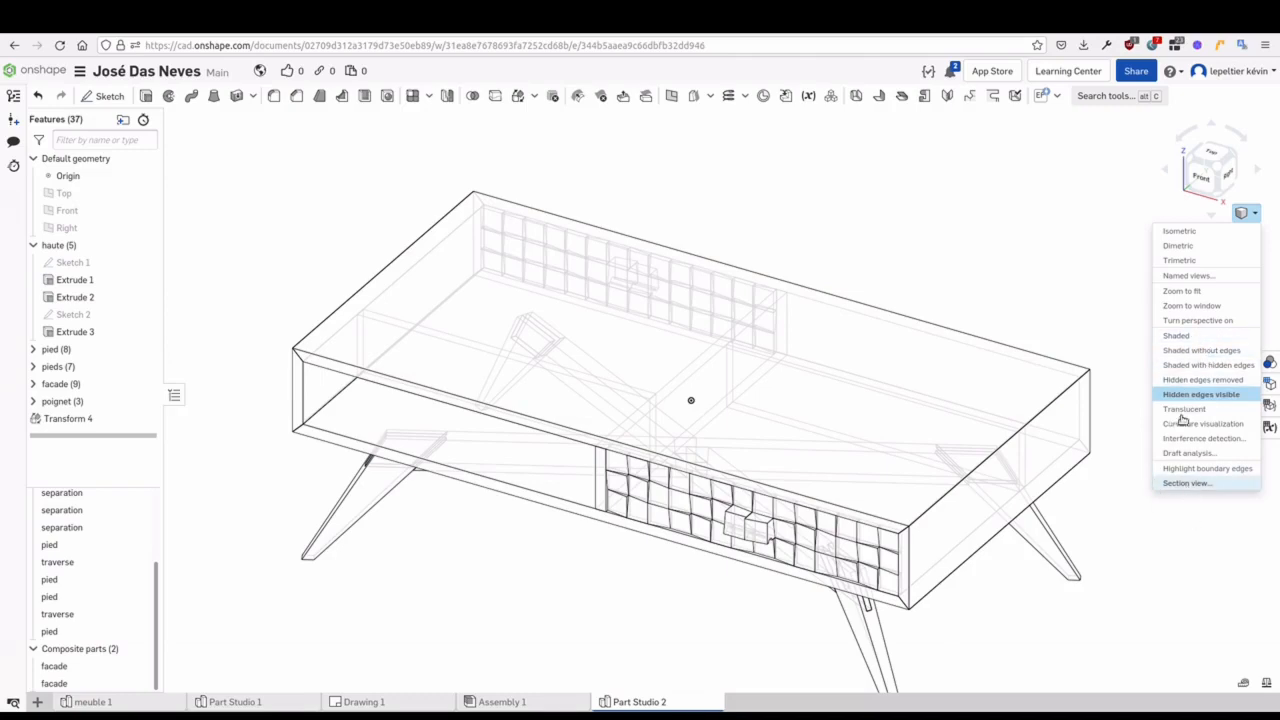
left_click(1187, 337)
Preview a section view based on the outer face of the side panel, moving the section plane inward, and discard it
left_click(1254, 213)
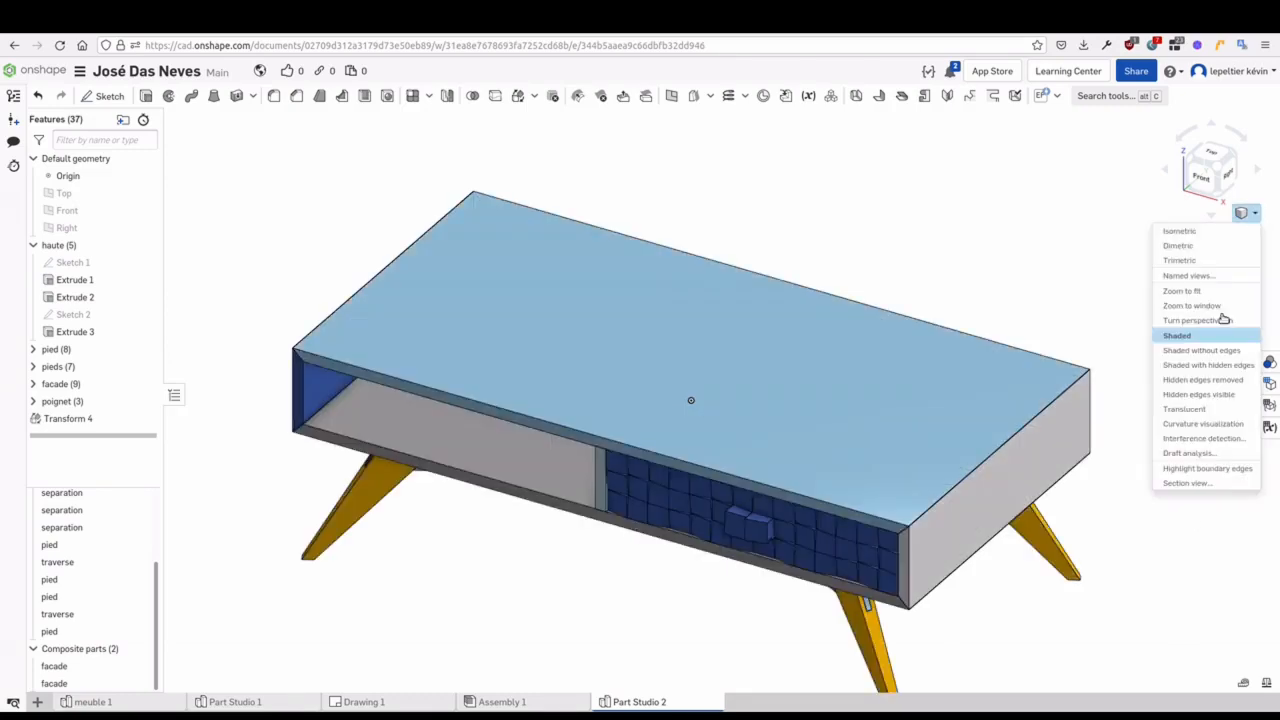
left_click(1187, 483)
scroll(1049, 451, "down", 2)
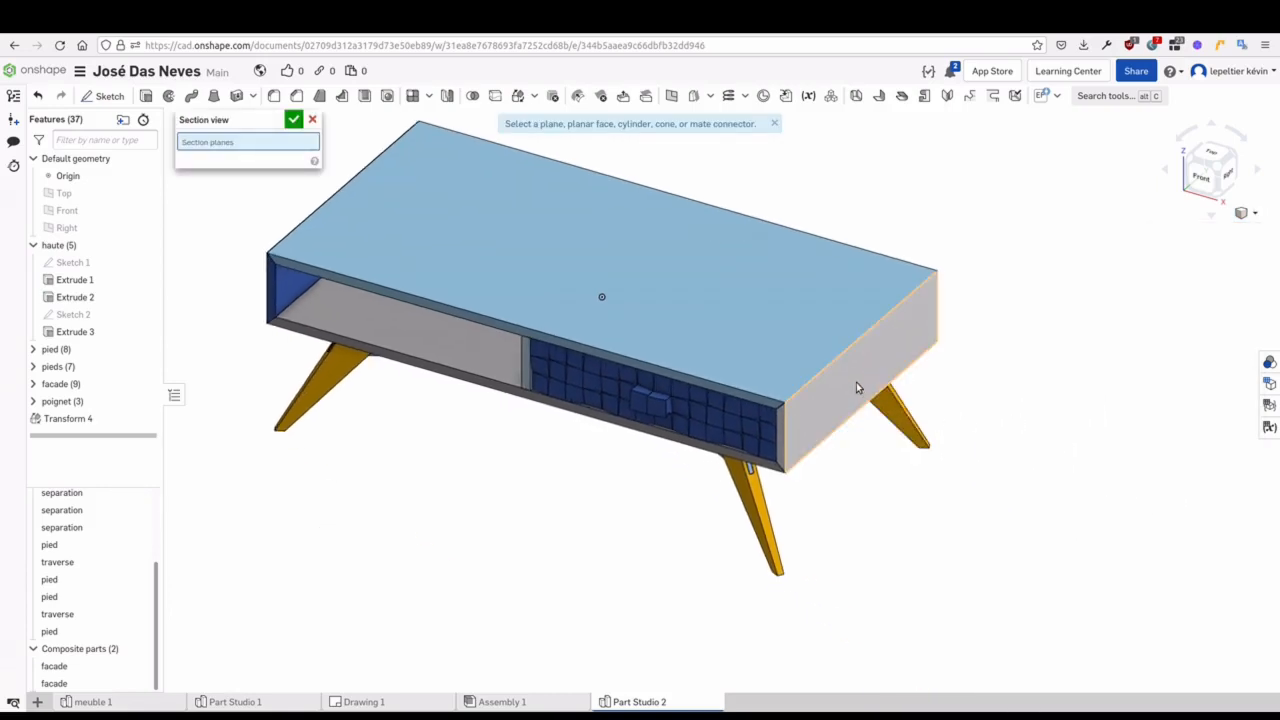
left_click(856, 388)
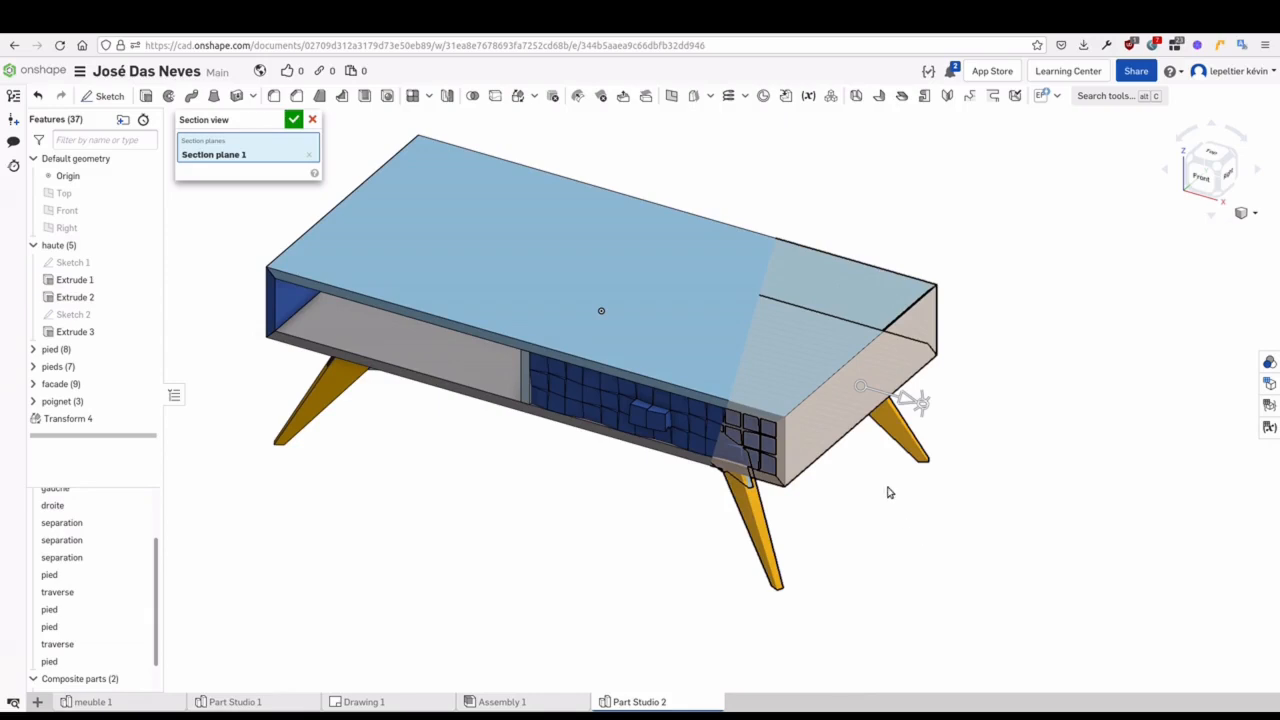
left_click_drag(905, 402, 868, 389)
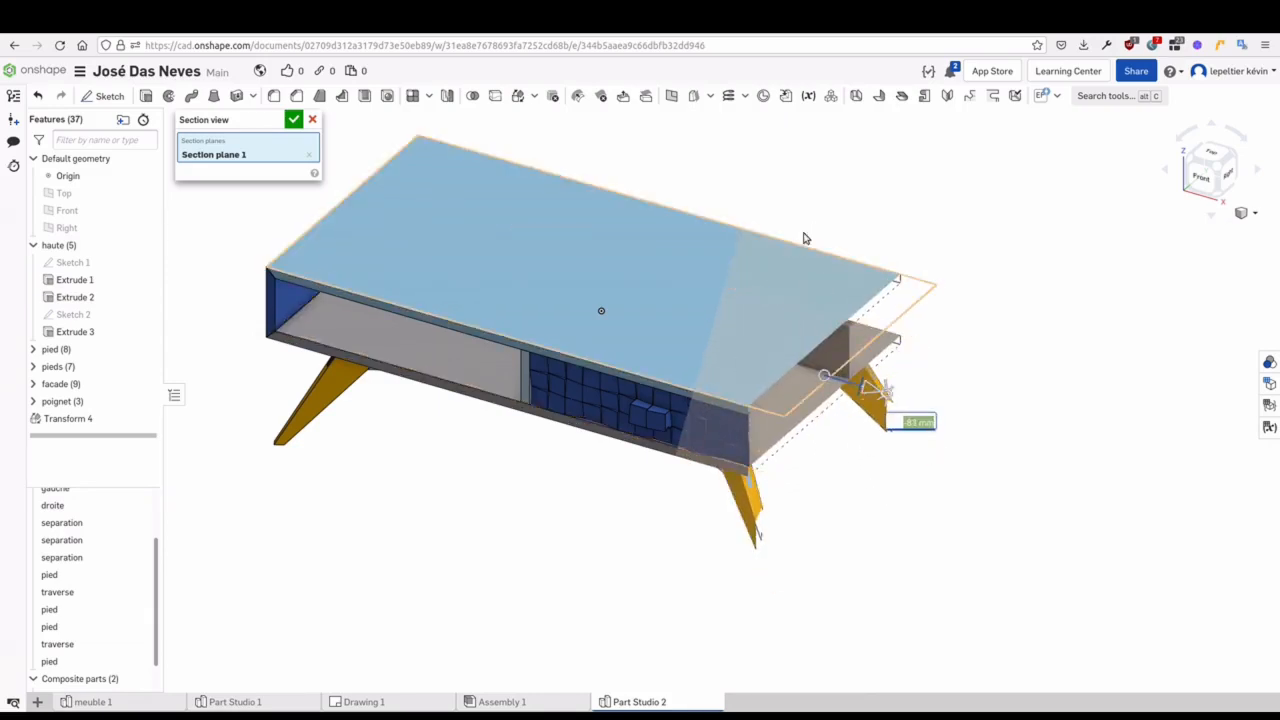
left_click(312, 120)
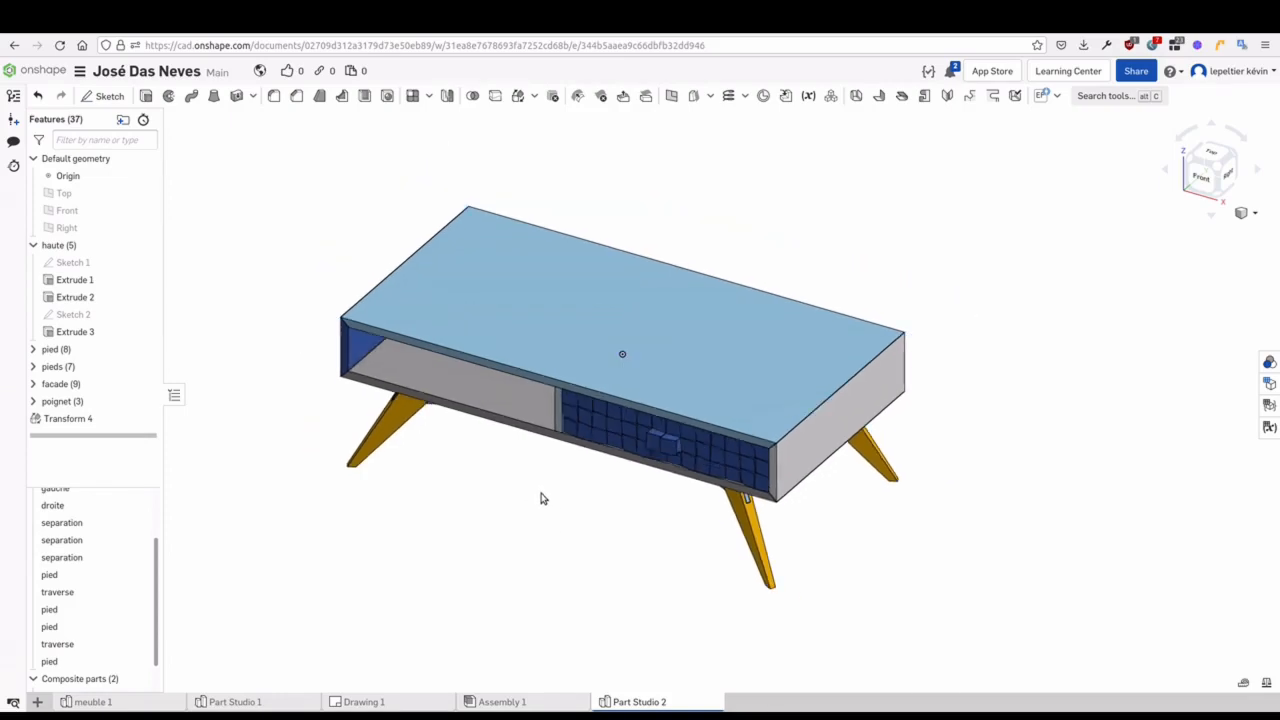
Show the list of the document's tabs and look at the Drawing 1 and Assembly 1 entries
scroll(540, 494, "down", 1)
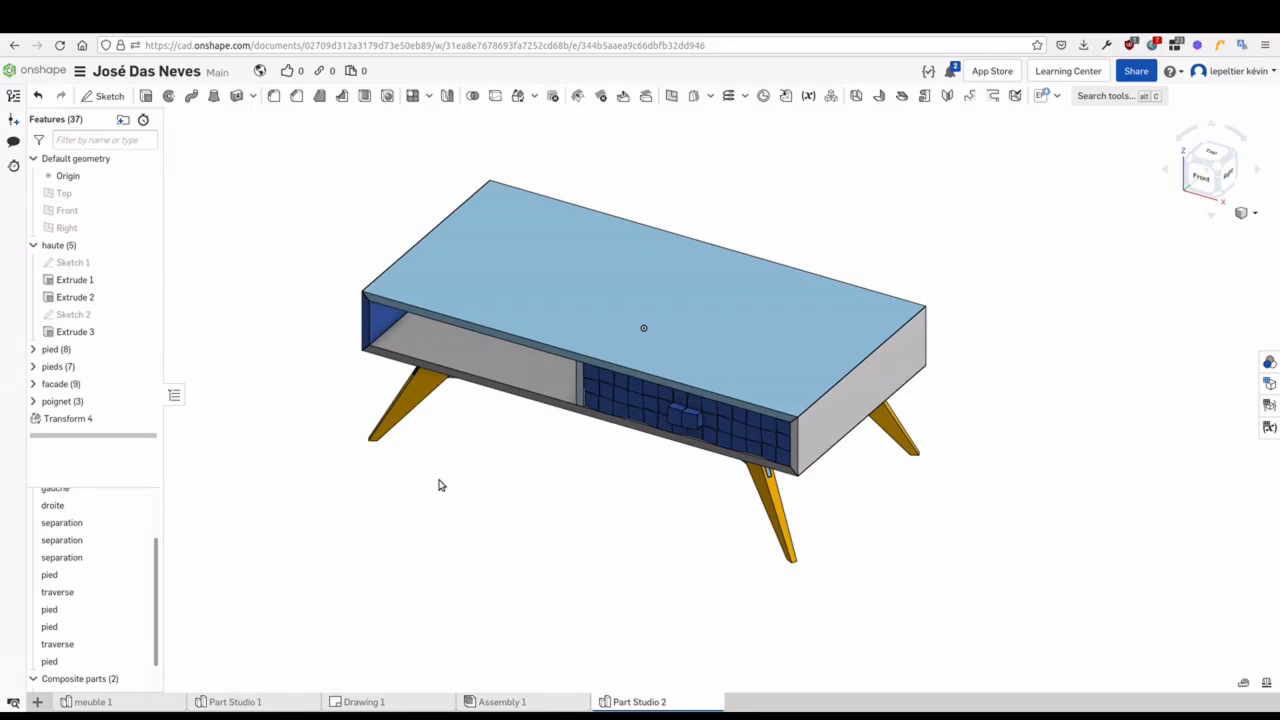
left_click(37, 701)
left_click(13, 701)
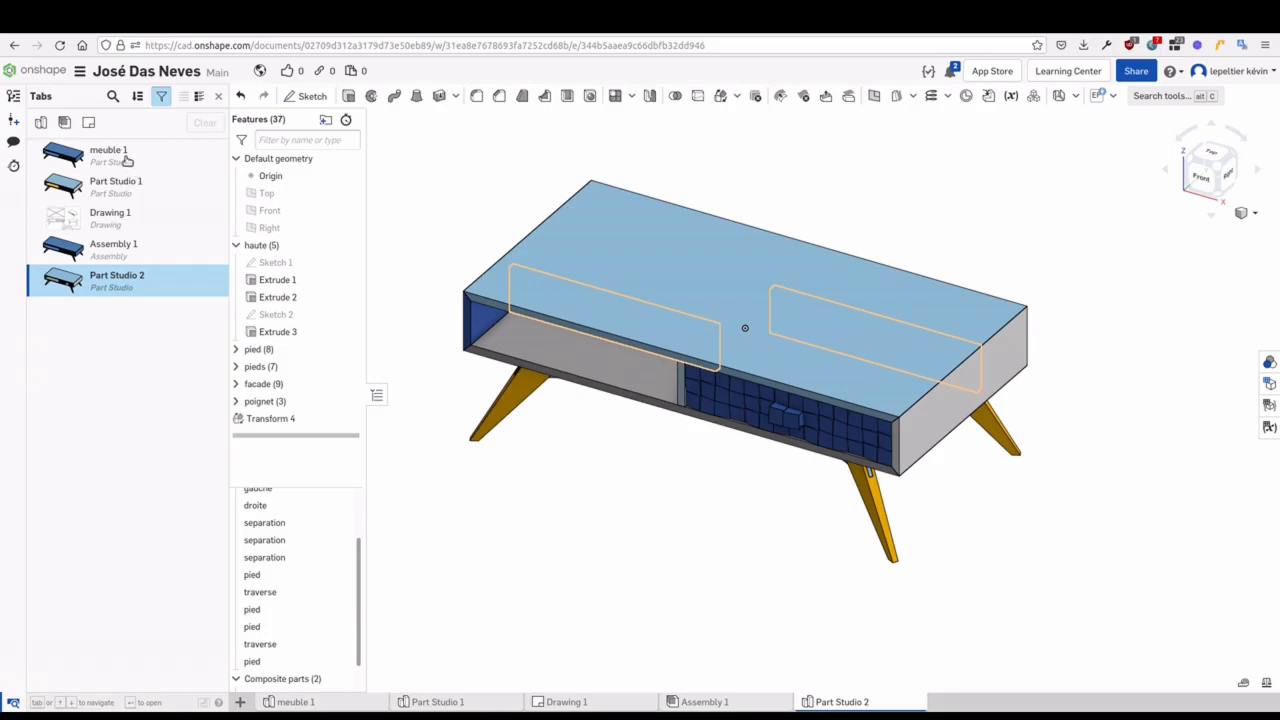
left_click(103, 229)
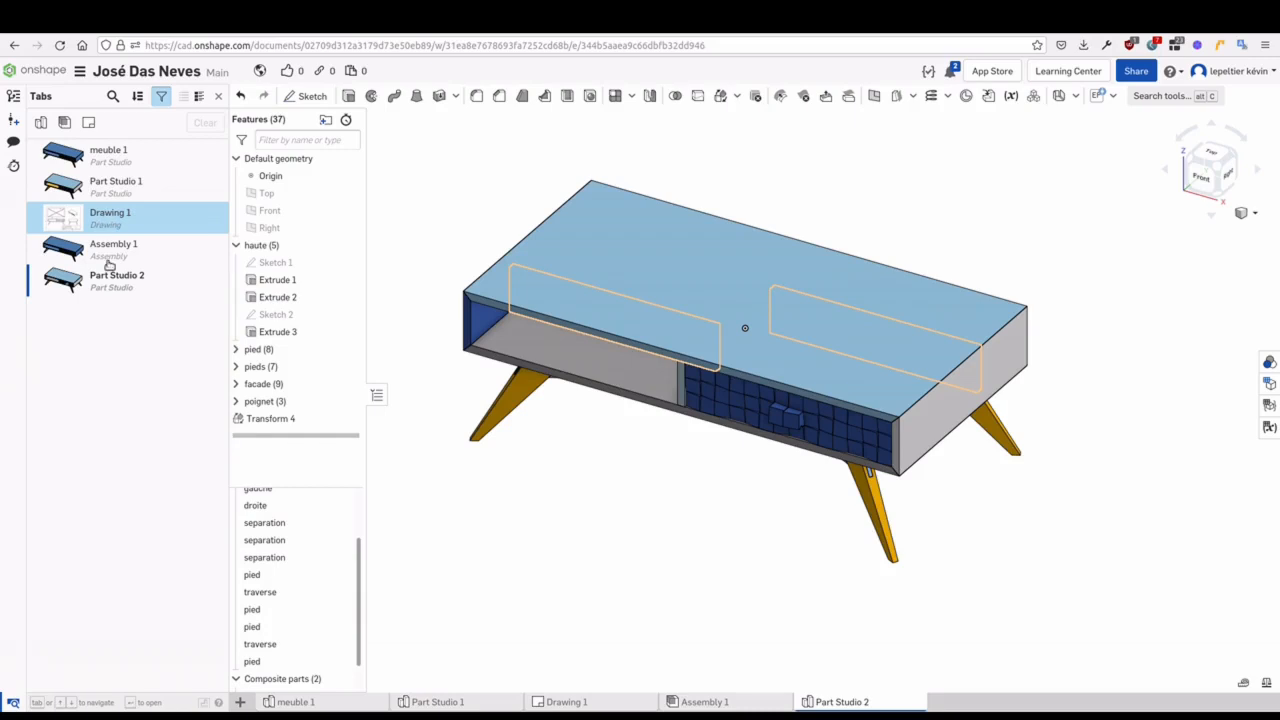
left_click(109, 253)
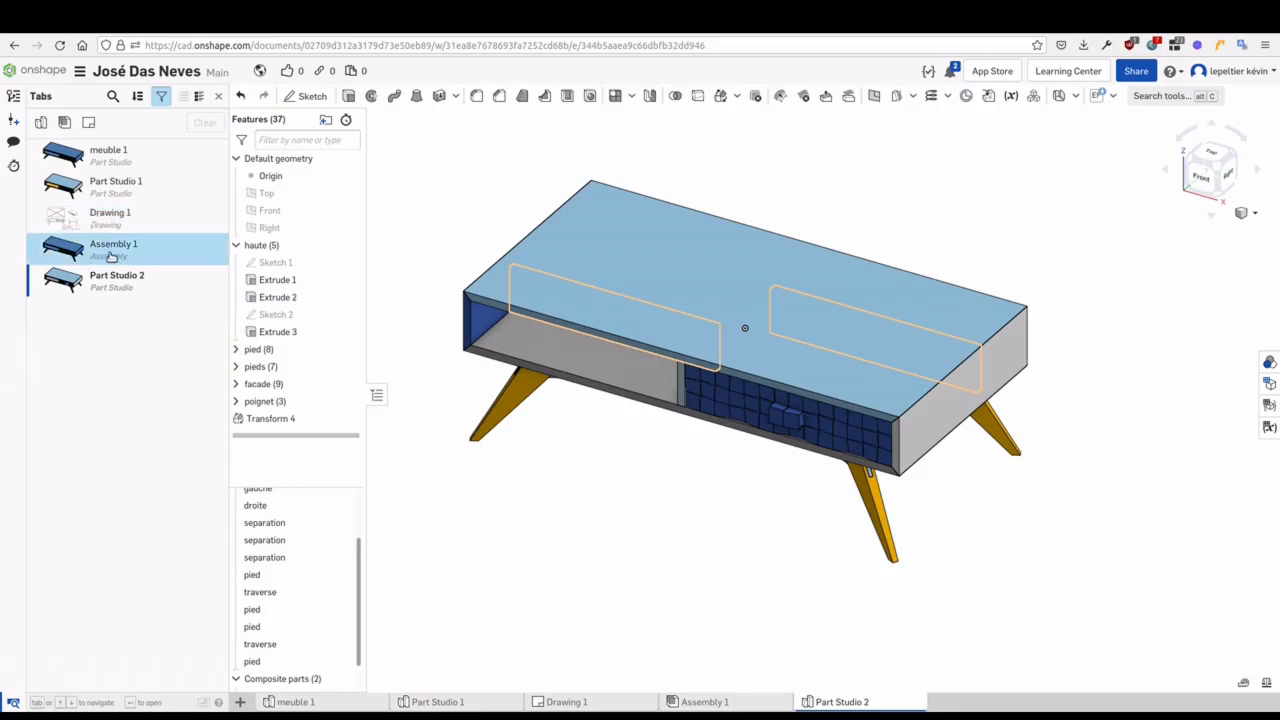
left_click(99, 218)
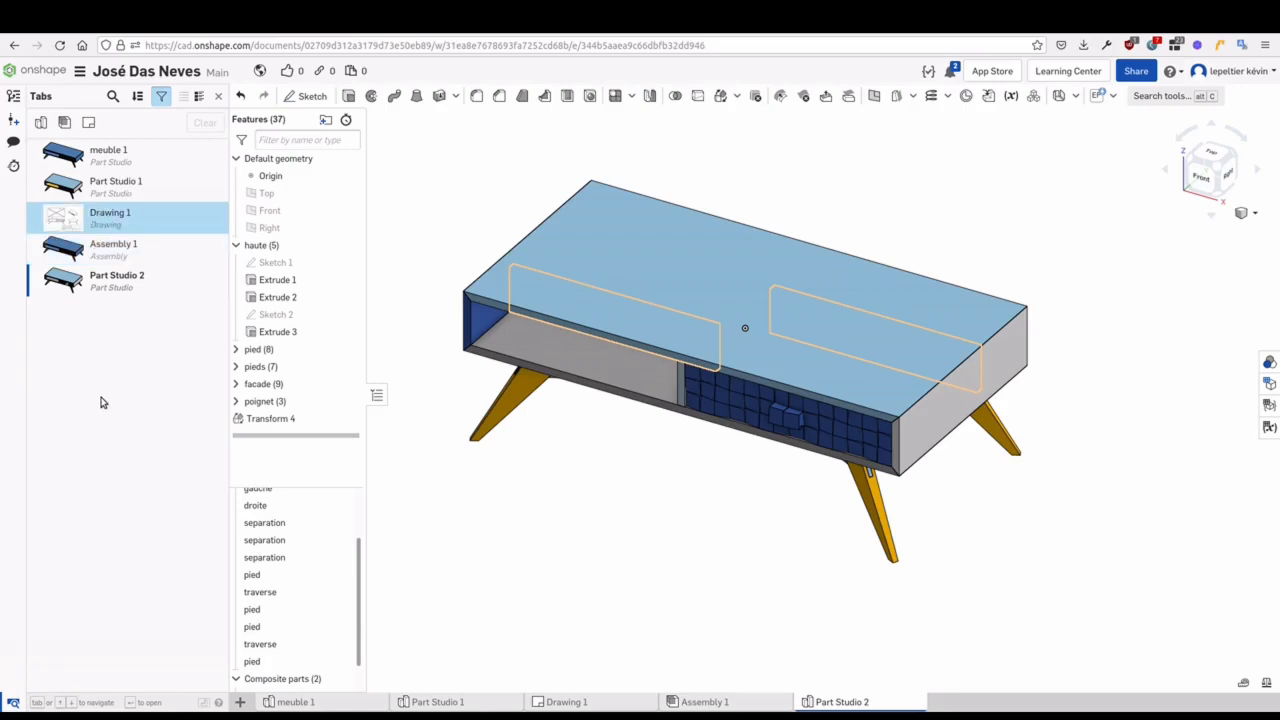
Create a new drawing from the ISO_A3.dwt template with no views
left_click(240, 702)
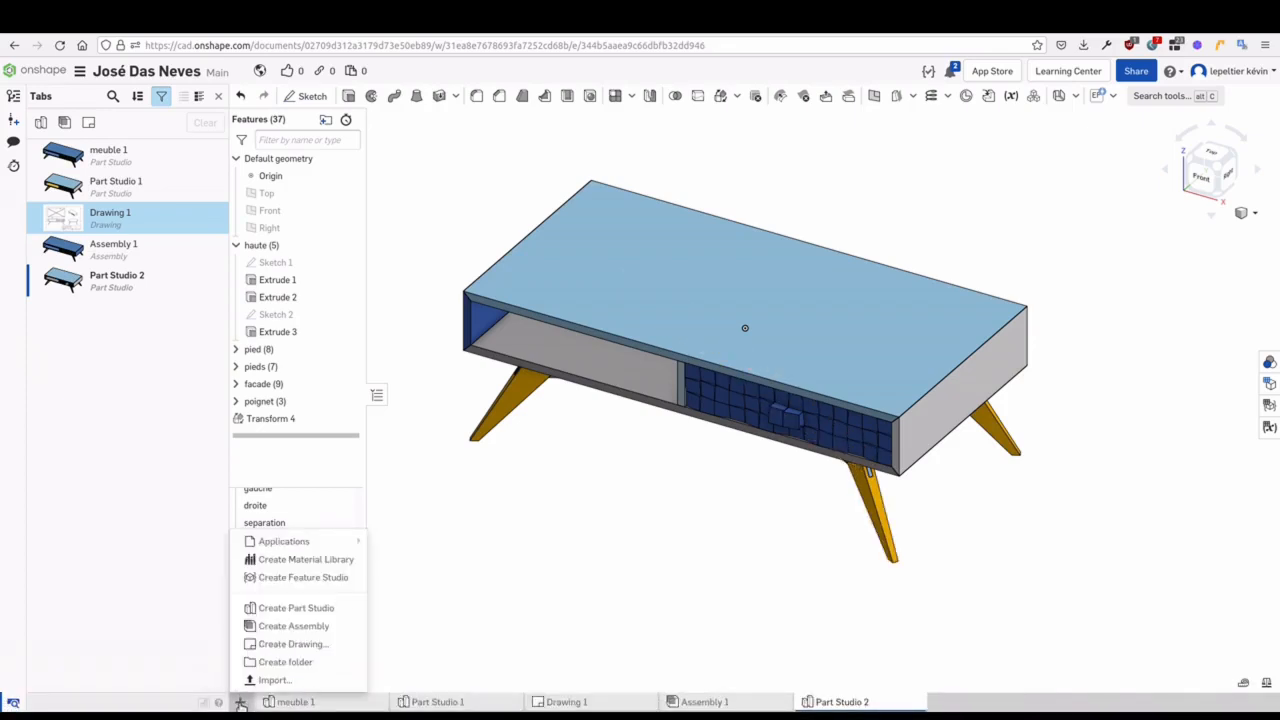
left_click(288, 644)
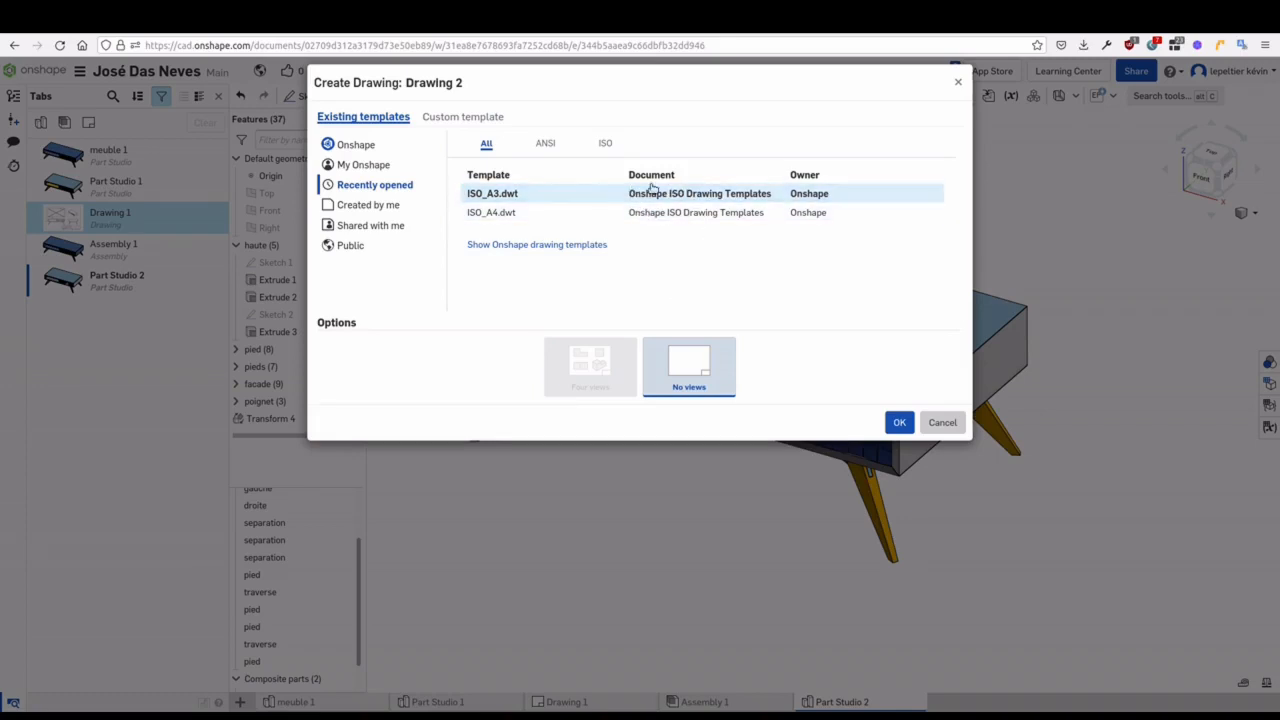
left_click(534, 213)
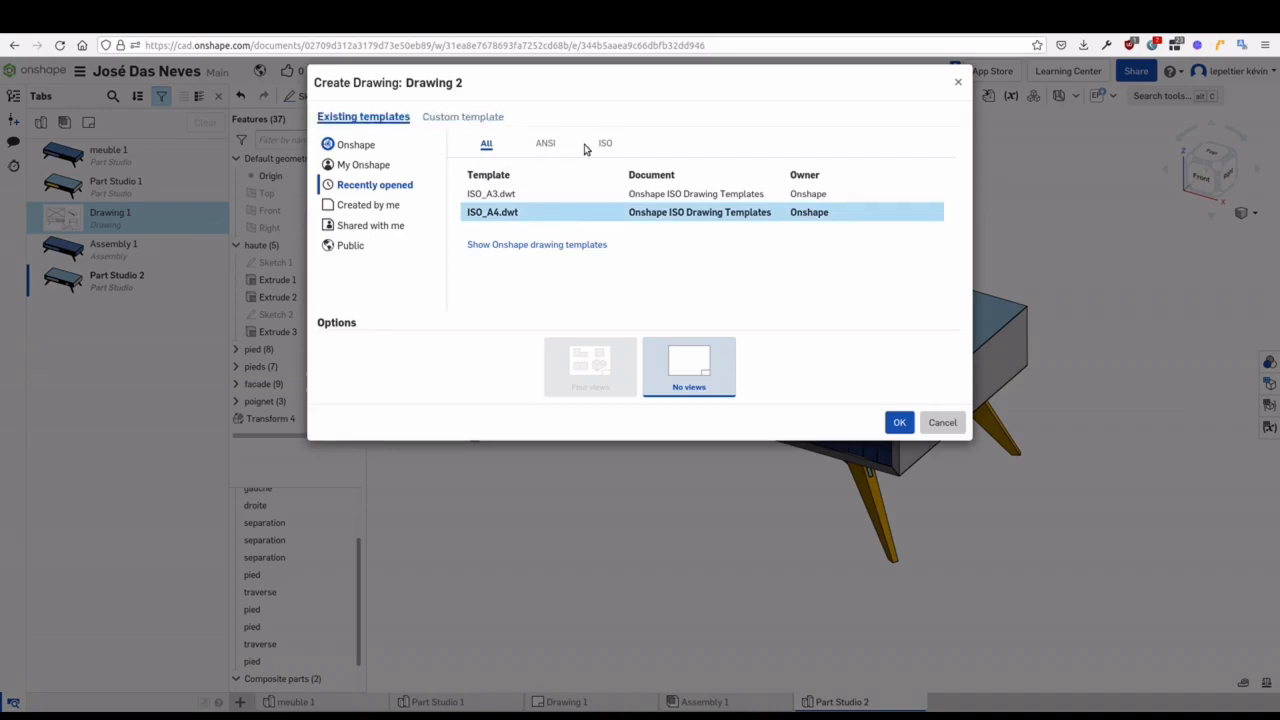
left_click(449, 118)
left_click(360, 120)
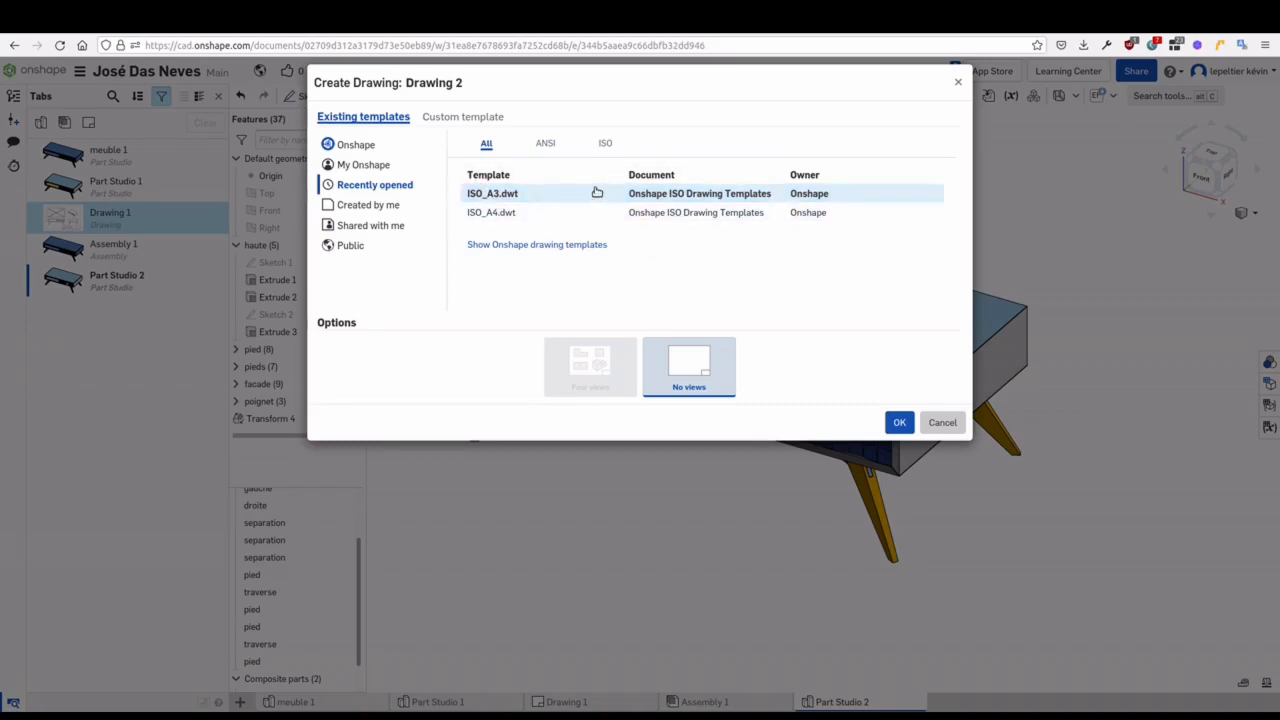
left_click(897, 423)
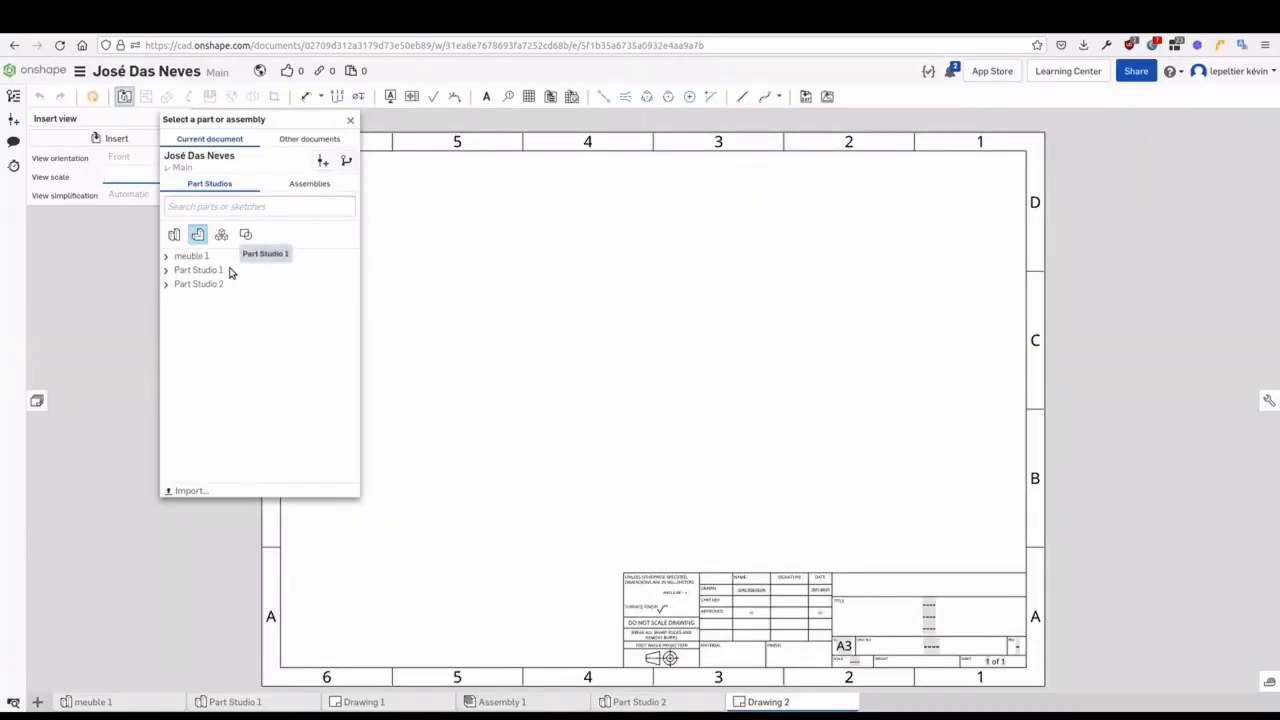
Insert a front view of the complete meuble 1 part studio at 1:16 scale in the sheet's upper-left area
left_click(166, 256)
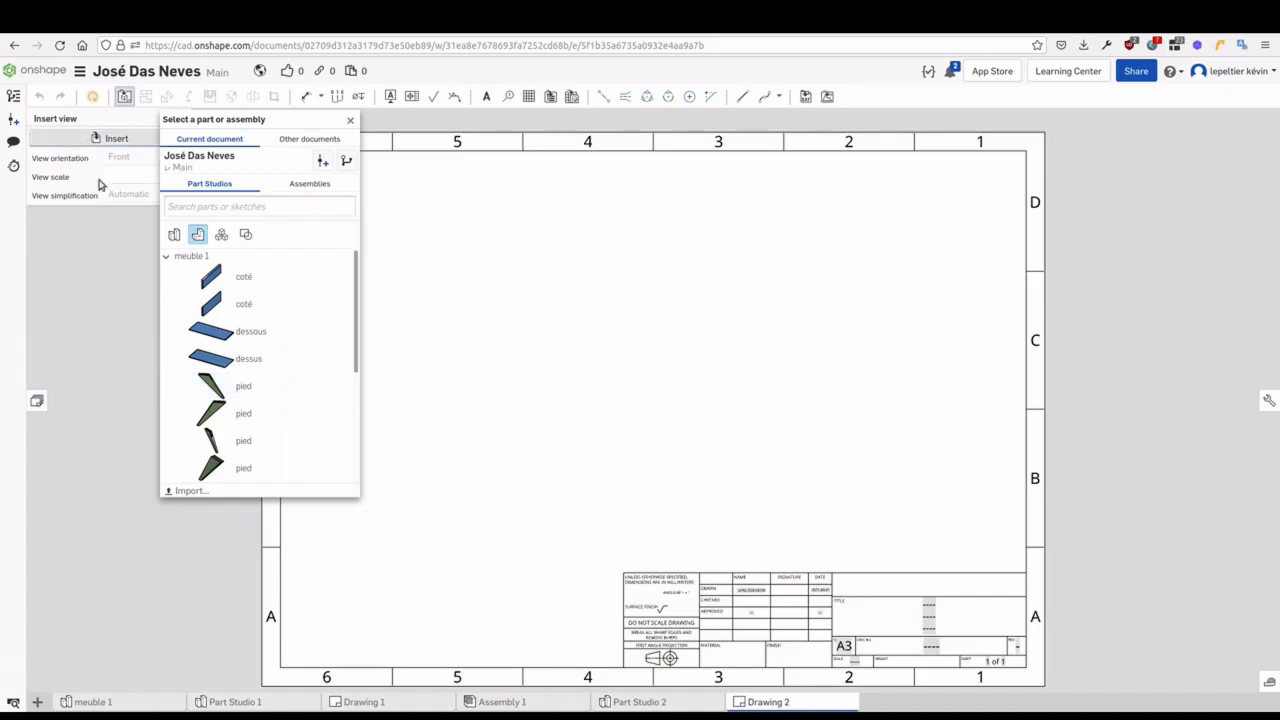
left_click(175, 236)
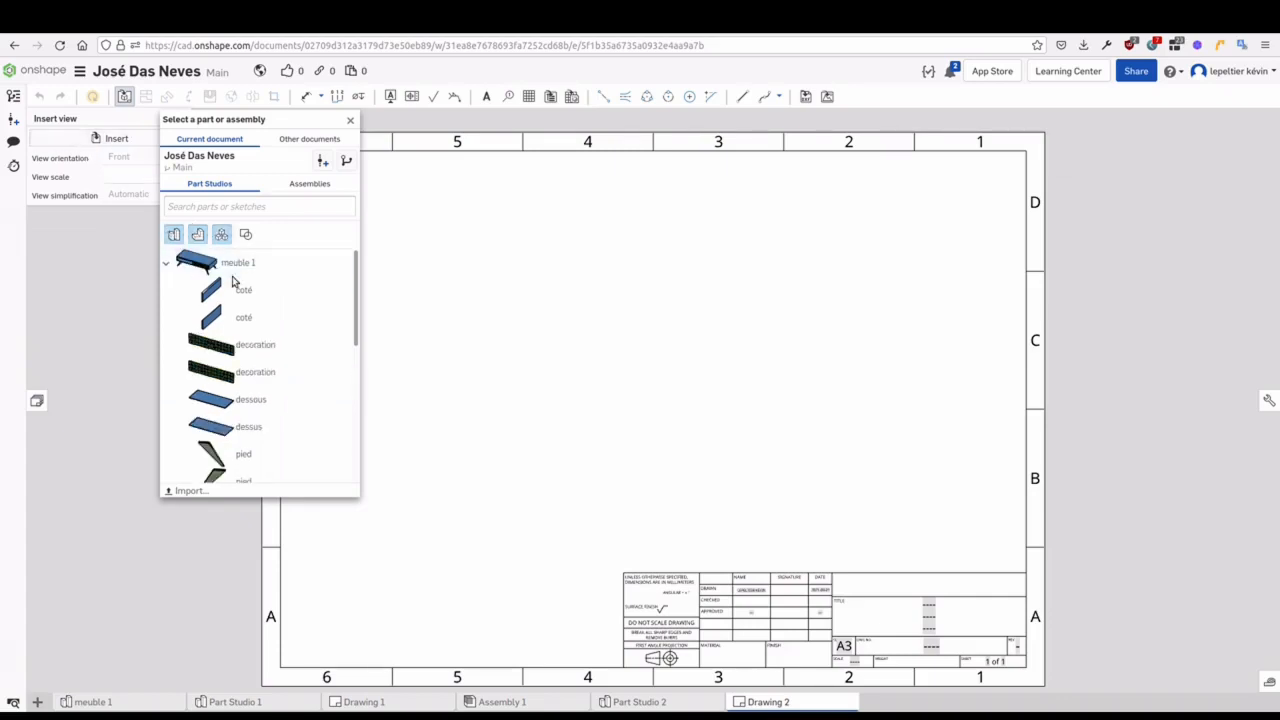
scroll(225, 340, "down", 2)
scroll(215, 310, "up", 2)
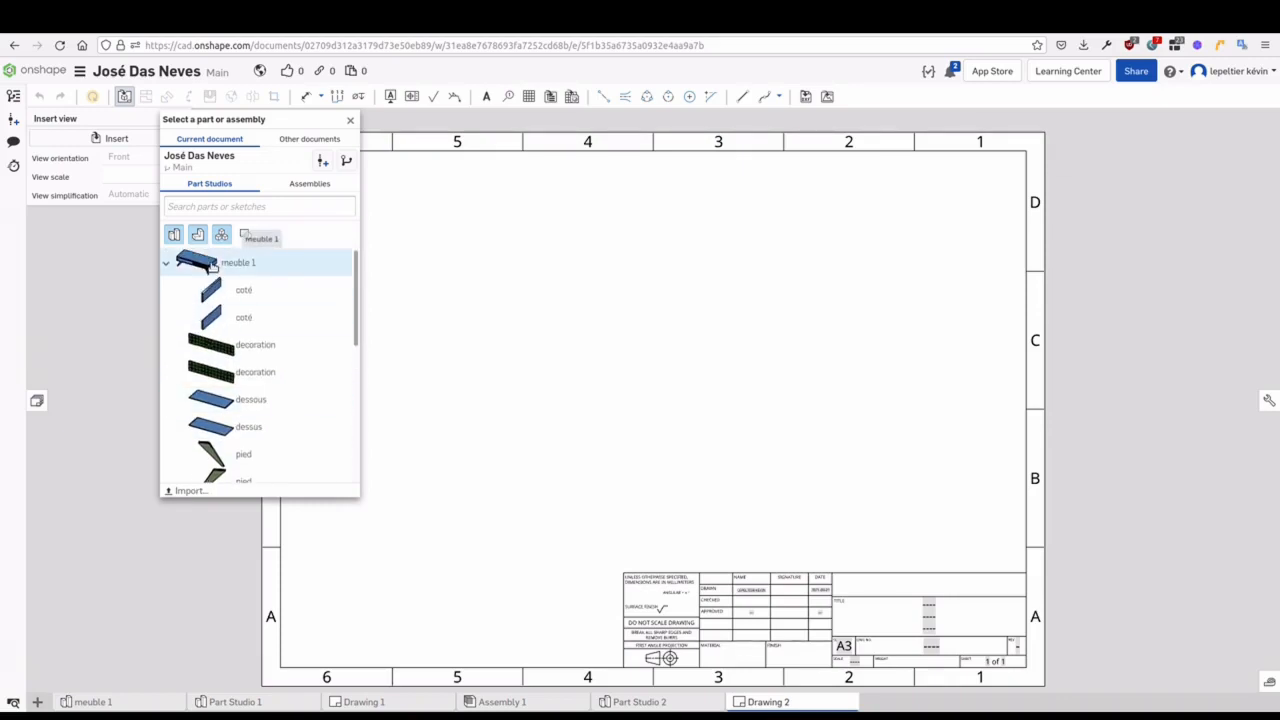
left_click(212, 264)
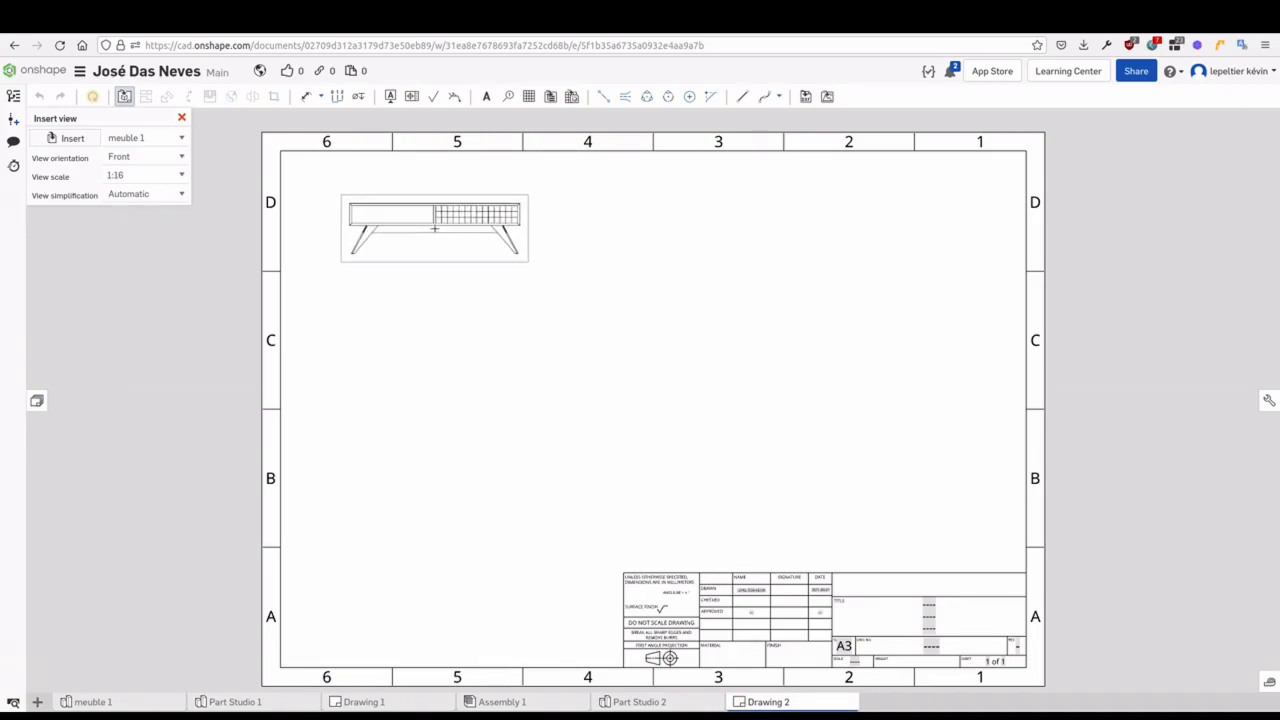
left_click(434, 228)
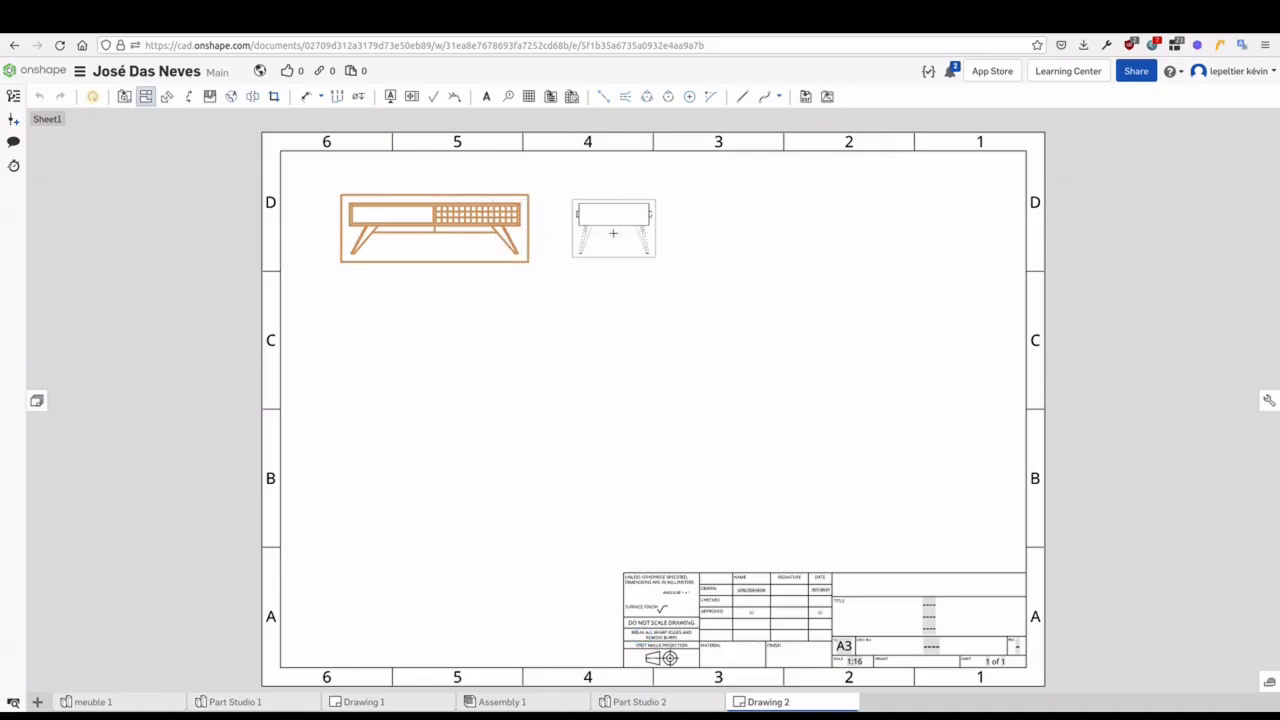
Project a side view beside the front view and a top view of the furniture directly below it
left_click(609, 233)
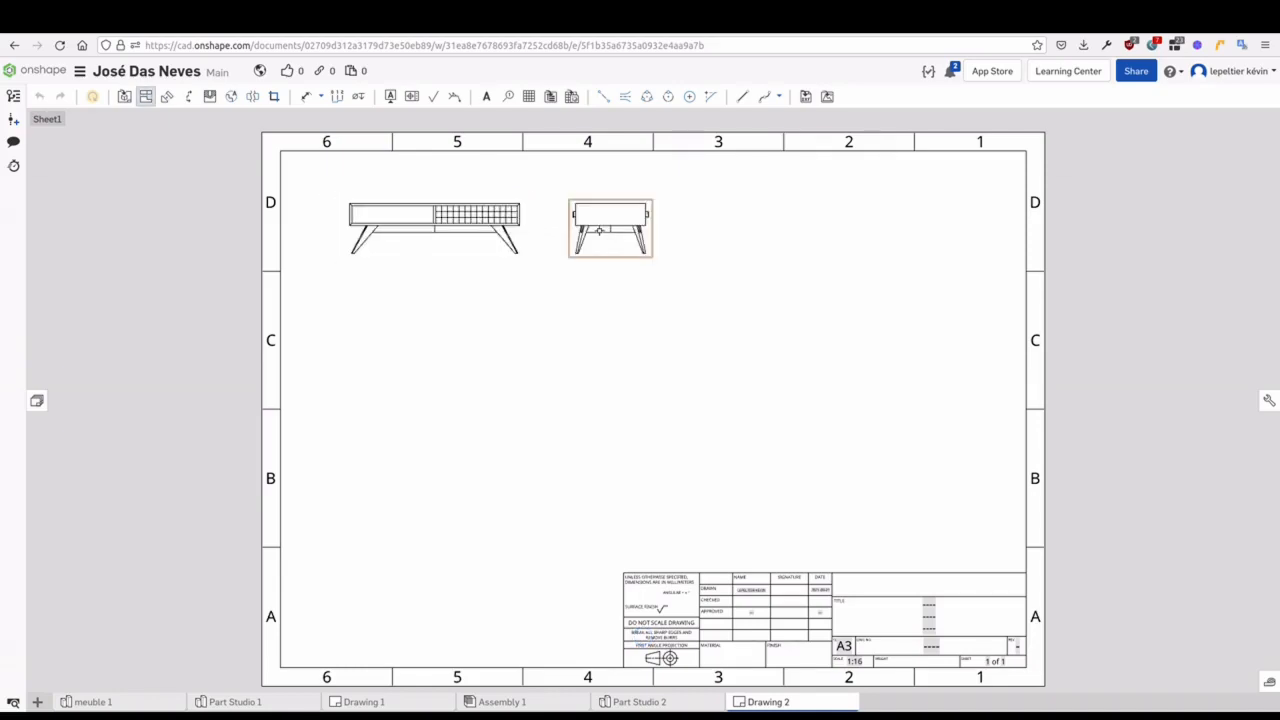
left_click(493, 236)
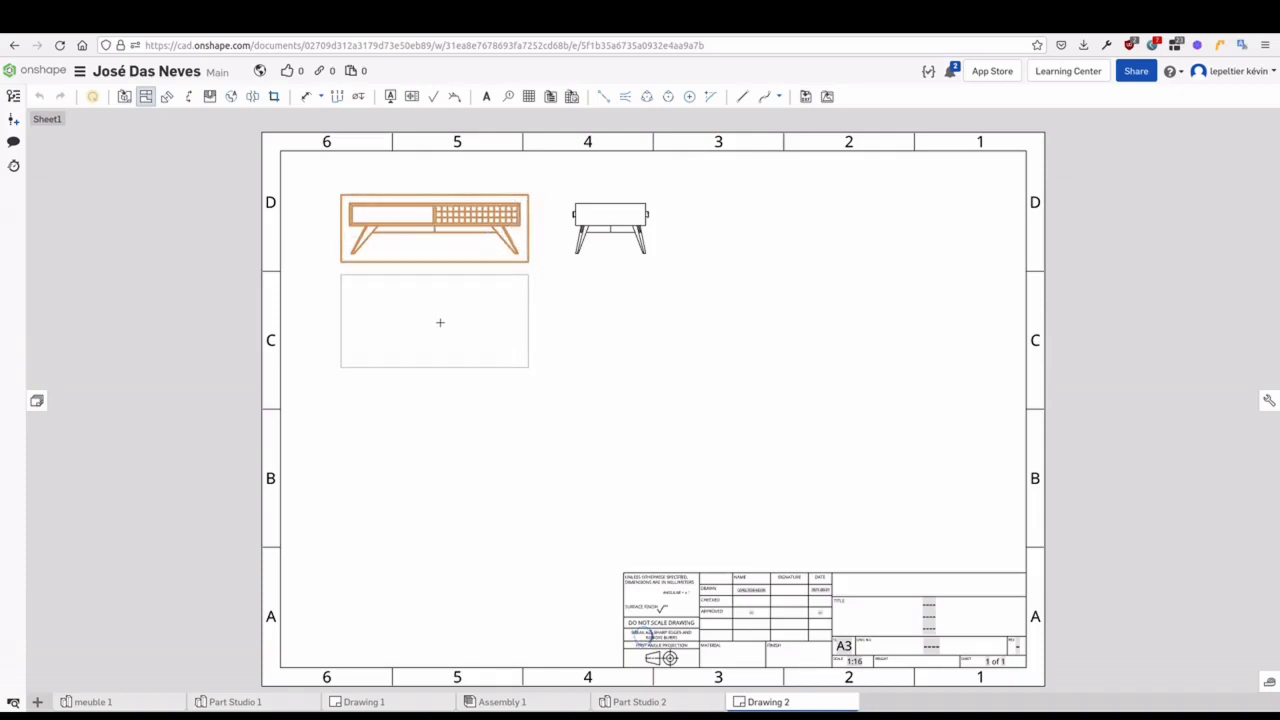
left_click(431, 322)
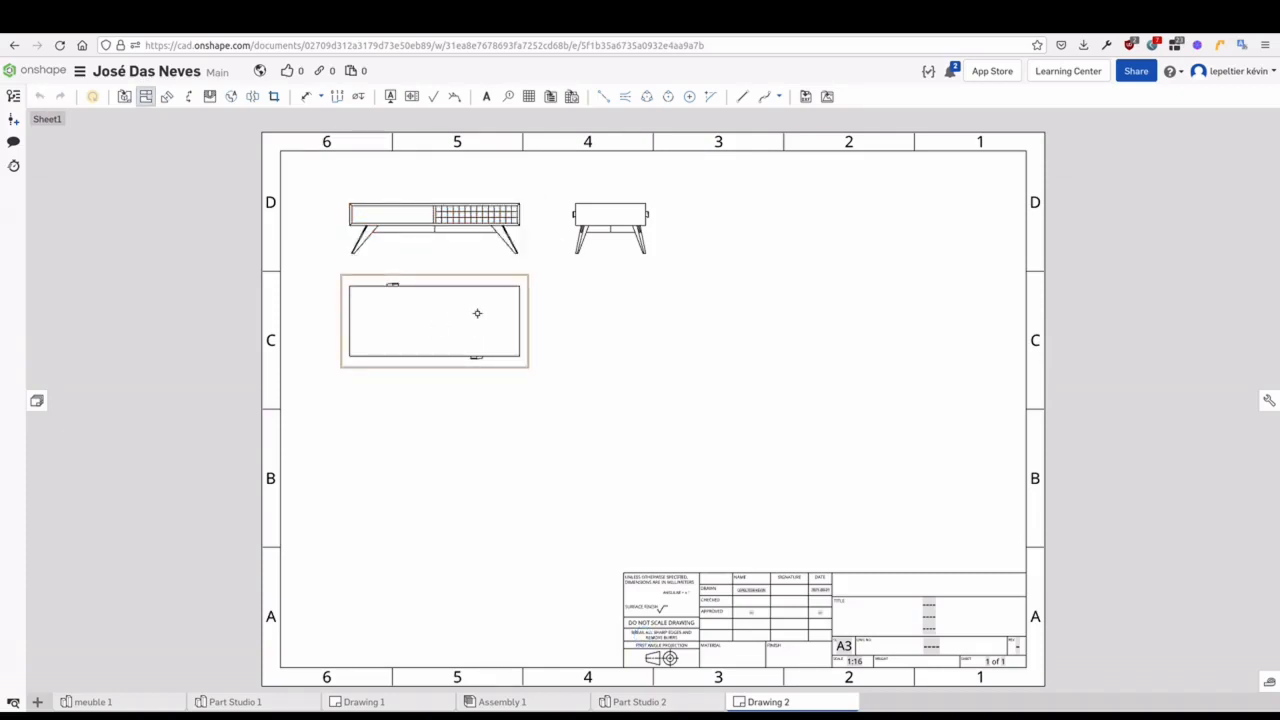
Project an isometric view from the front view and move it diagonally clear of the side and top views
left_click(376, 256)
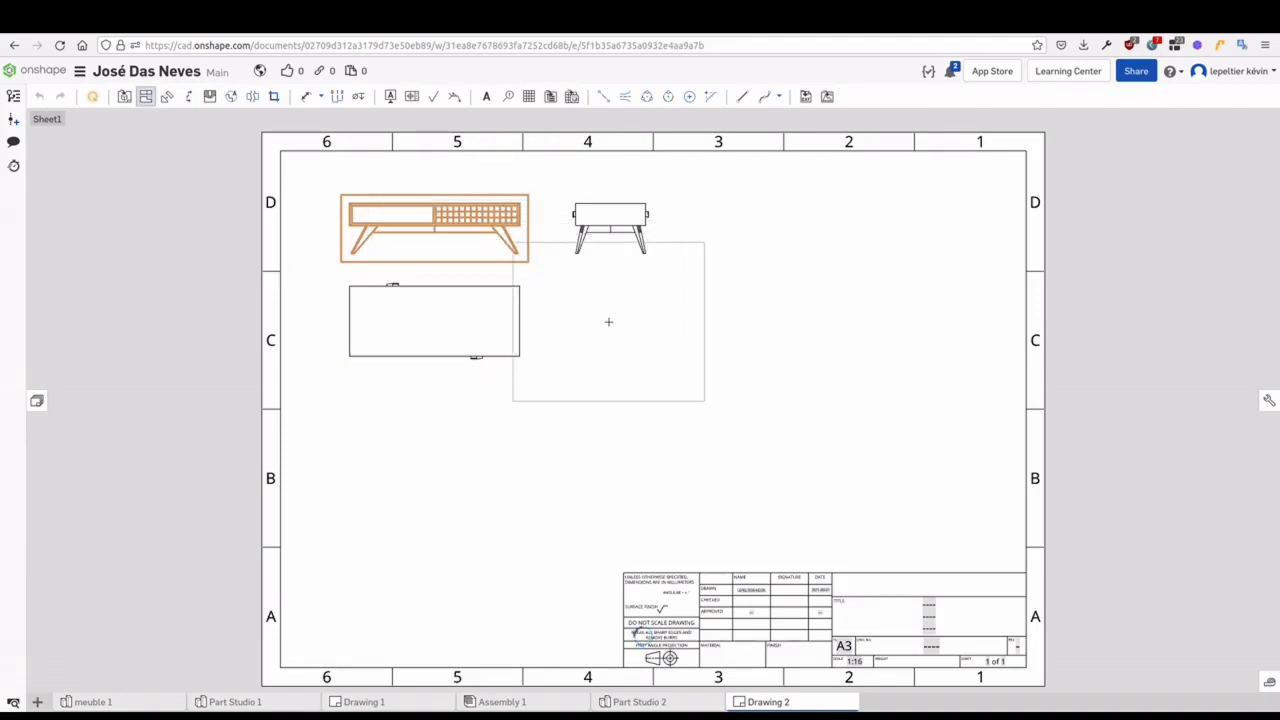
left_click(609, 323)
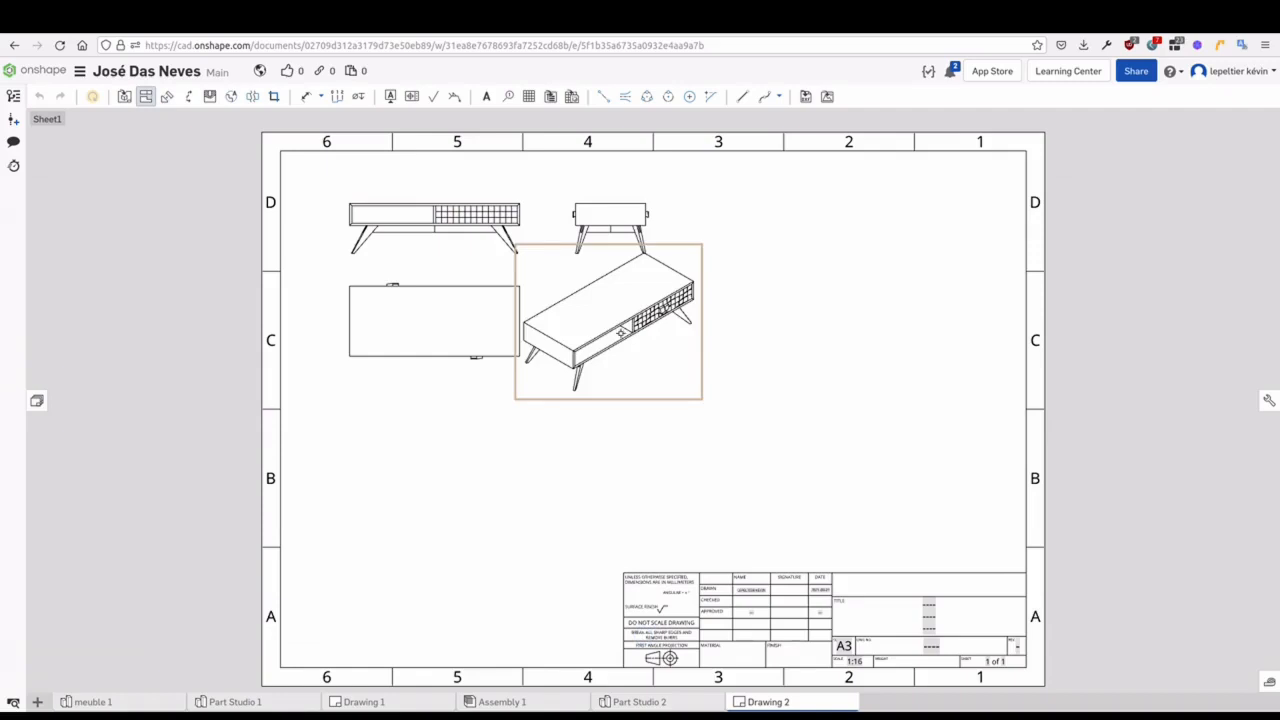
left_click(578, 329)
mouse_move(614, 329)
left_mouse_down()
mouse_move(664, 334)
mouse_move(685, 357)
left_mouse_up()
left_click(147, 99)
left_click(657, 414)
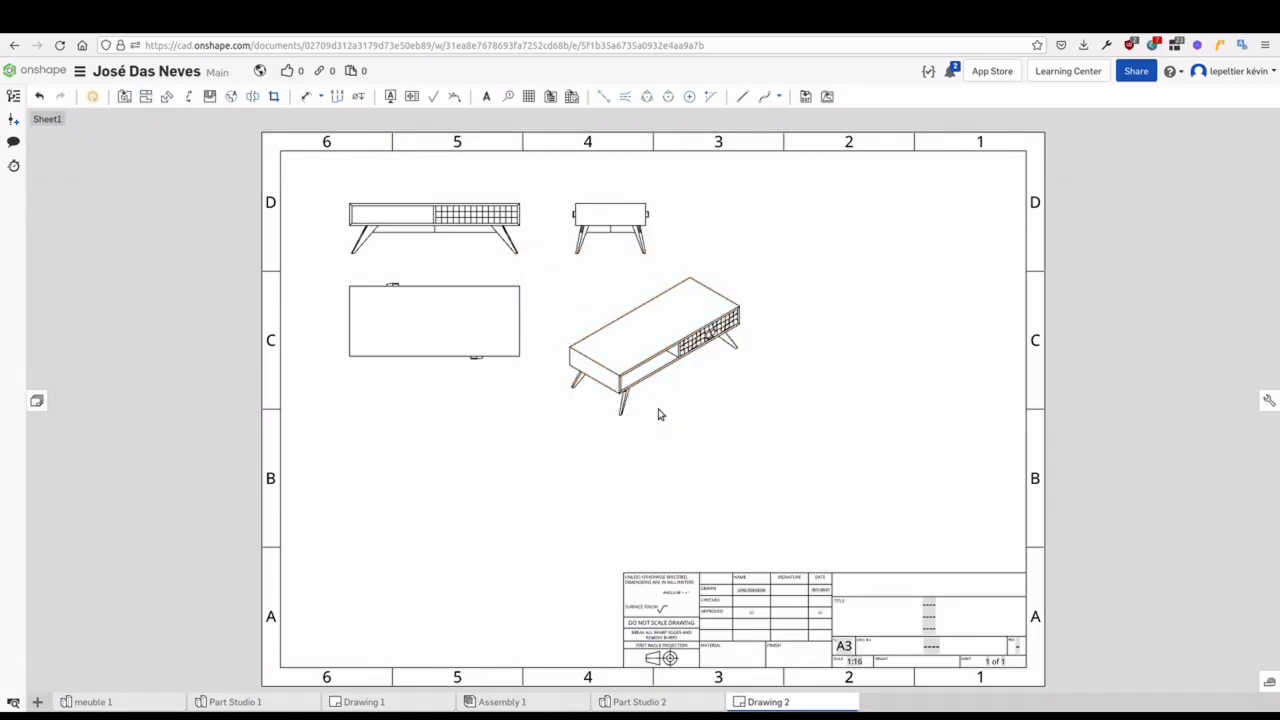
Dimension the overall length of the furniture body above the front view and the body's height beside it
scroll(200, 256, "up", 2)
middle_click_drag(256, 276, 177, 414)
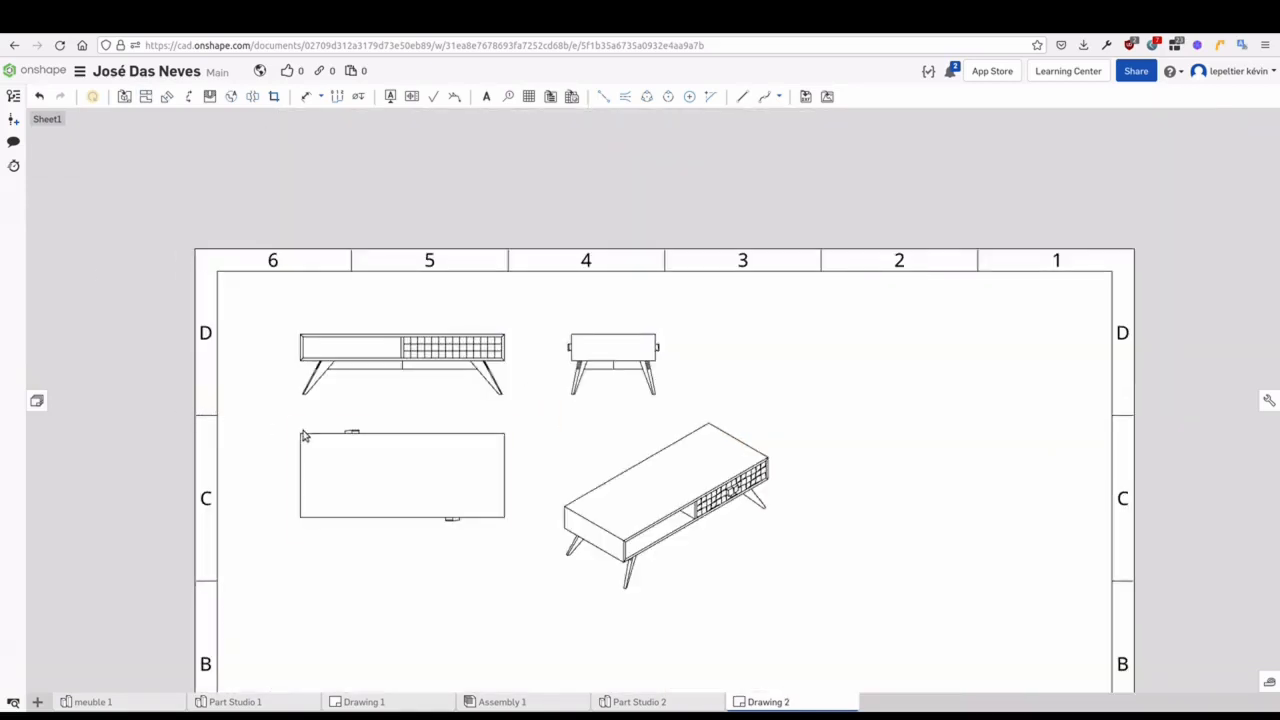
scroll(290, 410, "up", 3)
mouse_move(284, 404)
middle_mouse_down()
mouse_move(283, 361)
mouse_move(288, 380)
middle_mouse_up()
left_click(307, 98)
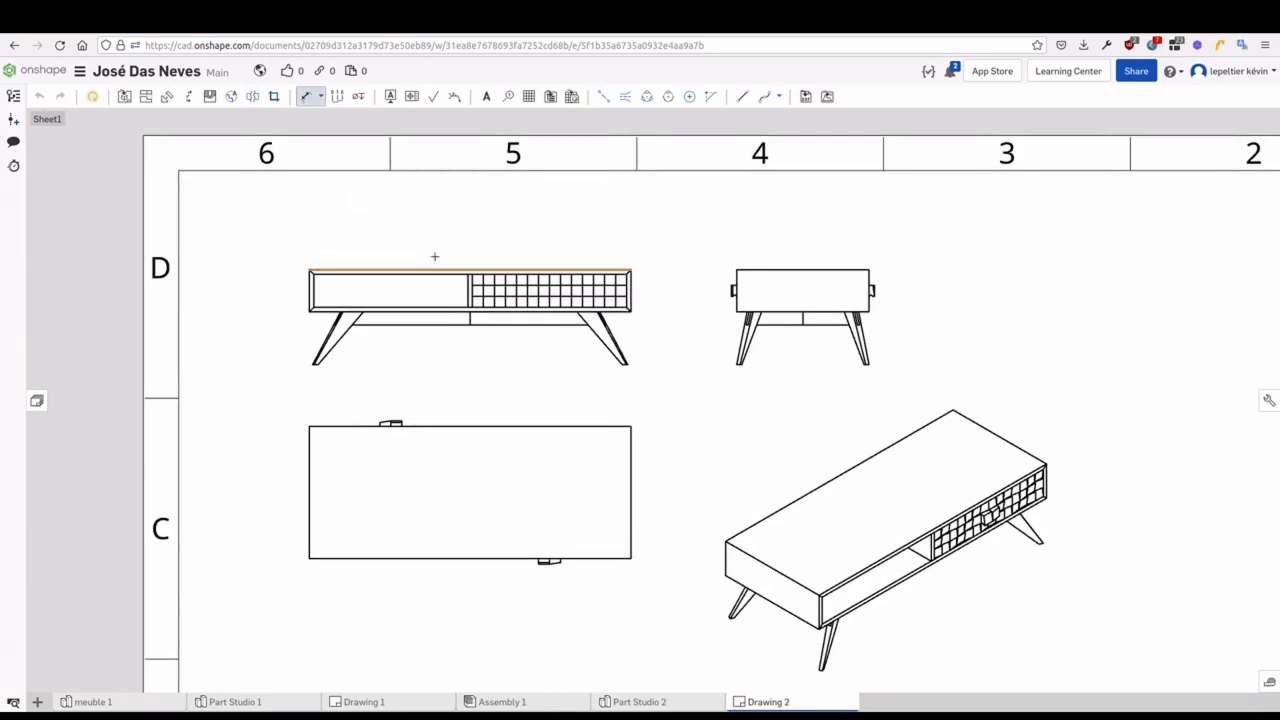
left_click(459, 233)
left_click(306, 95)
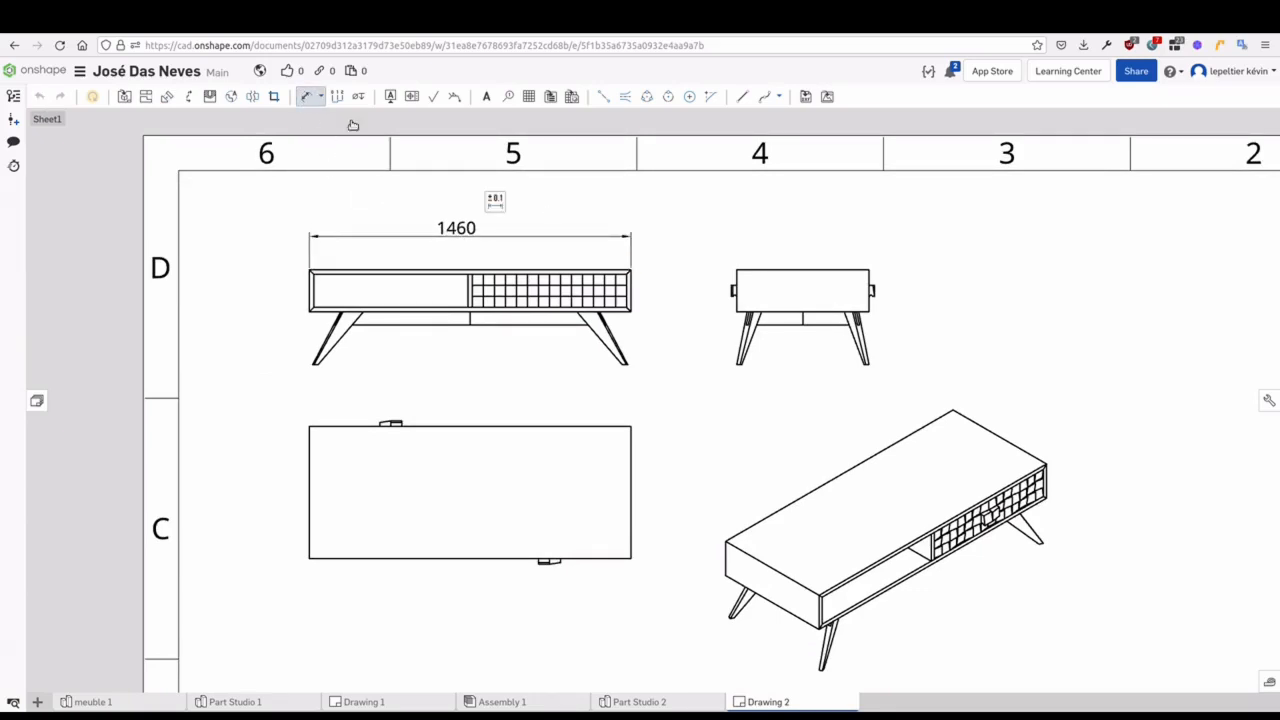
left_click(309, 95)
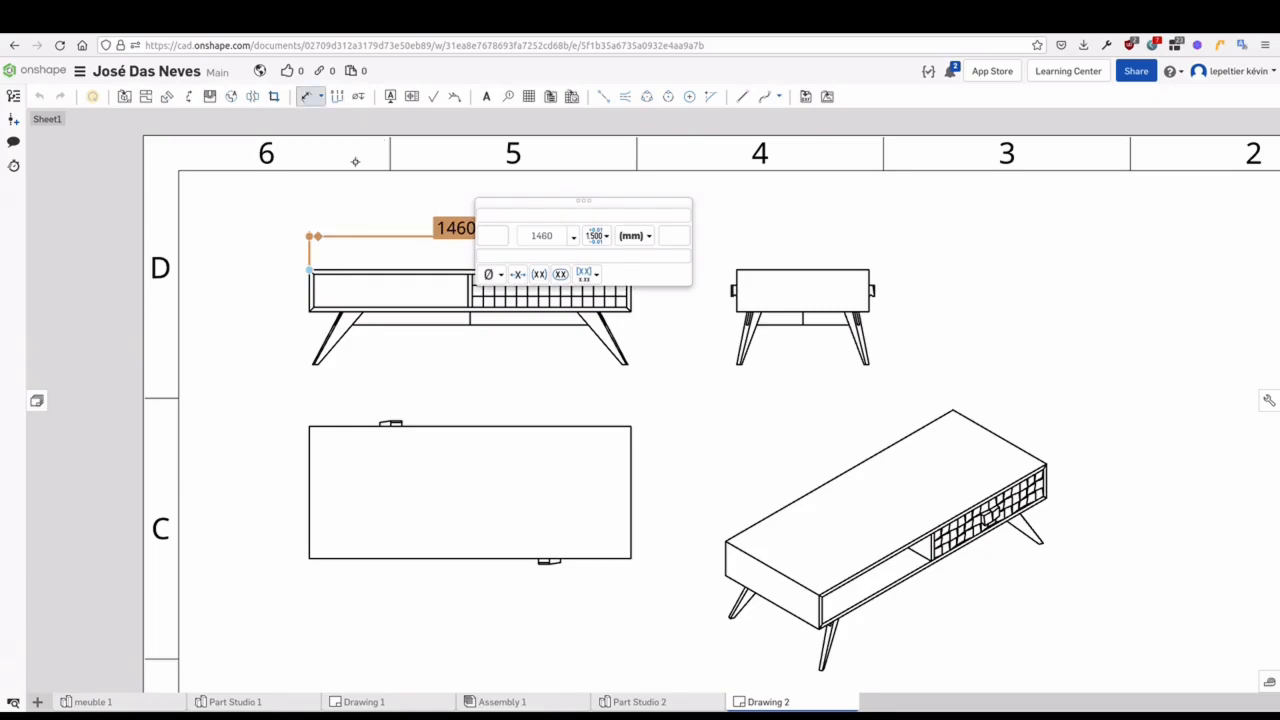
left_click(634, 292)
left_click(657, 315)
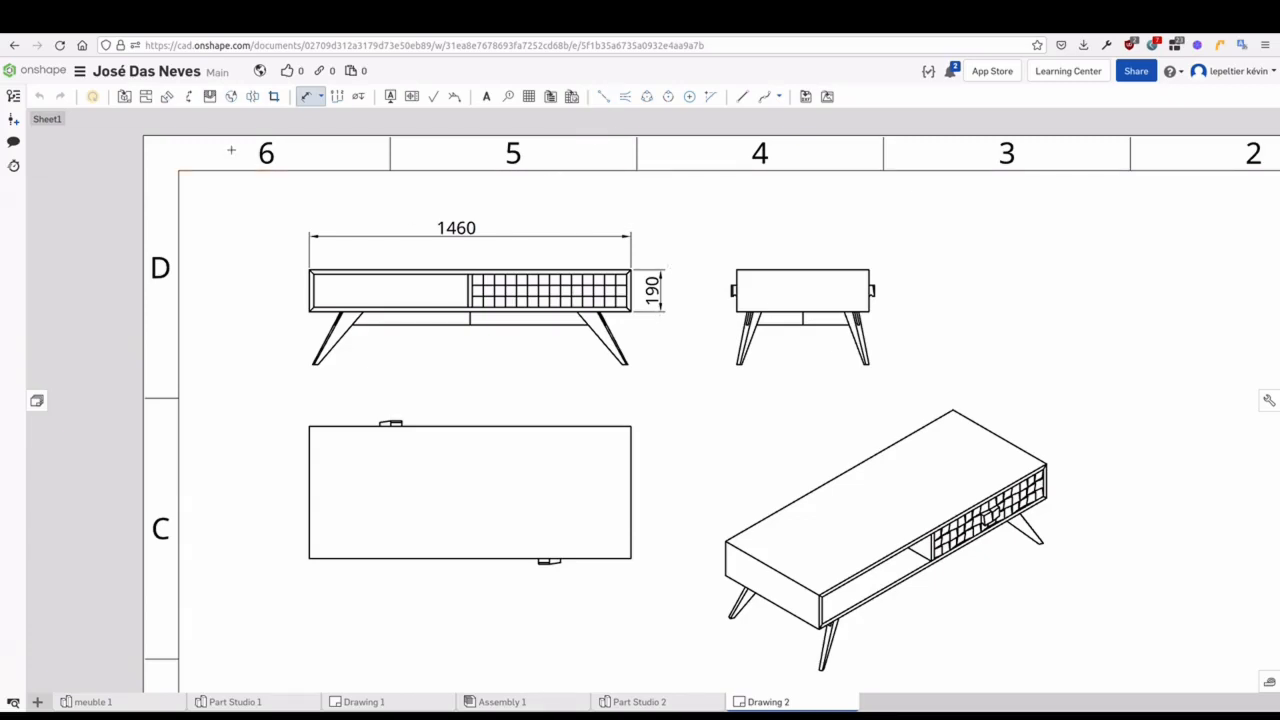
Create detail view A at 1:8 scale around the block facade in the front view and place it below the top view
left_click(232, 100)
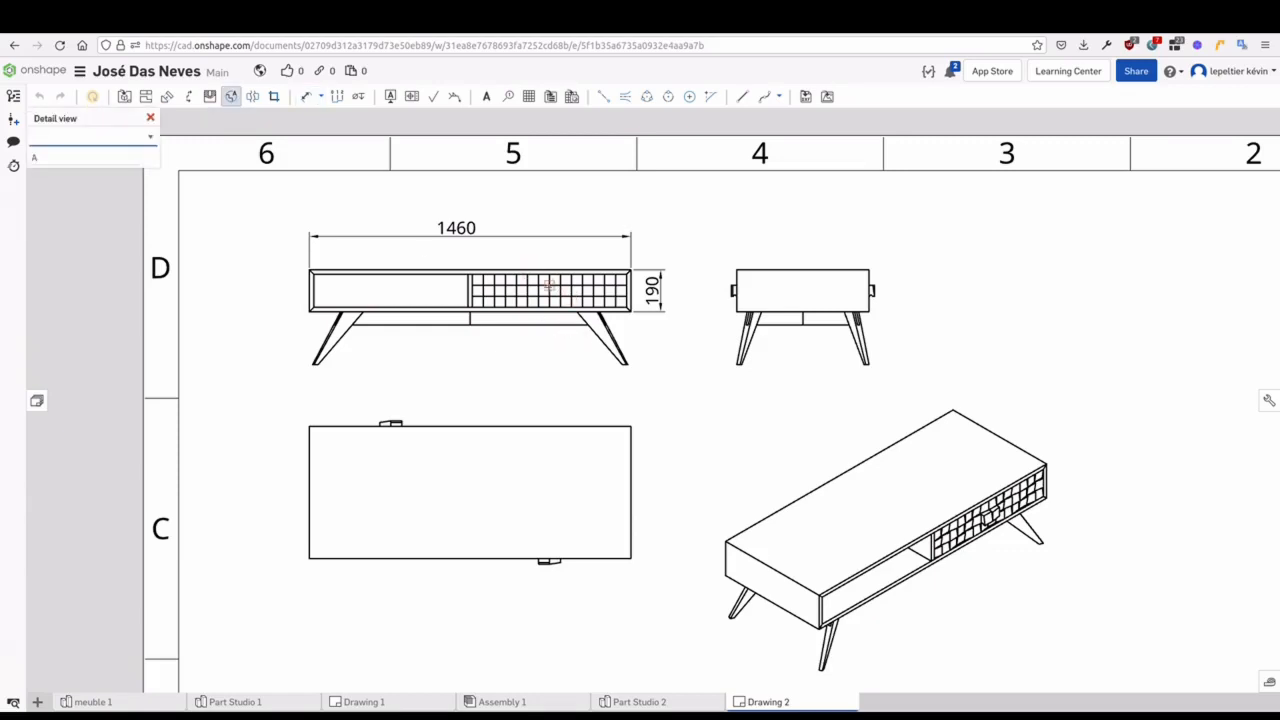
left_click(548, 290)
left_click(611, 360)
scroll(611, 360, "down", 5)
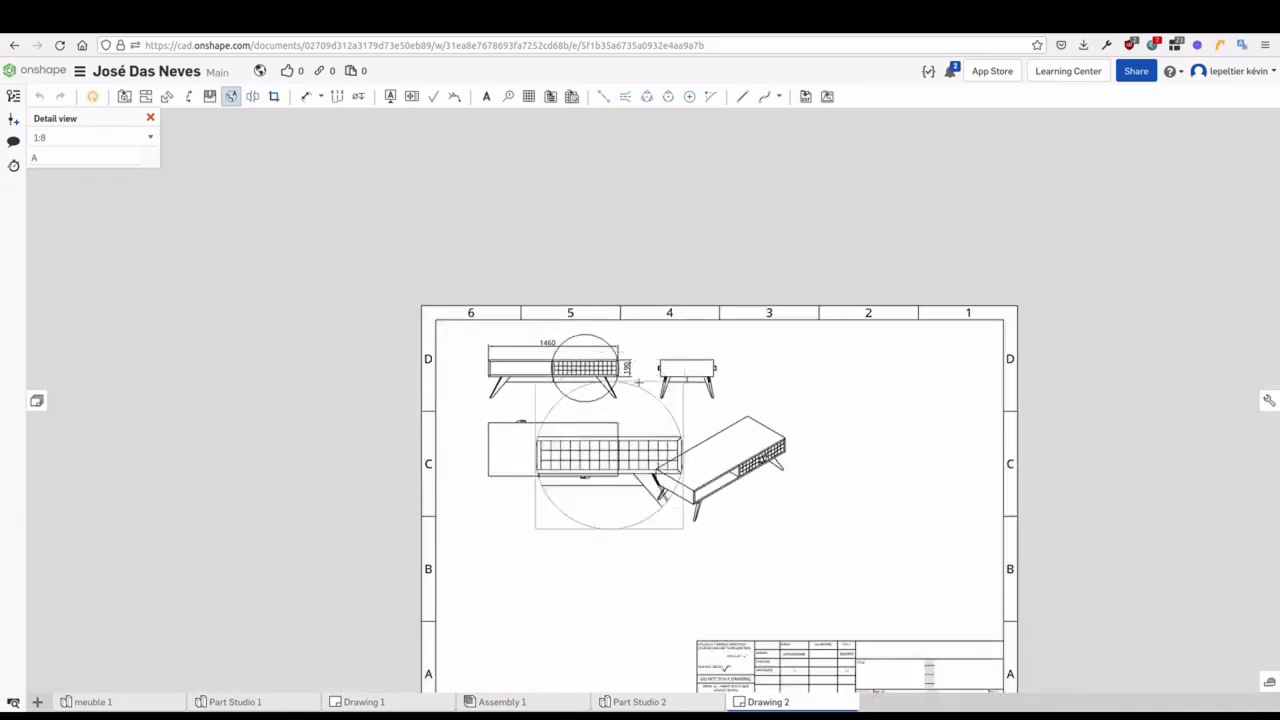
scroll(557, 480, "up", 3)
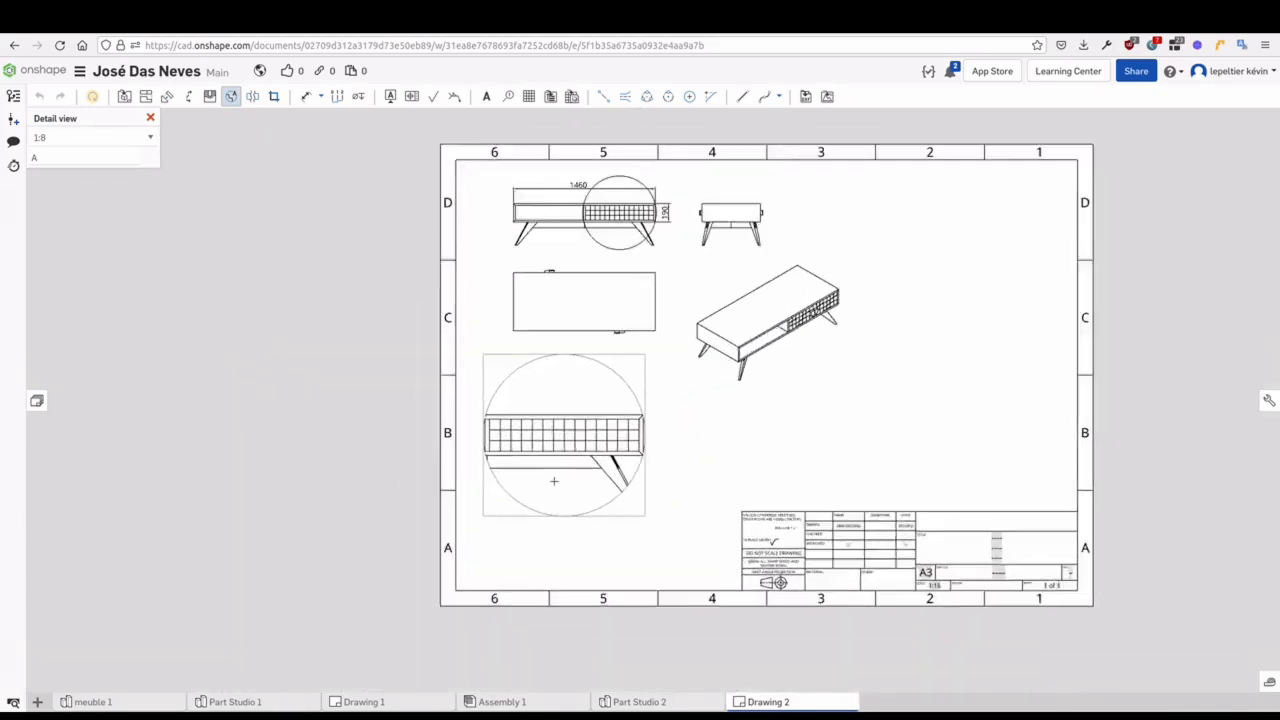
middle_click_drag(342, 378, 274, 420)
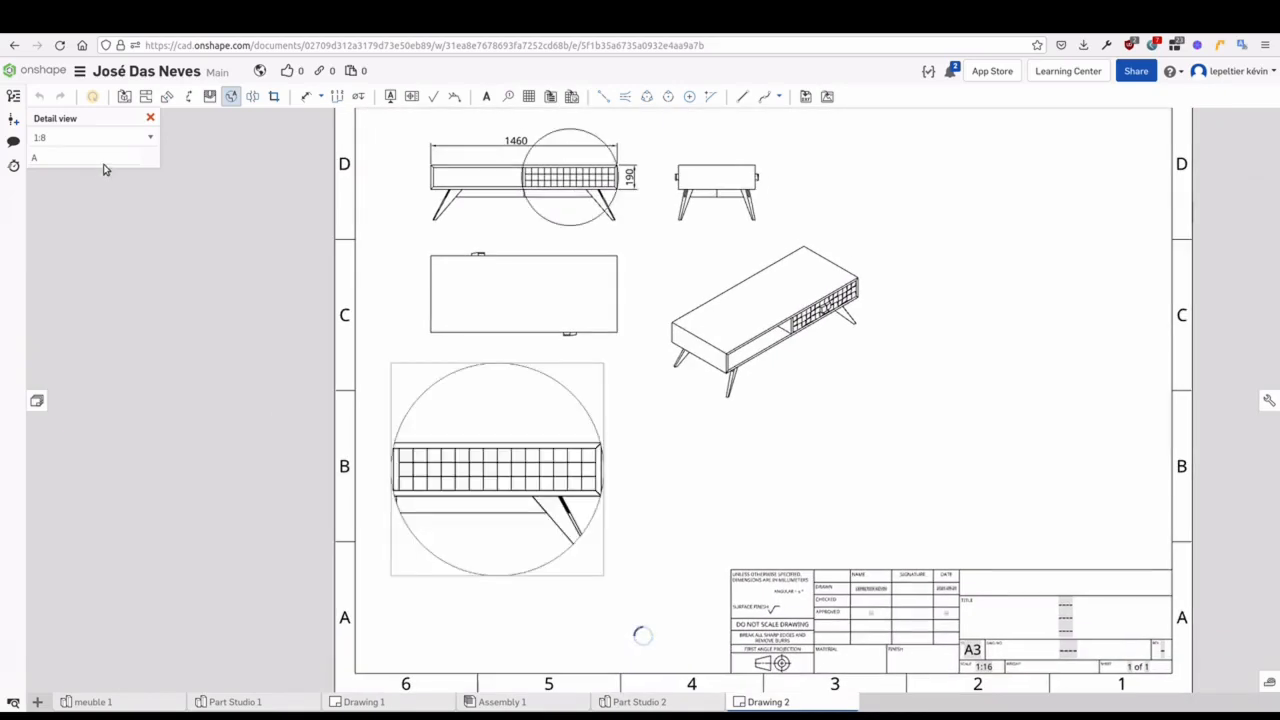
middle_click_drag(290, 237, 189, 289)
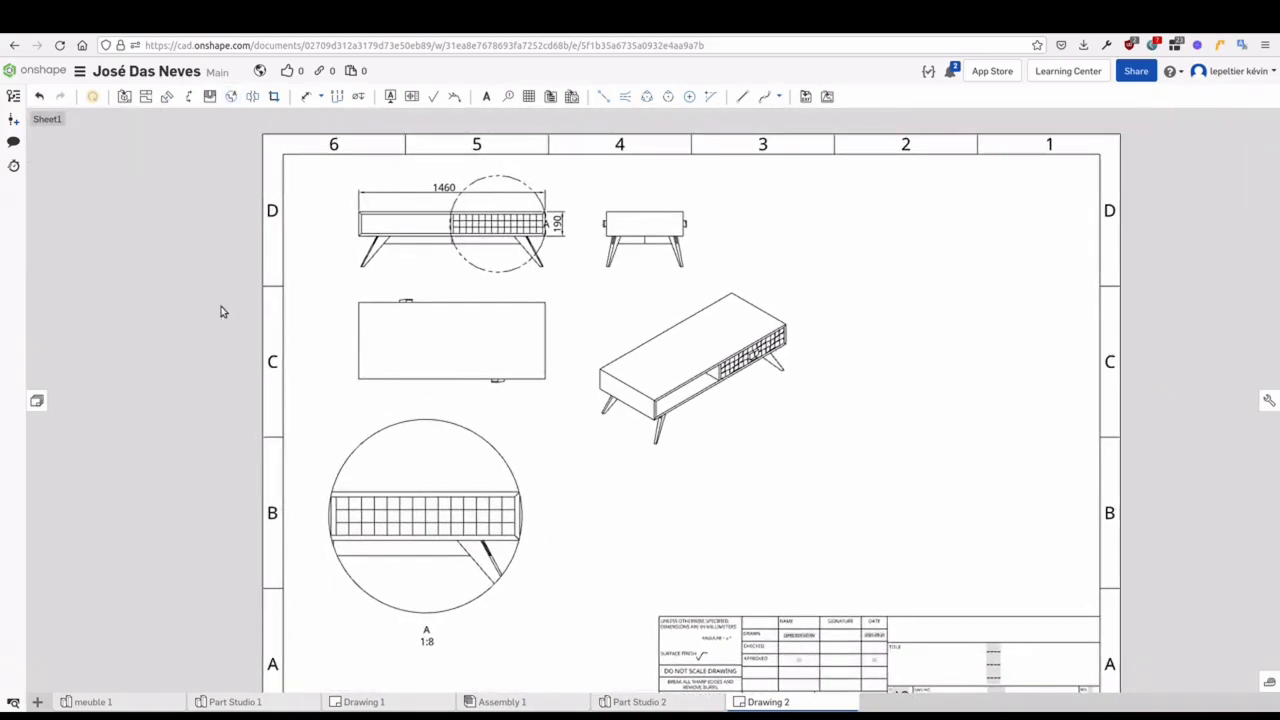
Insert a front view of the first leg (pied) of meuble 1 at 1:16 scale in the sheet's upper-right area, with a projected side view beside it
left_click(126, 96)
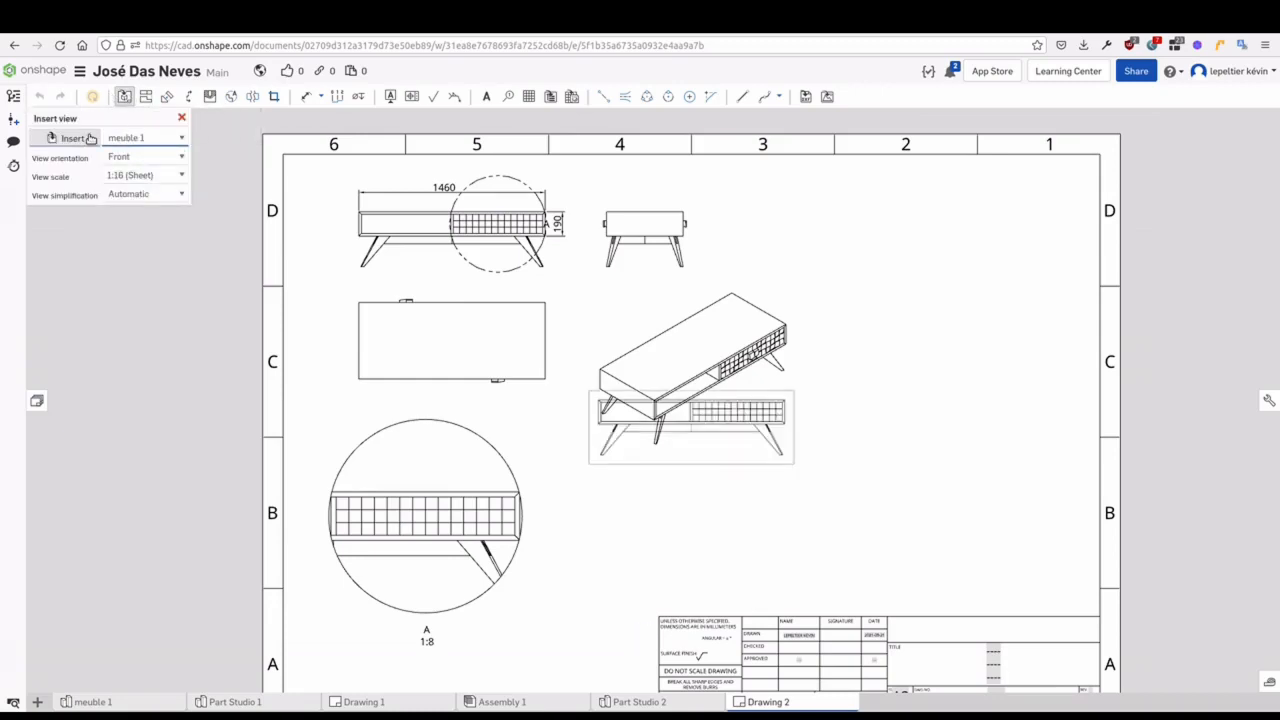
left_click(80, 141)
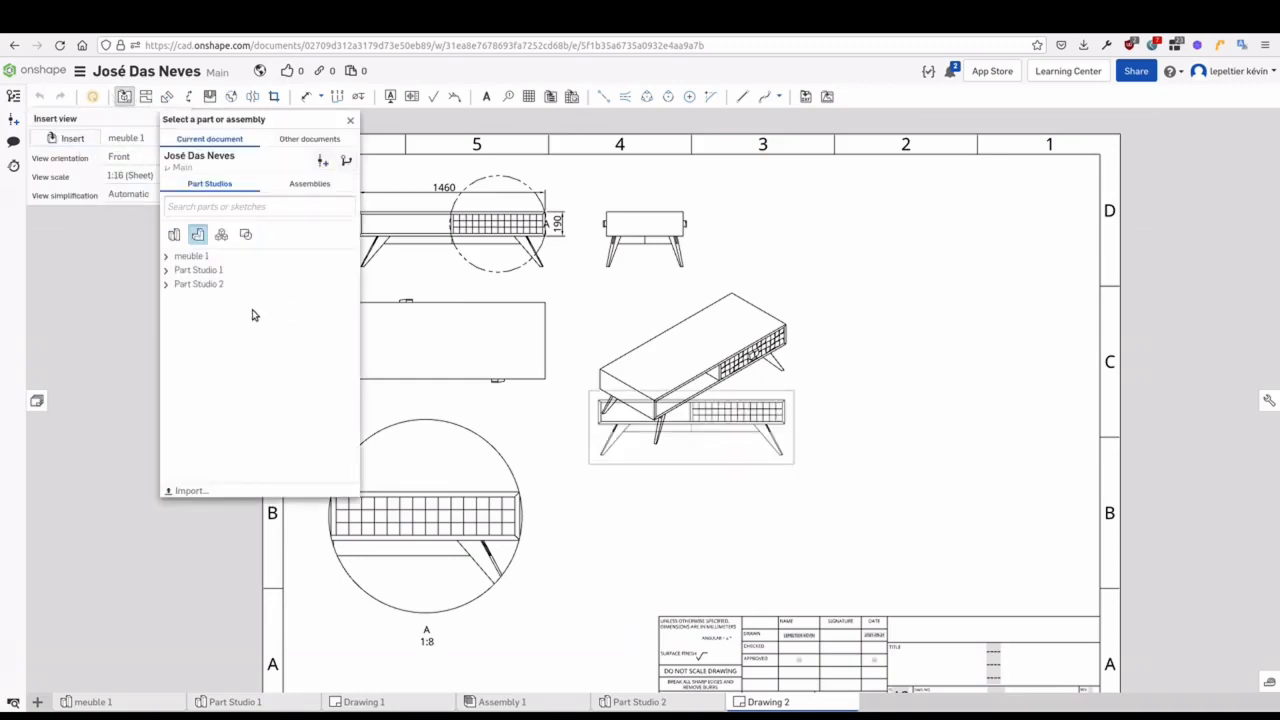
left_click(166, 258)
scroll(245, 370, "down", 5)
scroll(232, 352, "up", 2)
scroll(228, 335, "down", 2)
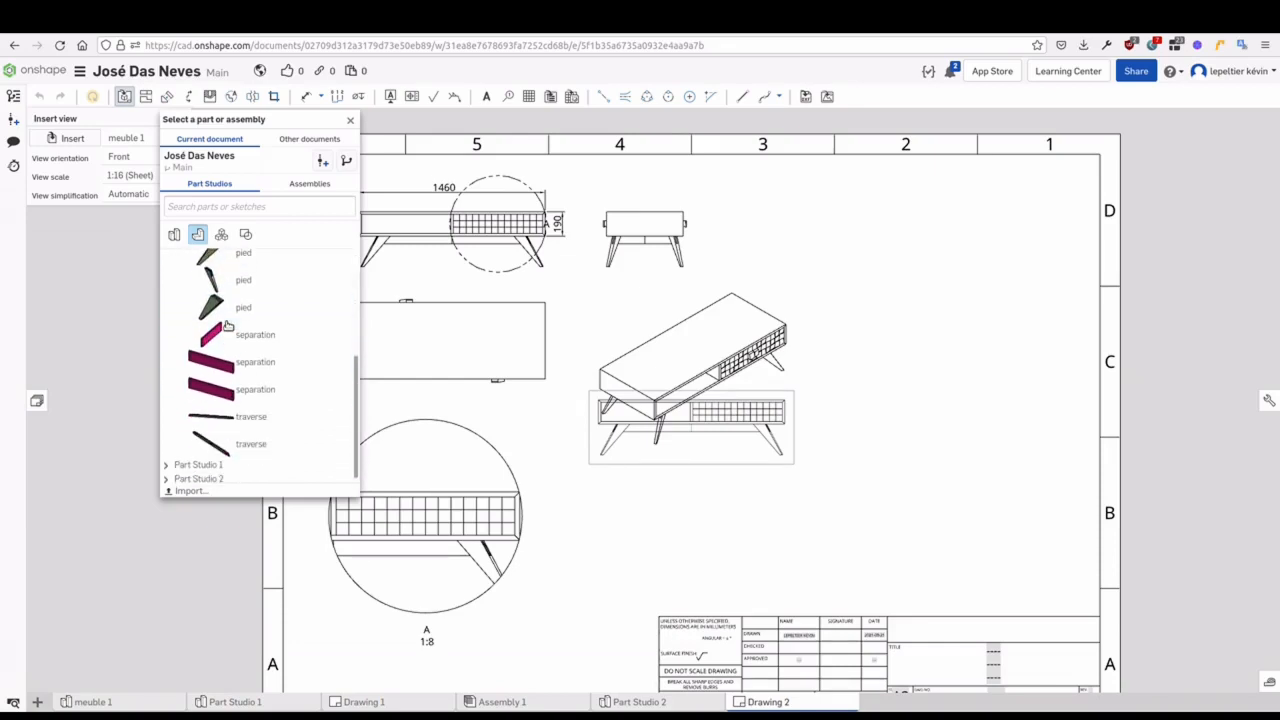
scroll(232, 341, "up", 3)
scroll(230, 343, "up", 1)
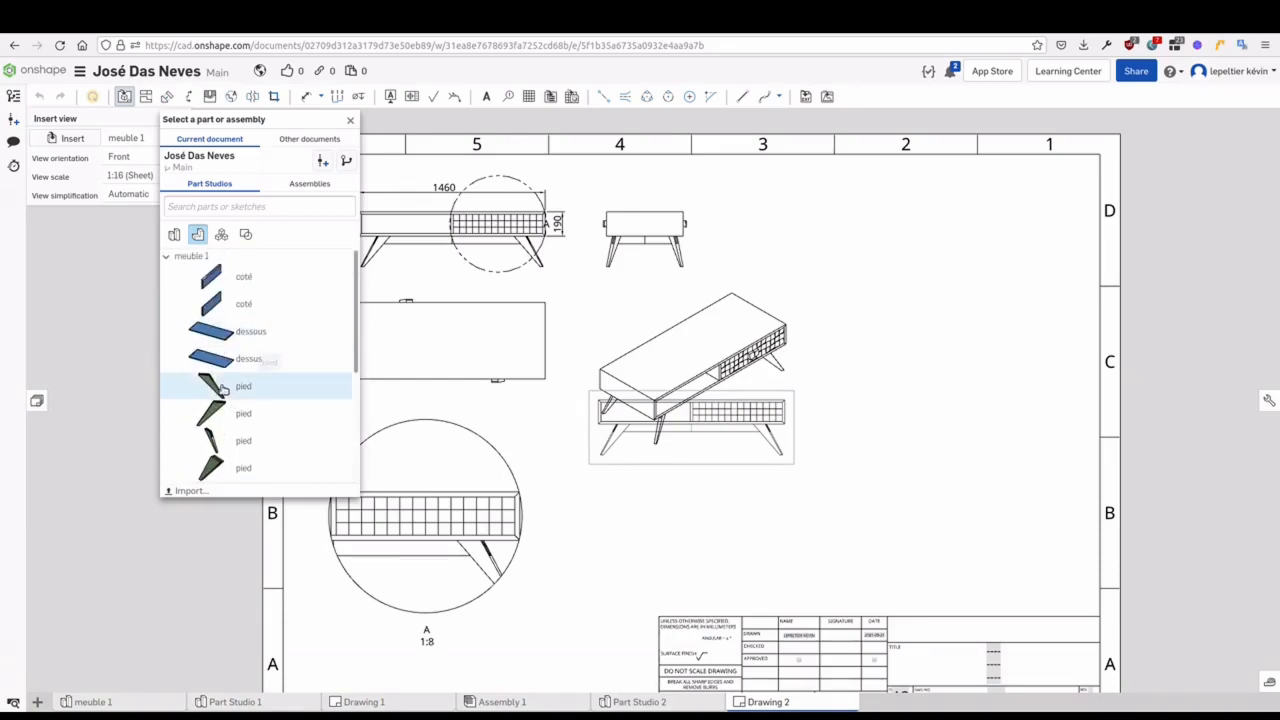
left_click(217, 387)
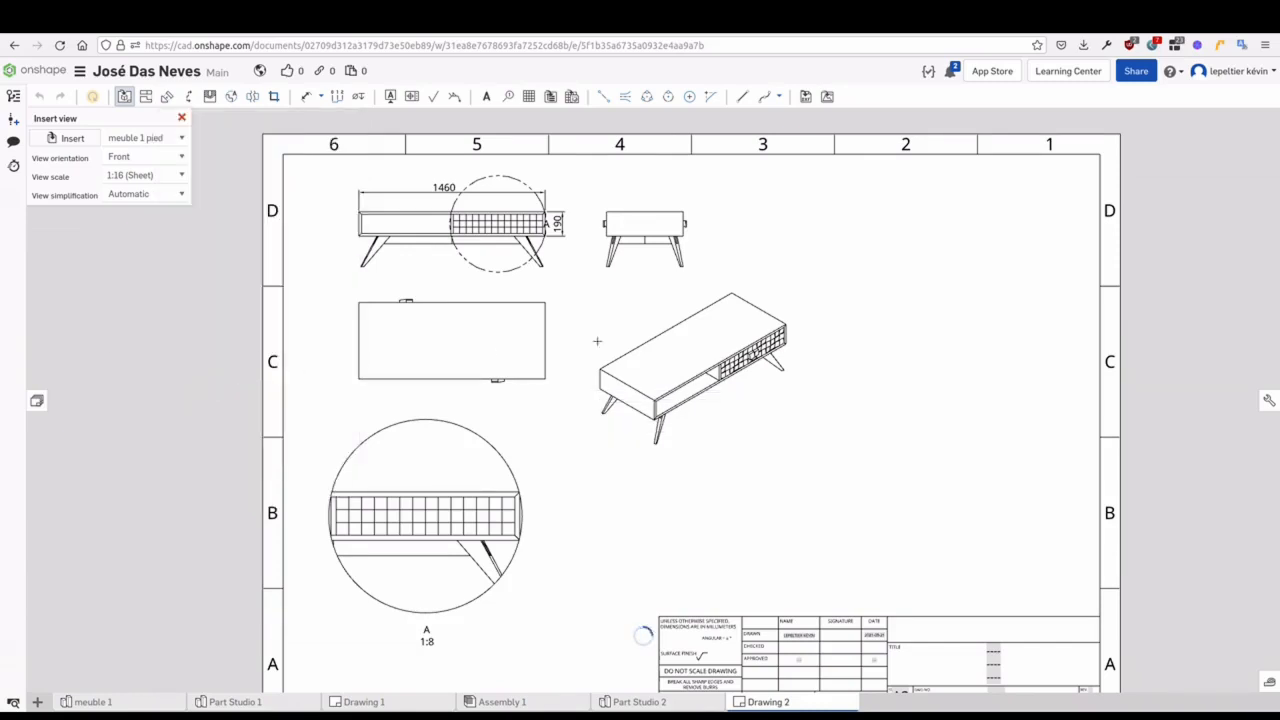
scroll(899, 273, "up", 3)
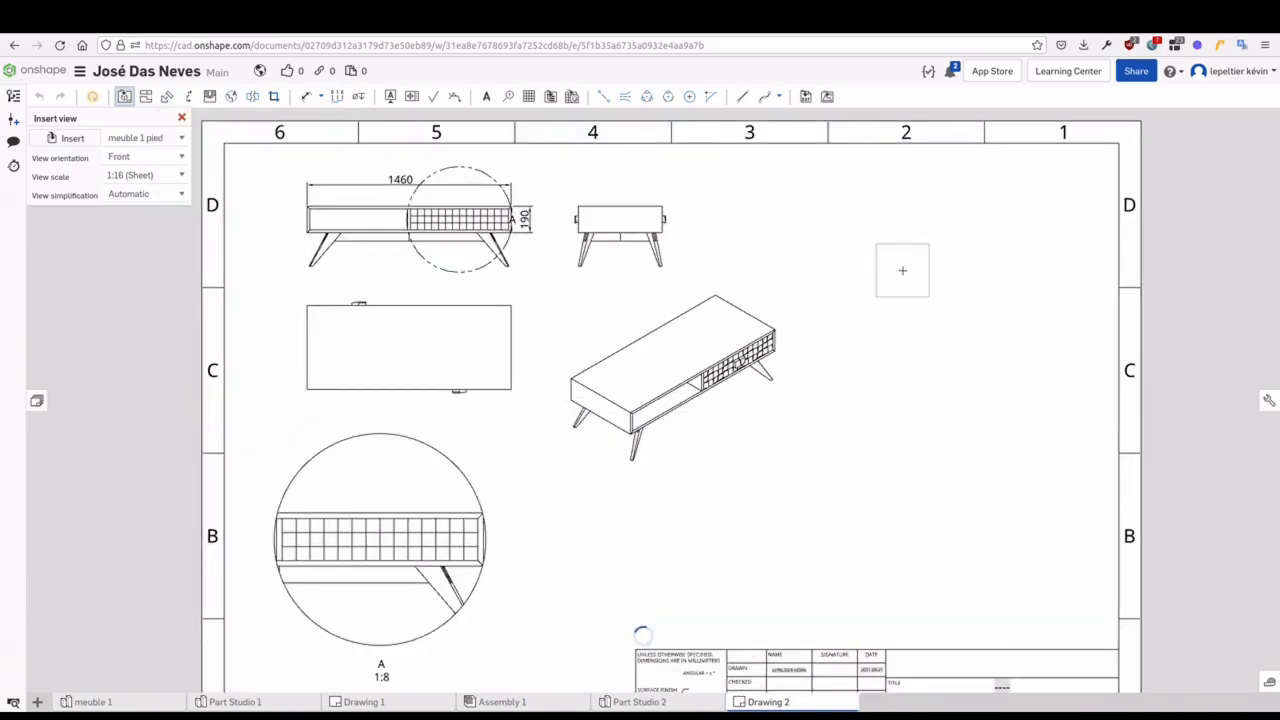
left_click(781, 265)
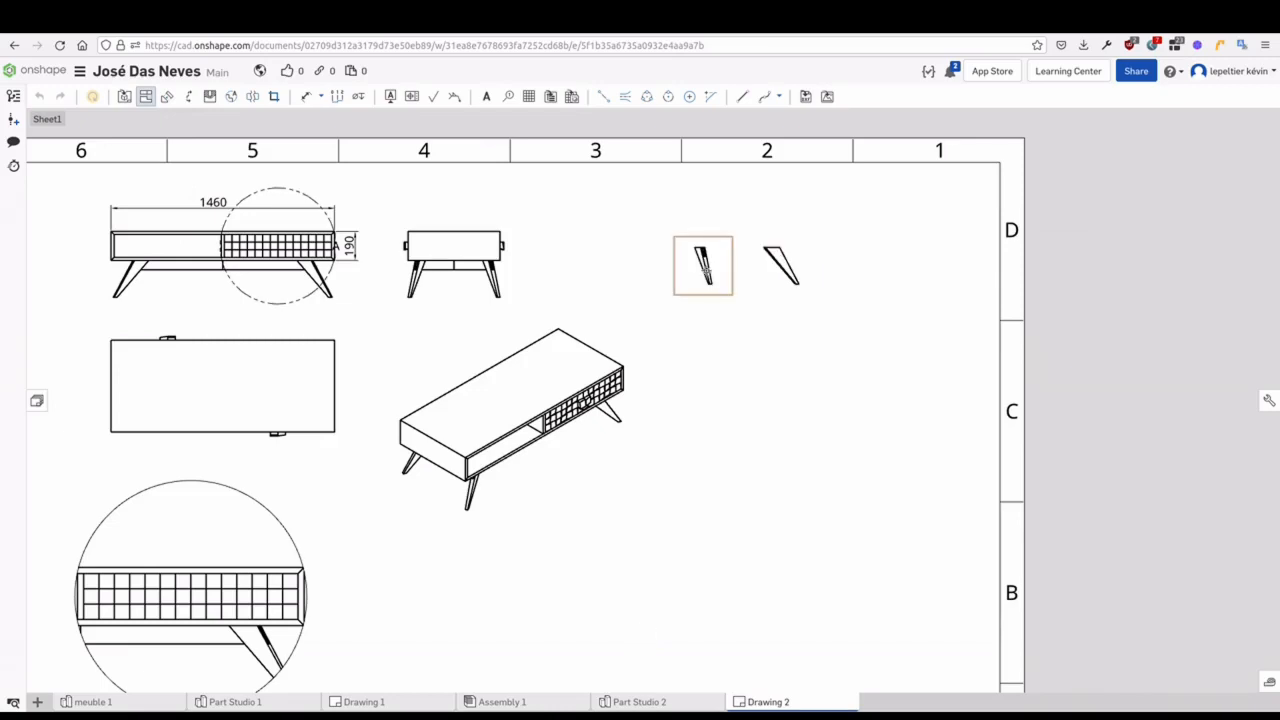
Examine the two leg views closely, review the other furniture views, and show the whole sheet
scroll(729, 269, "up", 8)
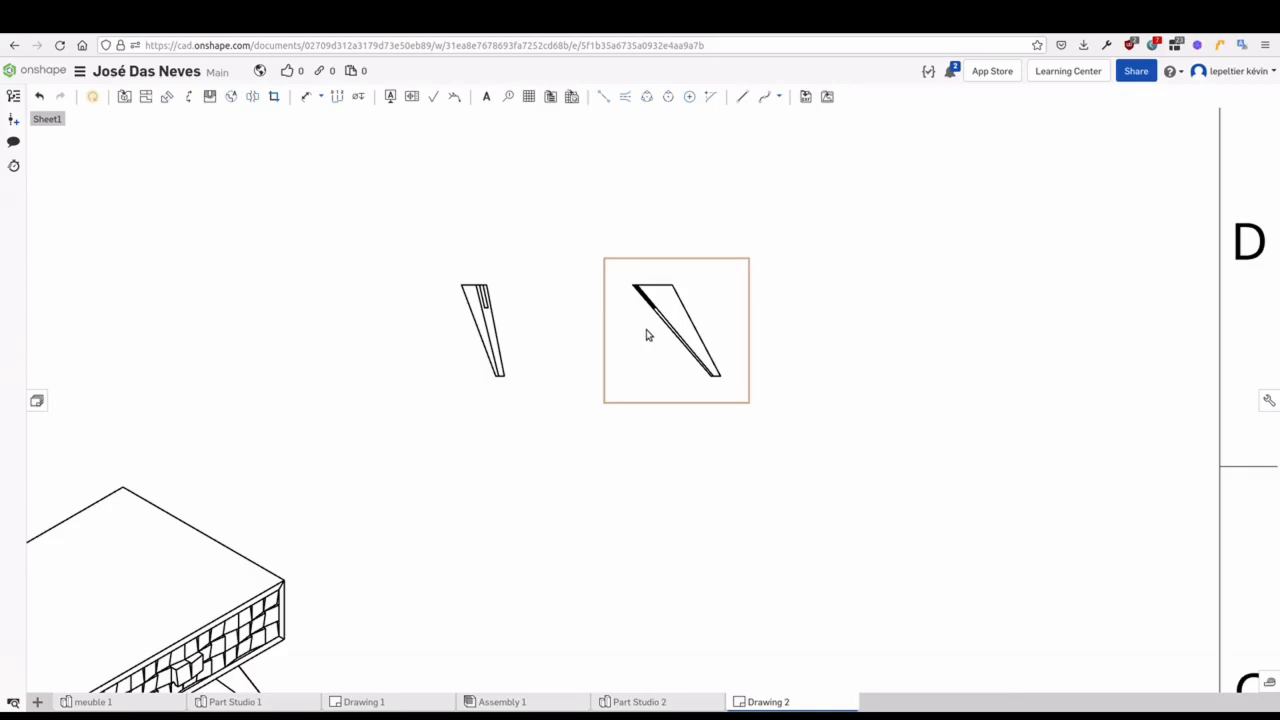
left_click(684, 306)
left_click(486, 340)
left_click(503, 277)
scroll(521, 261, "down", 3)
middle_click_drag(437, 291, 791, 268)
scroll(791, 273, "down", 2)
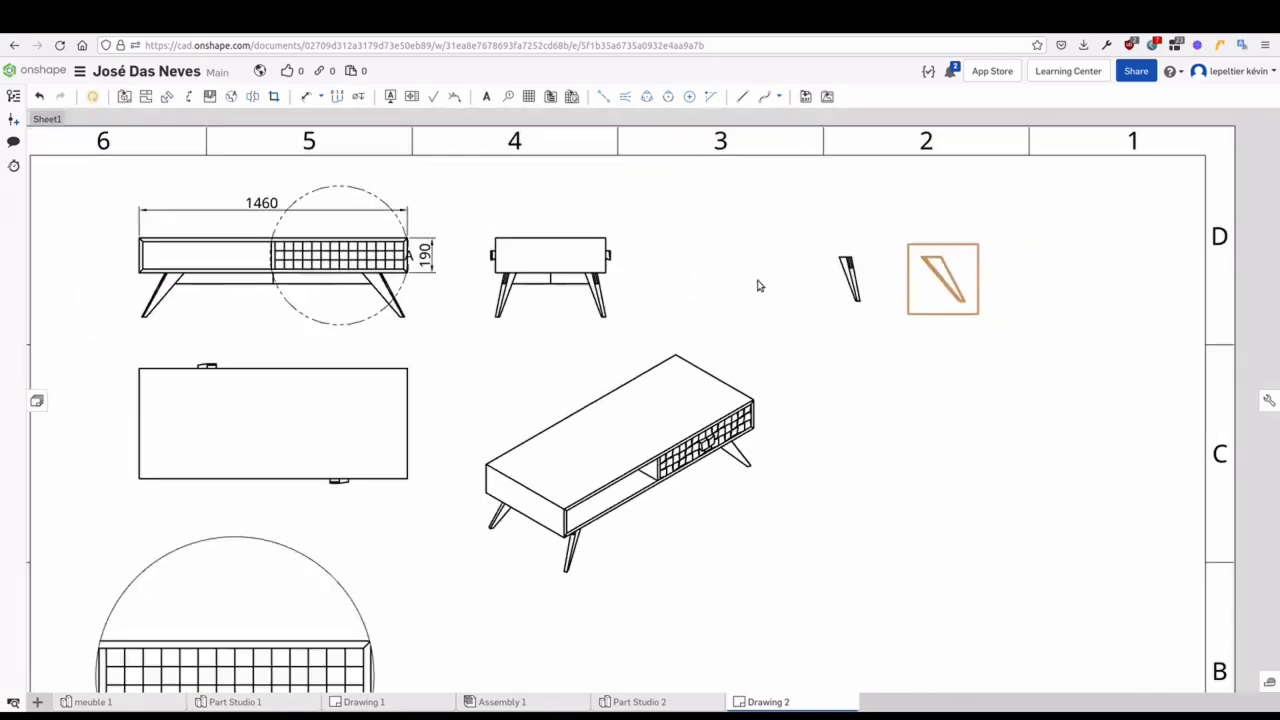
middle_click_drag(577, 319, 567, 343)
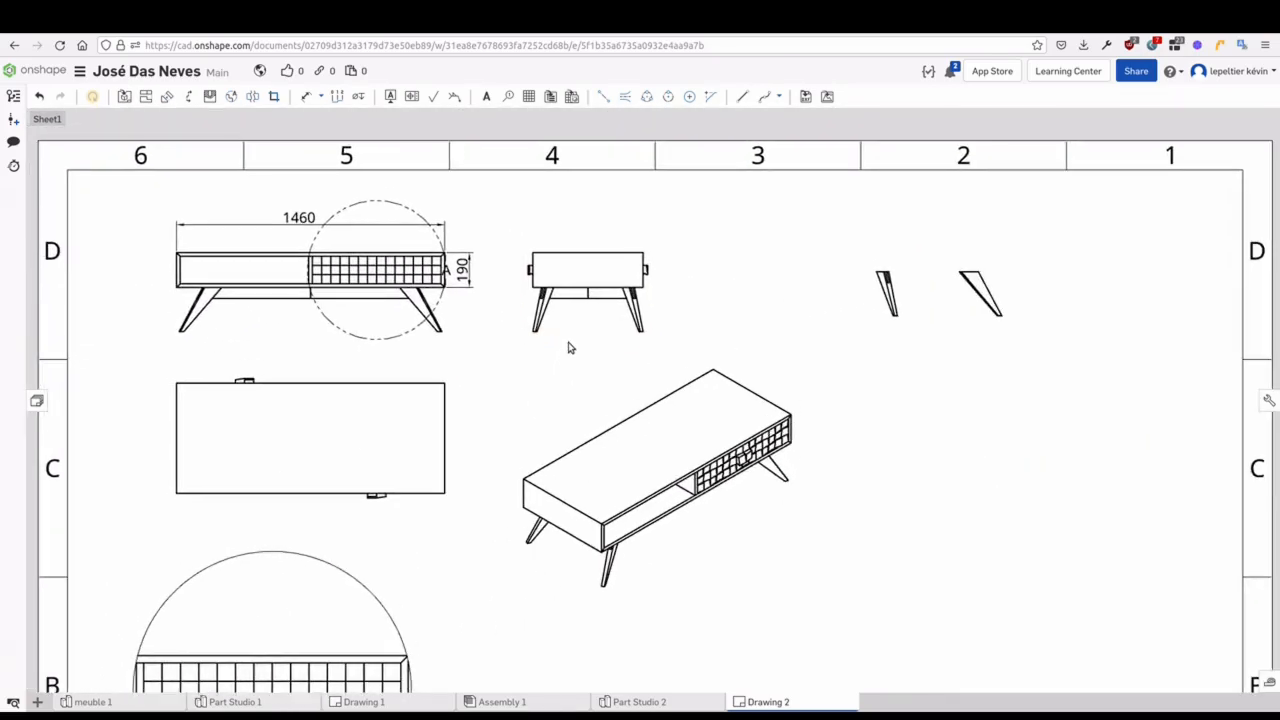
middle_click_drag(414, 344, 498, 356)
key("f")
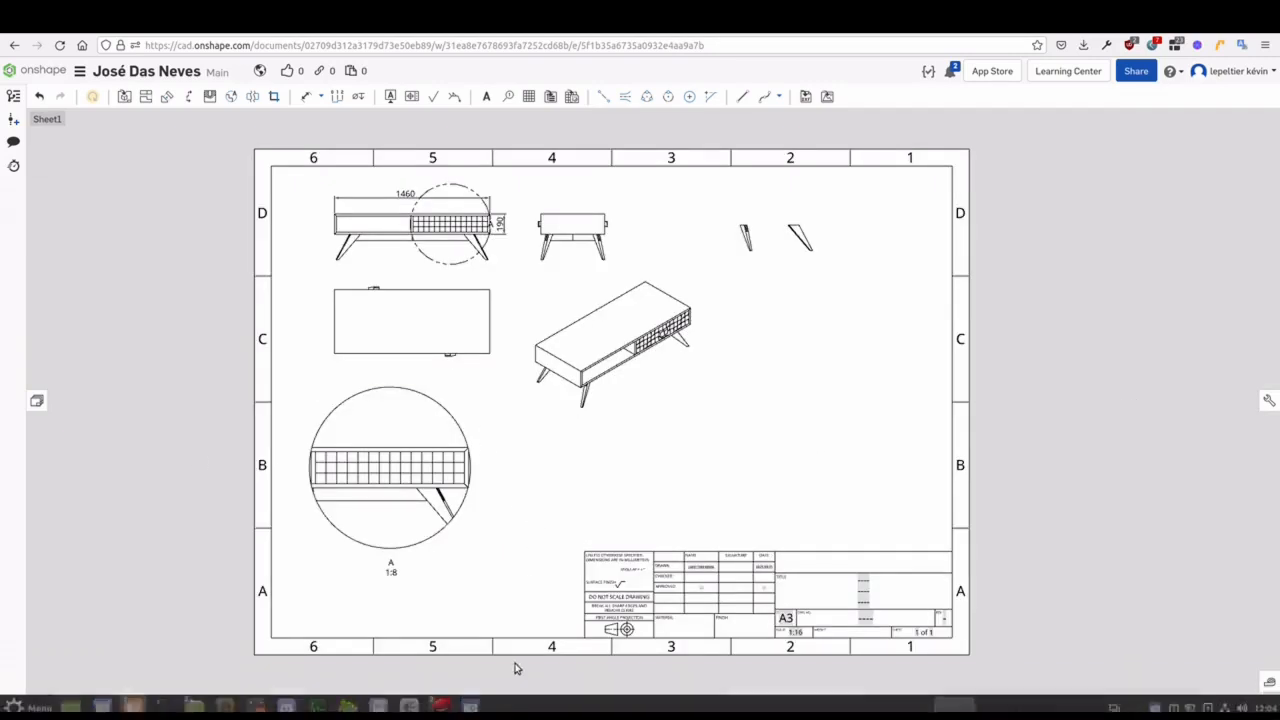
Open Assembly 1 and look over the assembled furniture
left_click(506, 702)
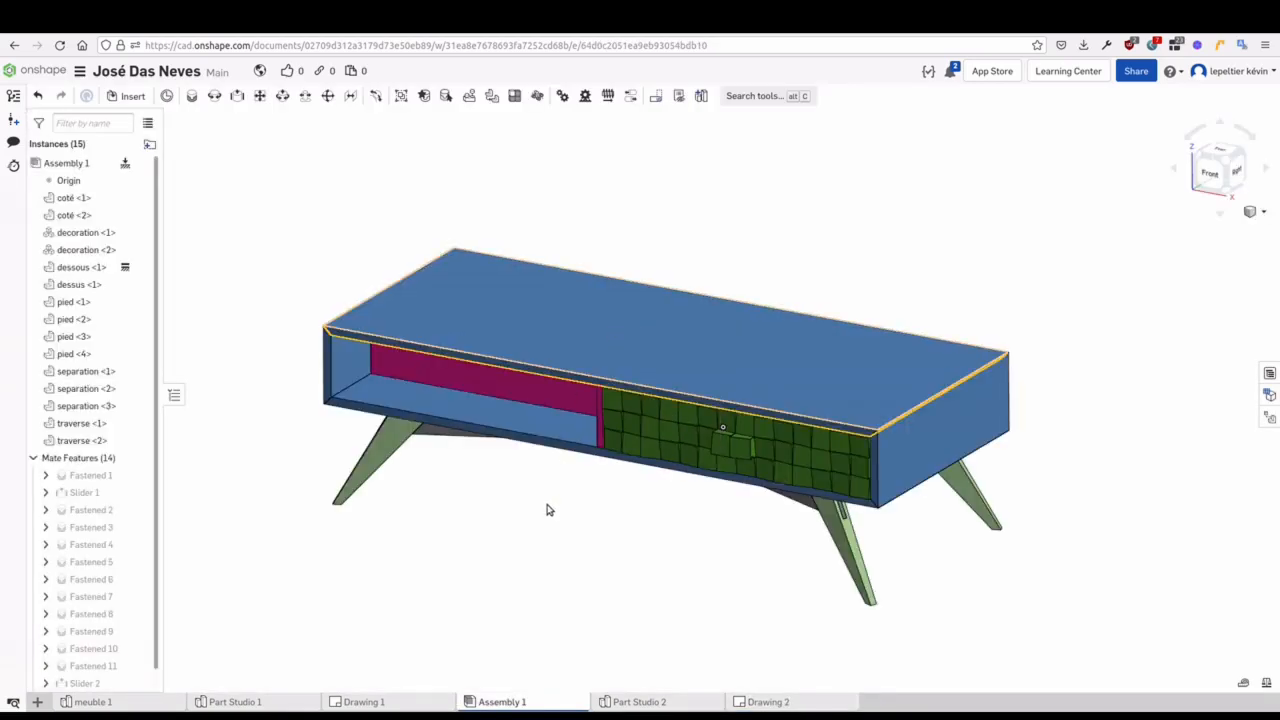
scroll(560, 530, "down", 3)
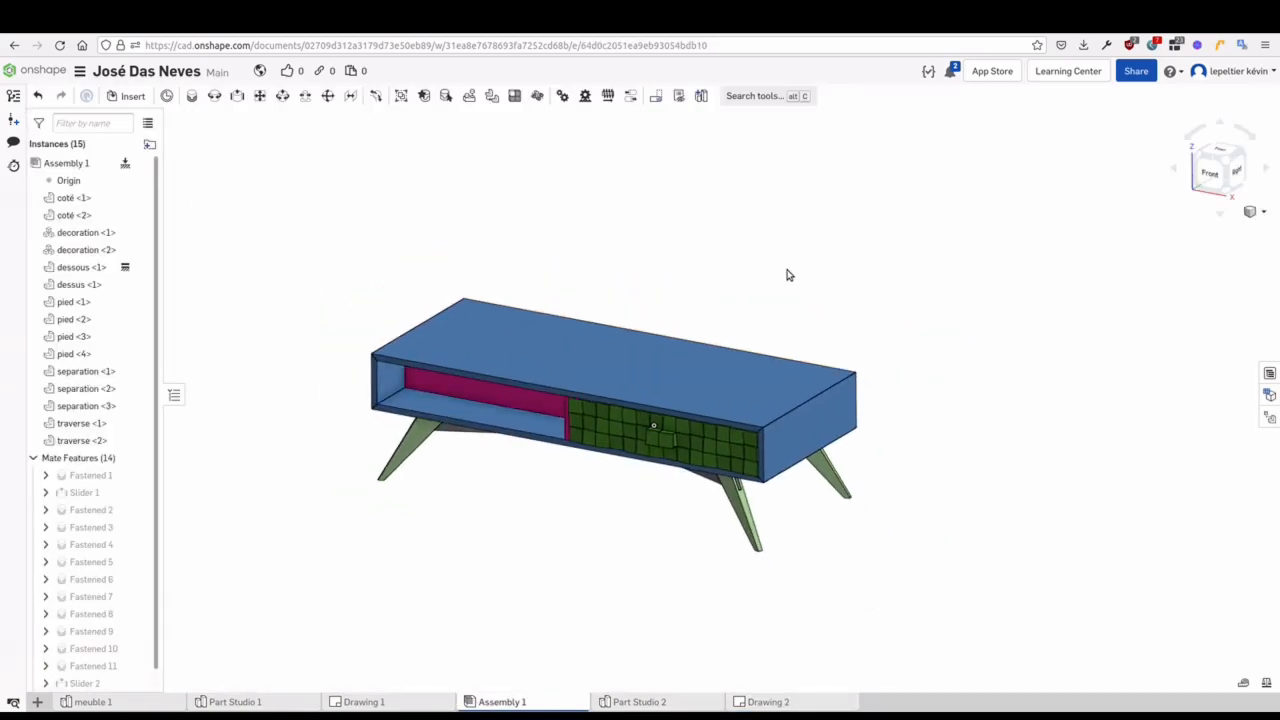
scroll(480, 588, "up", 2)
scroll(420, 429, "down", 2)
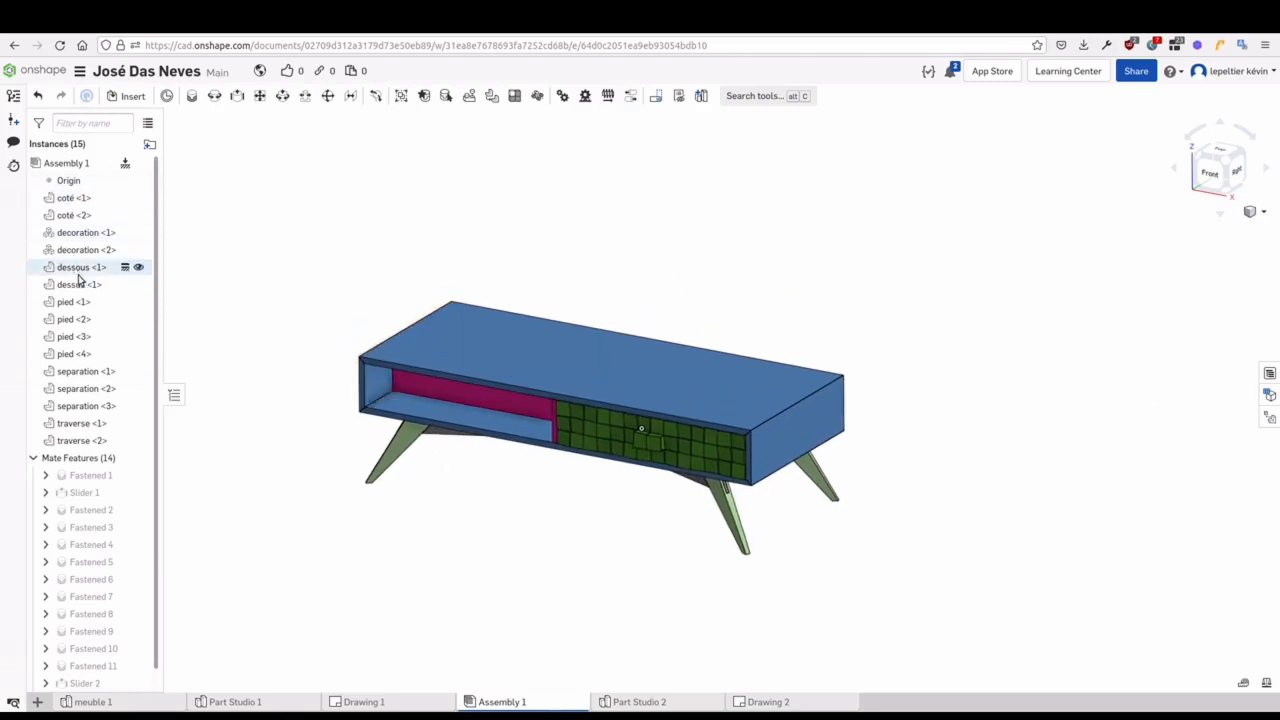
Slide the block facade out of its front opening and lift the top panel (dessus) off the furniture body
mouse_move(490, 544)
middle_mouse_down()
mouse_move(494, 559)
mouse_move(509, 541)
middle_mouse_up()
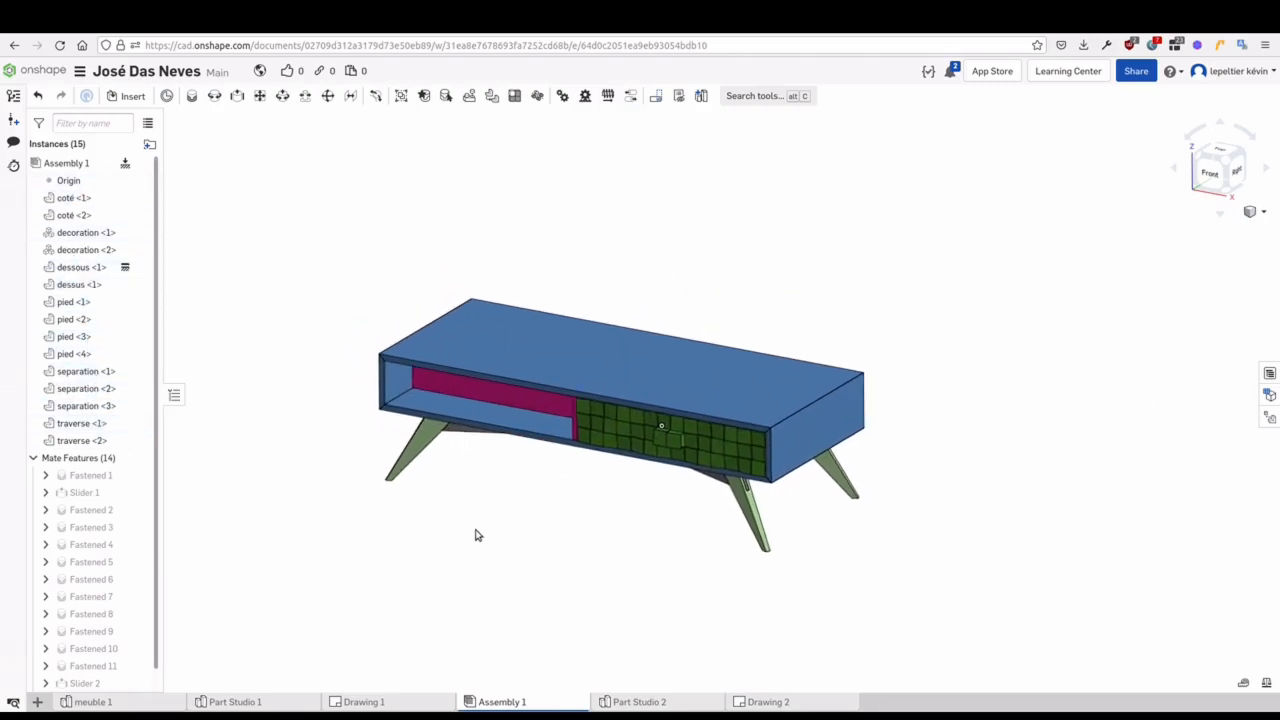
right_click_drag(477, 533, 491, 540)
scroll(545, 523, "up", 2)
middle_click_drag(536, 484, 510, 500)
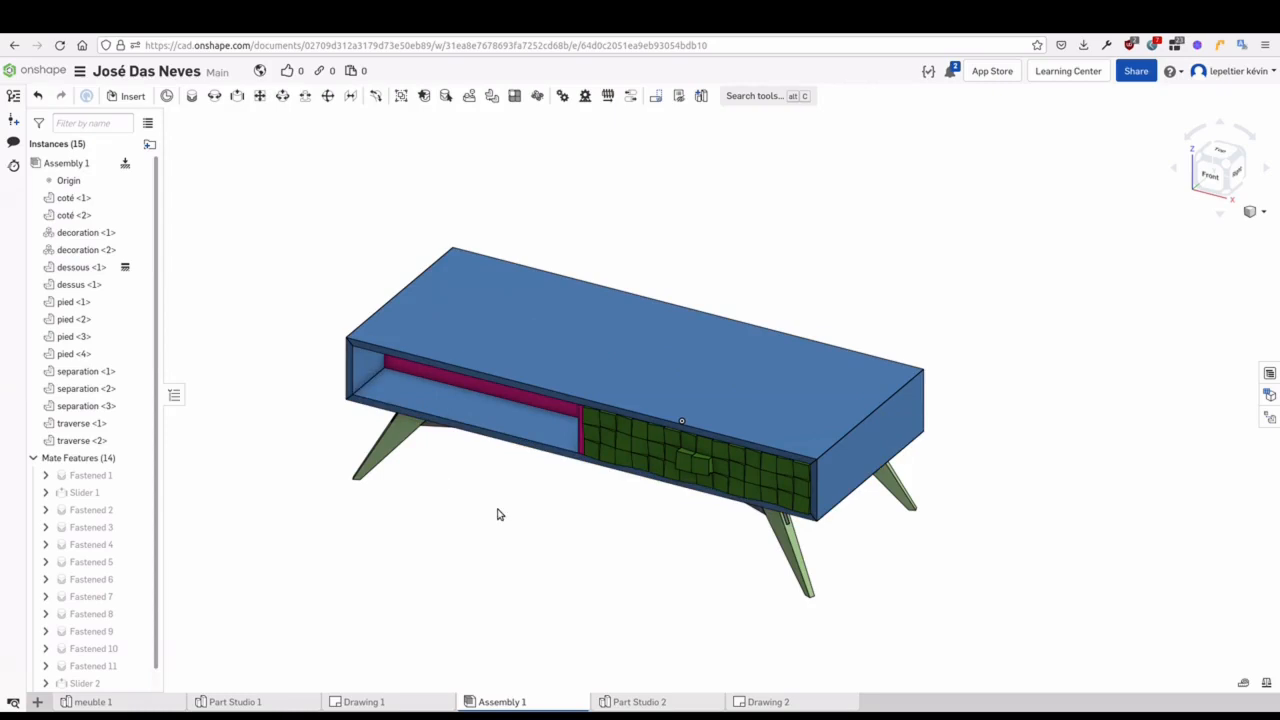
left_click_drag(577, 540, 608, 528)
left_click_drag(621, 307, 668, 254)
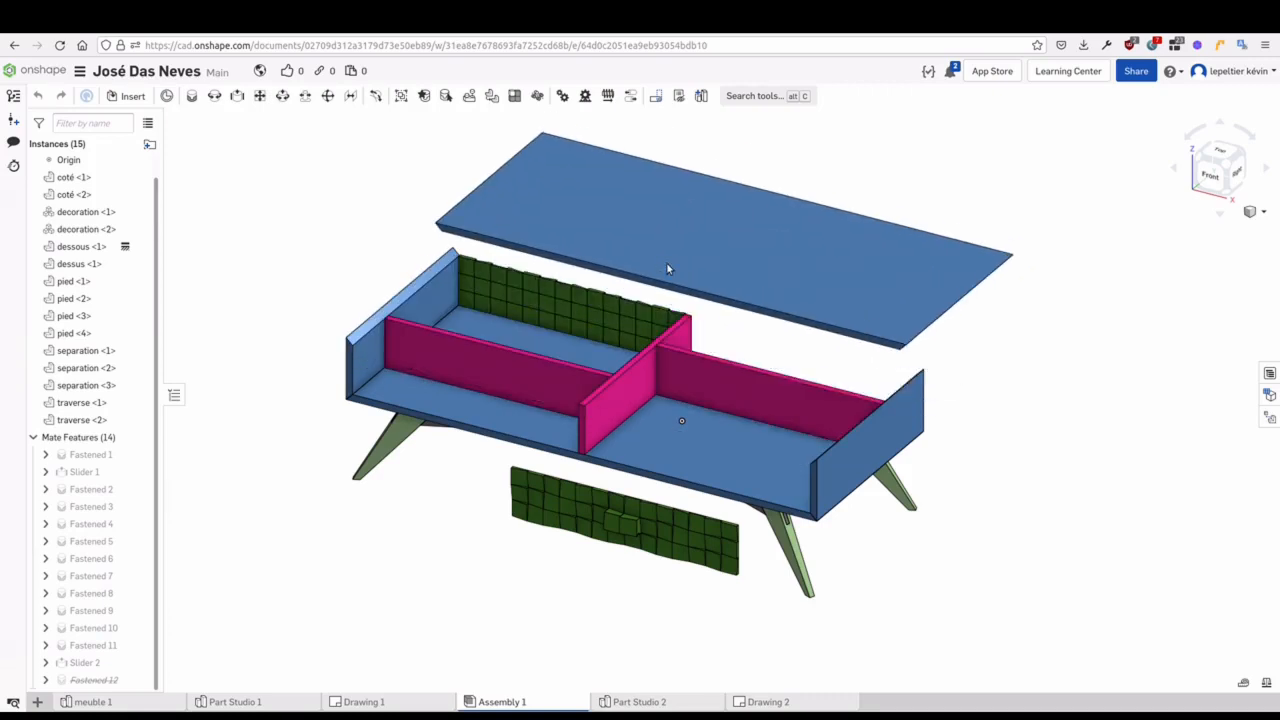
Move the freed top panel around above the body, and delete its suppressed fastened mate
middle_click_drag(490, 564, 481, 596)
left_click_drag(610, 243, 583, 243)
key("shift+1")
key("shift+7")
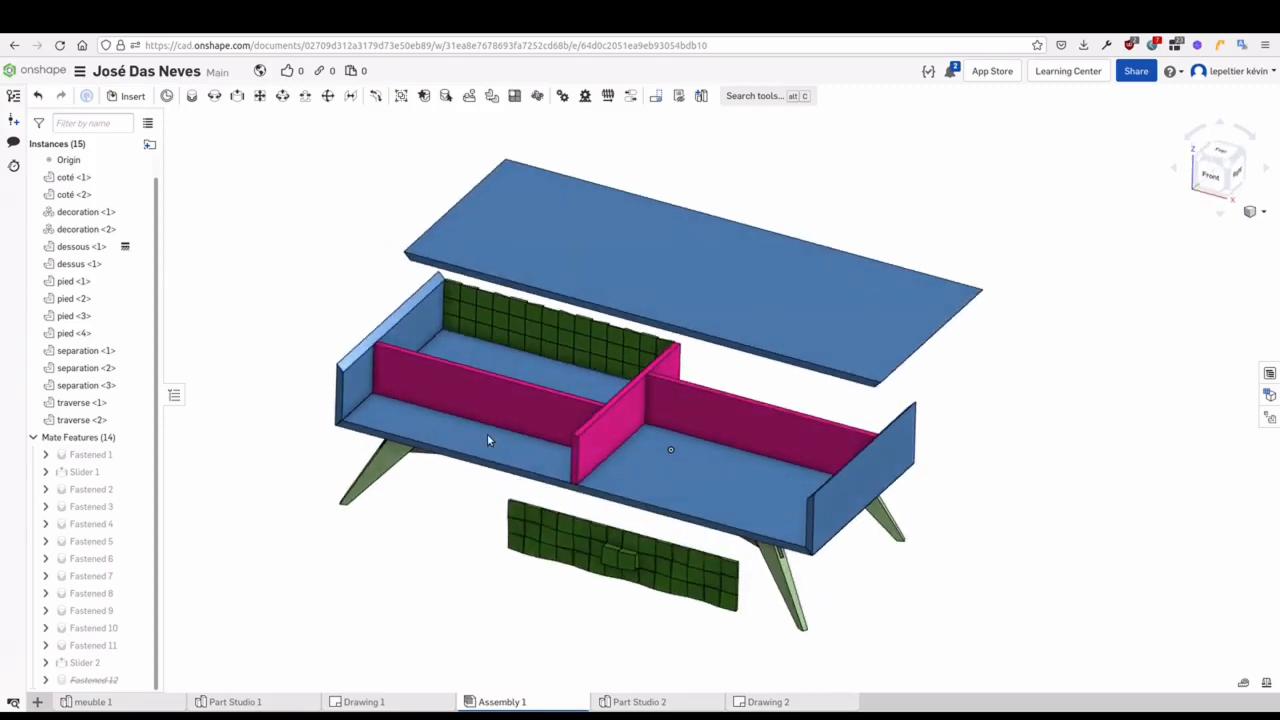
left_click_drag(491, 293, 570, 248)
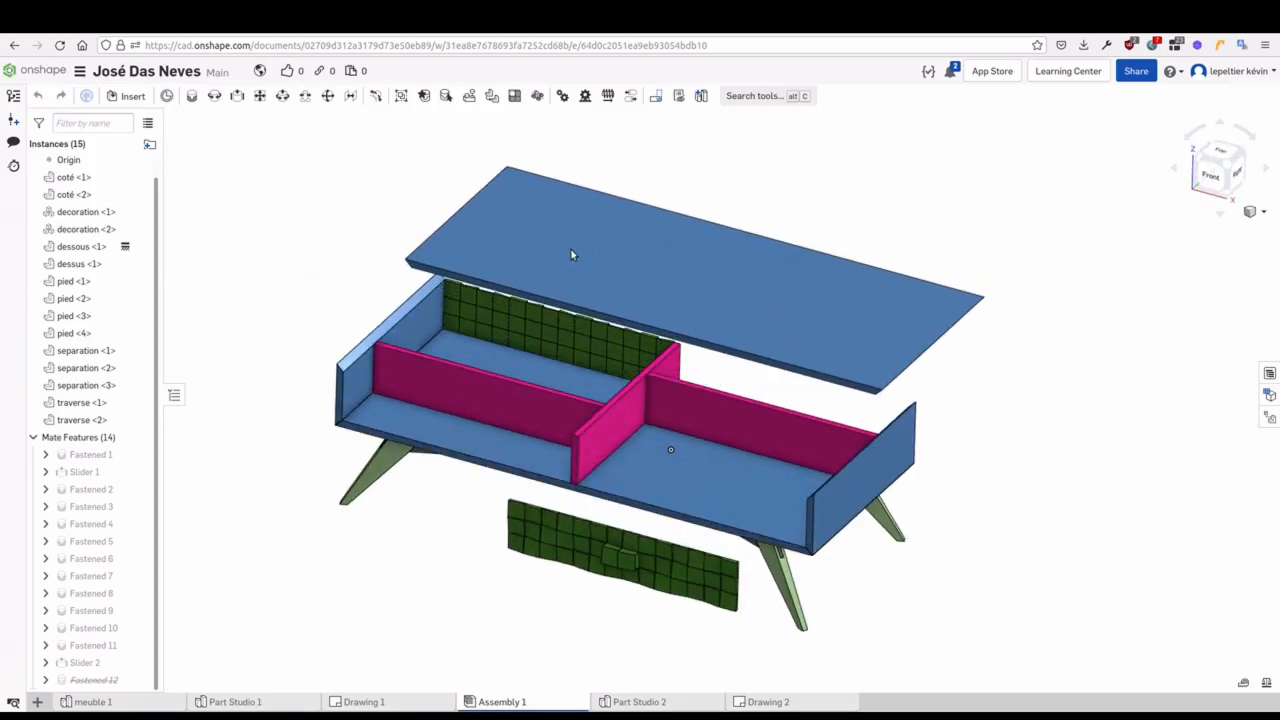
right_click_drag(471, 595, 470, 572)
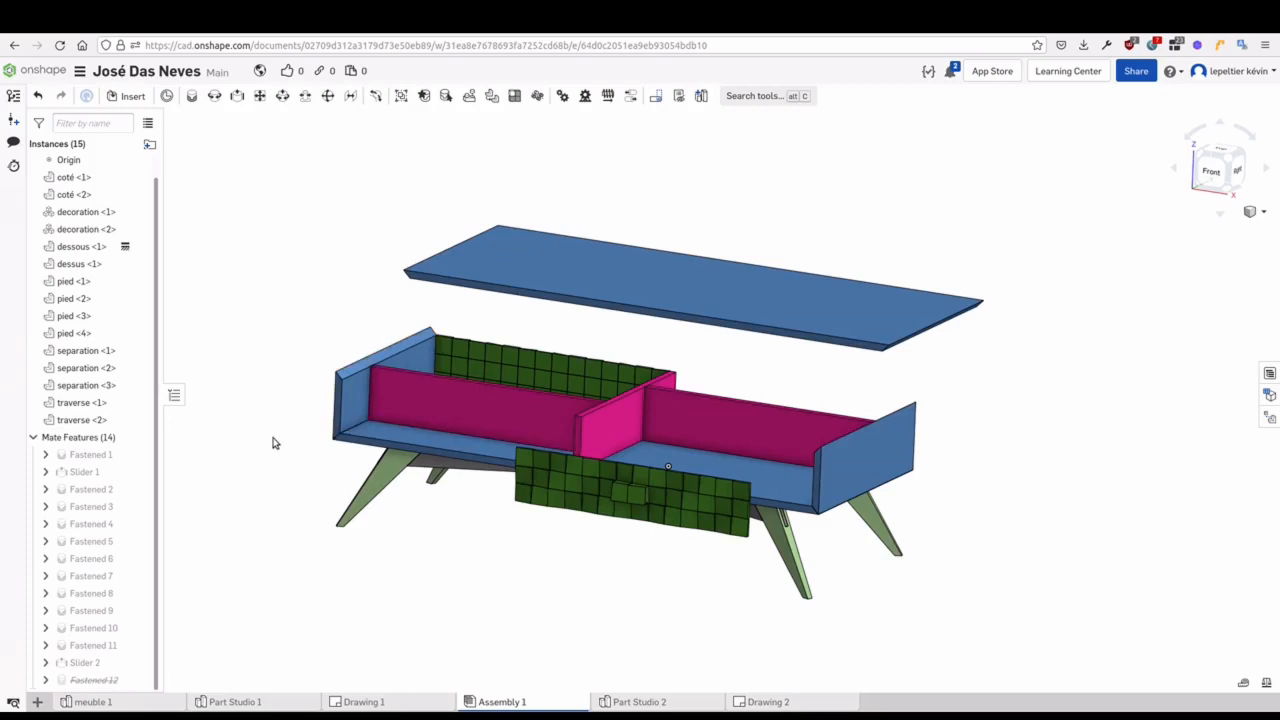
right_click(94, 680)
left_click(155, 670)
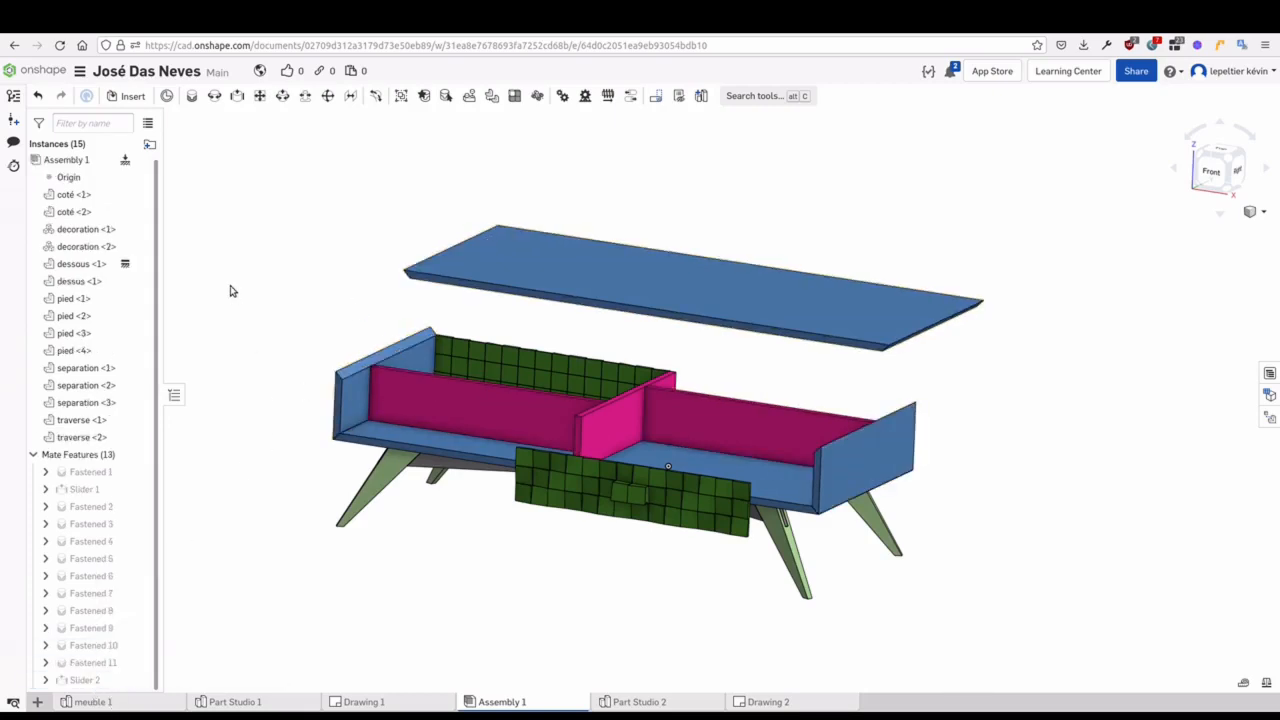
Add a fastened mate joining the mitred end face of dessus to the mitred upper face of the coté panel
left_click(195, 99)
scroll(305, 289, "up", 3)
right_click_drag(354, 340, 371, 363)
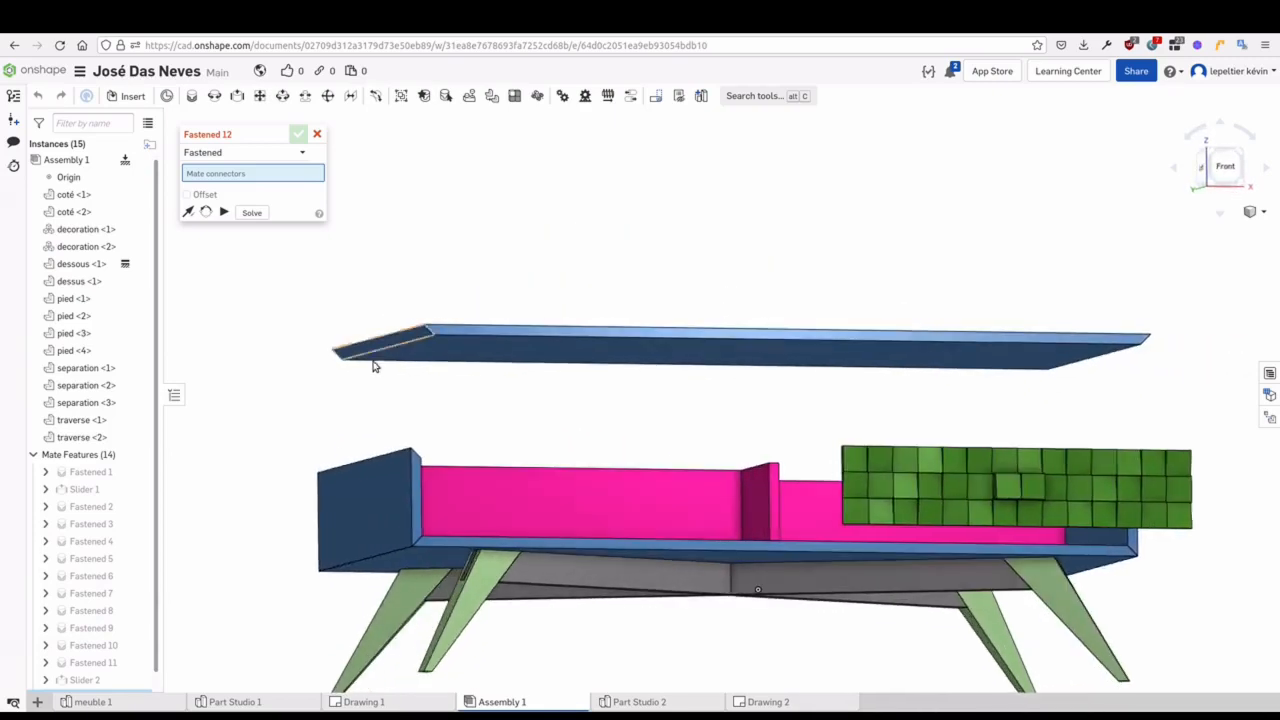
scroll(383, 317, "up", 5)
left_click(354, 308)
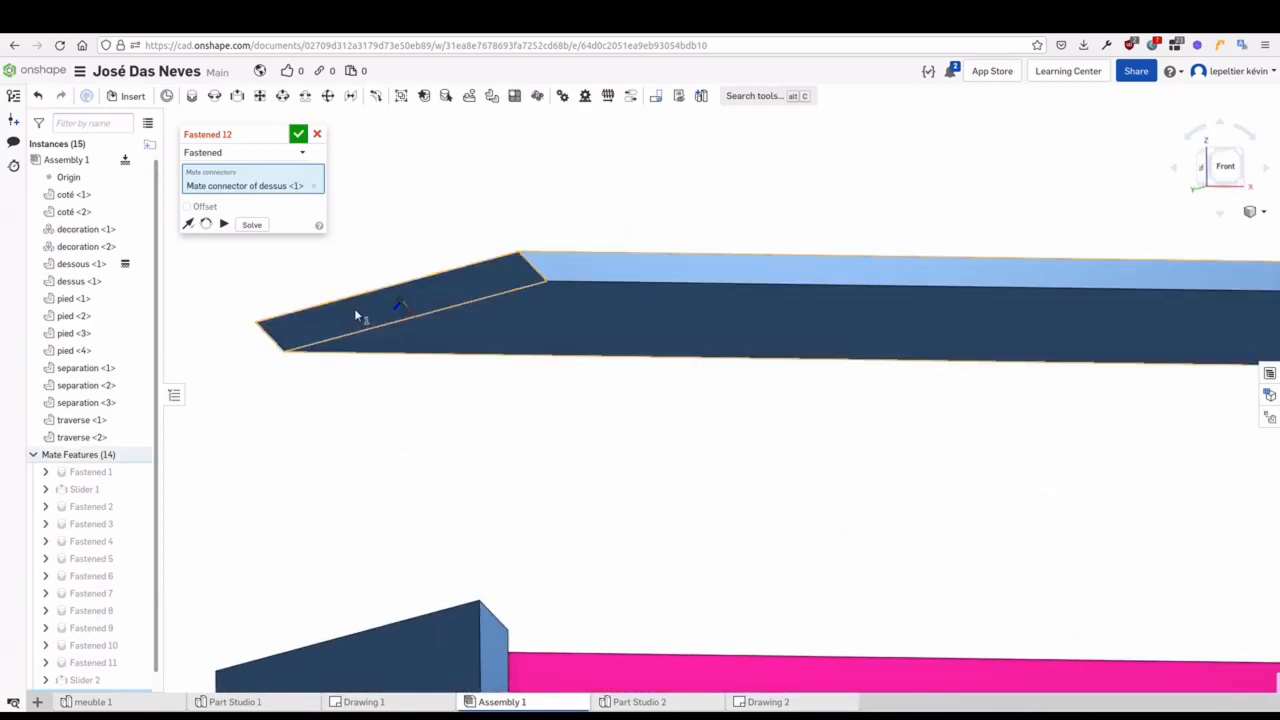
scroll(354, 308, "up", 3)
scroll(390, 322, "down", 3)
scroll(437, 297, "down", 1)
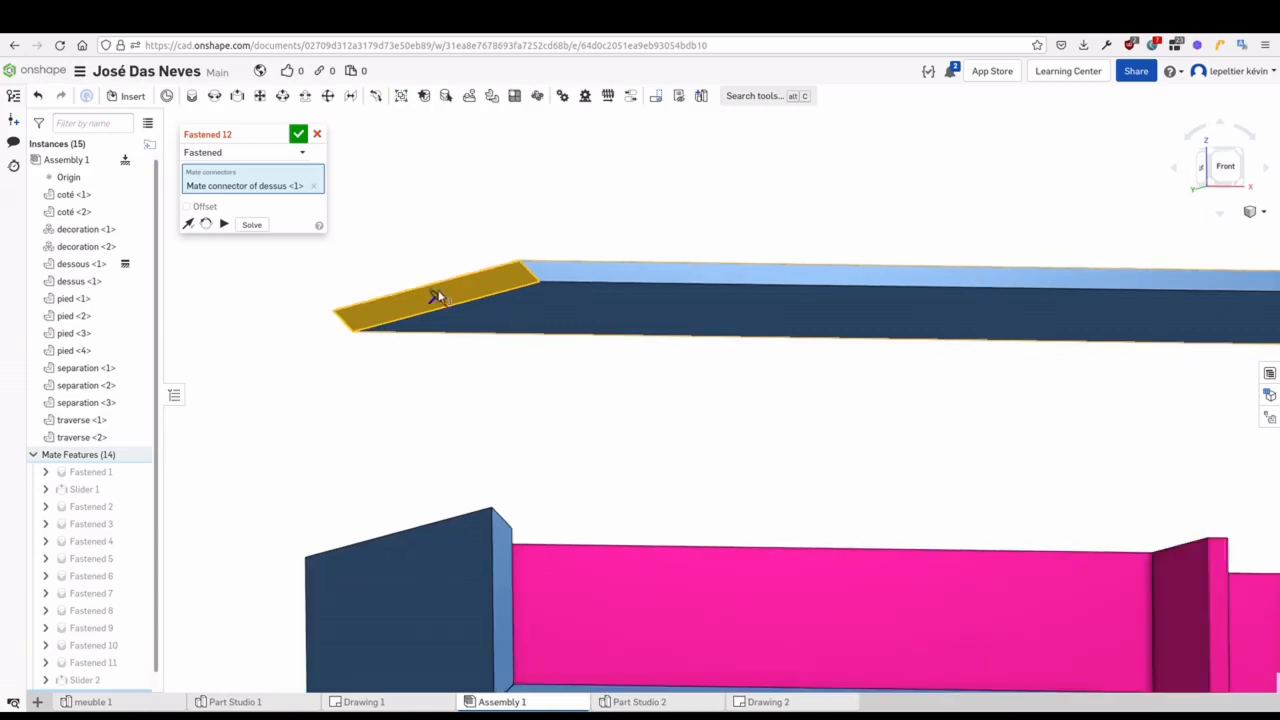
right_click_drag(513, 473, 469, 403)
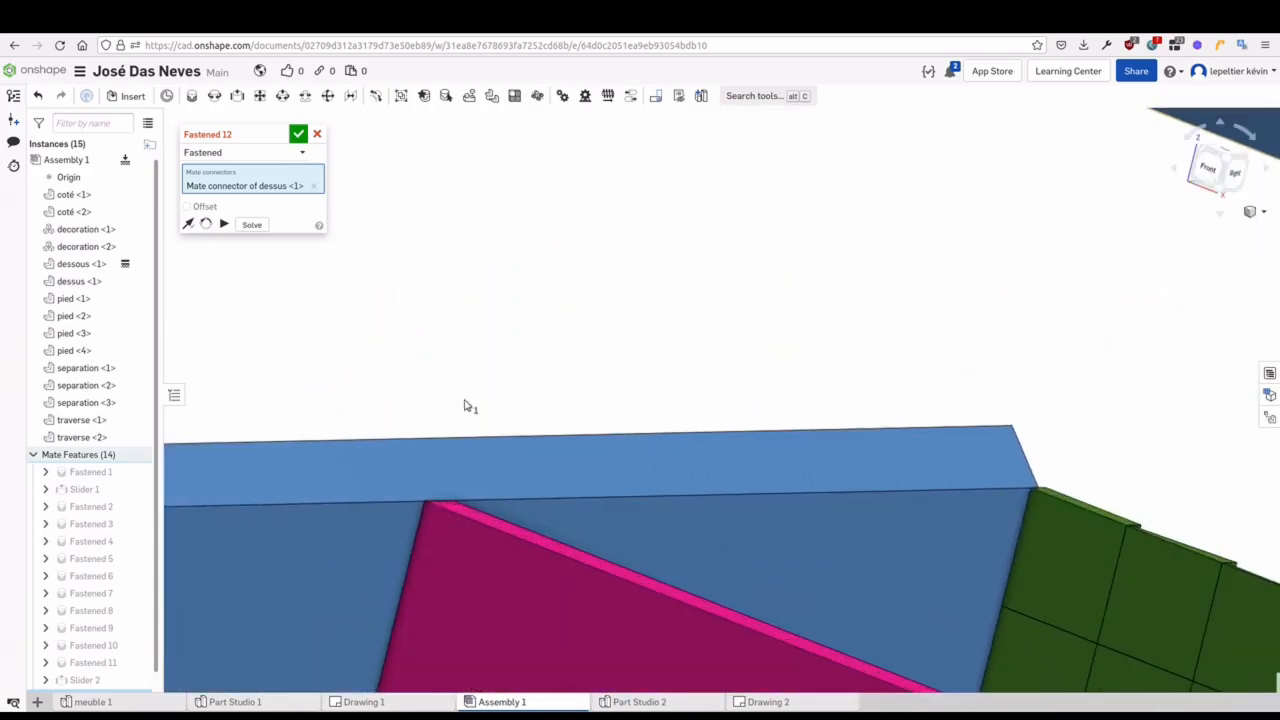
scroll(541, 464, "down", 2)
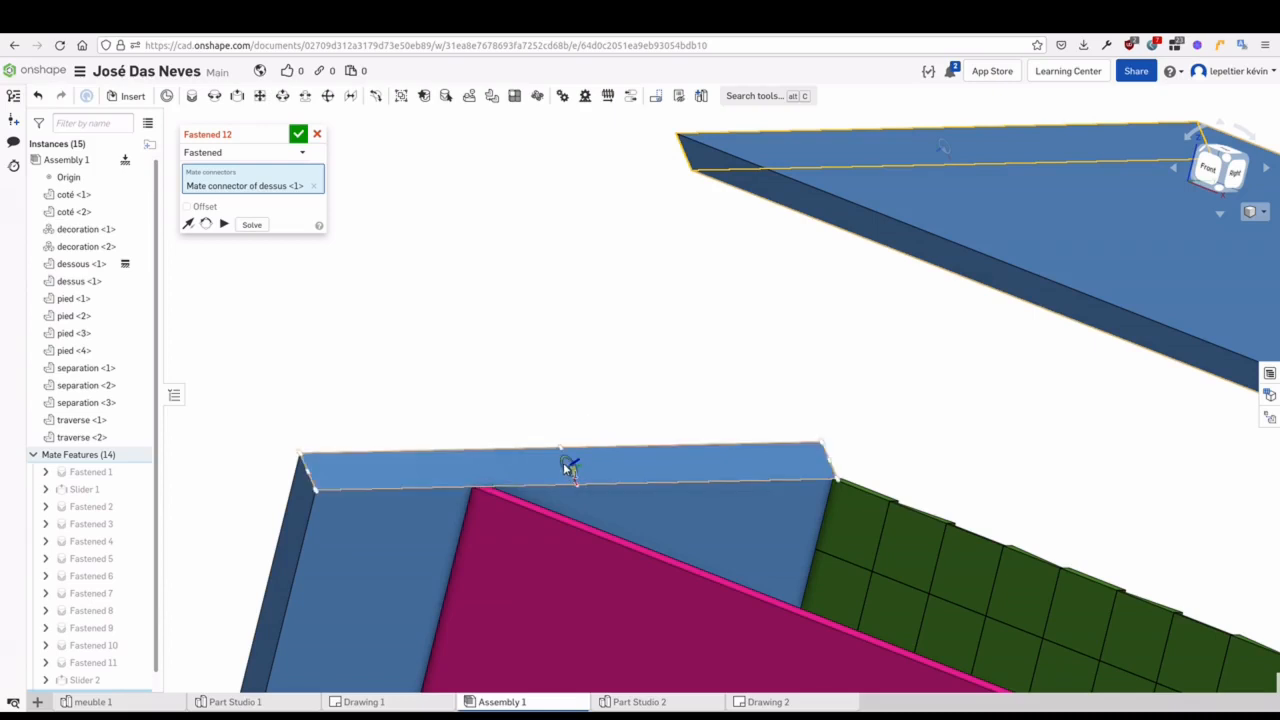
left_click(569, 466)
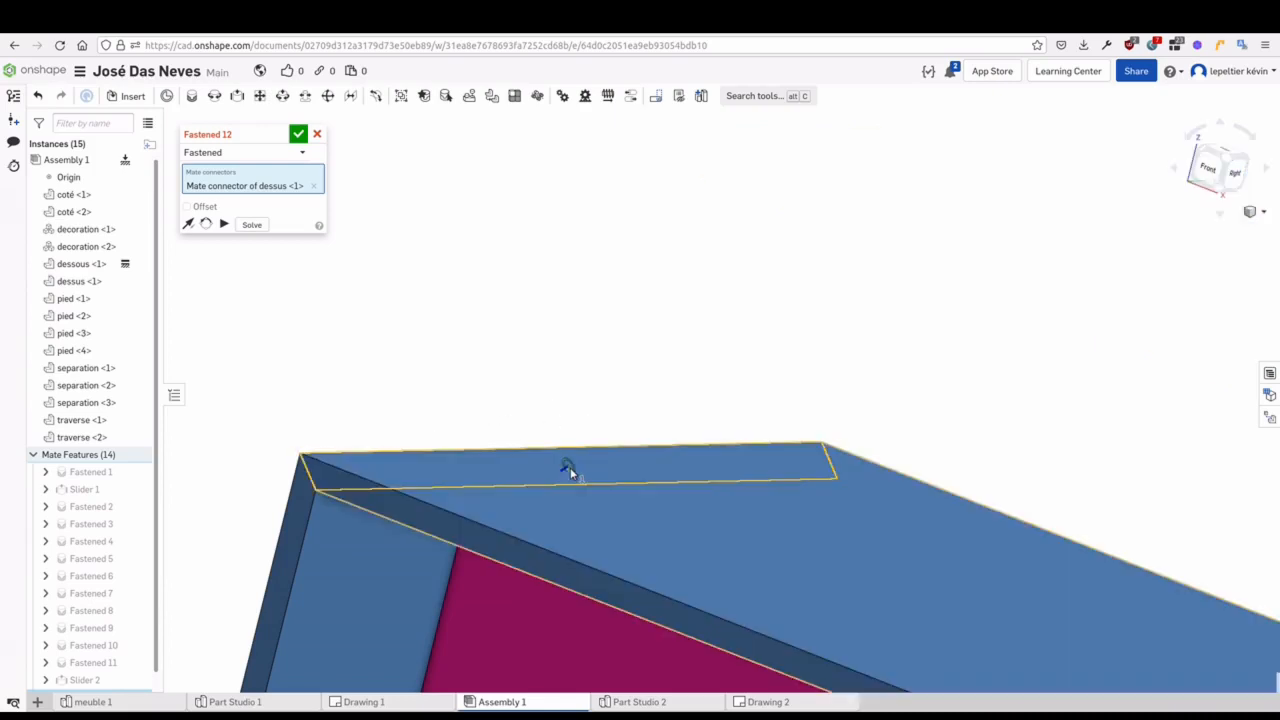
left_click(300, 138)
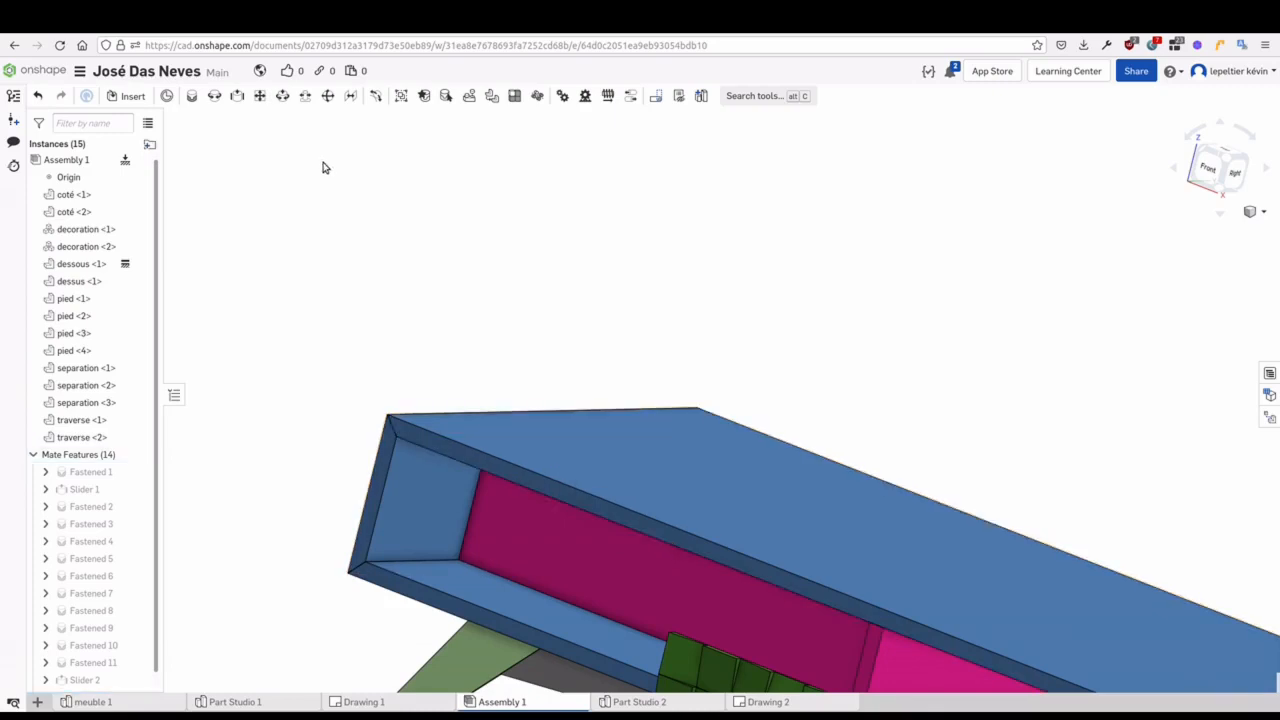
Slide the block facade back and forth in front of the furniture, and return it to its front opening
scroll(440, 245, "down", 4)
right_click_drag(459, 251, 423, 334)
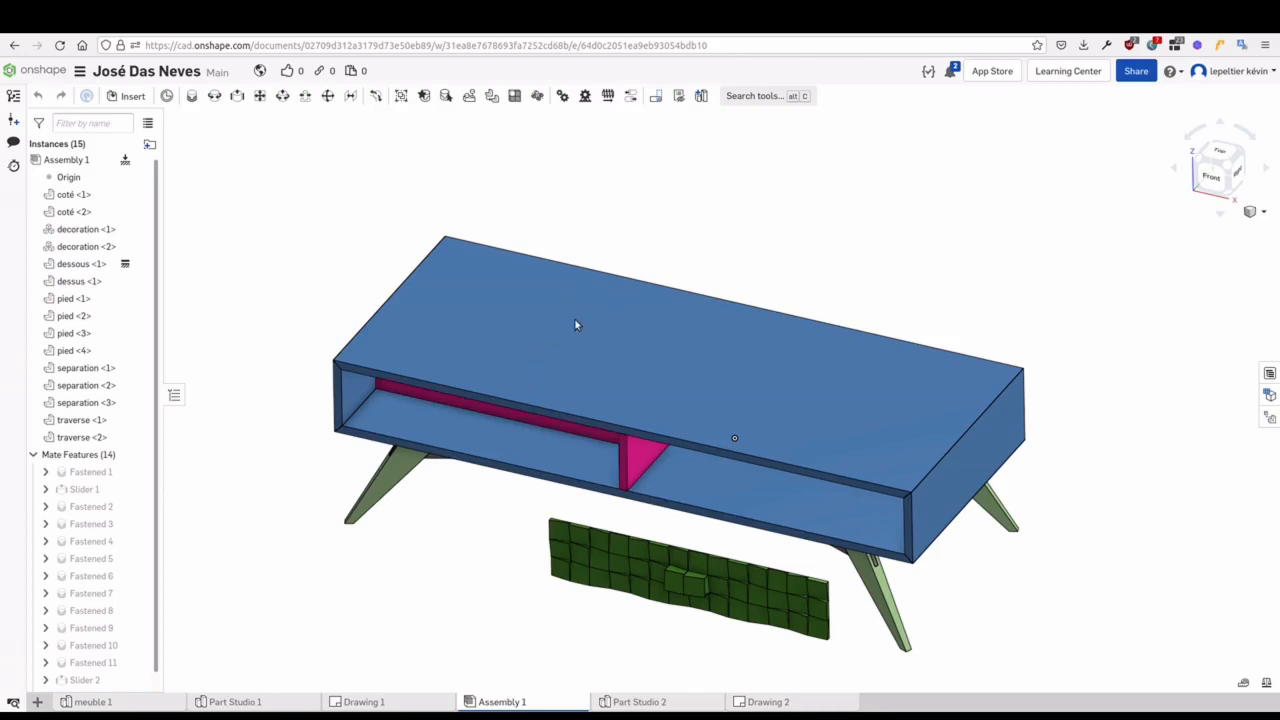
right_click_drag(449, 567, 478, 498)
left_click_drag(500, 470, 529, 500)
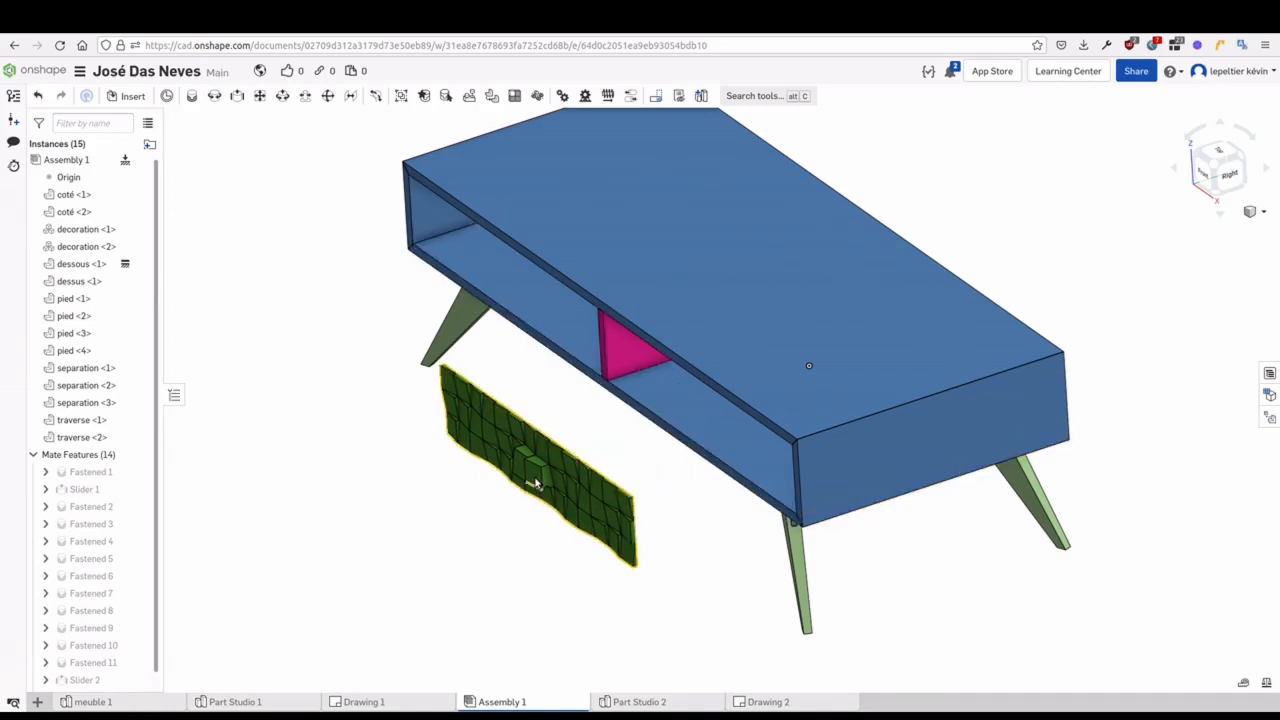
left_click_drag(509, 494, 475, 506)
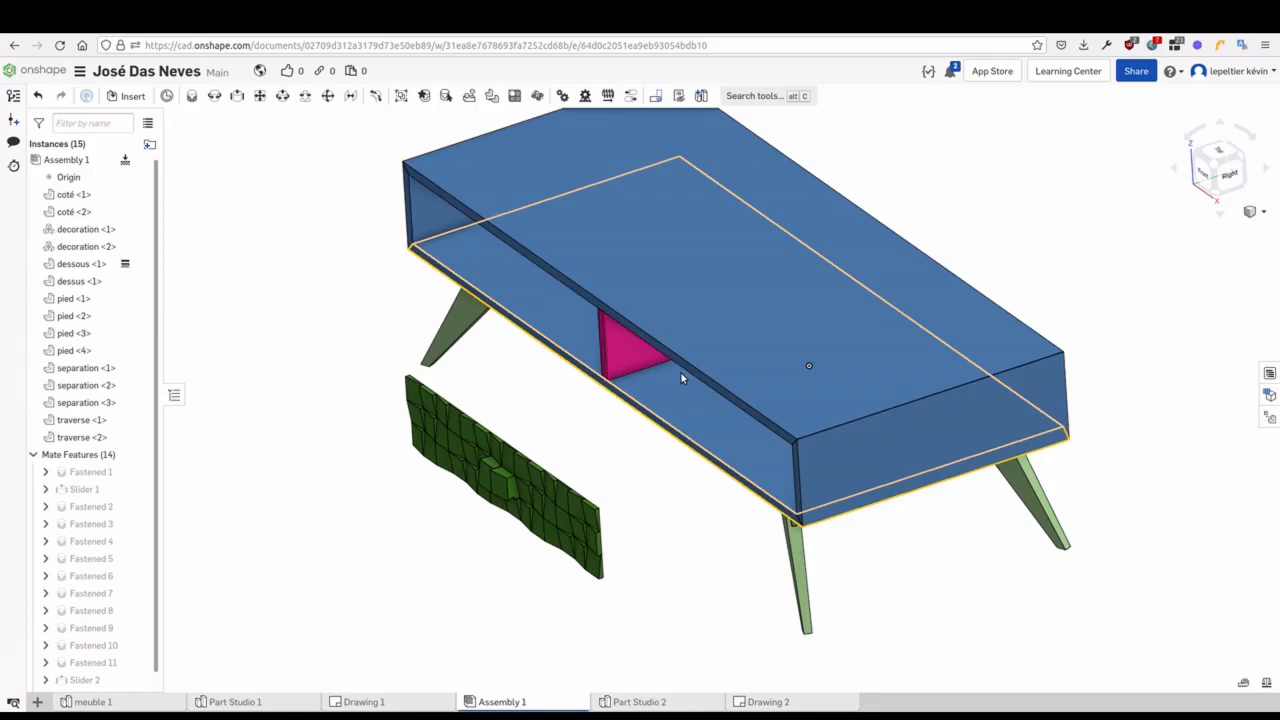
left_click_drag(492, 461, 694, 426)
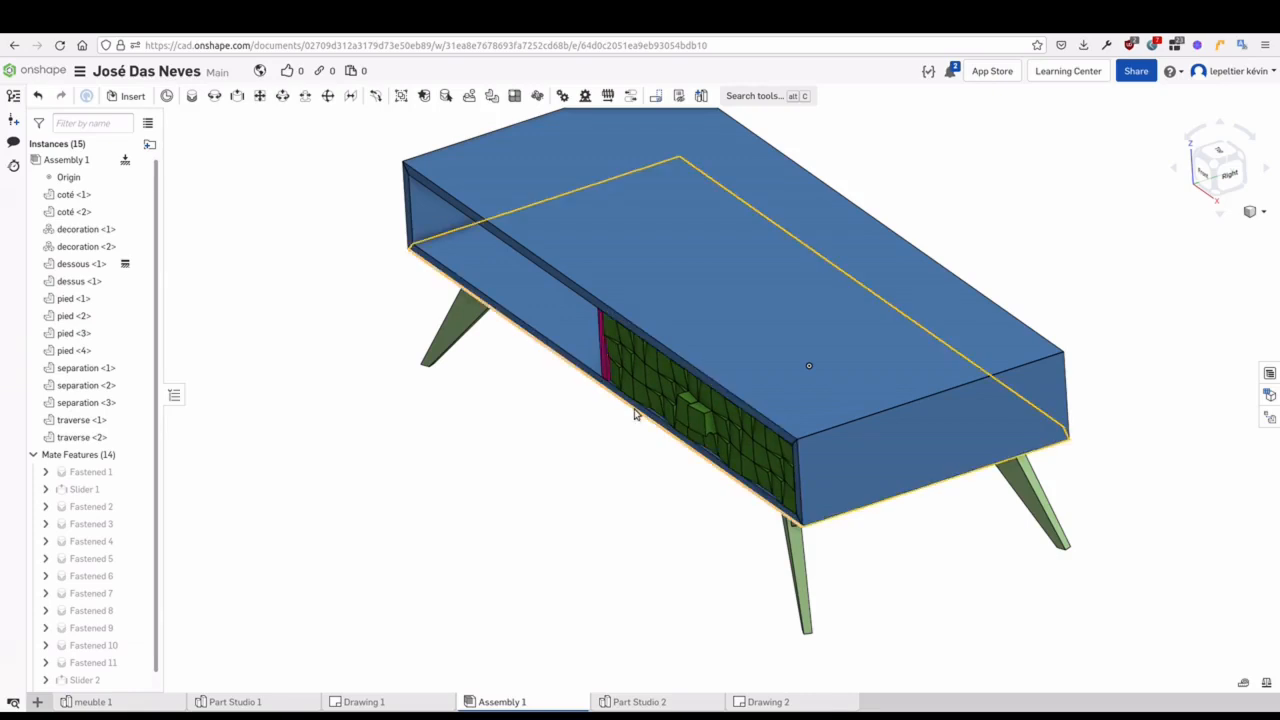
right_click_drag(541, 473, 550, 513)
scroll(548, 516, "down", 2)
right_click(567, 515)
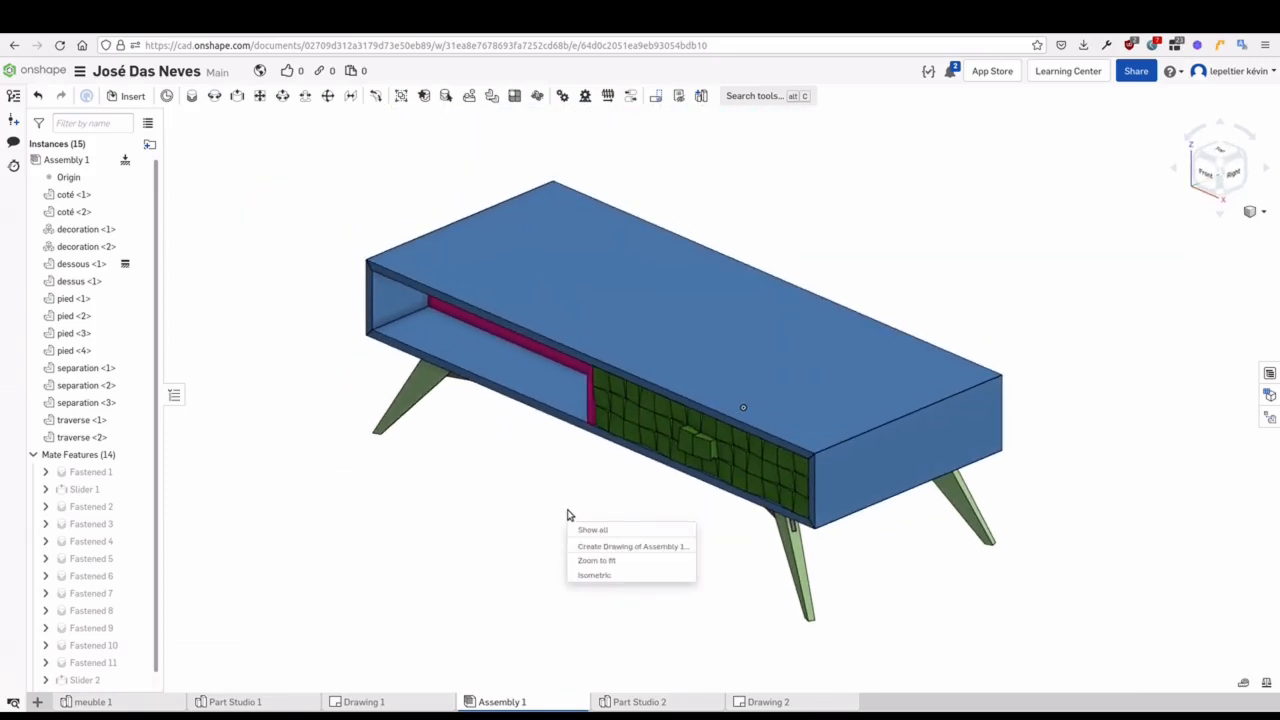
left_click(556, 481)
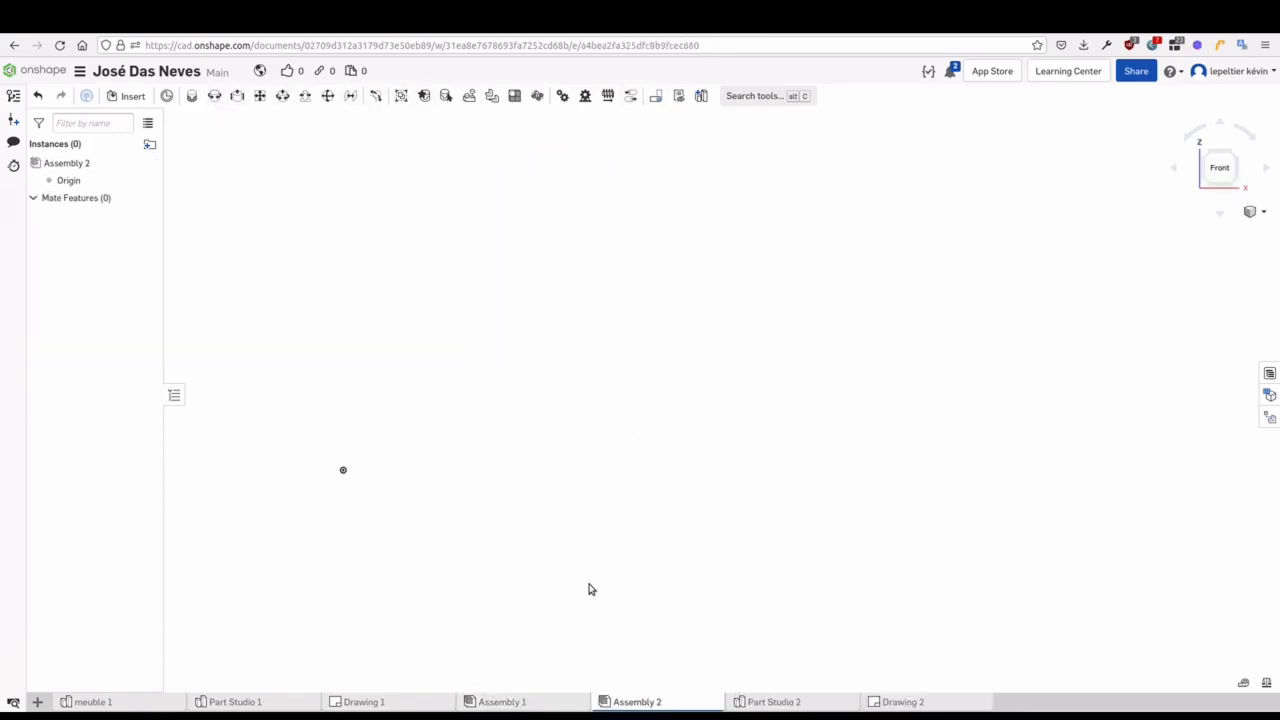
Insert dessous, dessus and two coté panels from meuble 1 into the empty Assembly 2
left_click(130, 96)
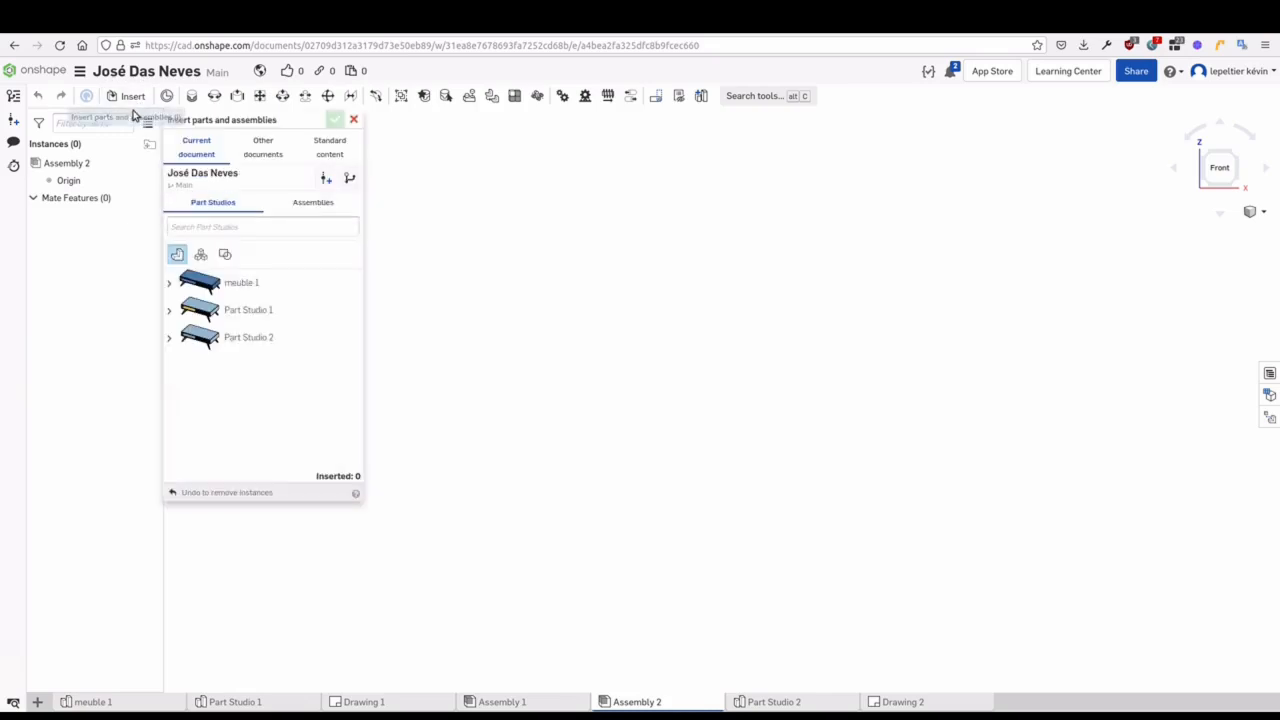
left_click(169, 284)
left_click(240, 364)
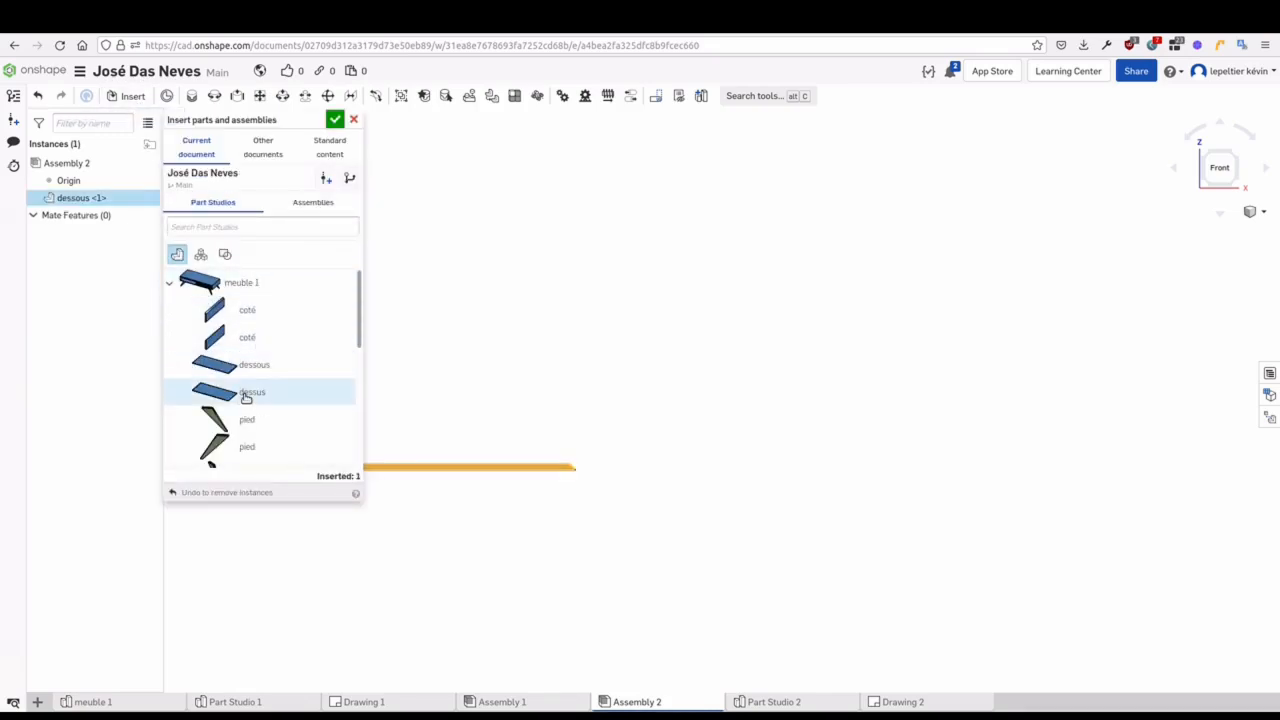
left_click(250, 392)
left_click(248, 312)
left_click(248, 312)
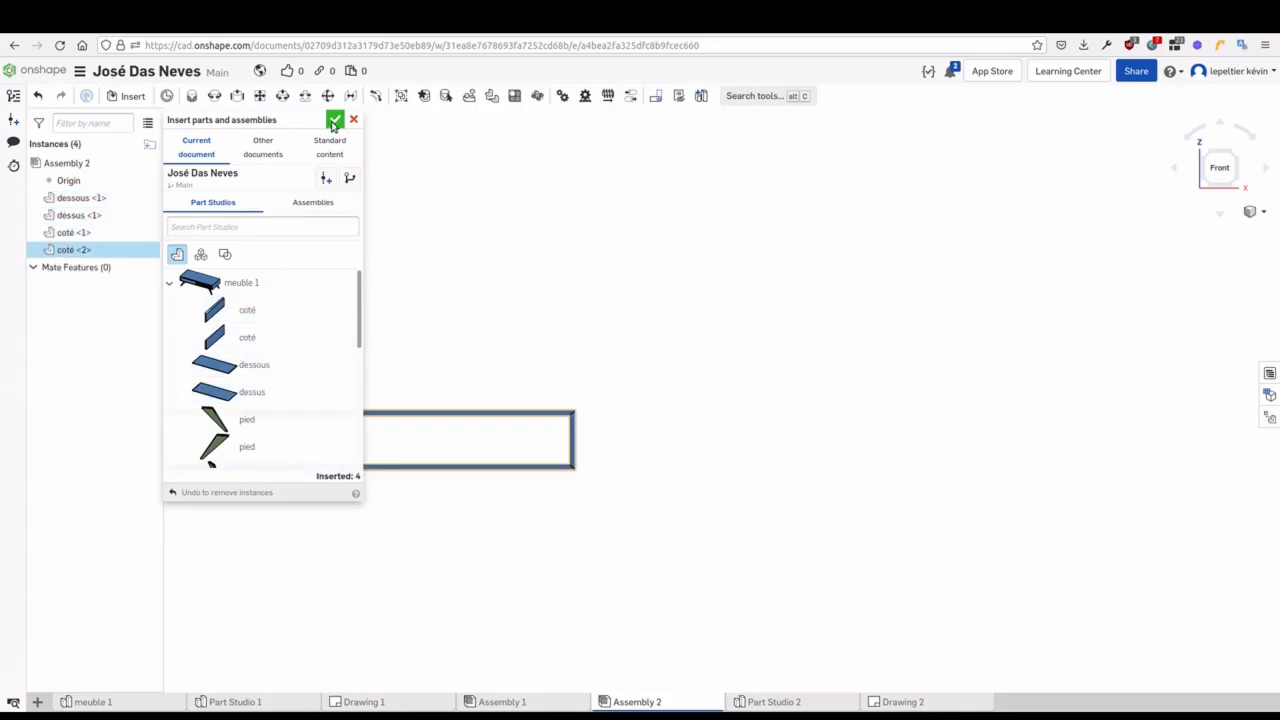
left_click(335, 119)
In the top view, move the dessus panel off the body so it lies just behind dessous
left_click(1236, 159)
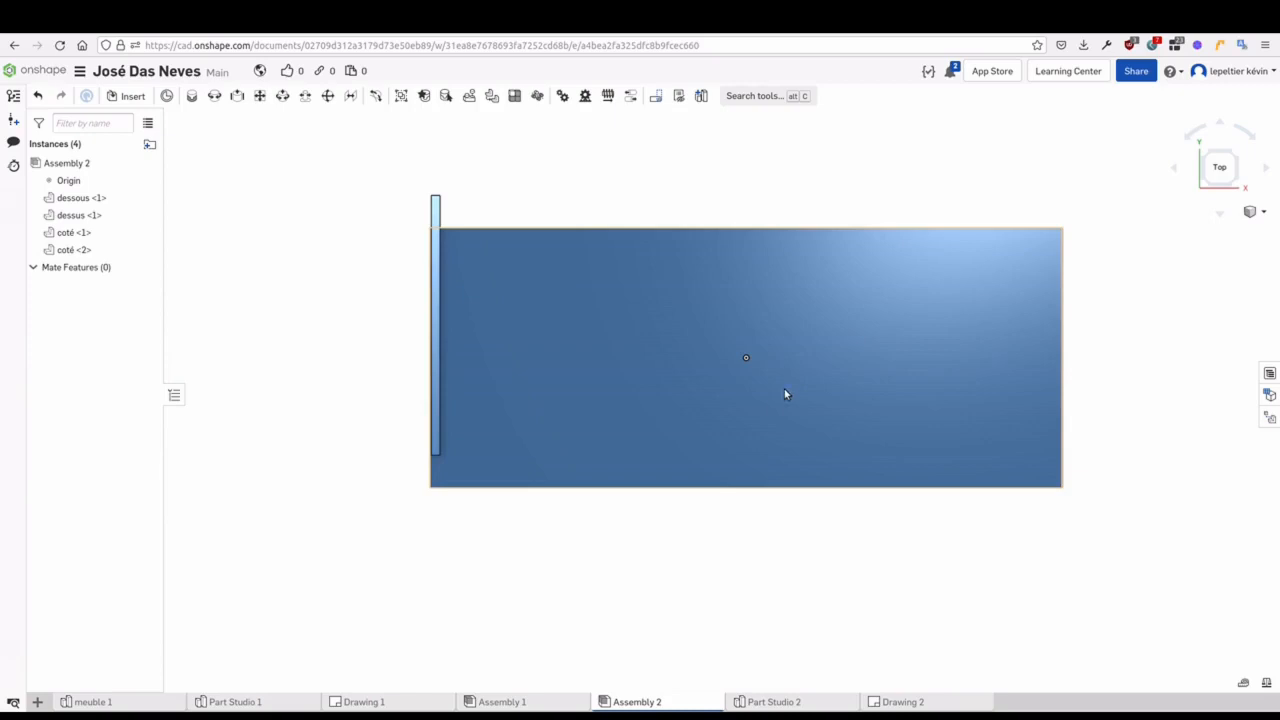
scroll(782, 391, "down", 3)
middle_click_drag(750, 429, 676, 509)
left_click_drag(677, 485, 677, 329)
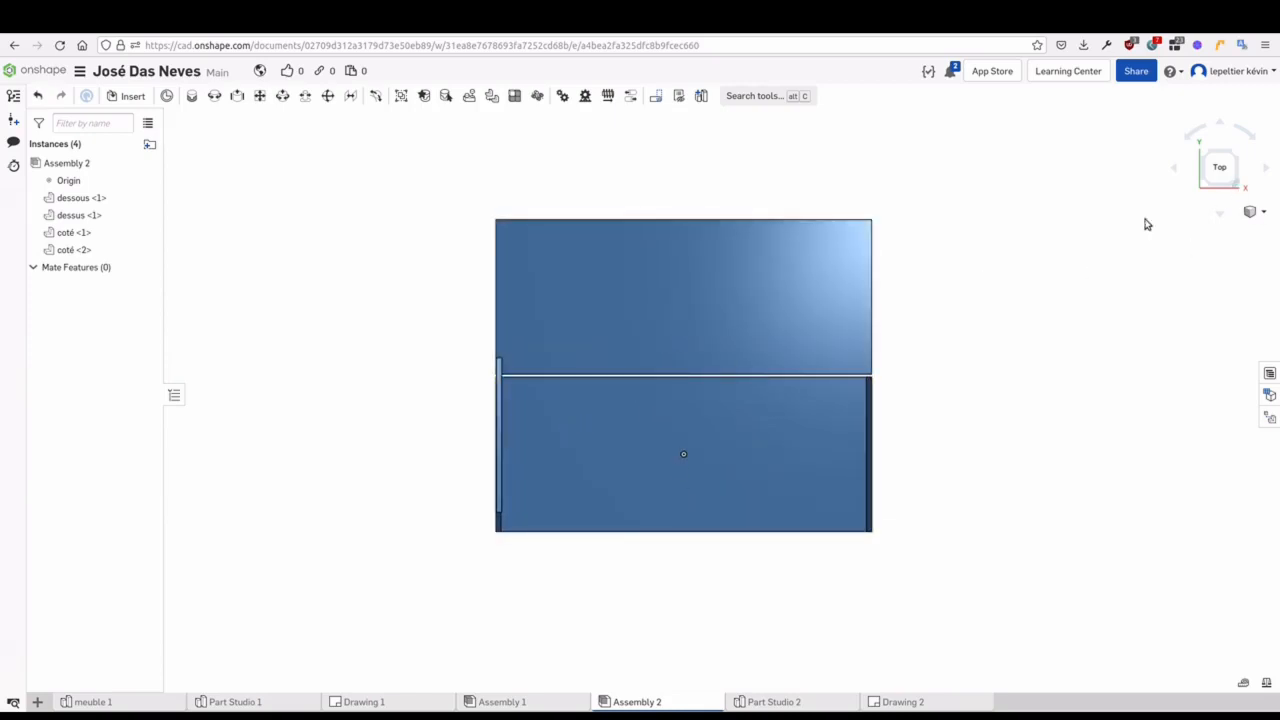
Select both coté panels and rotate them from upright to lying flat
left_click(1236, 184)
left_click(351, 348)
left_click(952, 544)
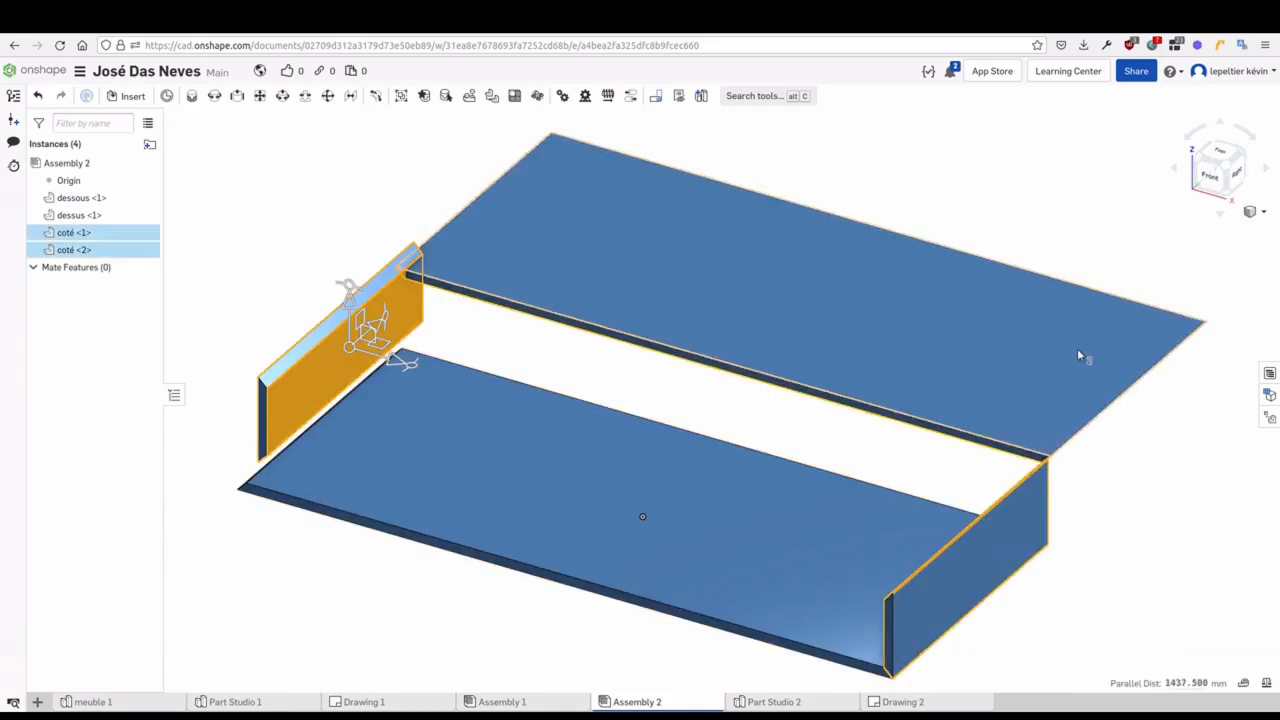
scroll(764, 380, "down", 3)
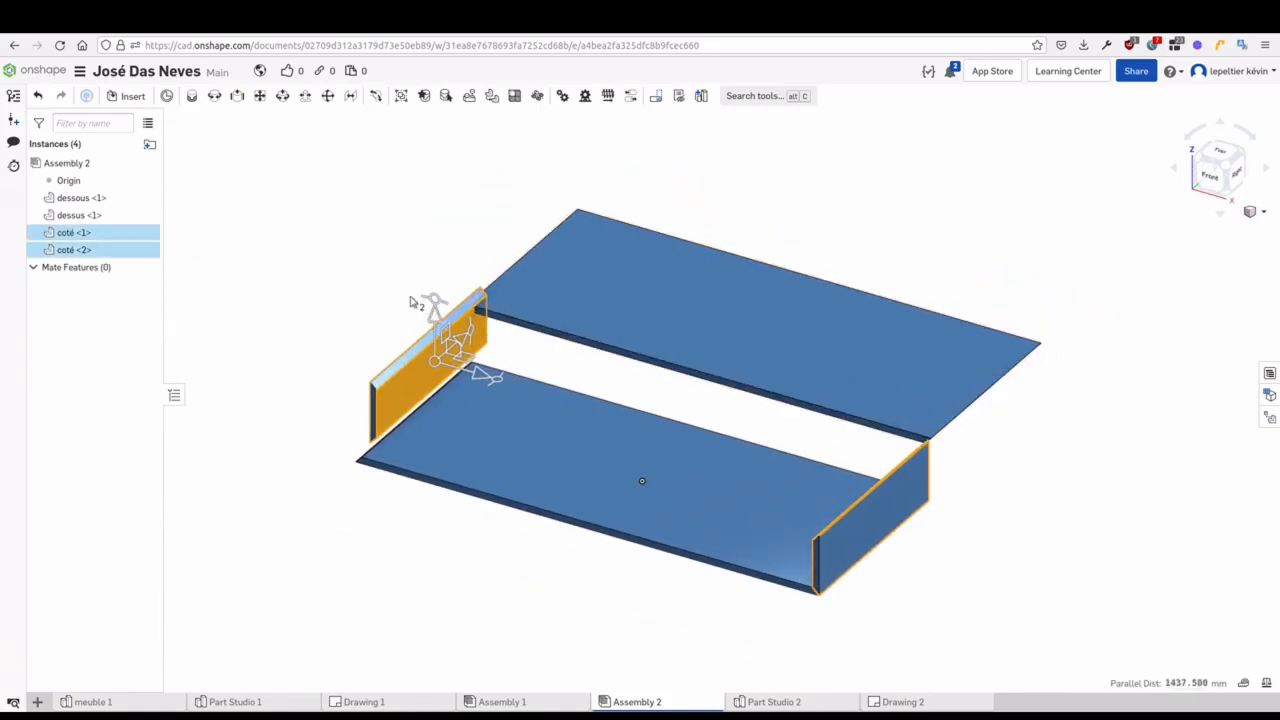
left_click_drag(421, 300, 562, 369)
In the top view, lay the two flat coté panels out beside the ends of the dessus and dessous panels
left_click(1223, 151)
scroll(303, 475, "down", 3)
left_click(322, 472)
left_click_drag(358, 445, 323, 329)
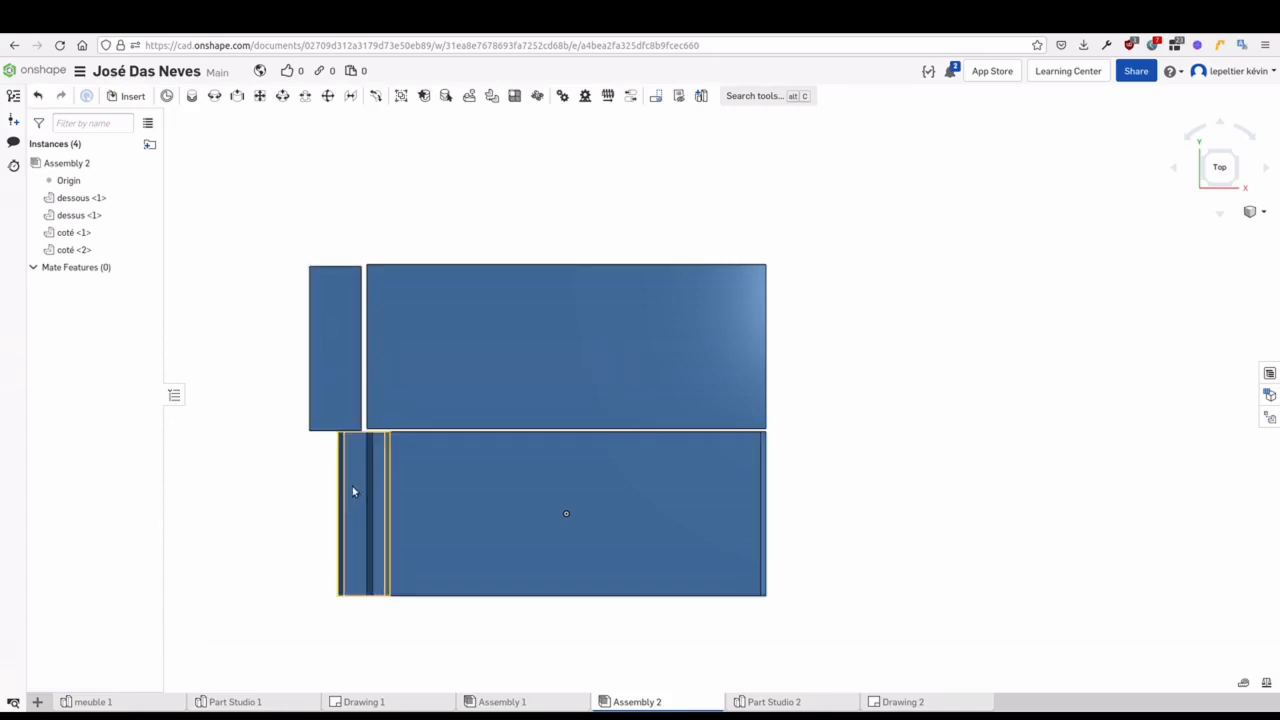
left_click_drag(329, 494, 325, 486)
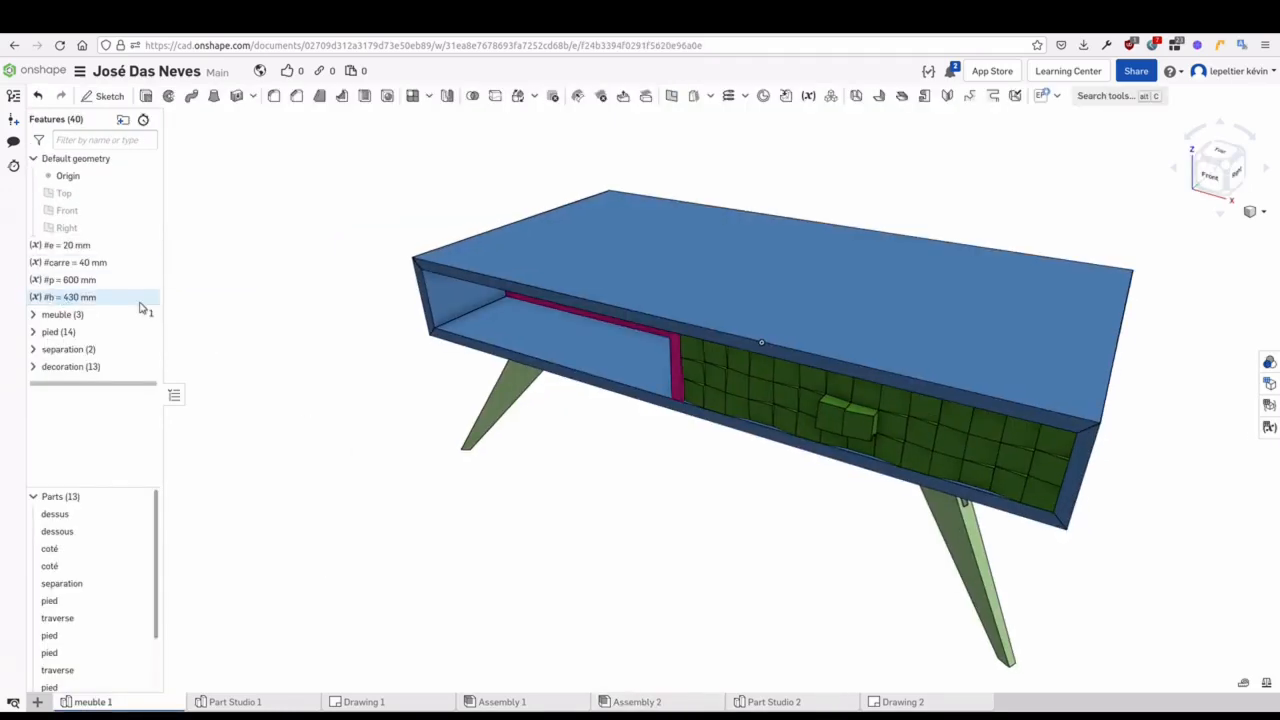
Try the variable #h of meuble 1 at 300 mm, and restore it to 430 mm
double_click(138, 299)
left_click(282, 189)
type("300")
key("Return")
left_click(1222, 194)
right_click_drag(813, 480, 797, 542)
left_click(276, 189)
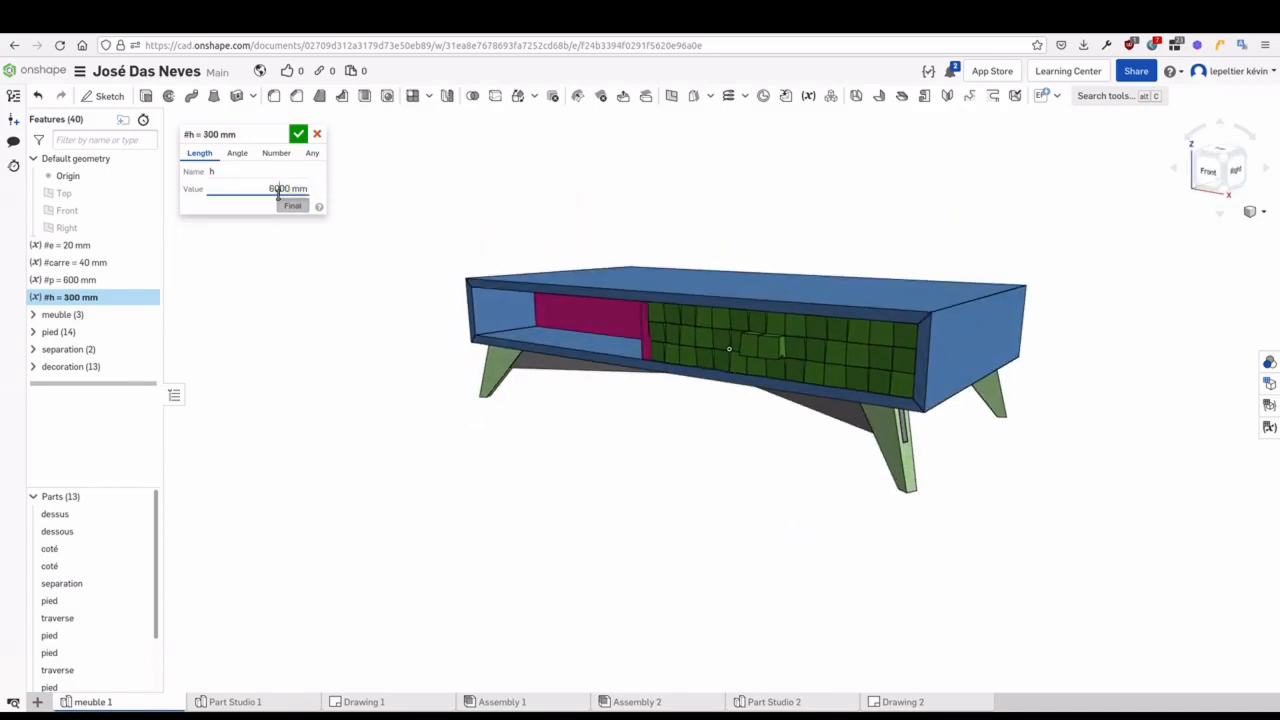
type("430")
key("Return")
Try the depth variable #p at 300 mm and at 200 mm, and inspect the narrower furniture
double_click(83, 279)
type("300")
right_click_drag(348, 426, 480, 437)
left_click(276, 190)
key("BackSpace")
type("2")
key("Return")
mouse_move(412, 462)
right_mouse_down()
mouse_move(371, 442)
mouse_move(422, 446)
right_mouse_up()
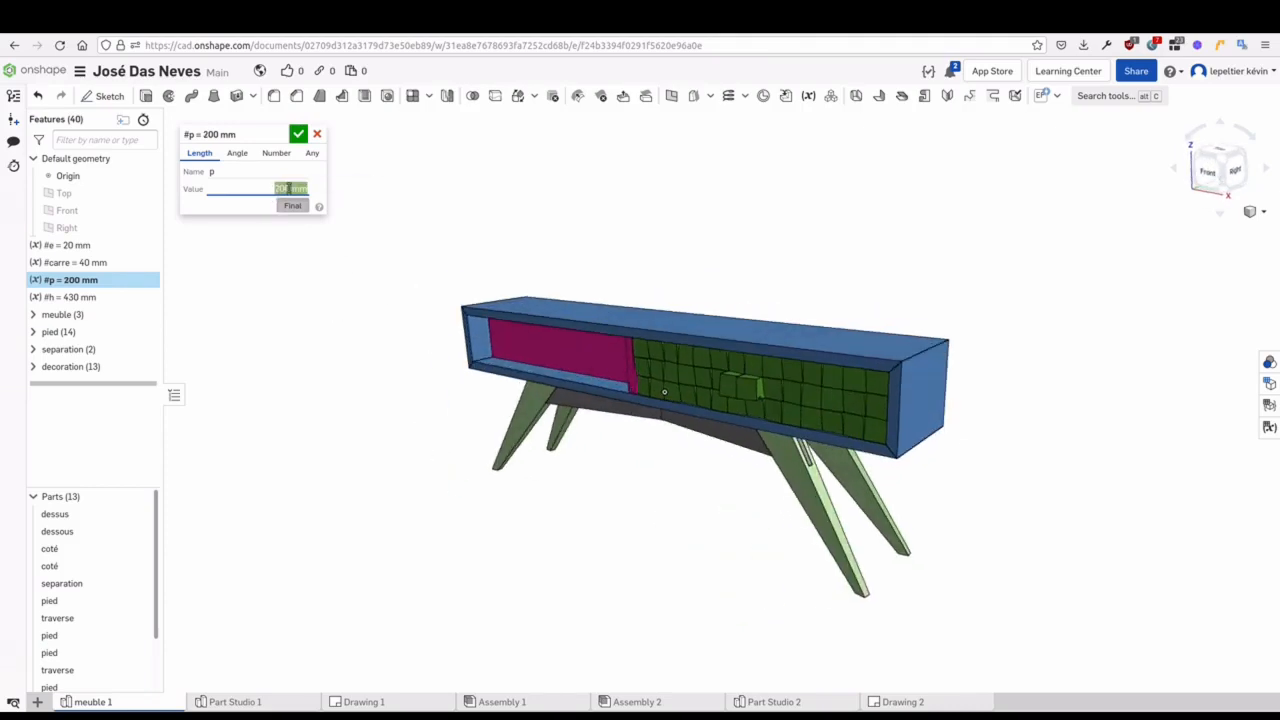
Restore the depth variable #p to 600 mm
key("Left")
key("Delete")
key("Return")
right_click_drag(388, 405, 343, 392)
left_click(298, 136)
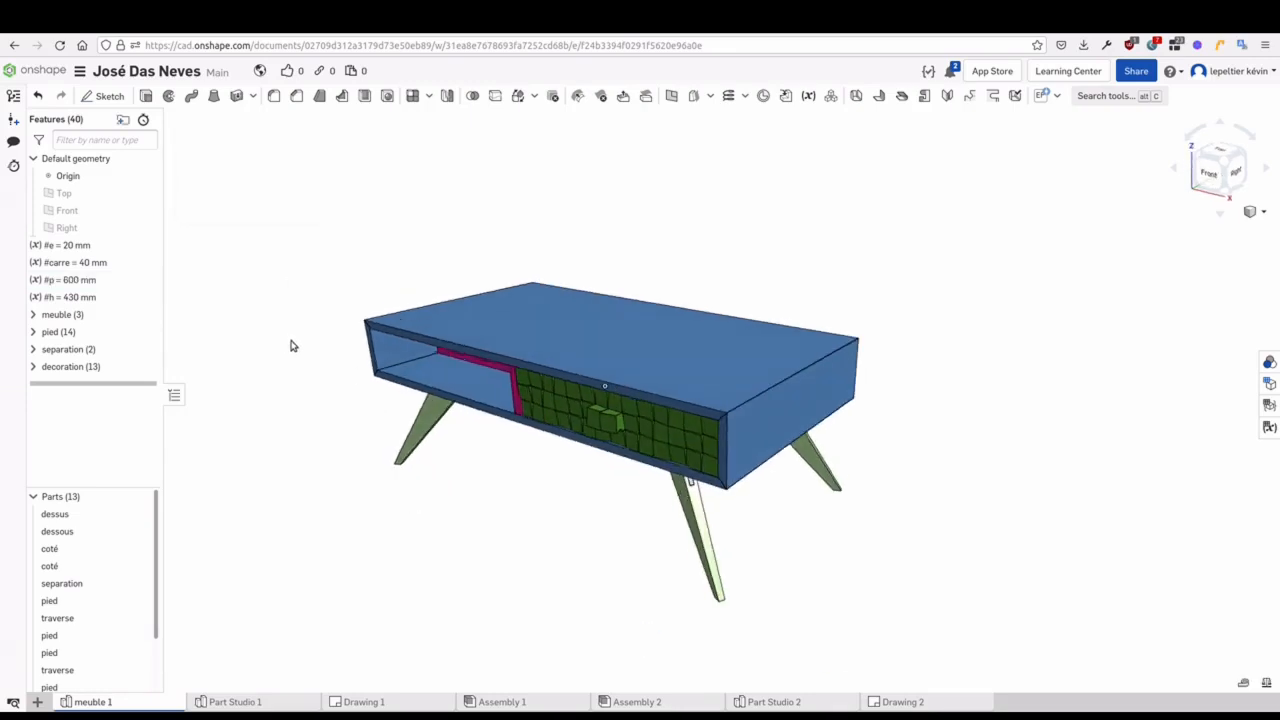
Try the block size variable #carre at 20 mm and at 50 mm
double_click(104, 264)
left_click(281, 189)
key("BackSpace")
type("2")
key("Return")
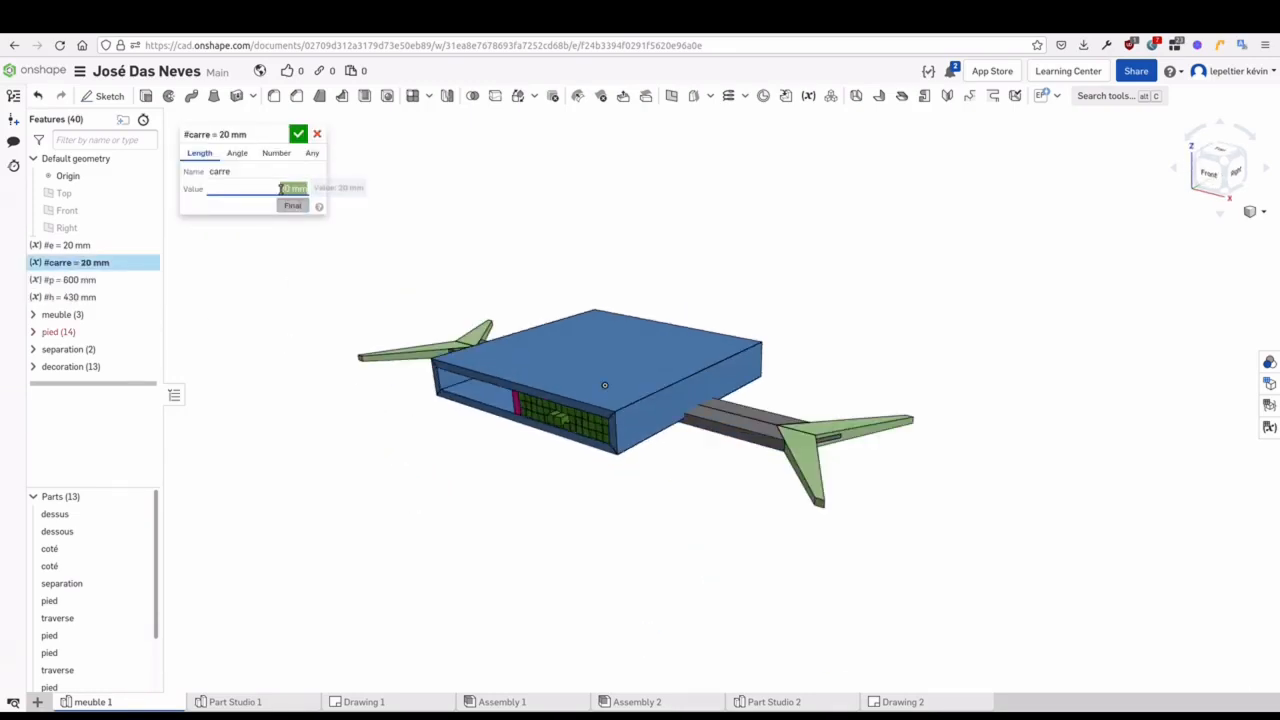
type("50")
key("Return")
Try #carre at 60 mm and 70 mm, and restore it to 40 mm
type("60")
key("Return")
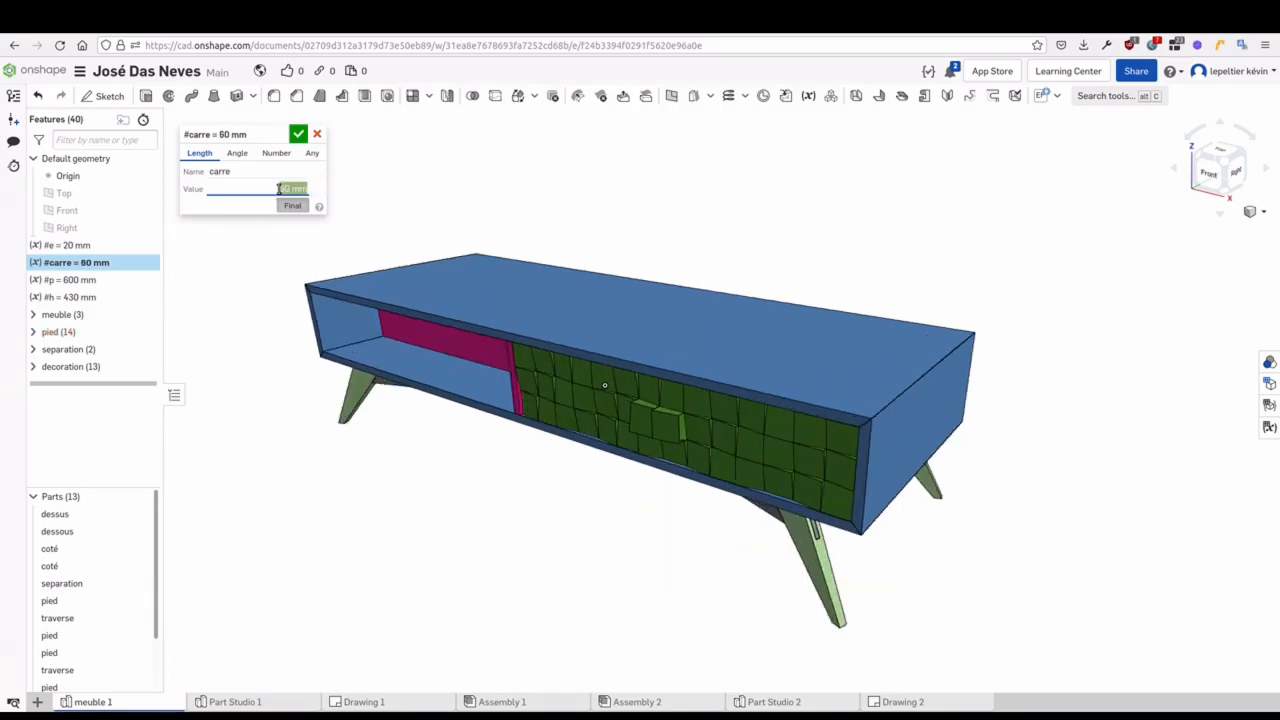
type("70")
key("Return")
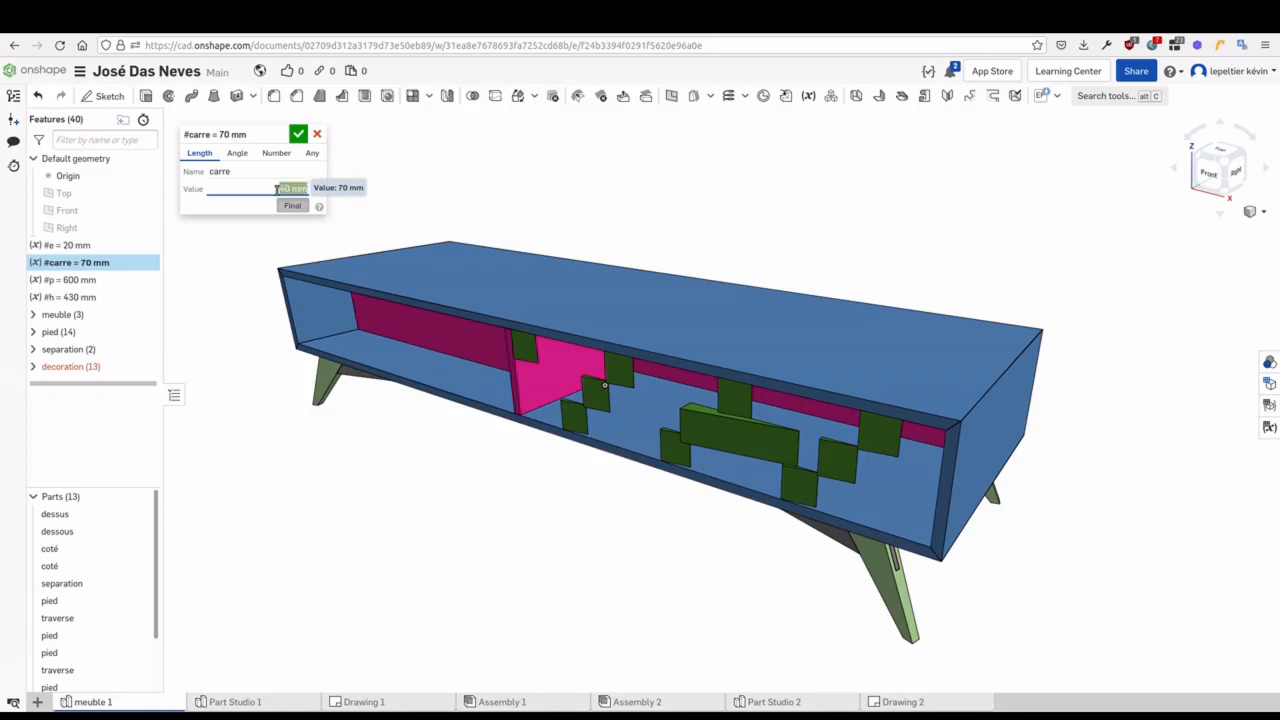
key("Return")
left_click(297, 136)
Try the panel thickness variable #e at 10 mm and 40 mm, and restore it to 20 mm
double_click(100, 245)
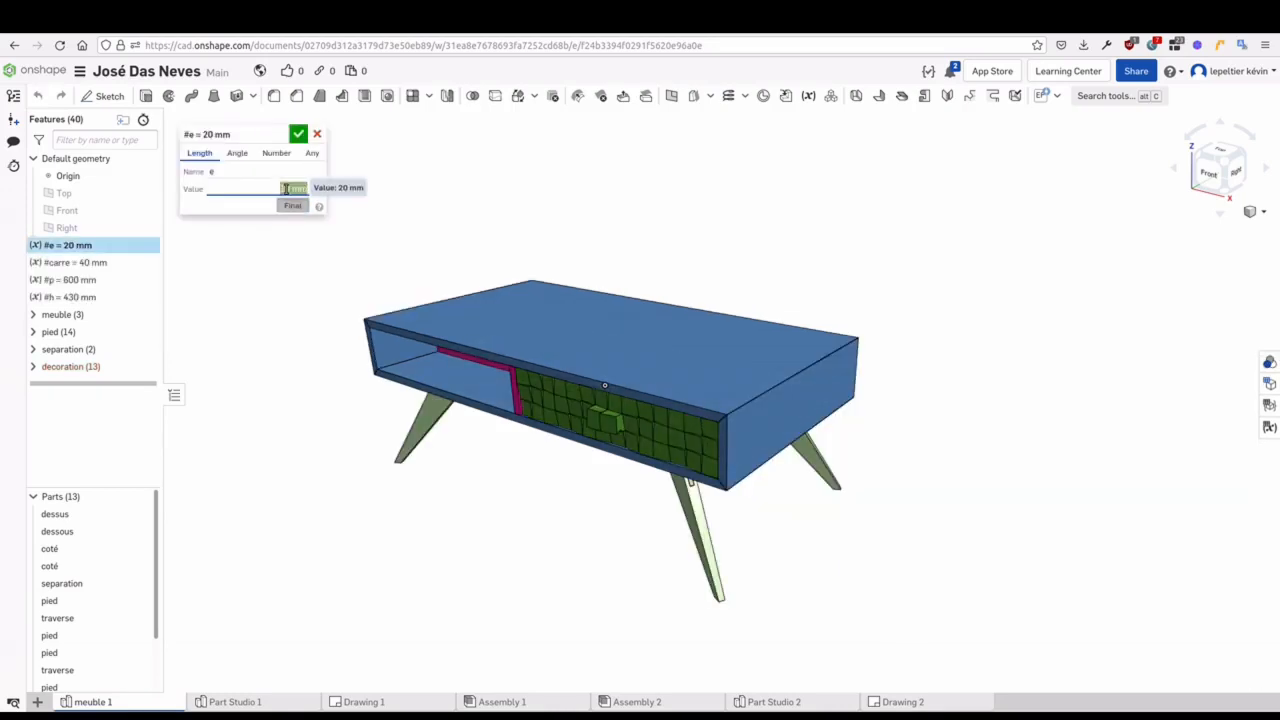
type("10")
key("Return")
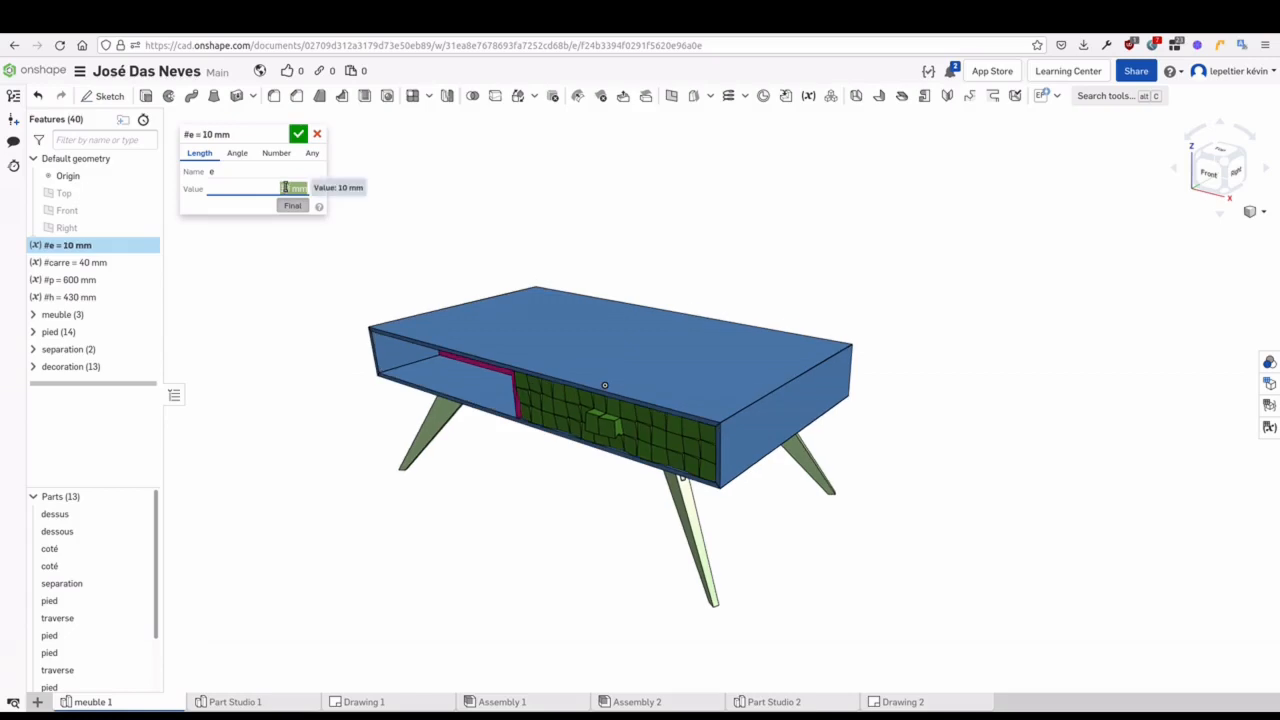
key("Return")
type("4")
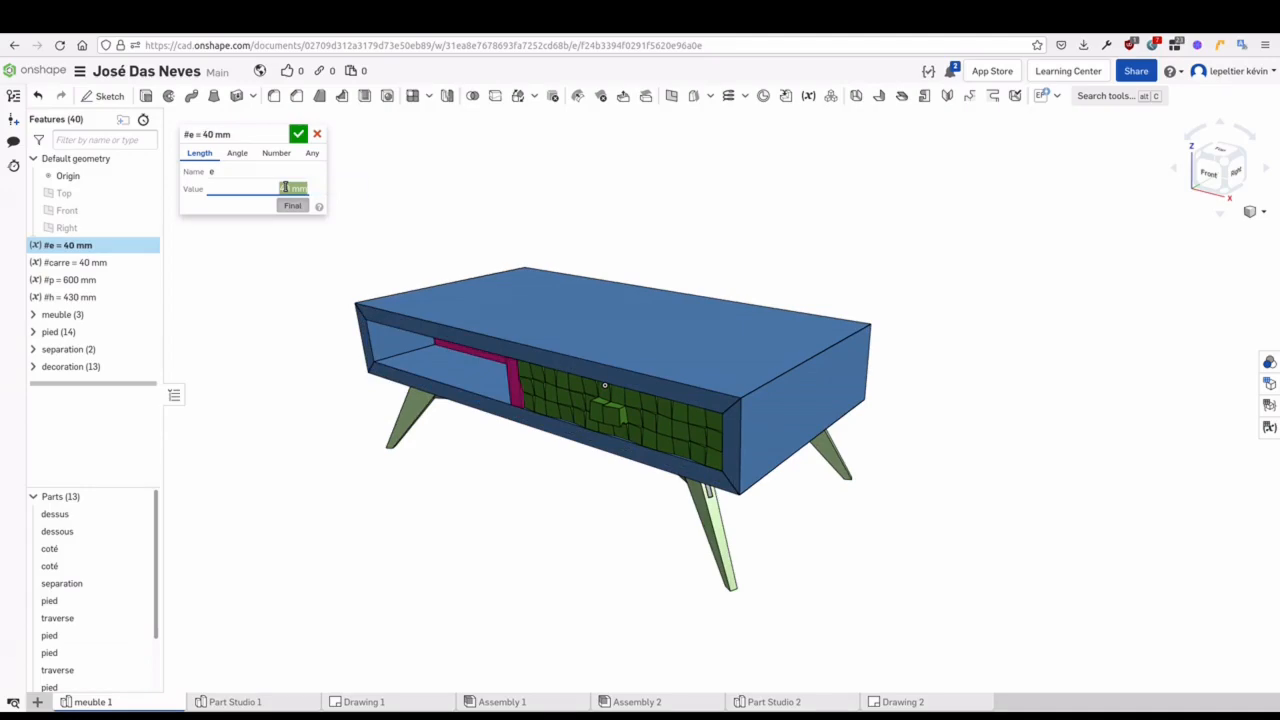
type("20")
key("Return")
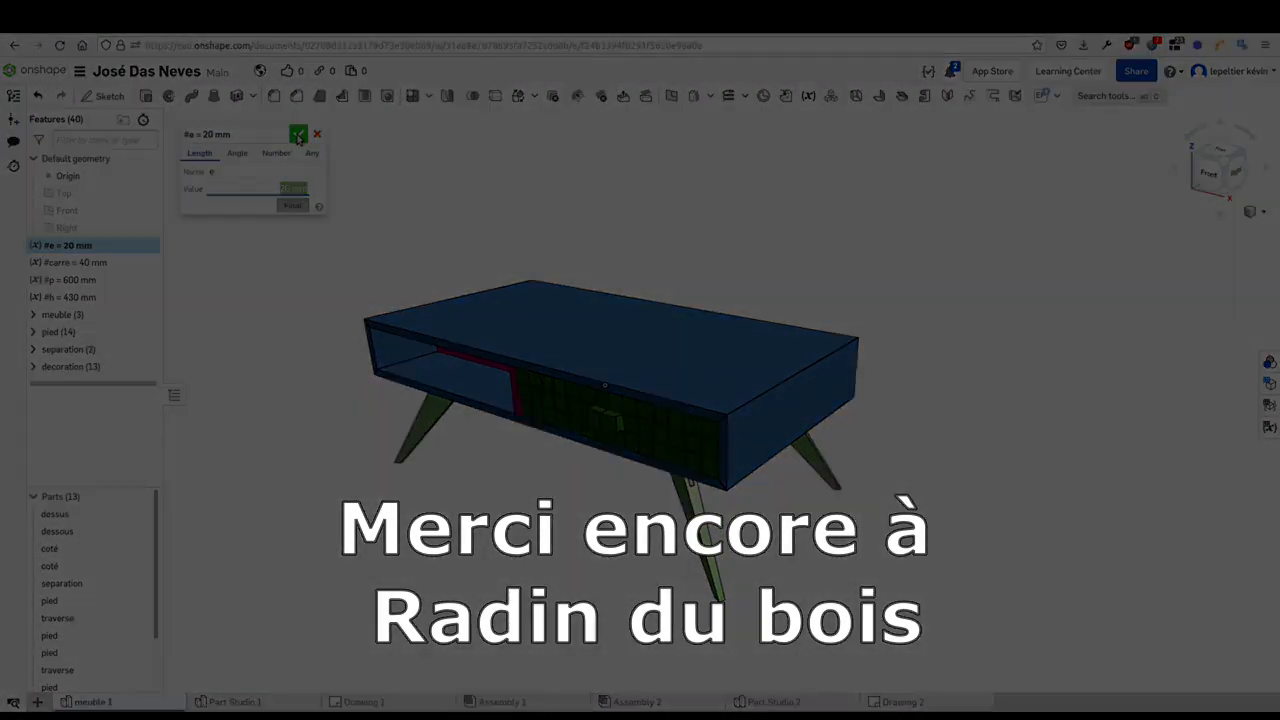